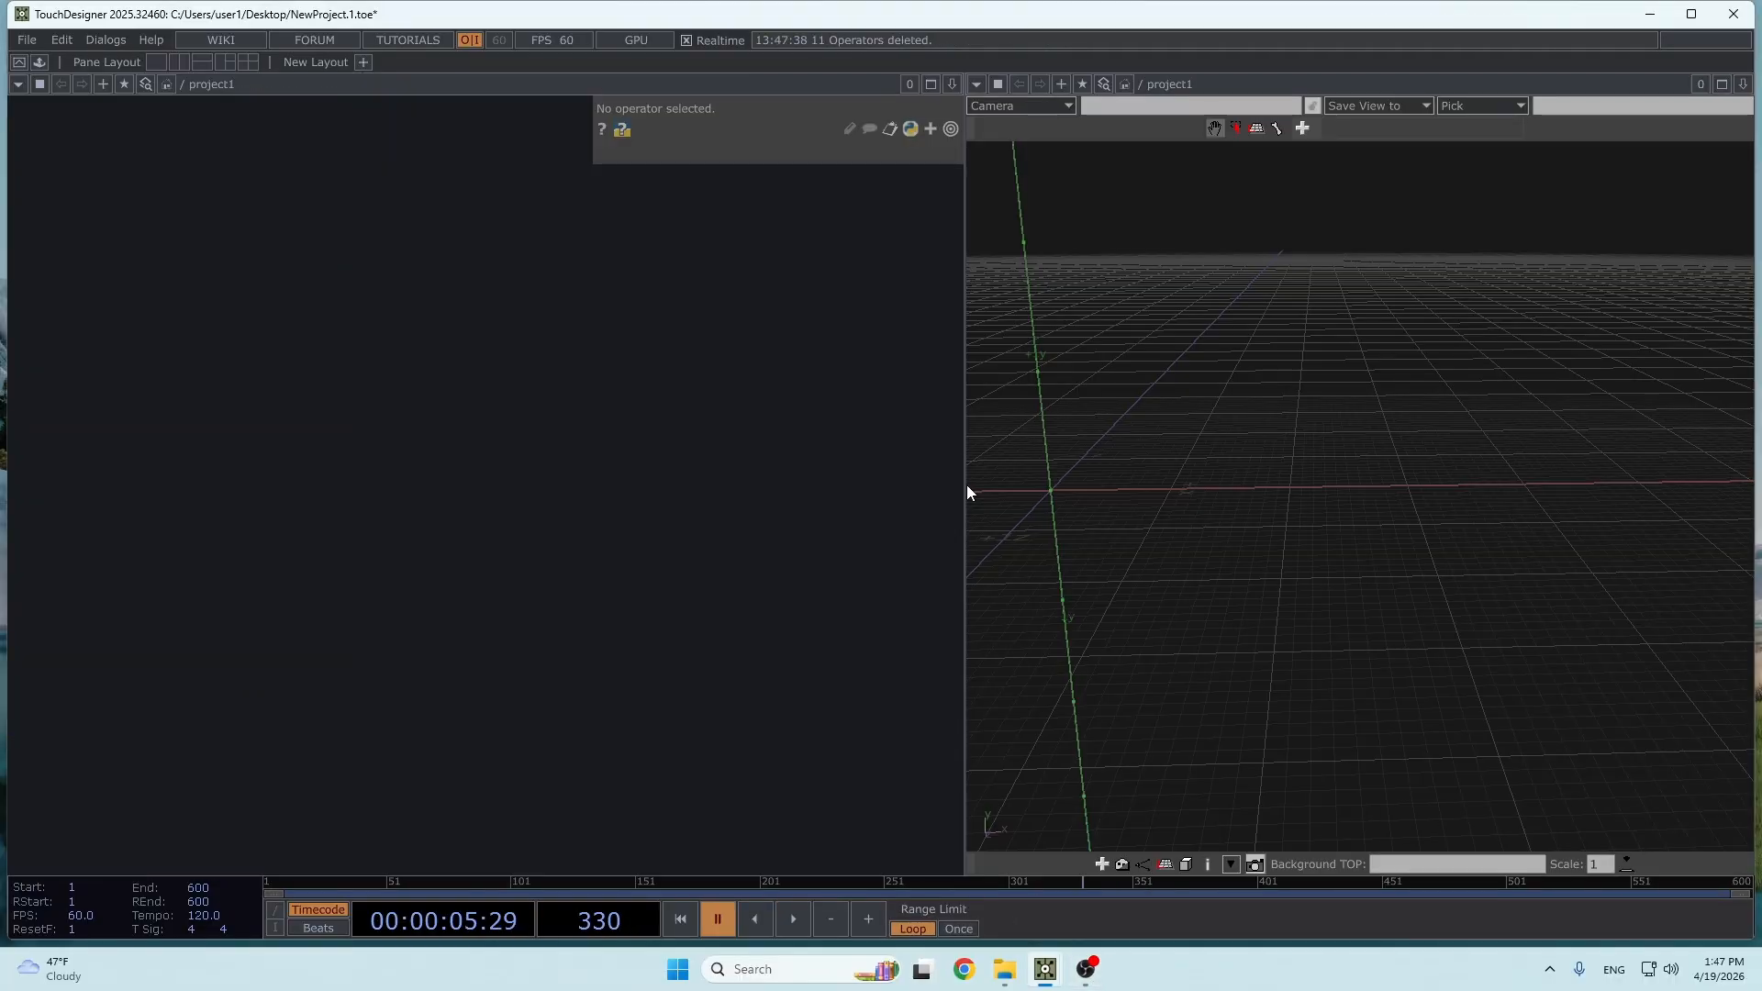
- Widen the network editor pane by moving its divider with the geometry viewer pane
{"action": "left_click", "coordinate": [1743, 84]}
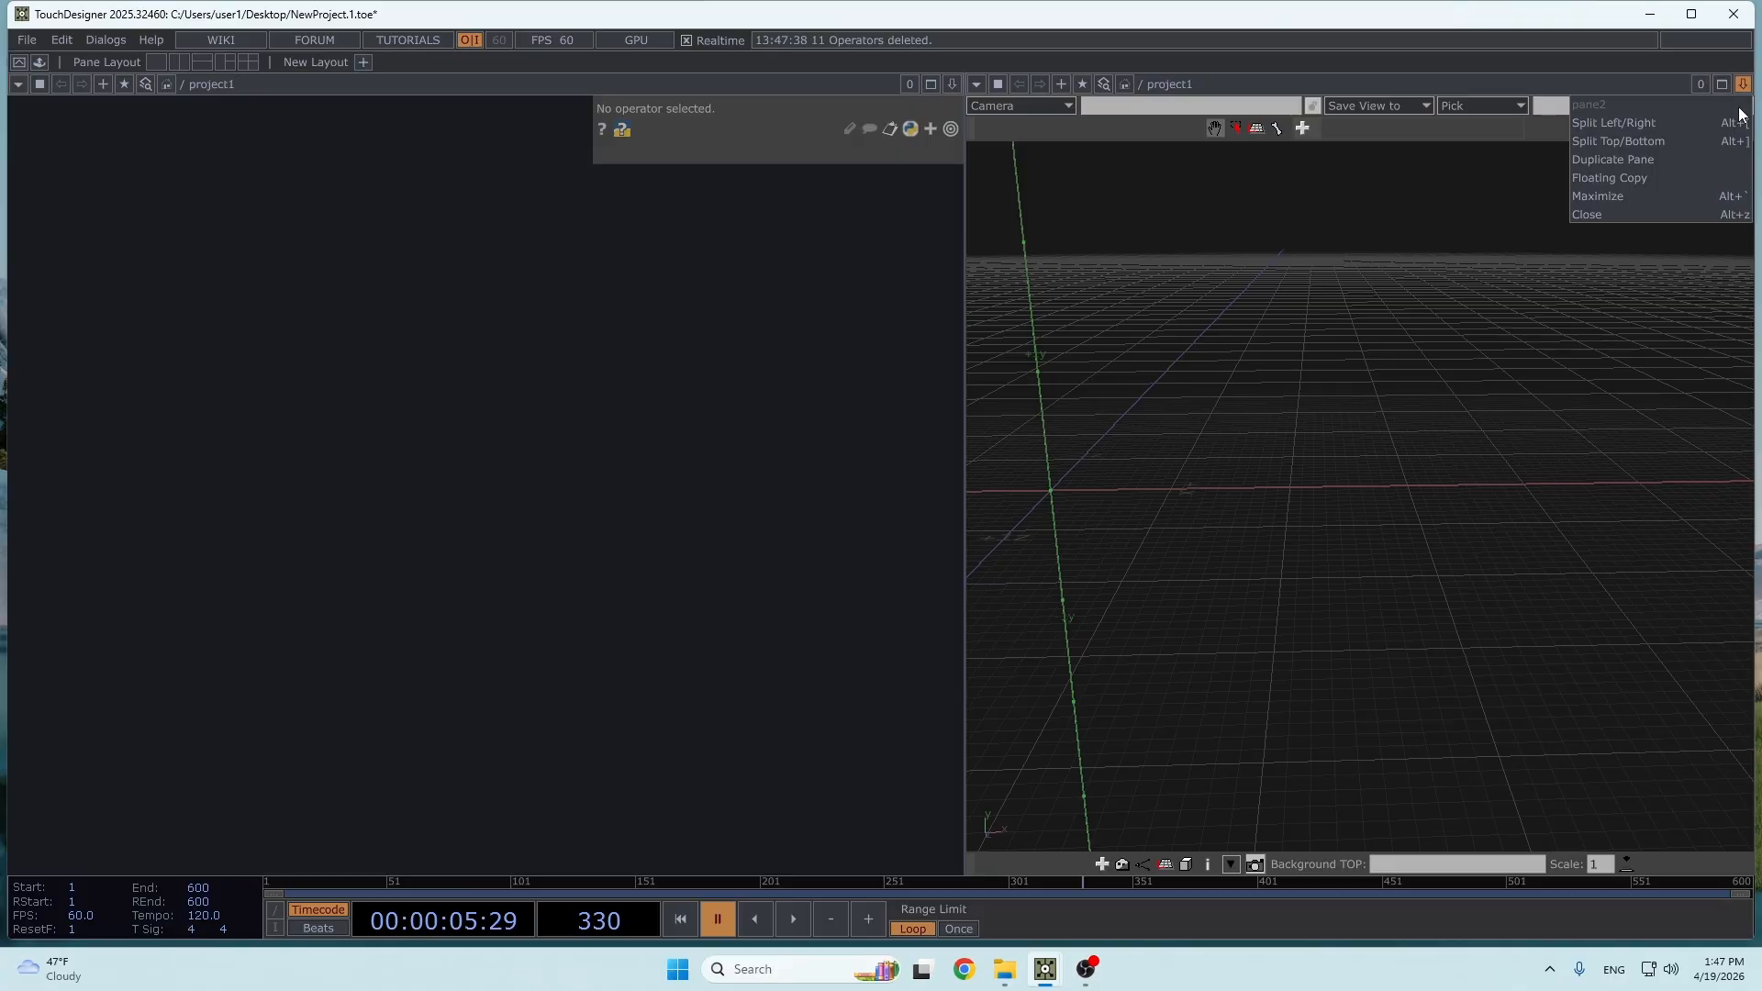
{"action": "left_click", "coordinate": [976, 83]}
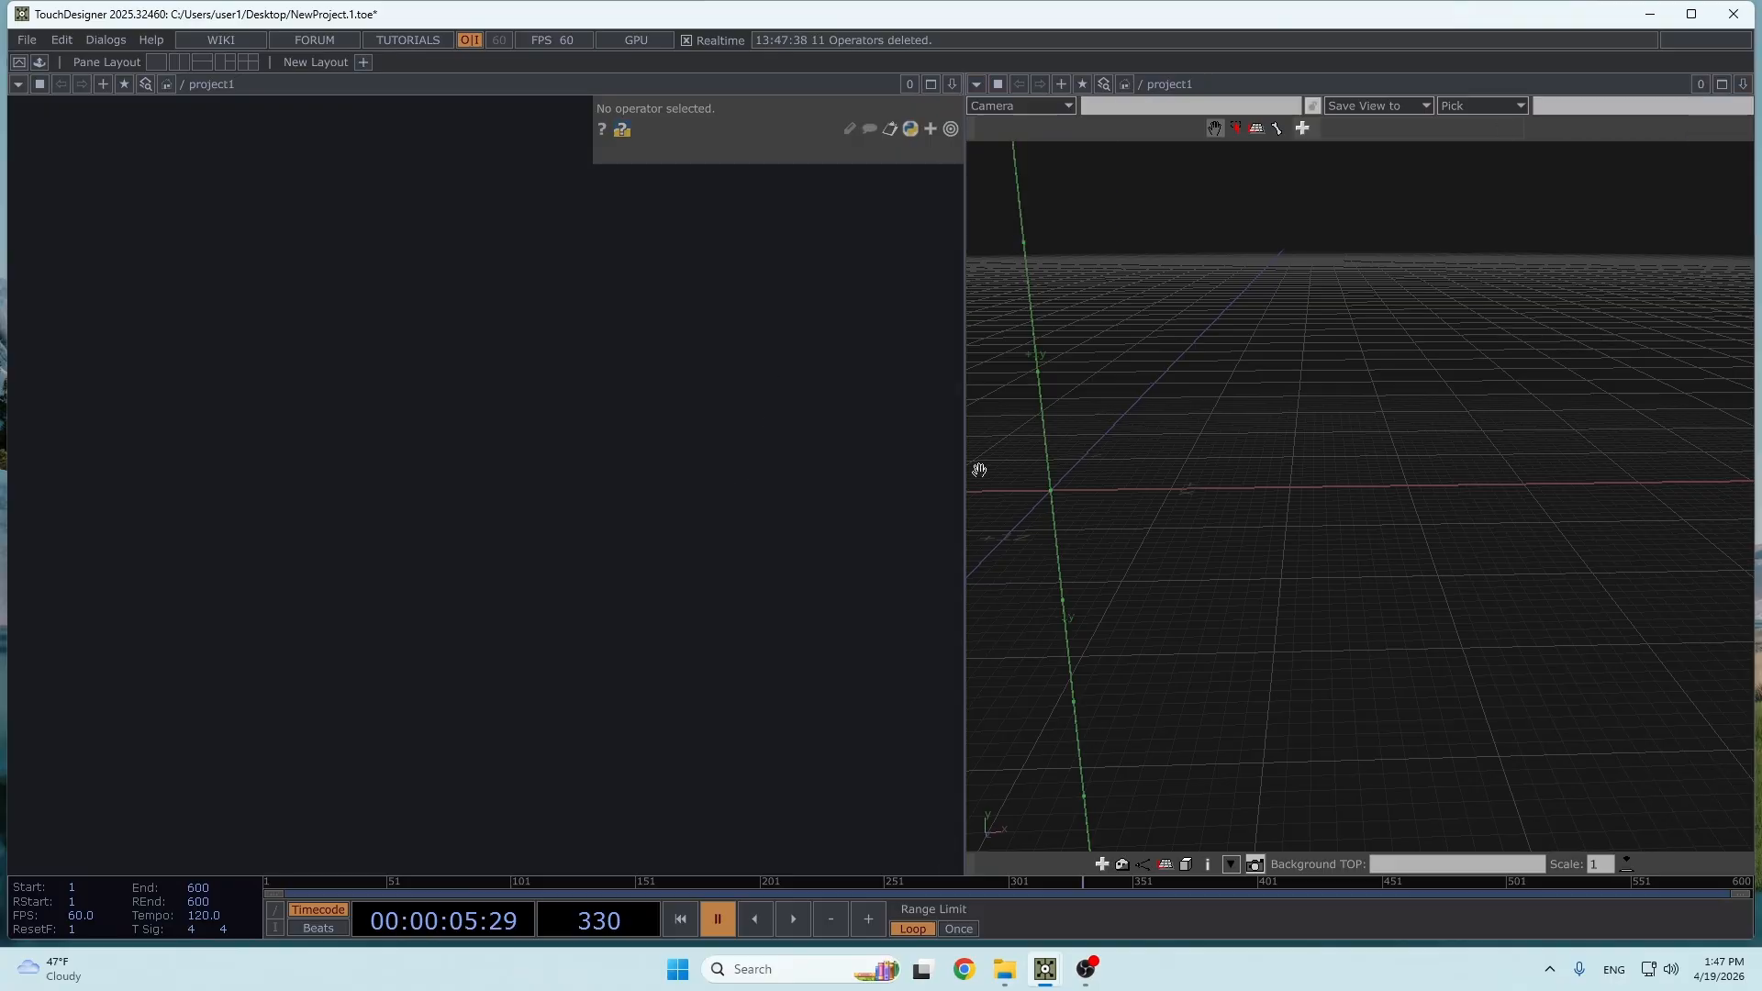
{"action": "left_click_drag", "start_coordinate": [964, 474], "coordinate": [1191, 481]}
- Add a Text POP to the empty network
{"action": "key", "text": "Tab"}
{"action": "type", "text": "text"}
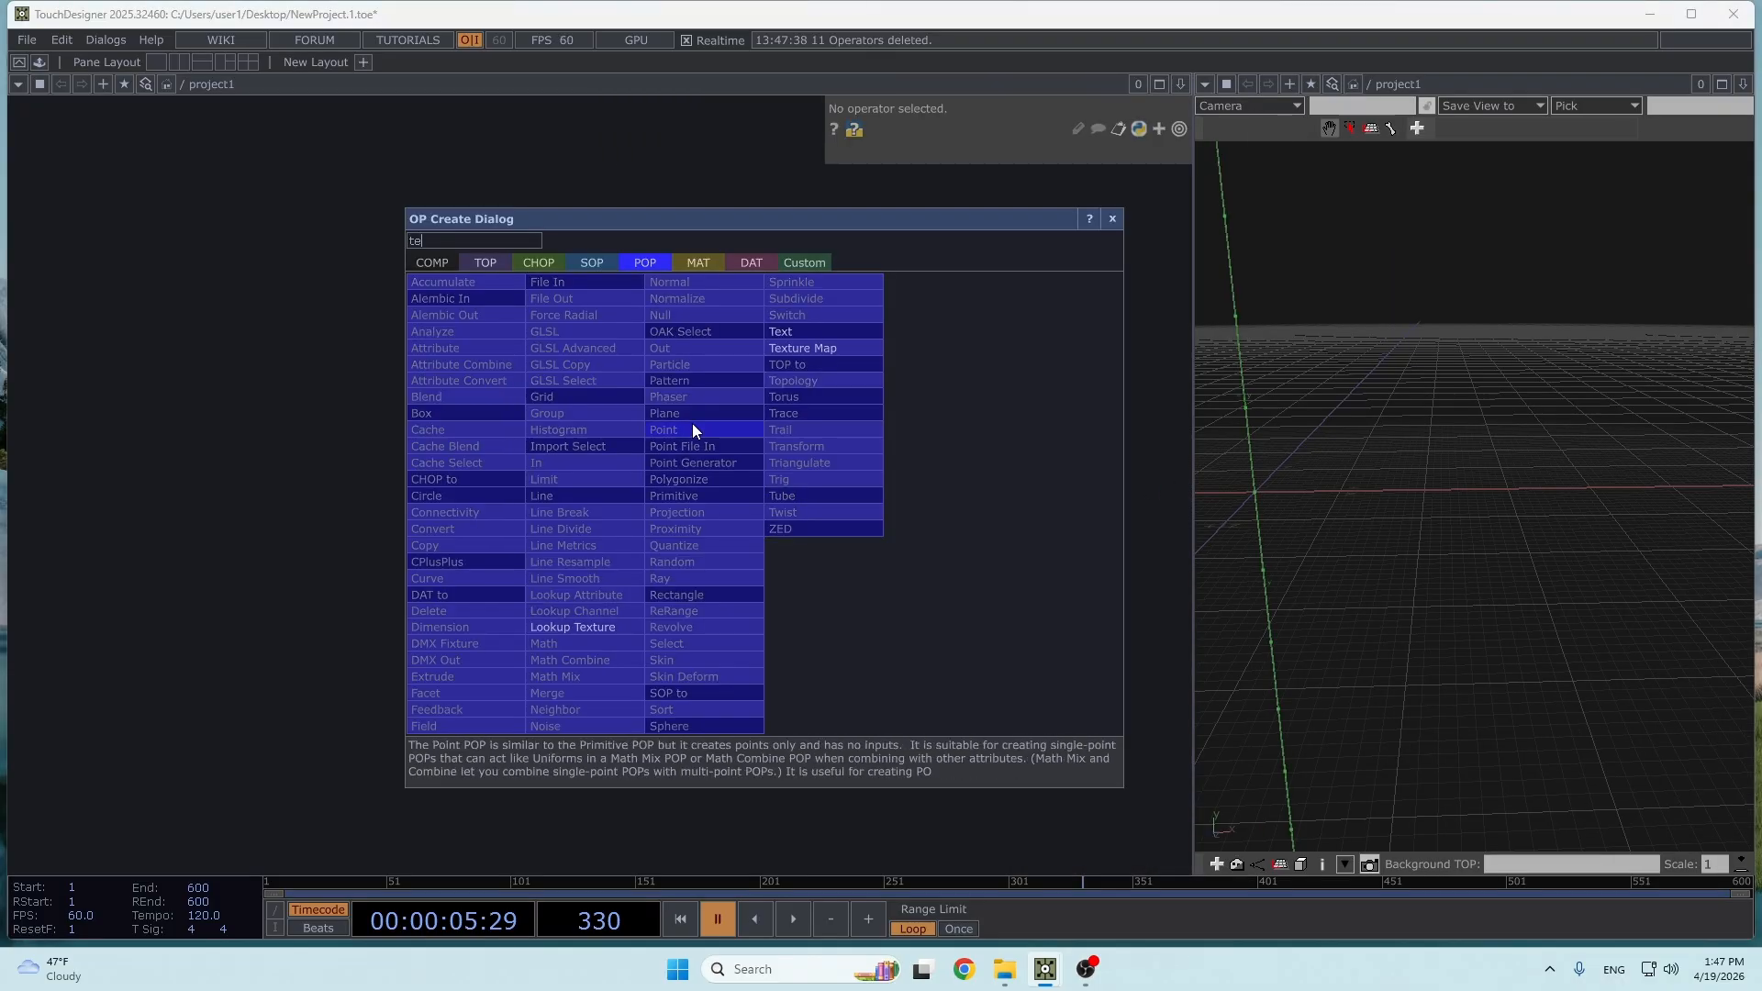
{"action": "left_click", "coordinate": [829, 332]}
{"action": "left_click", "coordinate": [523, 376]}
- Duplicate the Text POP twice, placing the copies in a column below the original
{"action": "scroll", "coordinate": [514, 386], "scroll_direction": "up", "scroll_amount": 5}
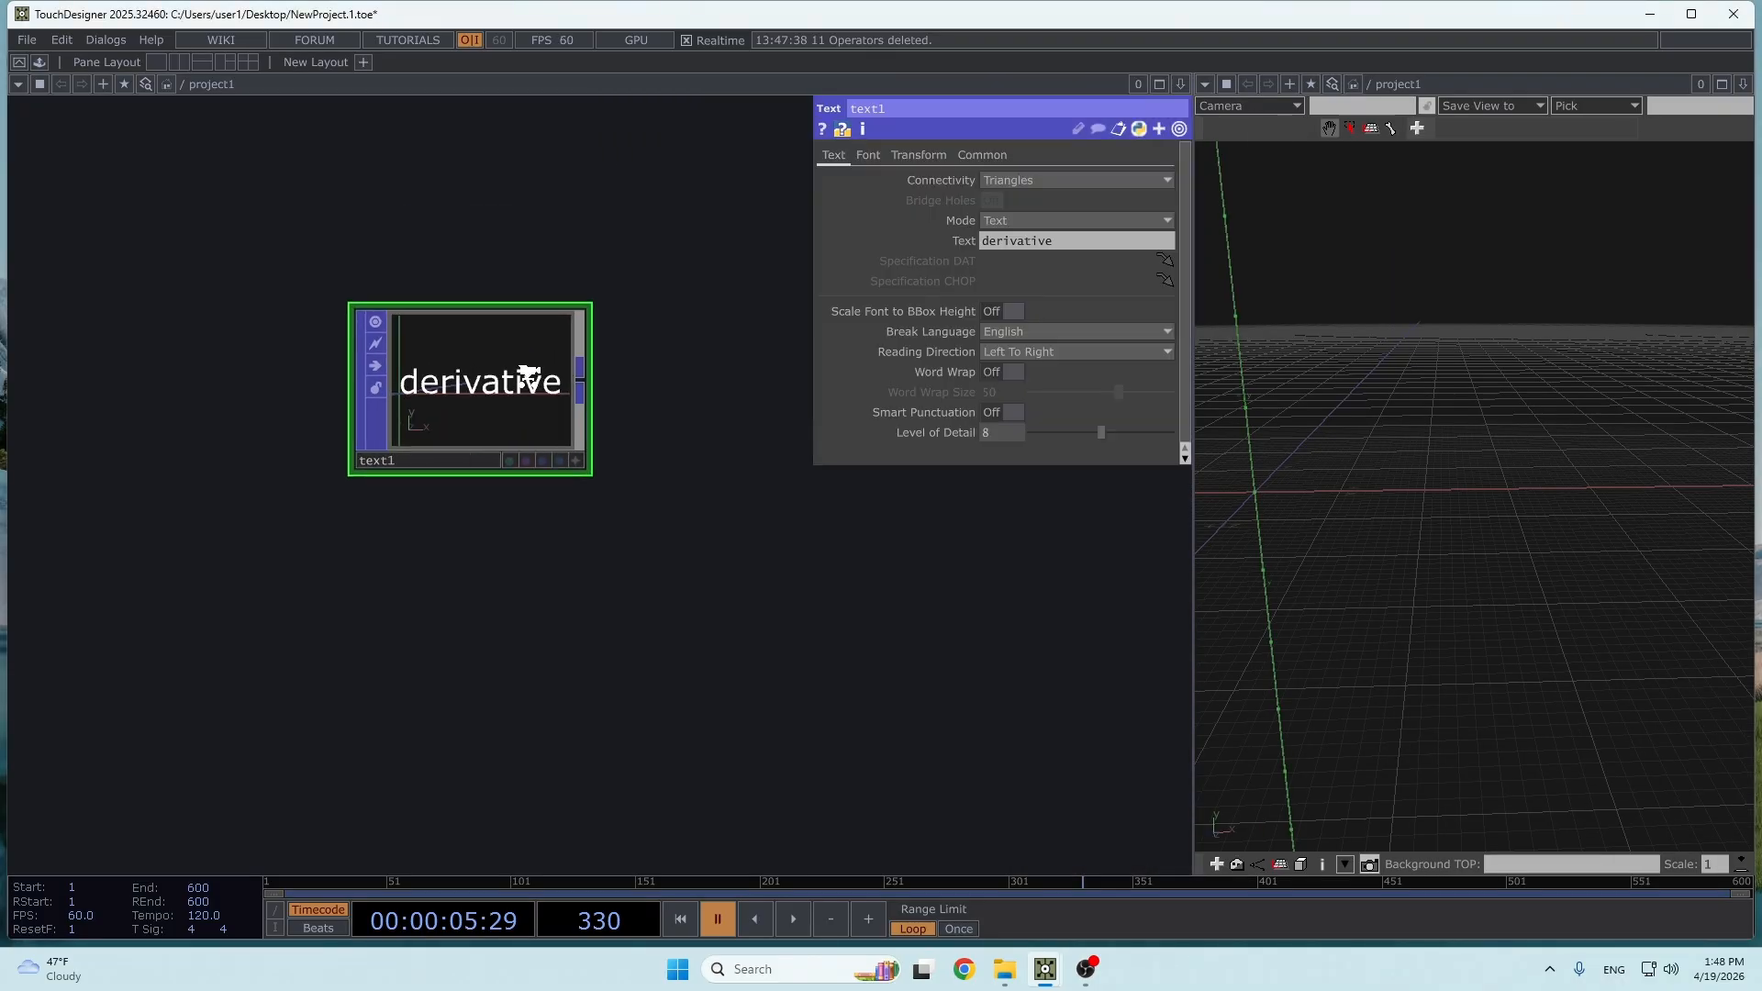
{"action": "key", "text": "ctrl+v"}
{"action": "left_click", "coordinate": [794, 622]}
{"action": "key", "text": "ctrl+v"}
{"action": "scroll", "coordinate": [673, 404], "scroll_direction": "down", "scroll_amount": 2}
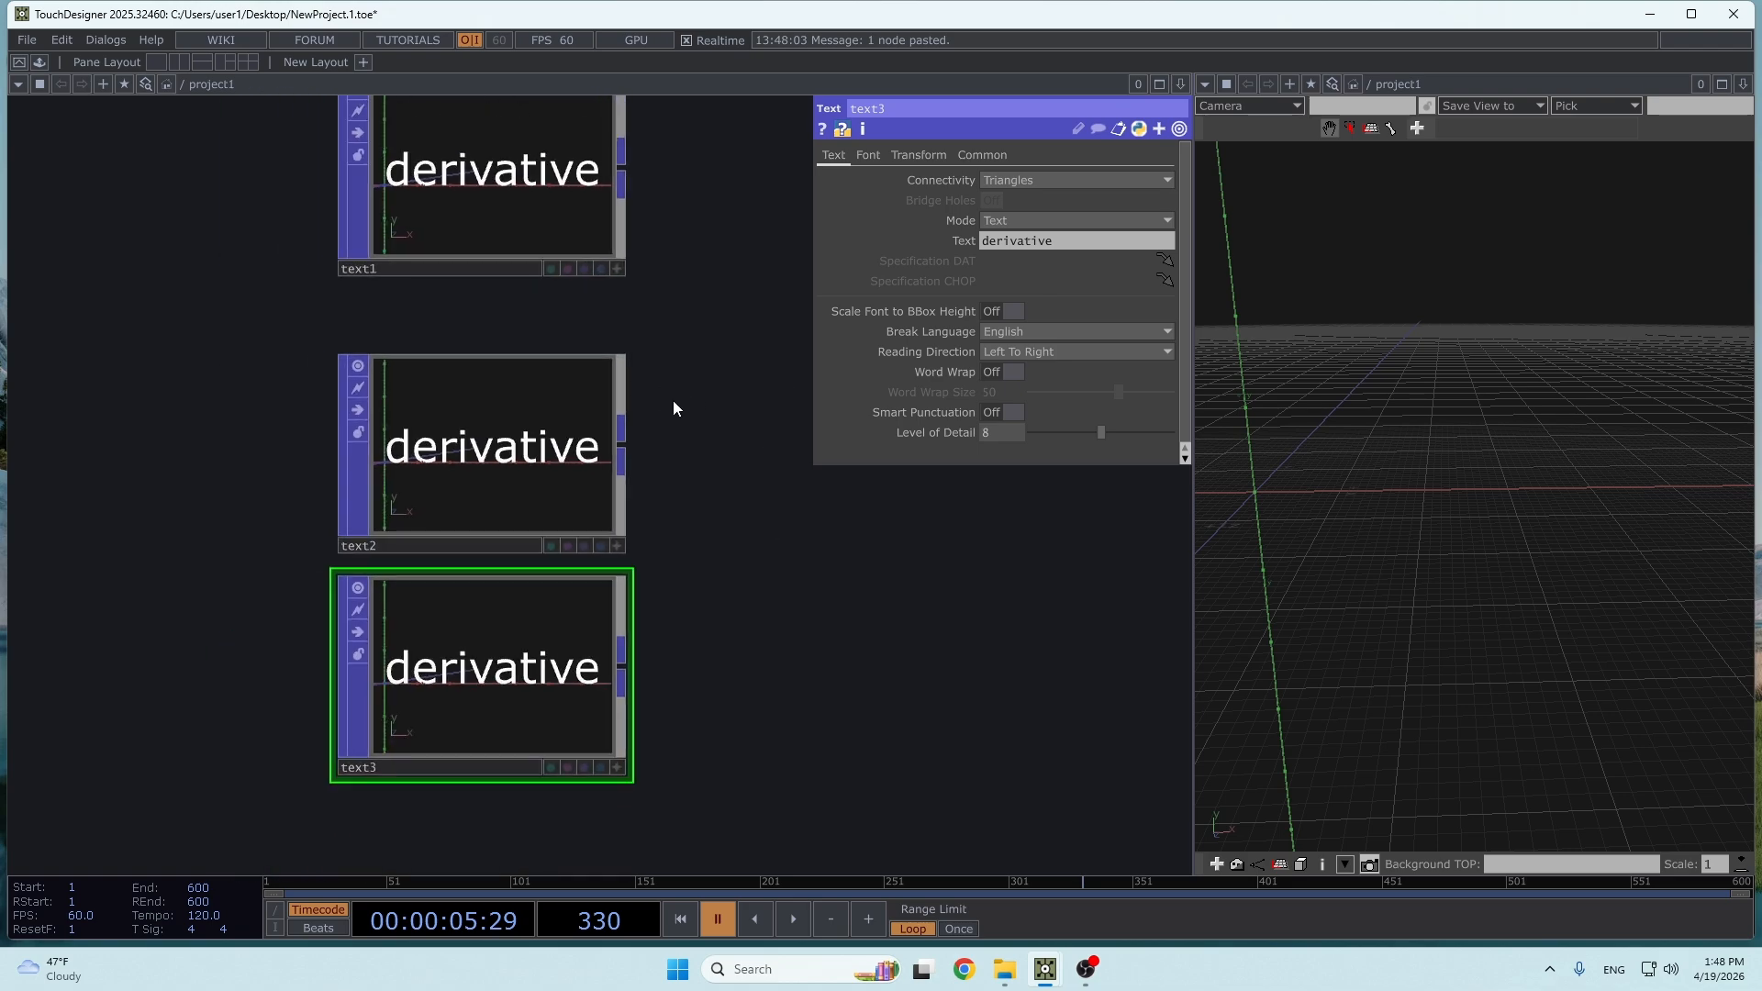
- Set the text of the first Text POP, text1, to "memory"
{"action": "scroll", "coordinate": [707, 465], "scroll_direction": "down", "scroll_amount": 2}
{"action": "left_click", "coordinate": [602, 390]}
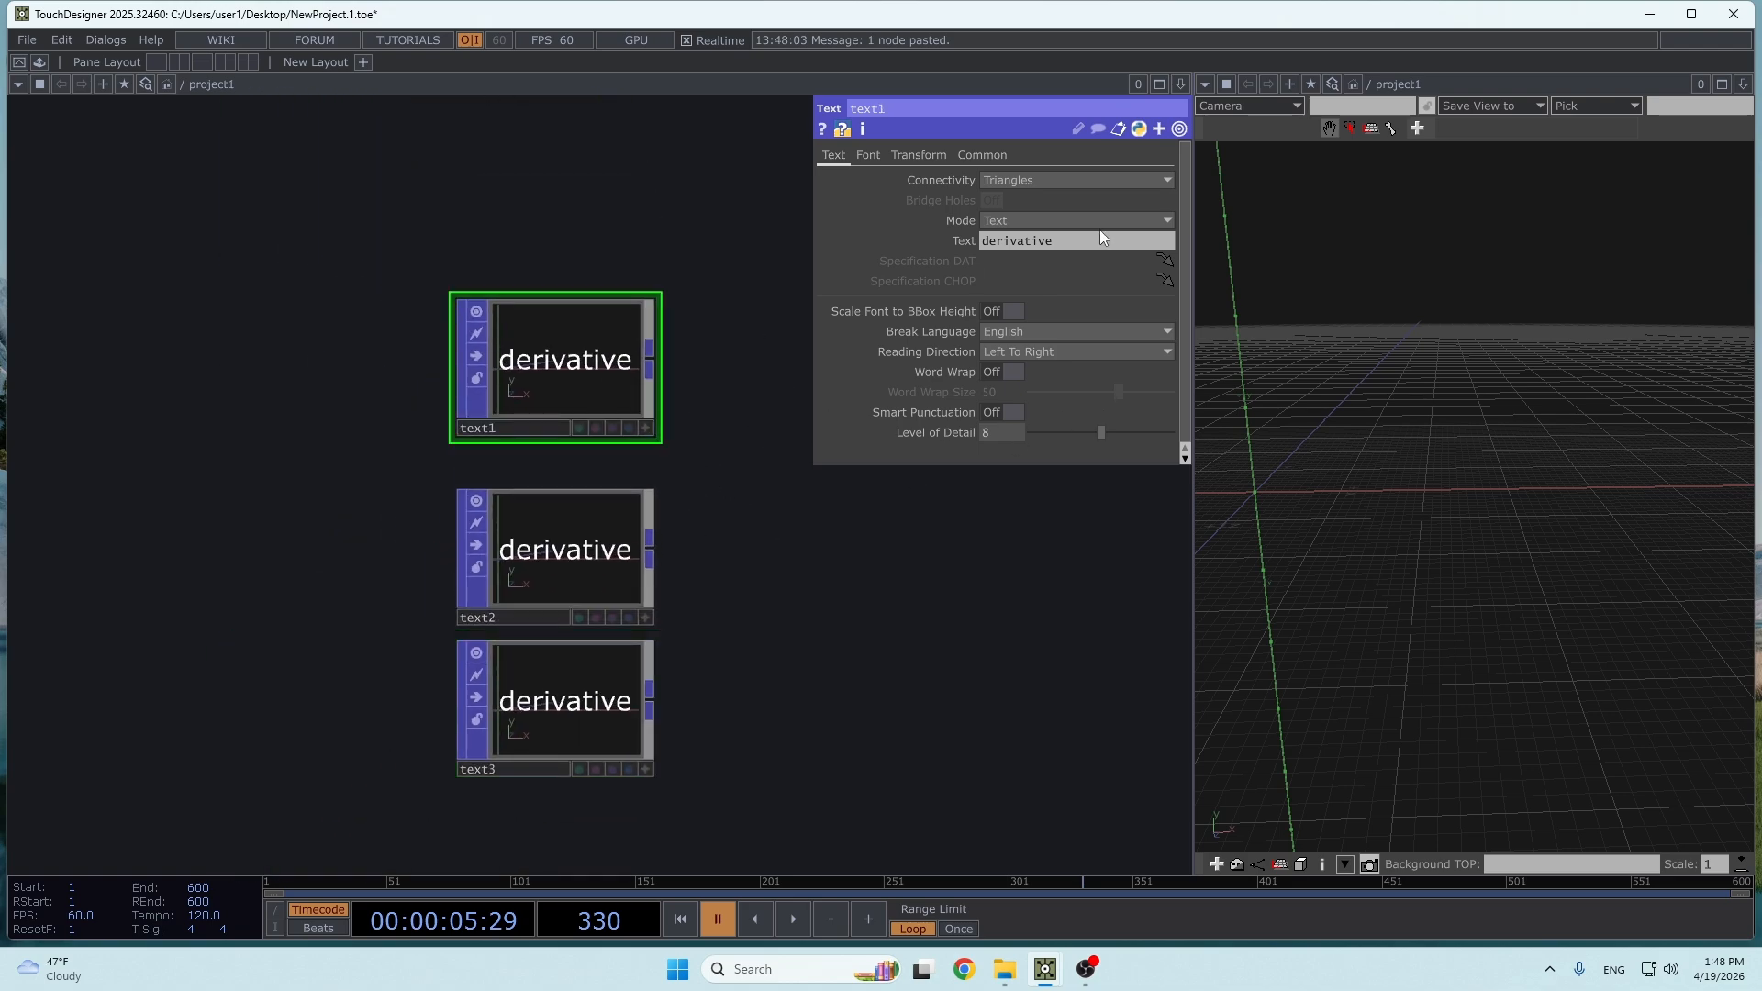
{"action": "left_click", "coordinate": [989, 244]}
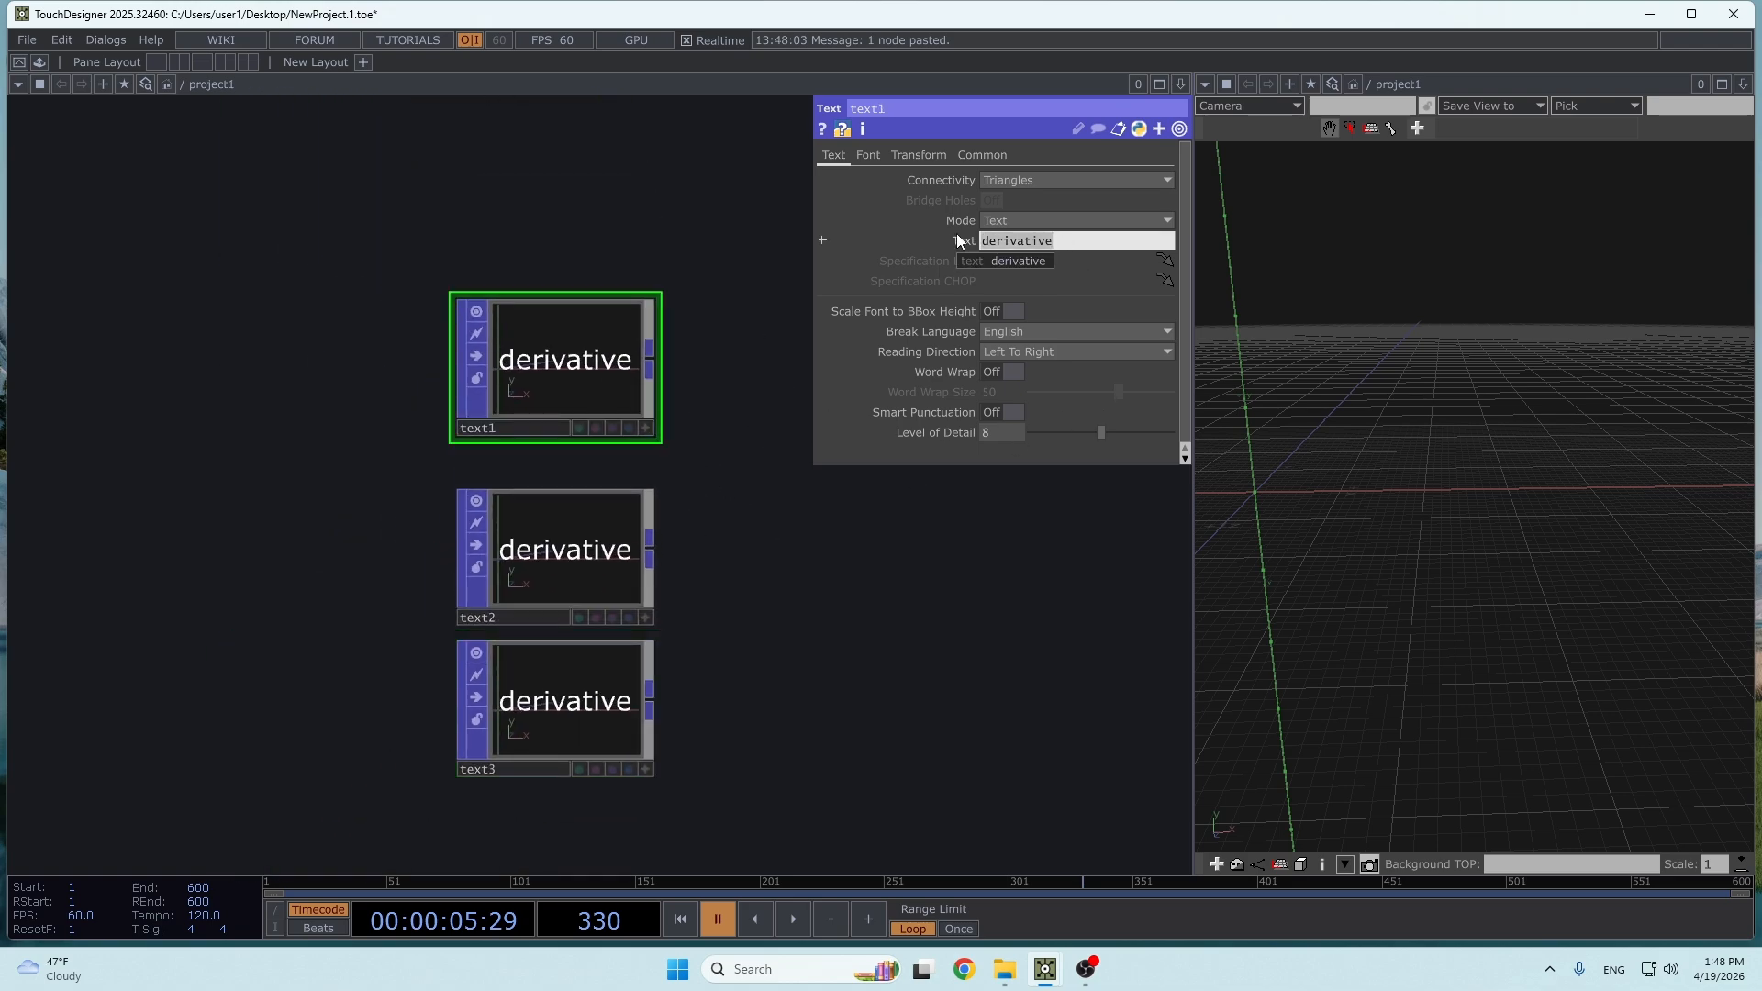
{"action": "type", "text": "memory"}
{"action": "key", "text": "Return"}
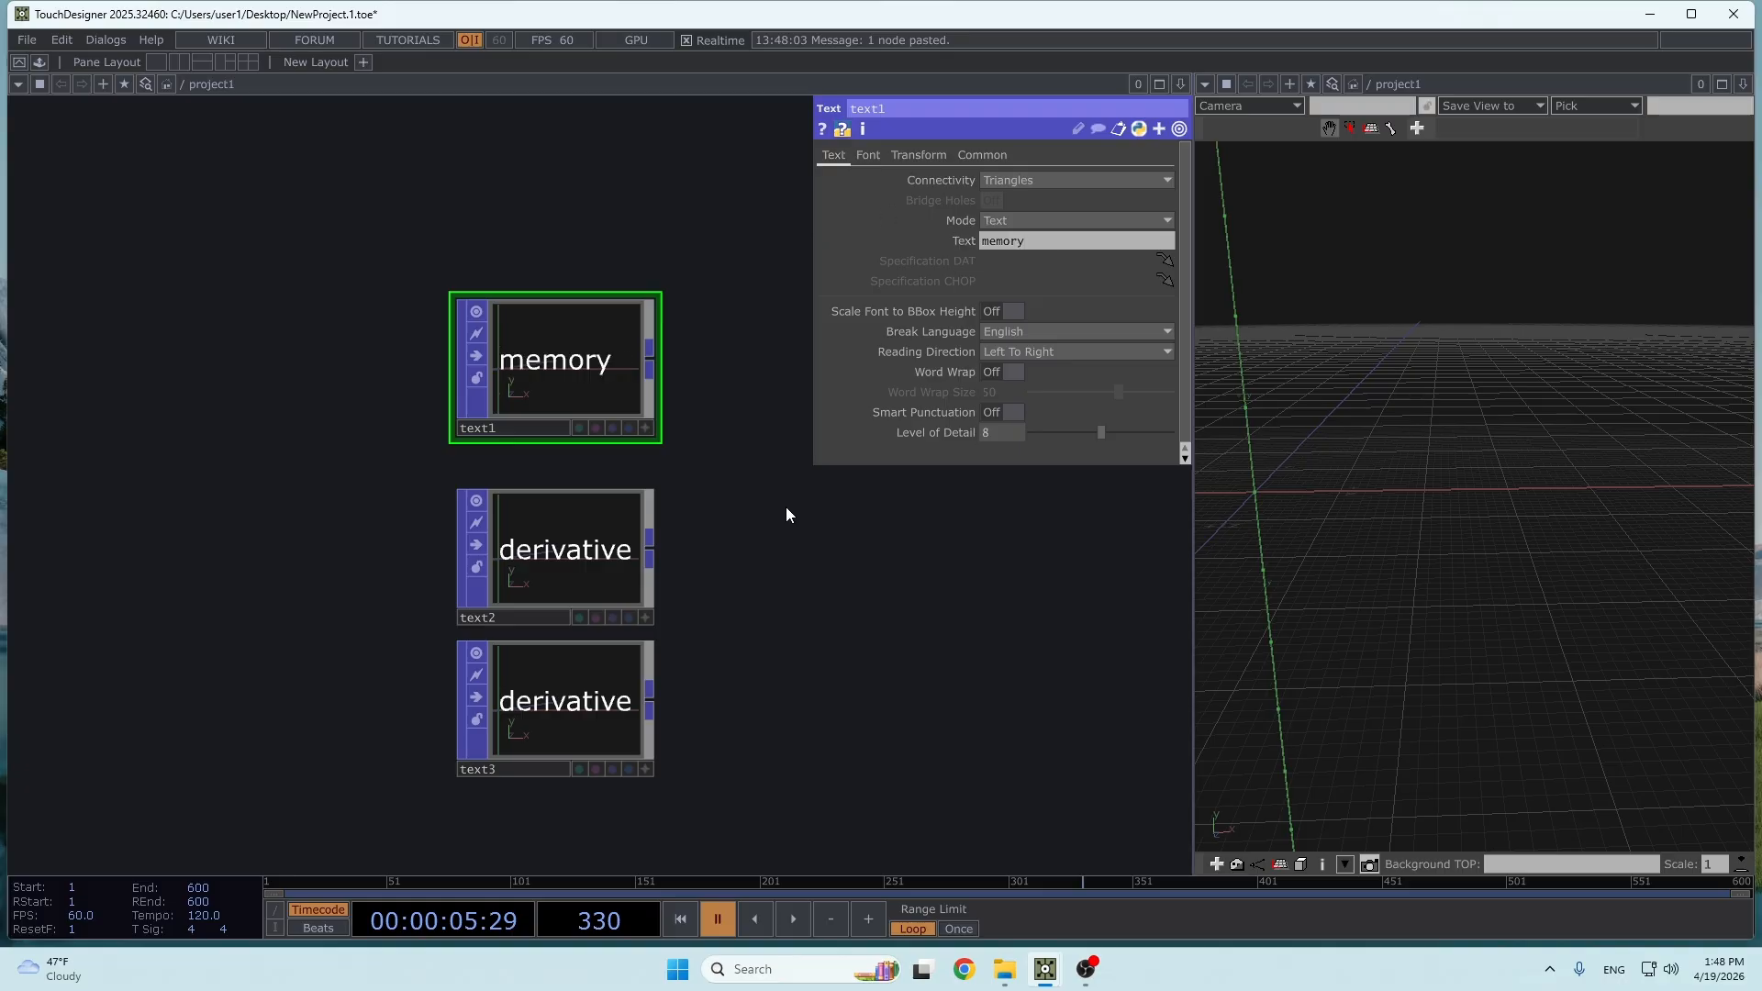
- Set the text of text2 to "insight" and the text of text3 to "beauty"
{"action": "left_click", "coordinate": [569, 542]}
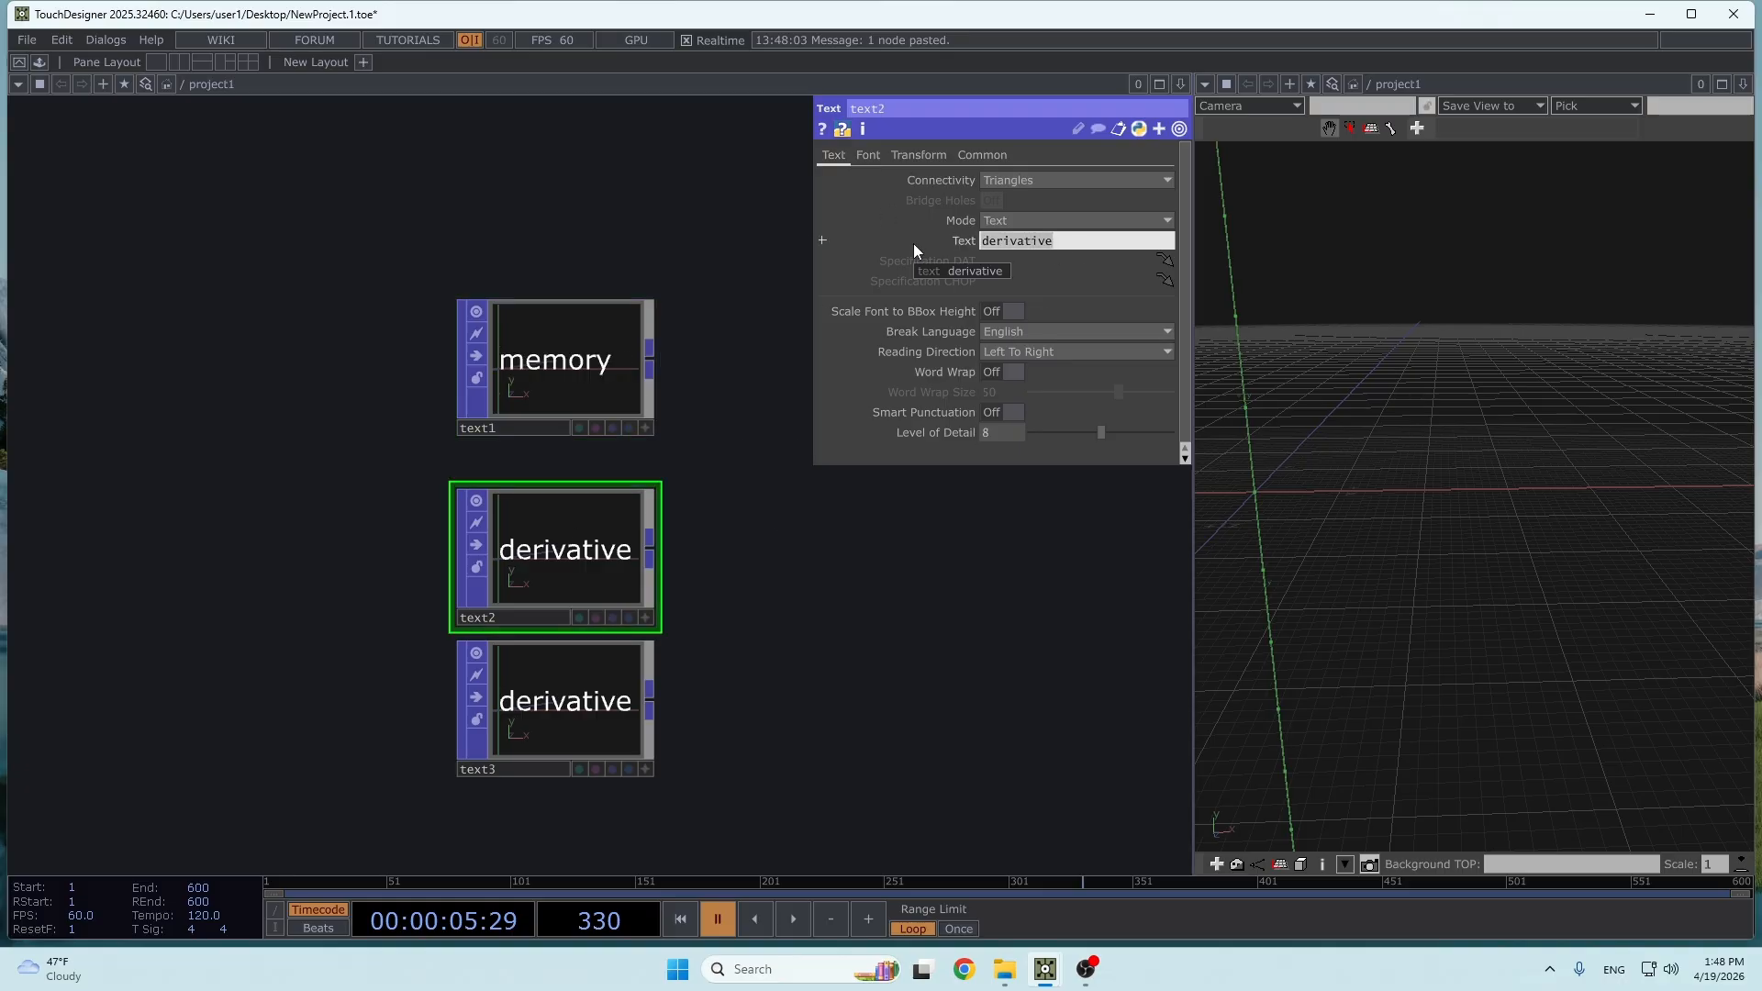
{"action": "type", "text": "insight"}
{"action": "key", "text": "Return"}
{"action": "left_click", "coordinate": [570, 691]}
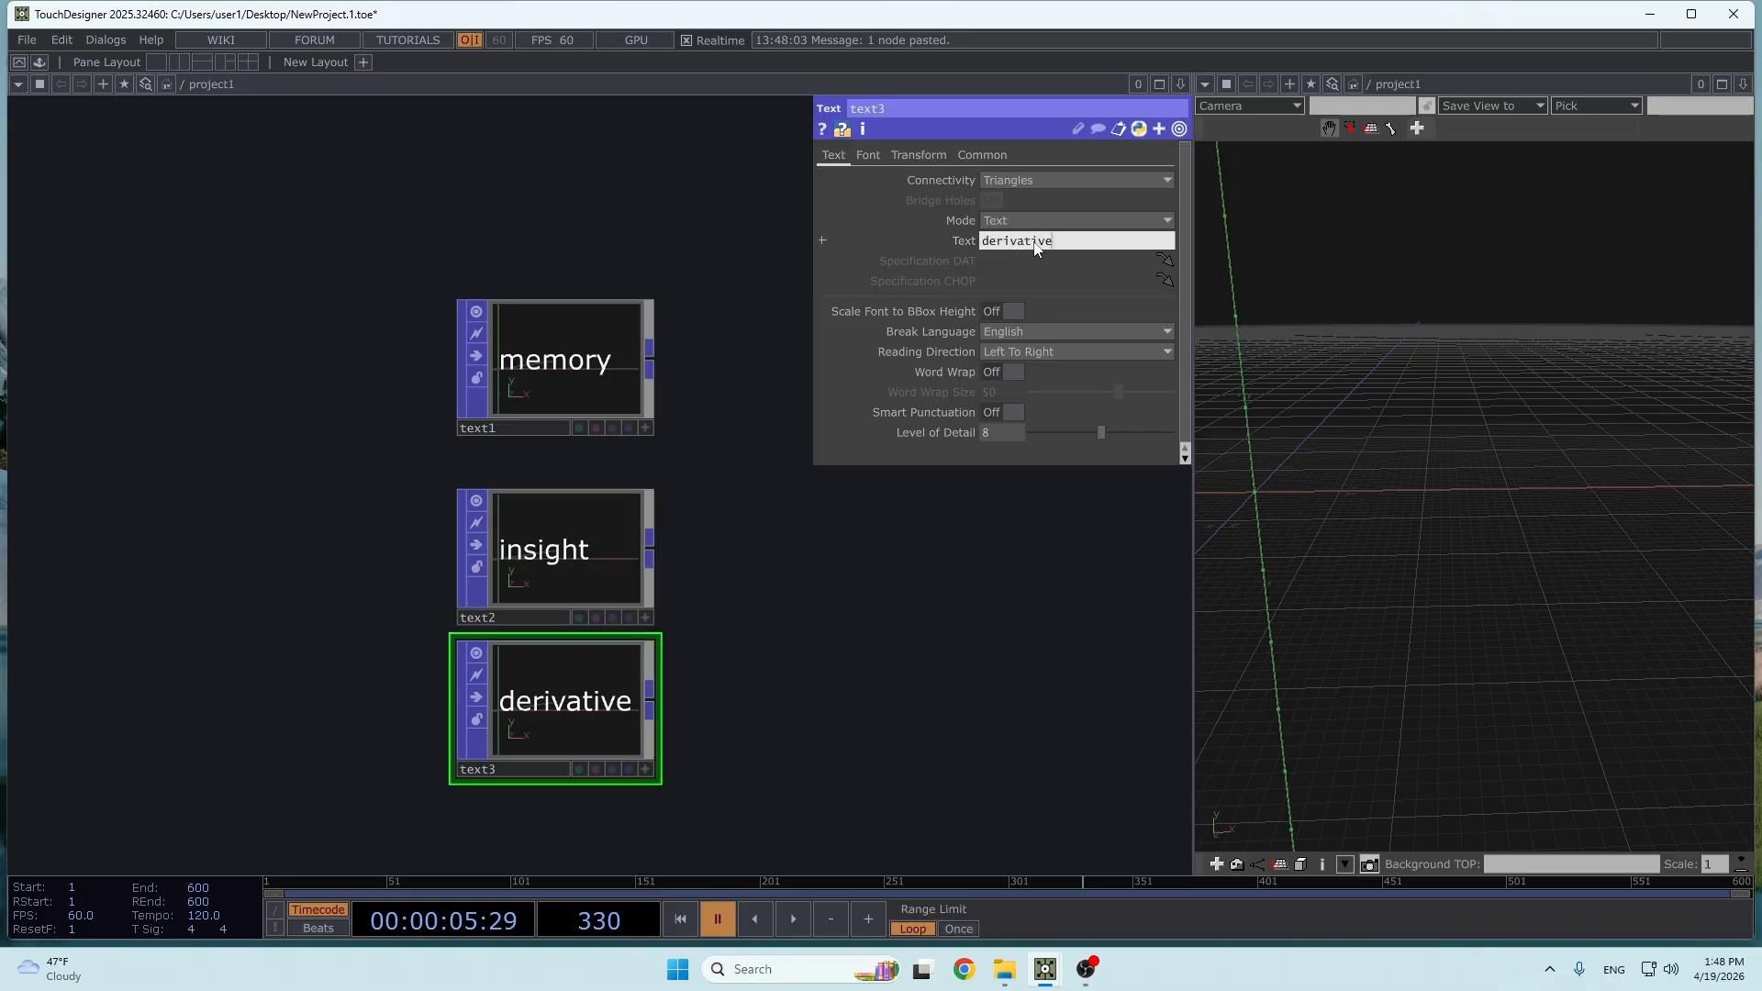
{"action": "type", "text": "beauty"}
{"action": "key", "text": "Return"}
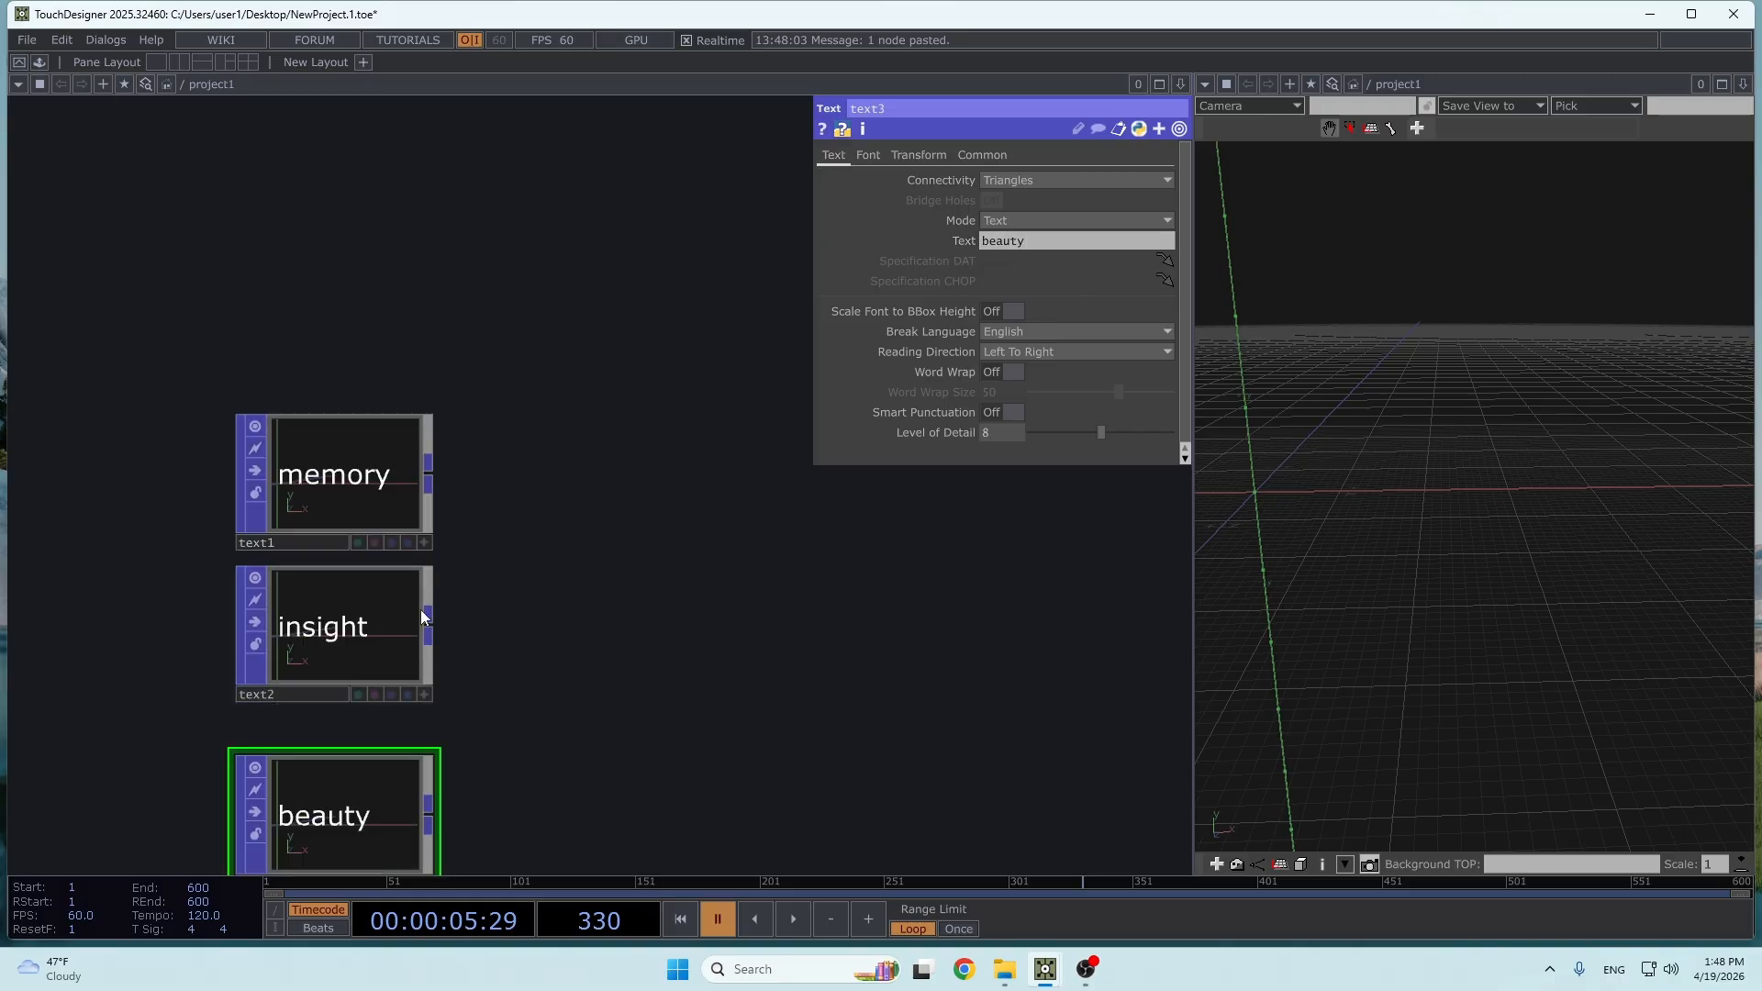
- Set the Connectivity of all three Text POPs to Line Strips
{"action": "left_click_drag", "start_coordinate": [506, 820], "coordinate": [229, 409]}
{"action": "left_click", "coordinate": [1111, 180]}
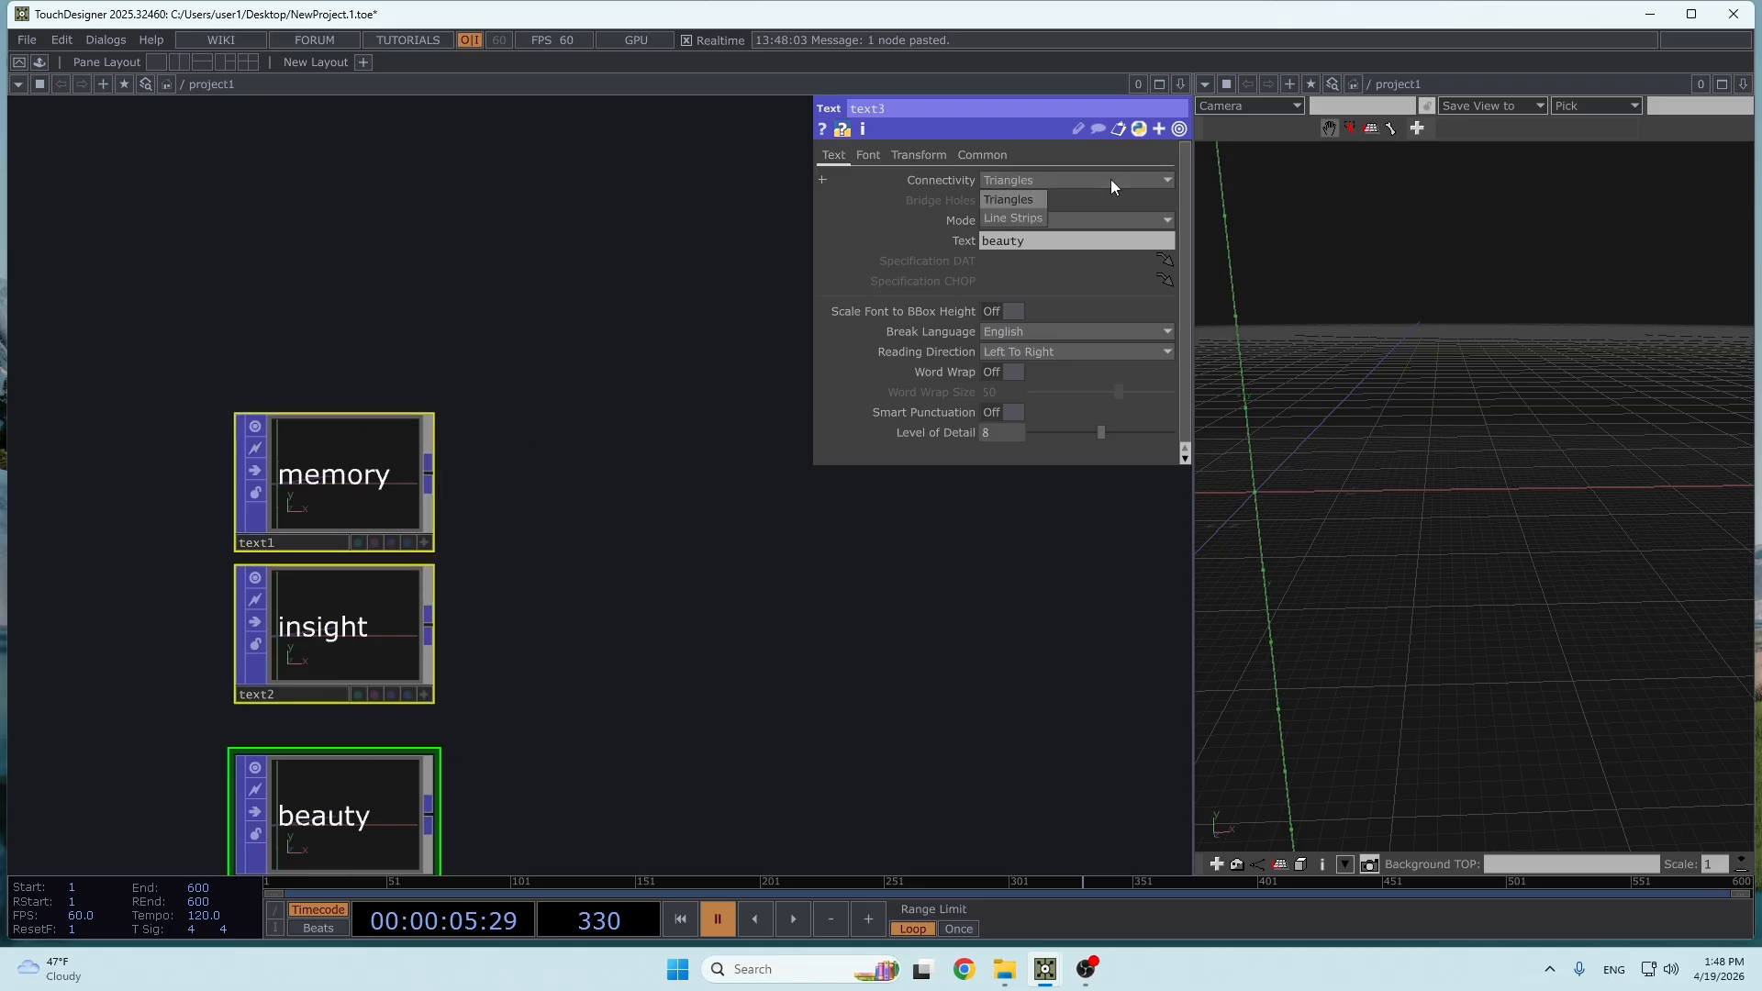
{"action": "left_click", "coordinate": [1027, 218]}
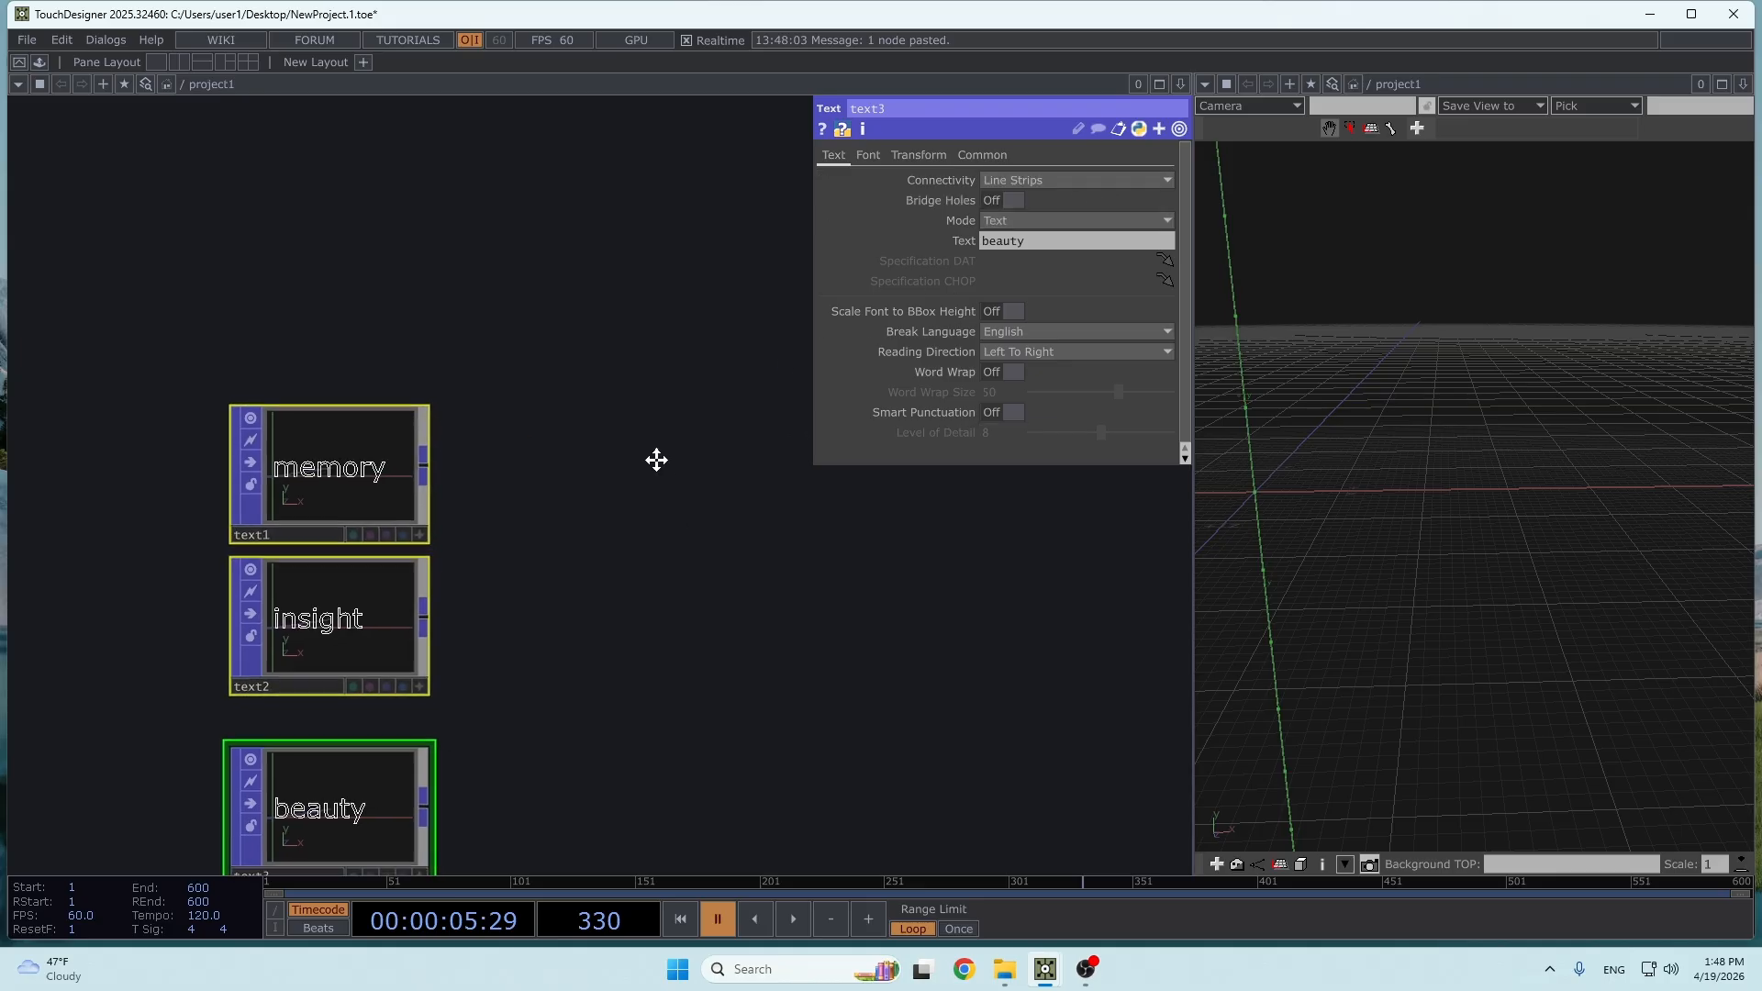
- Display the P(0) point attribute as dots in the viewer of the "memory" Text POP
{"action": "scroll", "coordinate": [511, 397], "scroll_direction": "up", "scroll_amount": 3}
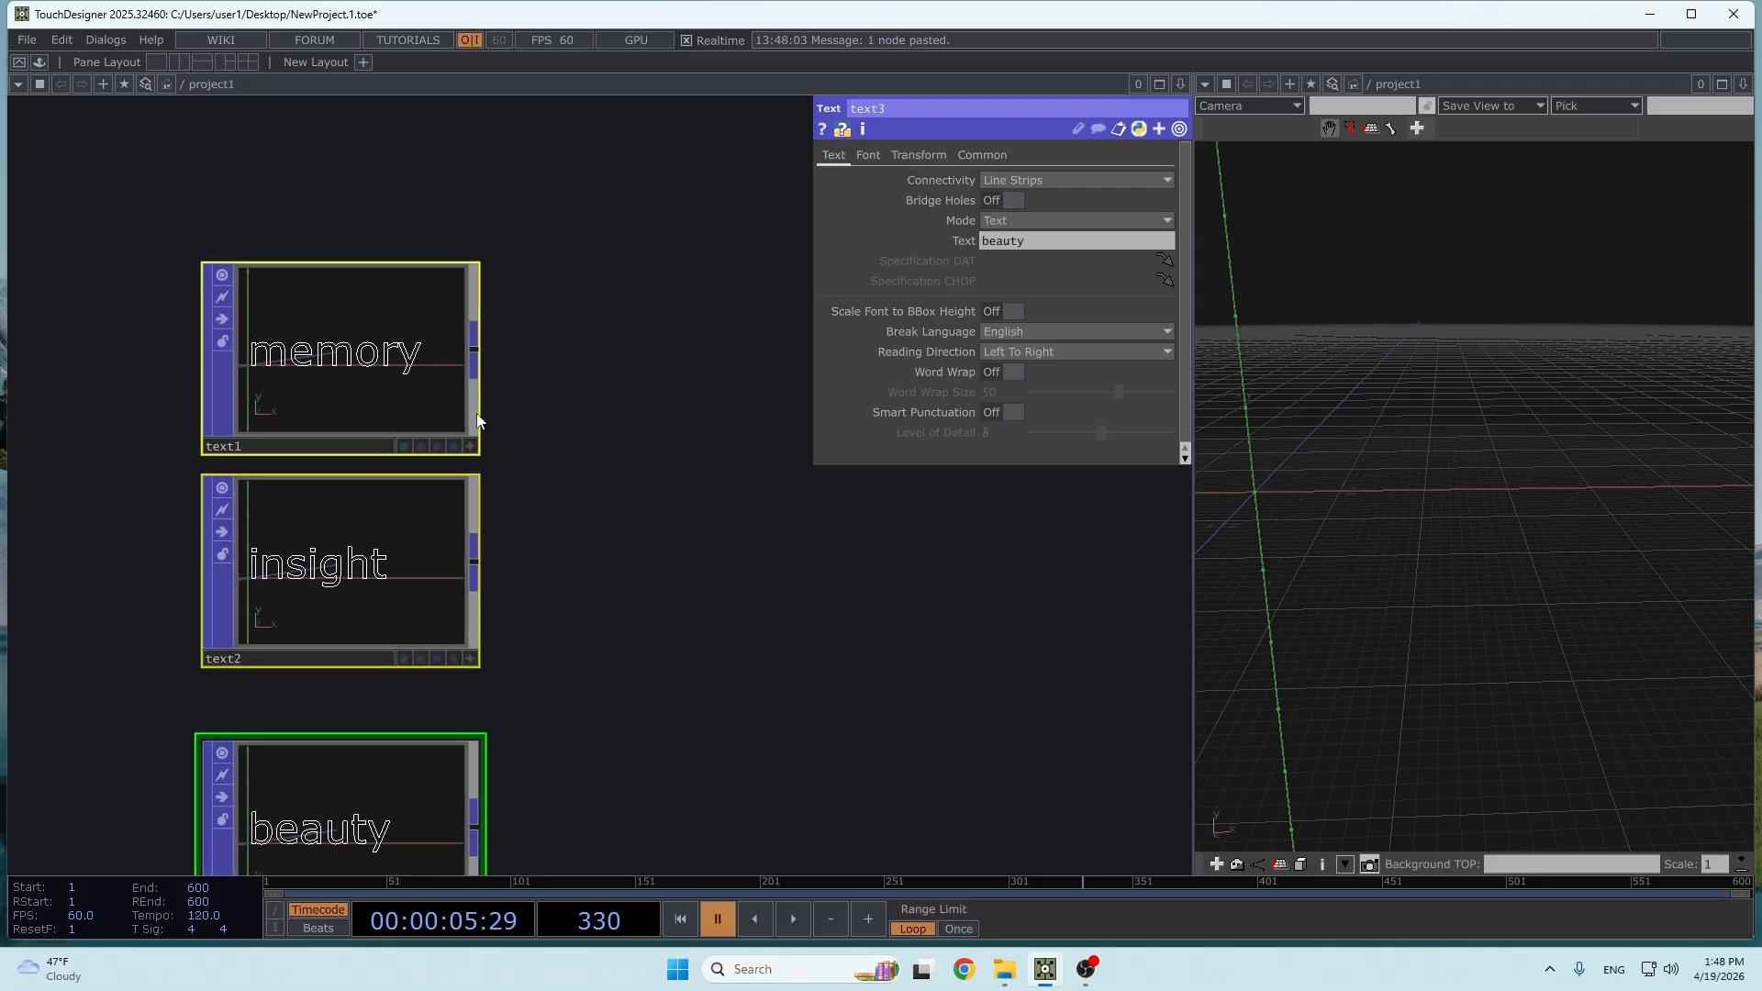
{"action": "right_click", "coordinate": [441, 395]}
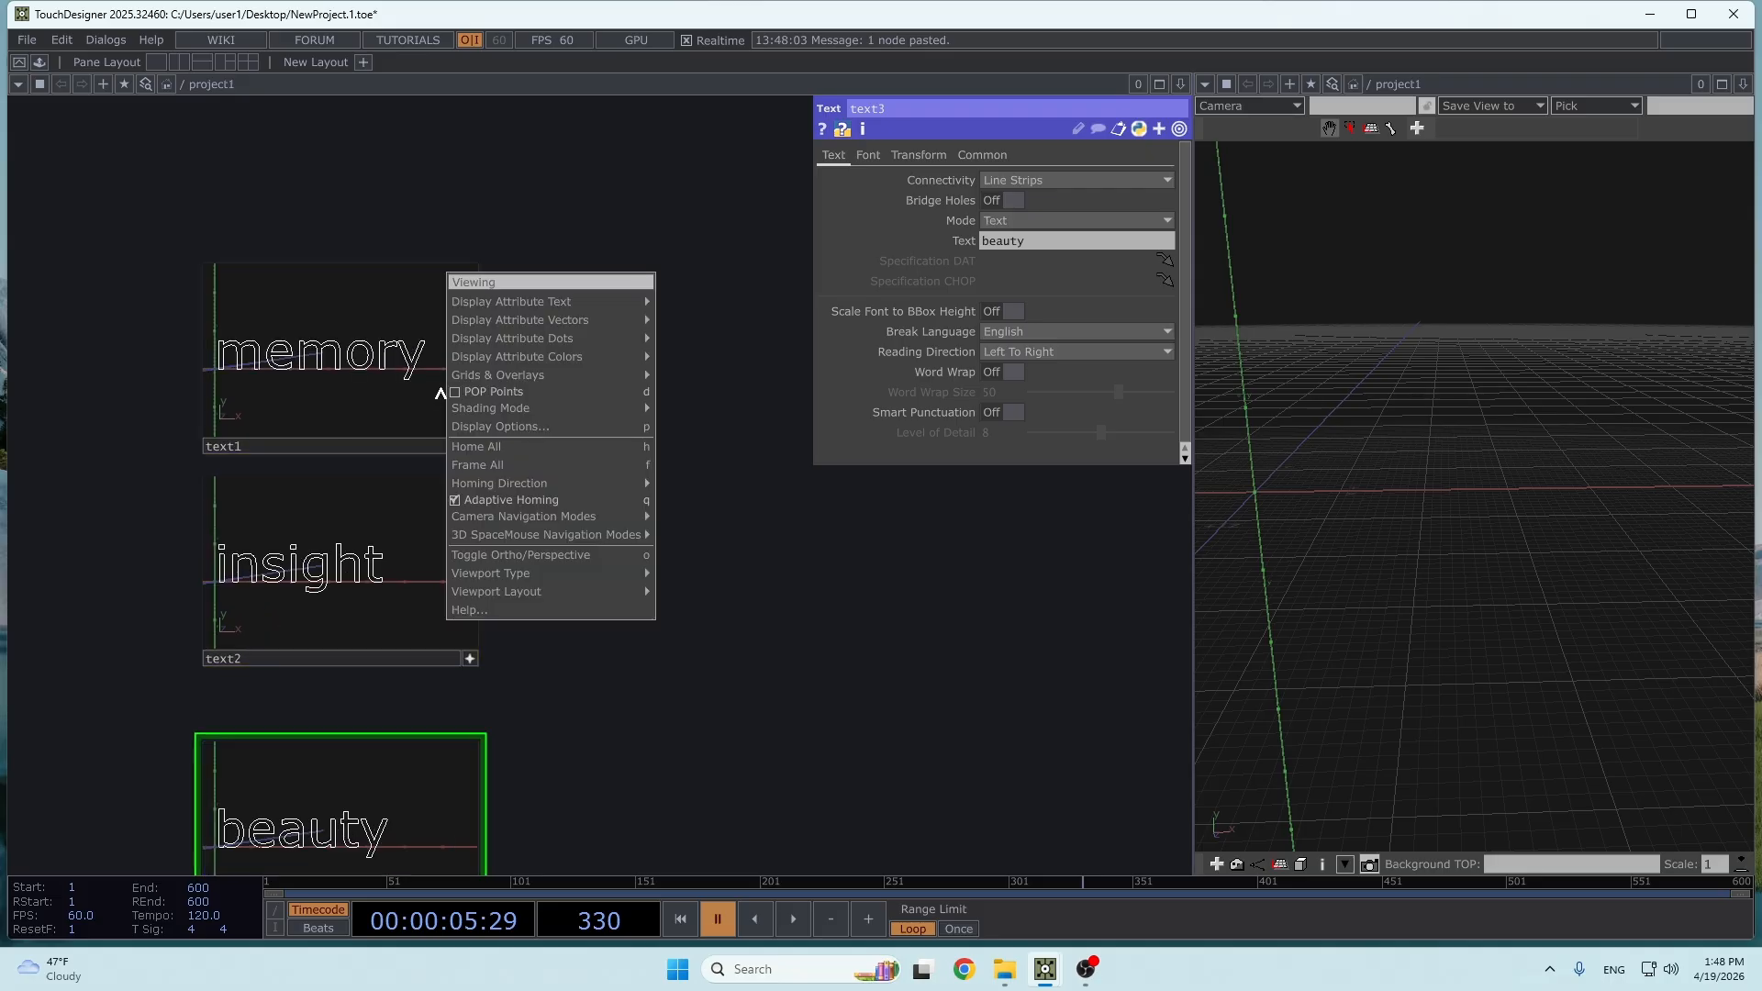
{"action": "left_click", "coordinate": [719, 671]}
{"action": "left_click_drag", "start_coordinate": [606, 807], "coordinate": [219, 275]}
{"action": "right_click", "coordinate": [395, 371]}
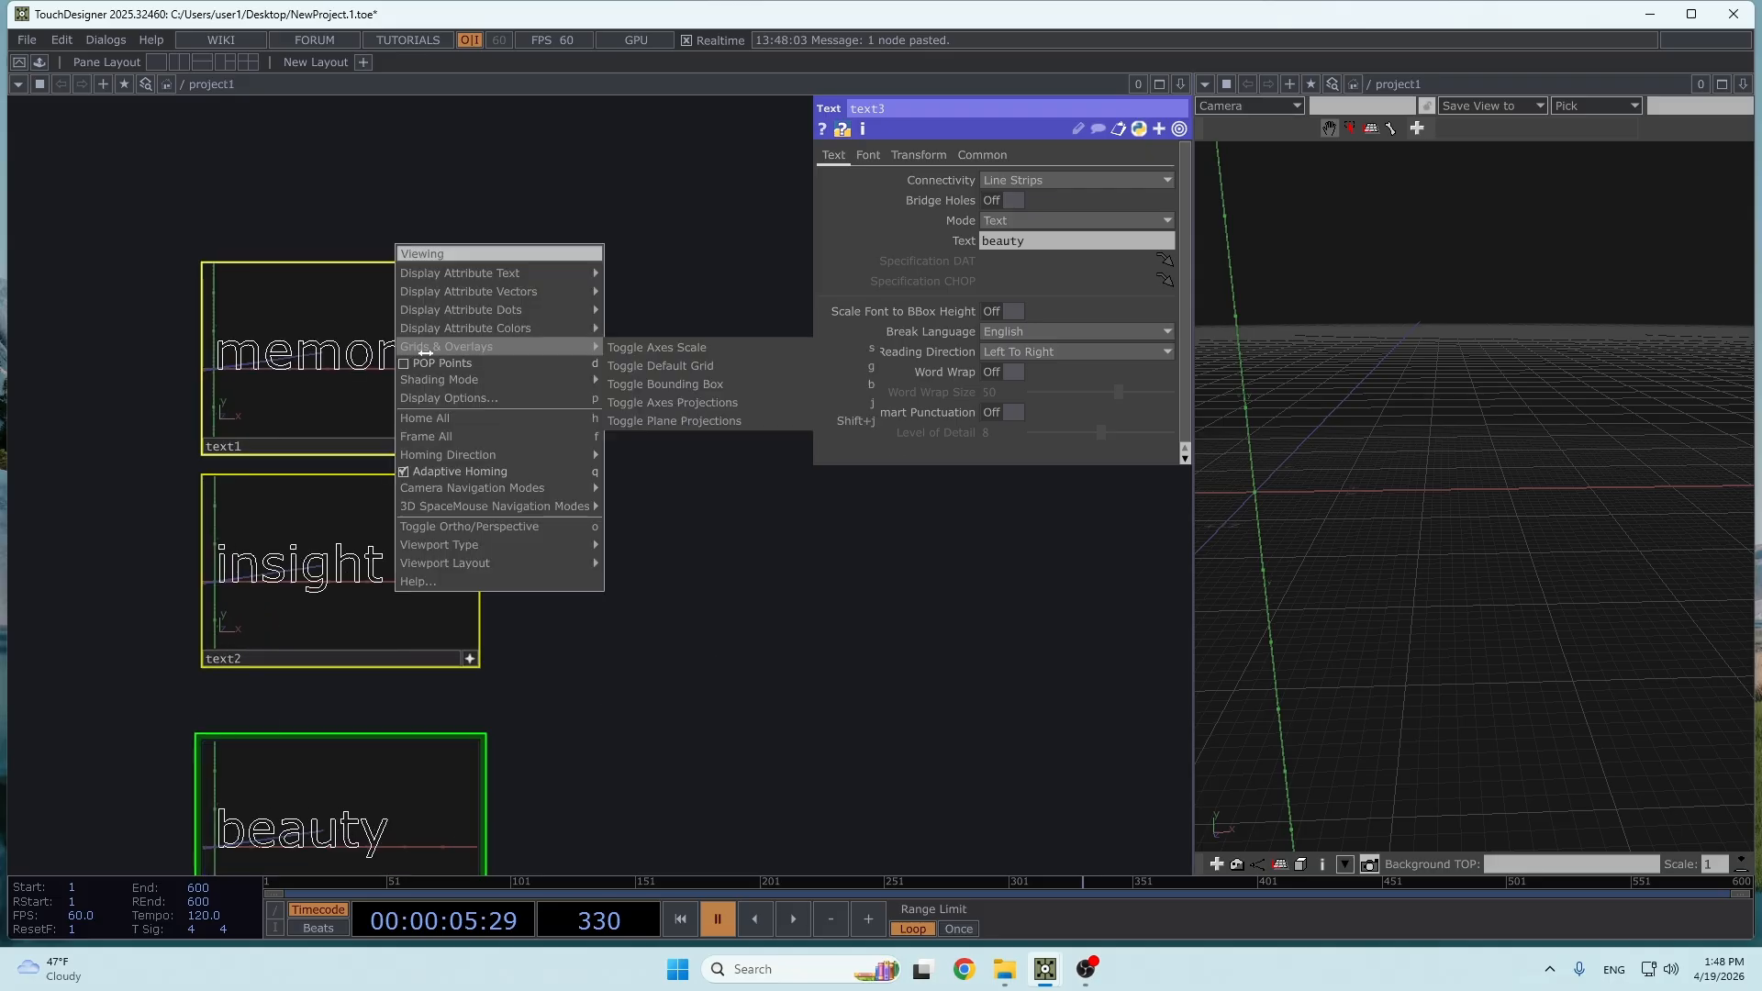
{"action": "mouse_move", "coordinate": [551, 310]}
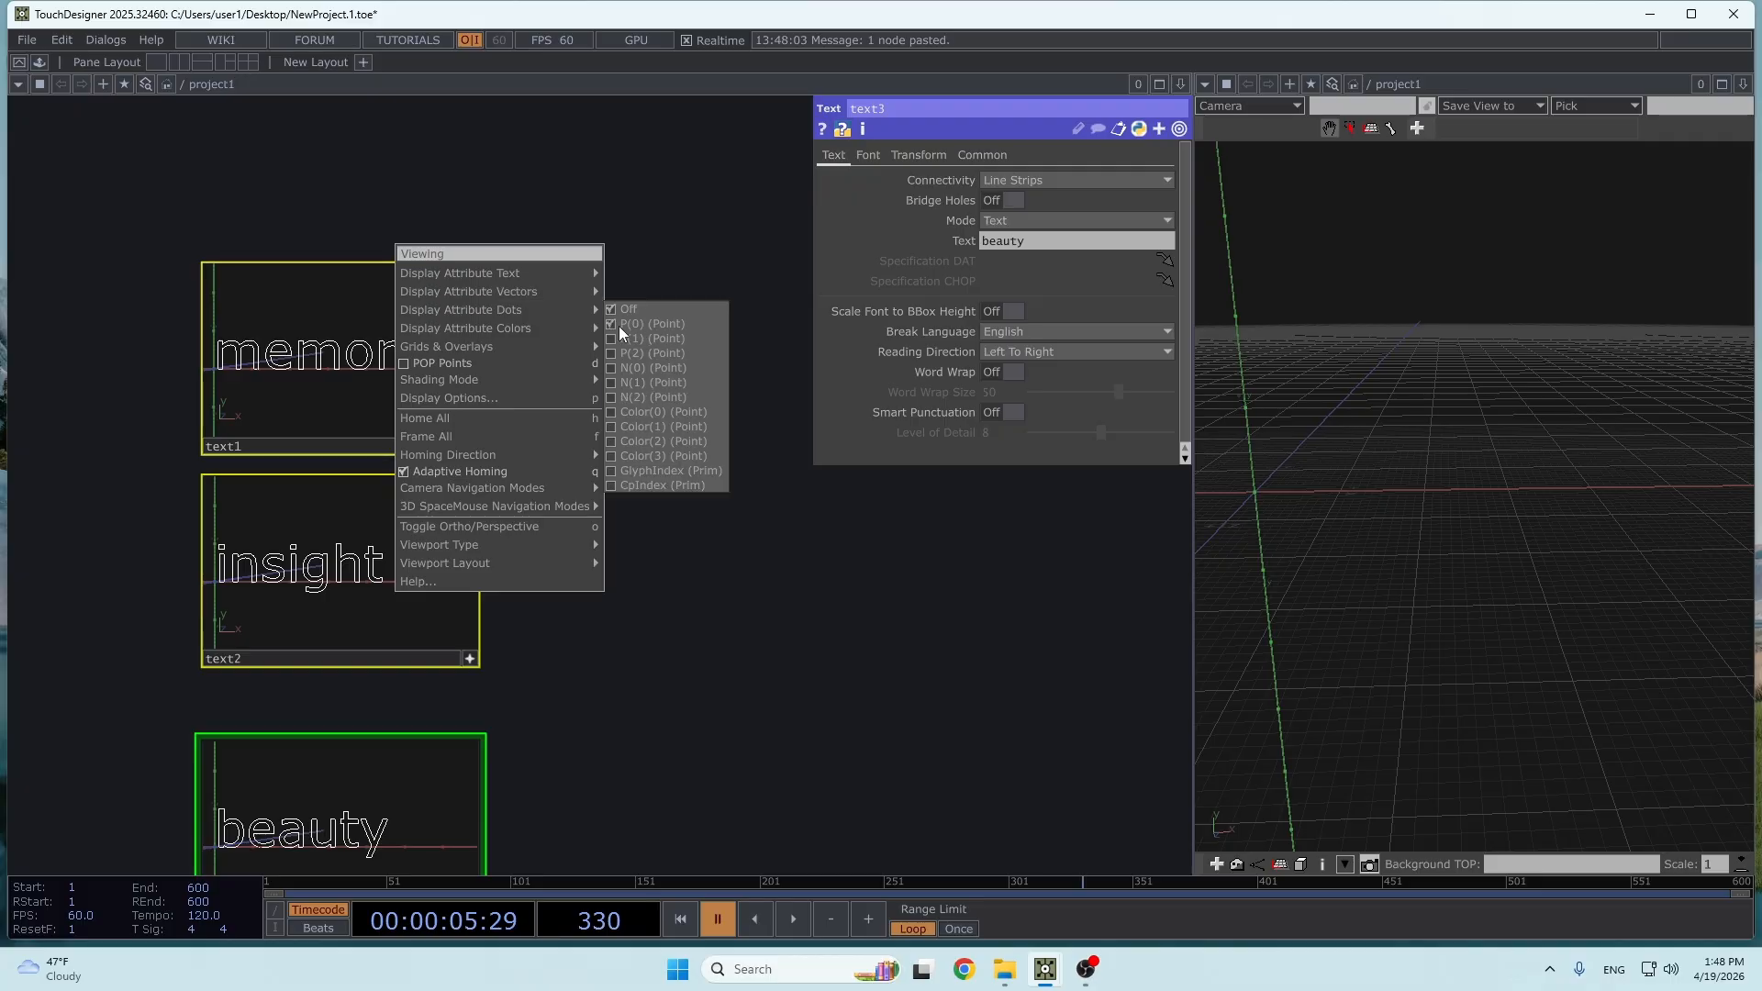
{"action": "left_click", "coordinate": [619, 327]}
- Examine how the points are distributed along the letter outlines of the "memory" text
{"action": "middle_click_drag", "start_coordinate": [499, 382], "coordinate": [735, 409]}
{"action": "scroll", "coordinate": [722, 376], "scroll_direction": "up", "scroll_amount": 4}
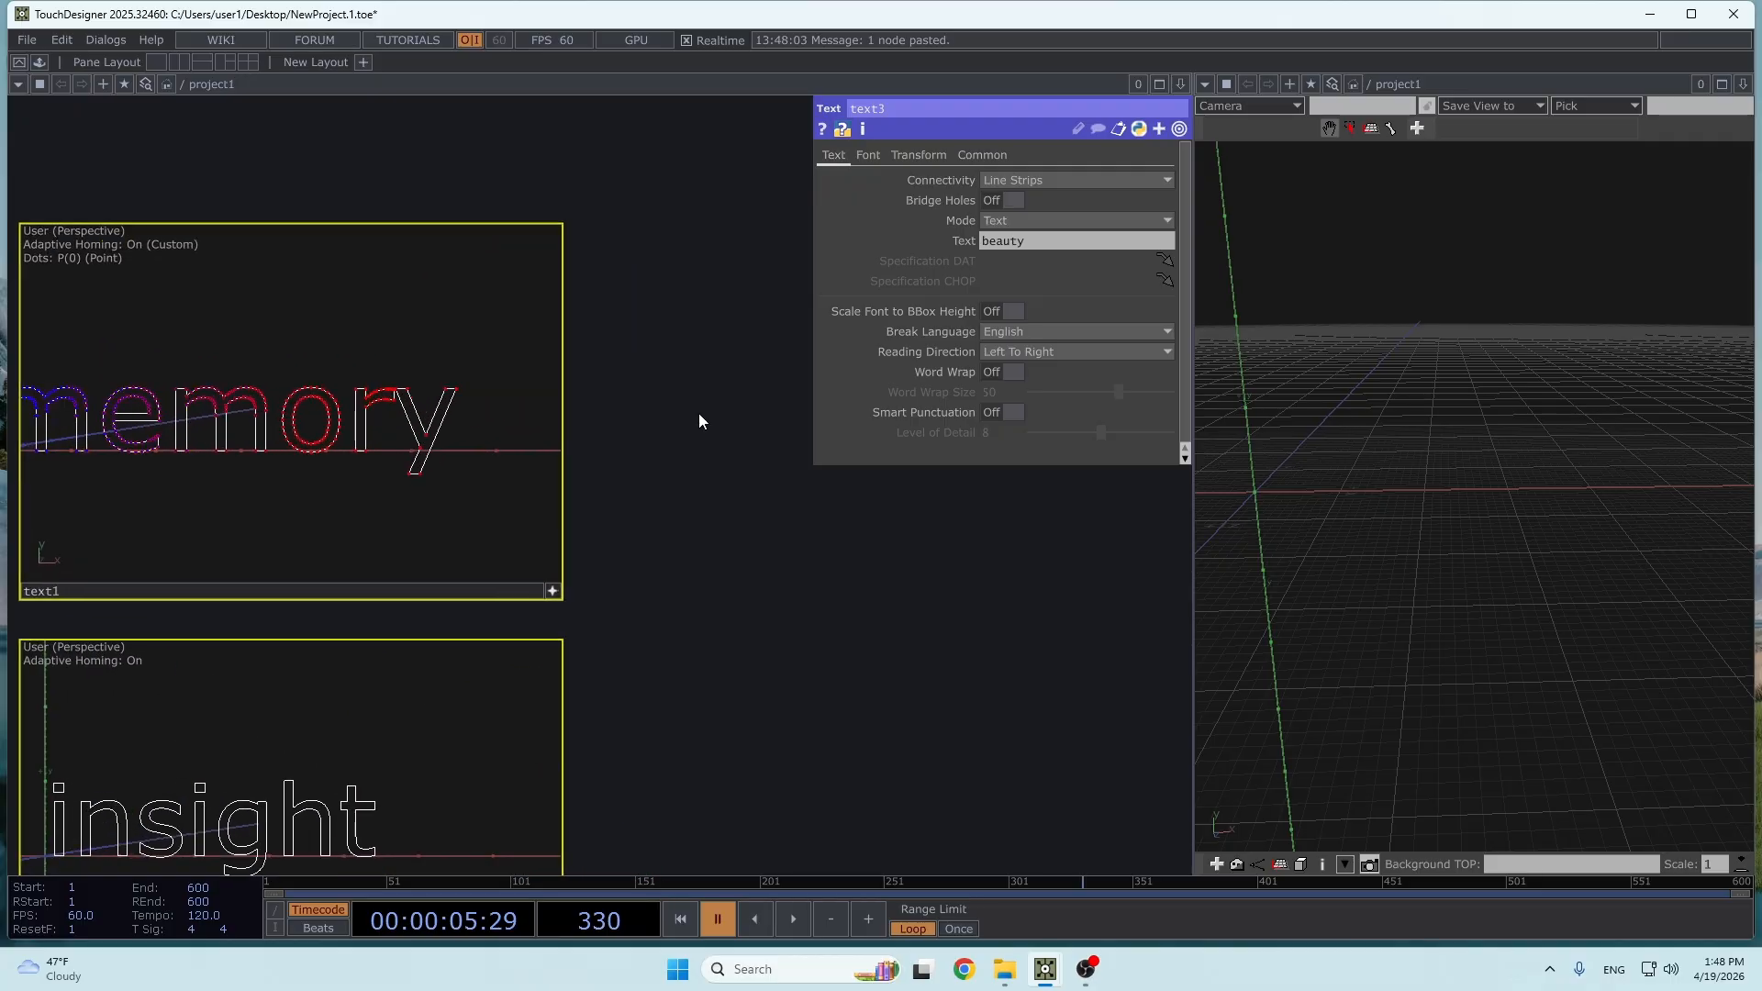
{"action": "left_click_drag", "start_coordinate": [701, 421], "coordinate": [899, 489]}
{"action": "right_click_drag", "start_coordinate": [500, 510], "coordinate": [563, 512]}
{"action": "scroll", "coordinate": [528, 480], "scroll_direction": "up", "scroll_amount": 1}
{"action": "scroll", "coordinate": [500, 491], "scroll_direction": "up", "scroll_amount": 2}
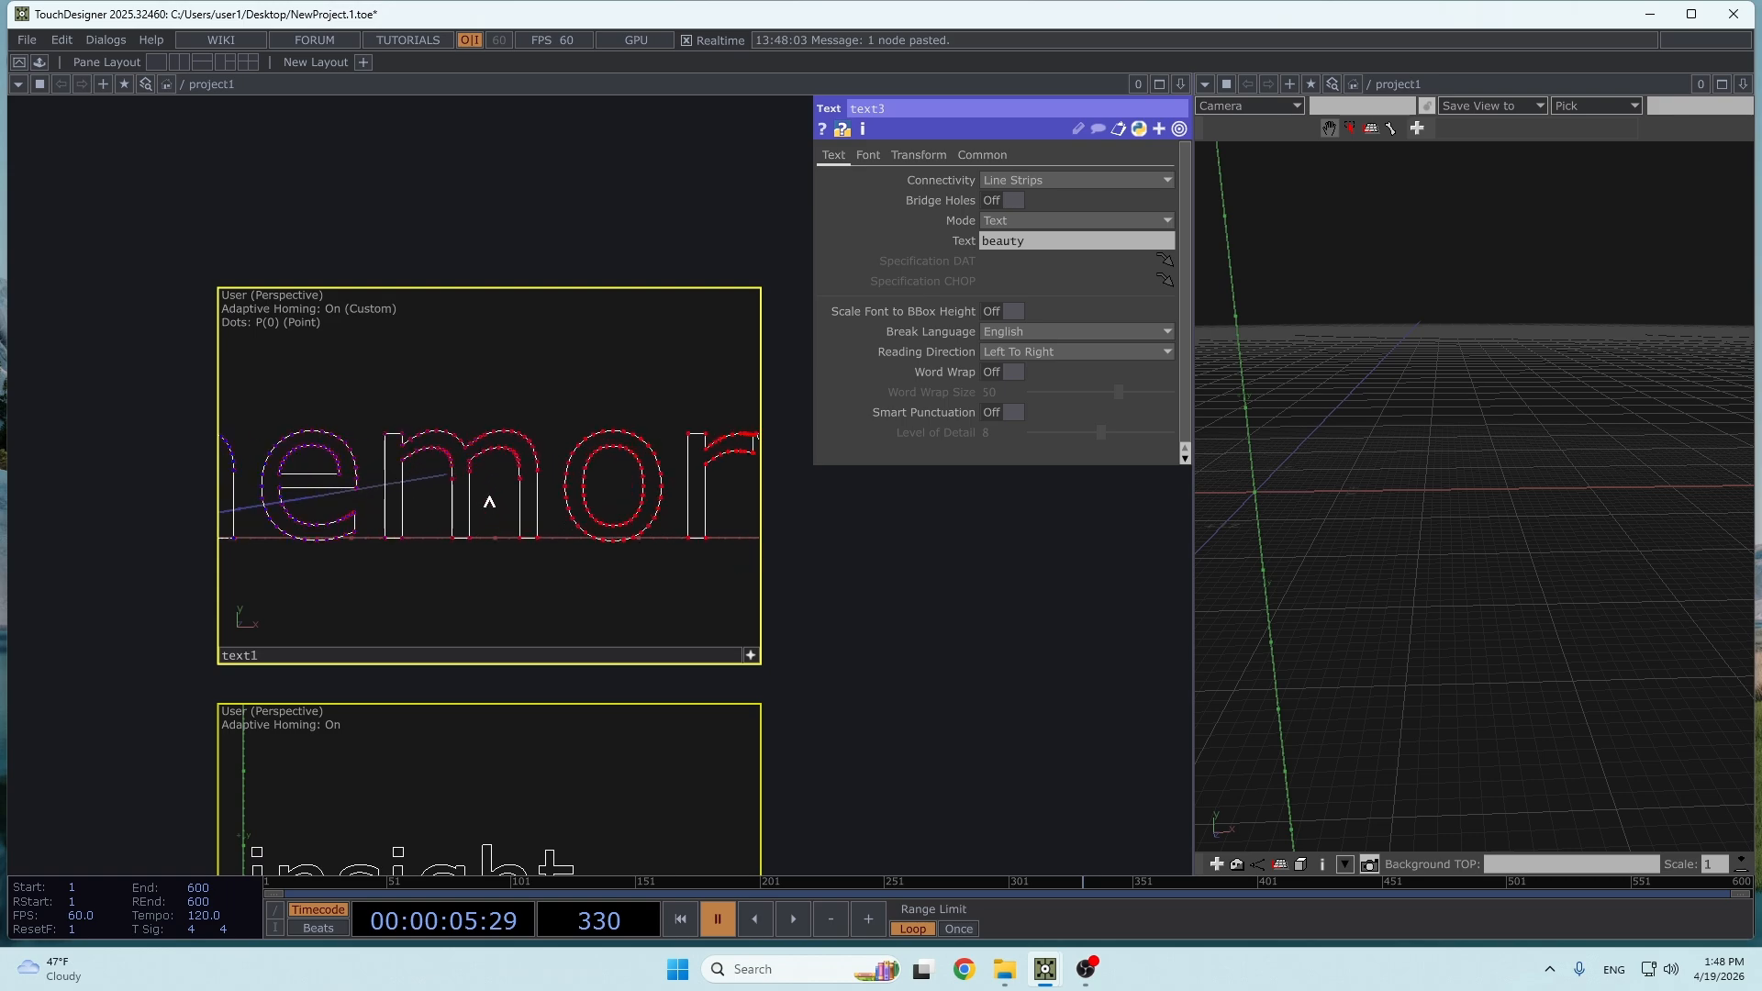
{"action": "scroll", "coordinate": [479, 496], "scroll_direction": "down", "scroll_amount": 3}
{"action": "left_click_drag", "start_coordinate": [792, 648], "coordinate": [503, 383]}
{"action": "scroll", "coordinate": [584, 445], "scroll_direction": "down", "scroll_amount": 4}
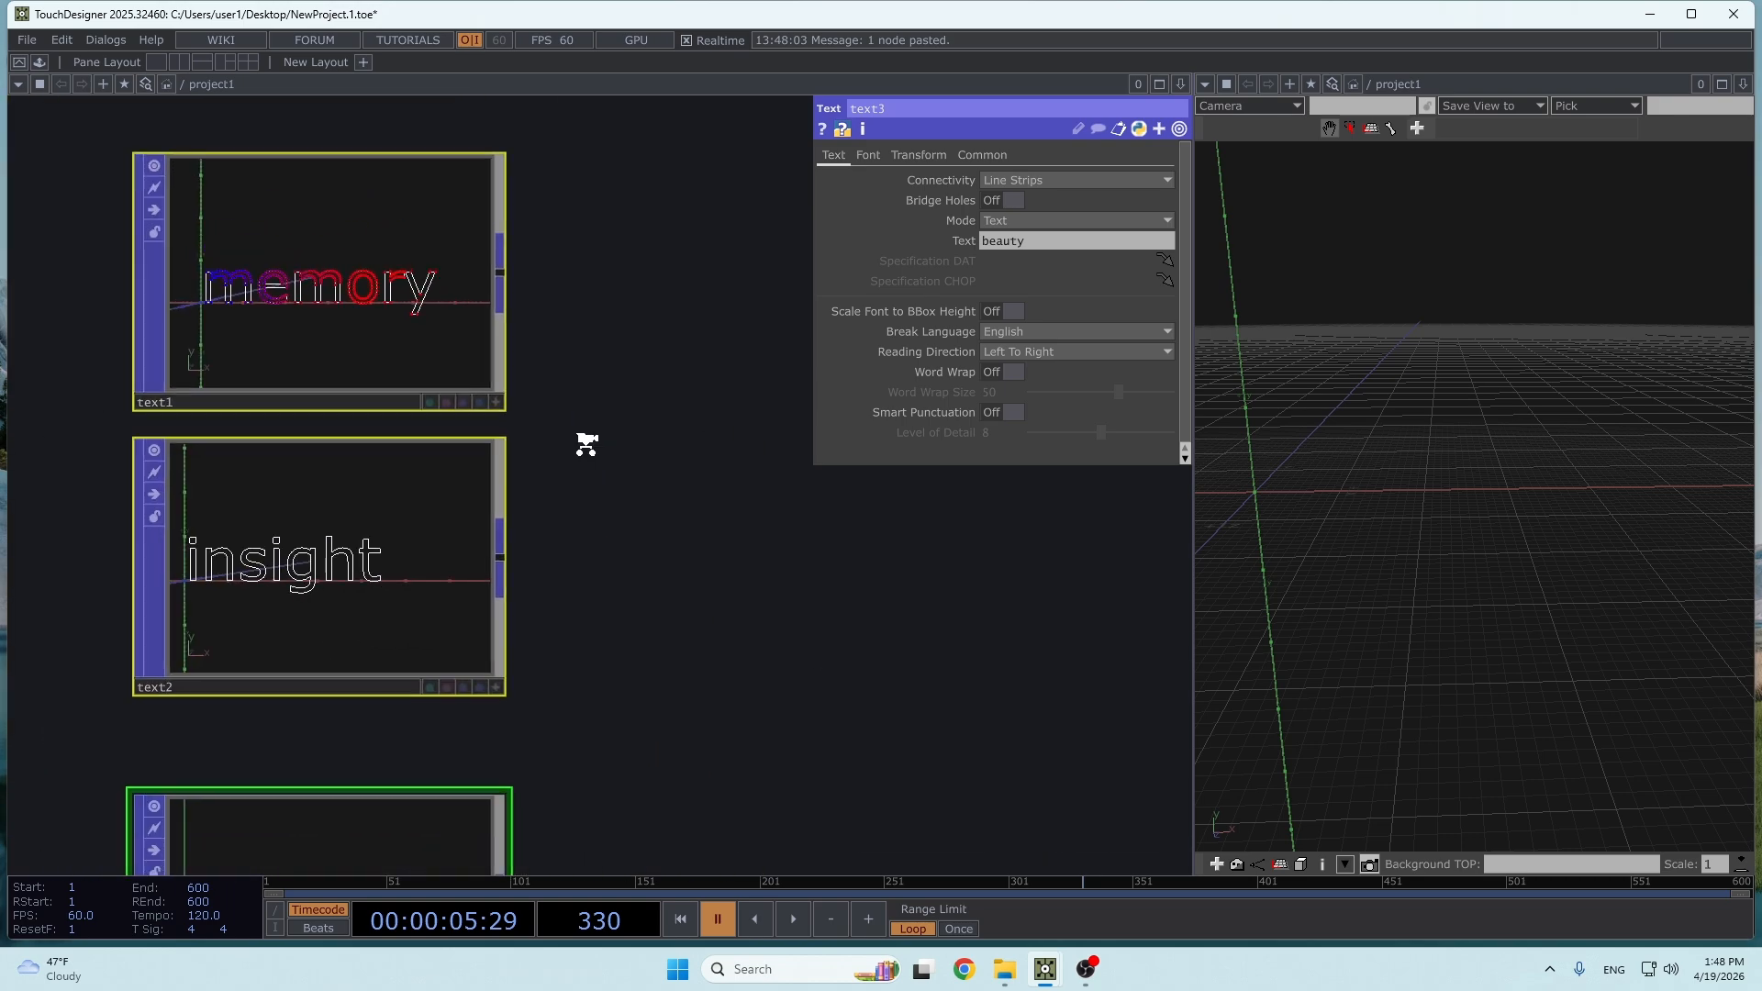
{"action": "left_click_drag", "start_coordinate": [589, 451], "coordinate": [541, 588]}
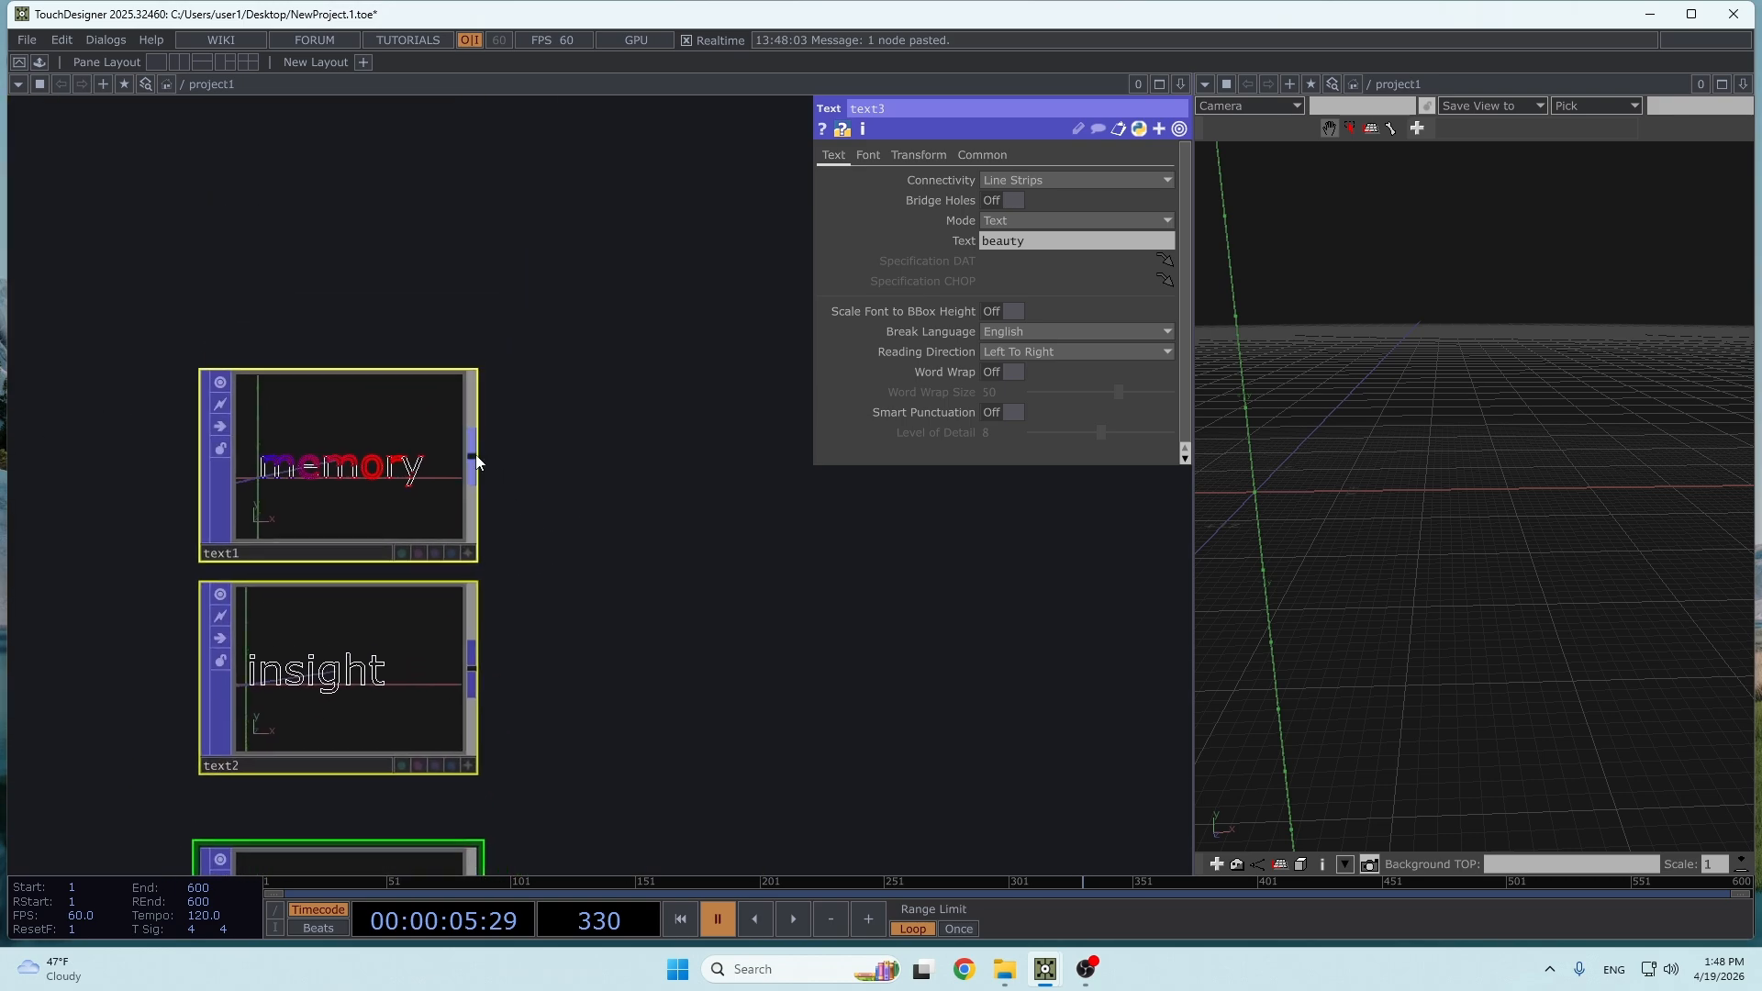
- Add a Line Resample POP connected to the output of text1
{"action": "left_click_drag", "start_coordinate": [476, 454], "coordinate": [579, 459]}
{"action": "left_click", "coordinate": [580, 455]}
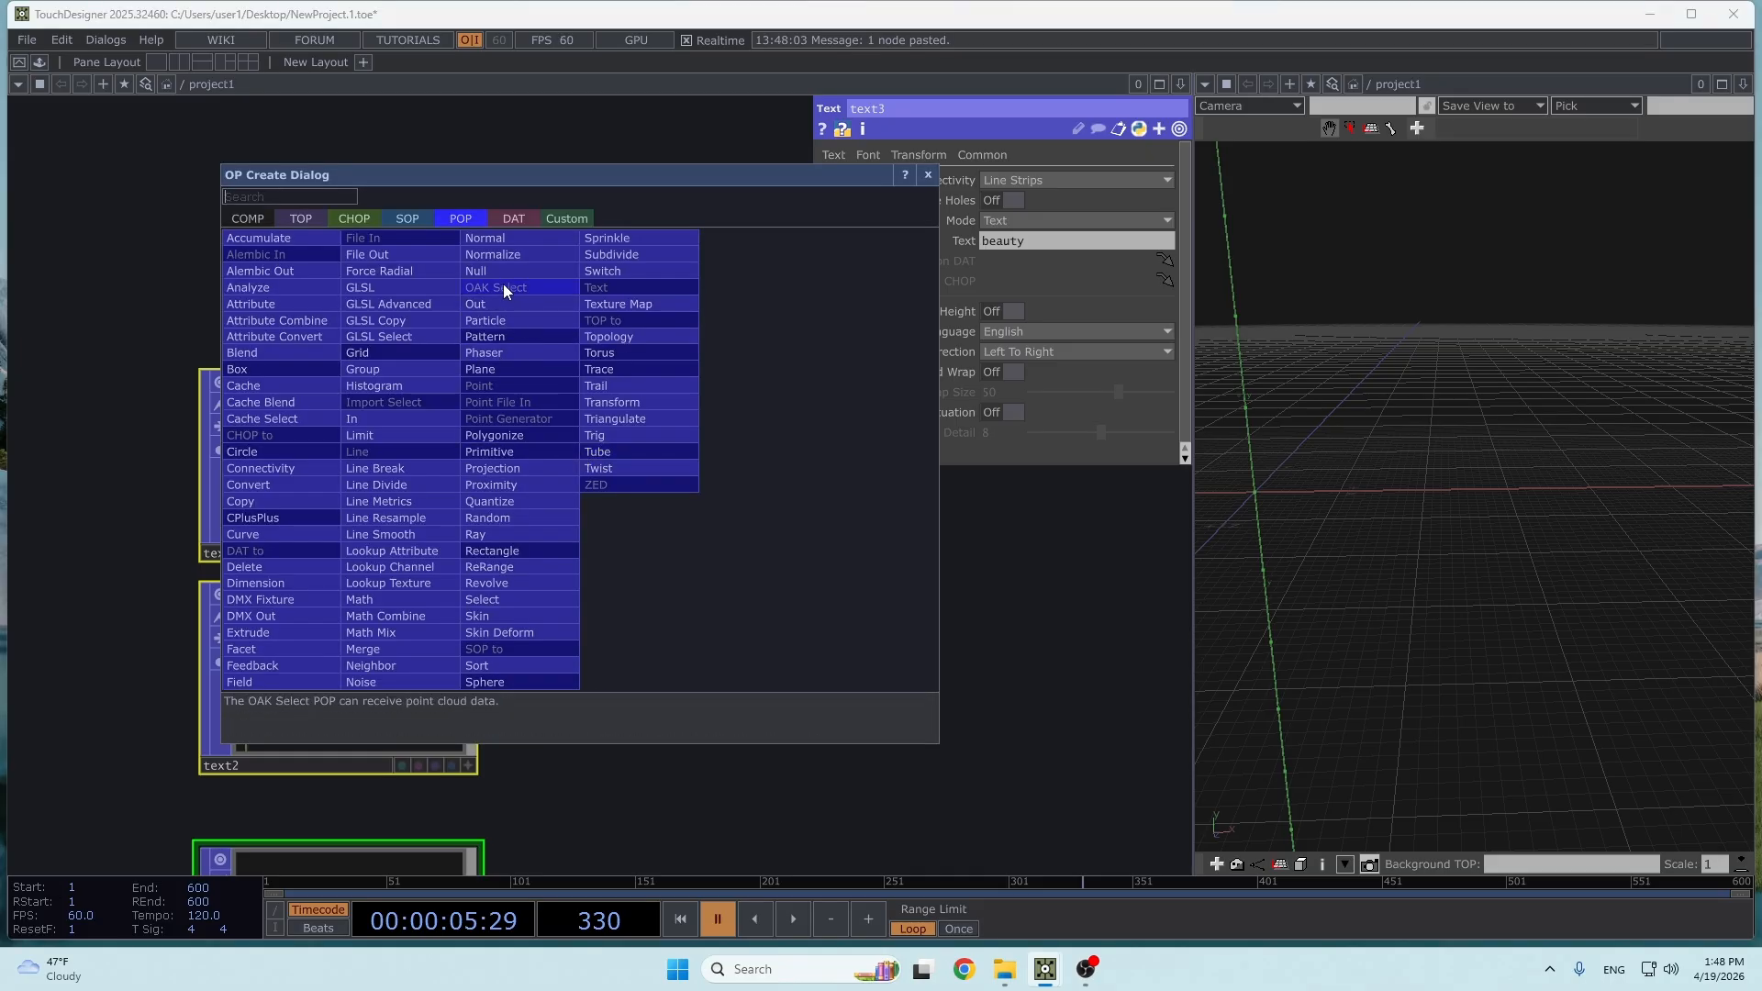
{"action": "left_click", "coordinate": [410, 520]}
{"action": "left_click_drag", "start_coordinate": [685, 639], "coordinate": [528, 715]}
- Display the P(0) point attribute as dots in the Line Resample POP's viewer
{"action": "scroll", "coordinate": [601, 535], "scroll_direction": "up", "scroll_amount": 2}
{"action": "scroll", "coordinate": [600, 536], "scroll_direction": "up", "scroll_amount": 1}
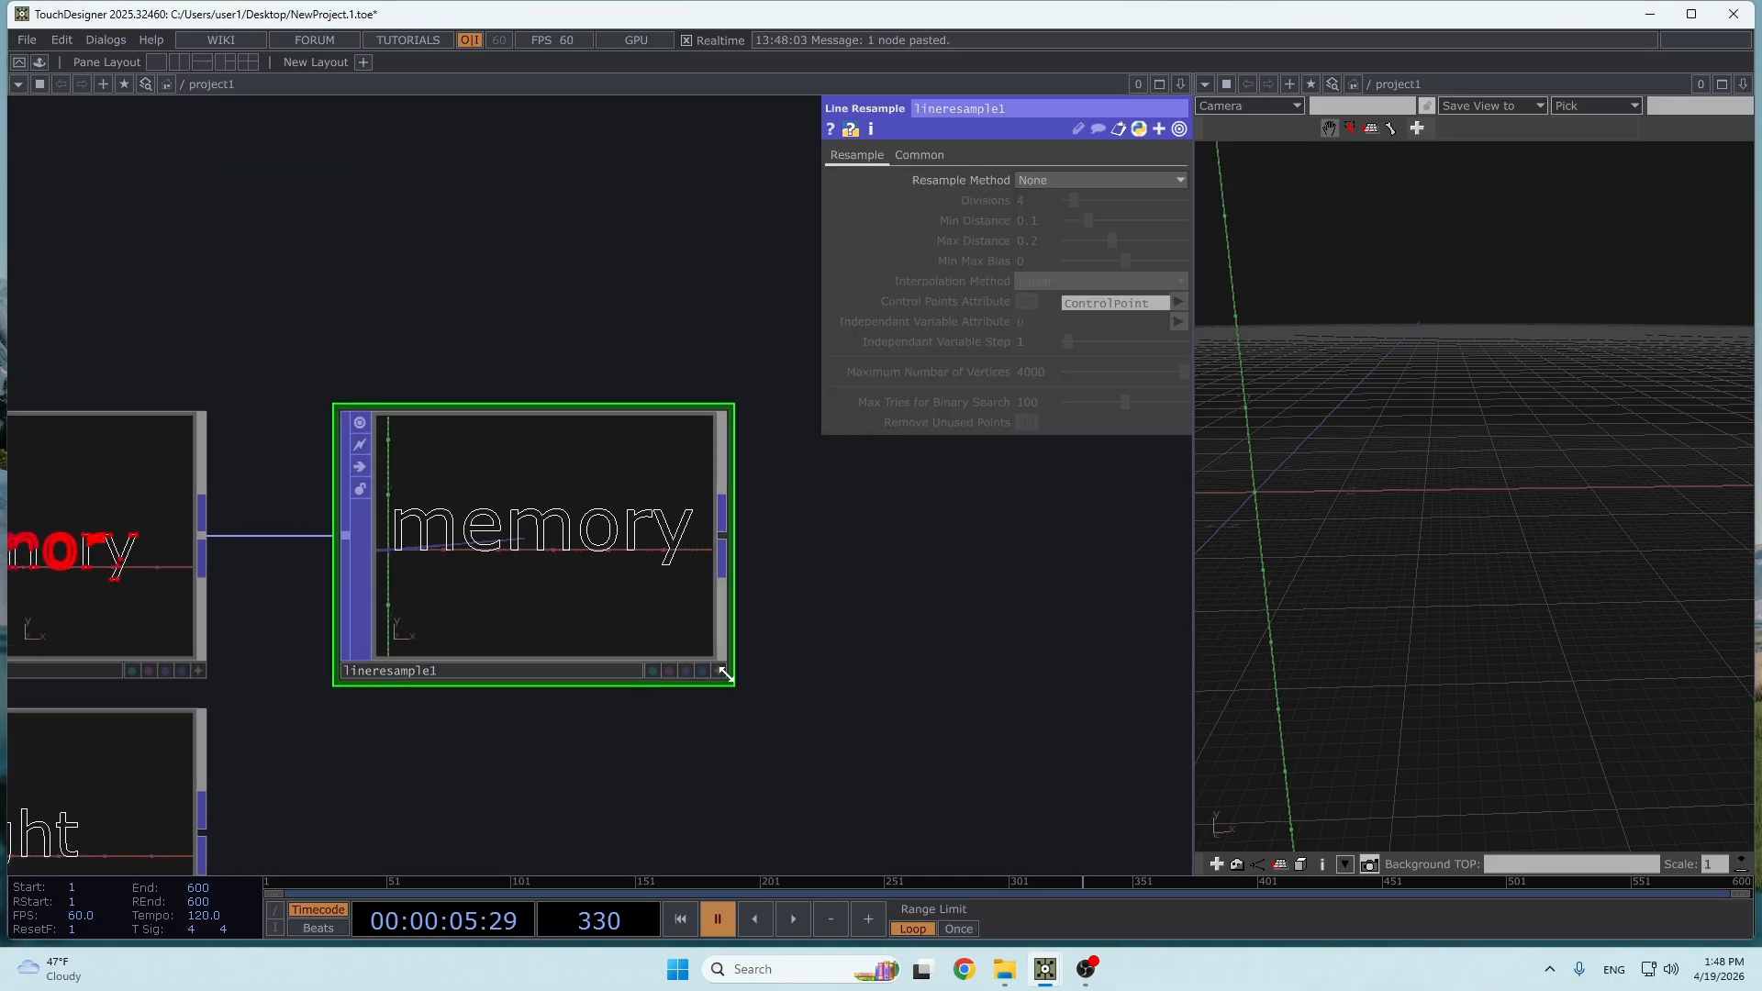
{"action": "right_click", "coordinate": [620, 567]}
{"action": "mouse_move", "coordinate": [747, 515]}
{"action": "left_click", "coordinate": [857, 527]}
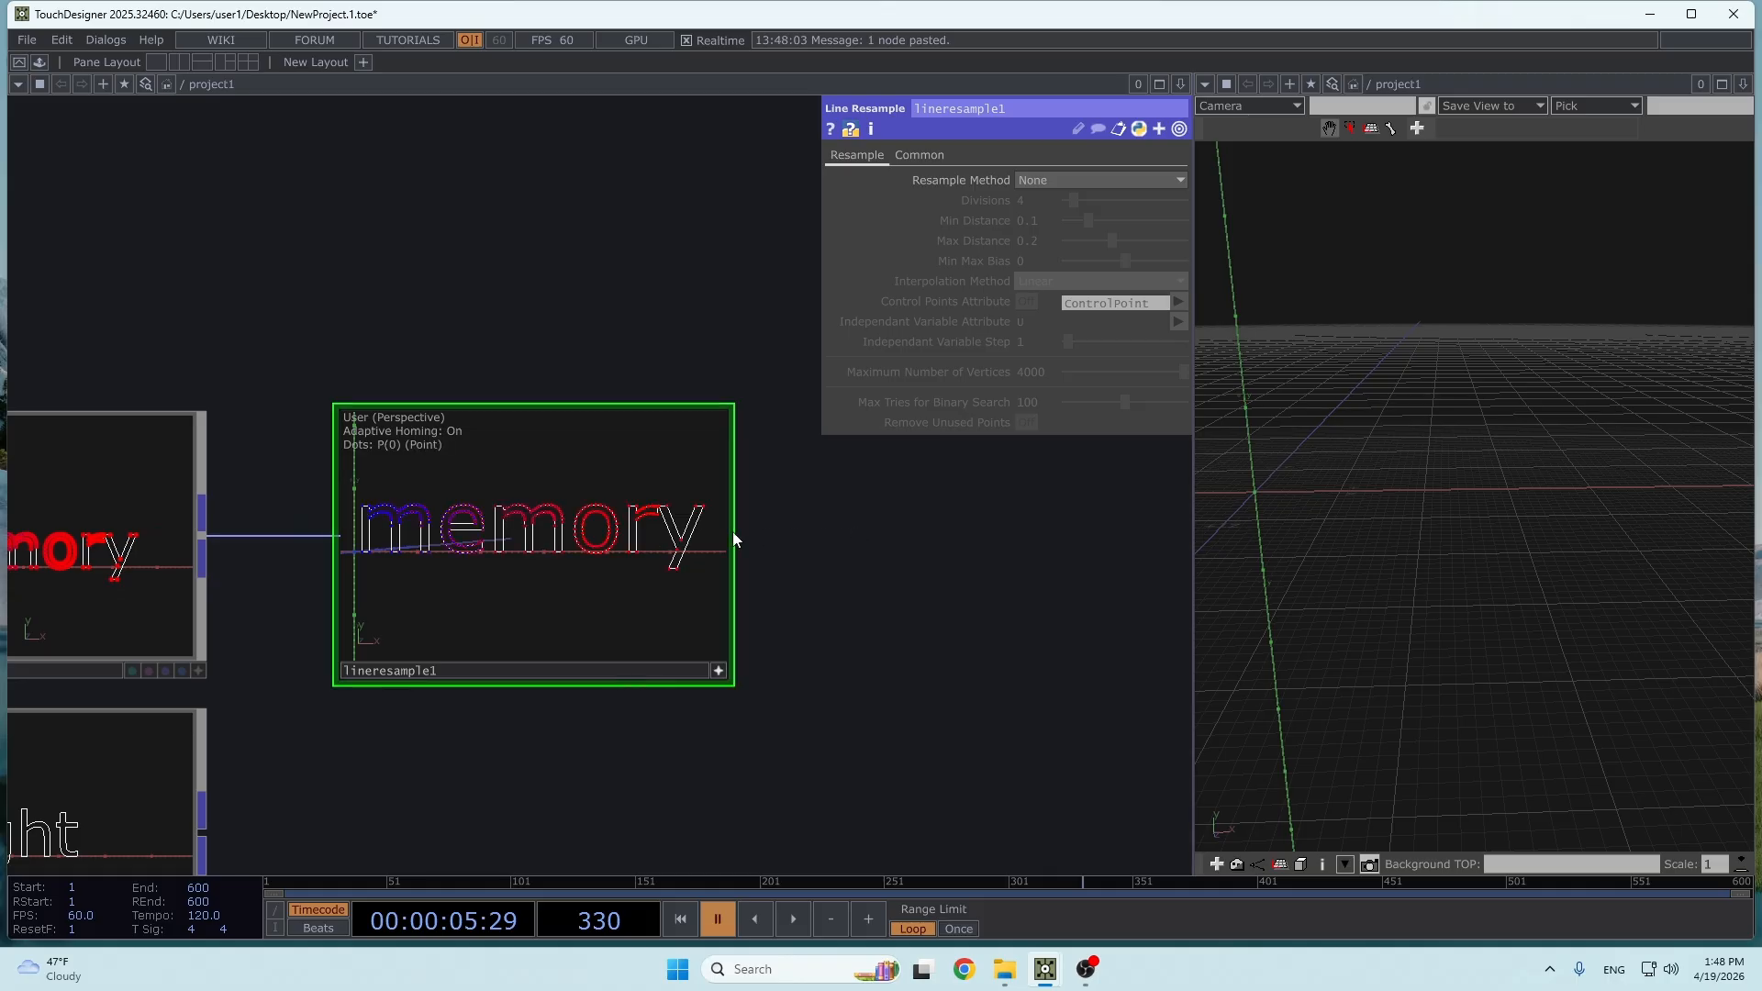
- Set lineresample1's Resample Method to Divisions per Line Strip with 50 divisions, and check the point spacing on the letters
{"action": "left_click", "coordinate": [1076, 179]}
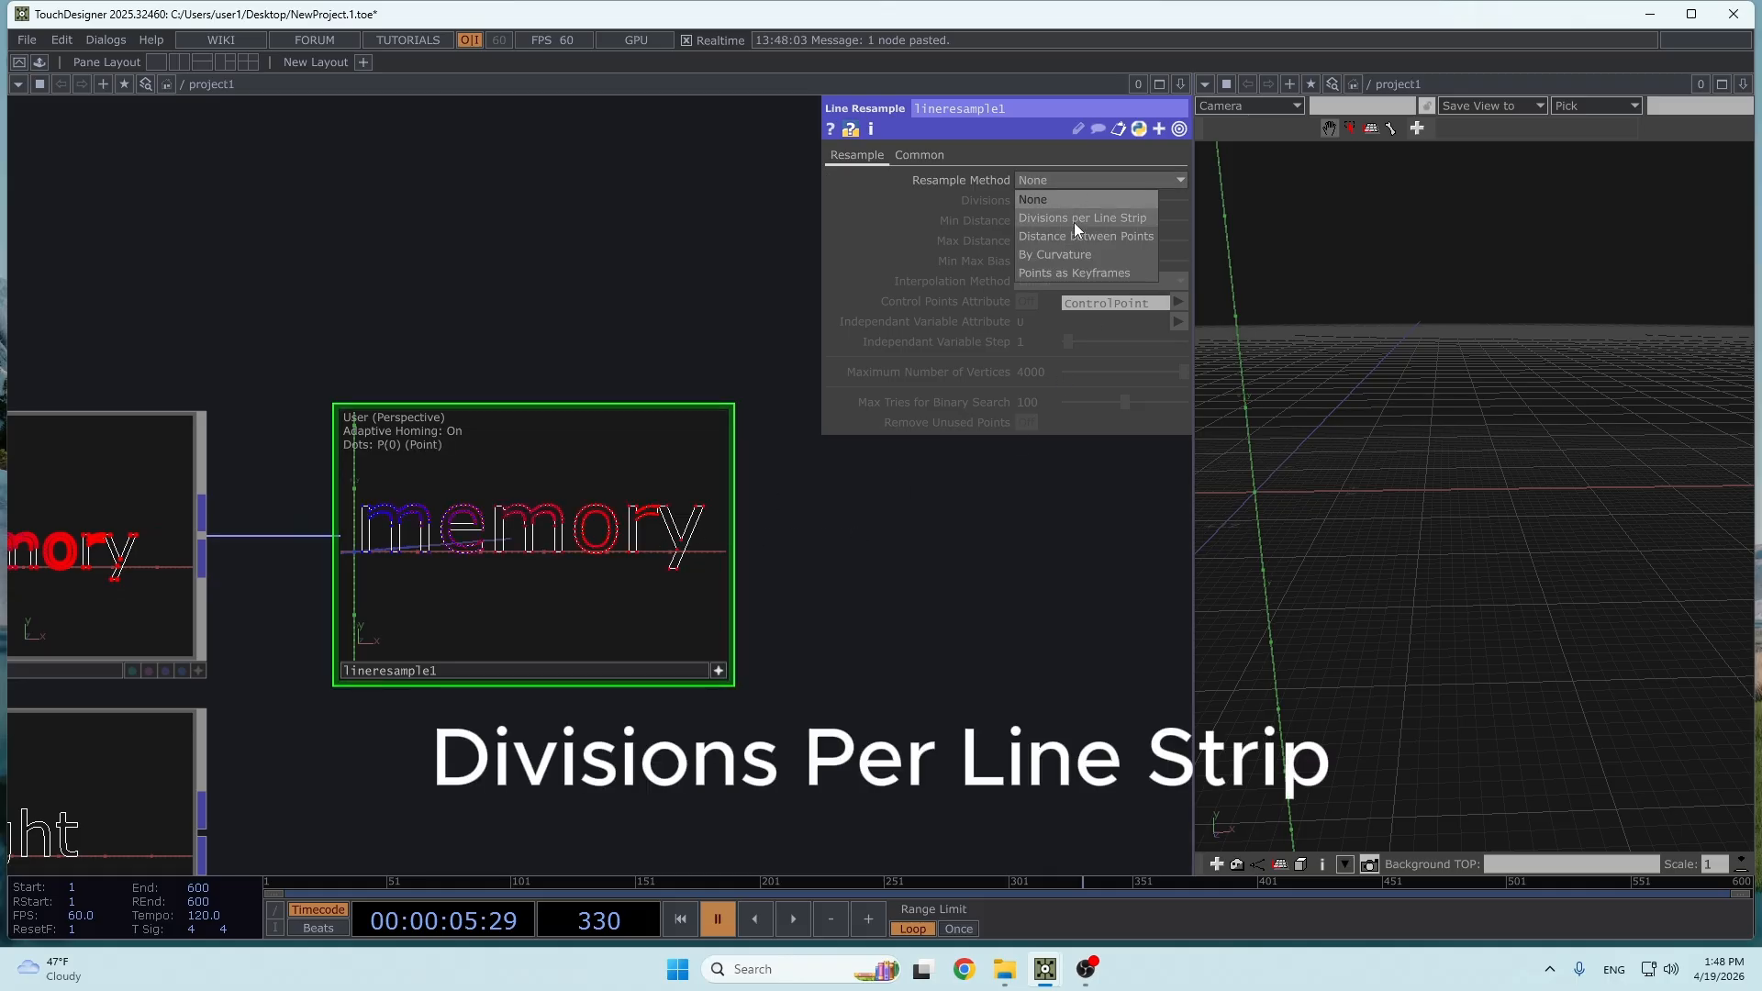
{"action": "left_click", "coordinate": [1074, 220]}
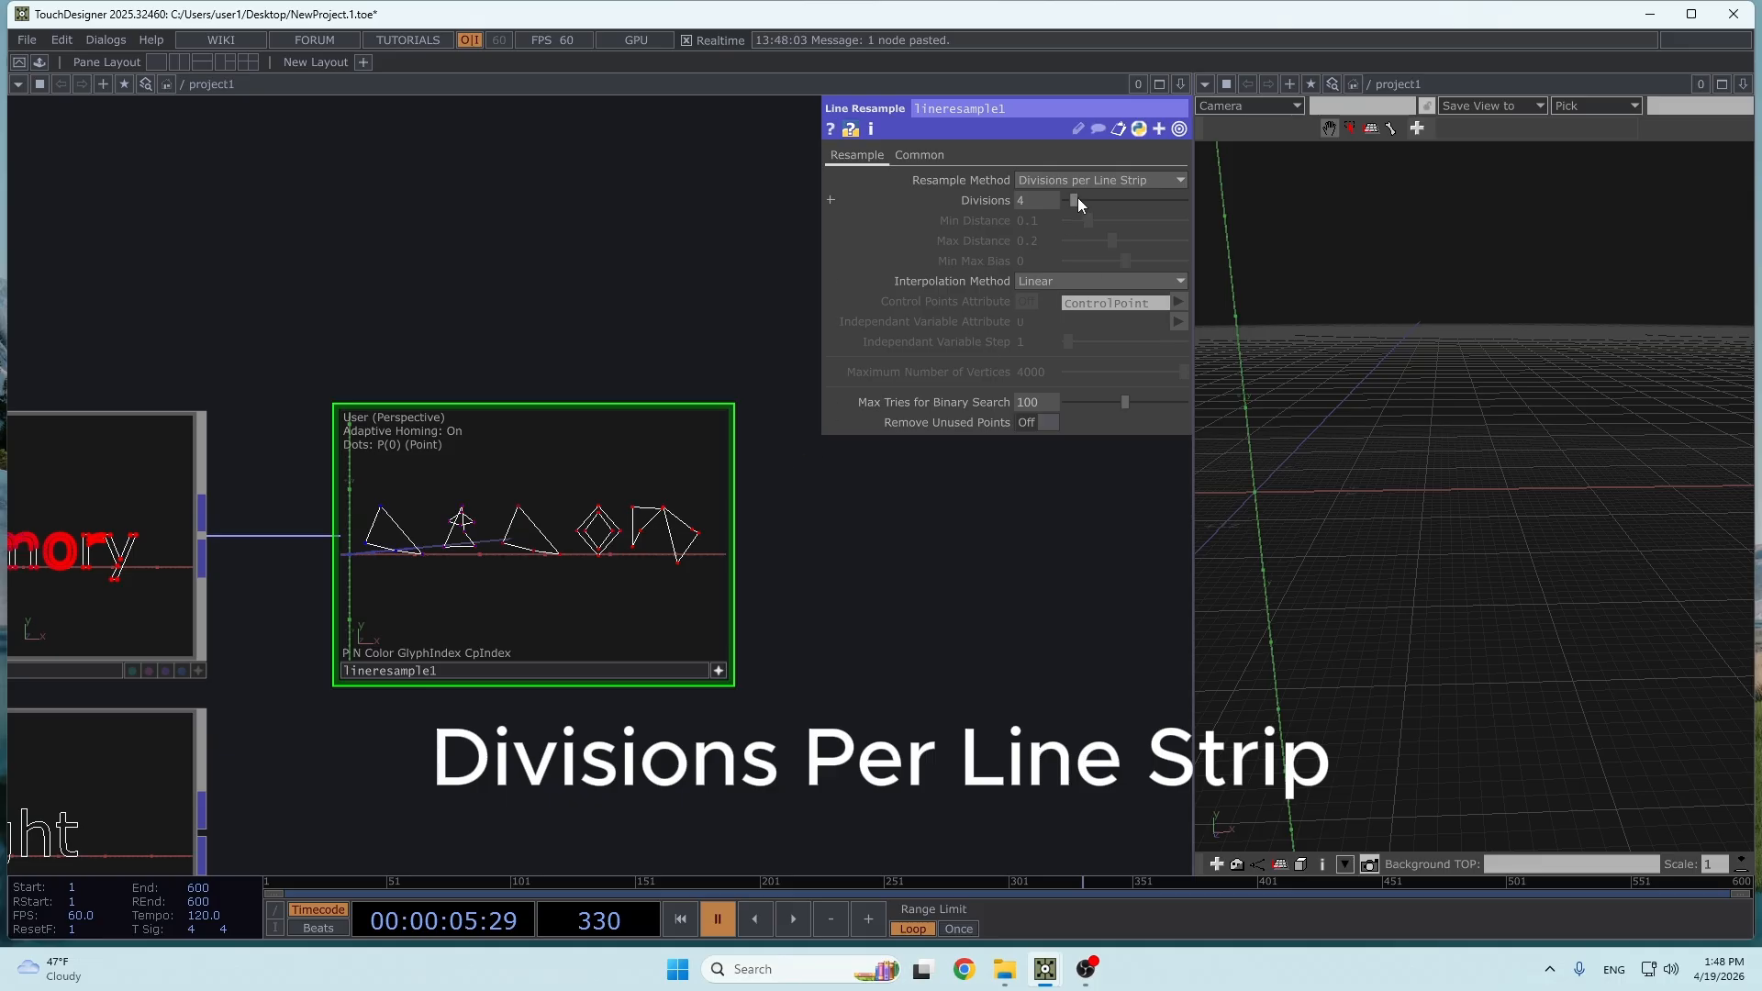
{"action": "left_click_drag", "start_coordinate": [1078, 199], "coordinate": [1197, 207]}
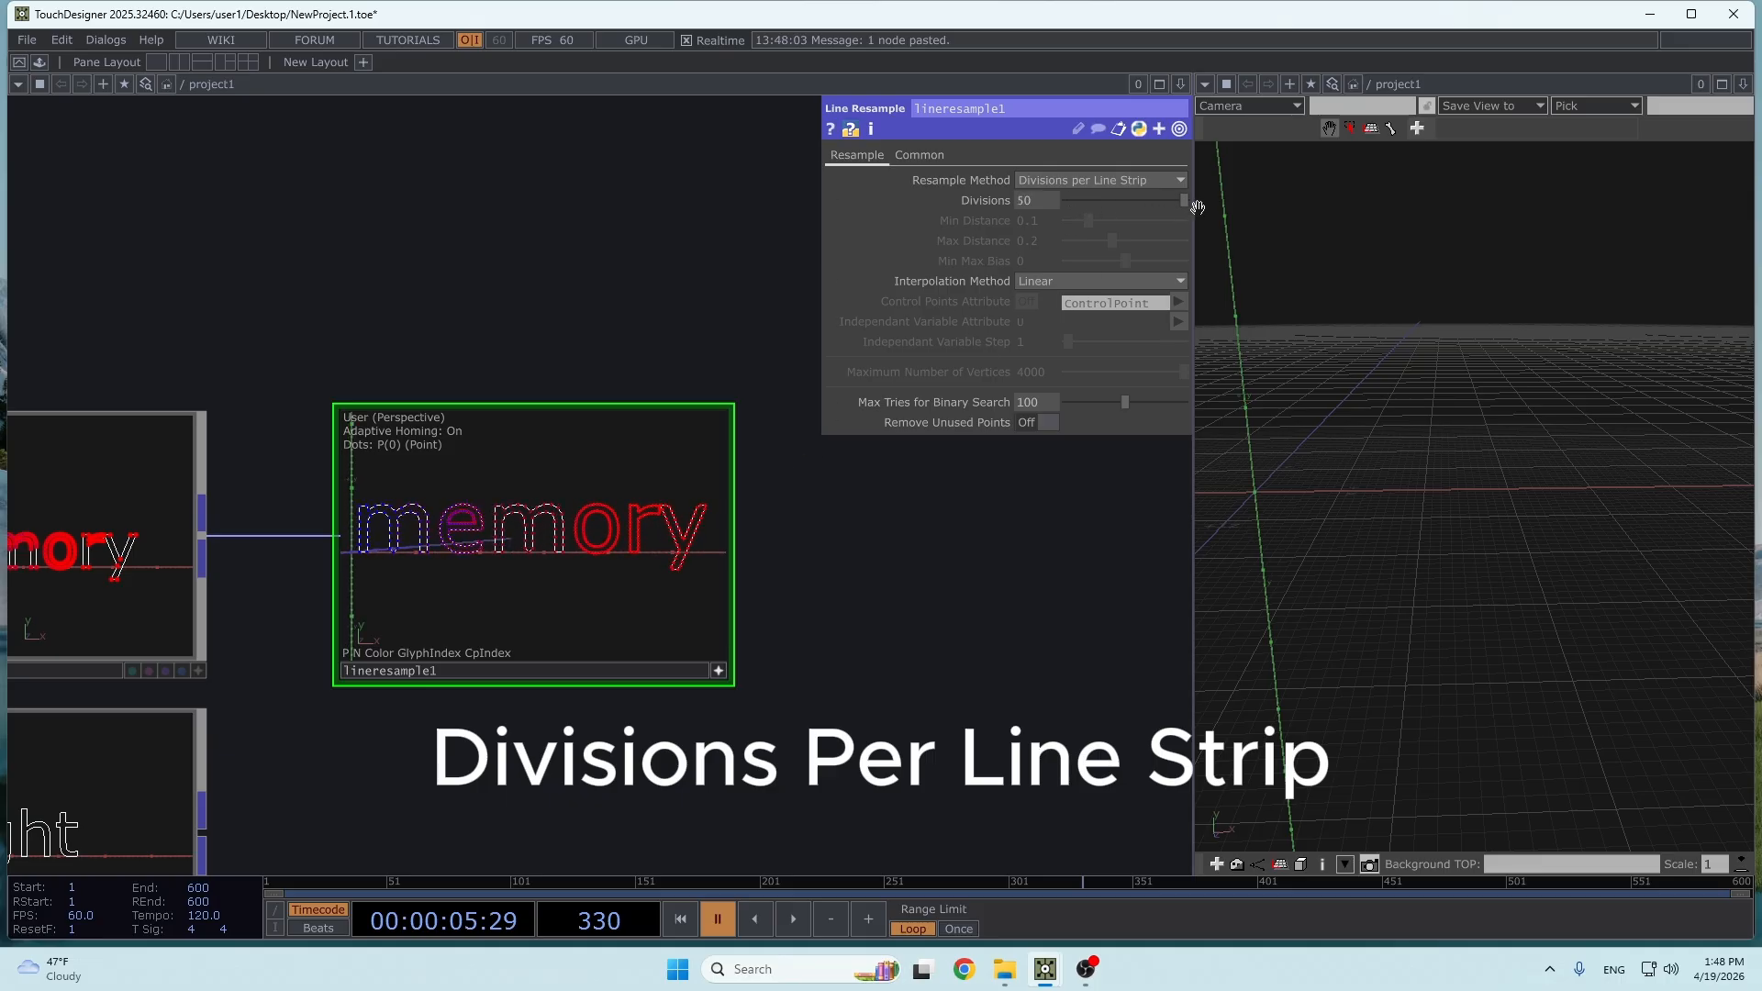
{"action": "scroll", "coordinate": [489, 500], "scroll_direction": "up", "scroll_amount": 5}
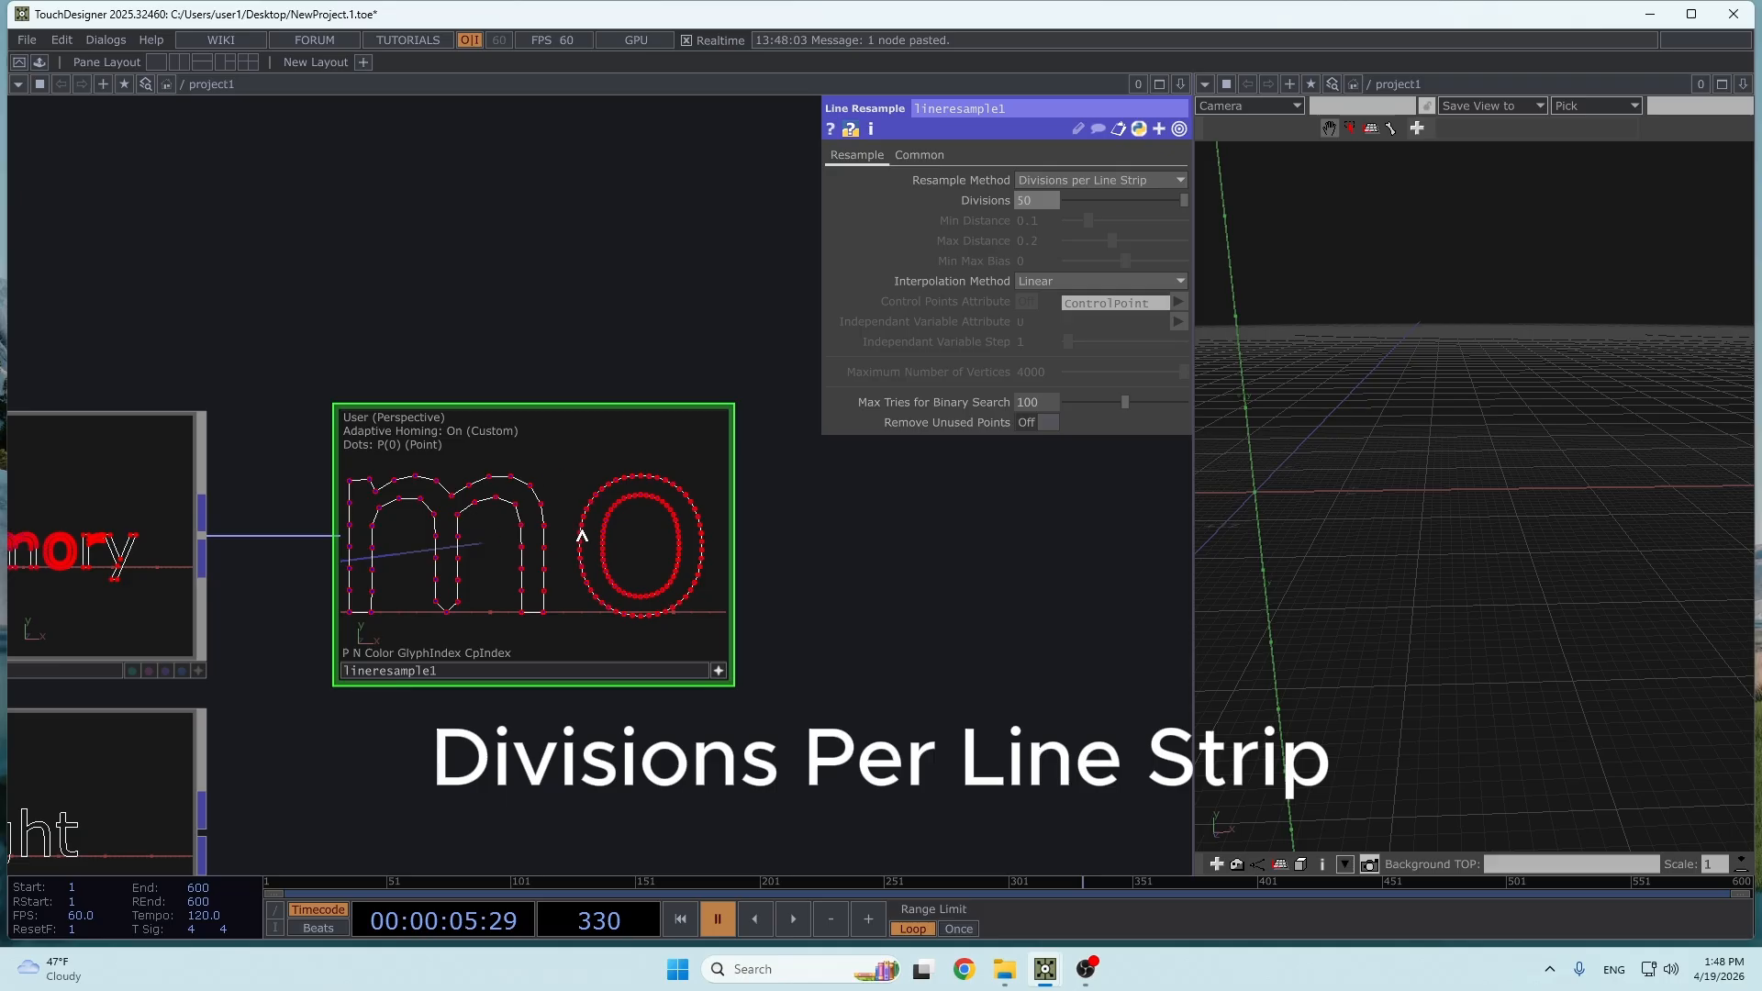
{"action": "scroll", "coordinate": [808, 614], "scroll_direction": "down", "scroll_amount": 4}
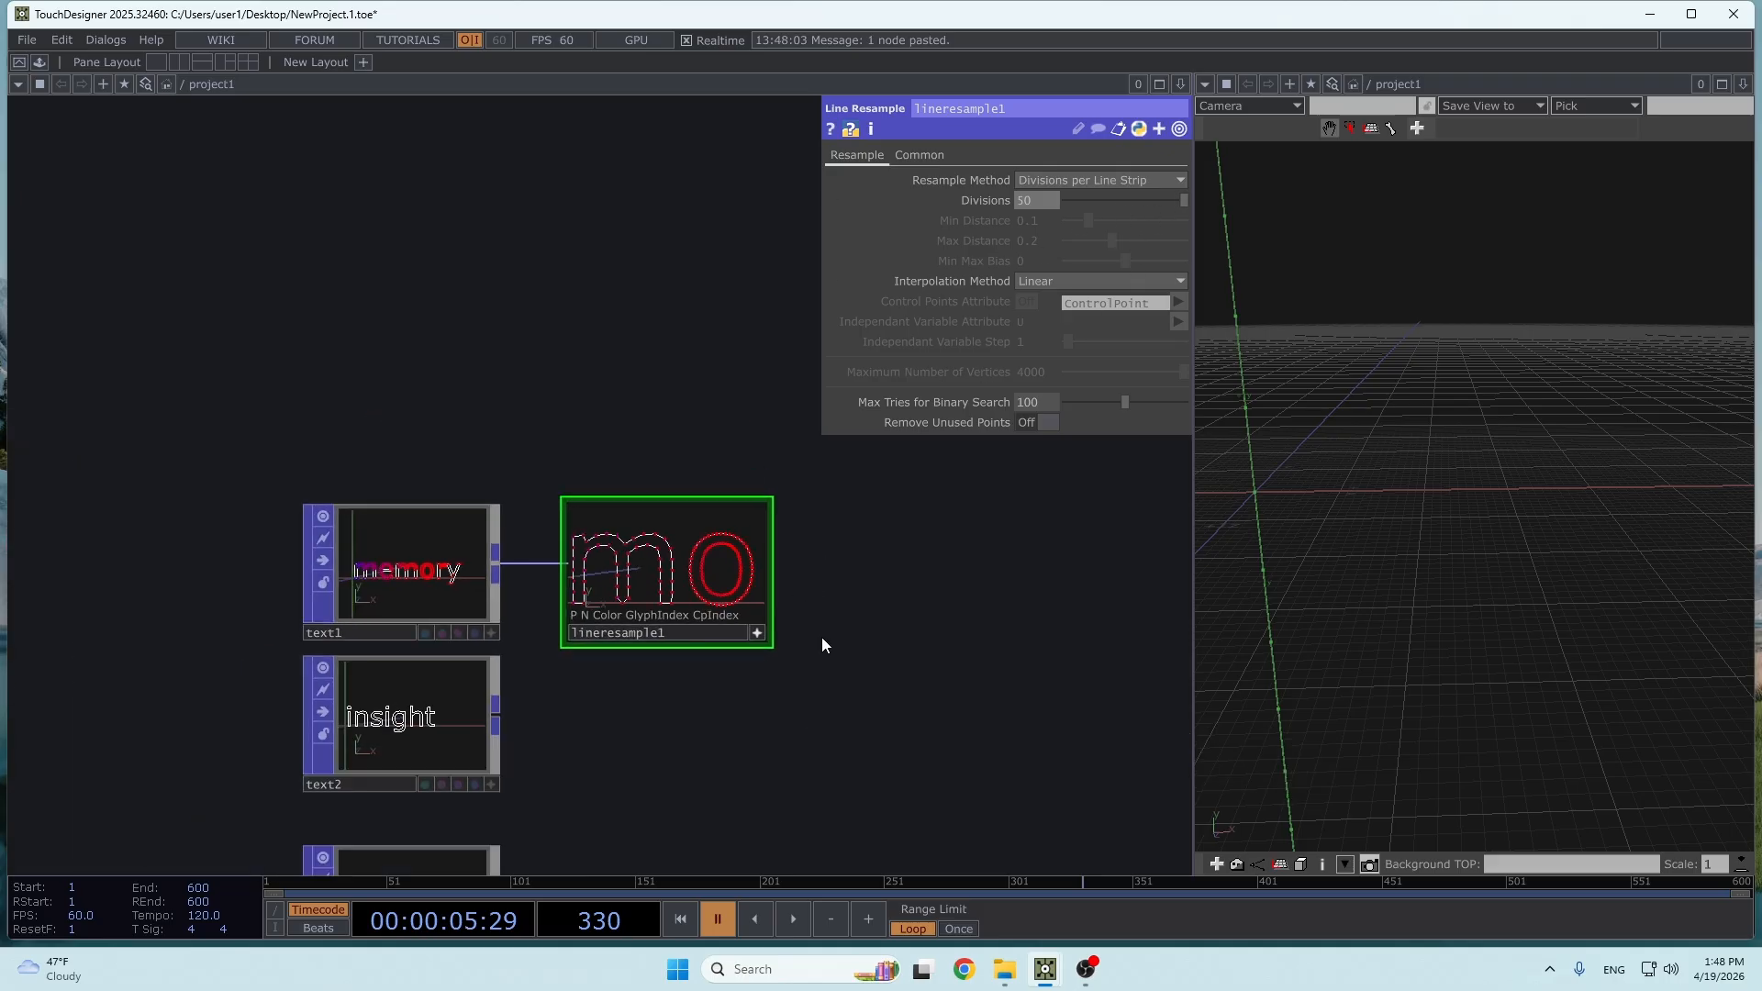
{"action": "scroll", "coordinate": [768, 578], "scroll_direction": "up", "scroll_amount": 3}
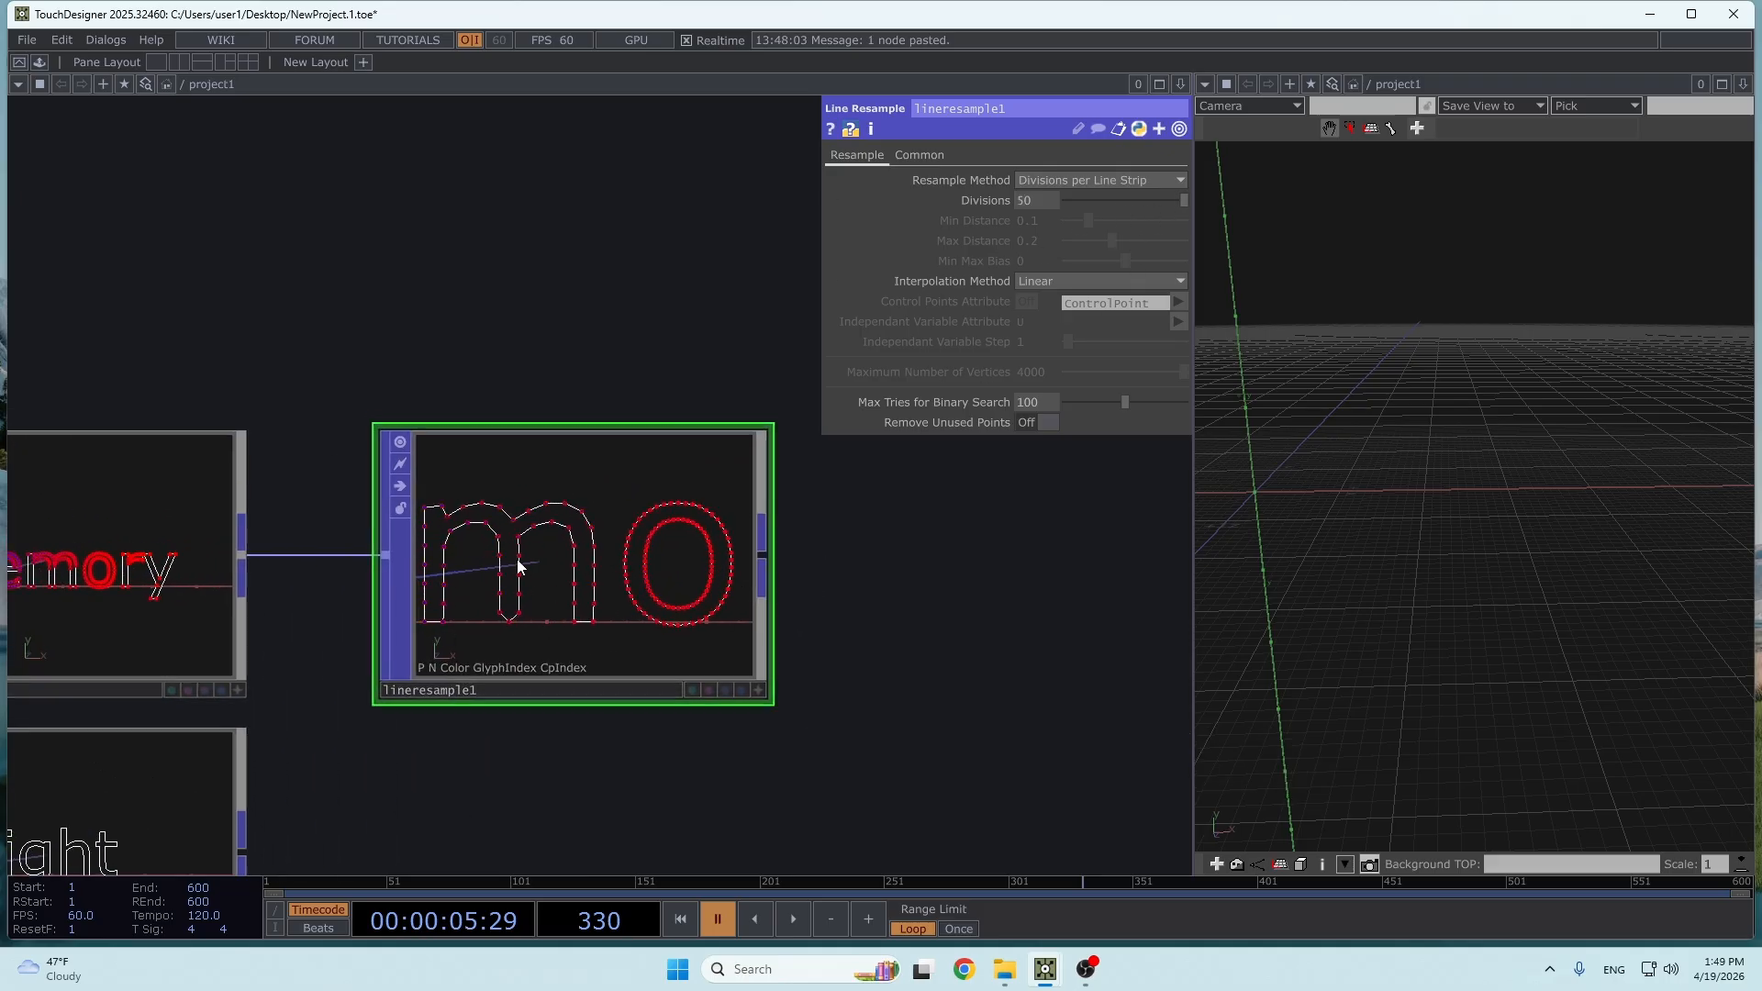
- Duplicate lineresample1 twice and connect text2 and text3 to the respective copies
{"action": "scroll", "coordinate": [519, 567], "scroll_direction": "down", "scroll_amount": 5}
{"action": "key", "text": "ctrl+c"}
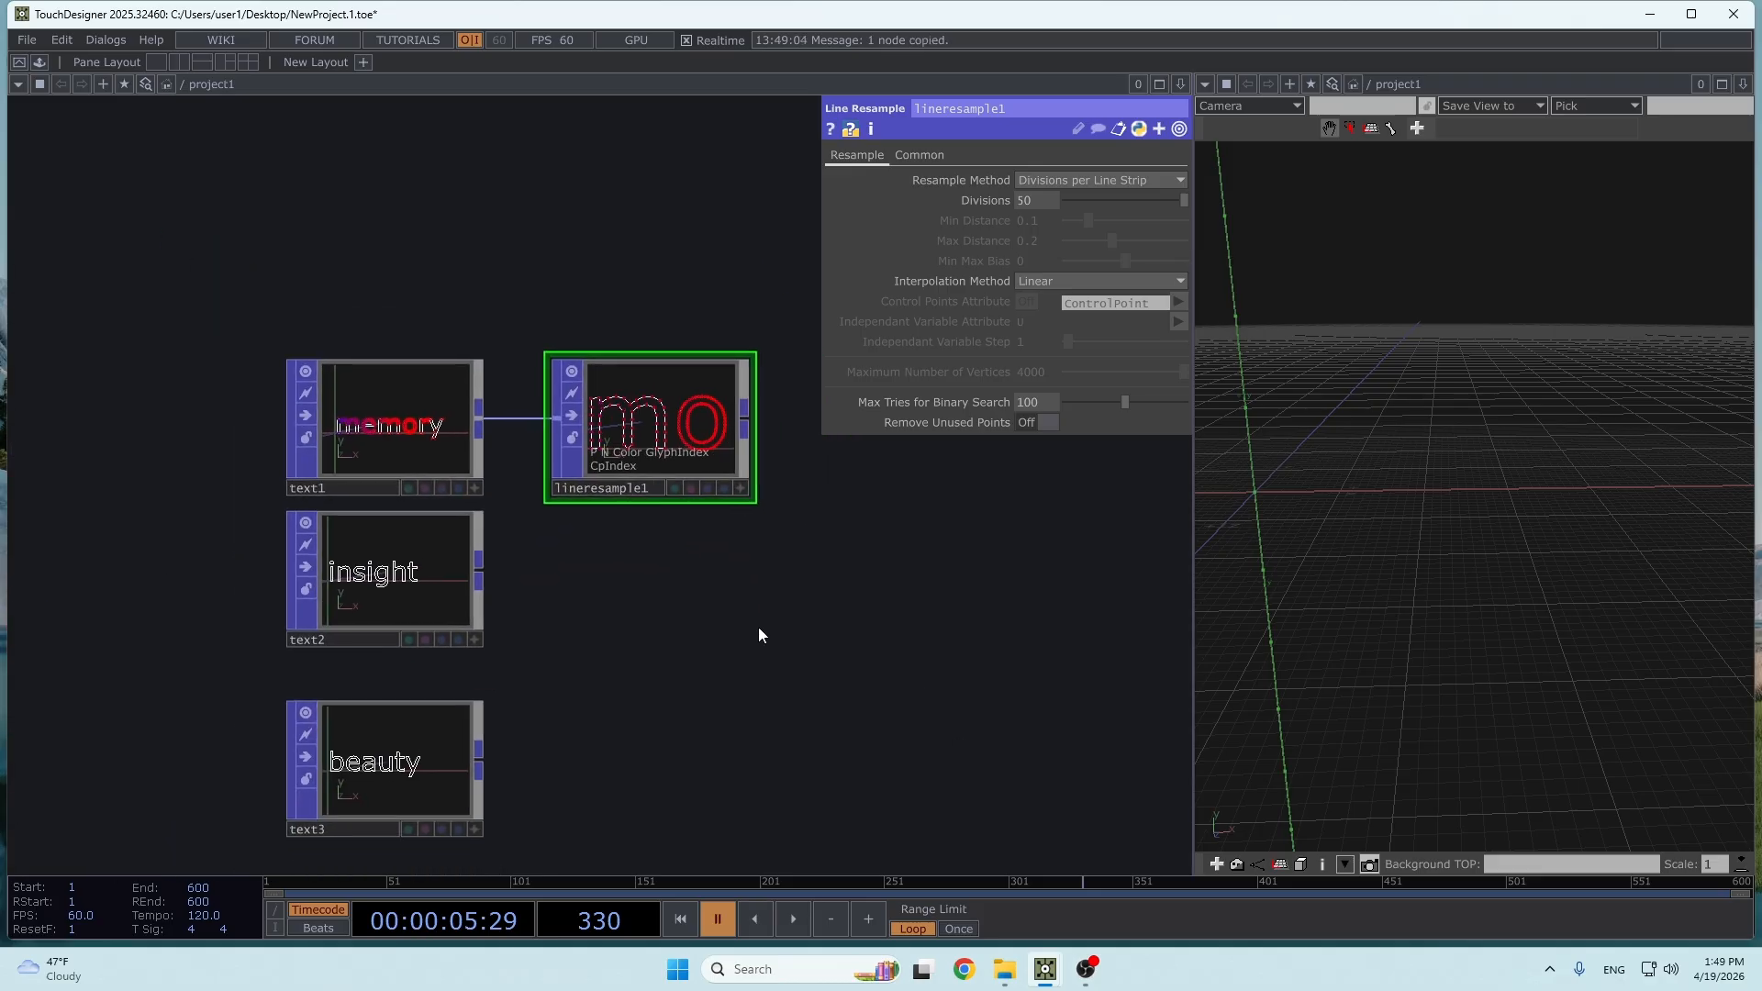
{"action": "key", "text": "ctrl+v"}
{"action": "key", "text": "ctrl+v"}
{"action": "left_click_drag", "start_coordinate": [482, 426], "coordinate": [557, 456]}
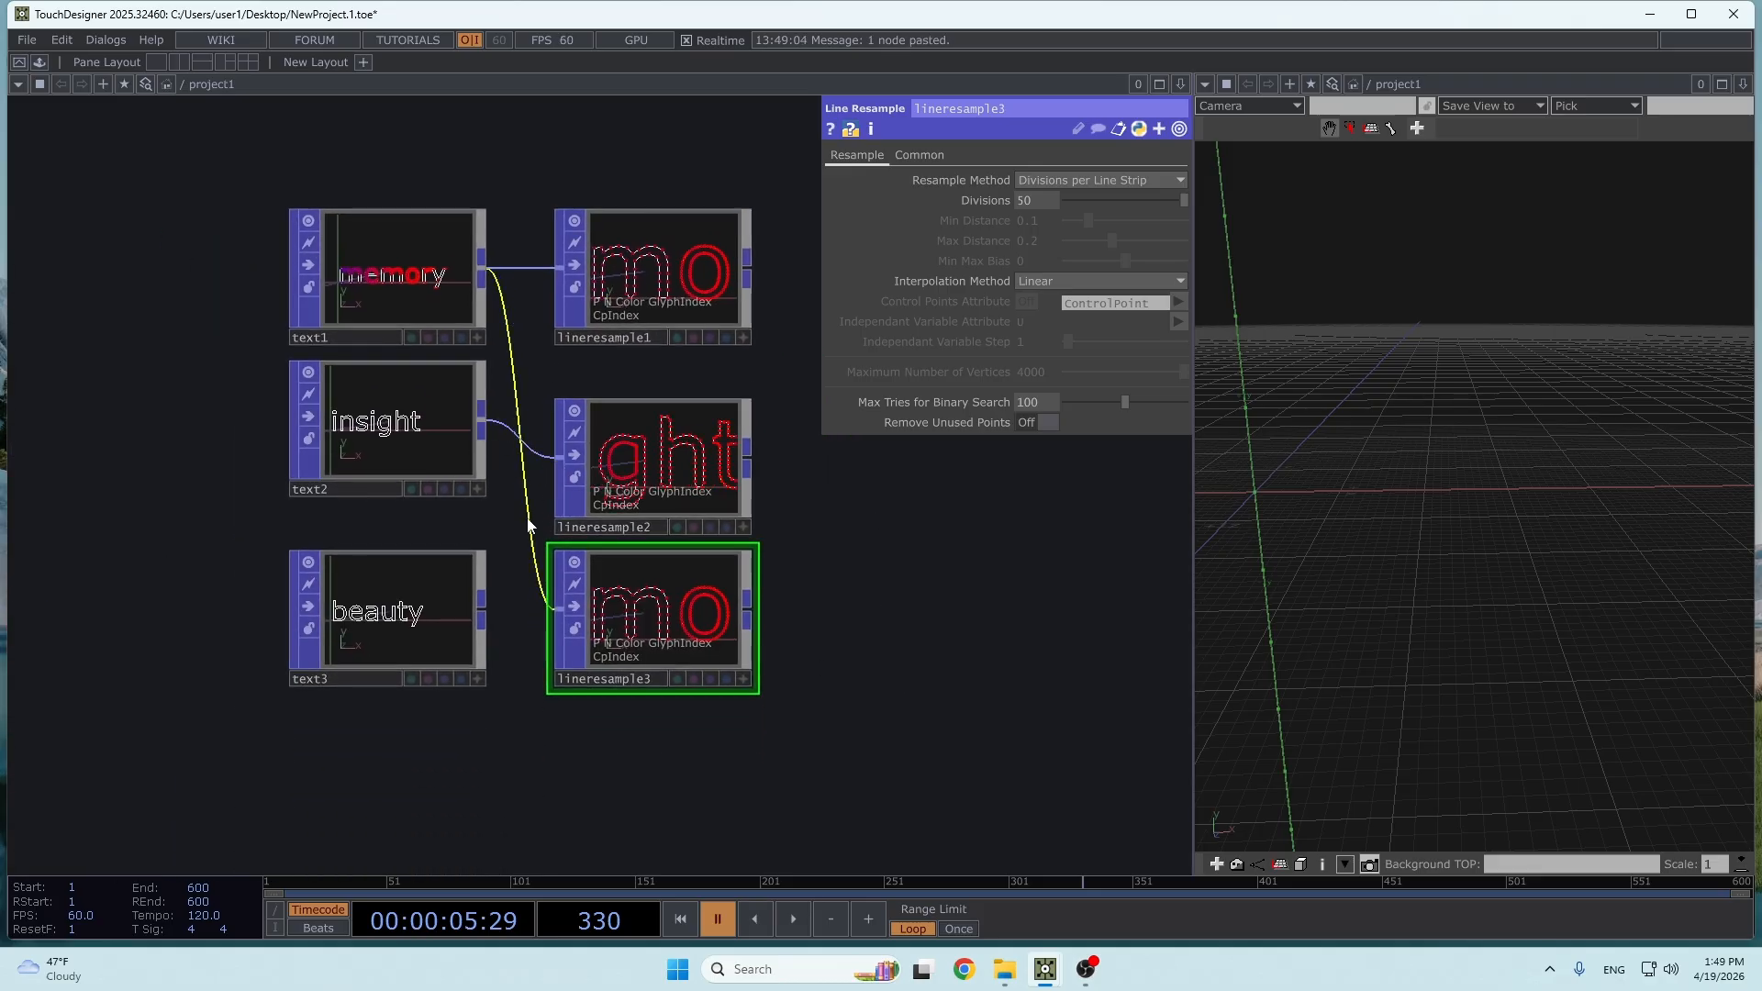
{"action": "left_click_drag", "start_coordinate": [482, 614], "coordinate": [557, 607]}
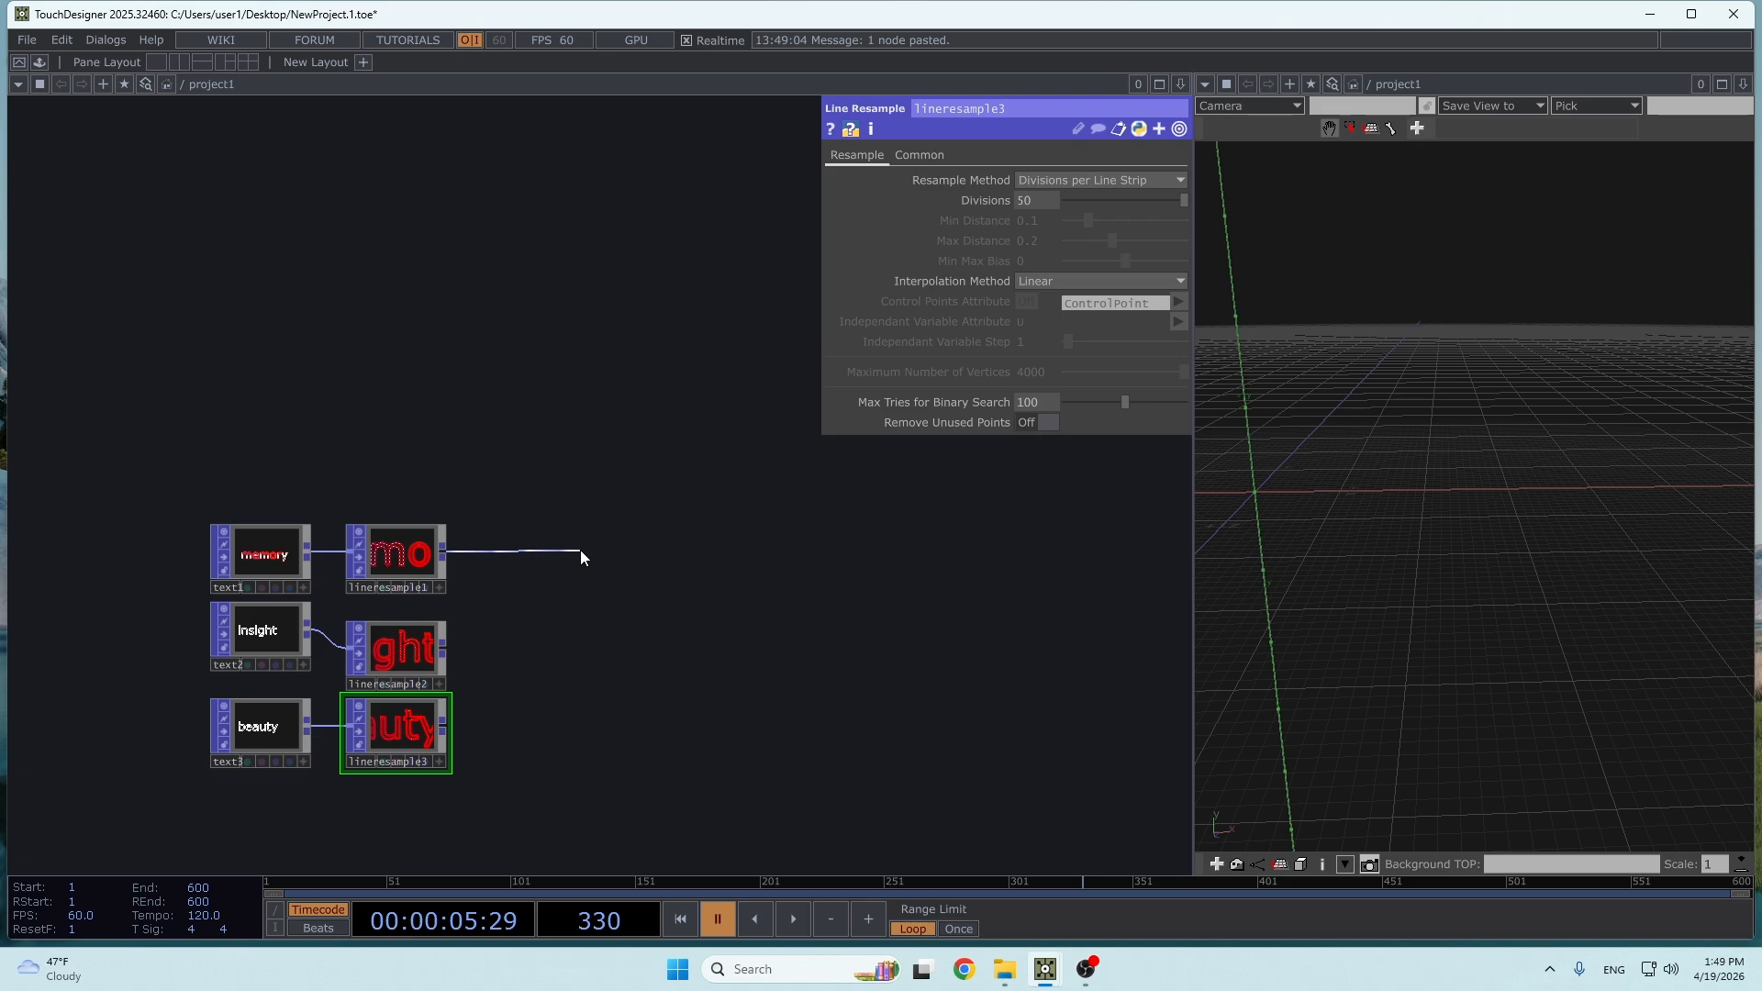
- Add a Blend POP connected to lineresample1 and position it beside the three Line Resample POPs
{"action": "left_click", "coordinate": [580, 548]}
{"action": "type", "text": "blend"}
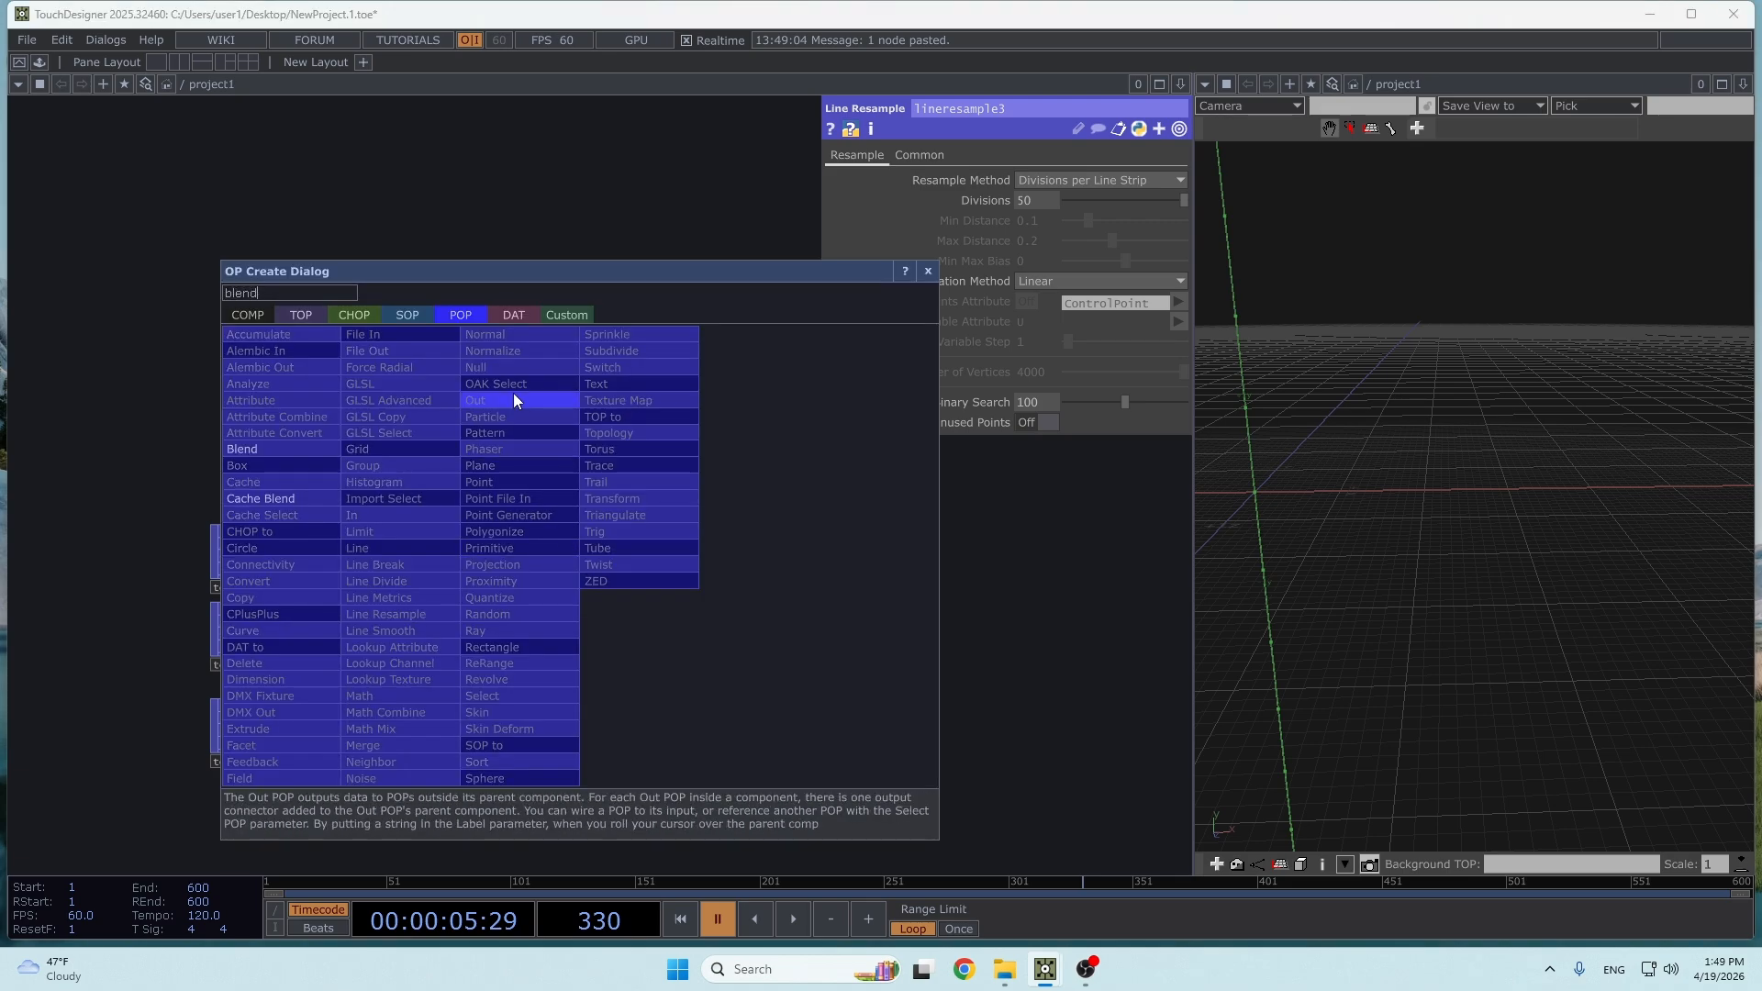
{"action": "left_click", "coordinate": [304, 448]}
{"action": "left_click_drag", "start_coordinate": [617, 574], "coordinate": [771, 612]}
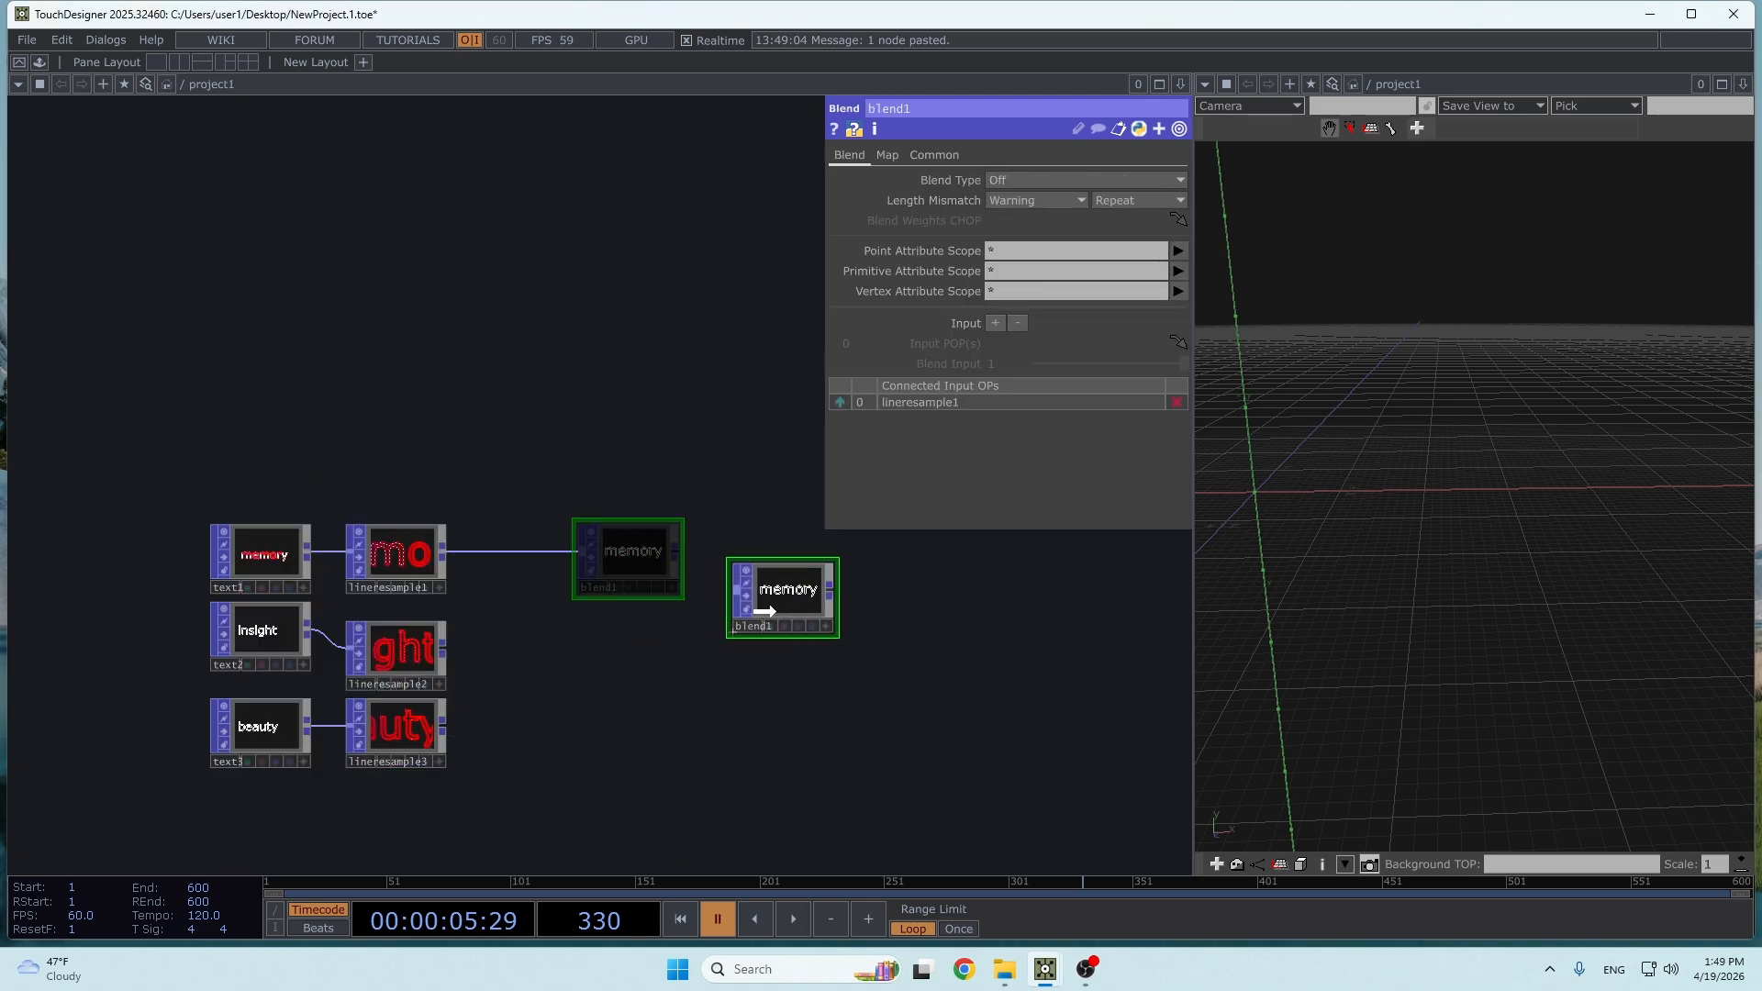
- Connect lineresample2 and lineresample3 as the second and third inputs of blend1
{"action": "left_click_drag", "start_coordinate": [445, 648], "coordinate": [731, 598]}
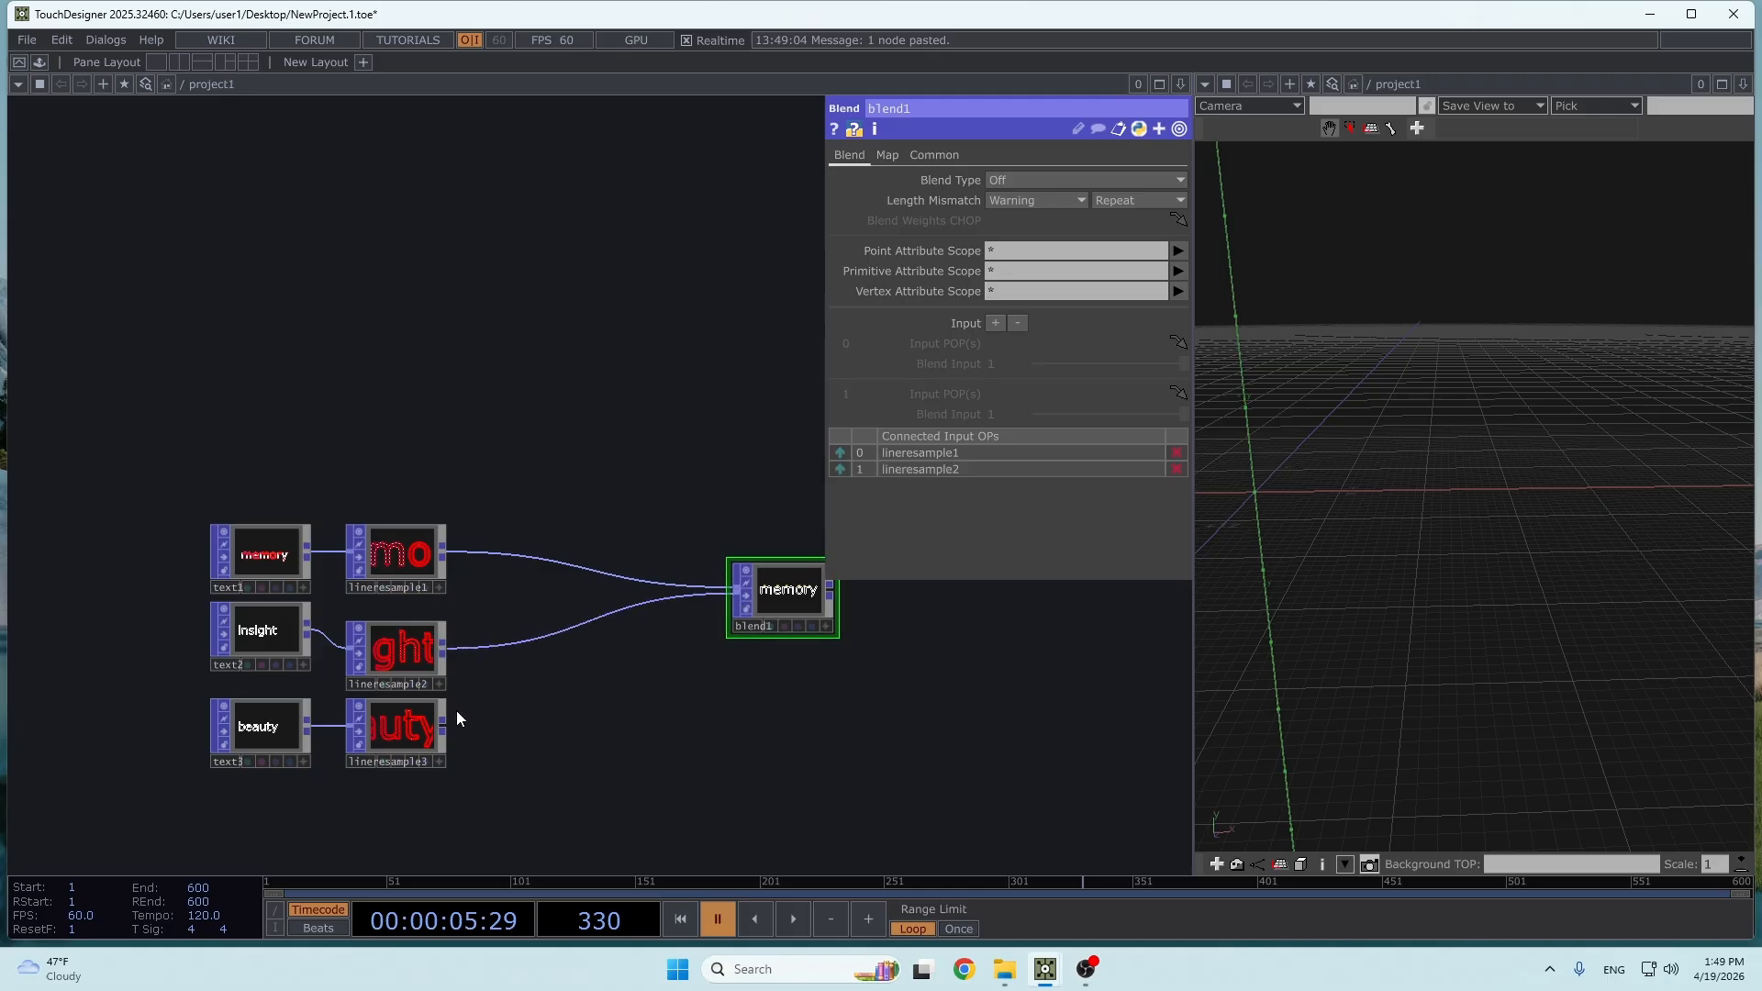
{"action": "left_click_drag", "start_coordinate": [444, 725], "coordinate": [732, 596]}
{"action": "left_click_drag", "start_coordinate": [840, 688], "coordinate": [602, 705]}
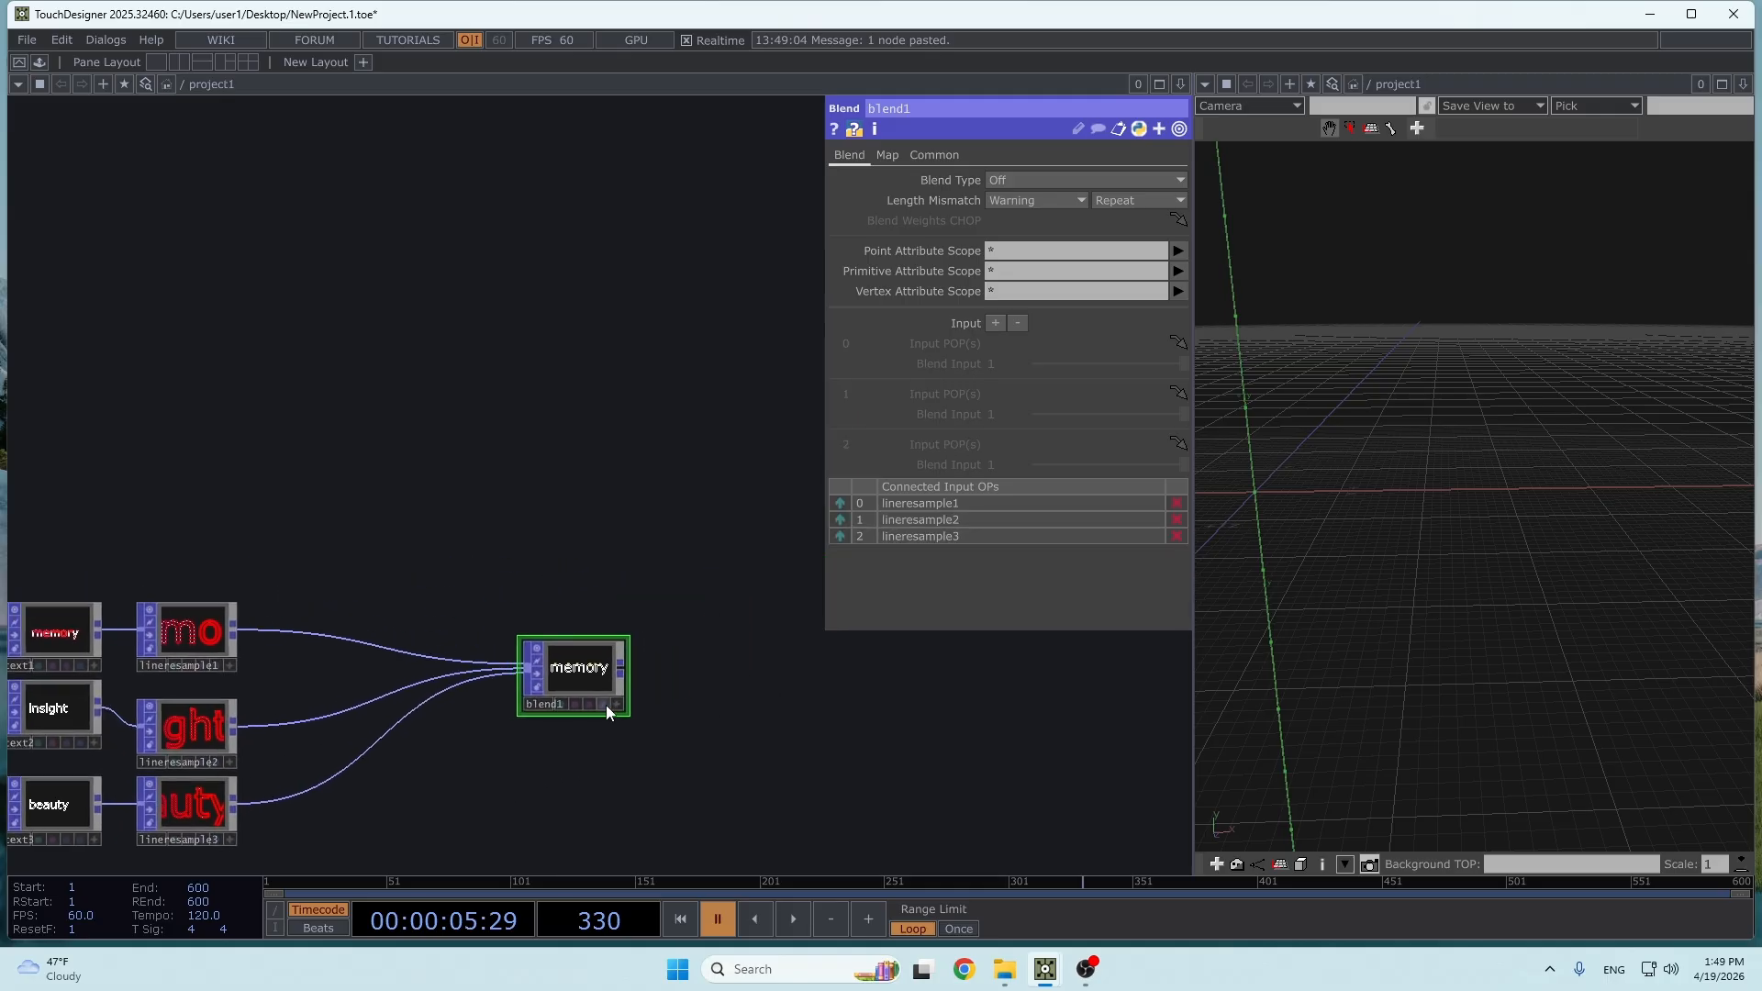
- Display blend1 and set it to Blend - Differencing, with a weight of 0 for input 1 and 1 for input 2
{"action": "left_click", "coordinate": [605, 705]}
{"action": "left_click", "coordinate": [1037, 180]}
{"action": "left_click", "coordinate": [1034, 310]}
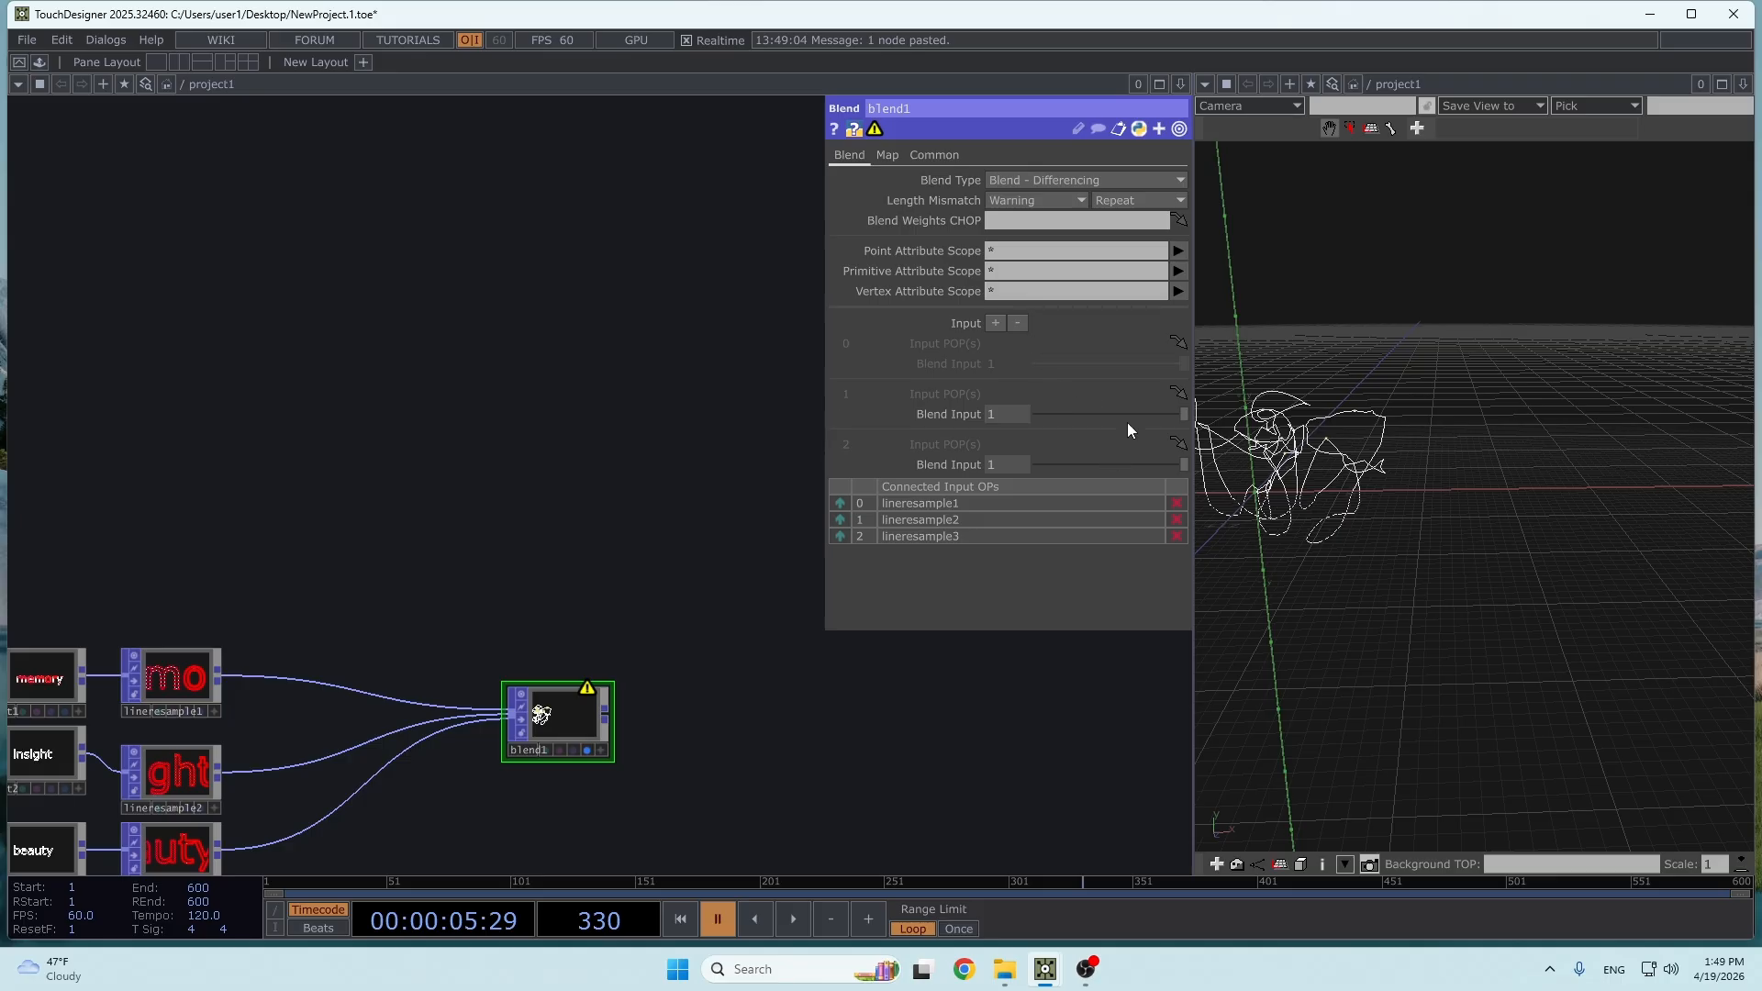
{"action": "left_click_drag", "start_coordinate": [1127, 414], "coordinate": [1033, 414]}
{"action": "mouse_move", "coordinate": [1116, 464]}
{"action": "left_mouse_down"}
{"action": "mouse_move", "coordinate": [1015, 464]}
{"action": "mouse_move", "coordinate": [1189, 465]}
{"action": "left_mouse_up"}
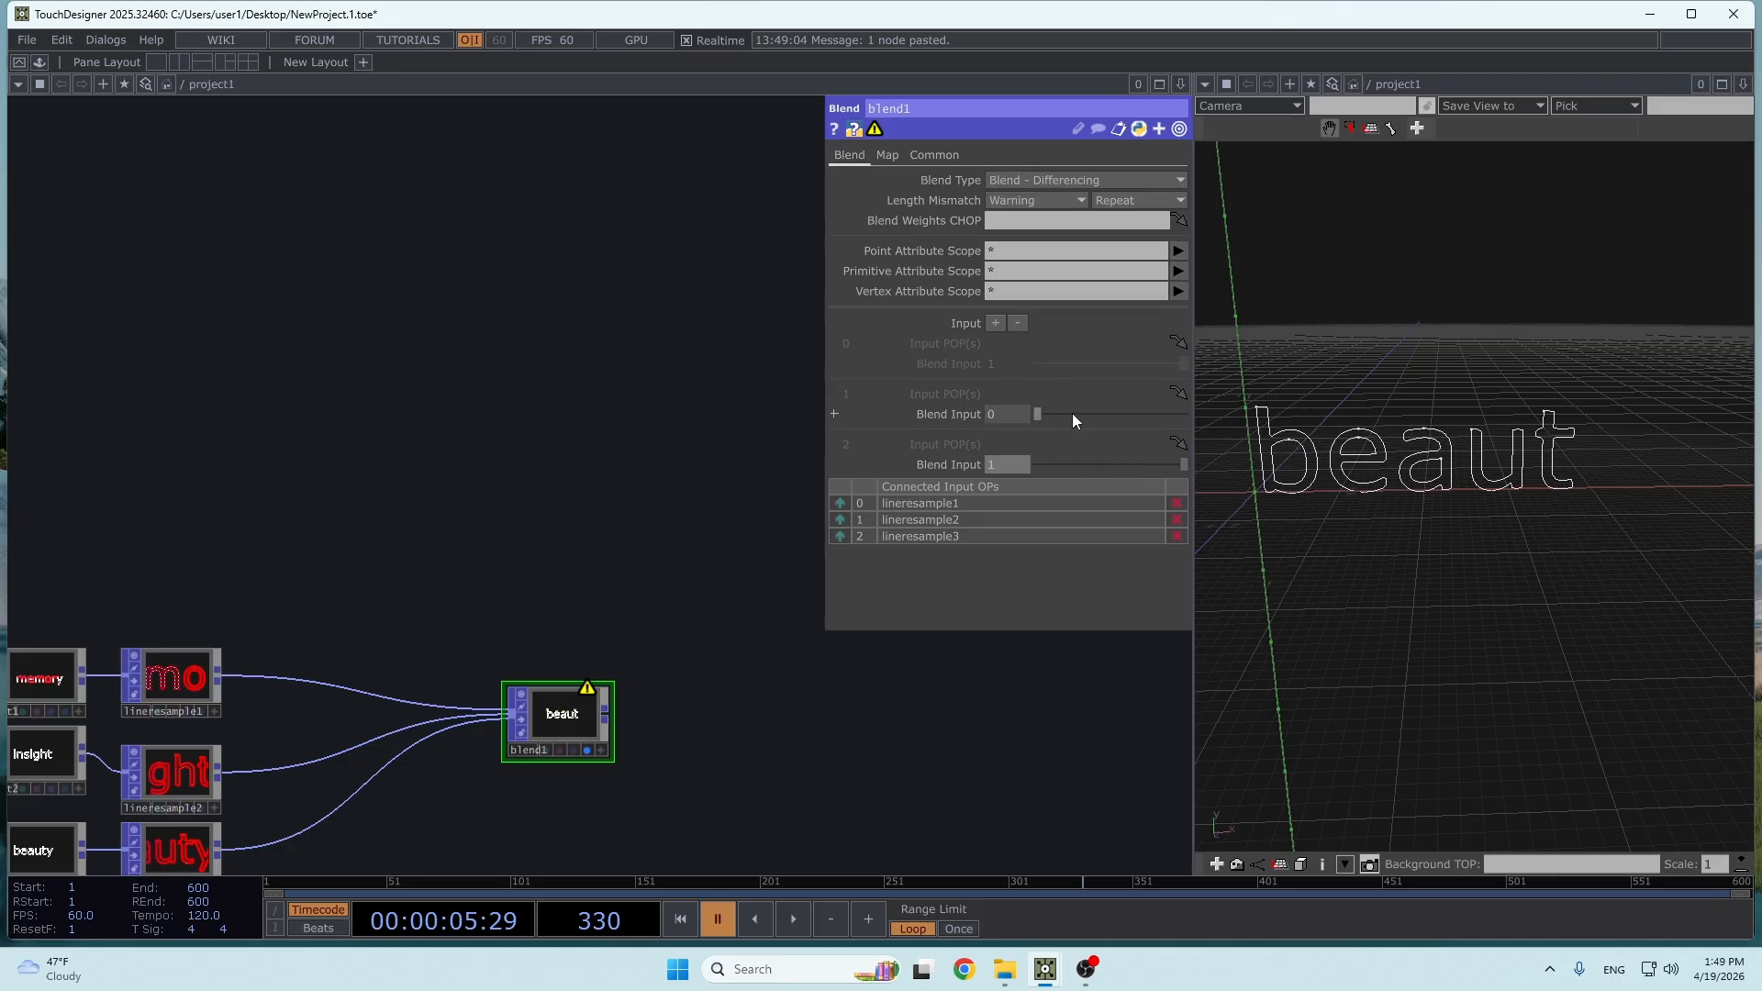
{"action": "mouse_move", "coordinate": [1072, 413]}
{"action": "left_mouse_down"}
{"action": "mouse_move", "coordinate": [1147, 431]}
{"action": "mouse_move", "coordinate": [1181, 462]}
{"action": "mouse_move", "coordinate": [987, 464]}
{"action": "mouse_move", "coordinate": [1184, 454]}
{"action": "mouse_move", "coordinate": [1010, 413]}
{"action": "left_mouse_up"}
- Compare the point counts in the info of the three Line Resample POPs and look at blend1's blended output
{"action": "left_click_drag", "start_coordinate": [292, 610], "coordinate": [627, 465]}
{"action": "right_click", "coordinate": [514, 521]}
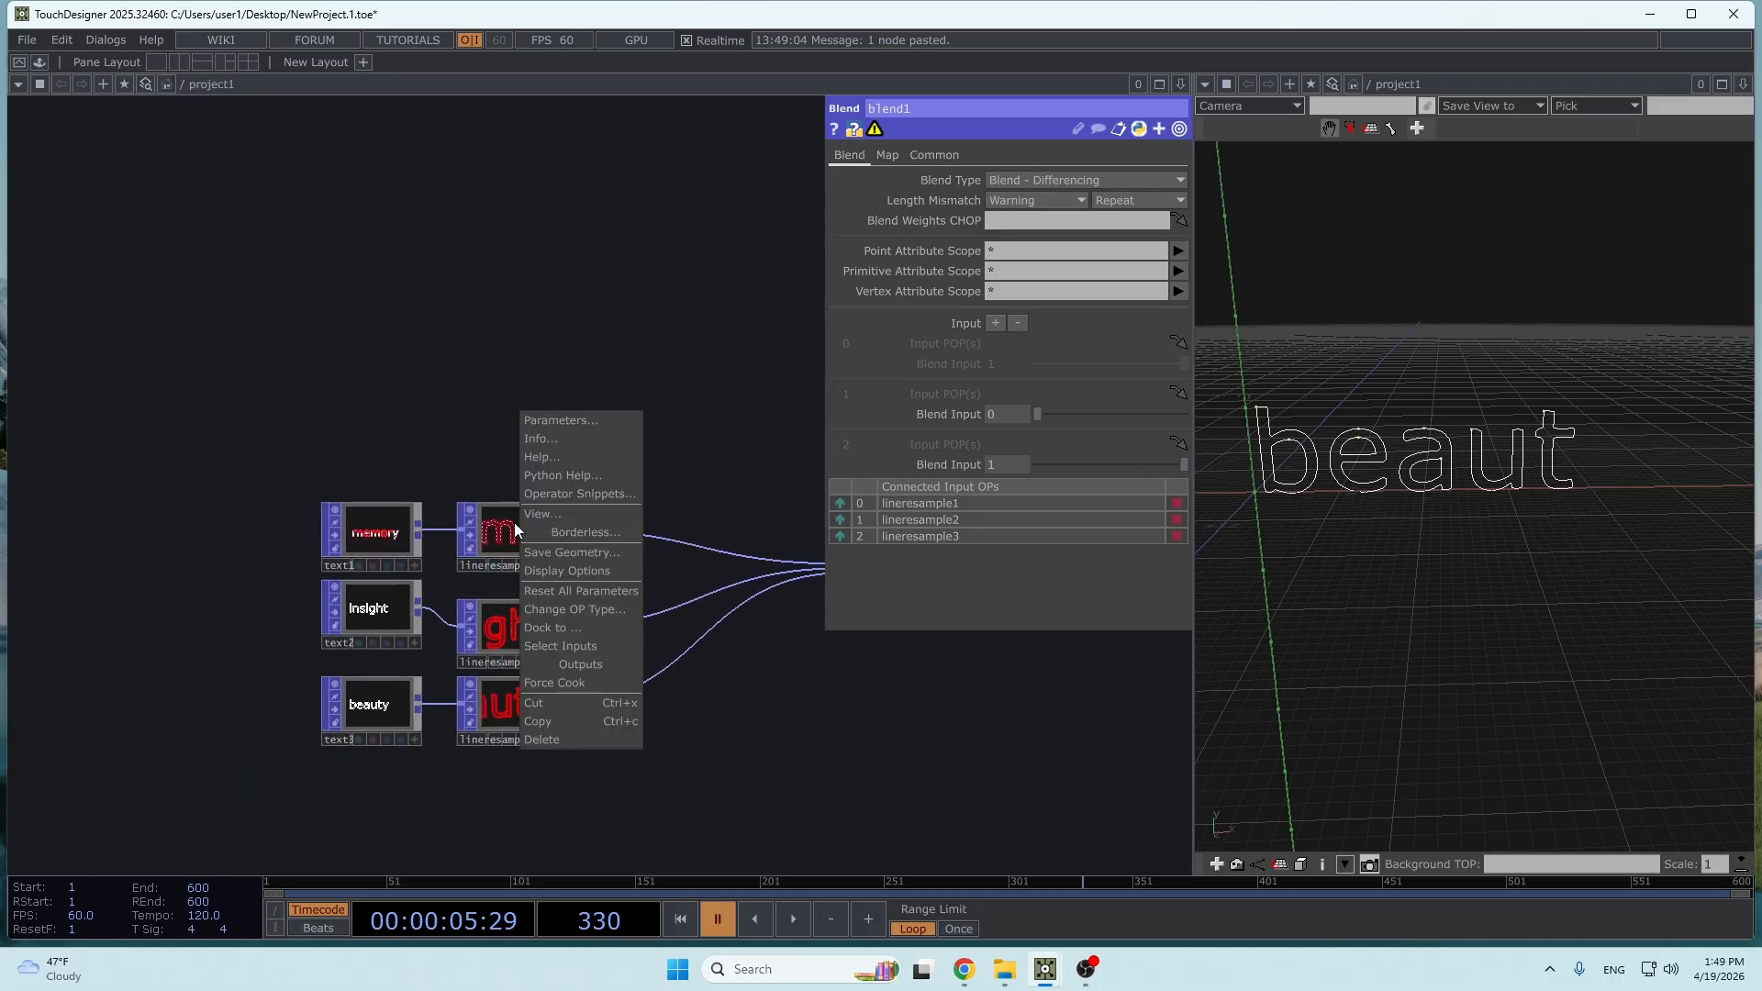
{"action": "left_click", "coordinate": [547, 442]}
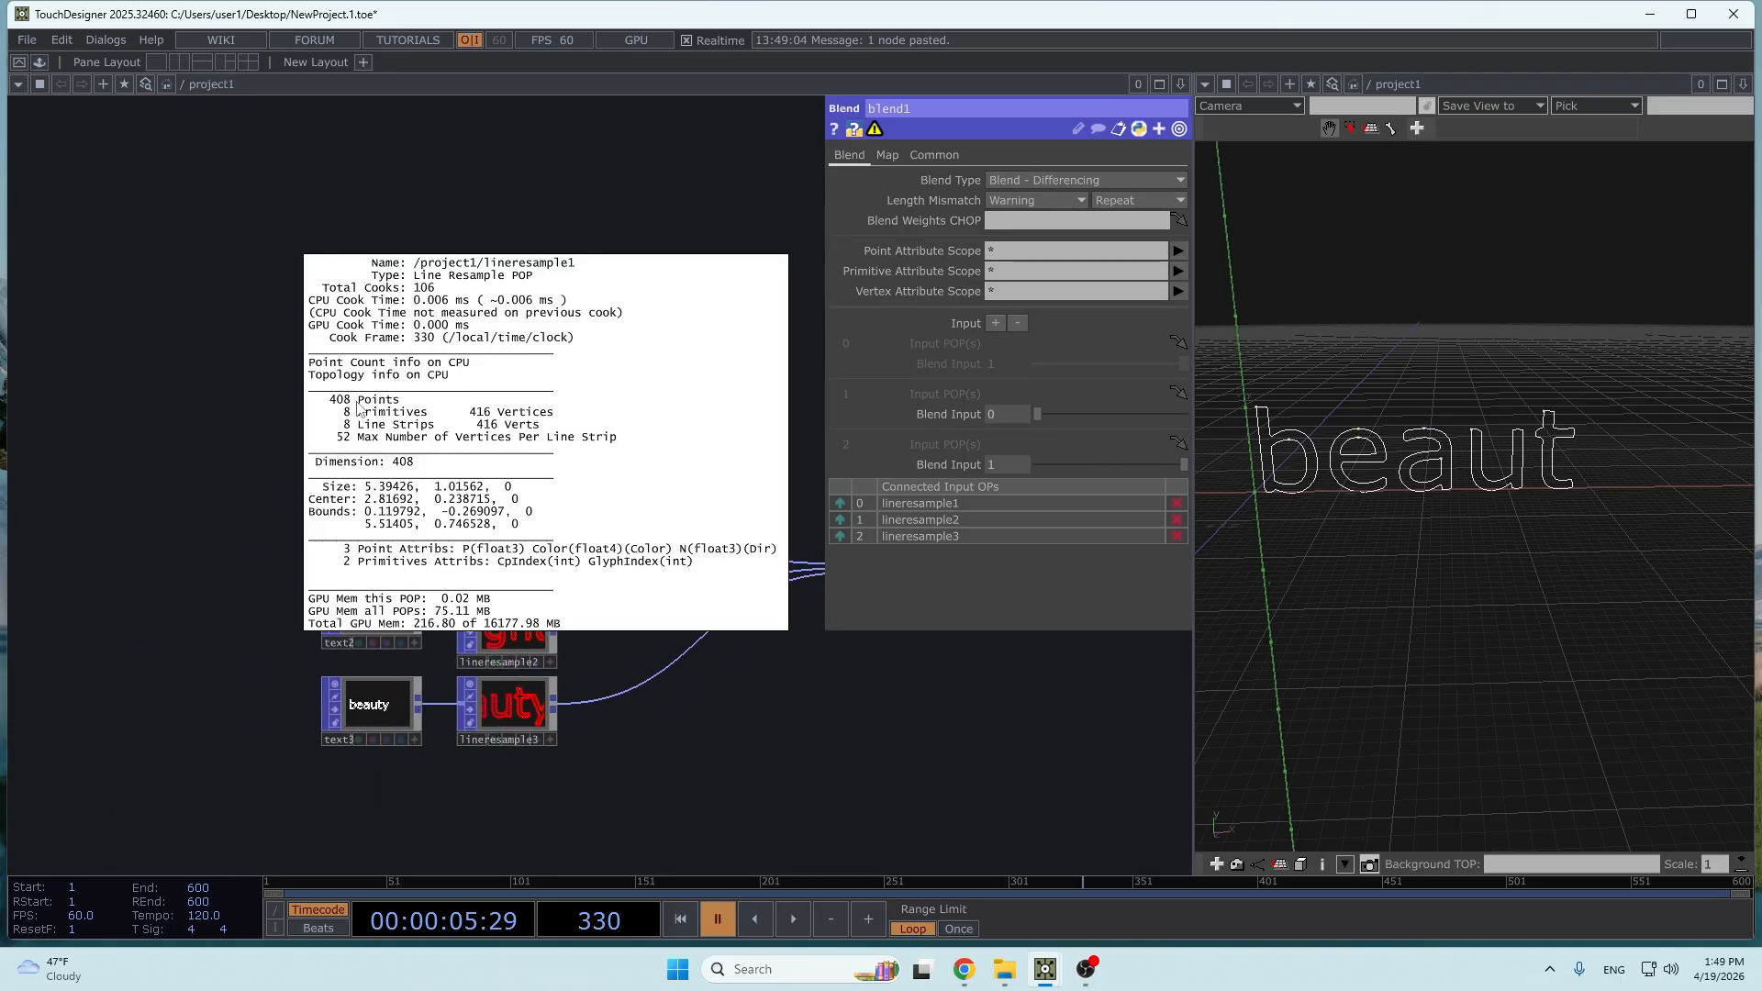
{"action": "right_click", "coordinate": [515, 627]}
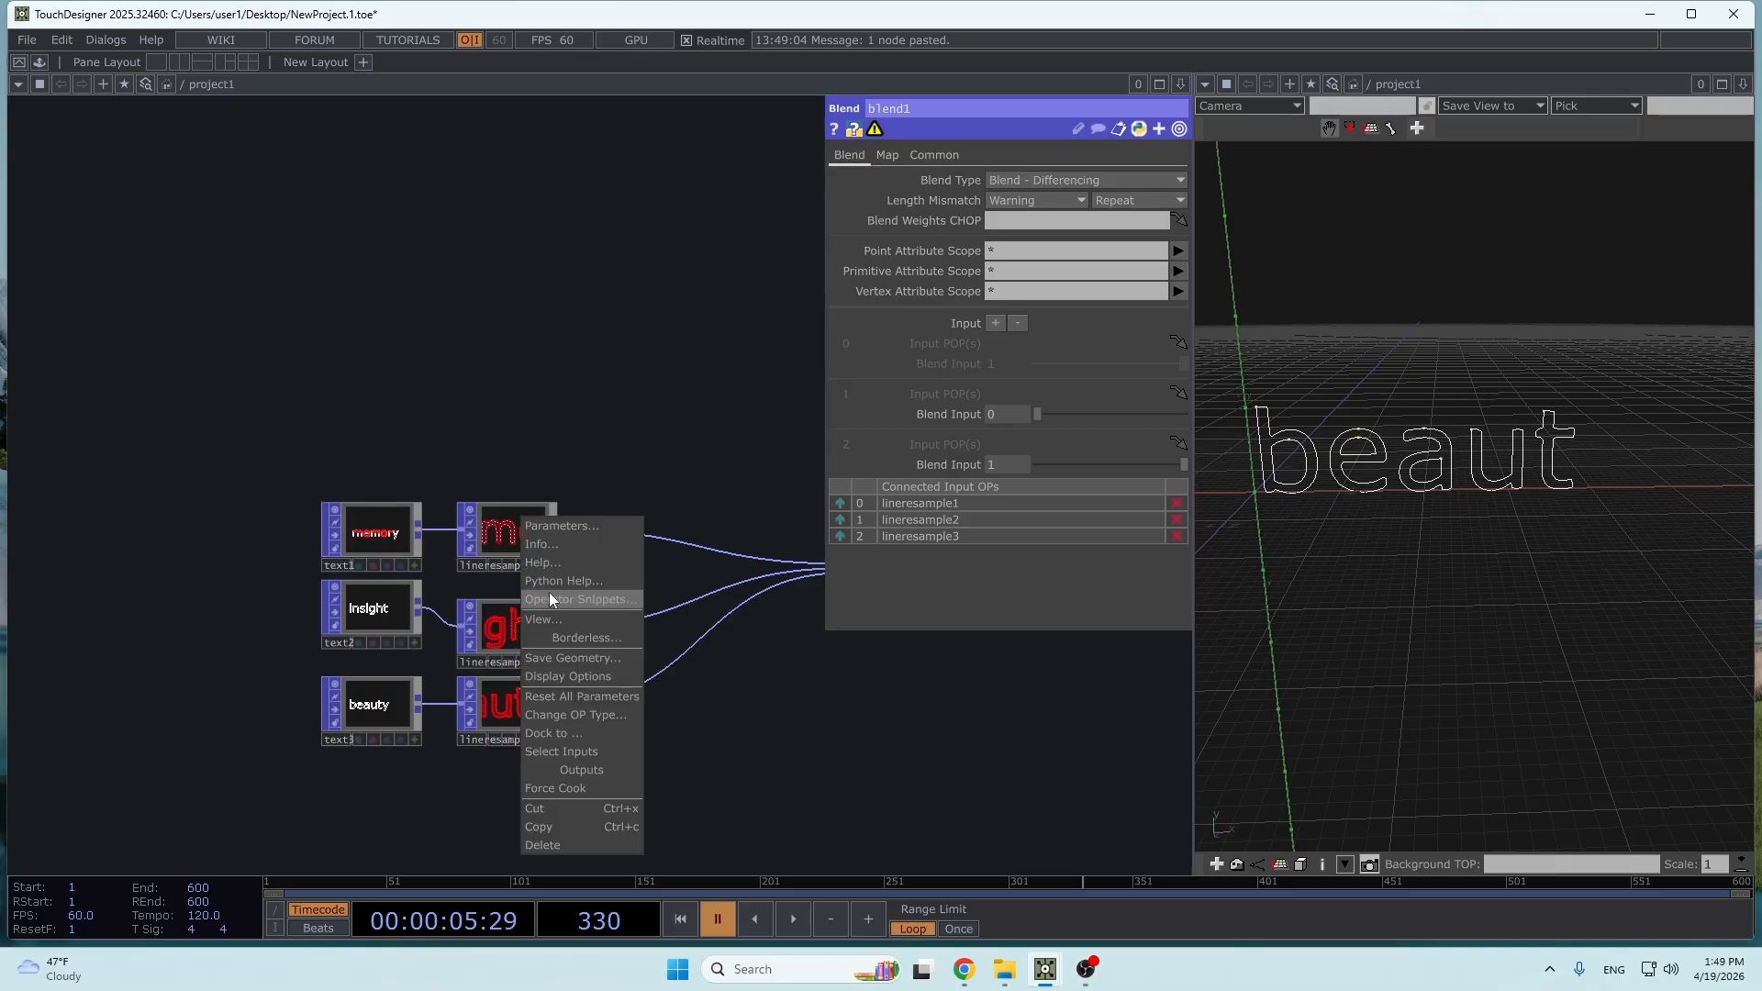
{"action": "left_click", "coordinate": [552, 545]}
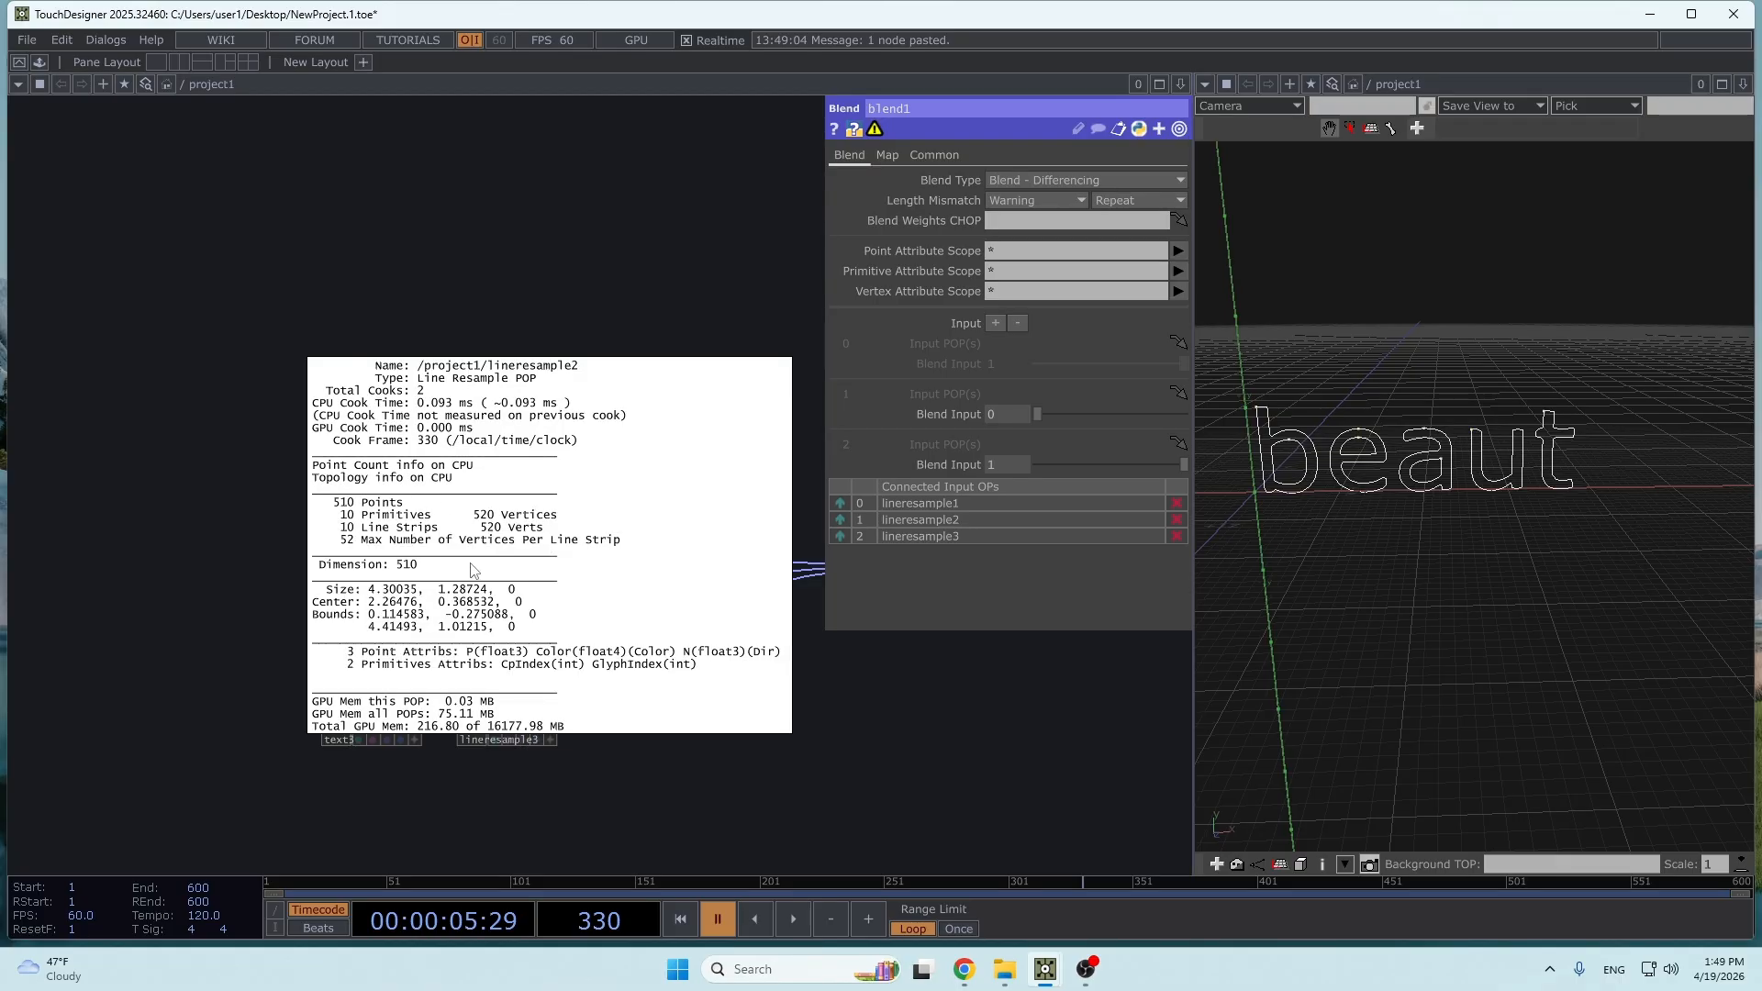
{"action": "right_click", "coordinate": [526, 706]}
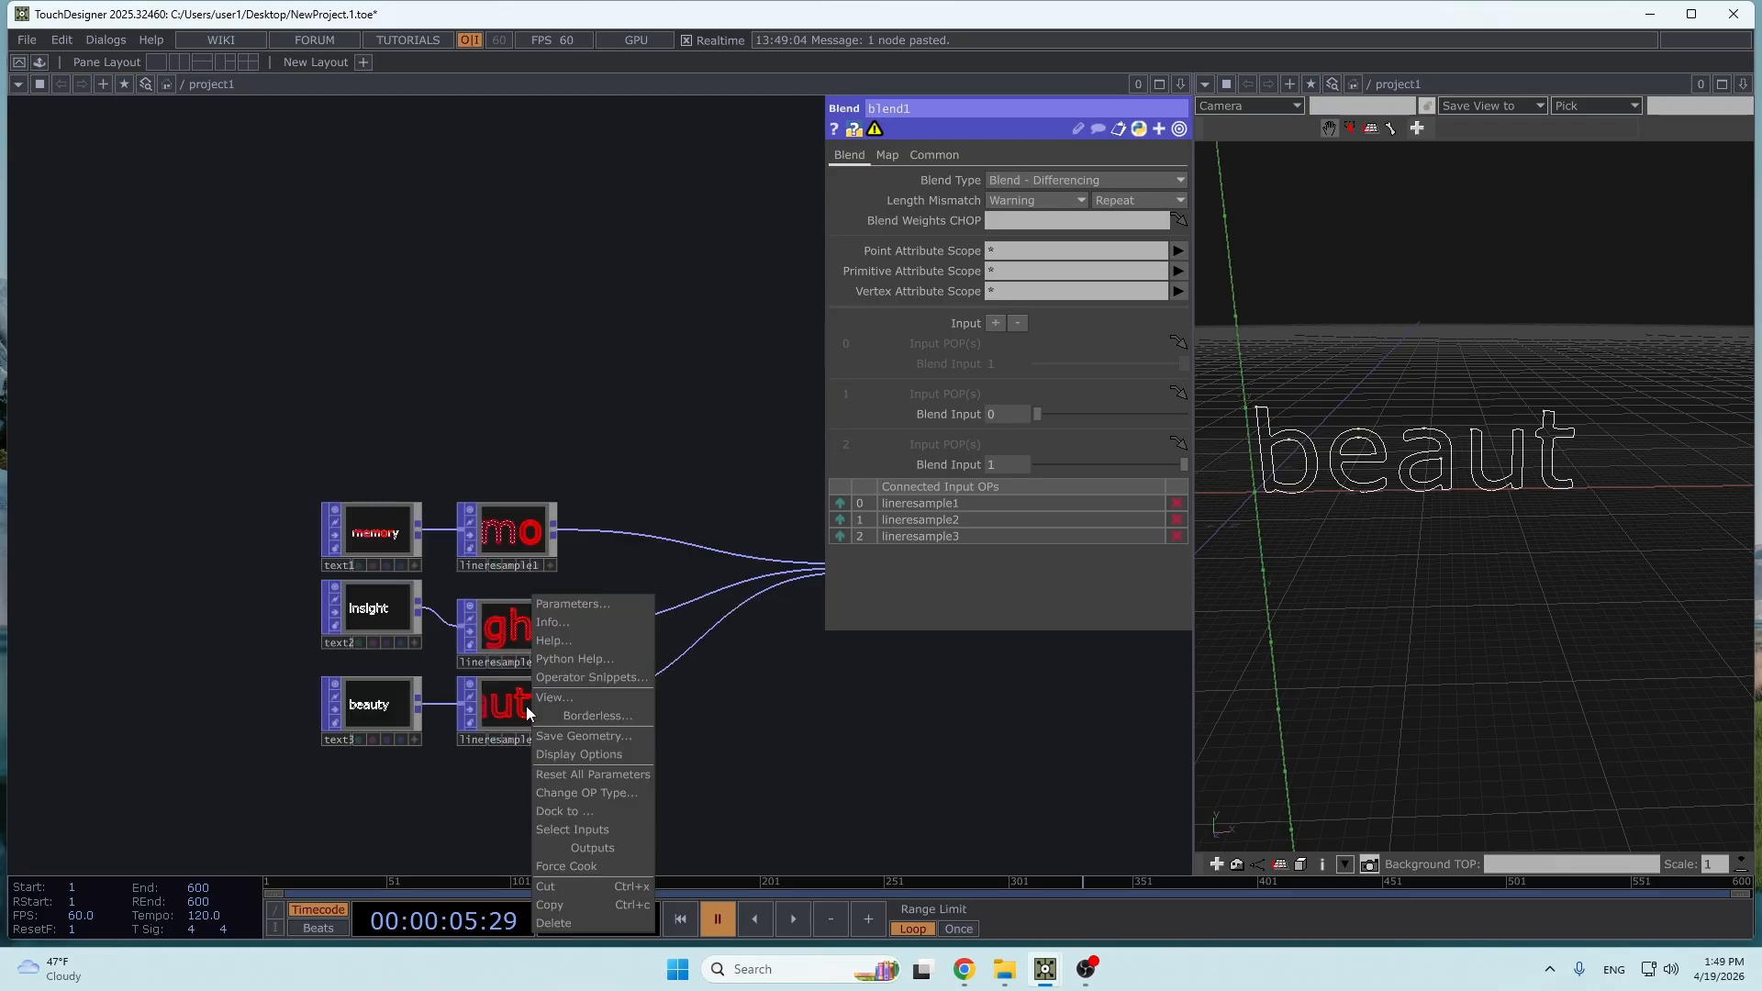
{"action": "left_click", "coordinate": [564, 624]}
{"action": "left_click_drag", "start_coordinate": [965, 714], "coordinate": [527, 715]}
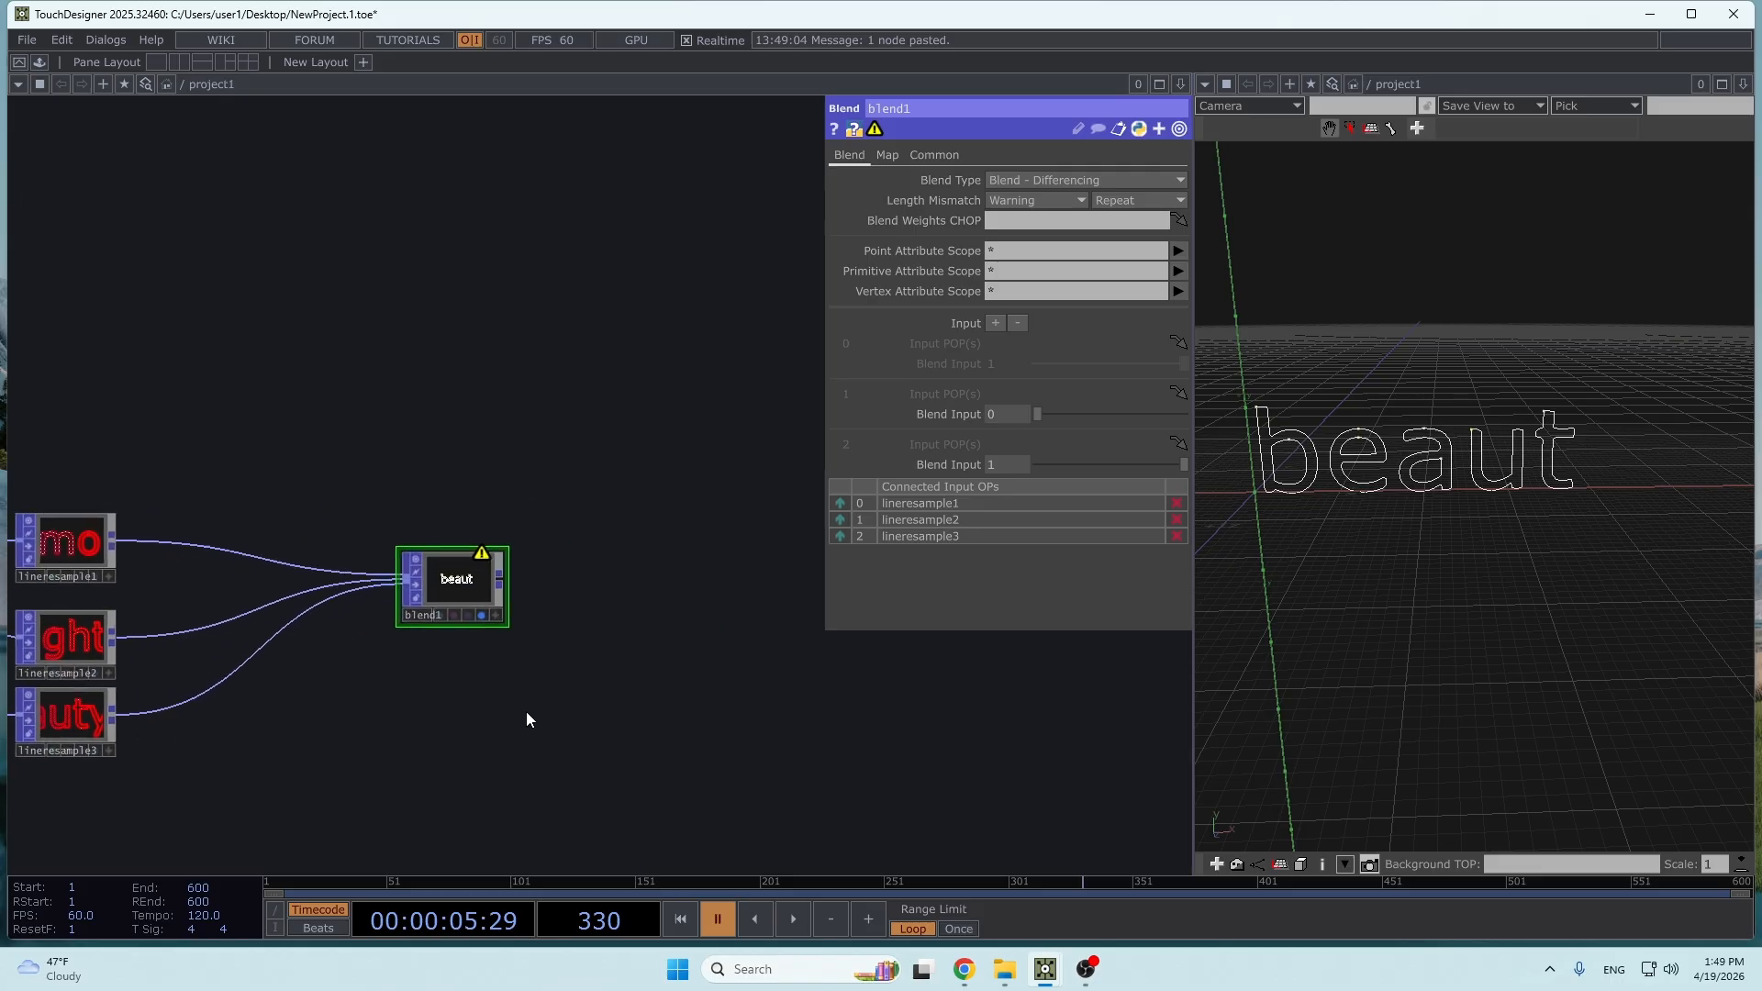
{"action": "scroll", "coordinate": [444, 560], "scroll_direction": "up", "scroll_amount": 5}
{"action": "left_click_drag", "start_coordinate": [1048, 418], "coordinate": [724, 461]}
{"action": "scroll", "coordinate": [642, 524], "scroll_direction": "down", "scroll_amount": 2}
- Insert a Convert POP between lineresample1 and blend1, converting Points to Point Primitives
{"action": "right_click", "coordinate": [544, 577]}
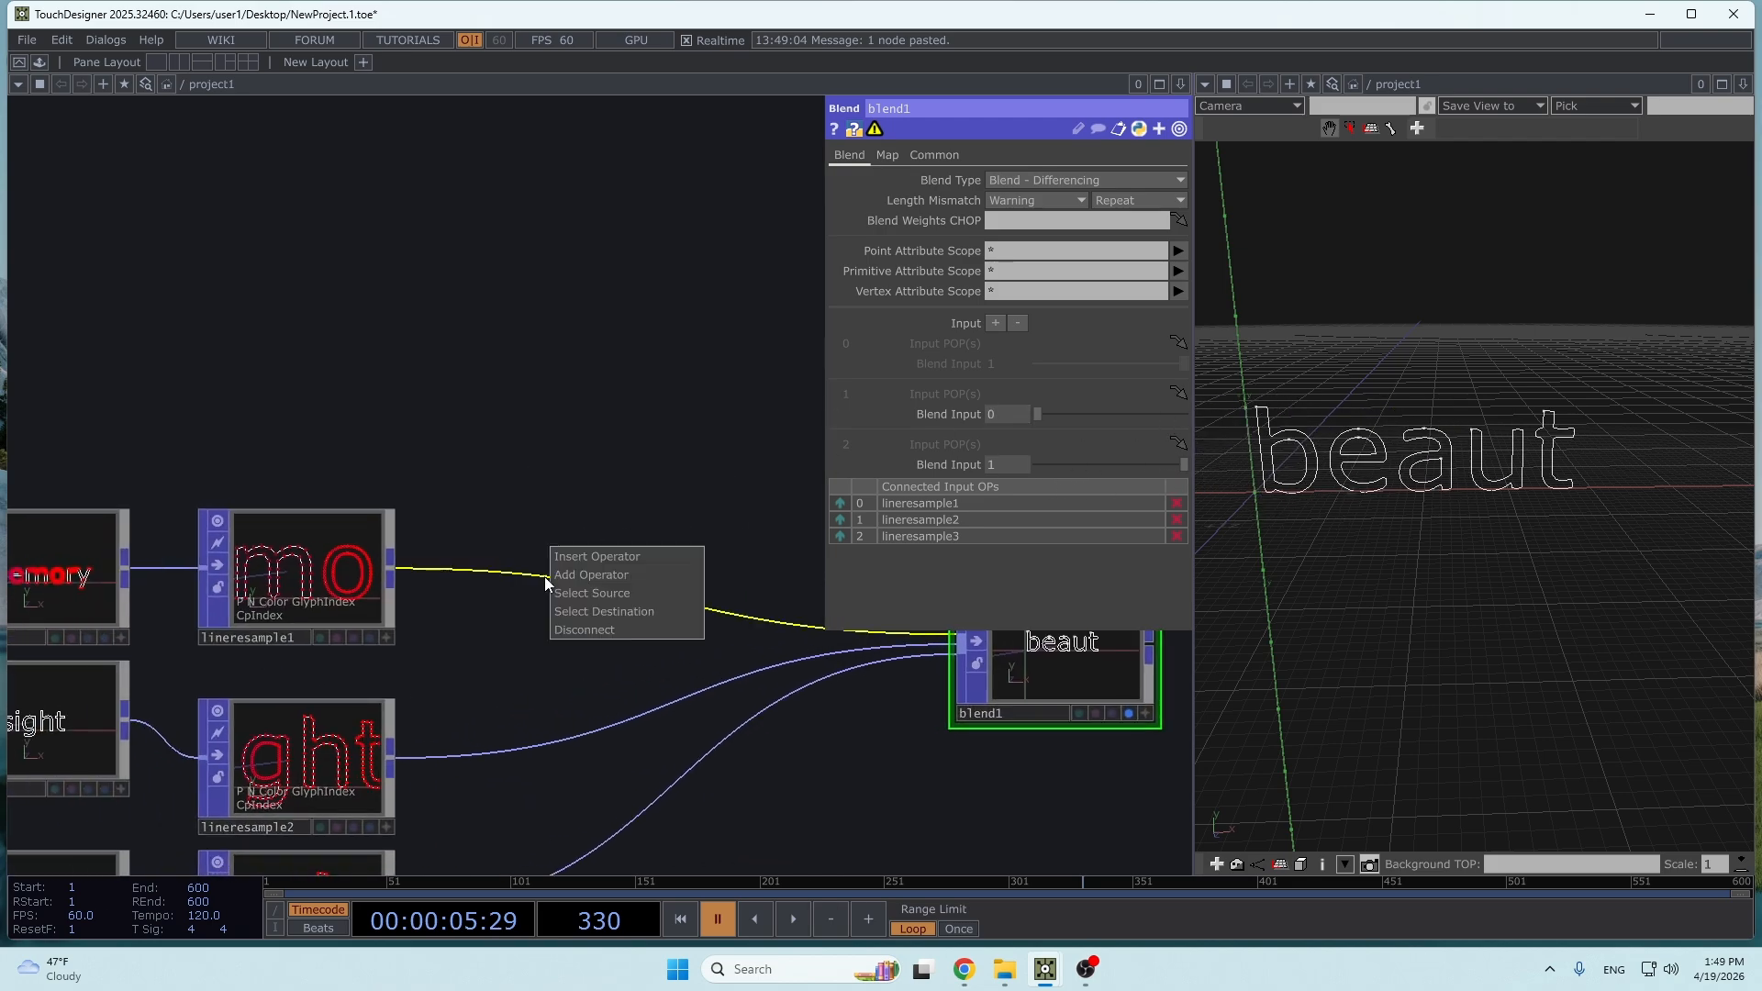
{"action": "left_click", "coordinate": [586, 552]}
{"action": "type", "text": "conv"}
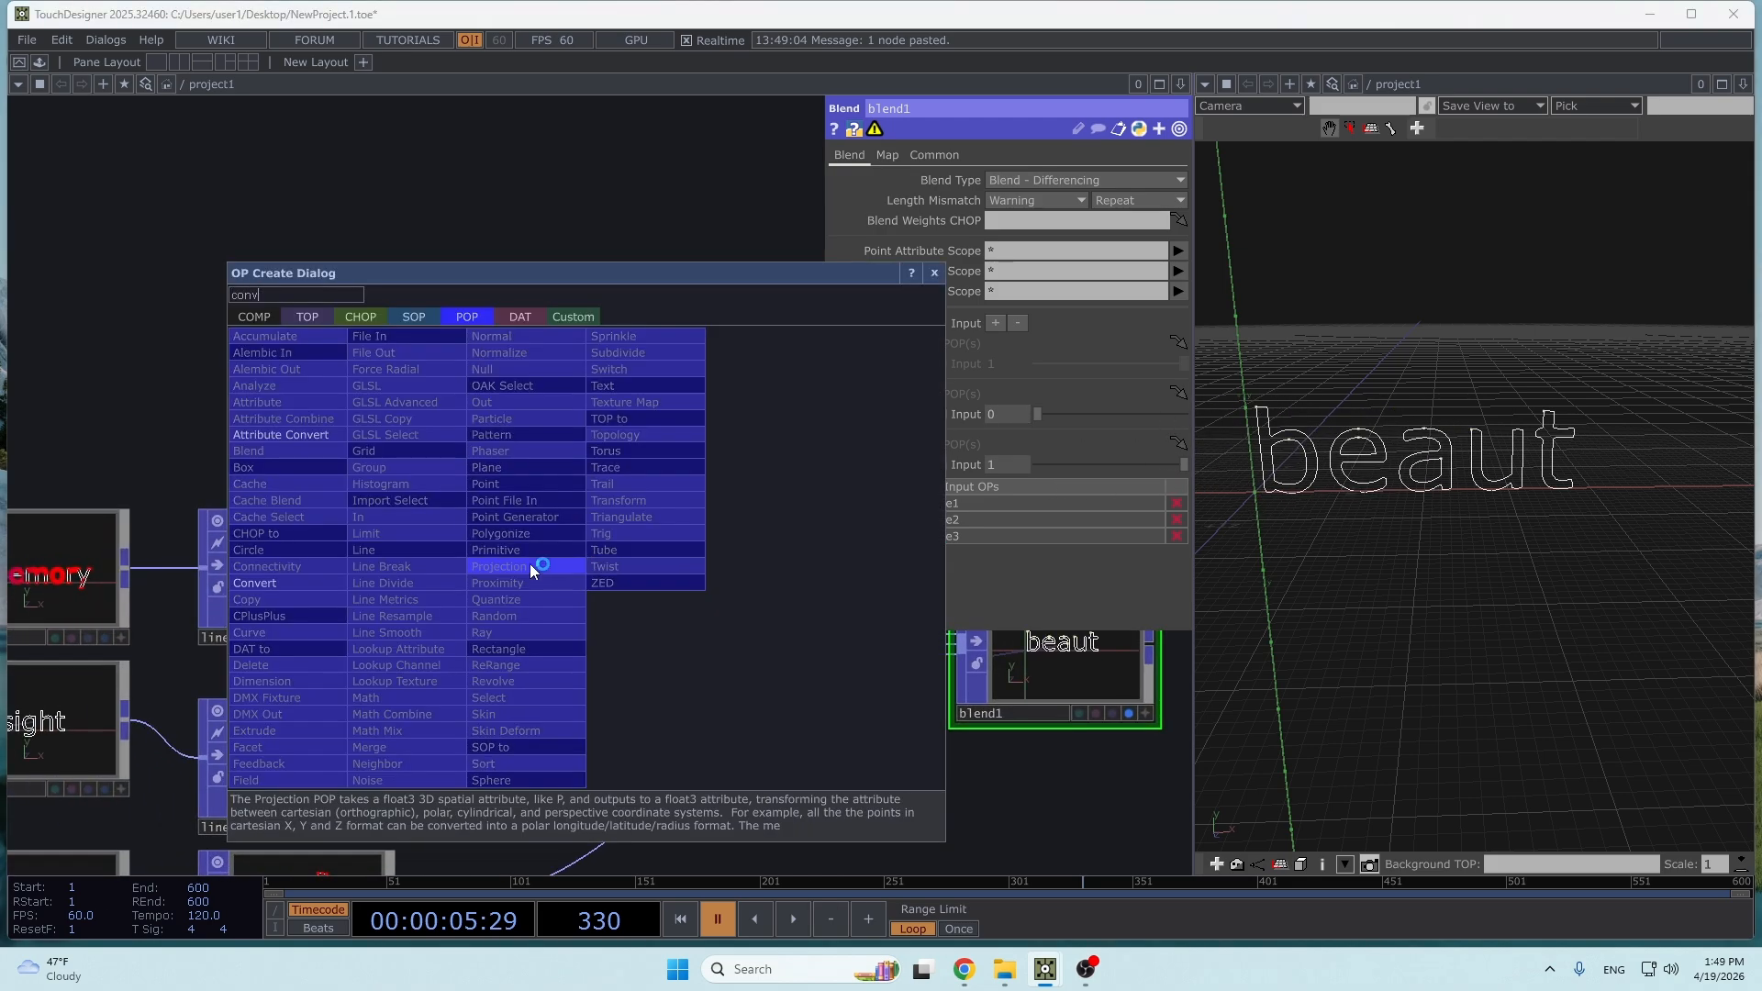
{"action": "left_click", "coordinate": [332, 584]}
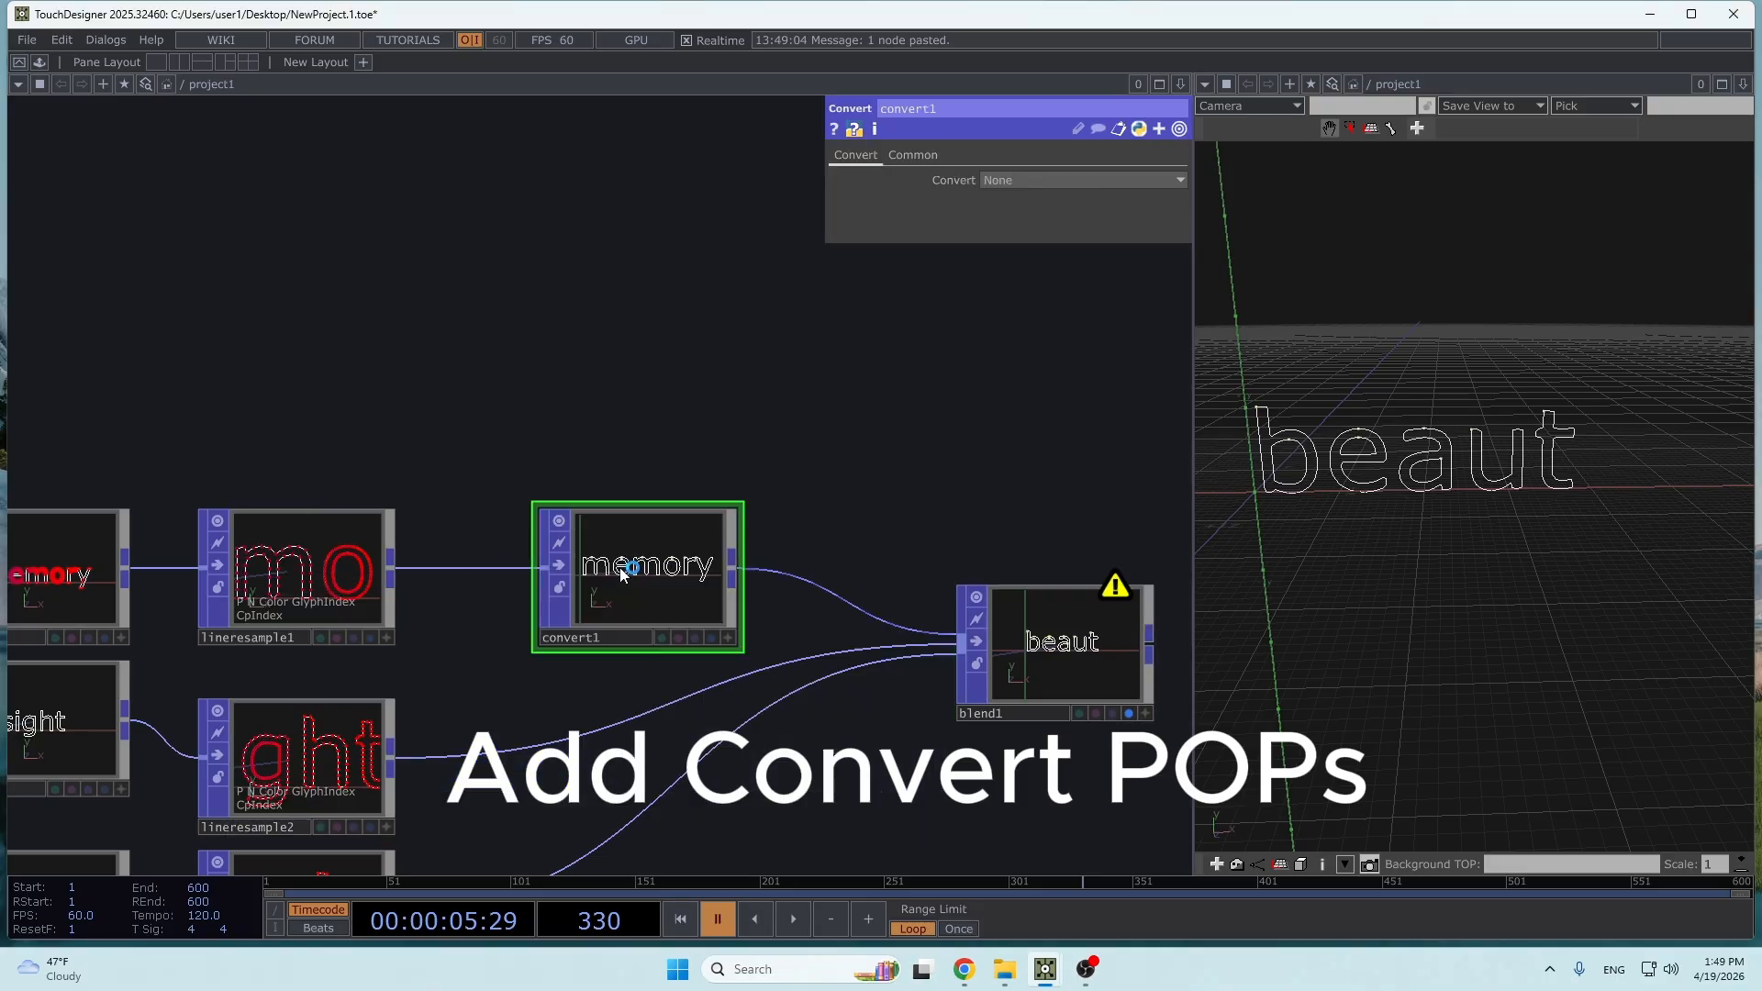
{"action": "left_click", "coordinate": [1087, 180]}
{"action": "left_click", "coordinate": [1080, 235]}
{"action": "scroll", "coordinate": [846, 603], "scroll_direction": "down", "scroll_amount": 3}
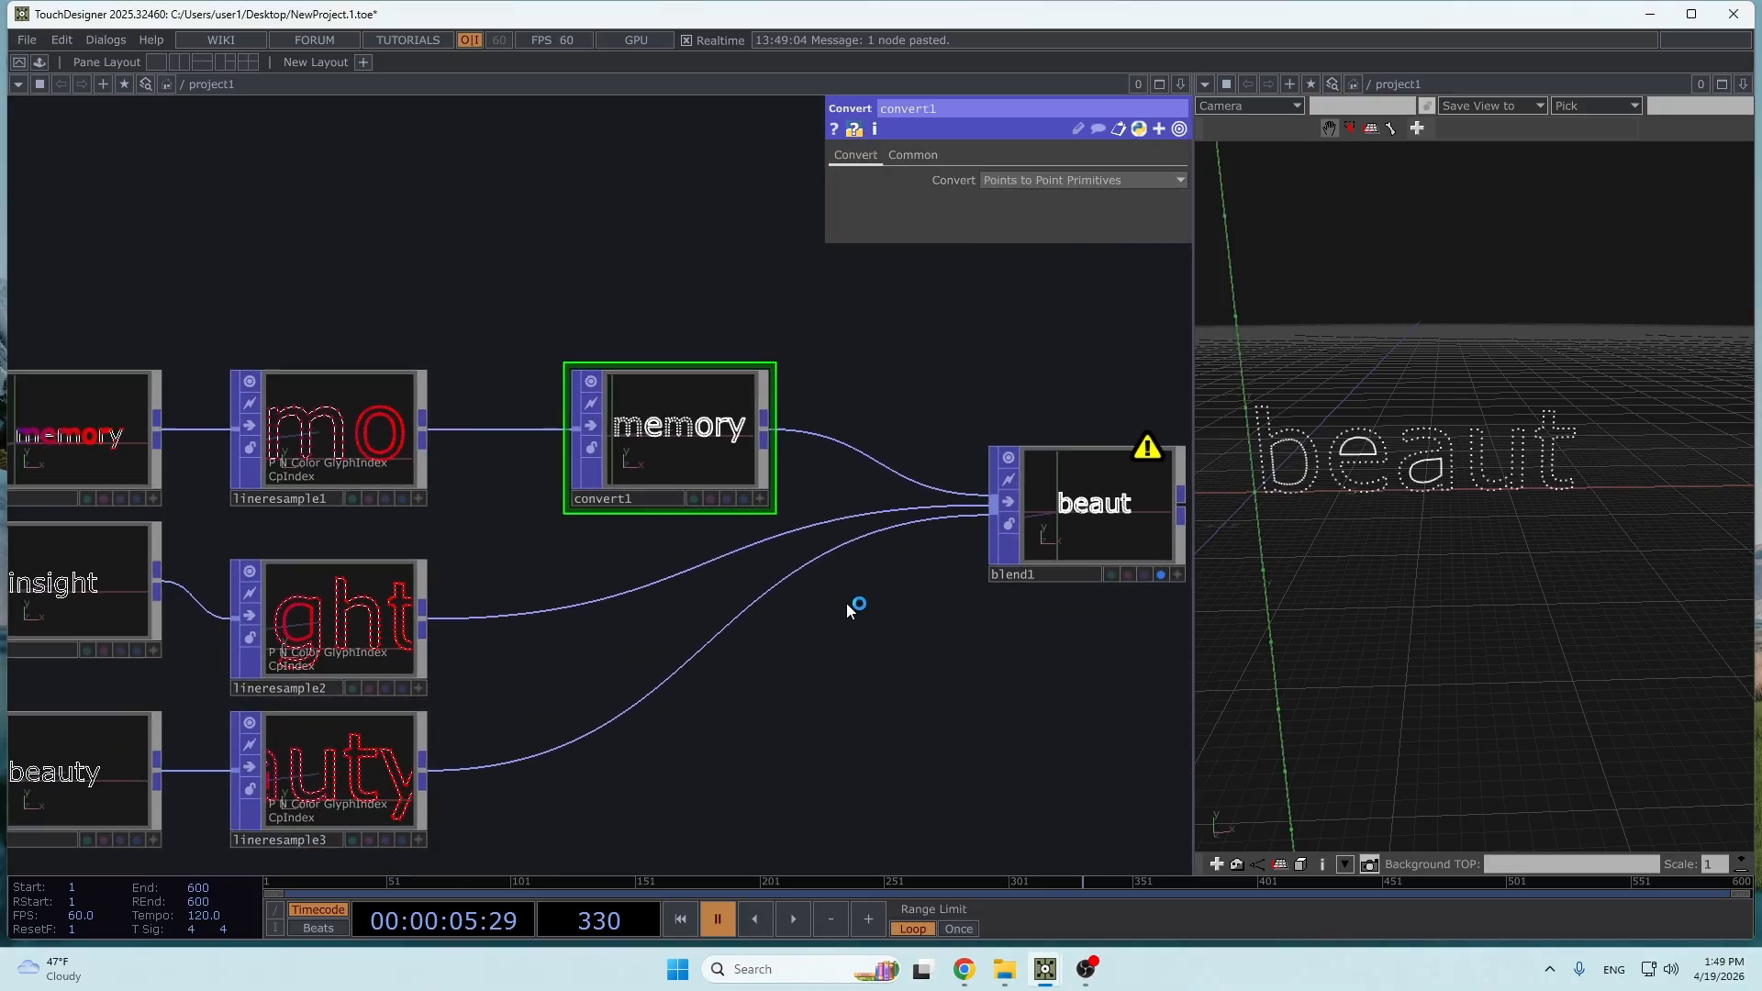
- Insert a Convert POP set to Points to Point Primitives between lineresample2 and blend1, and position it below convert1
{"action": "right_click", "coordinate": [503, 549]}
{"action": "left_click", "coordinate": [541, 530]}
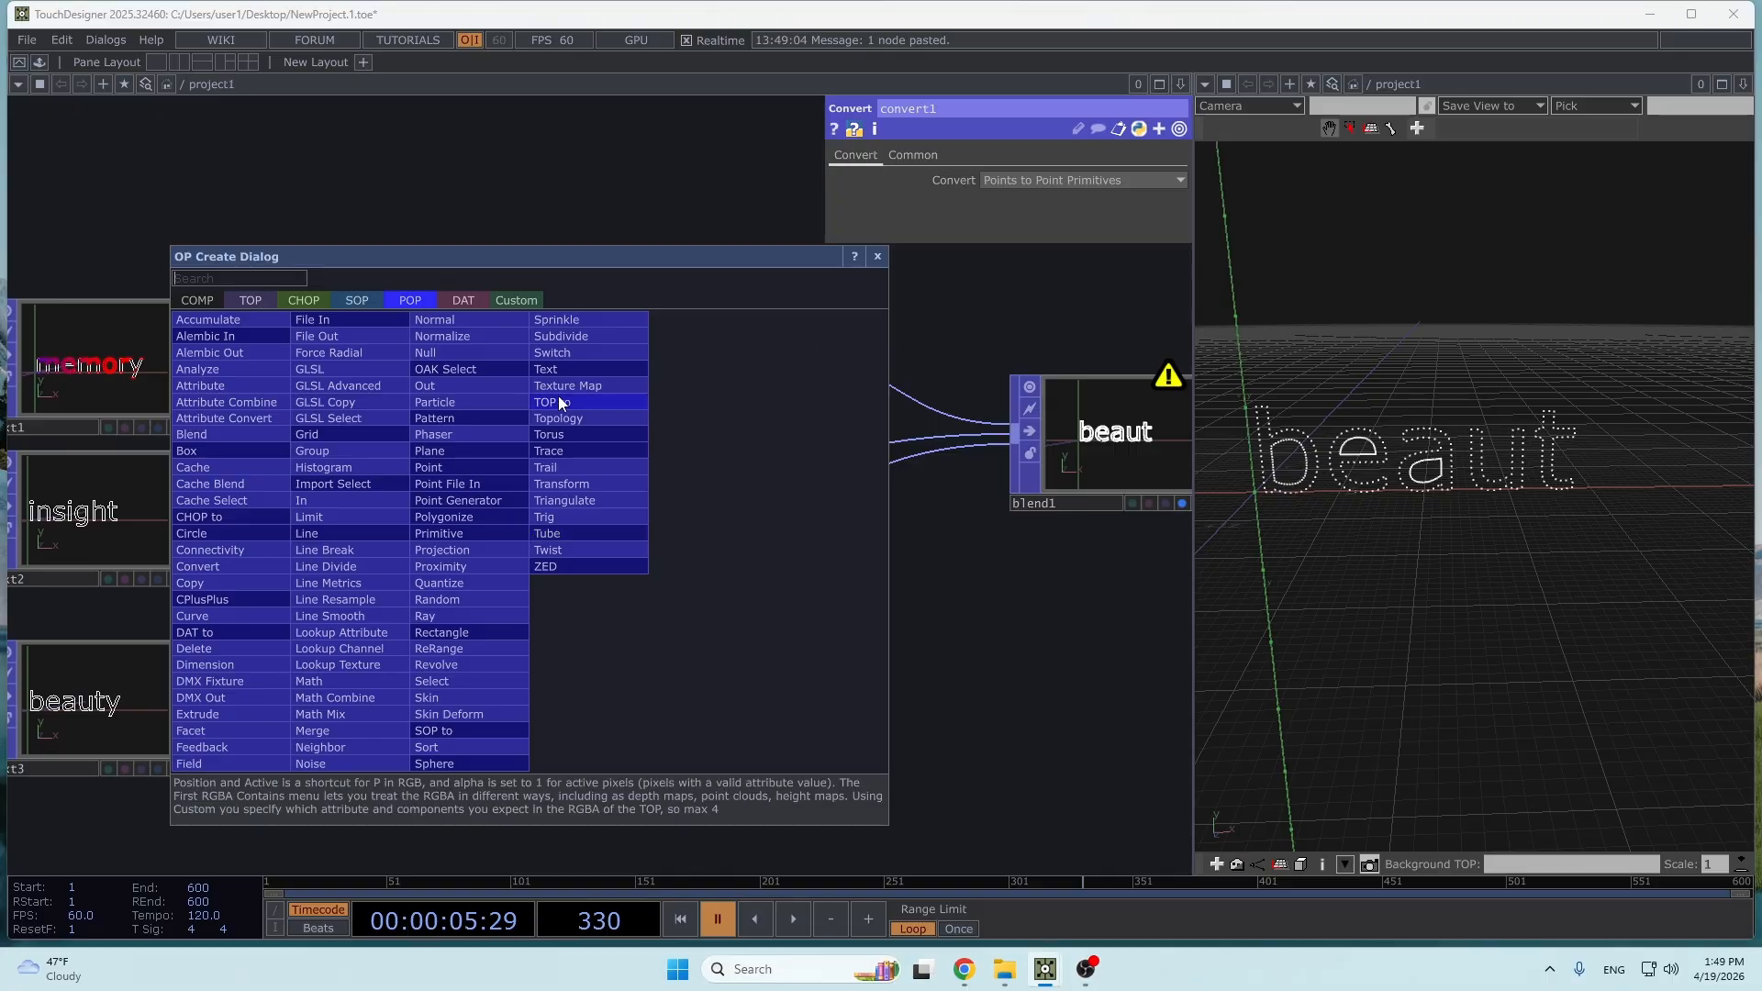
{"action": "left_click", "coordinate": [204, 566]}
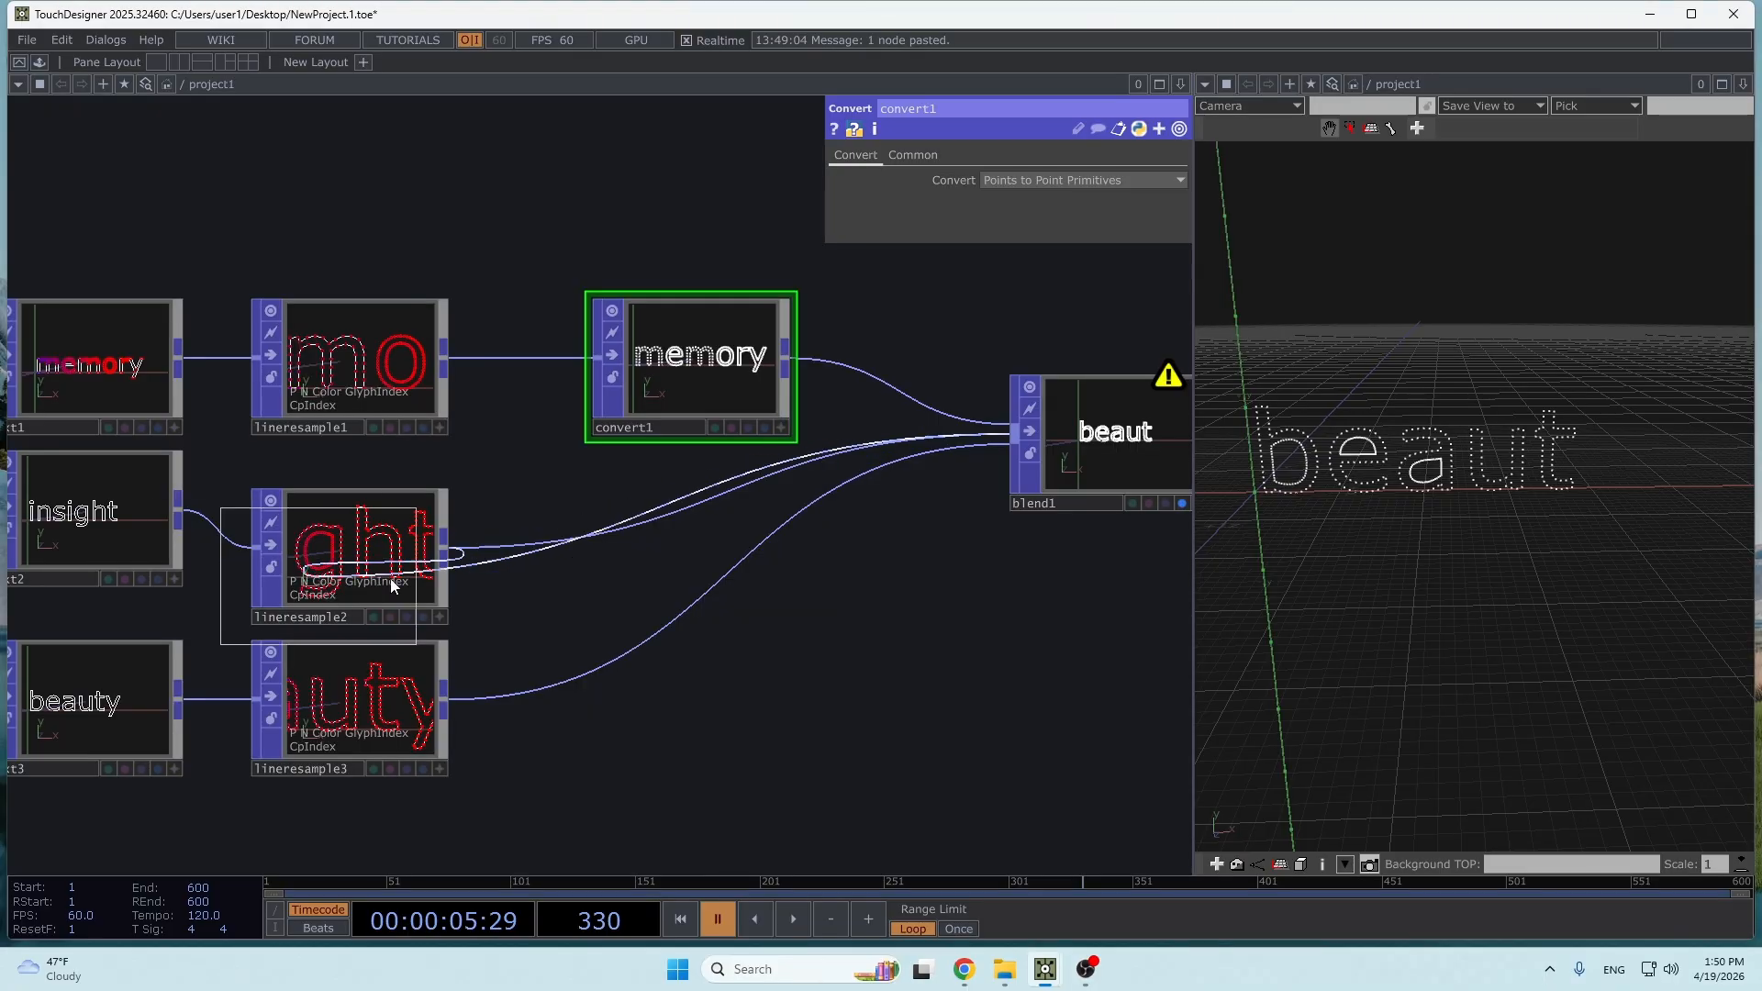
{"action": "left_click", "coordinate": [569, 550]}
{"action": "left_click", "coordinate": [1056, 180]}
{"action": "left_click", "coordinate": [1052, 235]}
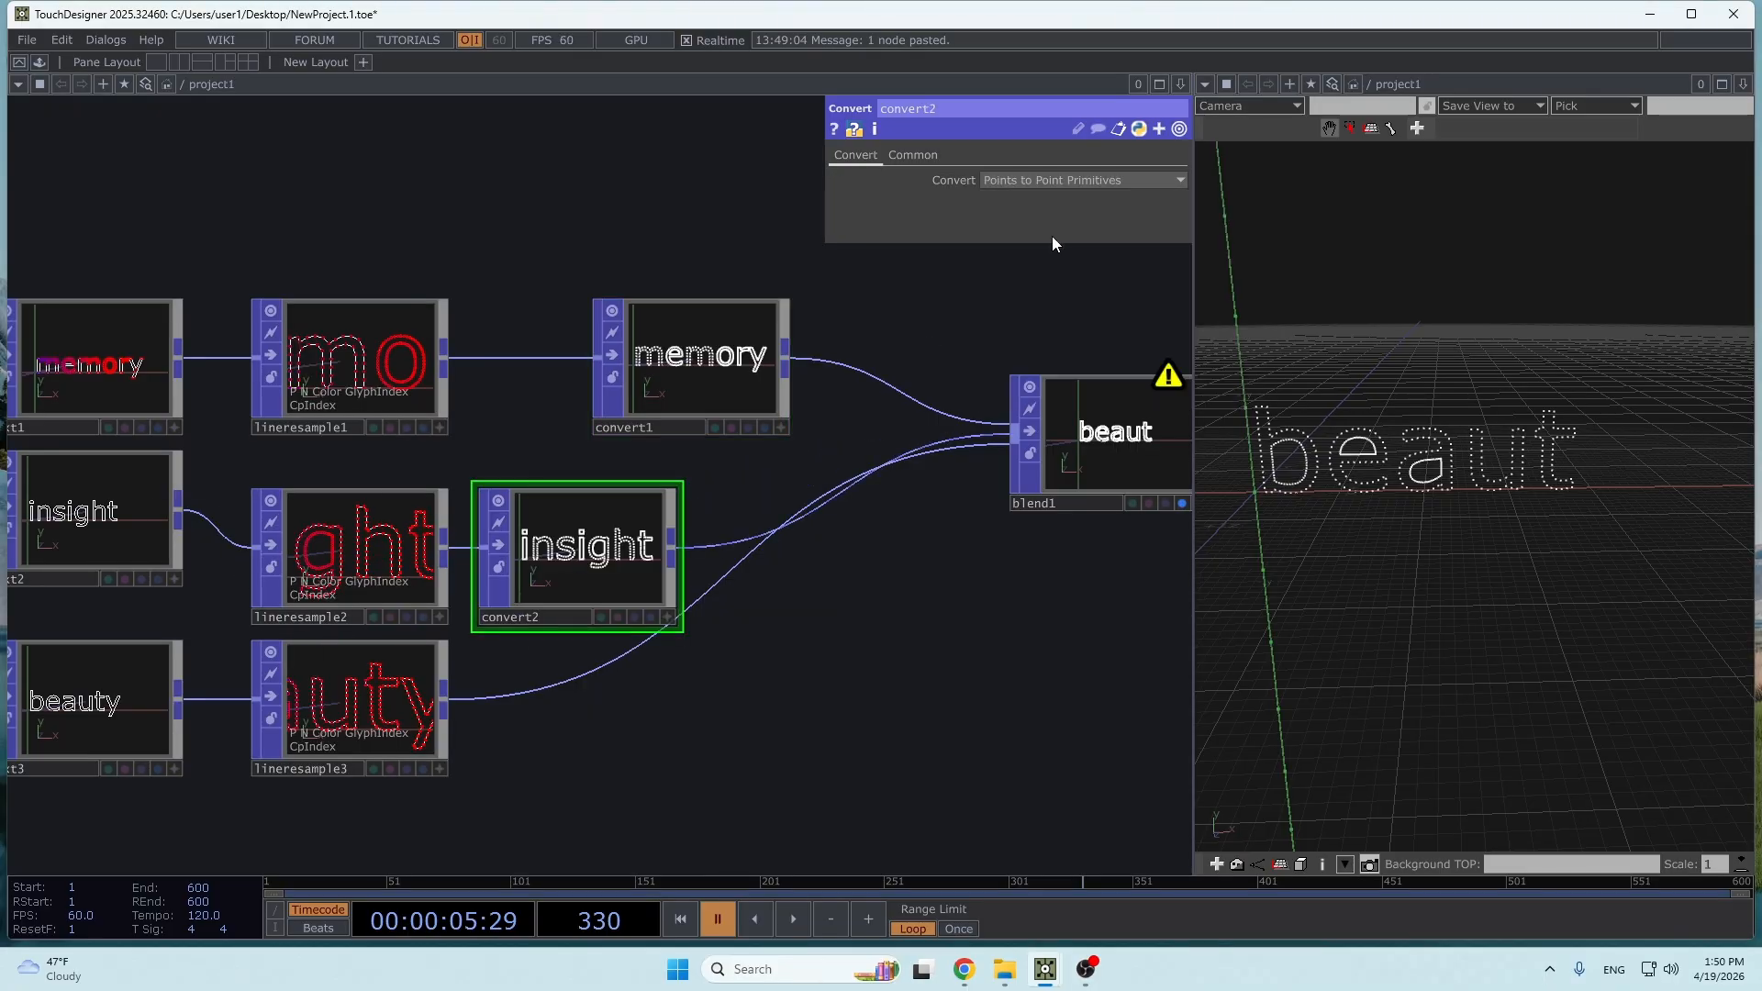
{"action": "left_click_drag", "start_coordinate": [588, 551], "coordinate": [739, 514]}
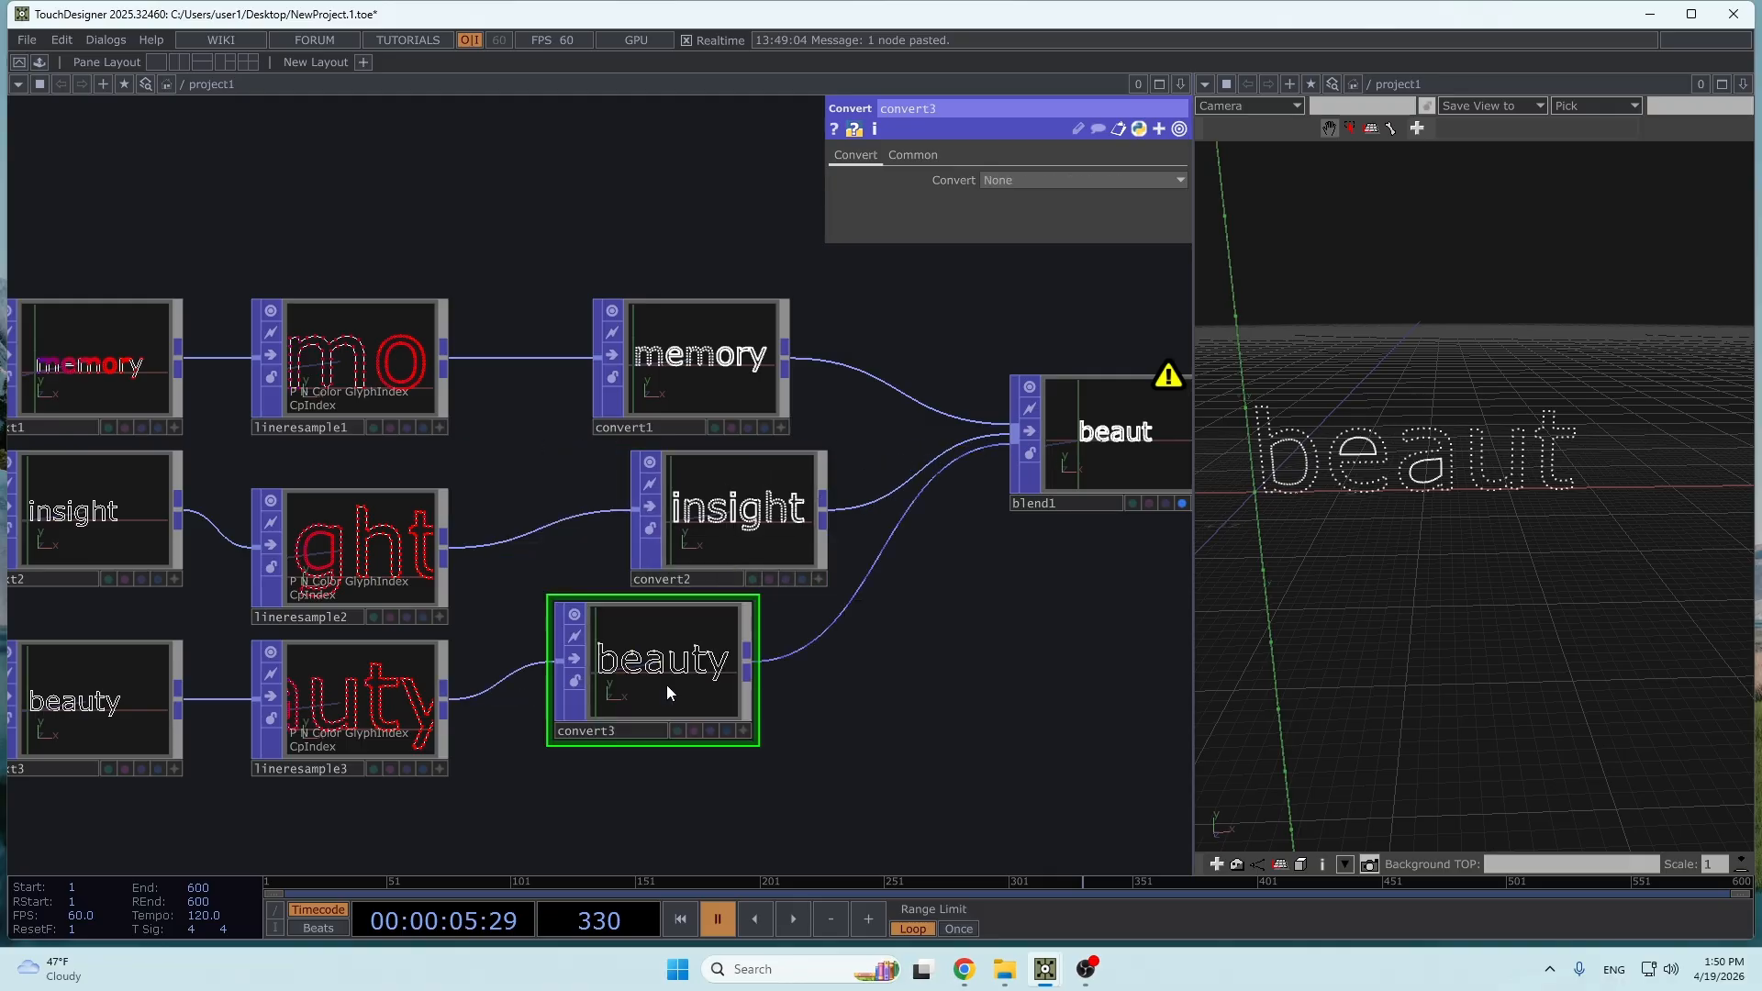
- Place a Convert POP between lineresample3 and blend1 and set it to Points to Point Primitives
{"action": "left_click_drag", "start_coordinate": [671, 686], "coordinate": [723, 712]}
{"action": "left_click", "coordinate": [1065, 181]}
{"action": "left_click", "coordinate": [1060, 236]}
- Examine blend1's output and warning with the converted point inputs
{"action": "left_click_drag", "start_coordinate": [926, 547], "coordinate": [404, 562]}
{"action": "scroll", "coordinate": [582, 474], "scroll_direction": "up", "scroll_amount": 4}
{"action": "left_click", "coordinate": [597, 448]}
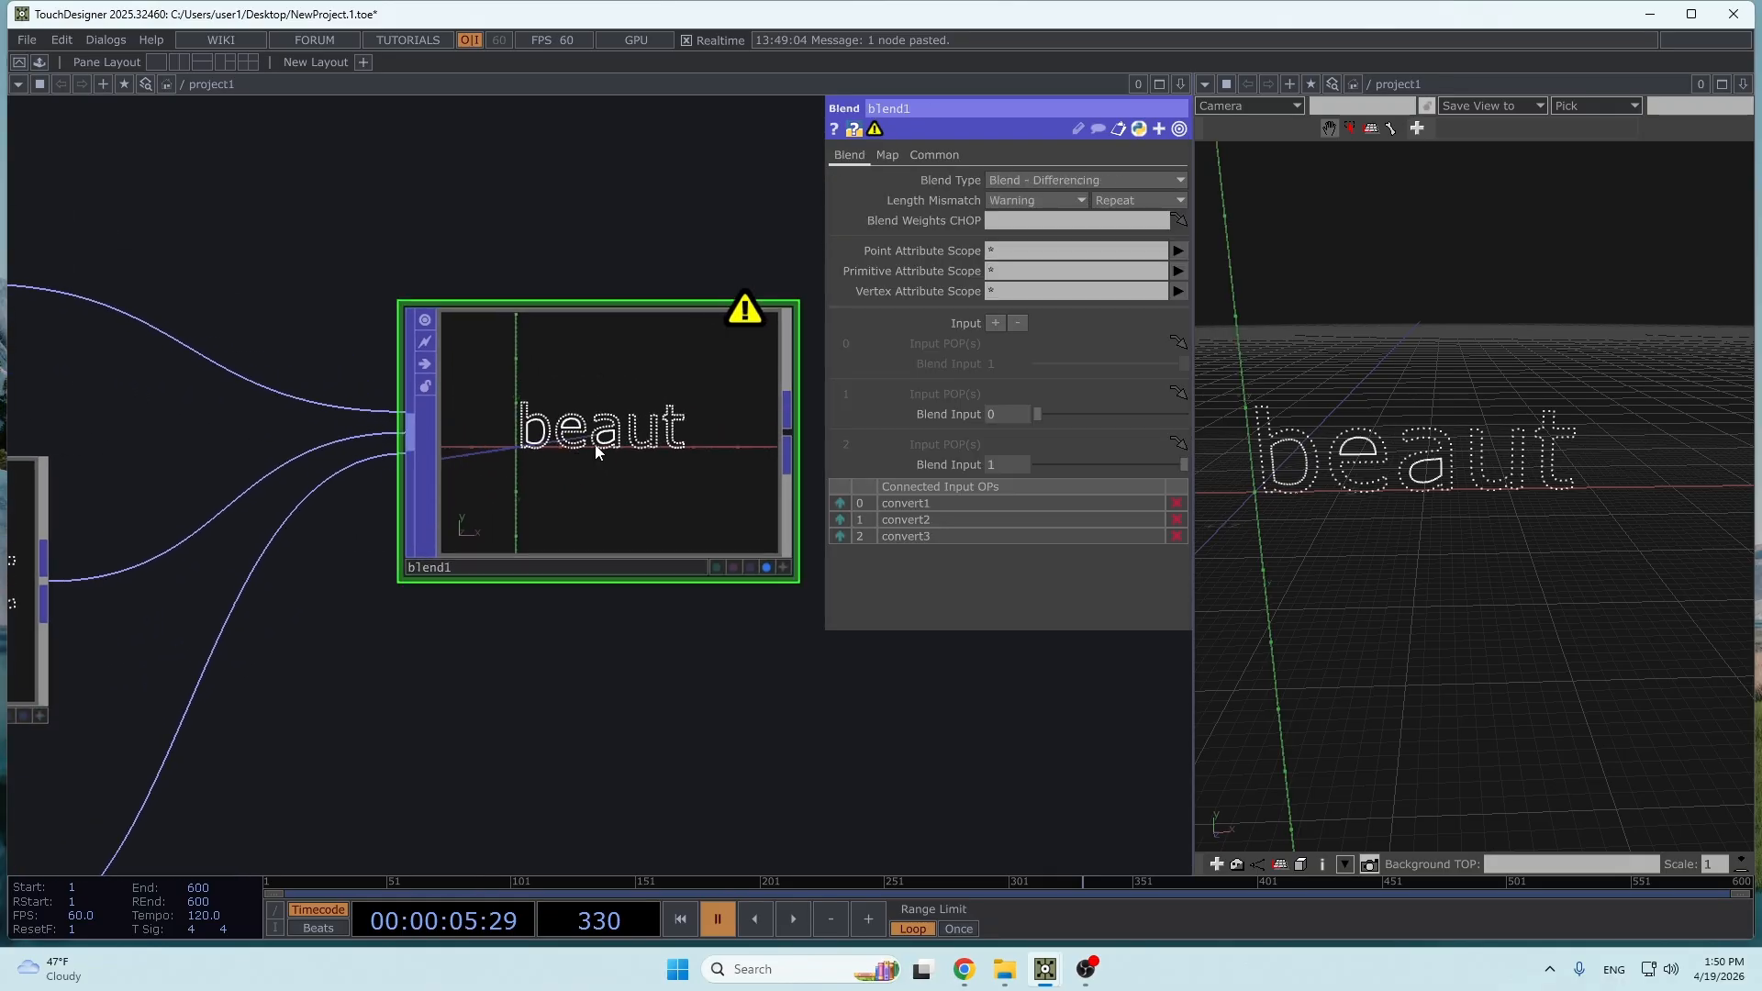
{"action": "mouse_move", "coordinate": [1035, 414]}
{"action": "left_mouse_down"}
{"action": "mouse_move", "coordinate": [1190, 409]}
{"action": "mouse_move", "coordinate": [1158, 465]}
{"action": "mouse_move", "coordinate": [1055, 471]}
{"action": "mouse_move", "coordinate": [1171, 428]}
{"action": "mouse_move", "coordinate": [1019, 418]}
{"action": "left_mouse_up"}
{"action": "scroll", "coordinate": [542, 432], "scroll_direction": "down", "scroll_amount": 5}
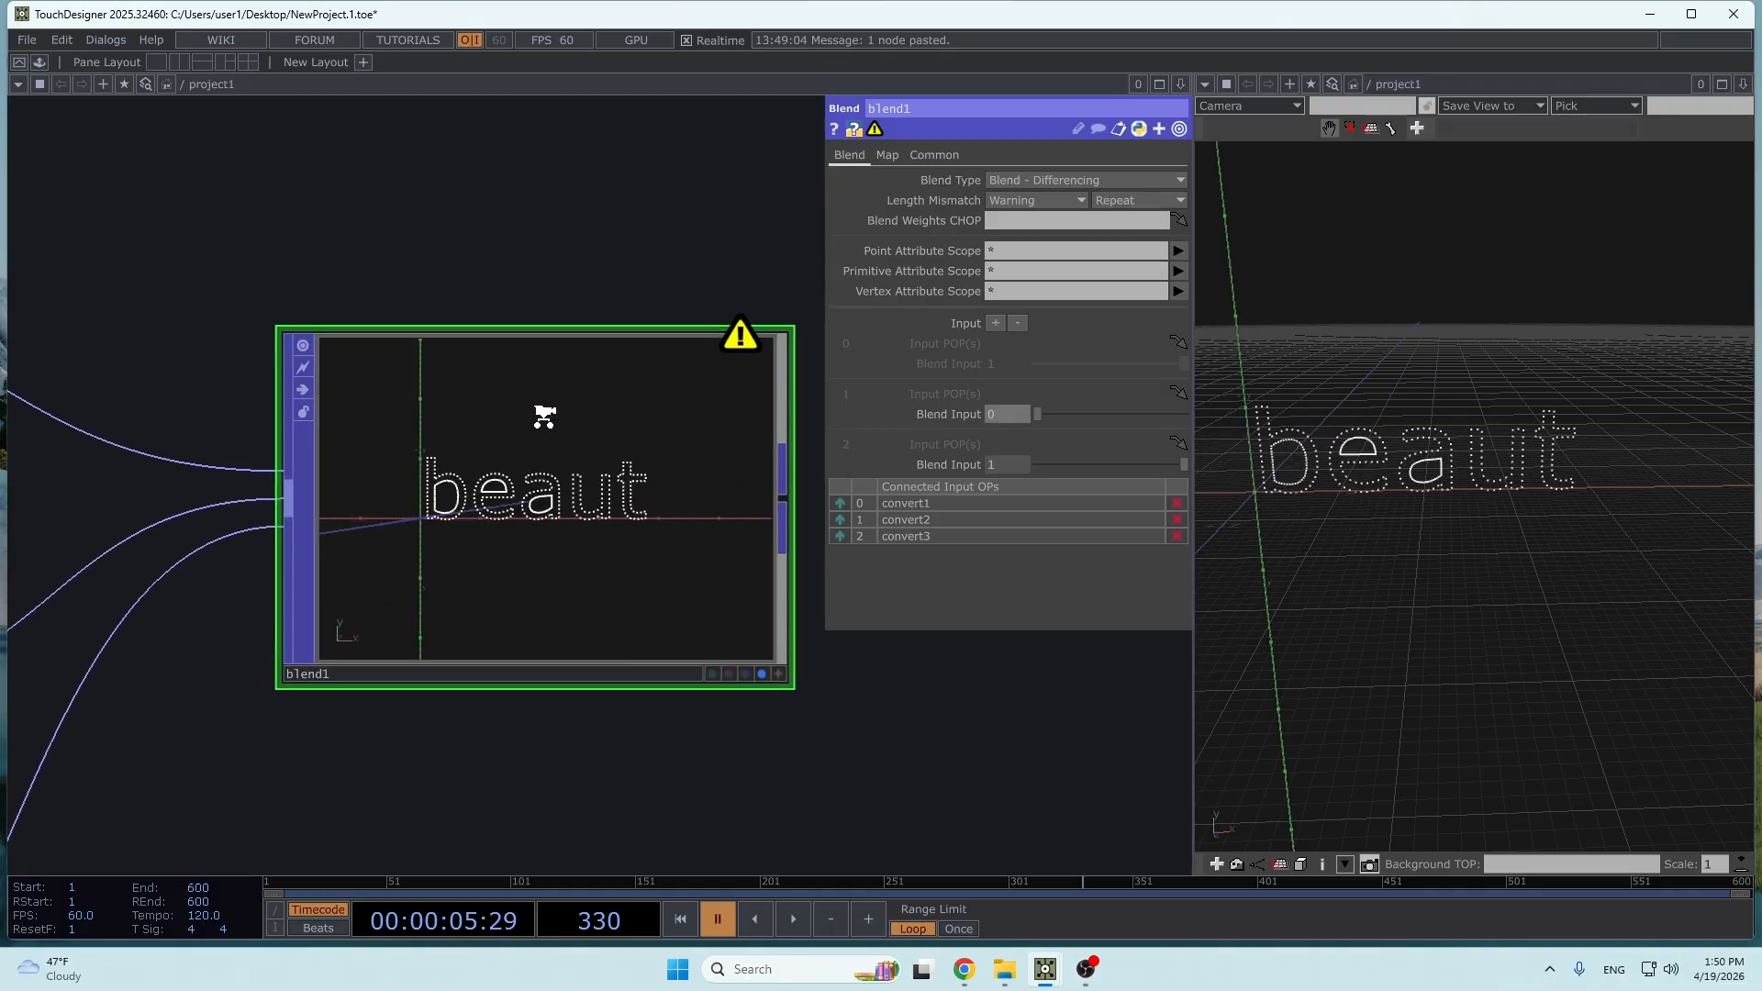
{"action": "left_click_drag", "start_coordinate": [569, 518], "coordinate": [603, 529]}
- Set the Resample Method of all three Line Resample POPs to Distance between Points and lower their Max Distance
{"action": "right_click_drag", "start_coordinate": [263, 466], "coordinate": [255, 834]}
{"action": "left_click", "coordinate": [1093, 176]}
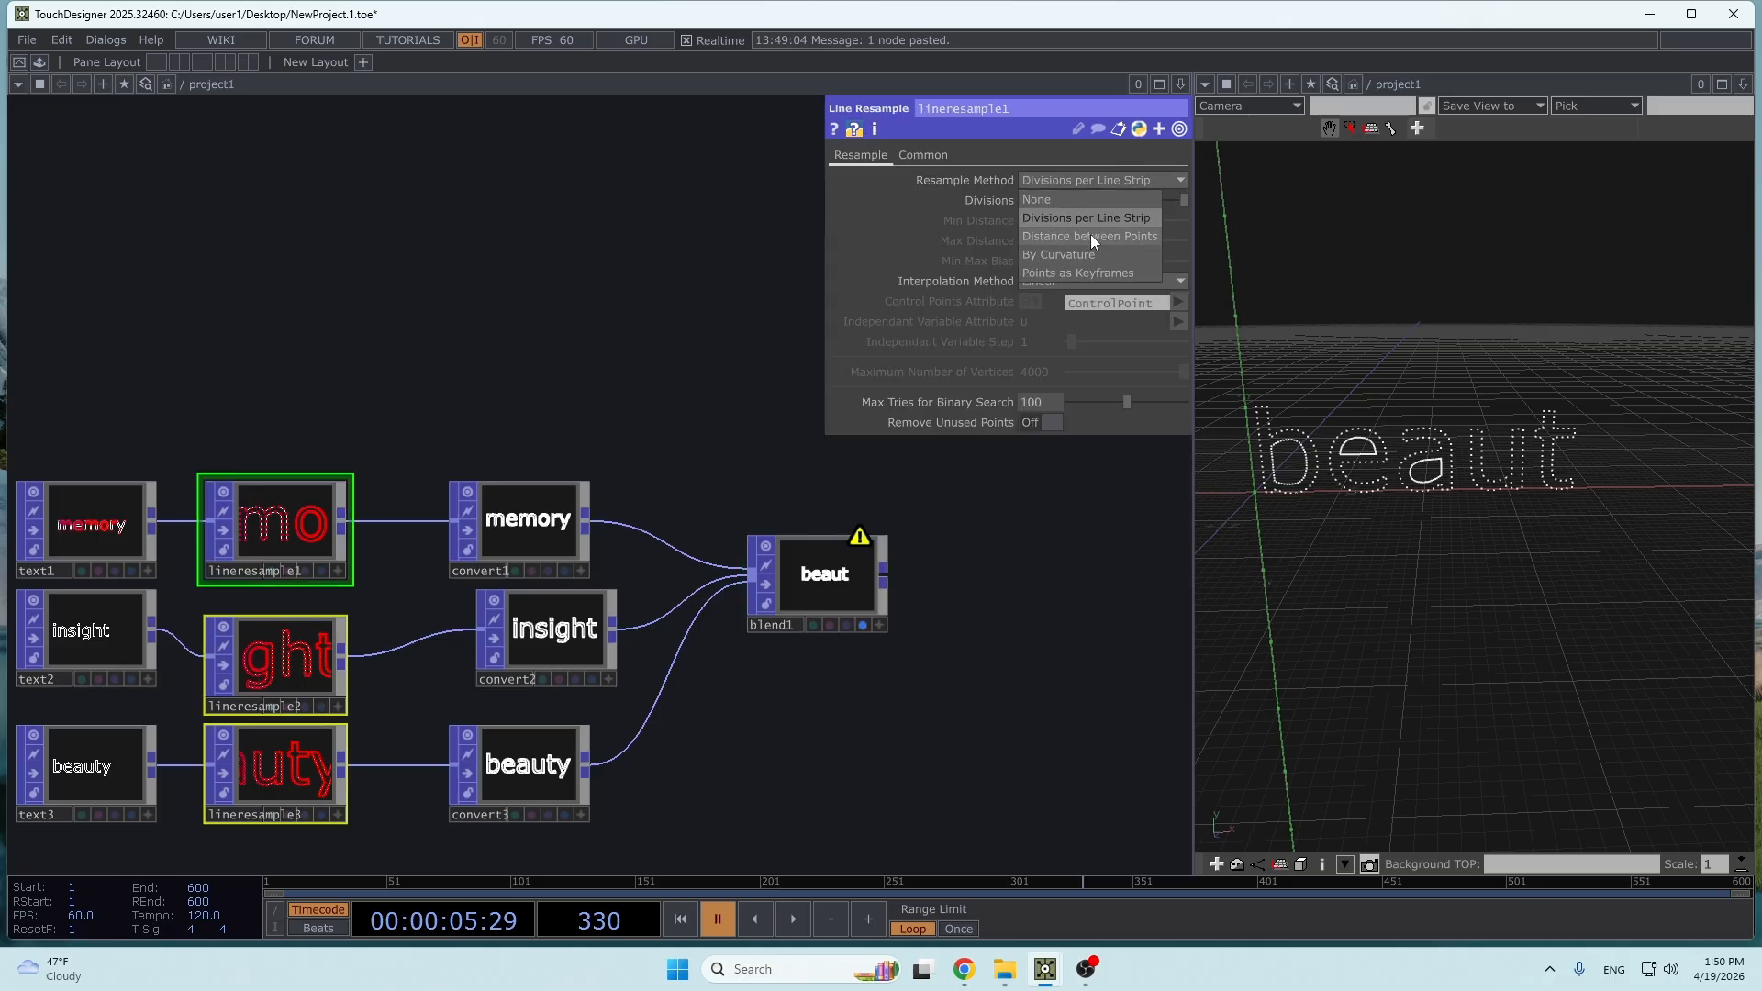
{"action": "left_click", "coordinate": [1090, 234]}
{"action": "scroll", "coordinate": [990, 489], "scroll_direction": "up", "scroll_amount": 2}
{"action": "scroll", "coordinate": [991, 488], "scroll_direction": "up", "scroll_amount": 1}
{"action": "left_click_drag", "start_coordinate": [1115, 238], "coordinate": [1082, 239]}
- Test blend1's weights between beauty and insight, ending with input 1 at 1 and input 2 at 0
{"action": "left_click", "coordinate": [691, 646]}
{"action": "left_click_drag", "start_coordinate": [1048, 410], "coordinate": [987, 415]}
{"action": "left_click_drag", "start_coordinate": [1184, 465], "coordinate": [1039, 417]}
{"action": "left_click_drag", "start_coordinate": [1038, 465], "coordinate": [1193, 465]}
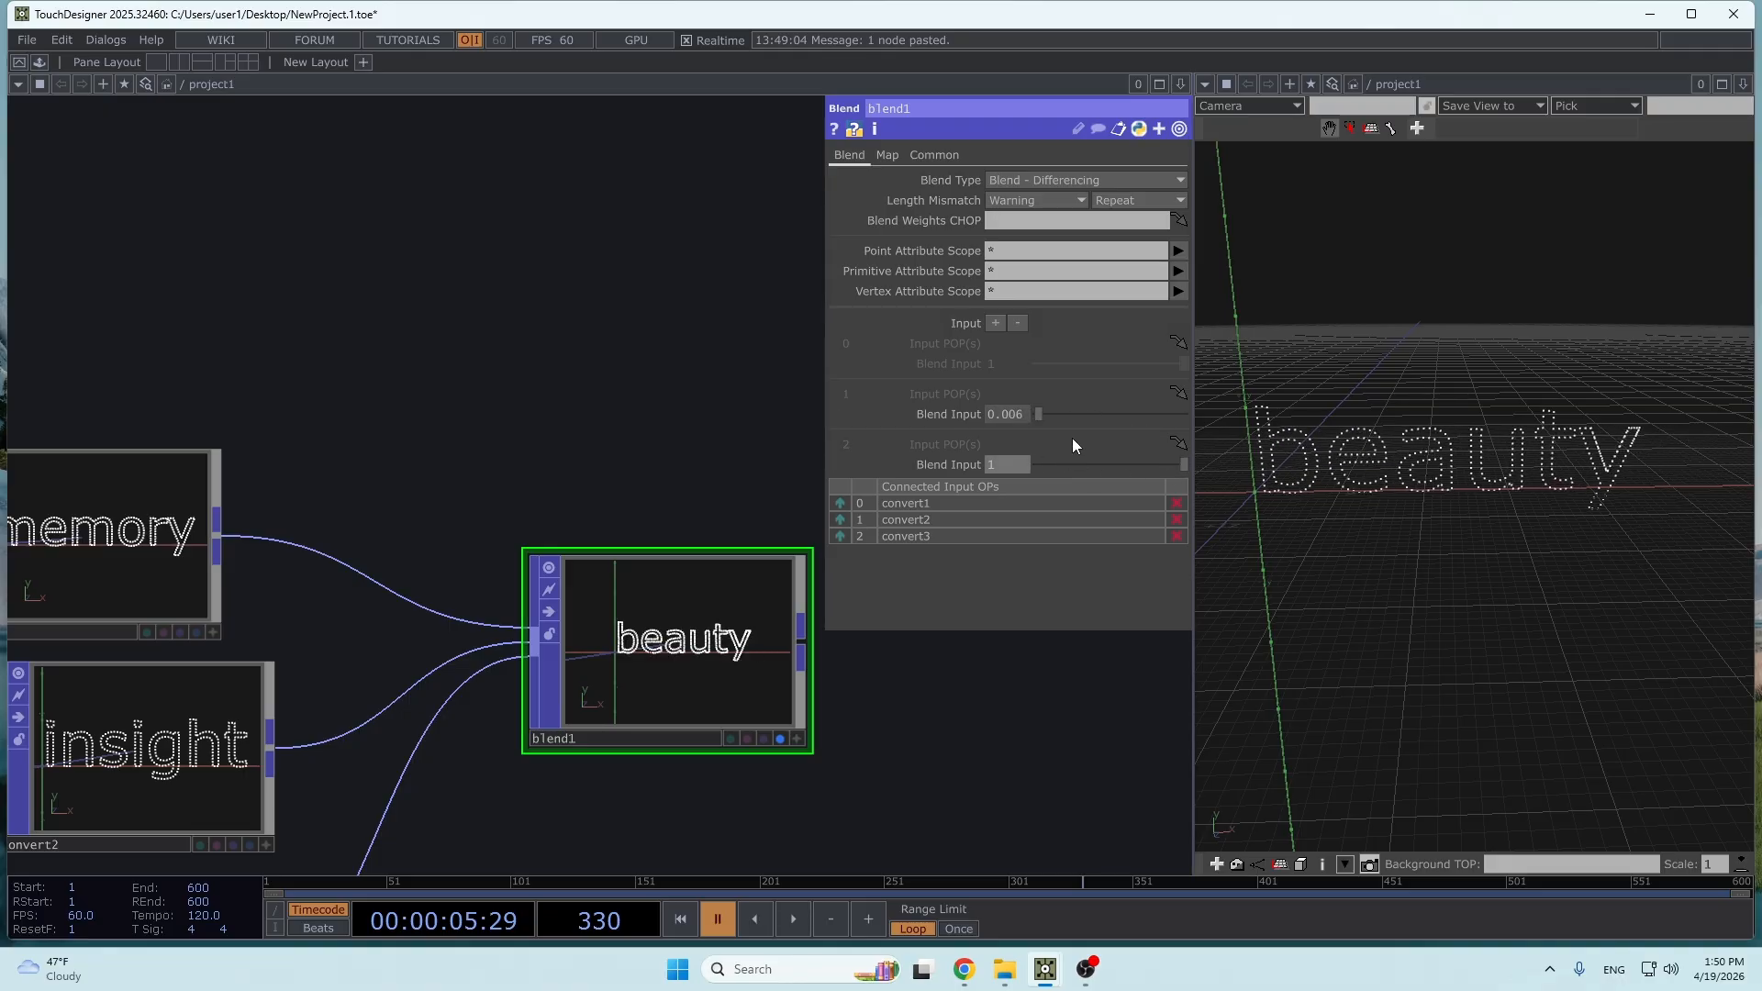
{"action": "left_click_drag", "start_coordinate": [1038, 415], "coordinate": [1142, 416]}
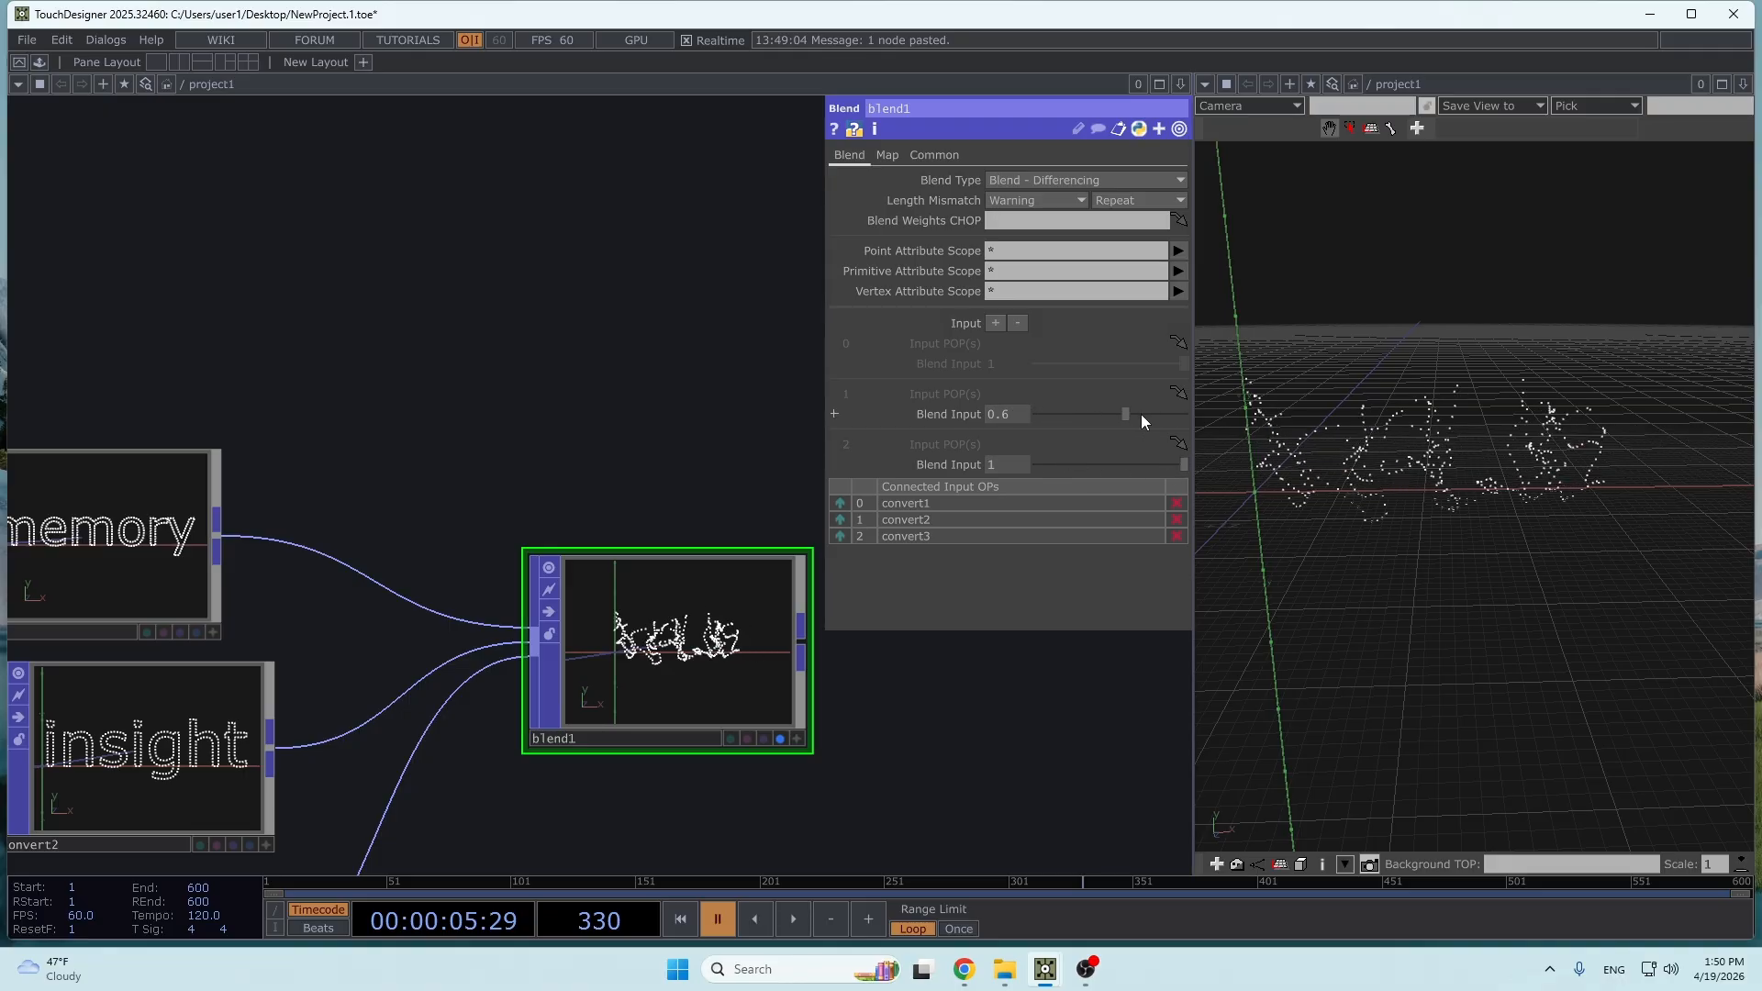
{"action": "left_click_drag", "start_coordinate": [1142, 417], "coordinate": [1184, 416]}
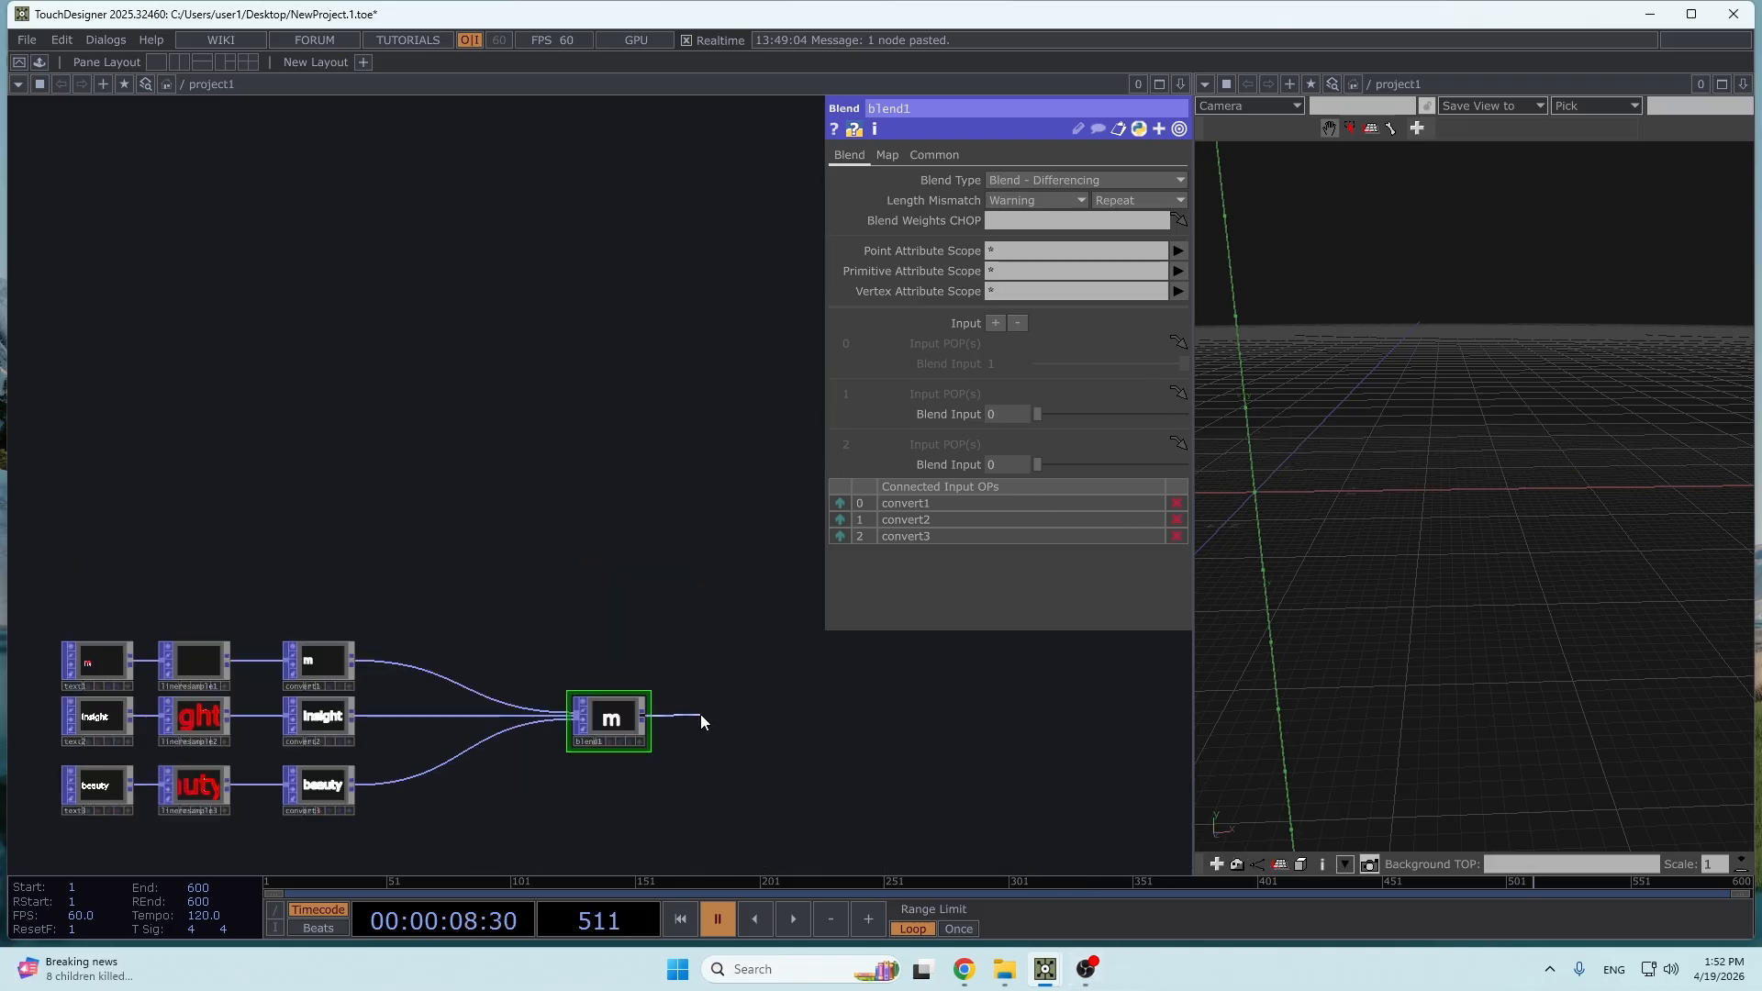
- Add a Null POP after blend1 and display it instead of blend1
{"action": "right_click", "coordinate": [701, 714]}
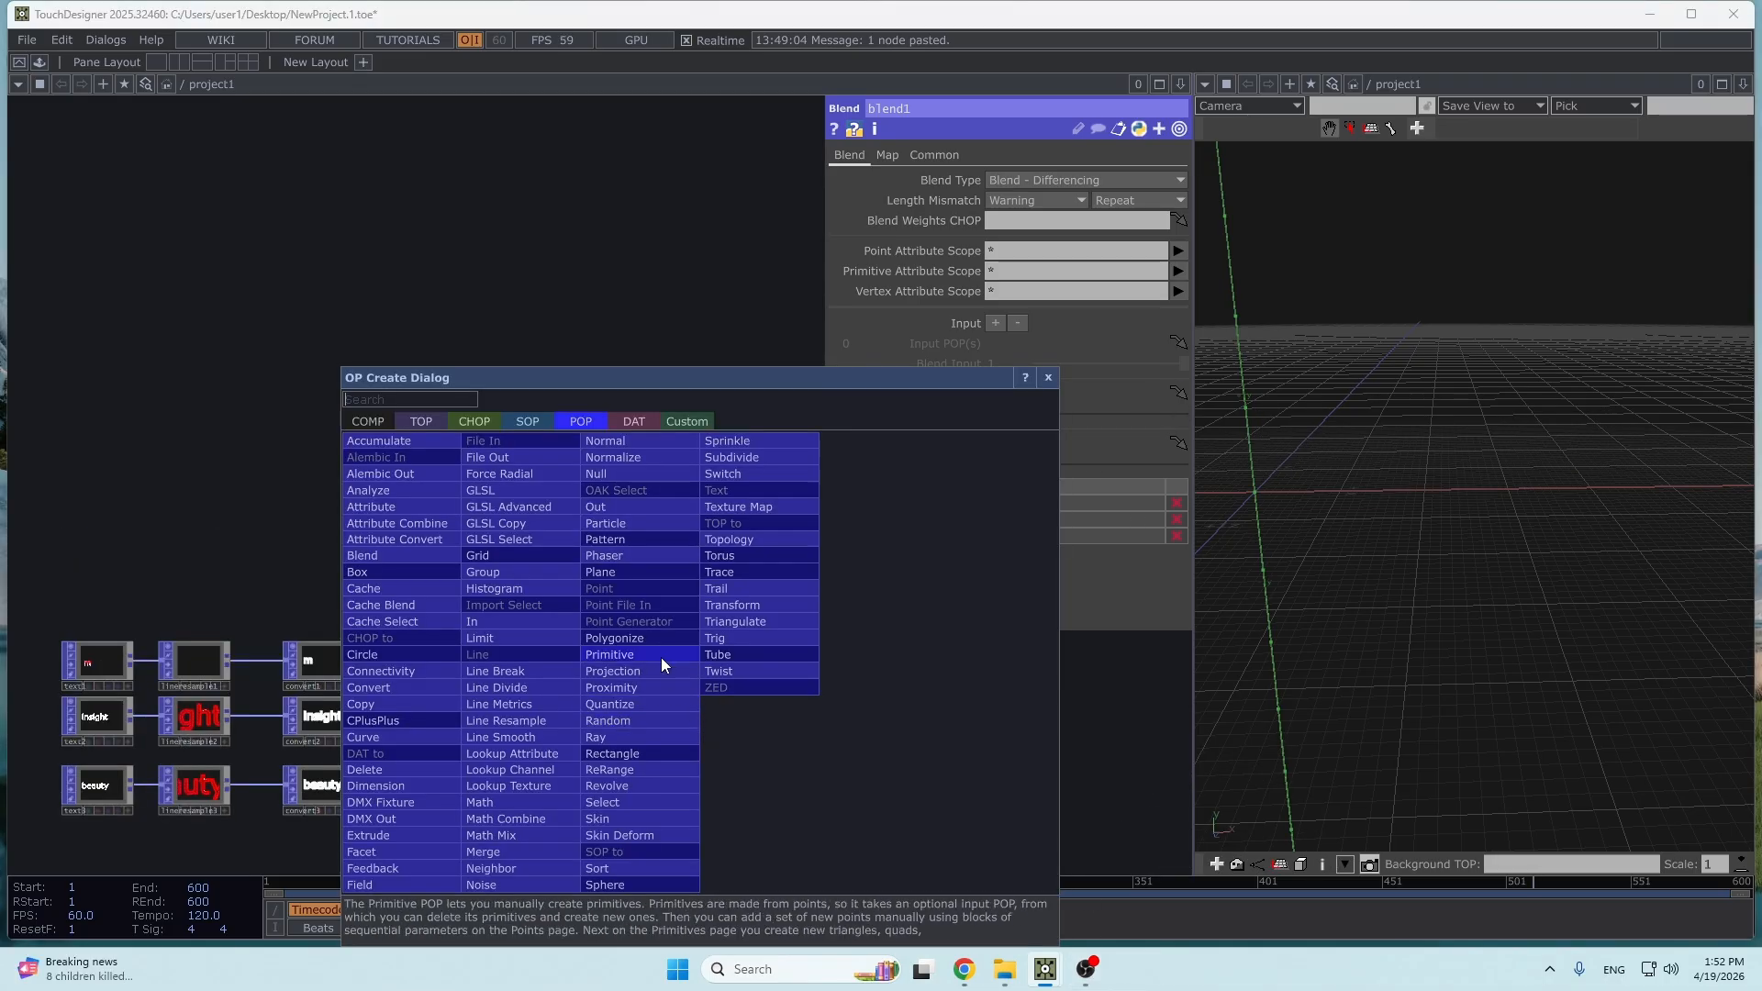
{"action": "left_click", "coordinate": [608, 476]}
{"action": "left_click_drag", "start_coordinate": [735, 720], "coordinate": [812, 720]}
{"action": "scroll", "coordinate": [827, 742], "scroll_direction": "up", "scroll_amount": 3}
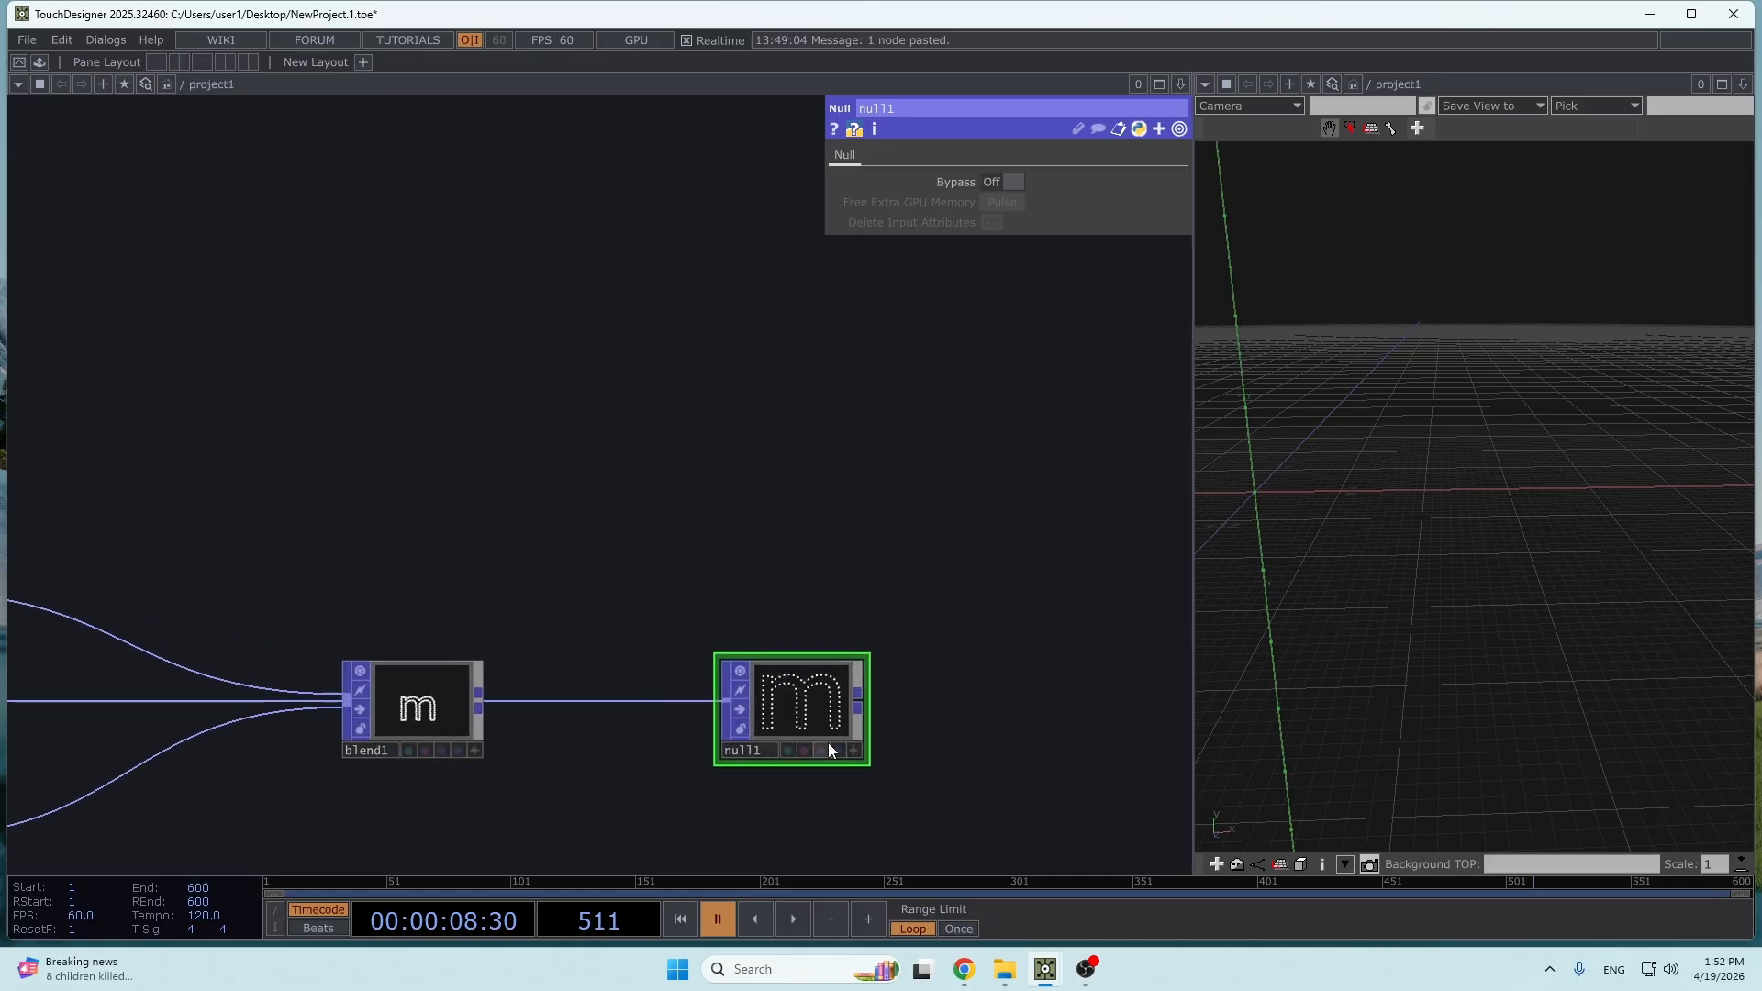
{"action": "left_click", "coordinate": [837, 750]}
{"action": "left_click", "coordinate": [458, 750]}
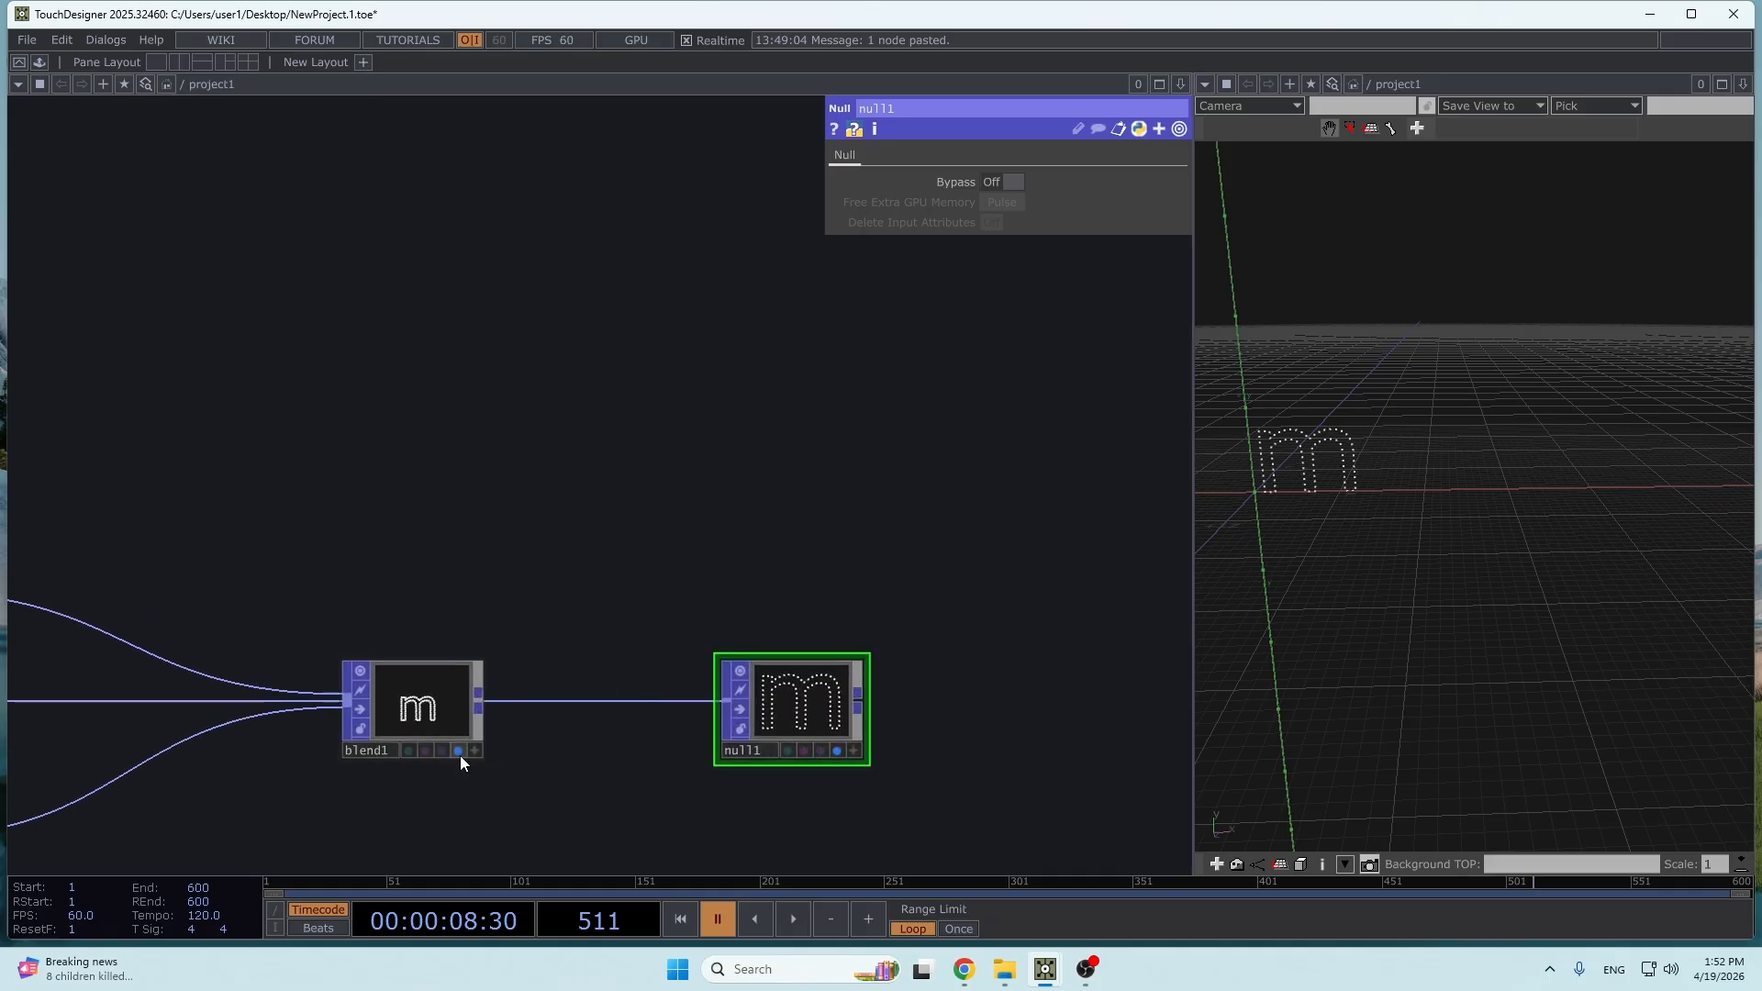
{"action": "left_click", "coordinate": [459, 751]}
- Set the text of text1 to memory
{"action": "key", "text": "h"}
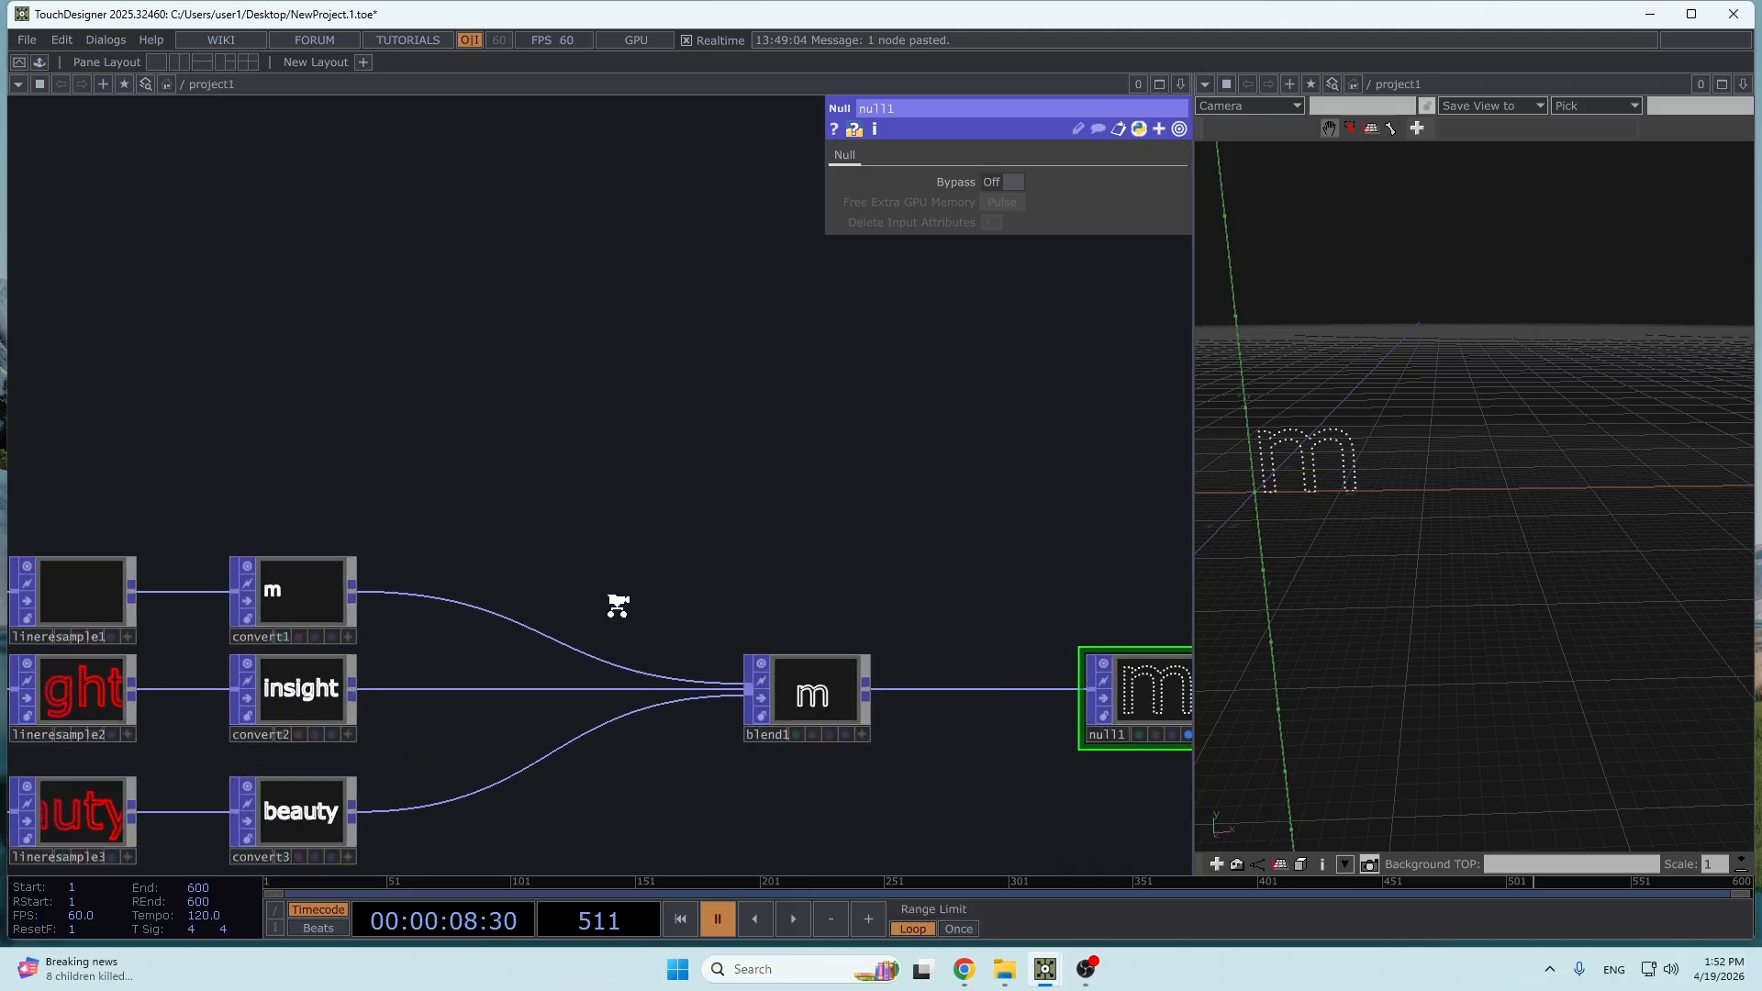
{"action": "left_click", "coordinate": [71, 590]}
{"action": "left_click", "coordinate": [1004, 243]}
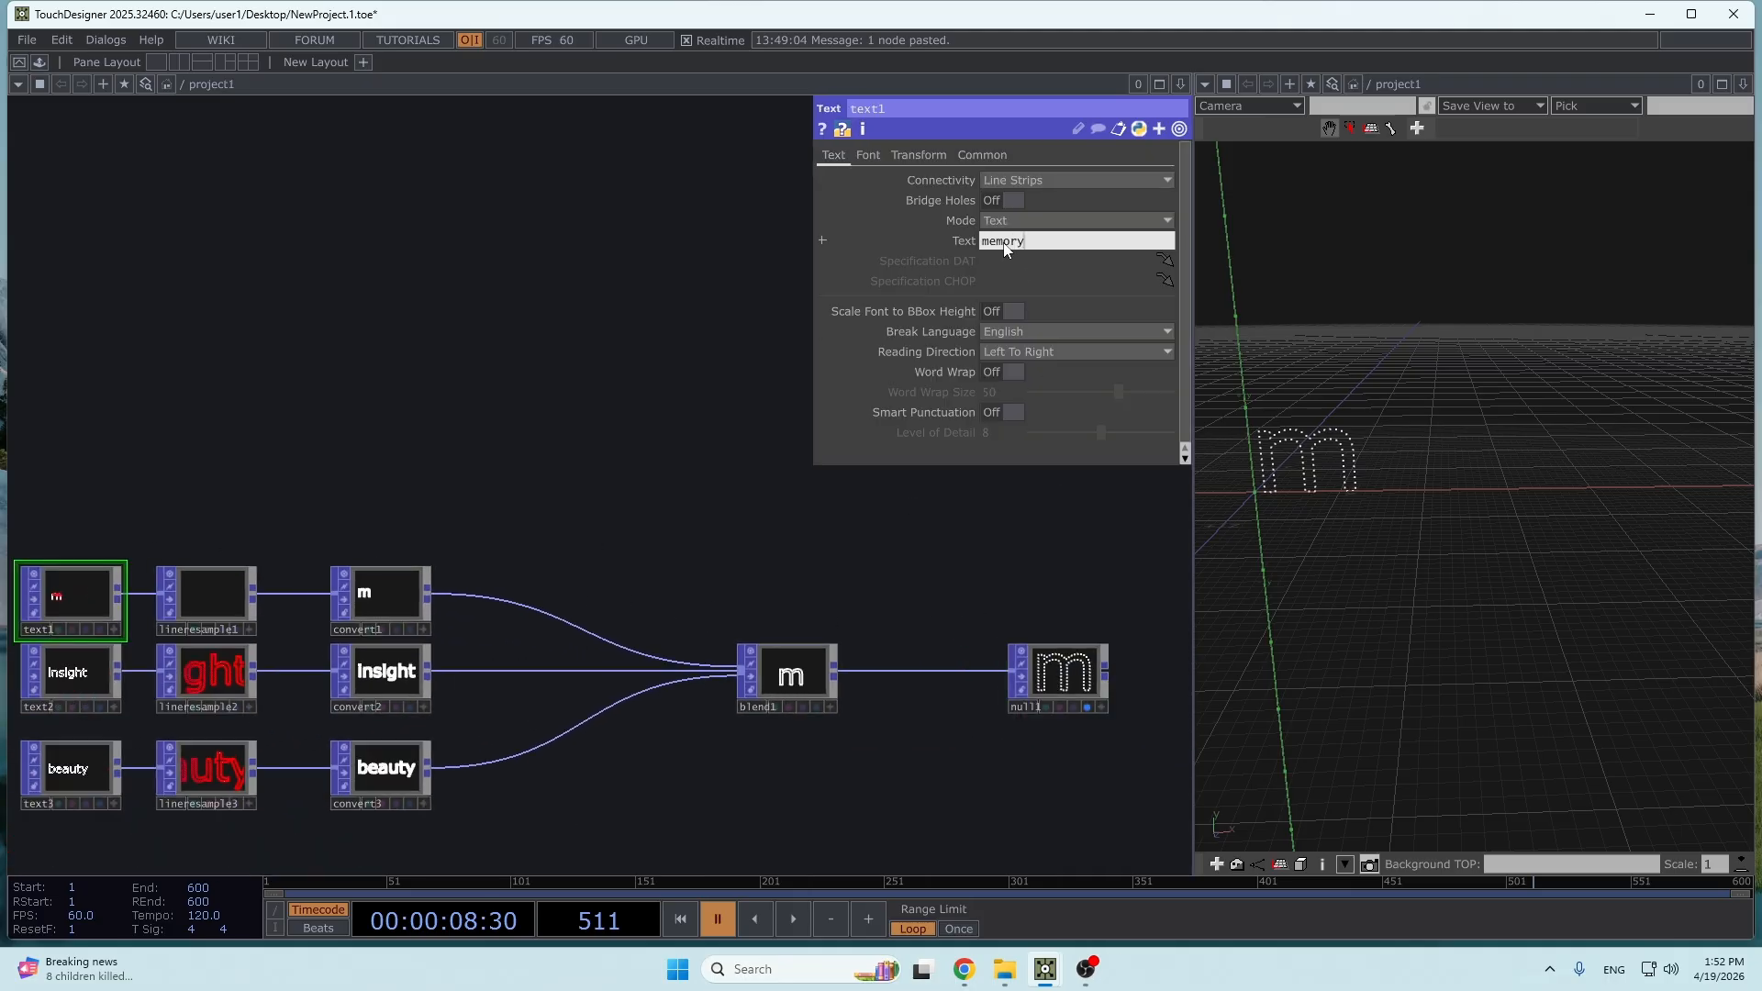
{"action": "key", "text": "Return"}
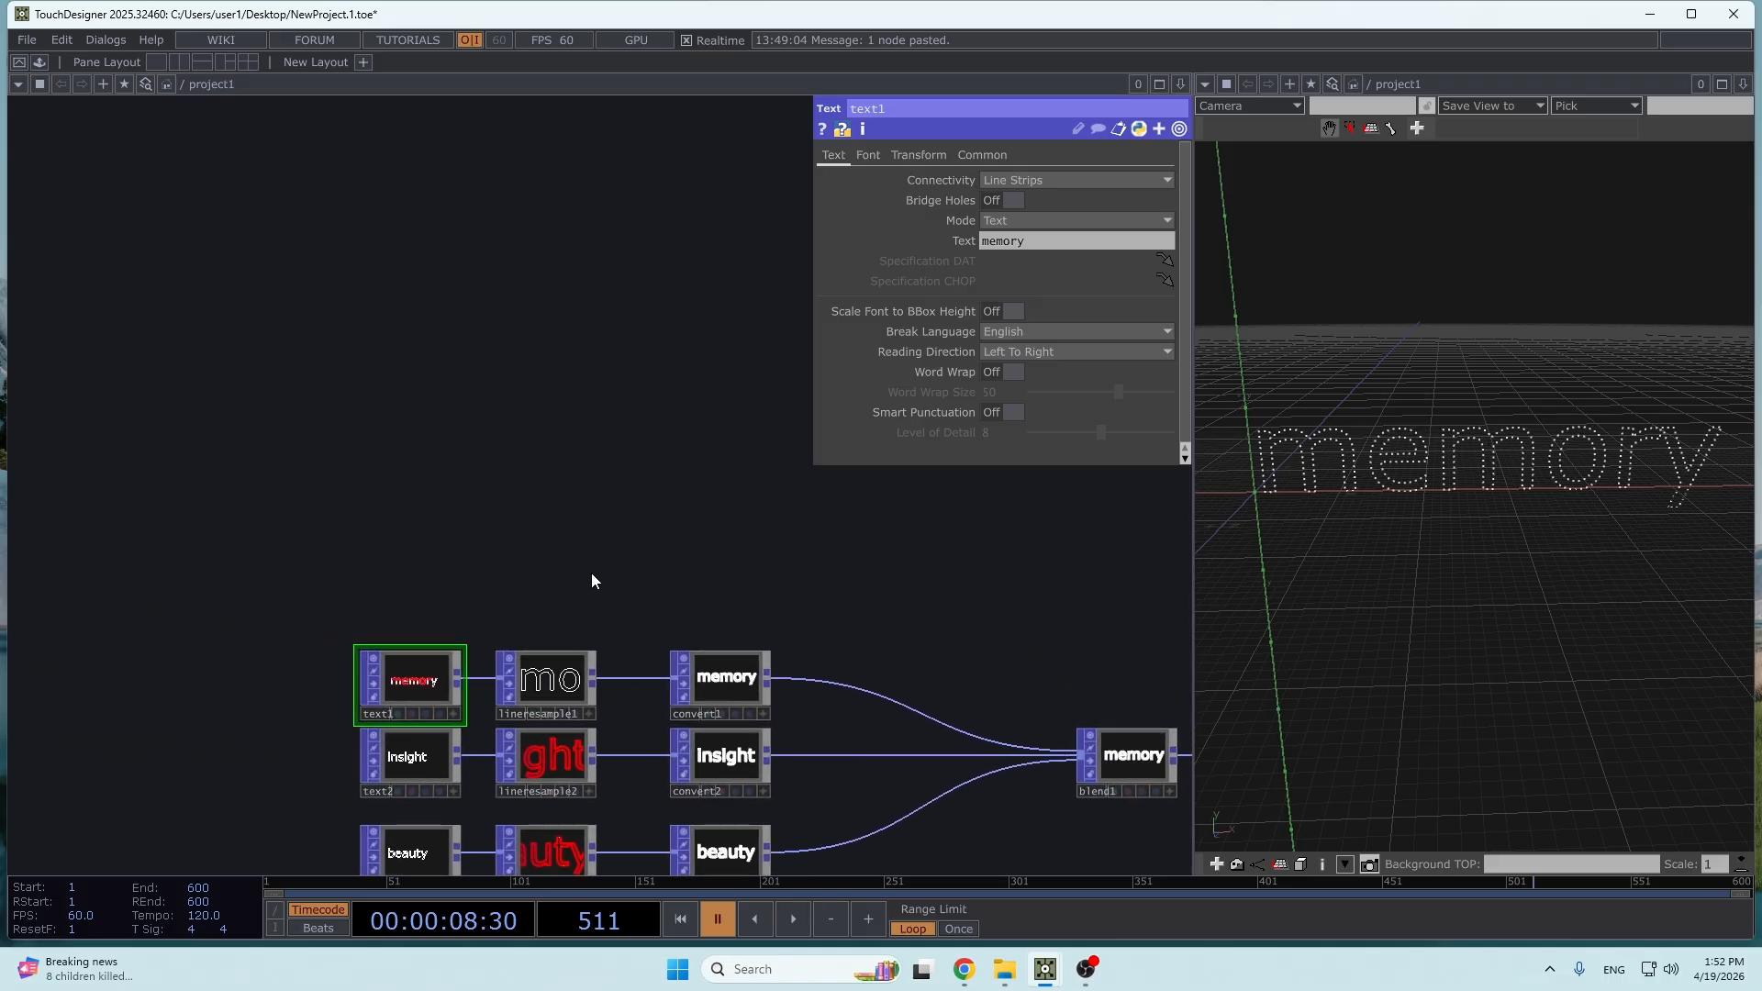
- Add a Constant CHOP in the empty area above the text network
{"action": "key", "text": "Tab"}
{"action": "type", "text": "constan"}
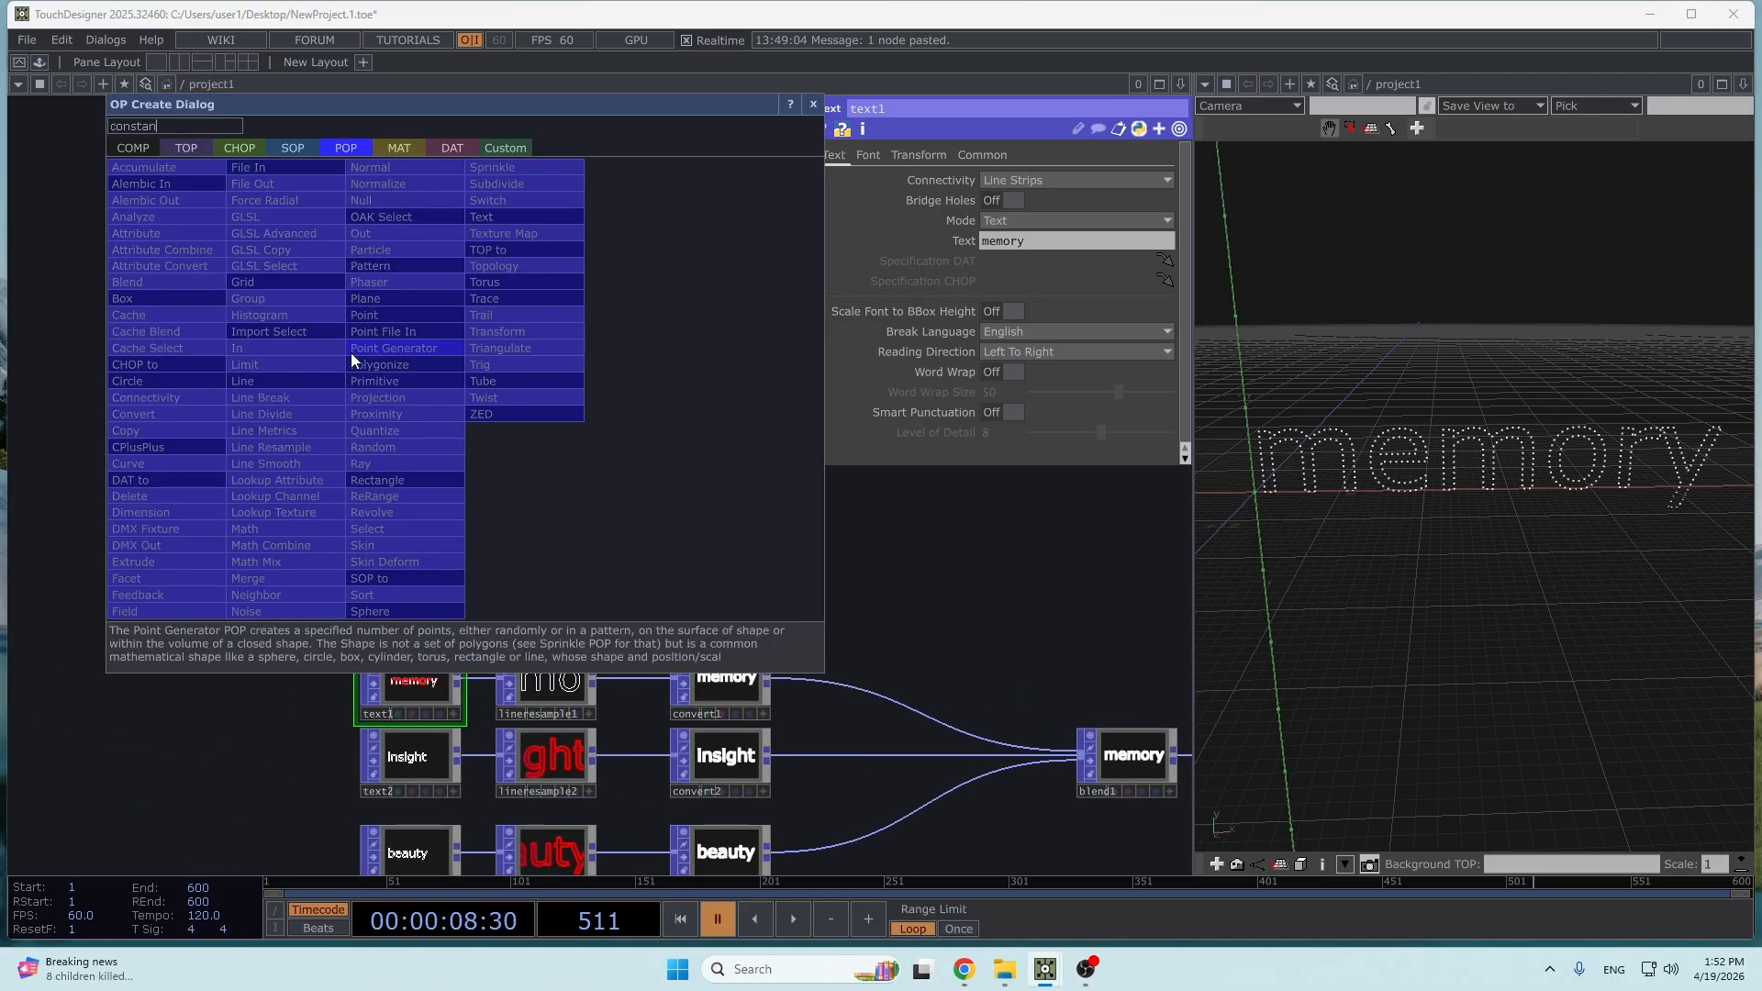
{"action": "type", "text": "t"}
{"action": "left_click", "coordinate": [223, 147]}
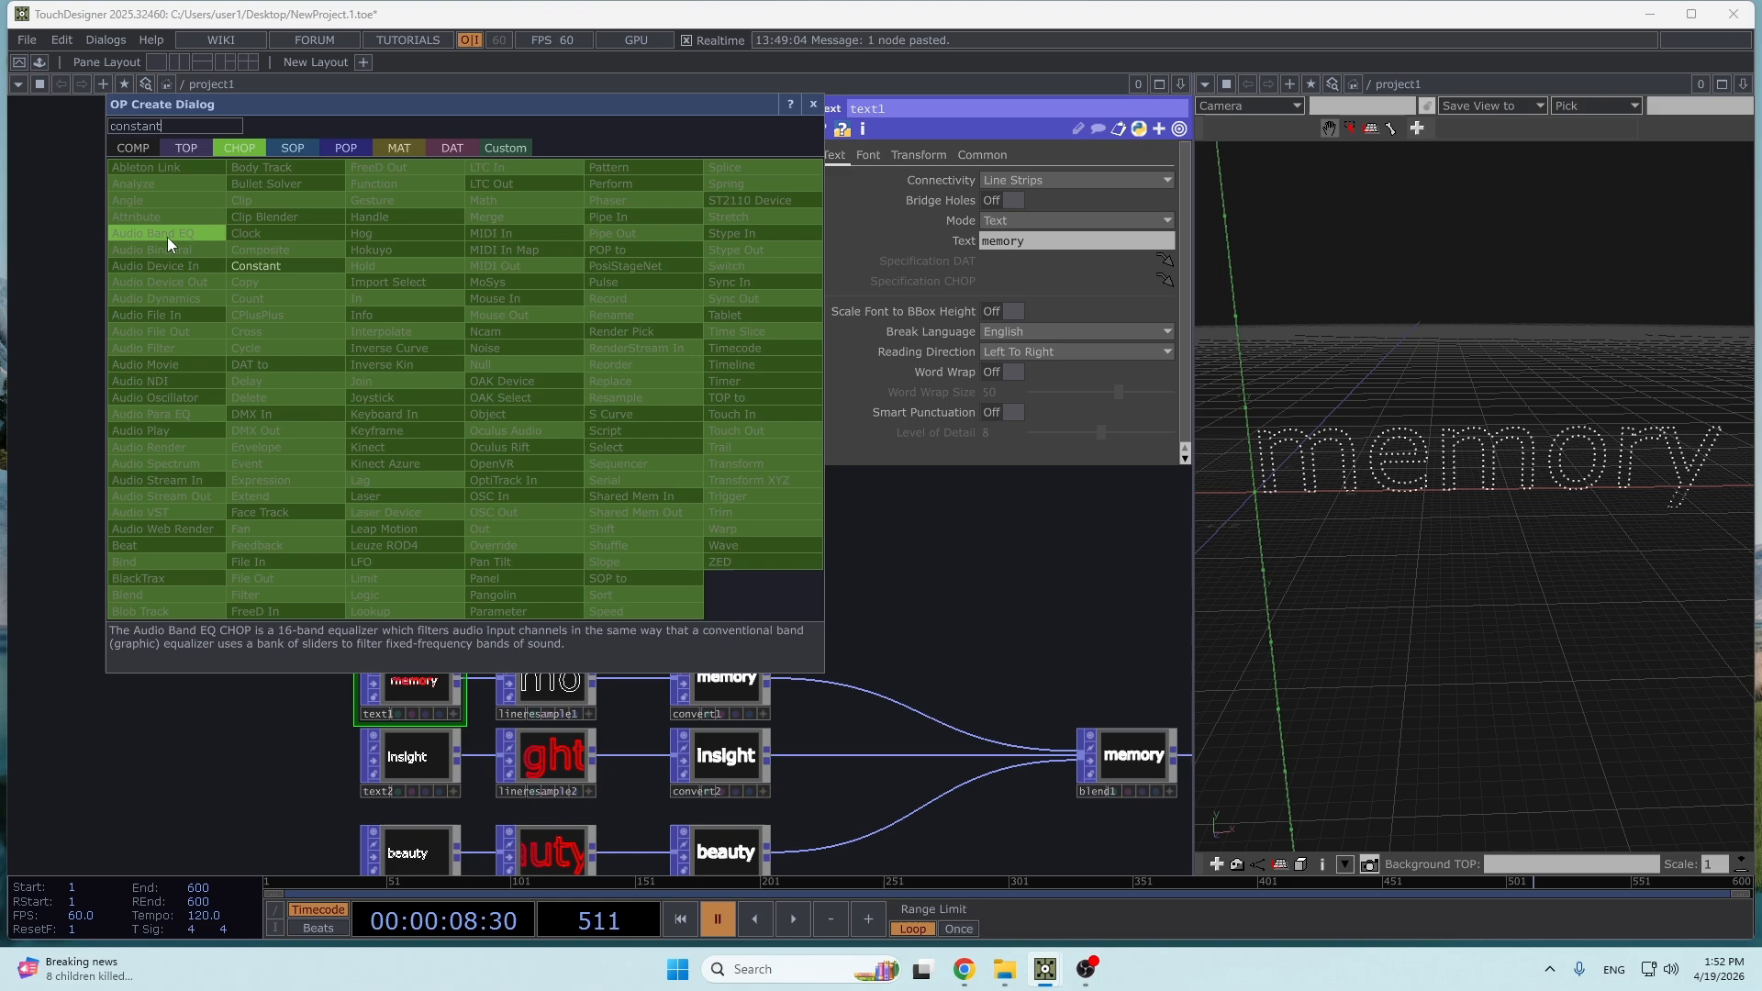
{"action": "left_click", "coordinate": [253, 266]}
{"action": "left_click", "coordinate": [394, 442]}
{"action": "scroll", "coordinate": [470, 392], "scroll_direction": "up", "scroll_amount": 3}
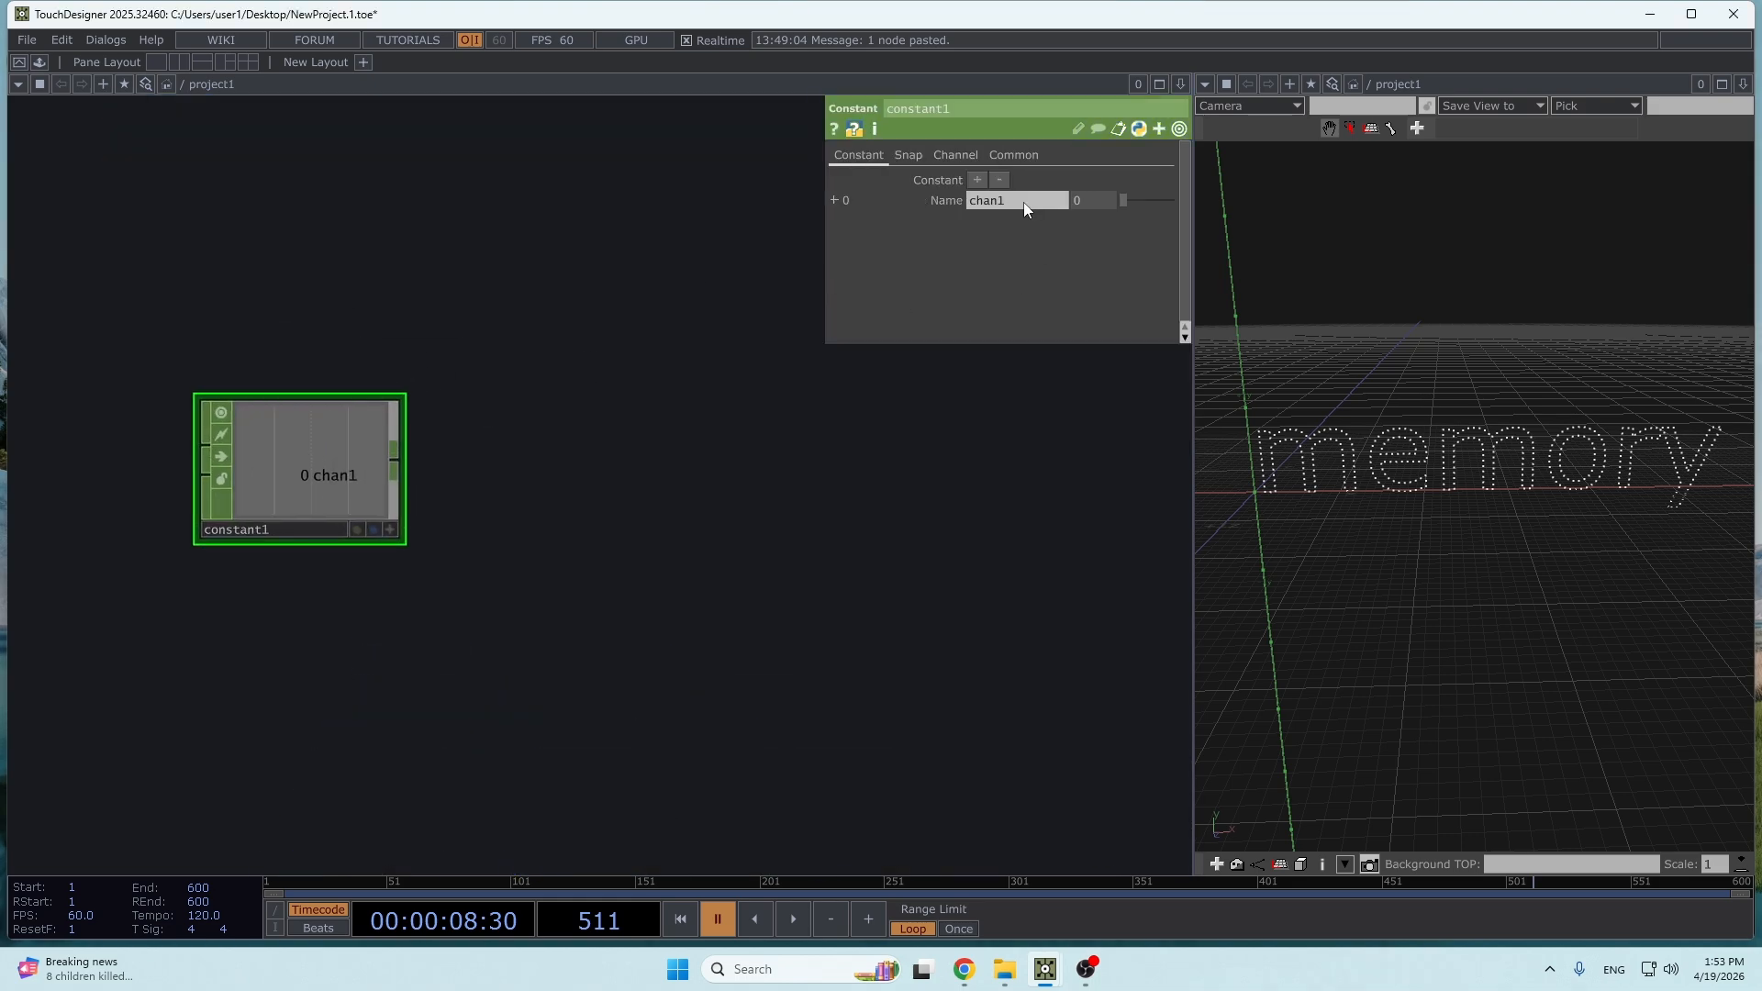
- Name constant1's channel totalPoints, set its value to 2000, and position the CHOP above text1
{"action": "type", "text": "totalPoints"}
{"action": "key", "text": "Return"}
{"action": "scroll", "coordinate": [672, 665], "scroll_direction": "down", "scroll_amount": 3}
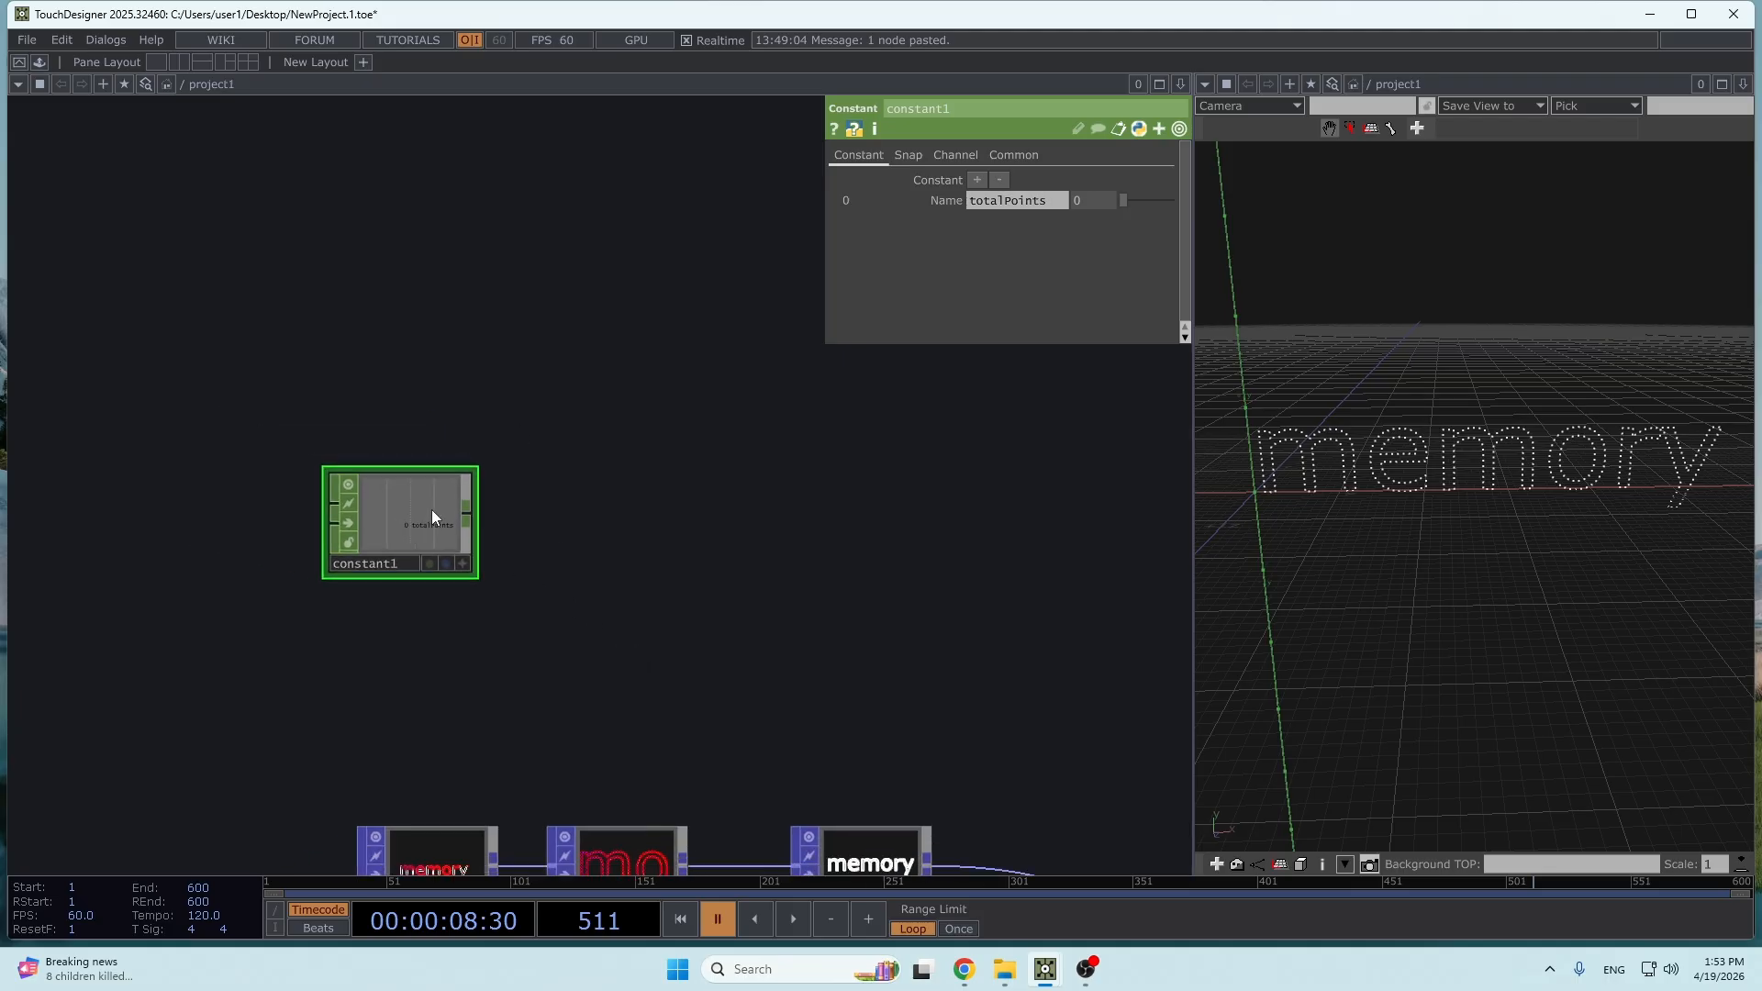
{"action": "left_click_drag", "start_coordinate": [433, 518], "coordinate": [460, 680]}
{"action": "type", "text": "2000"}
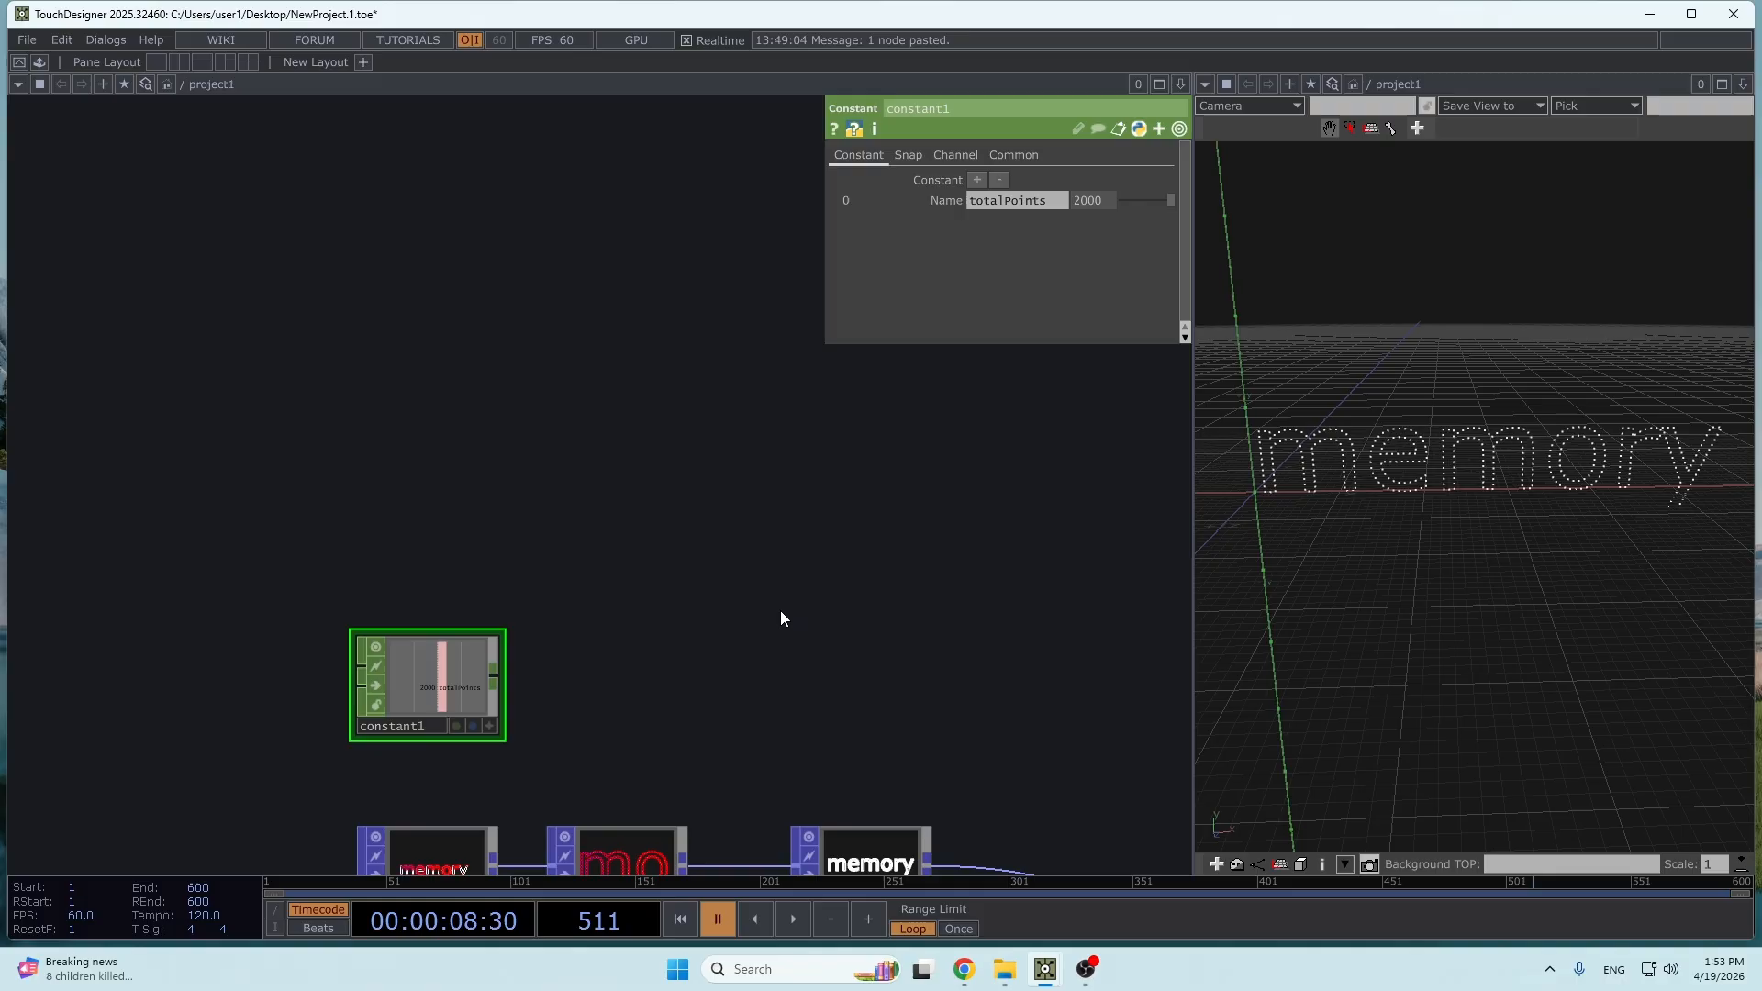
{"action": "scroll", "coordinate": [660, 514], "scroll_direction": "down", "scroll_amount": 3}
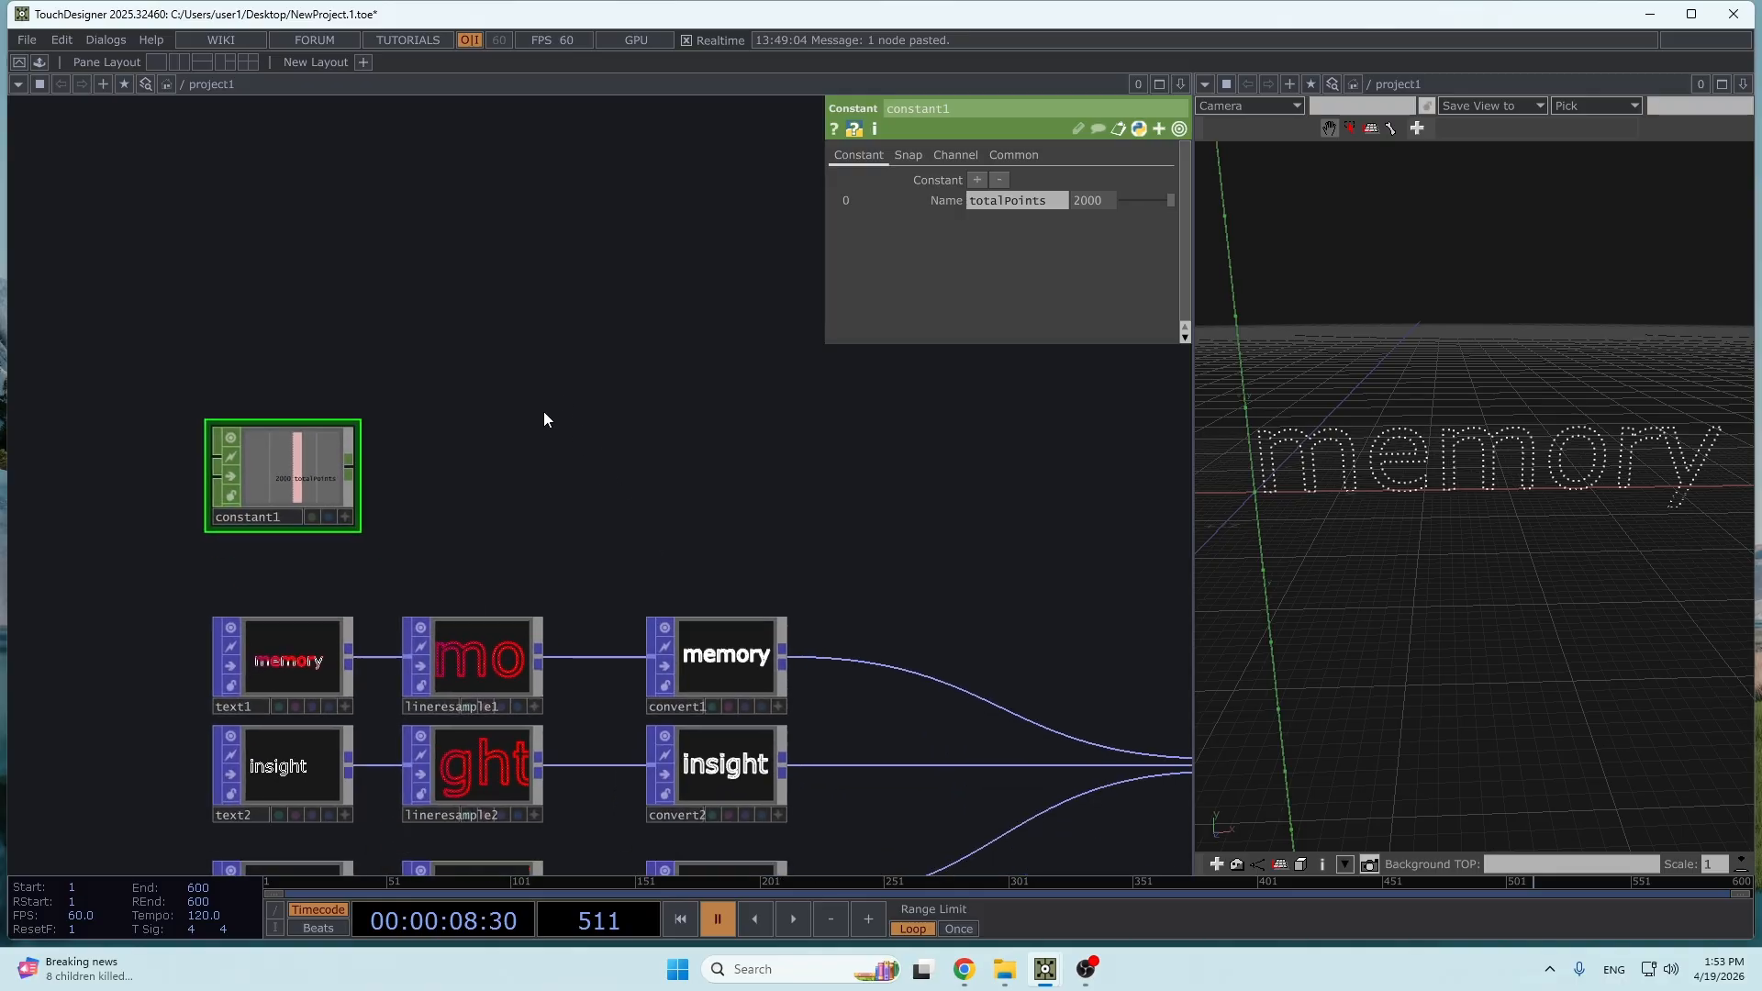
- Add a Null CHOP to the output of constant1 and place it beside that operator
{"action": "scroll", "coordinate": [323, 456], "scroll_direction": "up", "scroll_amount": 2}
{"action": "scroll", "coordinate": [279, 474], "scroll_direction": "down", "scroll_amount": 1}
{"action": "left_click_drag", "start_coordinate": [401, 472], "coordinate": [652, 602]}
{"action": "left_click_drag", "start_coordinate": [527, 536], "coordinate": [592, 398]}
{"action": "left_click", "coordinate": [592, 397]}
{"action": "left_click", "coordinate": [647, 371]}
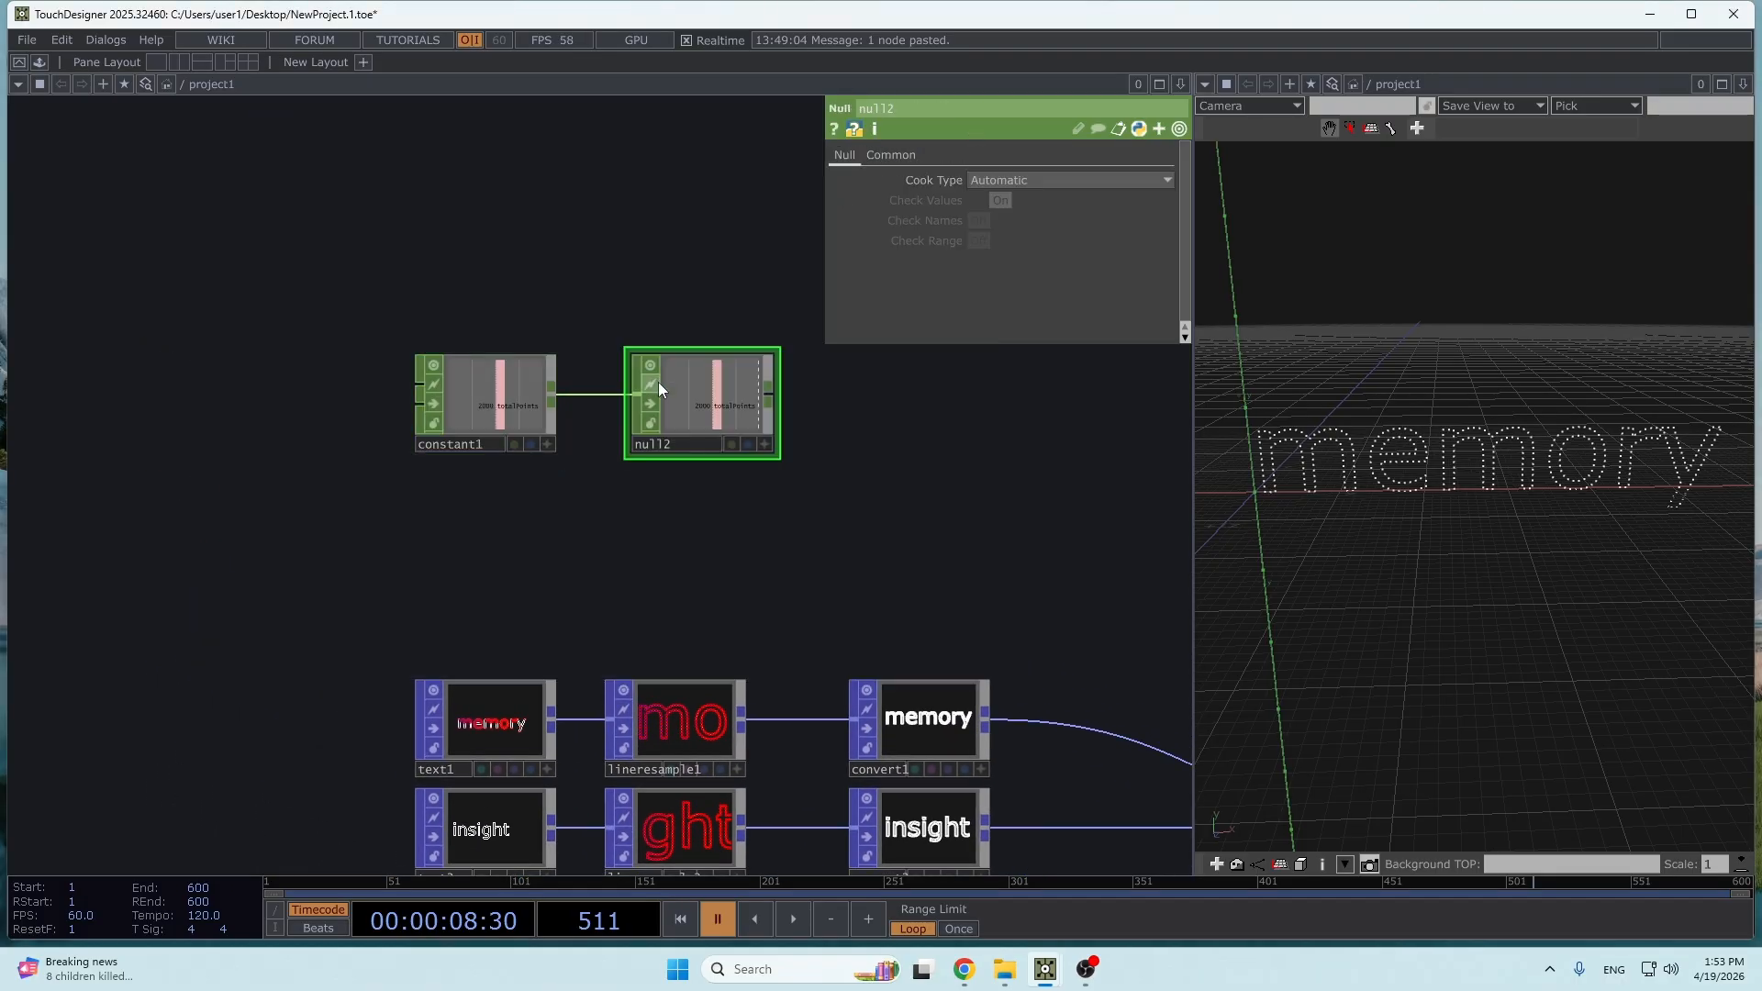
{"action": "left_click", "coordinate": [723, 416]}
{"action": "left_click_drag", "start_coordinate": [716, 562], "coordinate": [402, 341]}
{"action": "scroll", "coordinate": [402, 341], "scroll_direction": "down", "scroll_amount": 3}
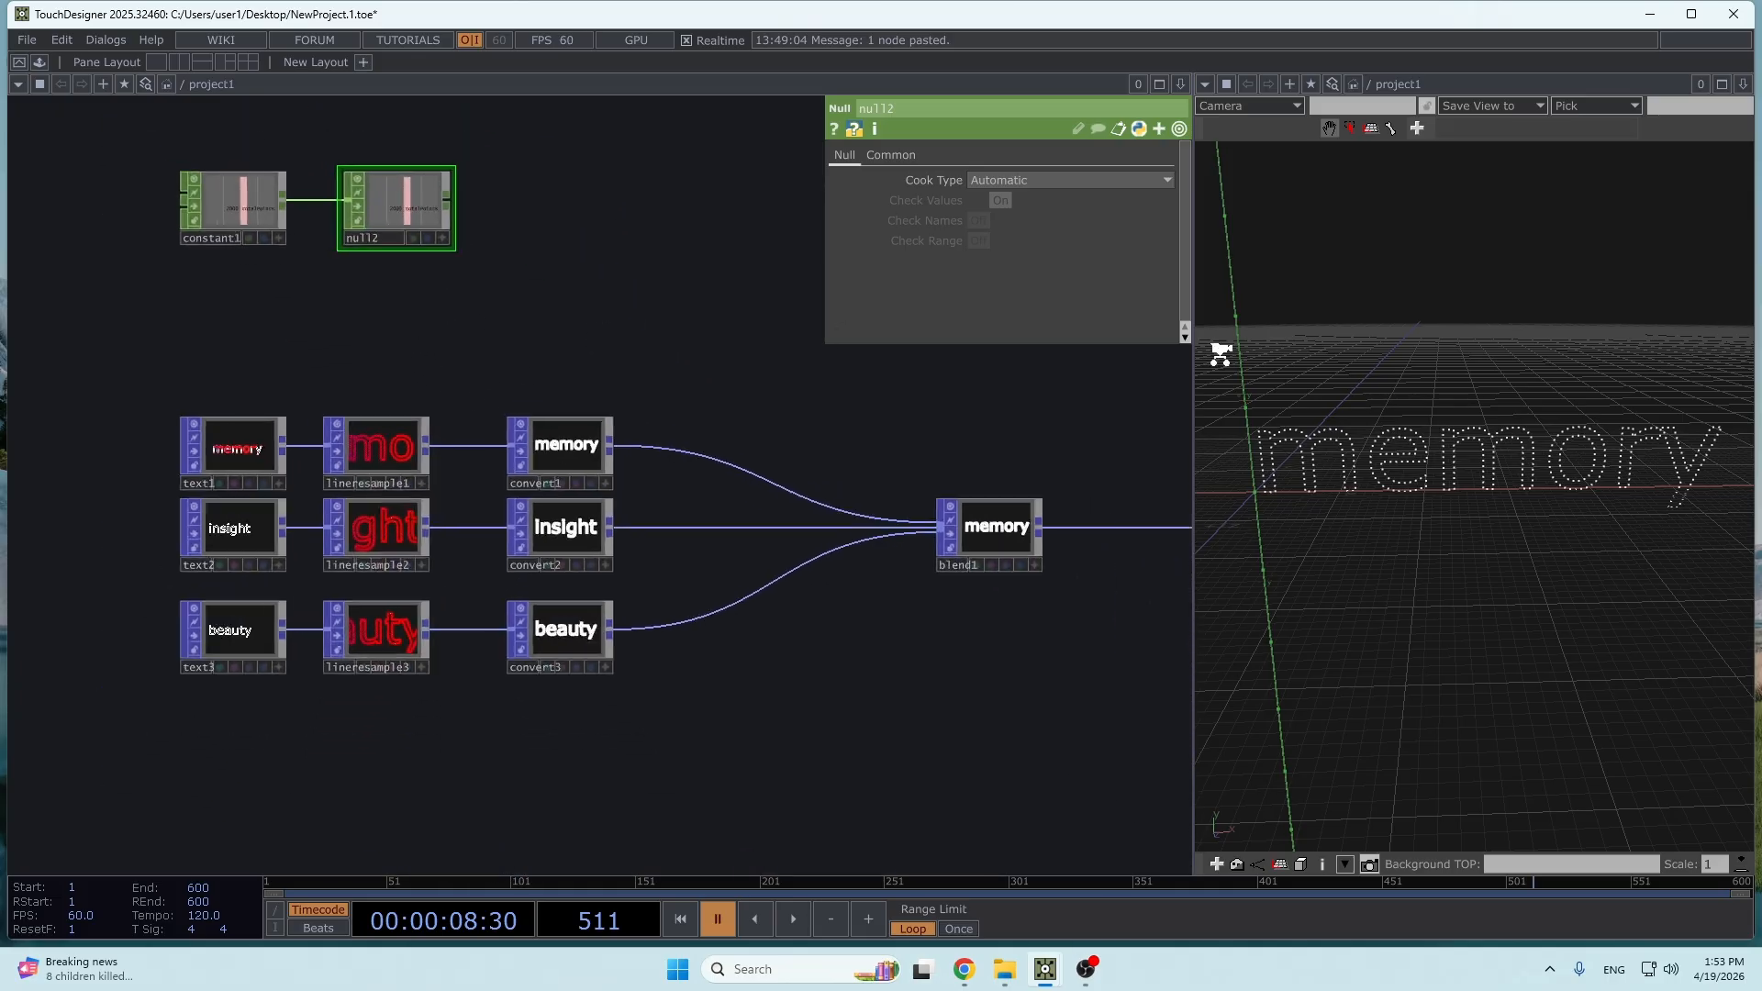
- Examine the letter outlines of text1 up close and the text chains below it
{"action": "scroll", "coordinate": [1289, 425], "scroll_direction": "up", "scroll_amount": 3}
{"action": "scroll", "coordinate": [460, 361], "scroll_direction": "up", "scroll_amount": 10}
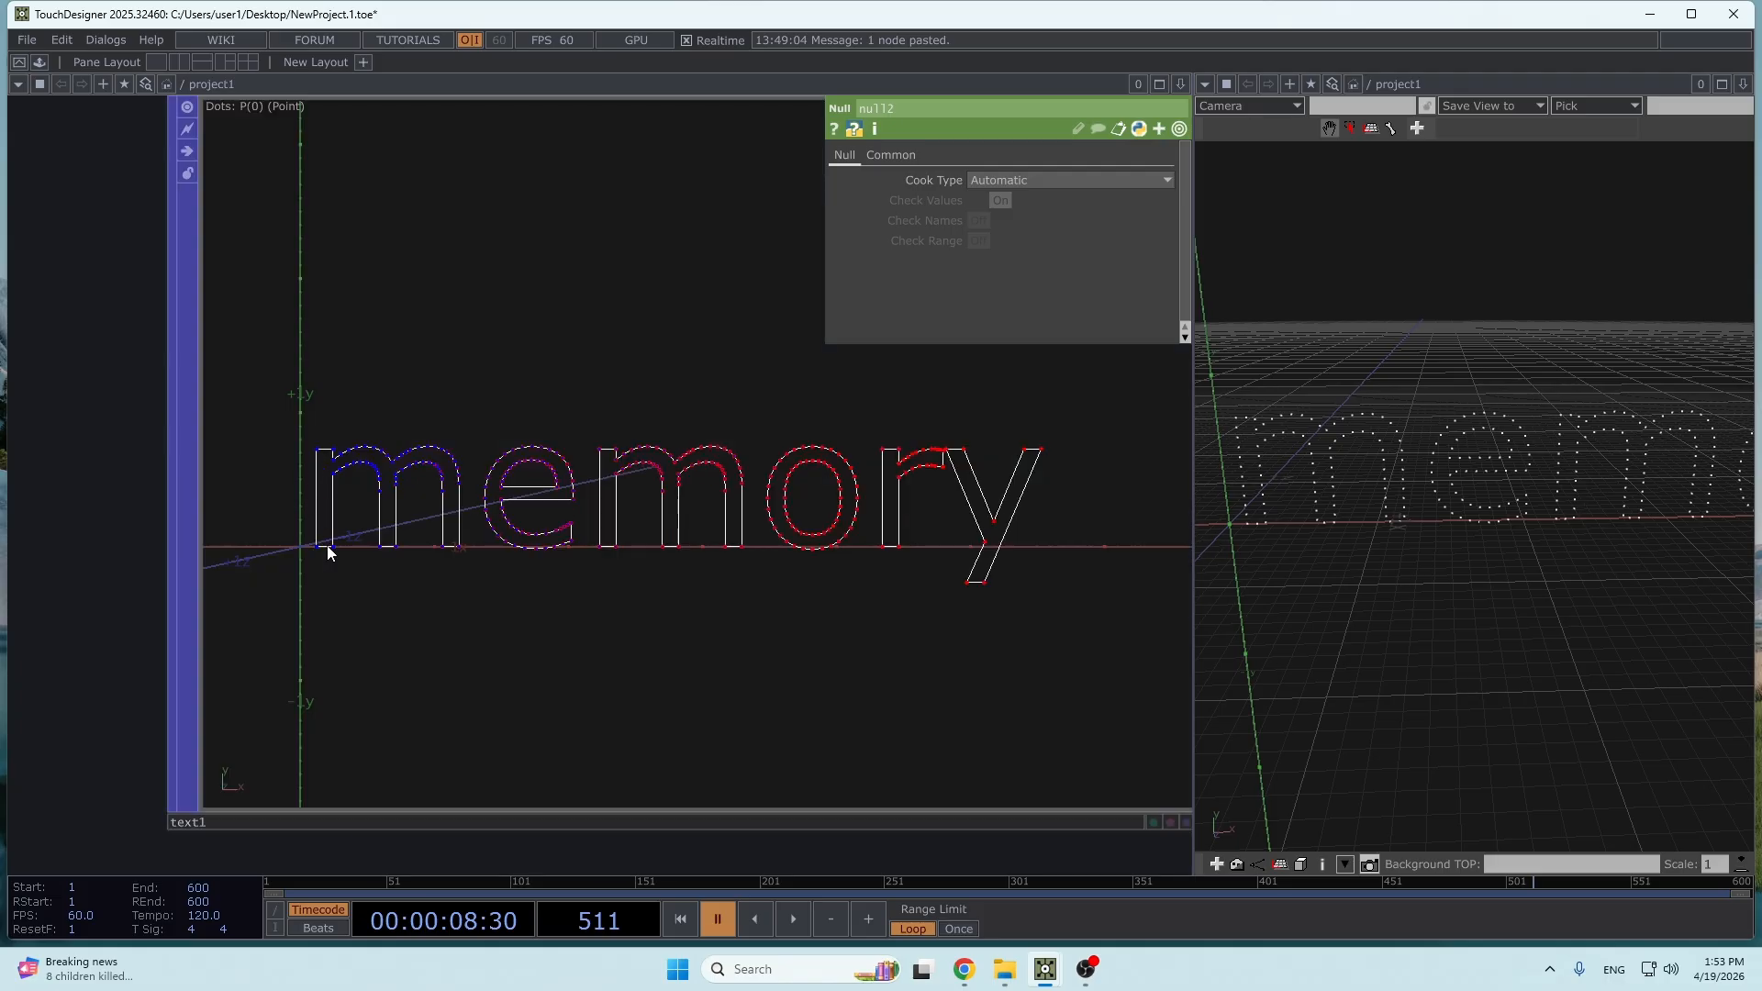
{"action": "scroll", "coordinate": [374, 511], "scroll_direction": "down", "scroll_amount": 10}
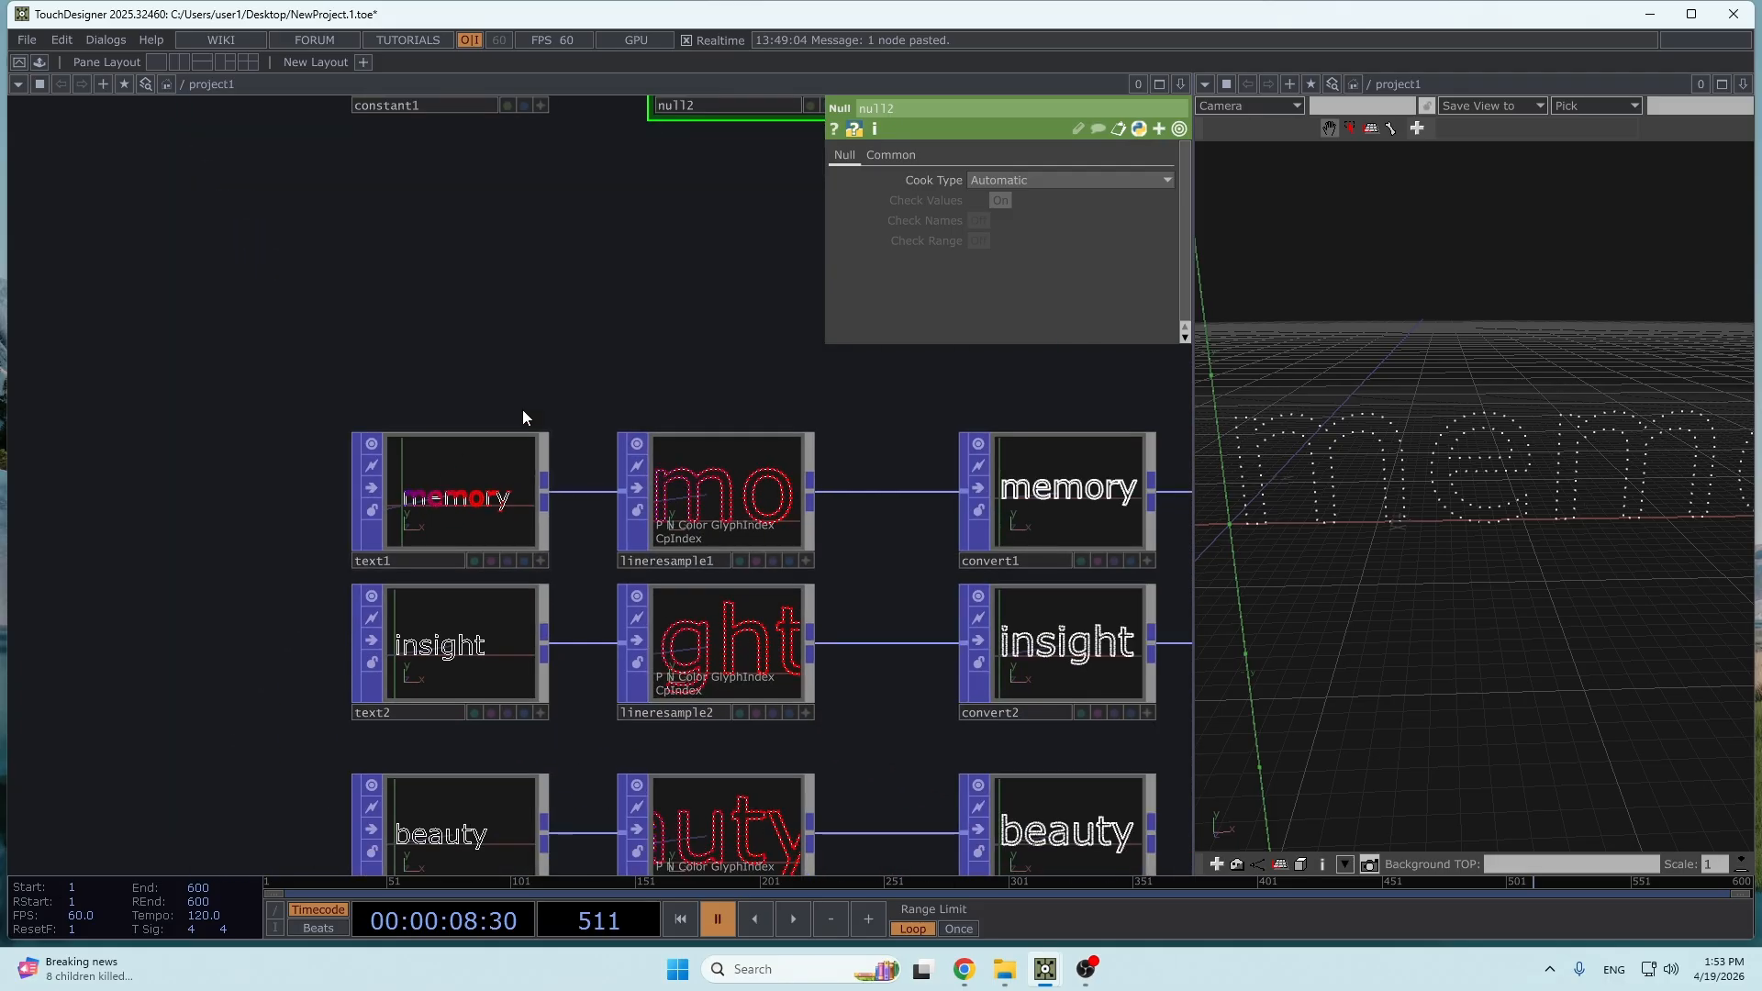
{"action": "scroll", "coordinate": [362, 609], "scroll_direction": "down", "scroll_amount": 3}
{"action": "scroll", "coordinate": [740, 582], "scroll_direction": "up", "scroll_amount": 3}
{"action": "scroll", "coordinate": [673, 527], "scroll_direction": "down", "scroll_amount": 4}
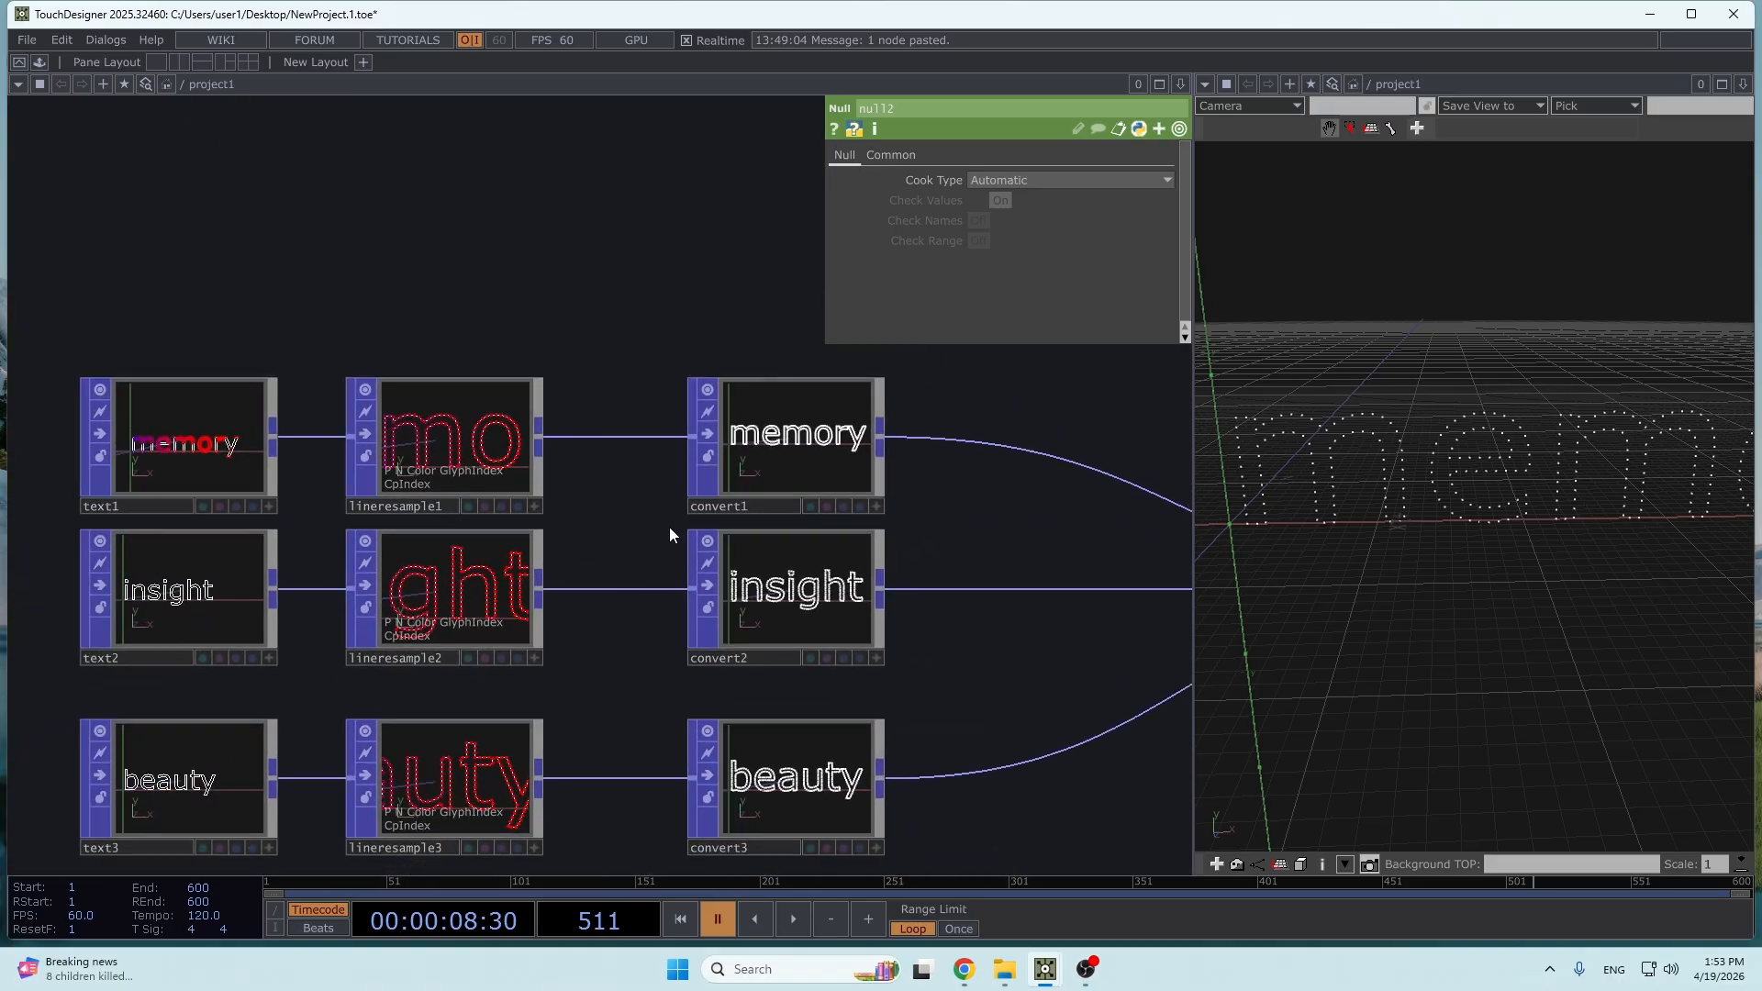
{"action": "left_click_drag", "start_coordinate": [926, 509], "coordinate": [782, 617]}
{"action": "scroll", "coordinate": [683, 439], "scroll_direction": "down", "scroll_amount": 3}
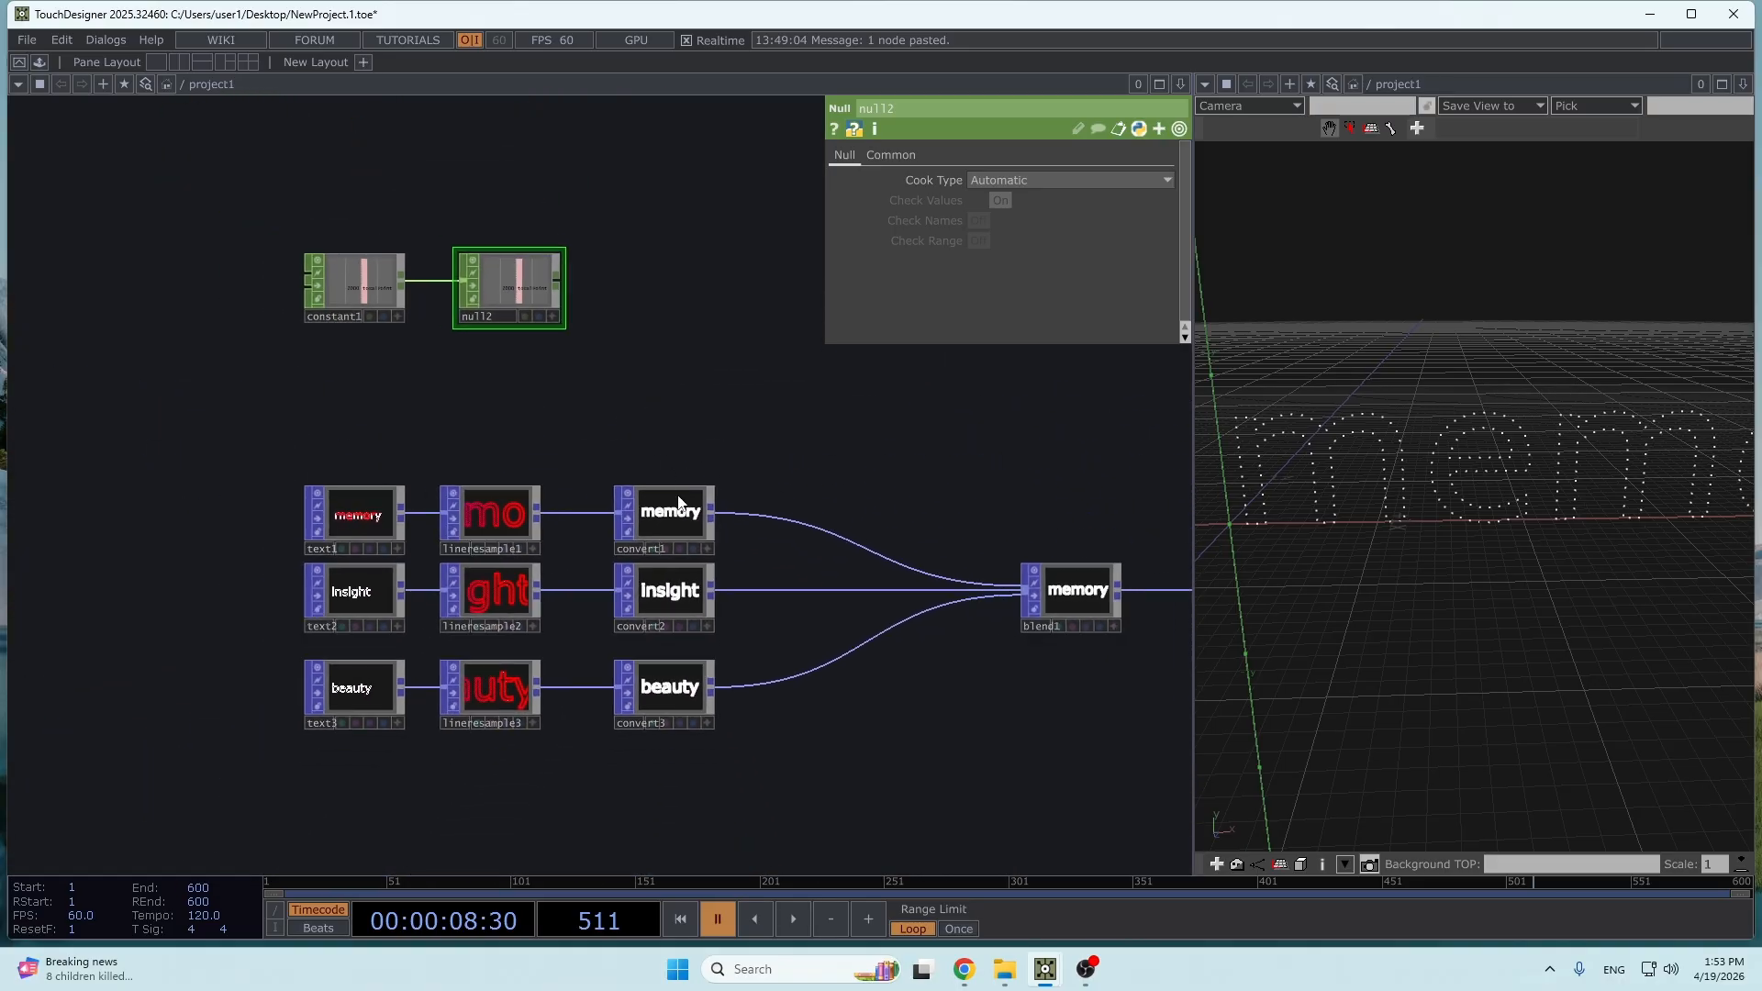
- Select lineresample1, lineresample2 and lineresample3 together and set their resample method to Divisions per Line Strip
{"action": "scroll", "coordinate": [679, 521], "scroll_direction": "up", "scroll_amount": 3}
{"action": "scroll", "coordinate": [679, 521], "scroll_direction": "up", "scroll_amount": 1}
{"action": "left_click", "coordinate": [442, 512]}
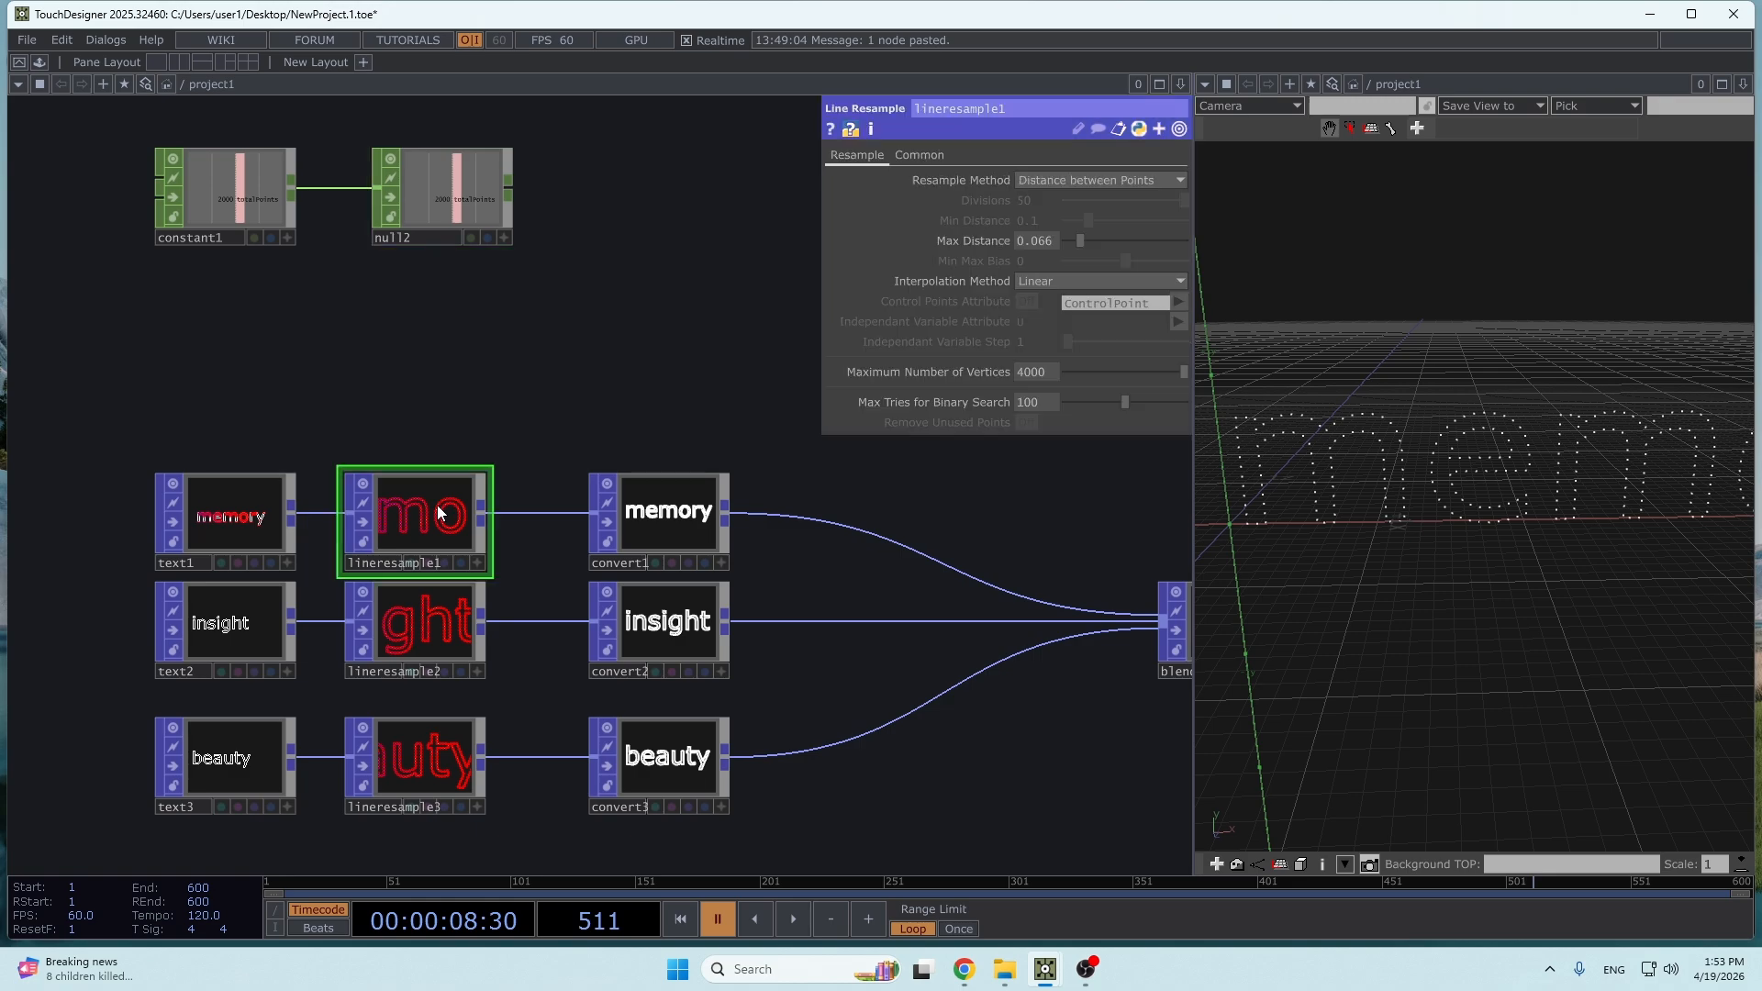
{"action": "left_click_drag", "start_coordinate": [444, 462], "coordinate": [456, 868]}
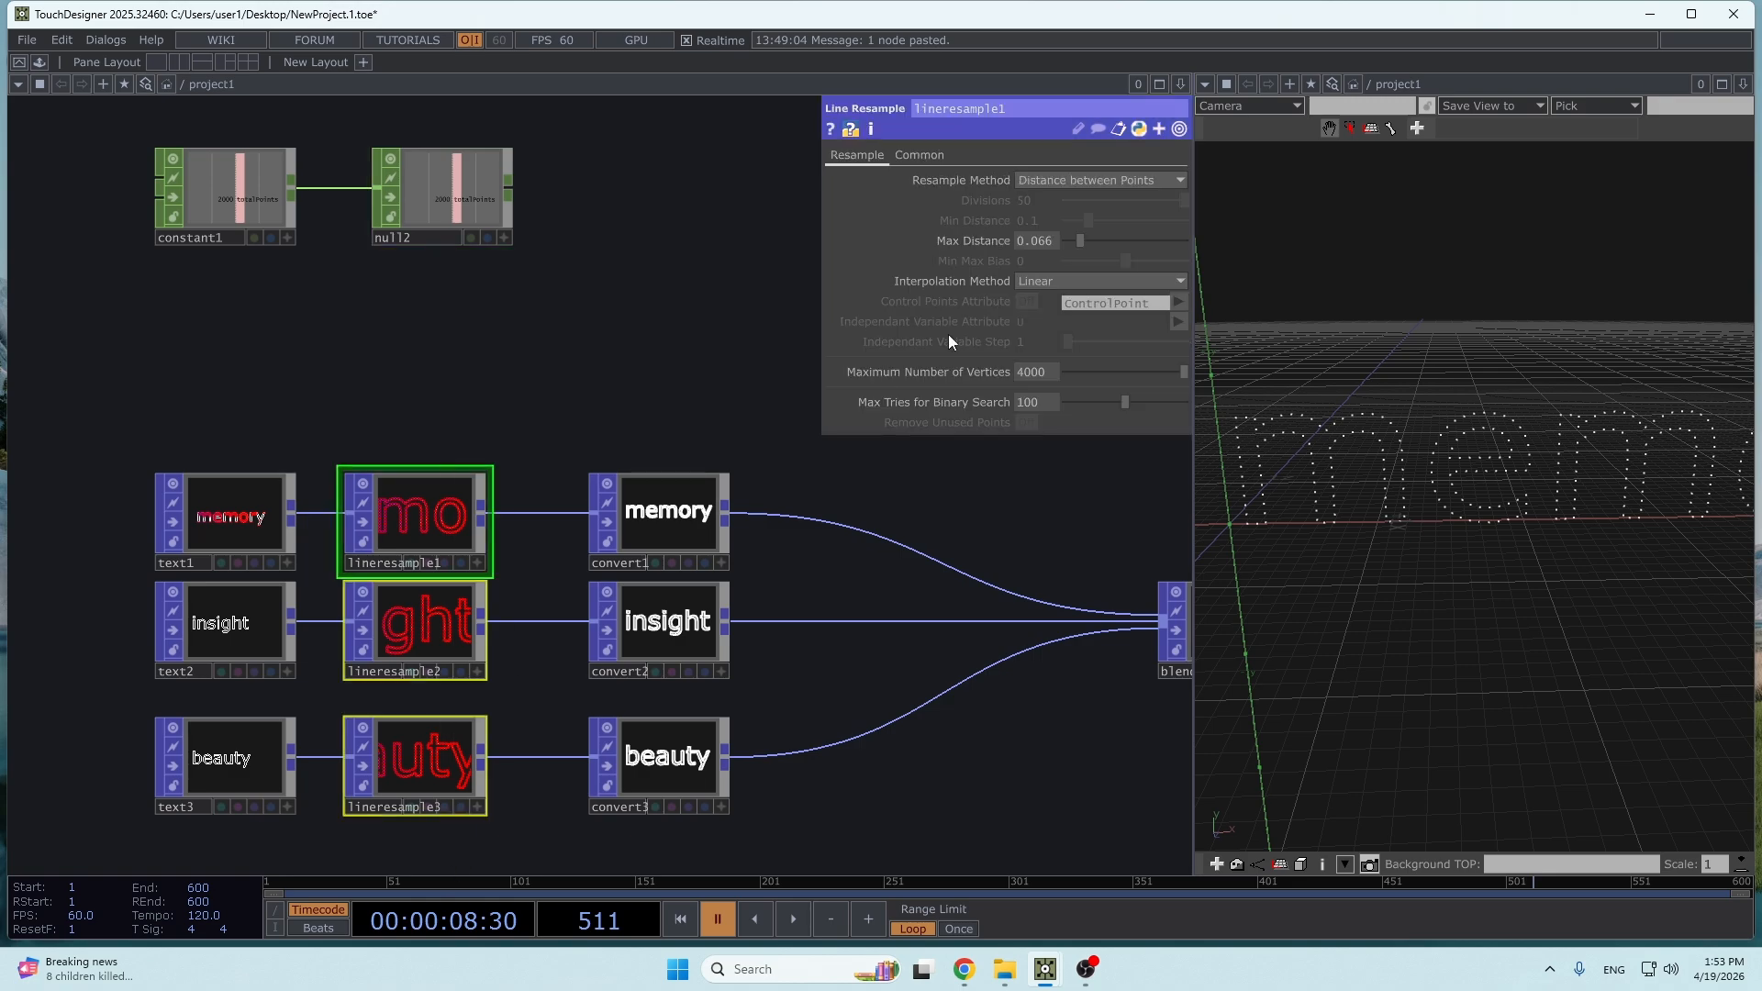
{"action": "left_click", "coordinate": [1092, 179]}
{"action": "left_click", "coordinate": [1087, 217]}
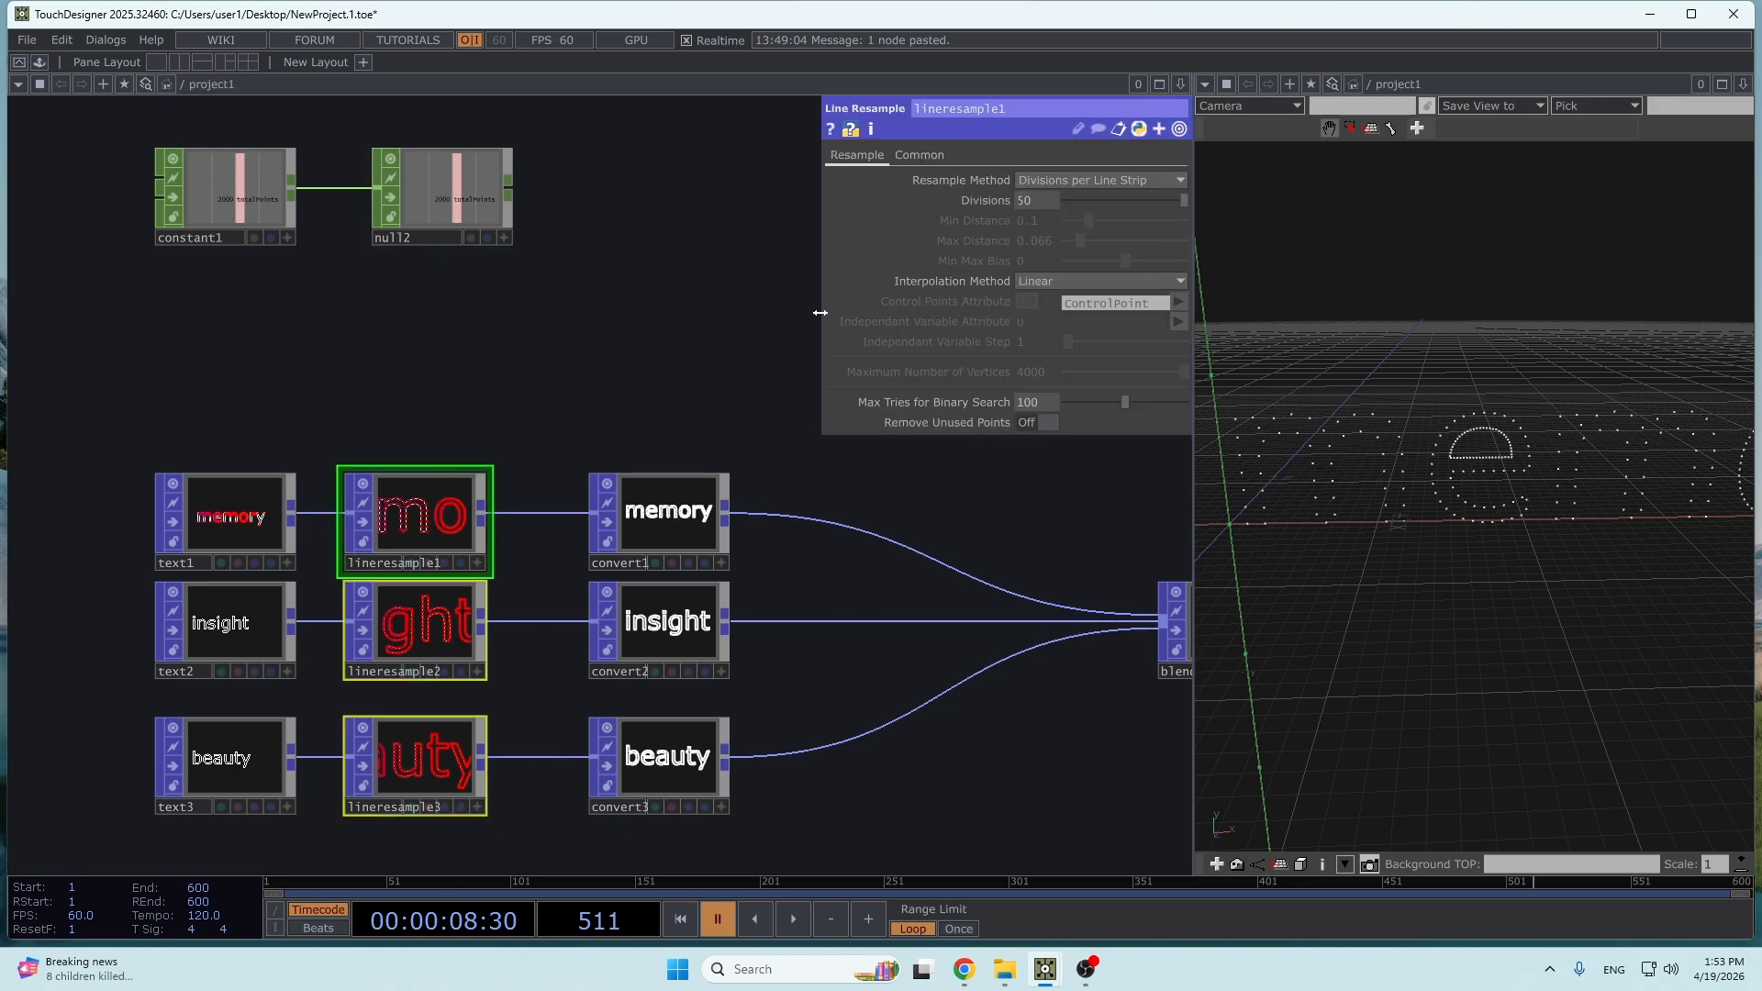
- Set the three Line Resample POPs' Divisions expression to math.floor(op('constant4').par.const0value/me.inputs[0].numPrims(primType='lineStrips'))
{"action": "right_click_drag", "start_coordinate": [1581, 457], "coordinate": [1486, 441]}
{"action": "scroll", "coordinate": [1483, 453], "scroll_direction": "down", "scroll_amount": 4}
{"action": "scroll", "coordinate": [1467, 427], "scroll_direction": "down", "scroll_amount": 2}
{"action": "left_click", "coordinate": [729, 200]}
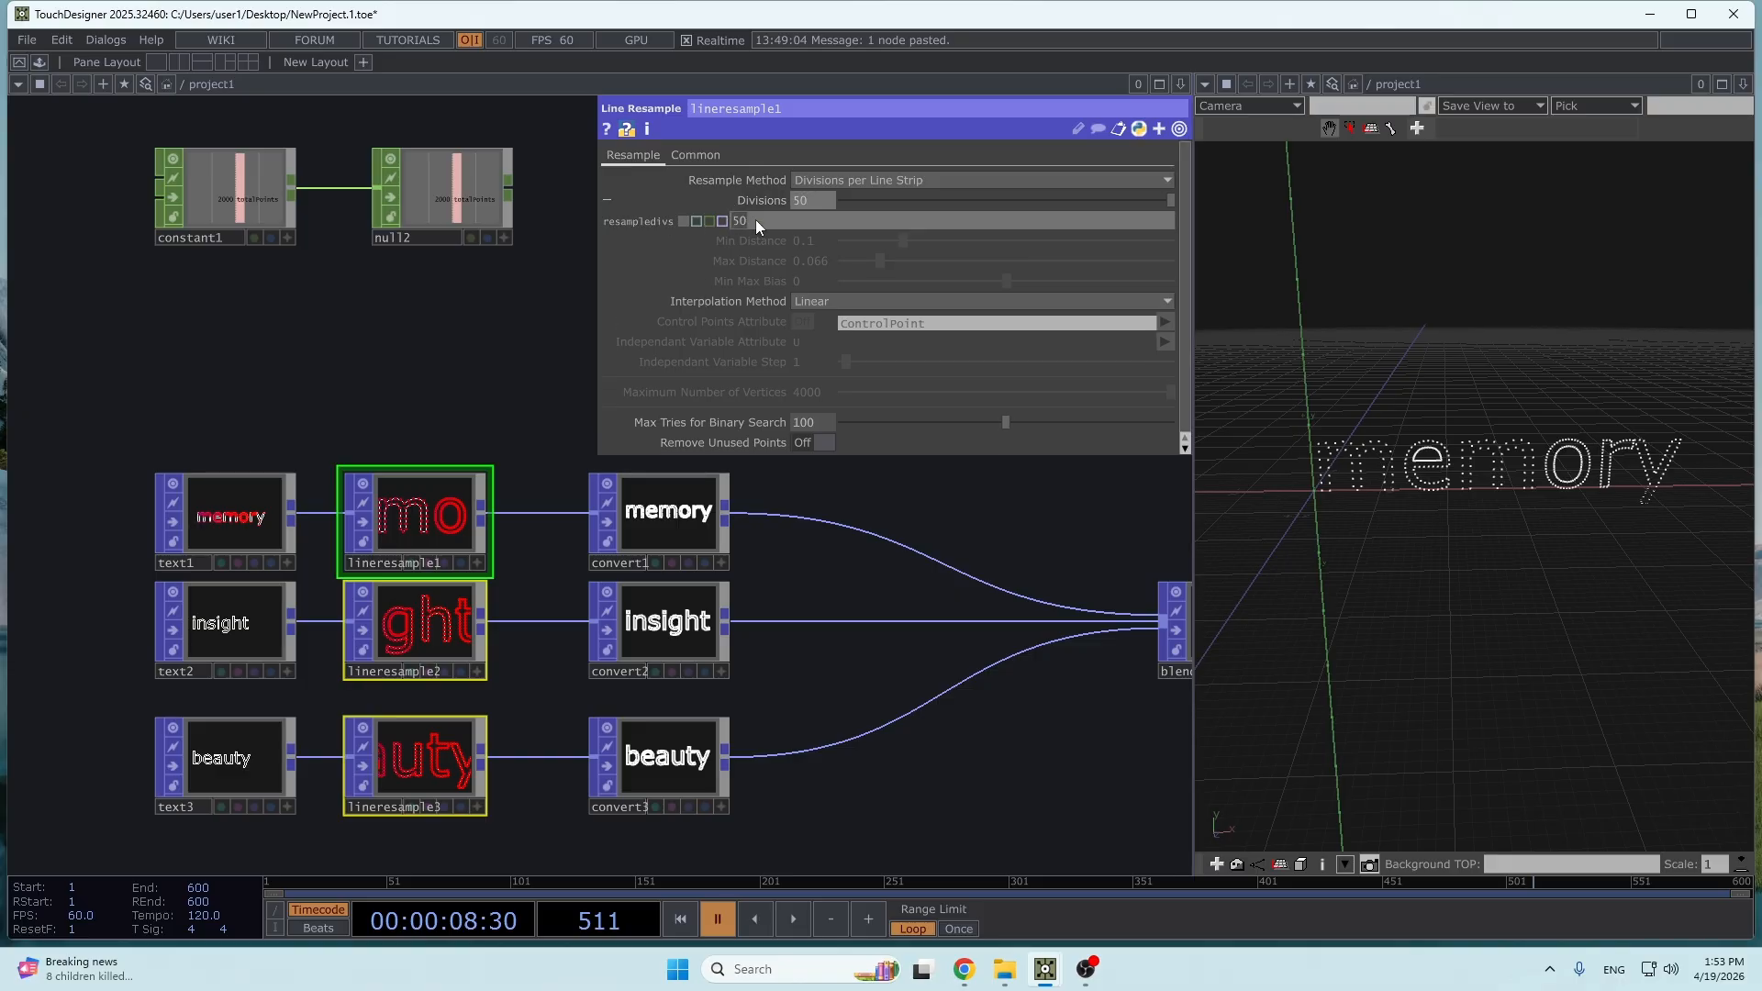
{"action": "left_click", "coordinate": [743, 221]}
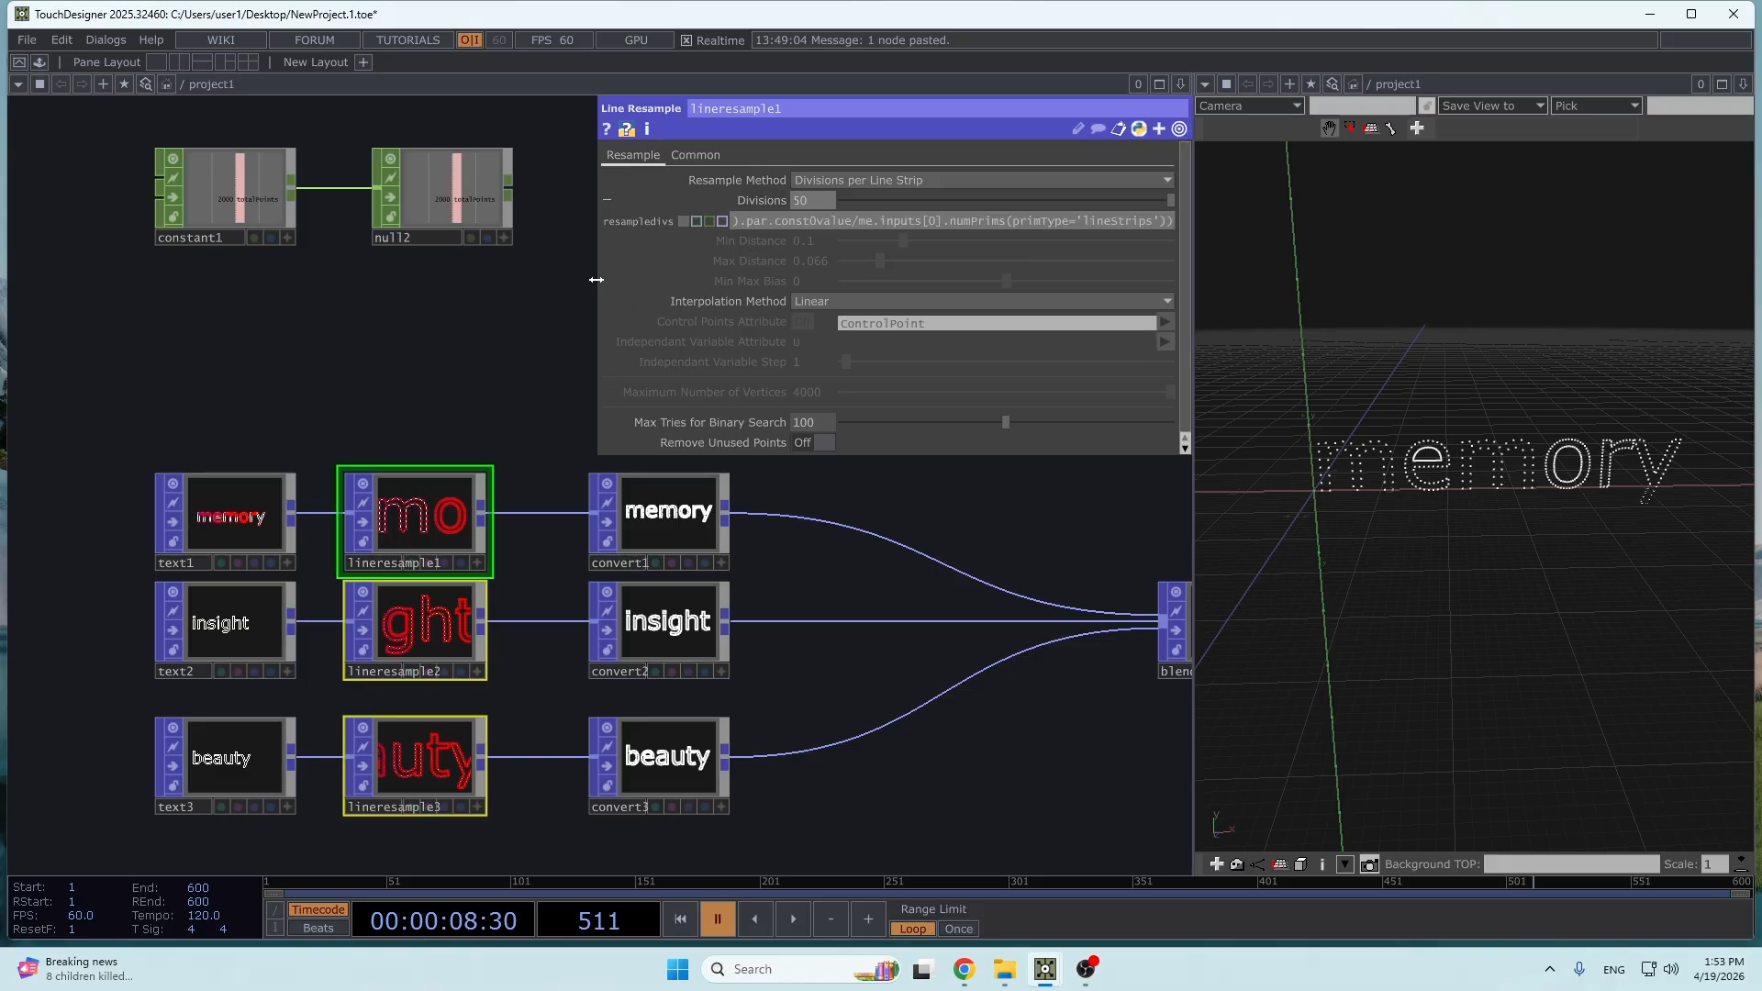
{"action": "left_click_drag", "start_coordinate": [595, 279], "coordinate": [434, 279]}
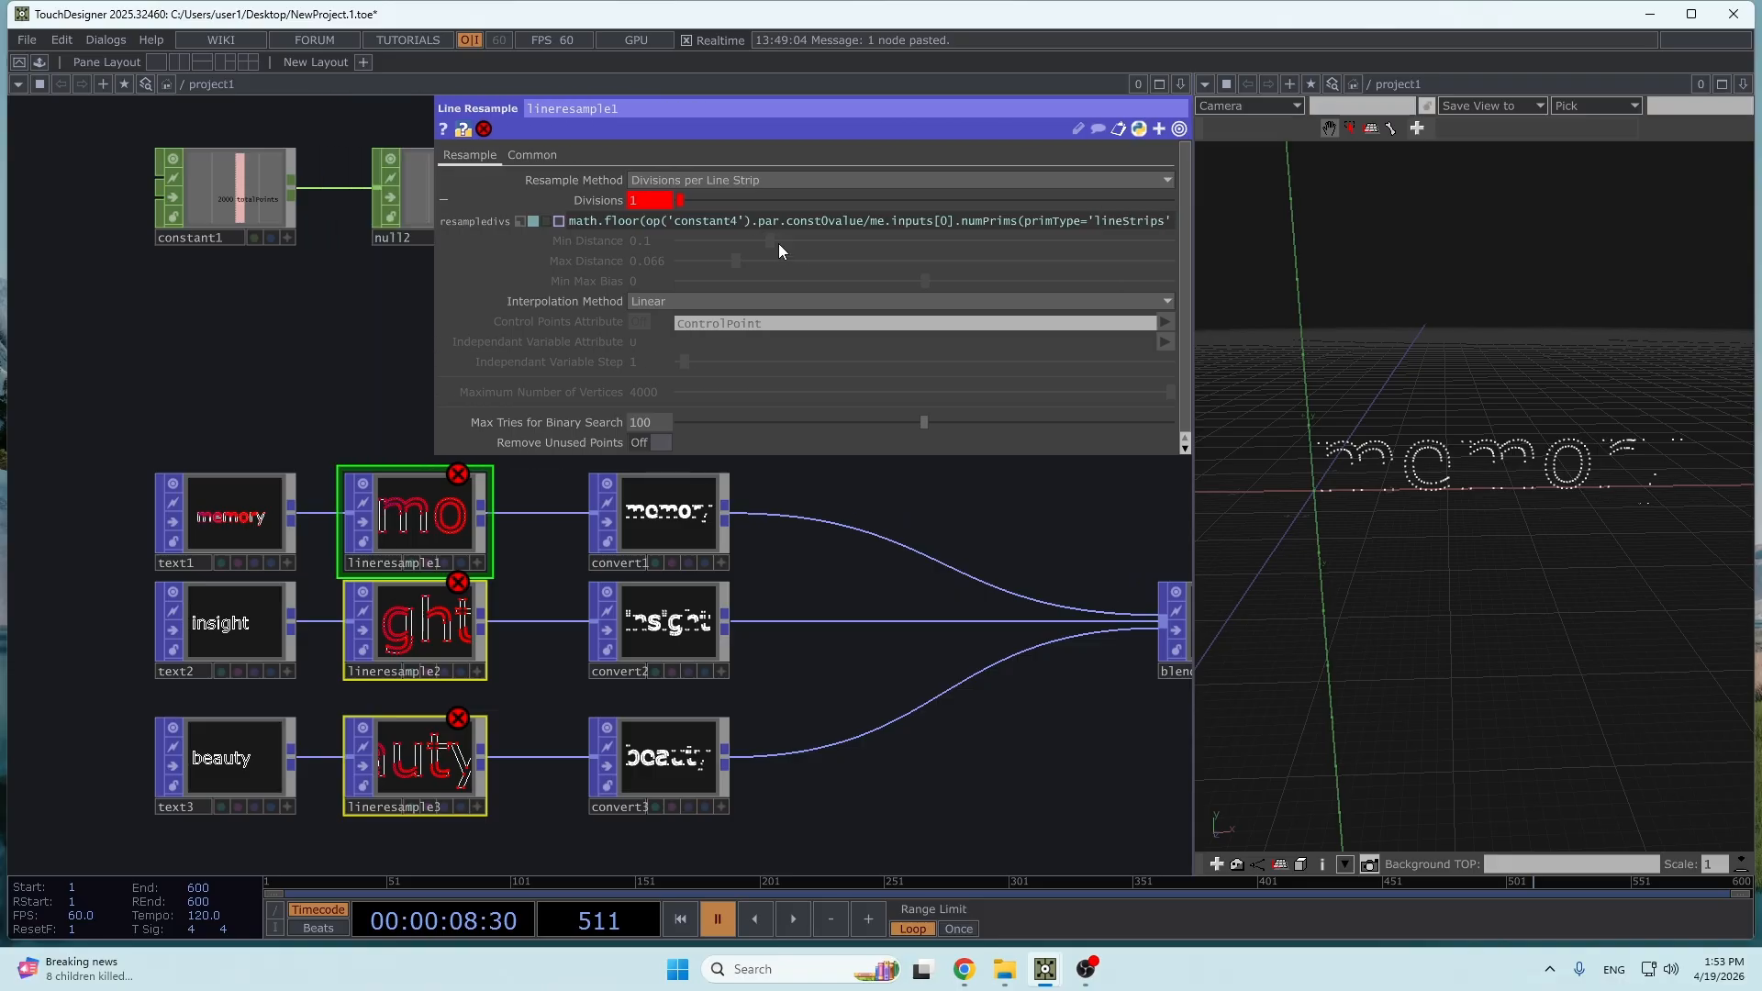
- Change the operator referenced in the shared Divisions expression to constant1
{"action": "left_click_drag", "start_coordinate": [227, 394], "coordinate": [95, 499]}
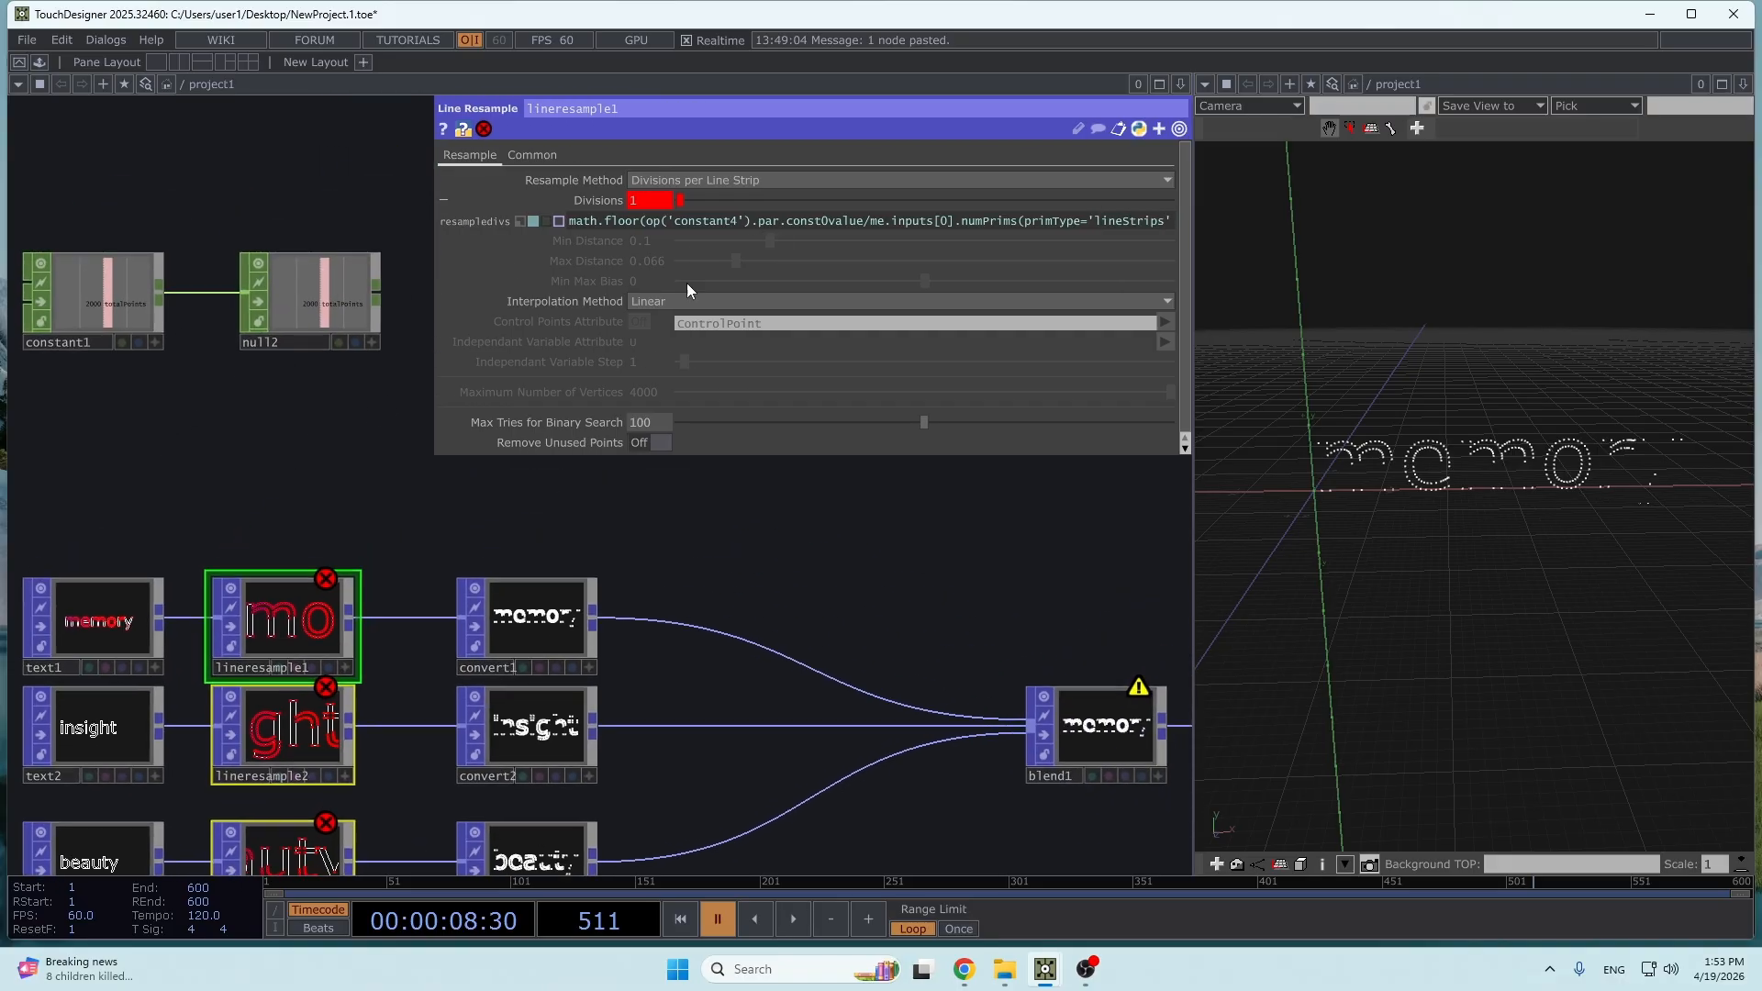
{"action": "left_click", "coordinate": [733, 222]}
{"action": "key", "text": "BackSpace"}
{"action": "type", "text": "1"}
{"action": "key", "text": "Return"}
{"action": "left_click_drag", "start_coordinate": [268, 486], "coordinate": [292, 413]}
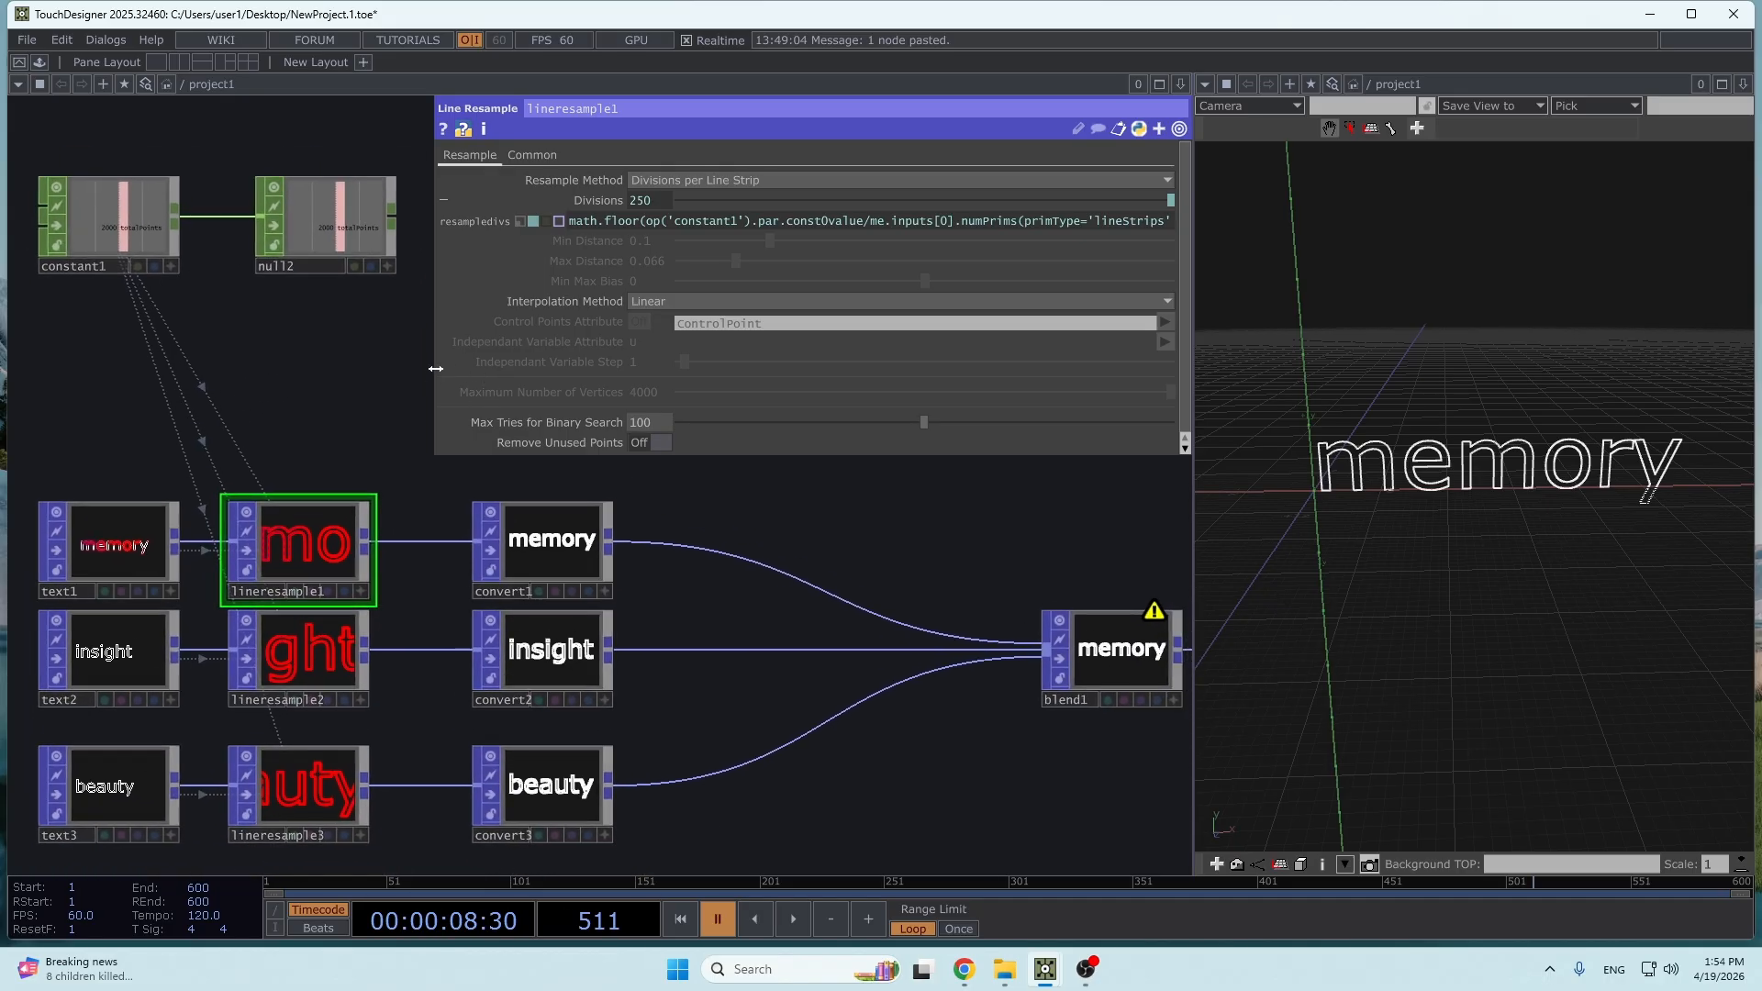
- Review the full Divisions expression, including its constant1 reference and the line strip count of the input
{"action": "left_click_drag", "start_coordinate": [436, 368], "coordinate": [371, 368]}
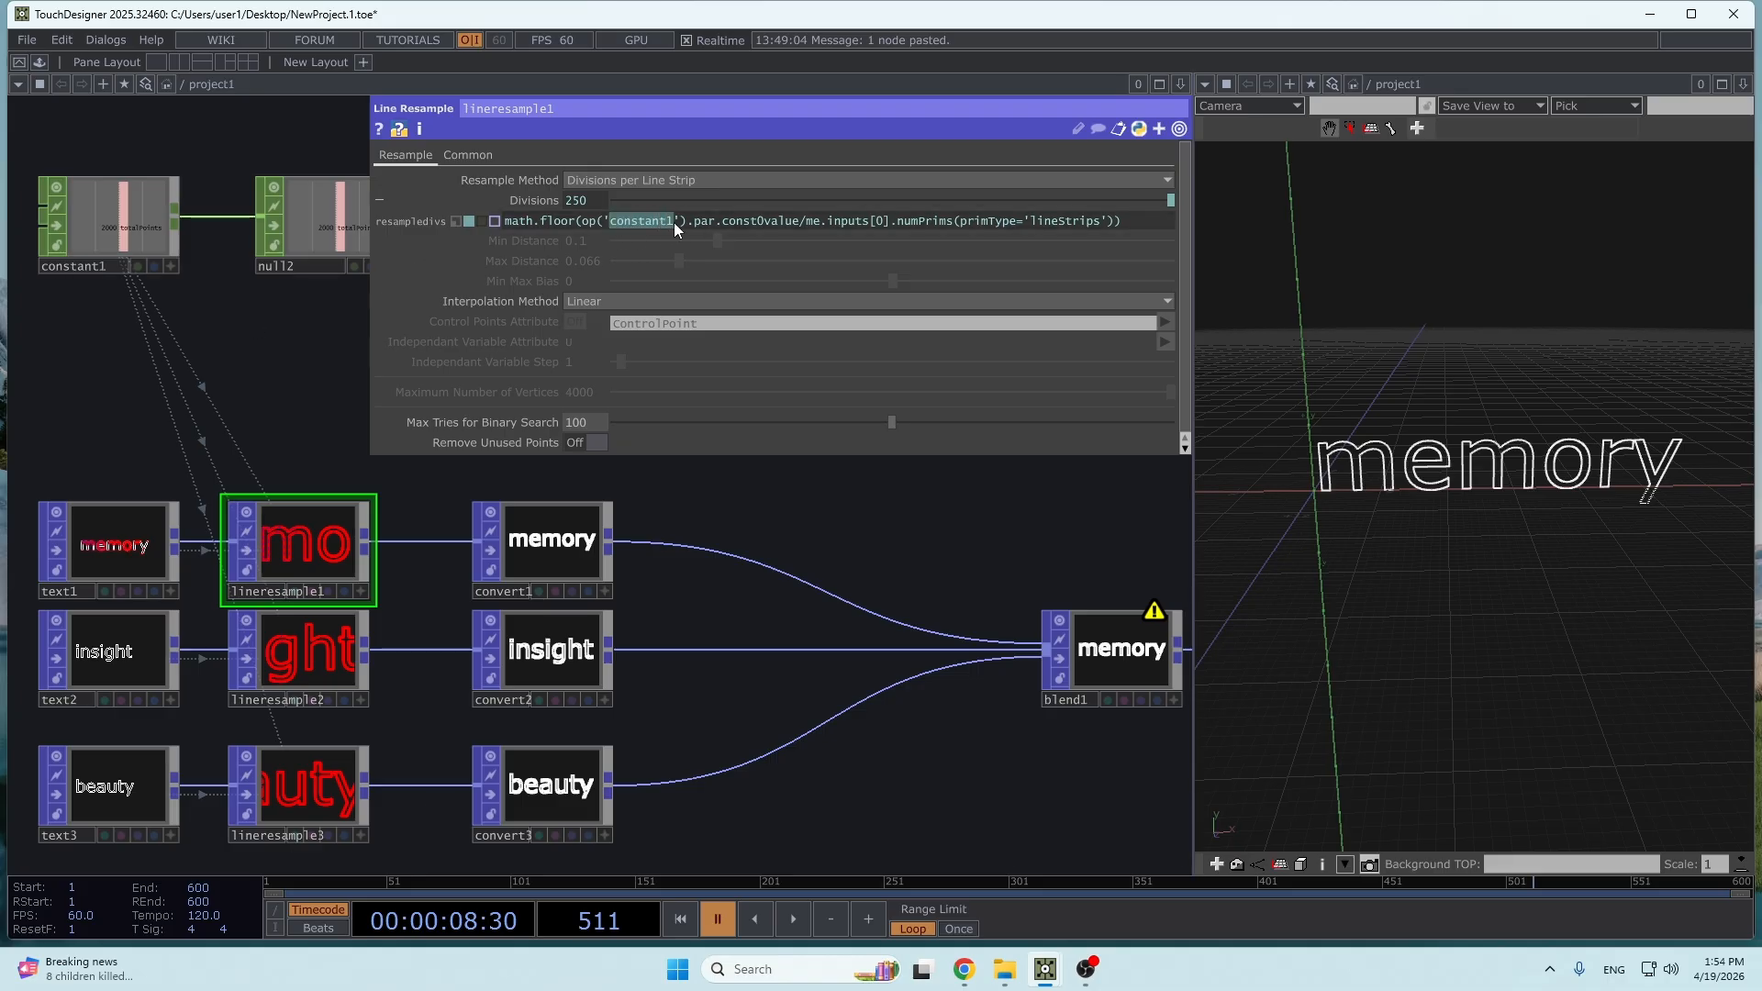
{"action": "left_click_drag", "start_coordinate": [806, 221], "coordinate": [1119, 235]}
{"action": "left_click_drag", "start_coordinate": [449, 564], "coordinate": [459, 554]}
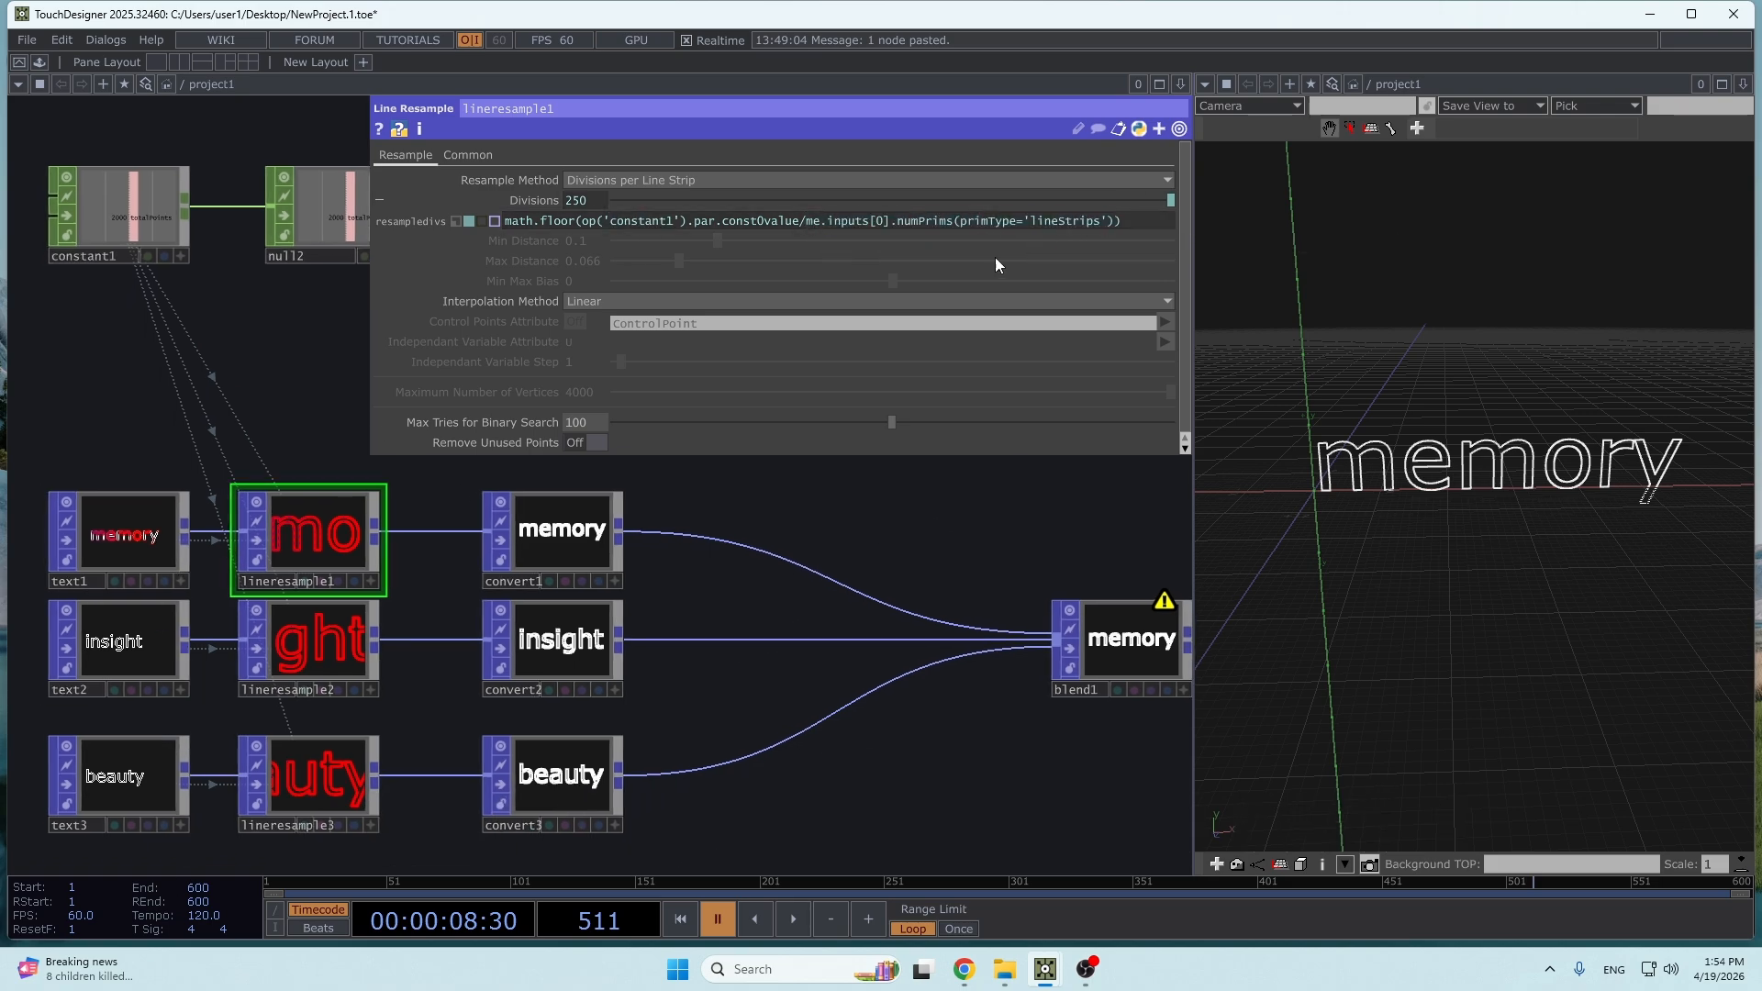
{"action": "left_click", "coordinate": [168, 538]}
{"action": "left_click", "coordinate": [316, 221]}
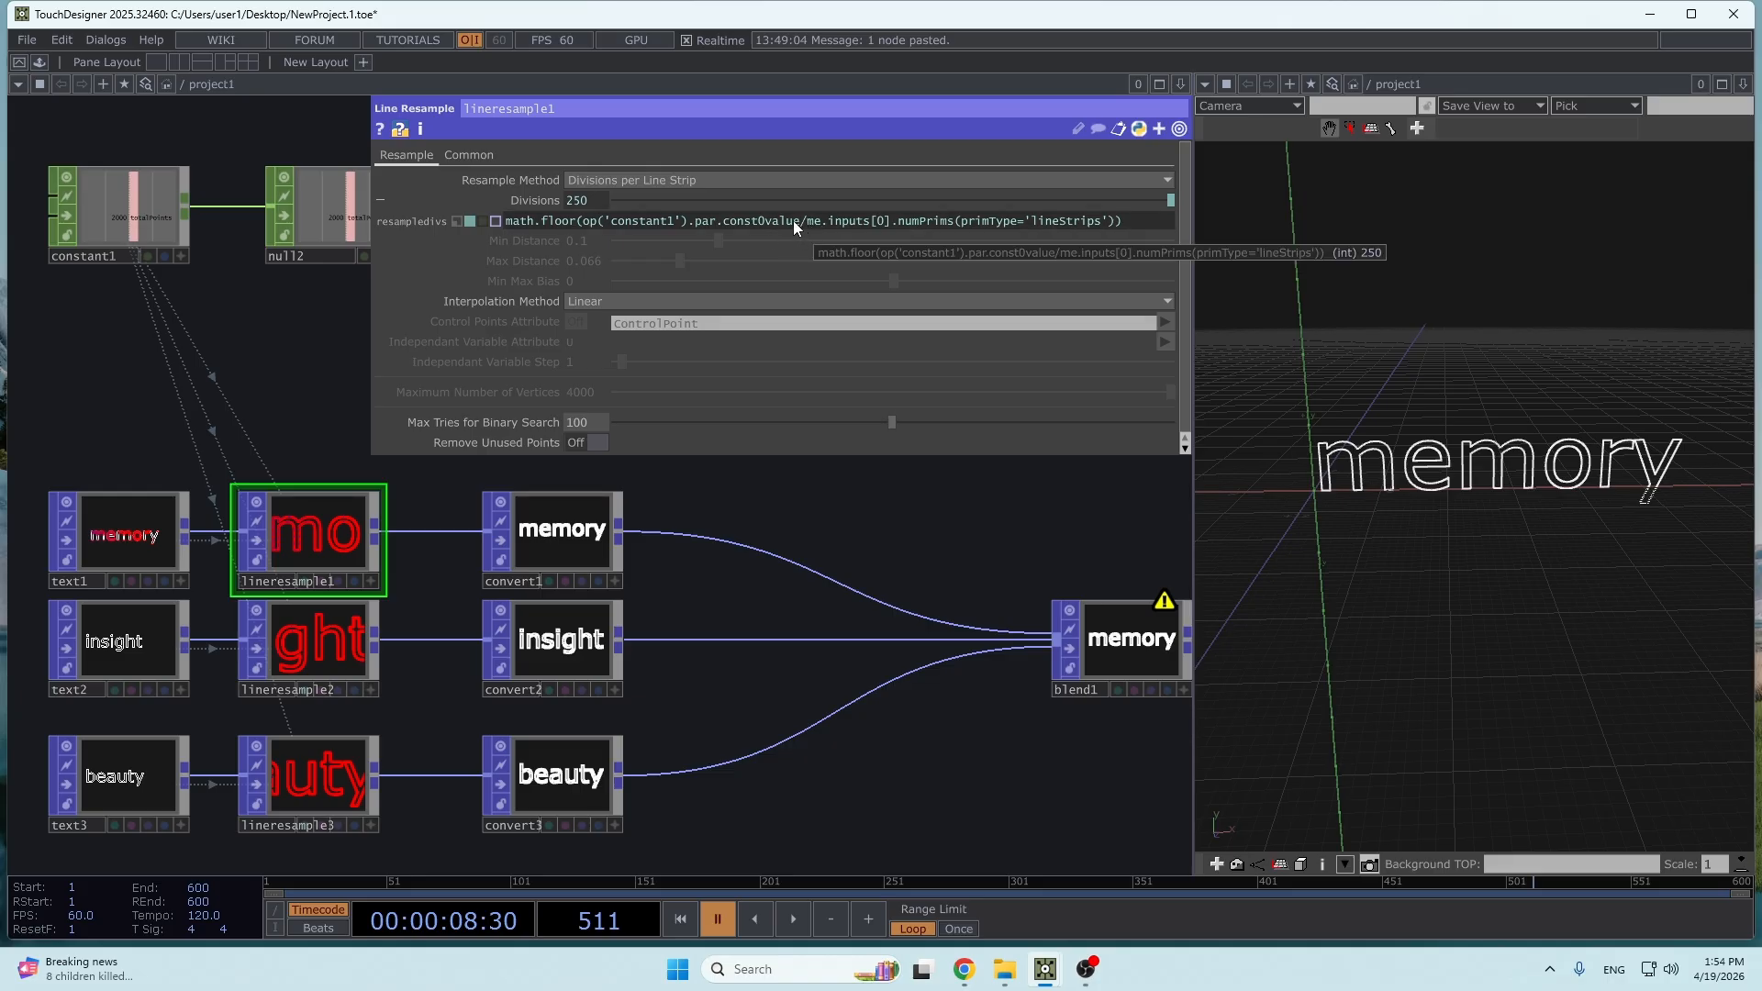
{"action": "left_click_drag", "start_coordinate": [283, 331], "coordinate": [227, 422]}
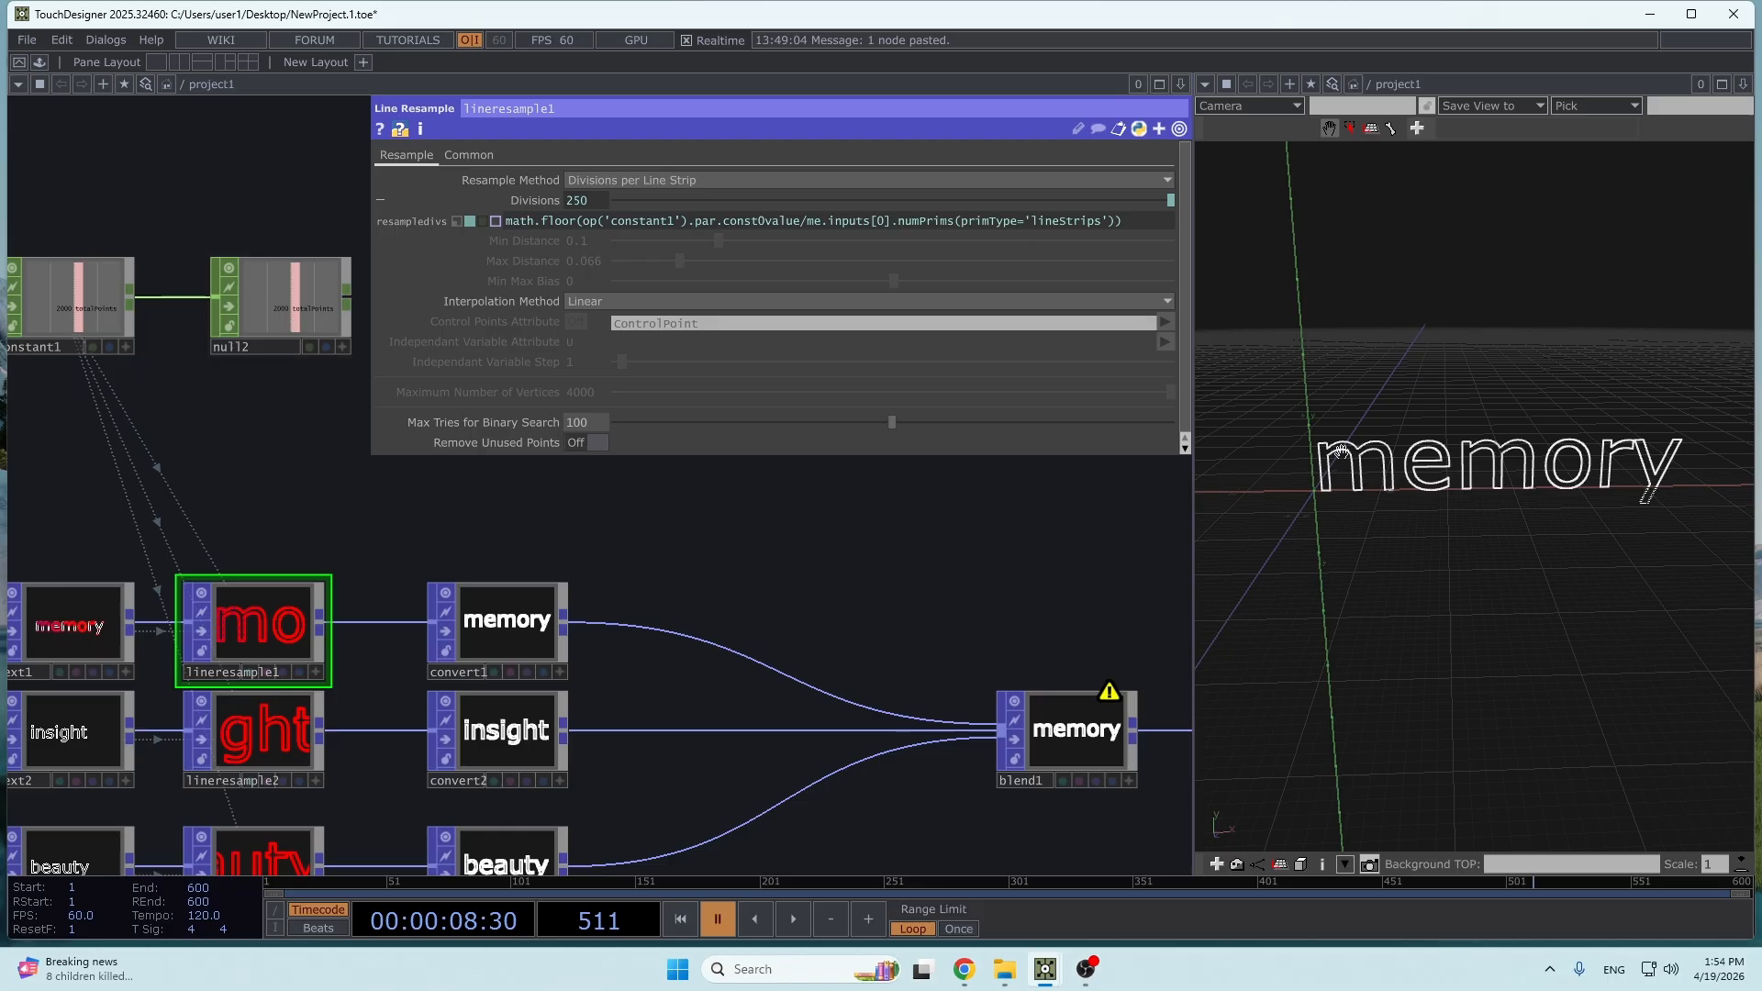
- Check the point counts of convert1, convert2 and convert3 in their operator info
{"action": "left_click_drag", "start_coordinate": [744, 606], "coordinate": [677, 506]}
{"action": "scroll", "coordinate": [657, 537], "scroll_direction": "down", "scroll_amount": 3}
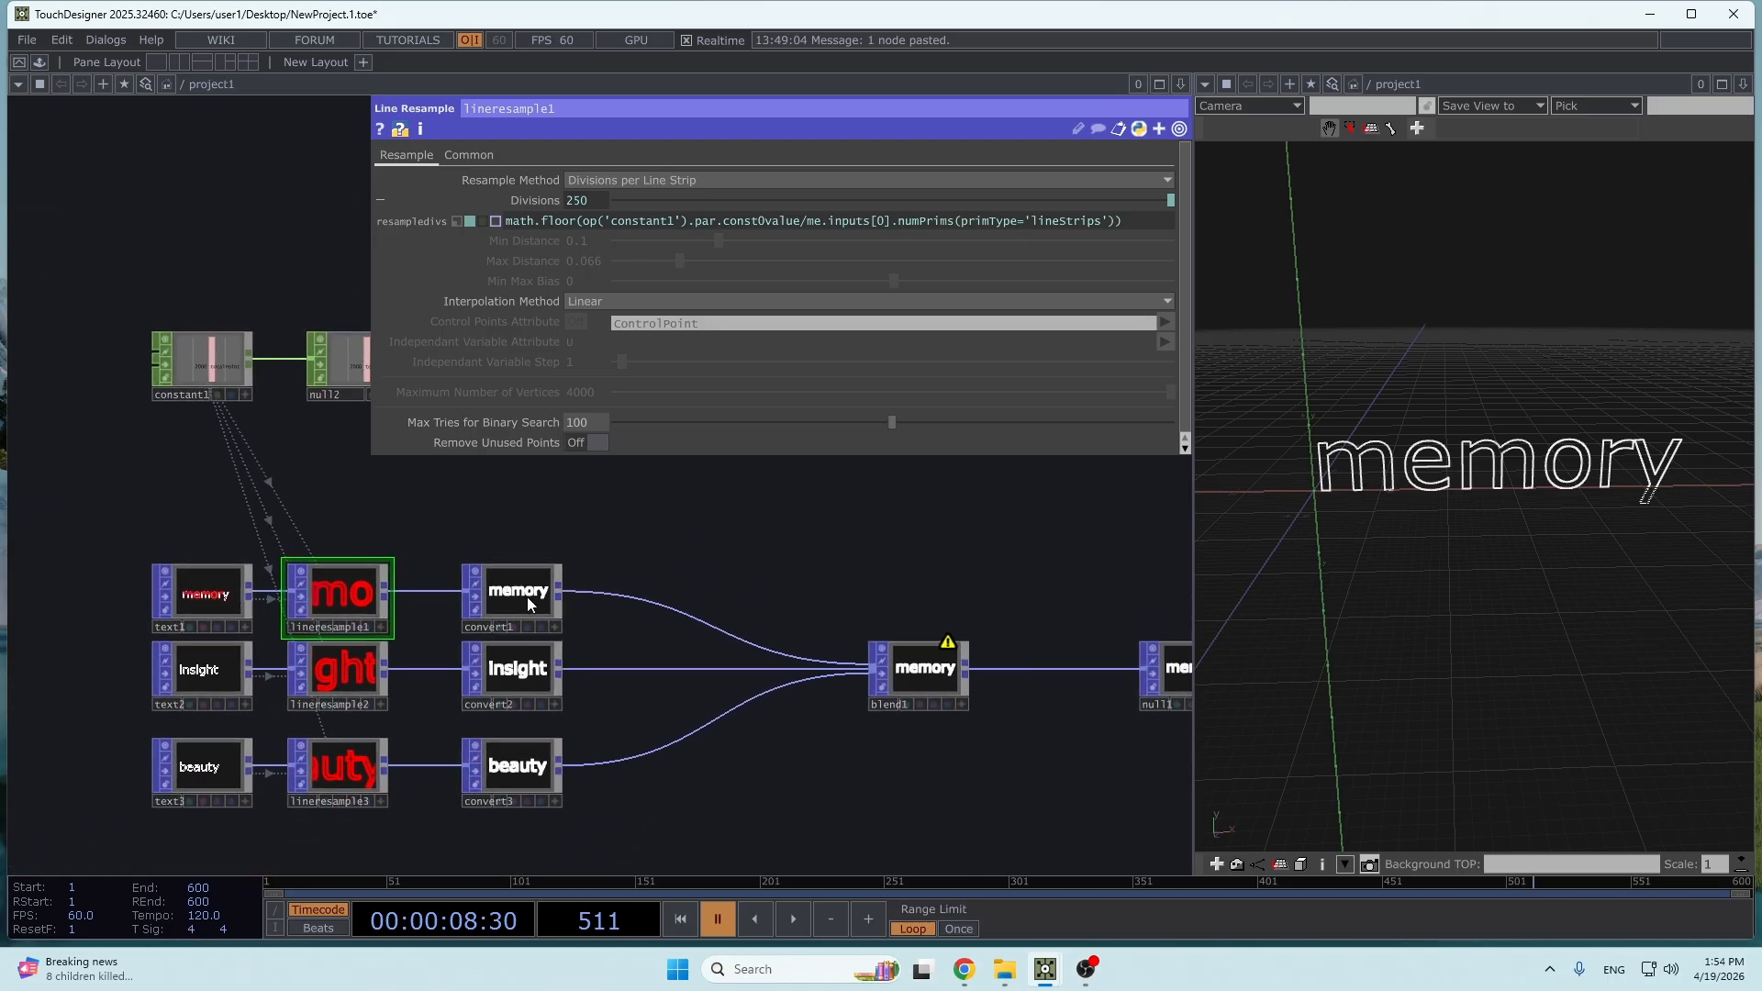
{"action": "right_click", "coordinate": [527, 596]}
{"action": "left_click", "coordinate": [562, 515]}
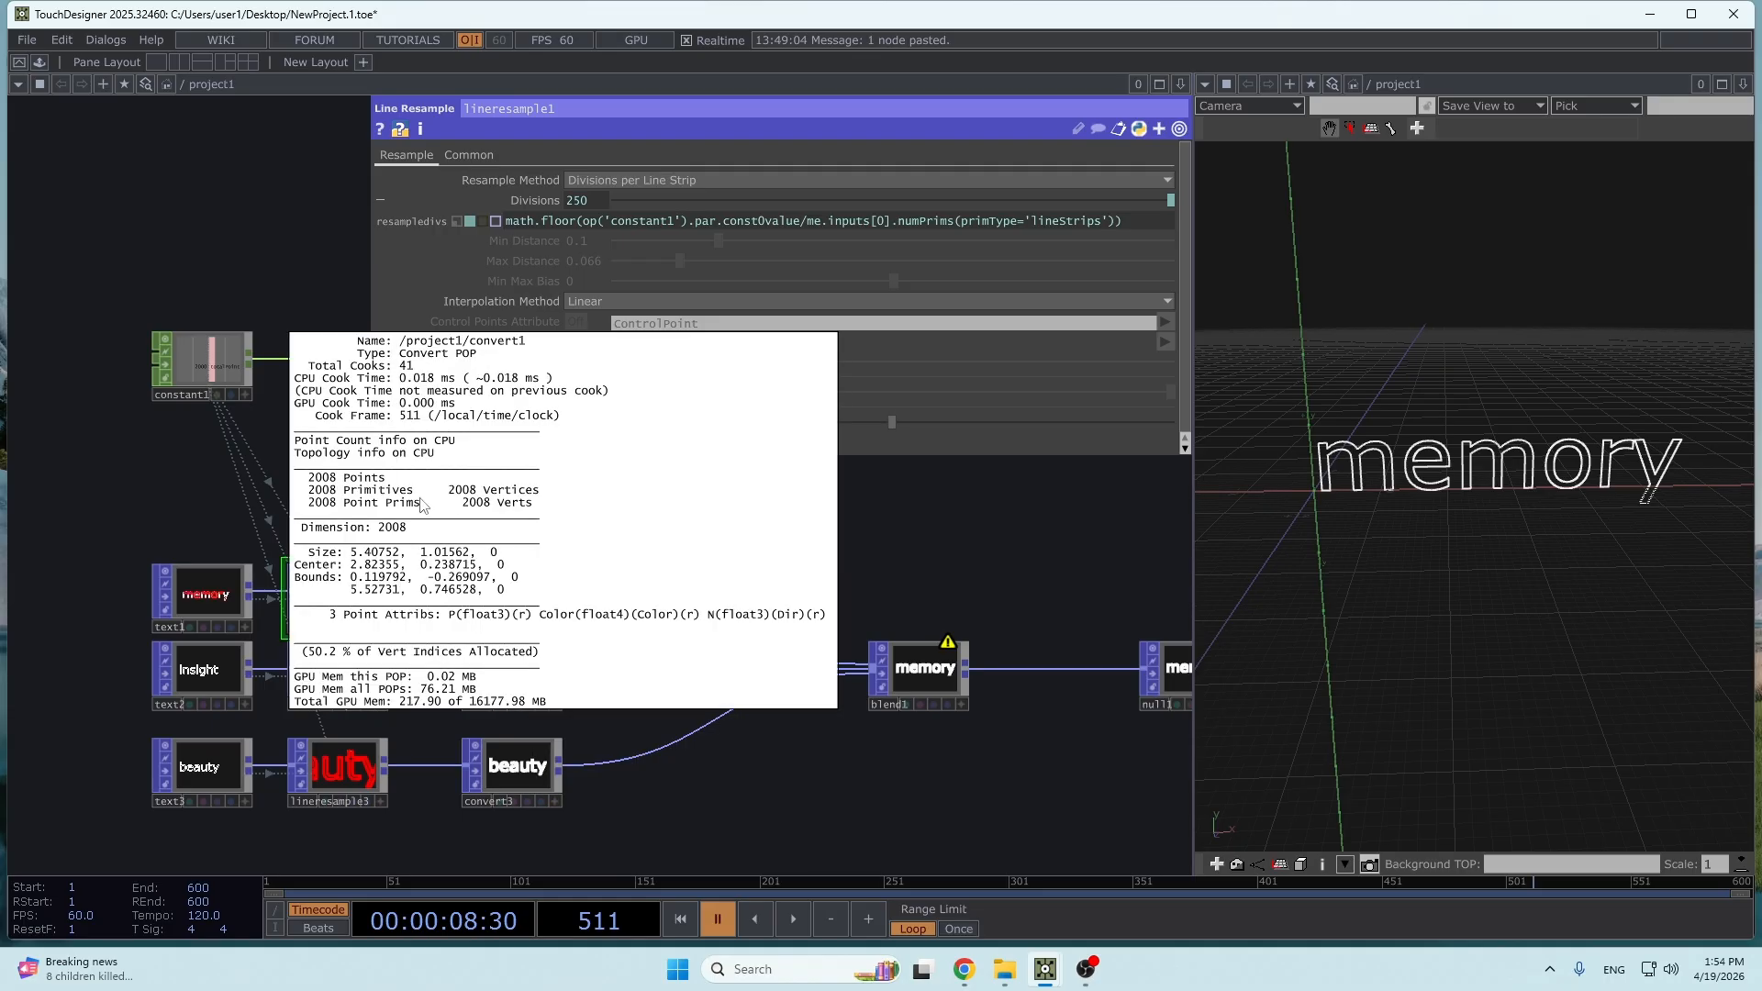
{"action": "left_click", "coordinate": [980, 543]}
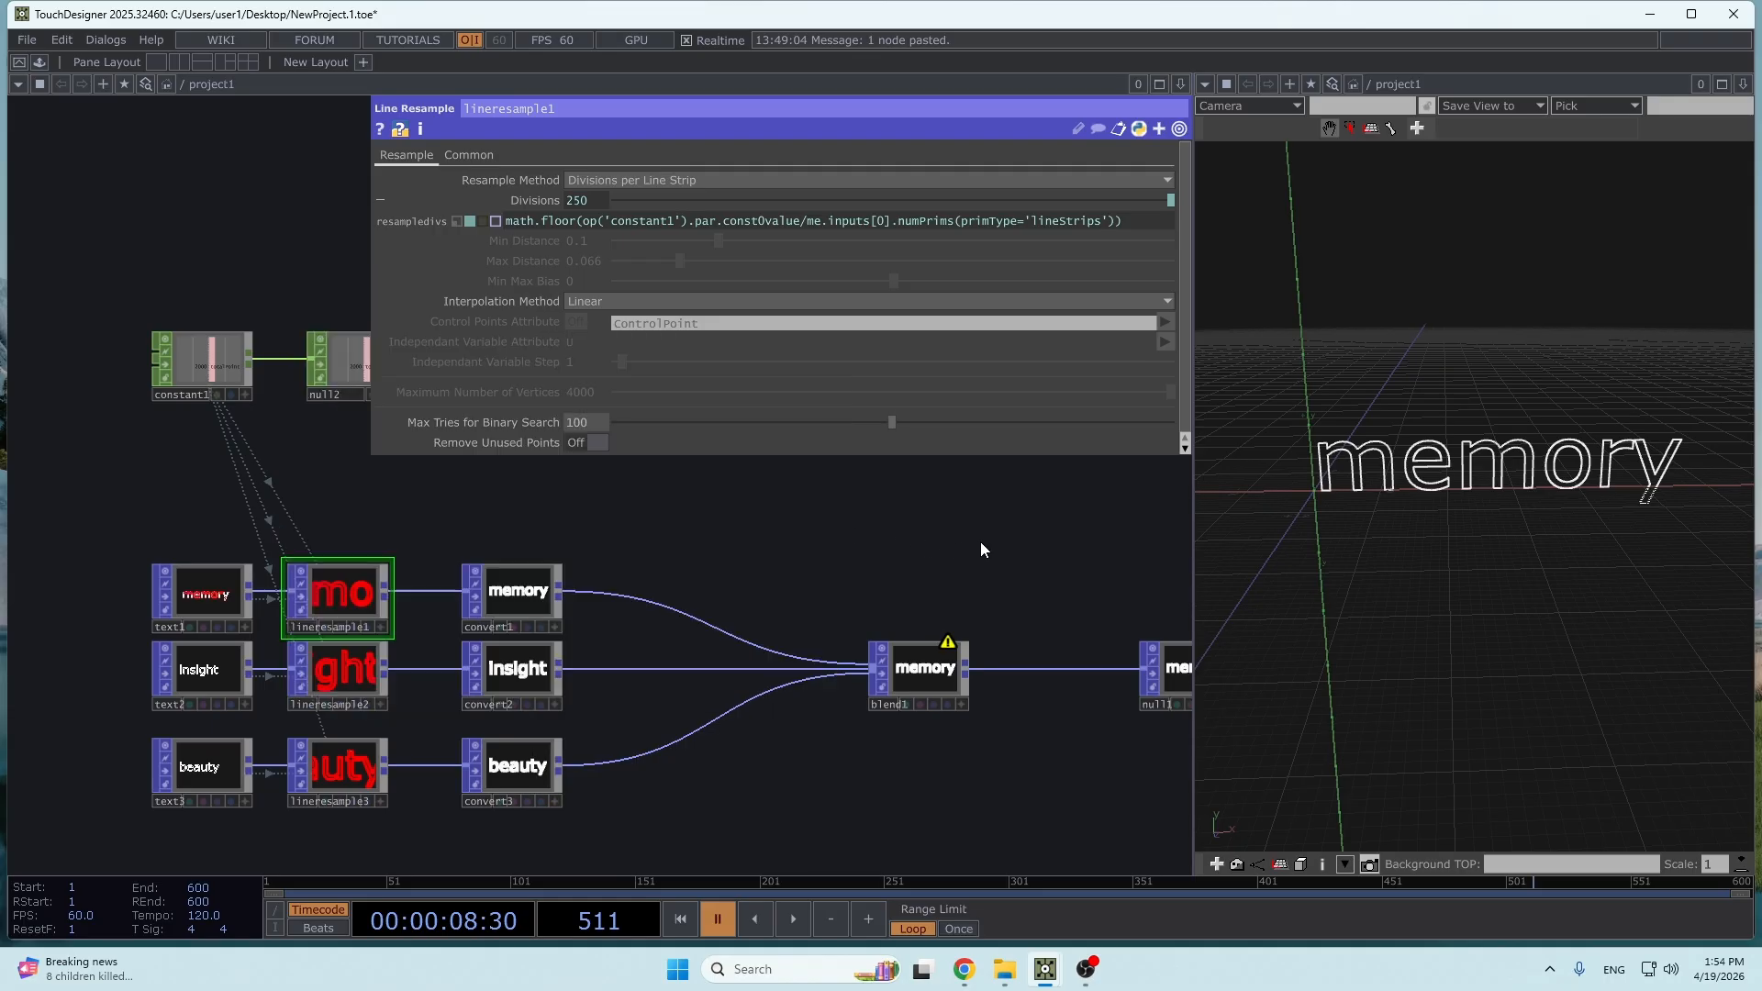
{"action": "right_click", "coordinate": [503, 672]}
{"action": "left_click", "coordinate": [530, 598]}
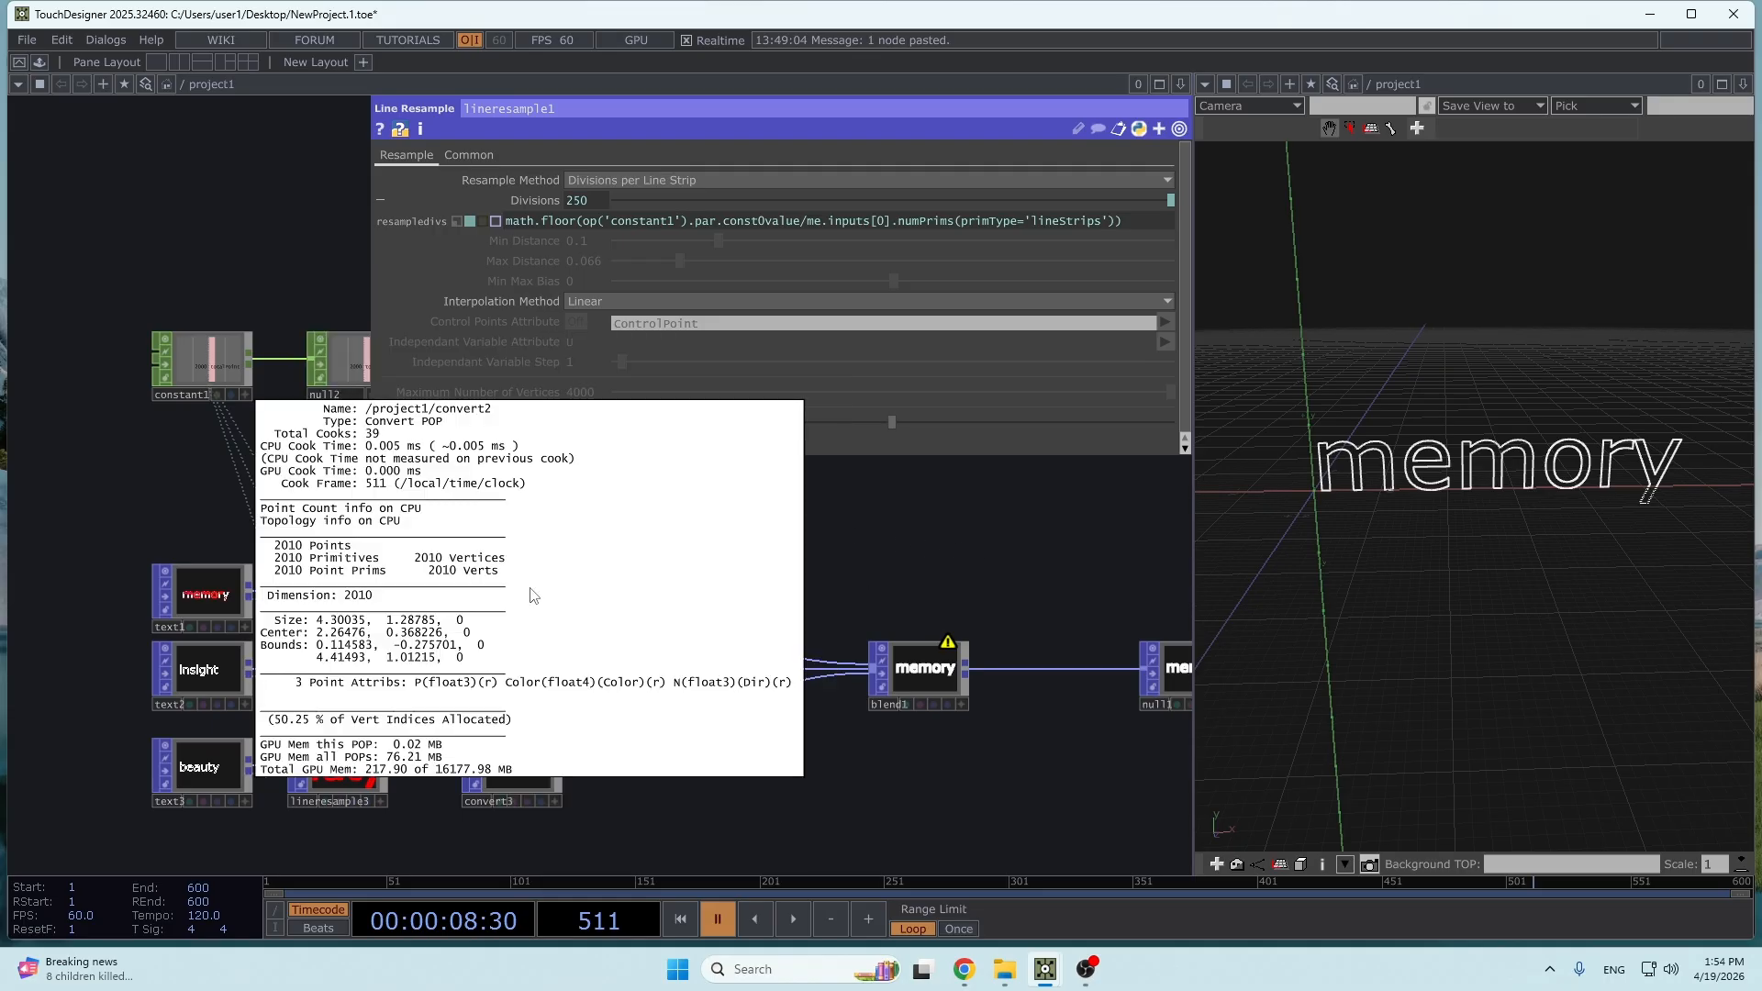
{"action": "left_click", "coordinate": [935, 573]}
{"action": "right_click", "coordinate": [533, 769]}
{"action": "left_click", "coordinate": [574, 634]}
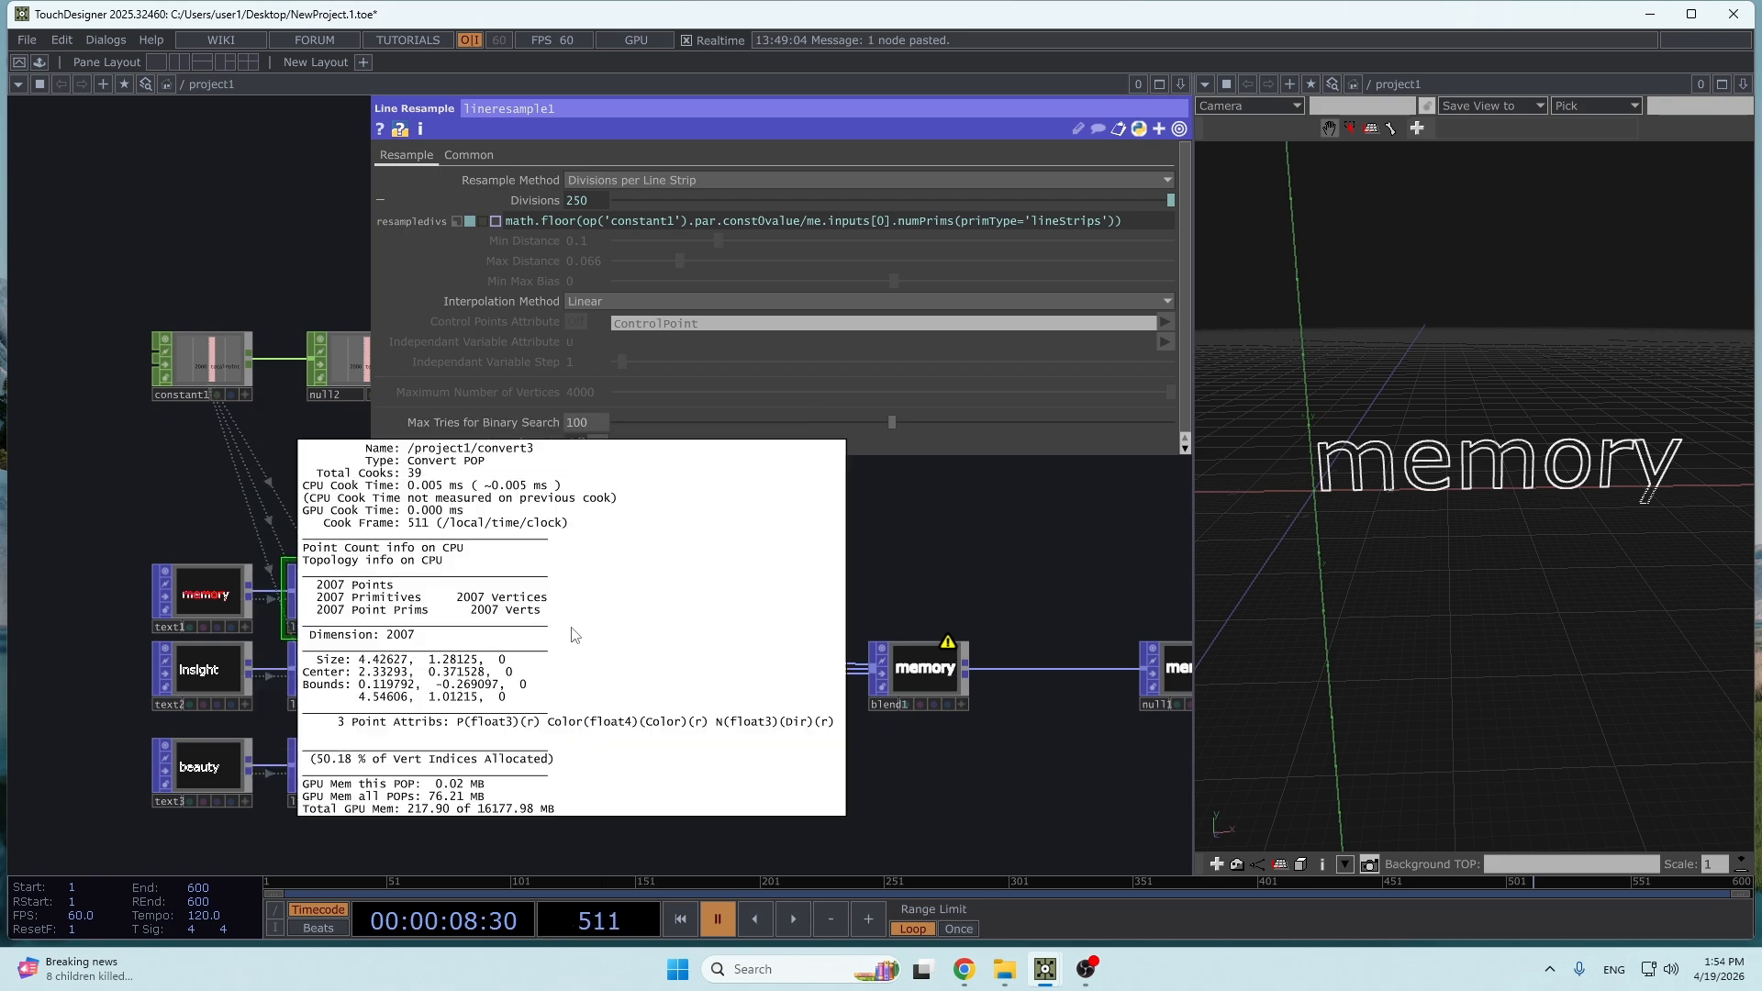
{"action": "left_click", "coordinate": [1013, 548]}
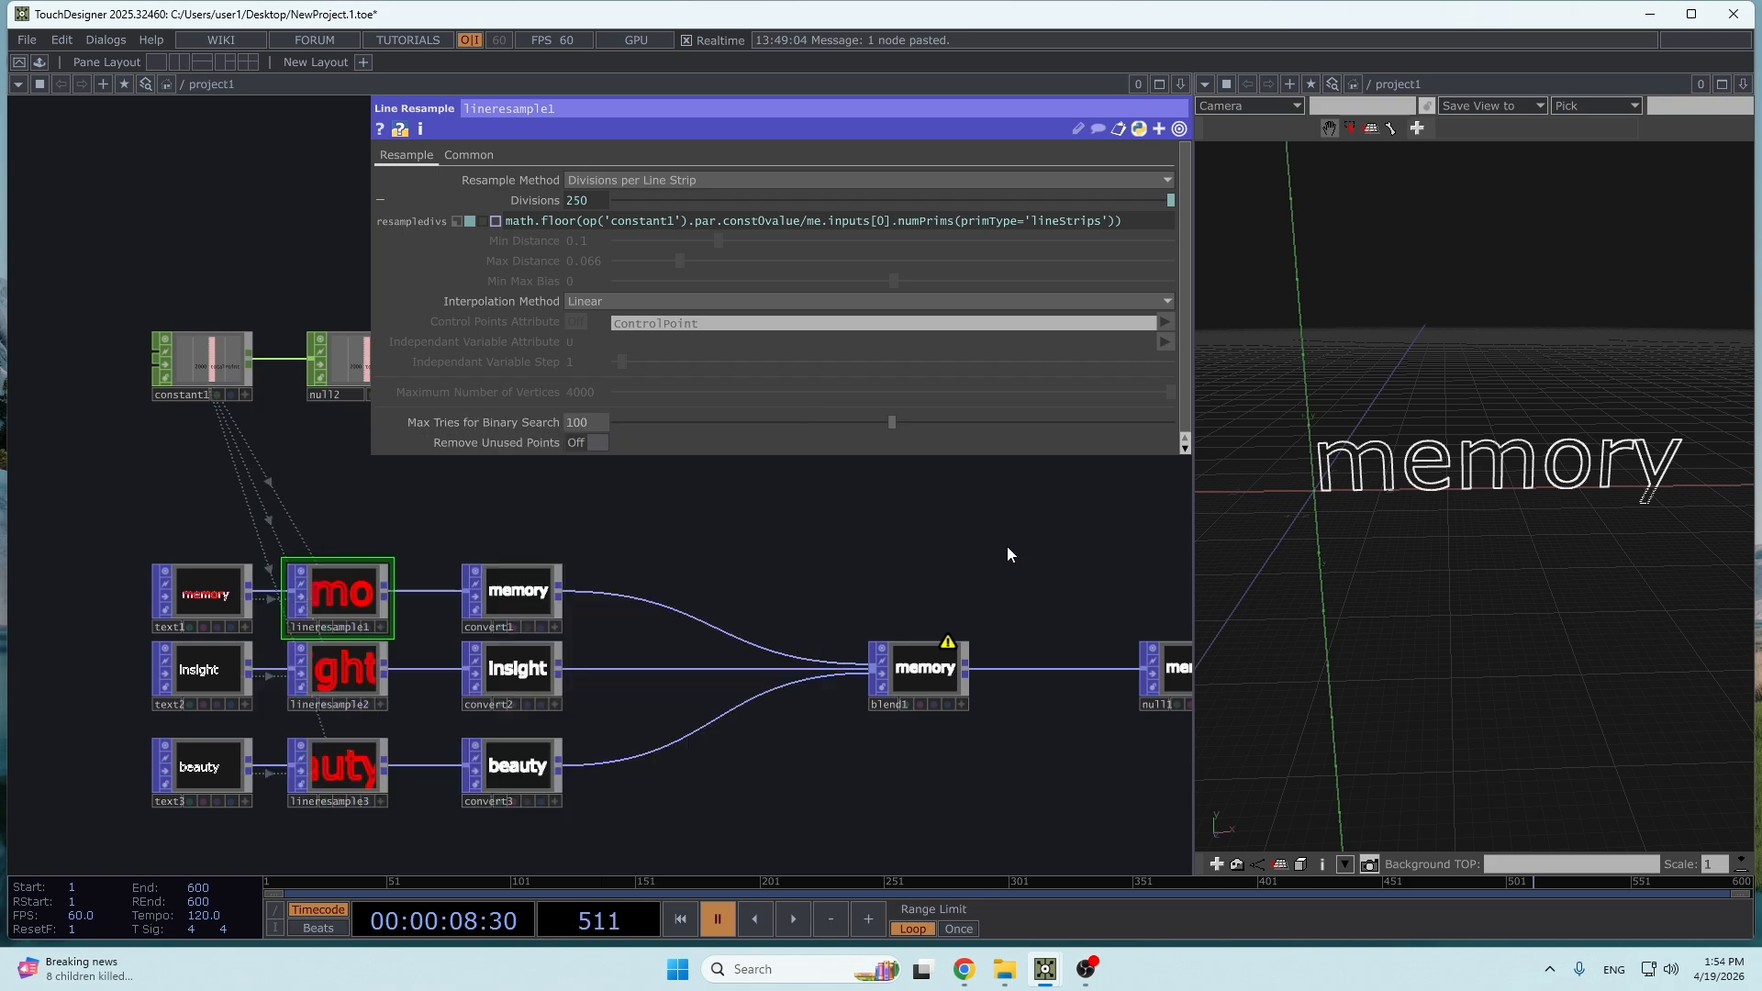
- Set blend1's blend weights to 1 for the second input and 0 for the third input
{"action": "scroll", "coordinate": [450, 624], "scroll_direction": "up", "scroll_amount": 5}
{"action": "scroll", "coordinate": [683, 655], "scroll_direction": "down", "scroll_amount": 4}
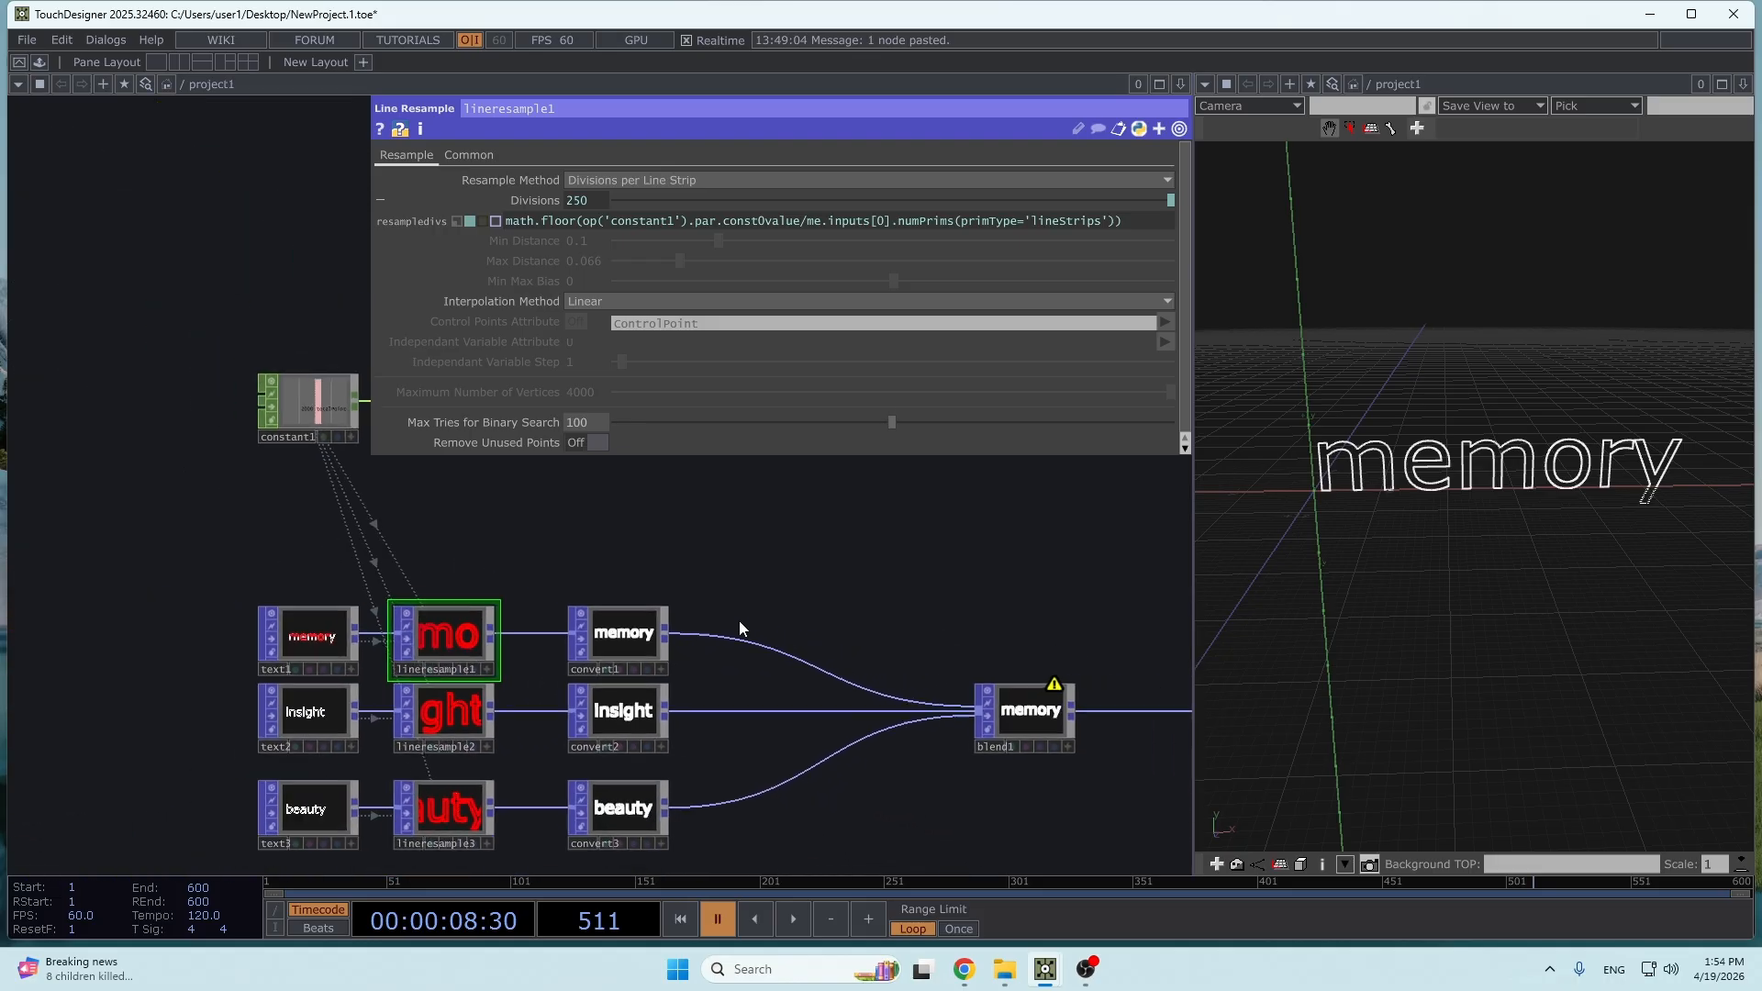
{"action": "scroll", "coordinate": [740, 621], "scroll_direction": "up", "scroll_amount": 4}
{"action": "left_click_drag", "start_coordinate": [688, 569], "coordinate": [617, 486]}
{"action": "scroll", "coordinate": [694, 515], "scroll_direction": "down", "scroll_amount": 2}
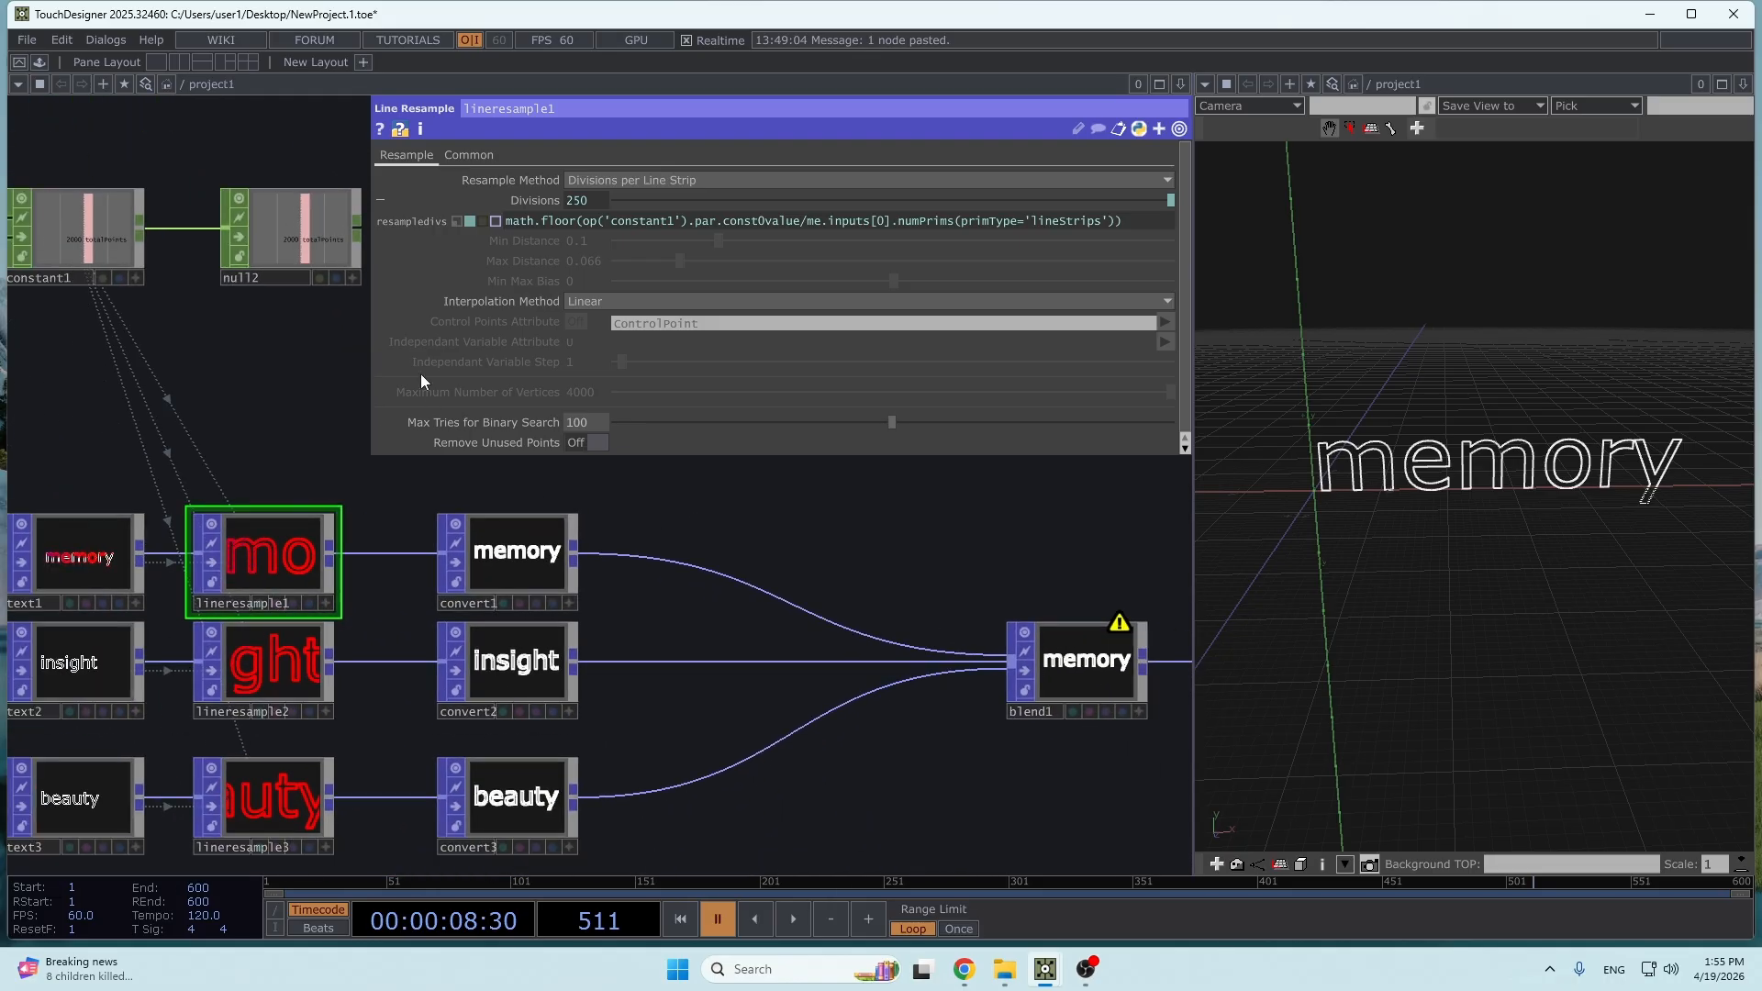
{"action": "left_click_drag", "start_coordinate": [834, 590], "coordinate": [377, 640]}
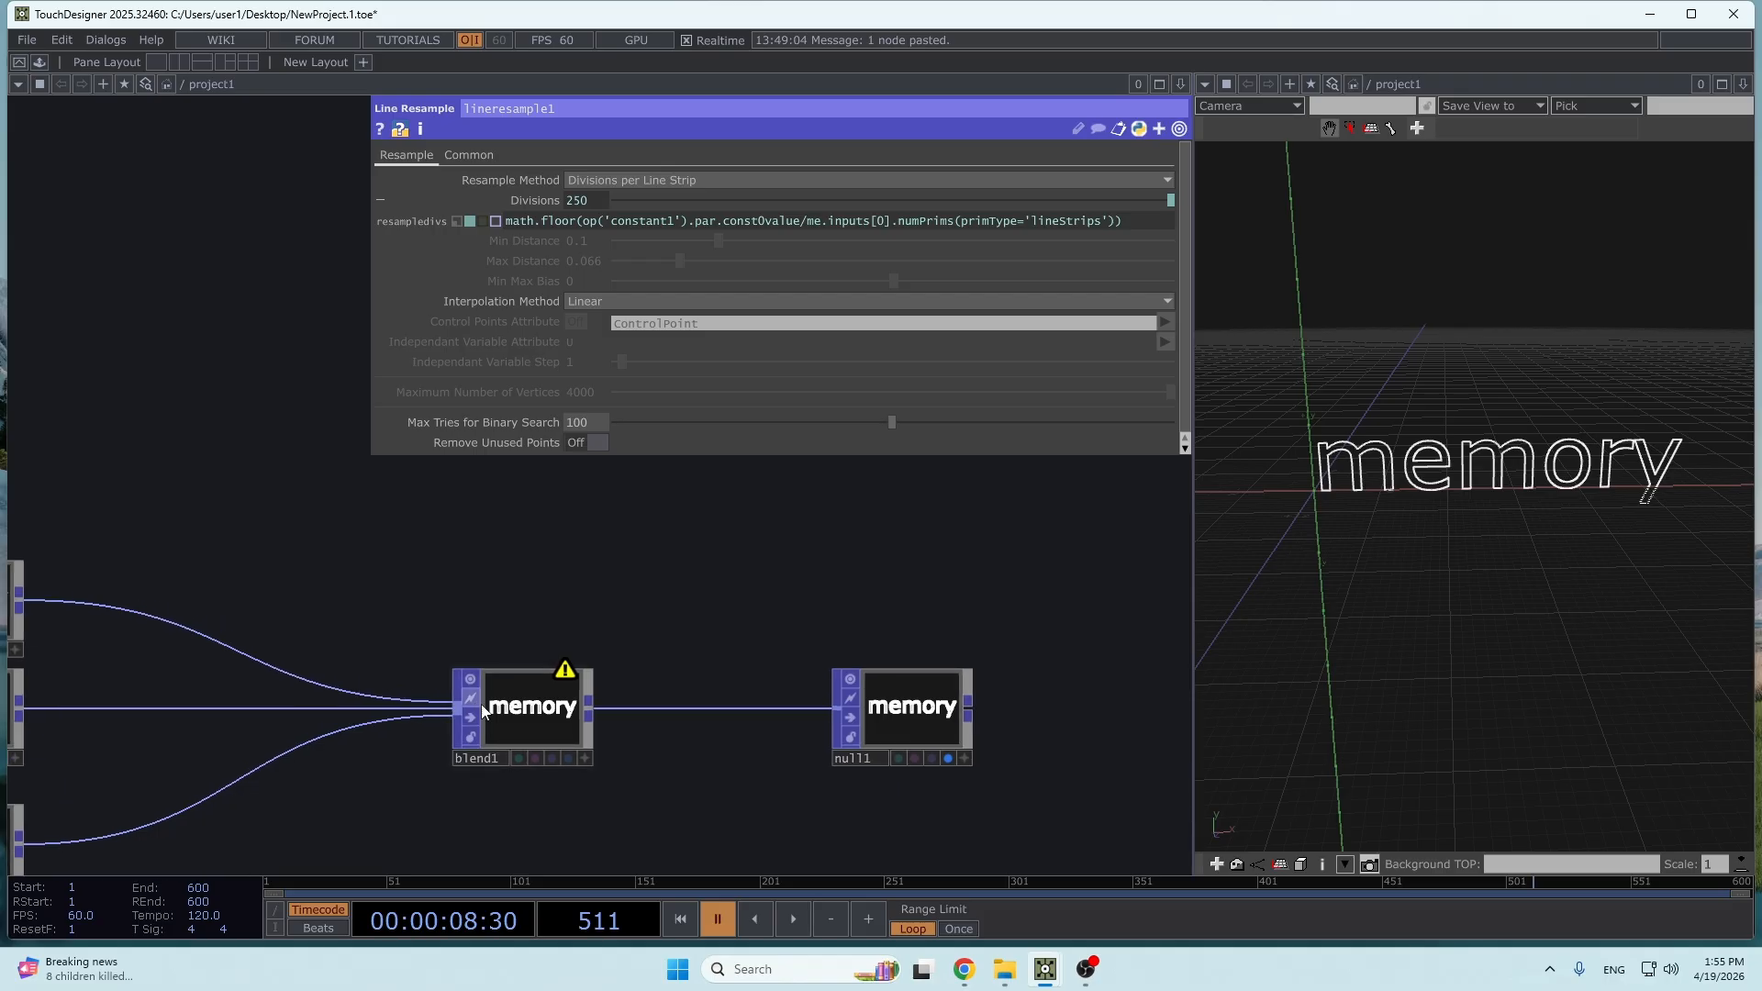
{"action": "left_click", "coordinate": [523, 712]}
{"action": "left_click_drag", "start_coordinate": [1038, 413], "coordinate": [1185, 414]}
{"action": "left_click_drag", "start_coordinate": [1081, 465], "coordinate": [954, 462]}
- Move blend1 and null1 farther from the Convert POPs to make room between them
{"action": "left_click_drag", "start_coordinate": [628, 604], "coordinate": [801, 572]}
{"action": "scroll", "coordinate": [631, 543], "scroll_direction": "down", "scroll_amount": 3}
{"action": "scroll", "coordinate": [552, 548], "scroll_direction": "up", "scroll_amount": 3}
{"action": "scroll", "coordinate": [552, 547], "scroll_direction": "down", "scroll_amount": 3}
{"action": "left_click_drag", "start_coordinate": [587, 520], "coordinate": [938, 565]}
{"action": "left_click_drag", "start_coordinate": [590, 544], "coordinate": [142, 507]}
{"action": "scroll", "coordinate": [417, 566], "scroll_direction": "down", "scroll_amount": 3}
{"action": "left_click_drag", "start_coordinate": [522, 604], "coordinate": [758, 603]}
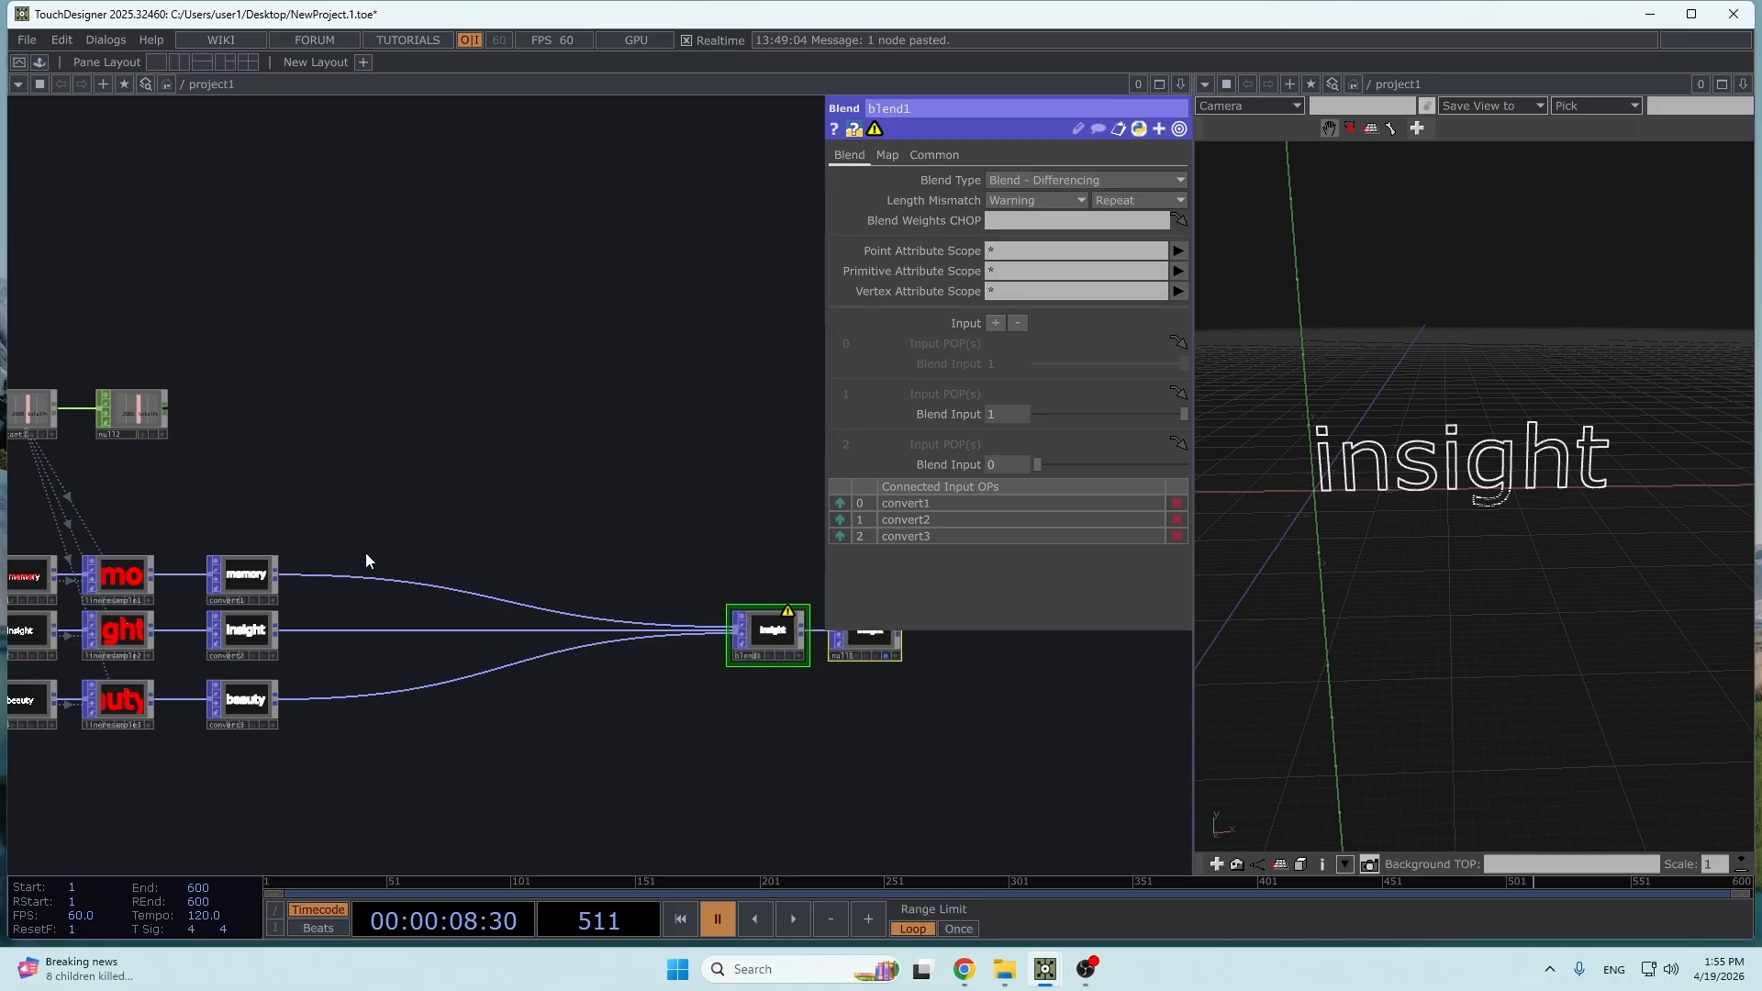
- Insert a Delete POP between convert1 and blend1 in the memory chain
{"action": "left_click_drag", "start_coordinate": [346, 551], "coordinate": [488, 545]}
{"action": "scroll", "coordinate": [488, 545], "scroll_direction": "up", "scroll_amount": 2}
{"action": "key", "text": "Tab"}
{"action": "type", "text": "delete"}
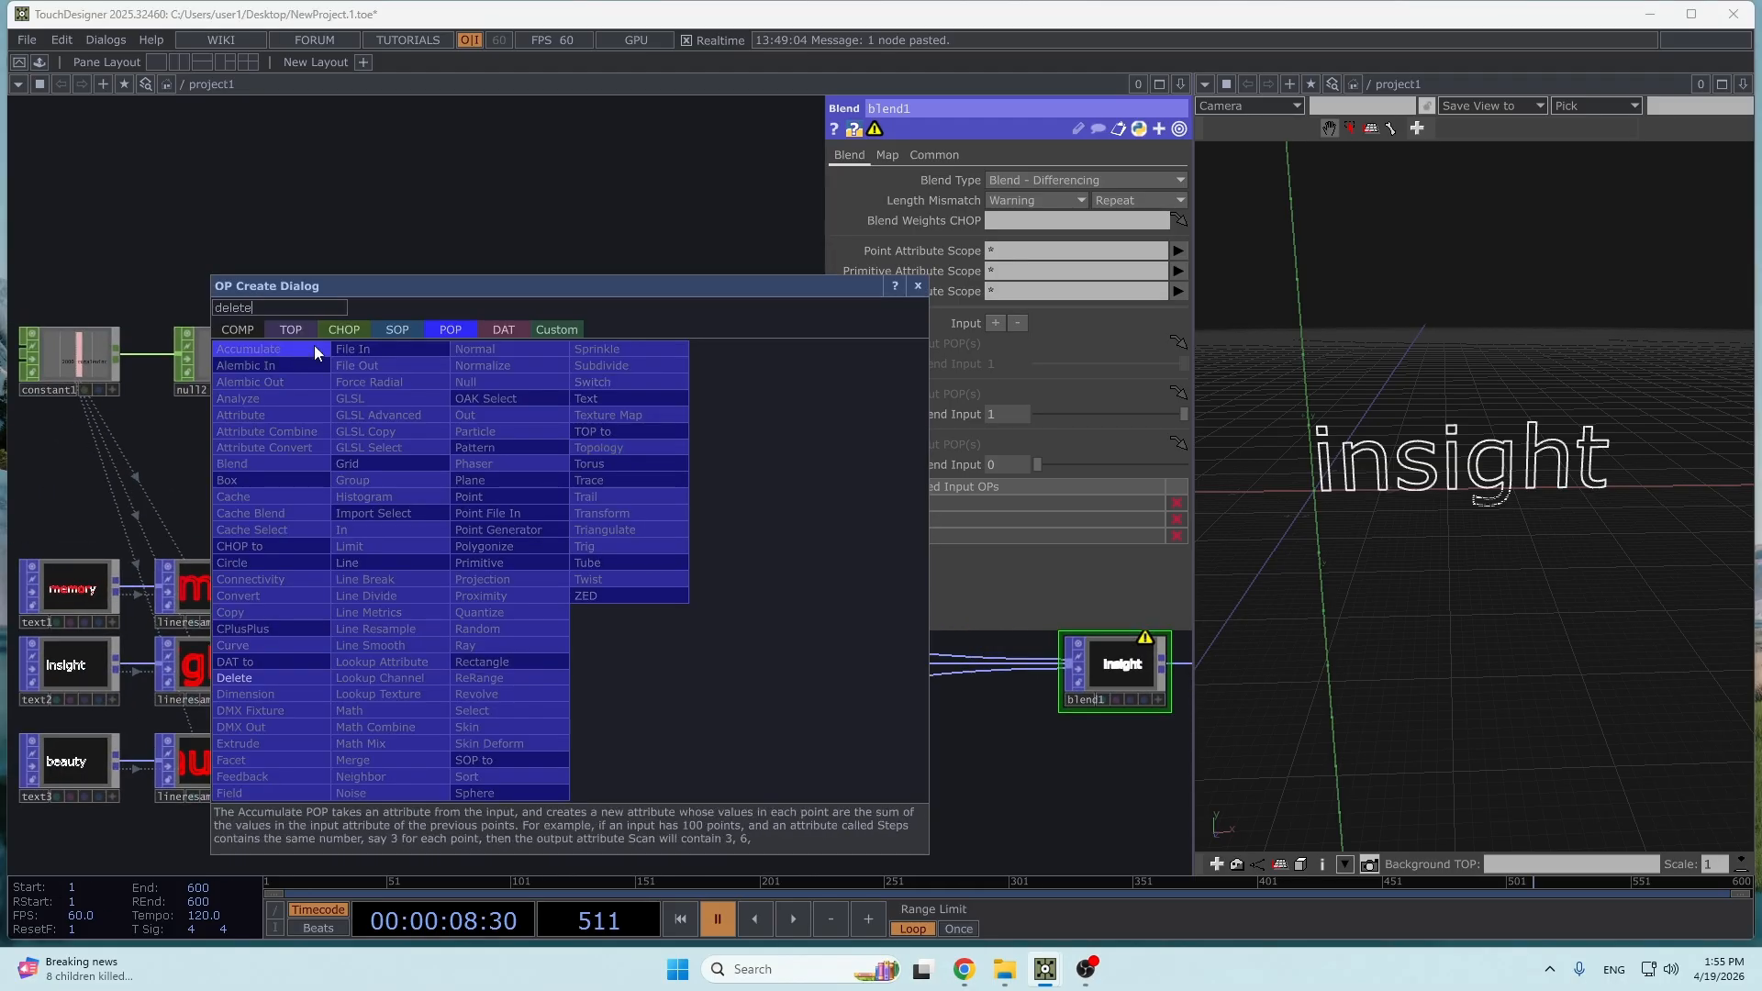
{"action": "key", "text": "Return"}
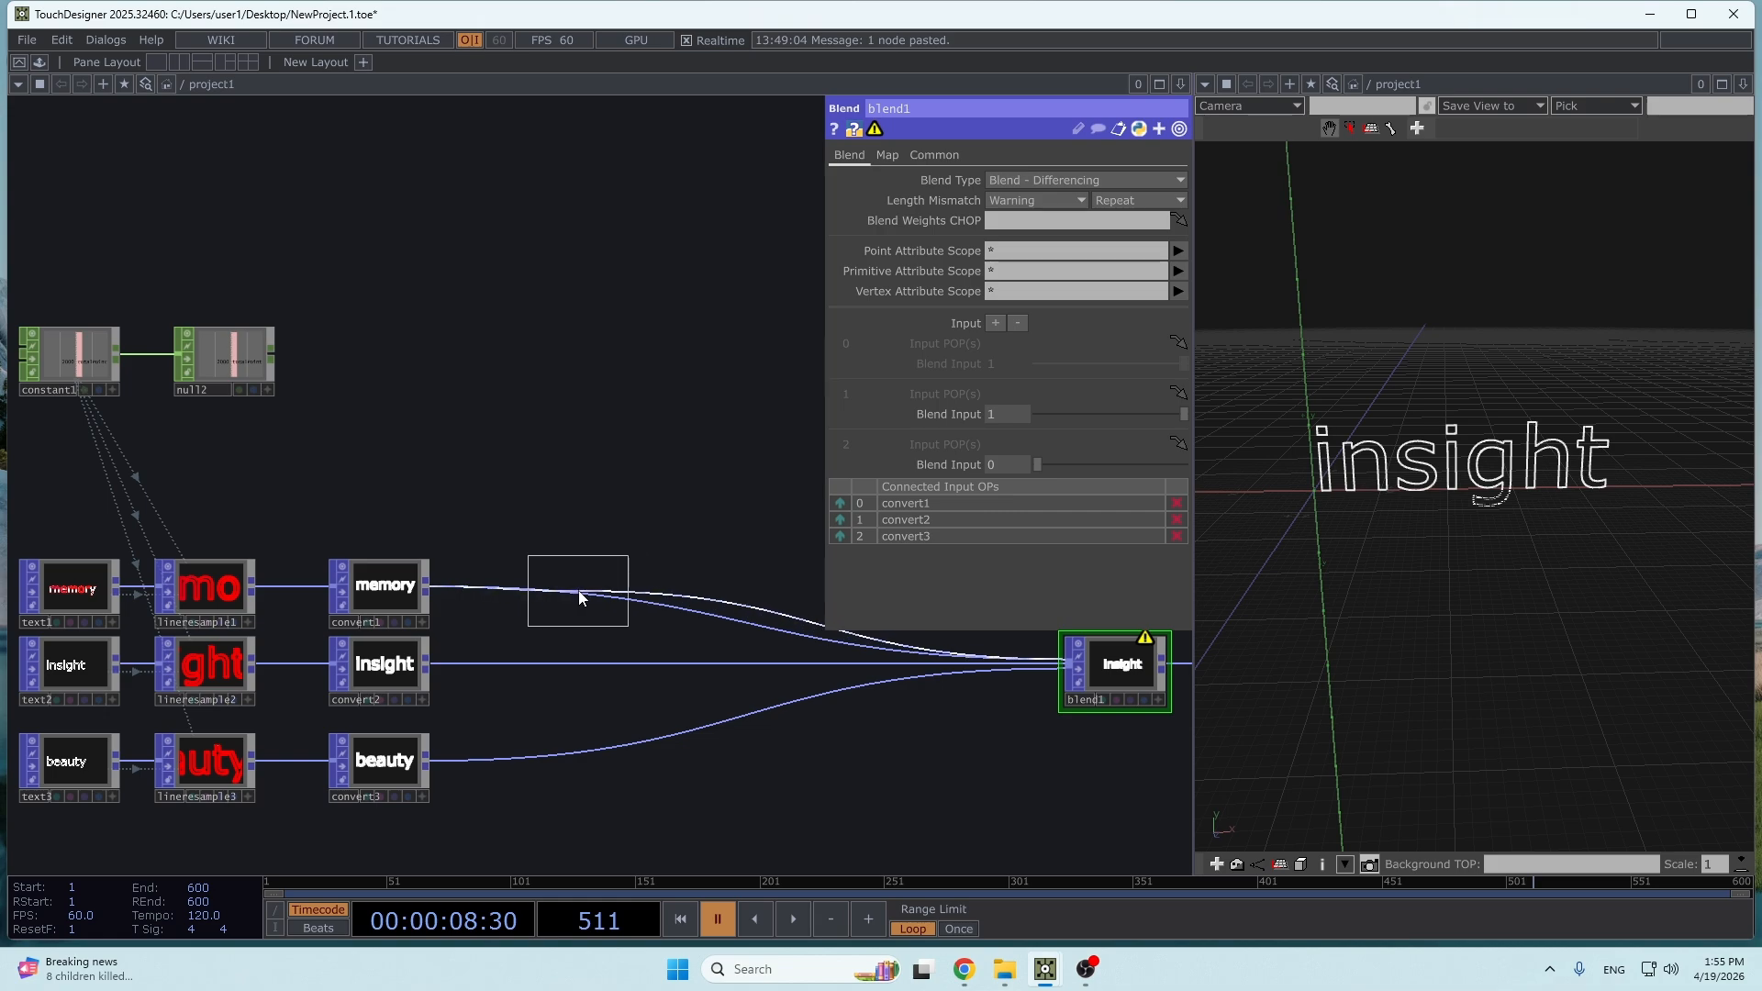
{"action": "left_click", "coordinate": [576, 590]}
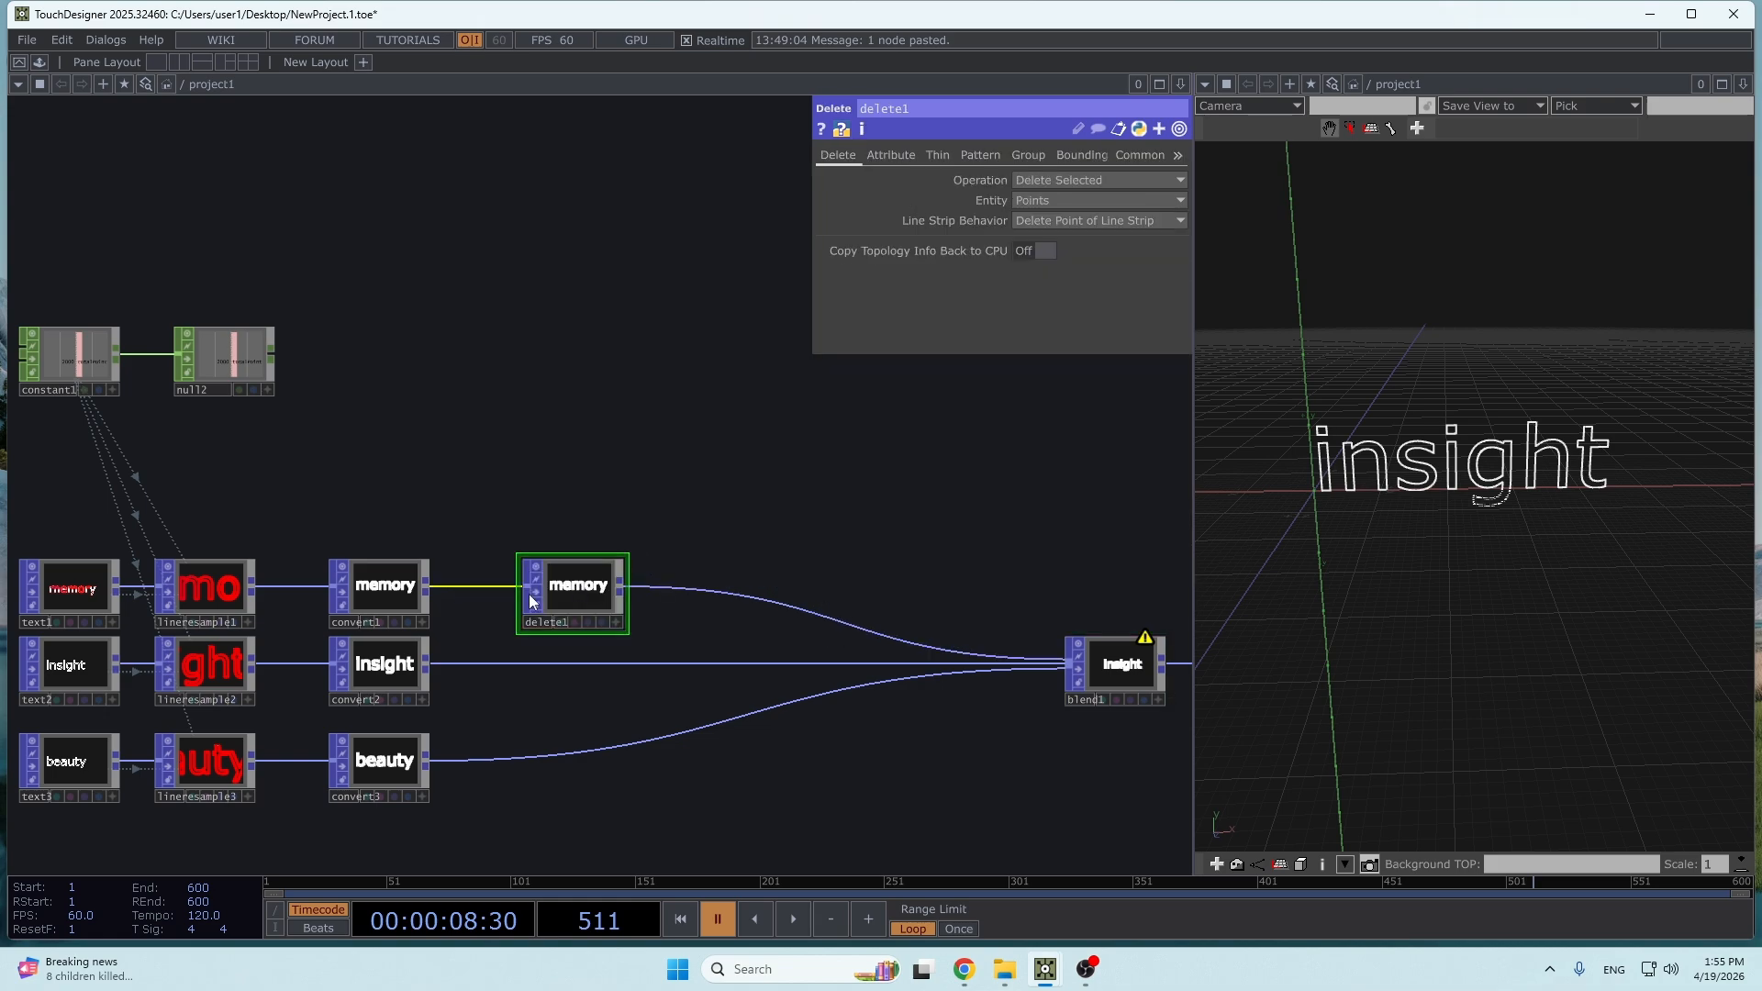
- Insert a Delete POP between convert2 and blend1 in the insight chain
{"action": "right_click", "coordinate": [559, 664]}
{"action": "left_click", "coordinate": [591, 651]}
{"action": "type", "text": "delete"}
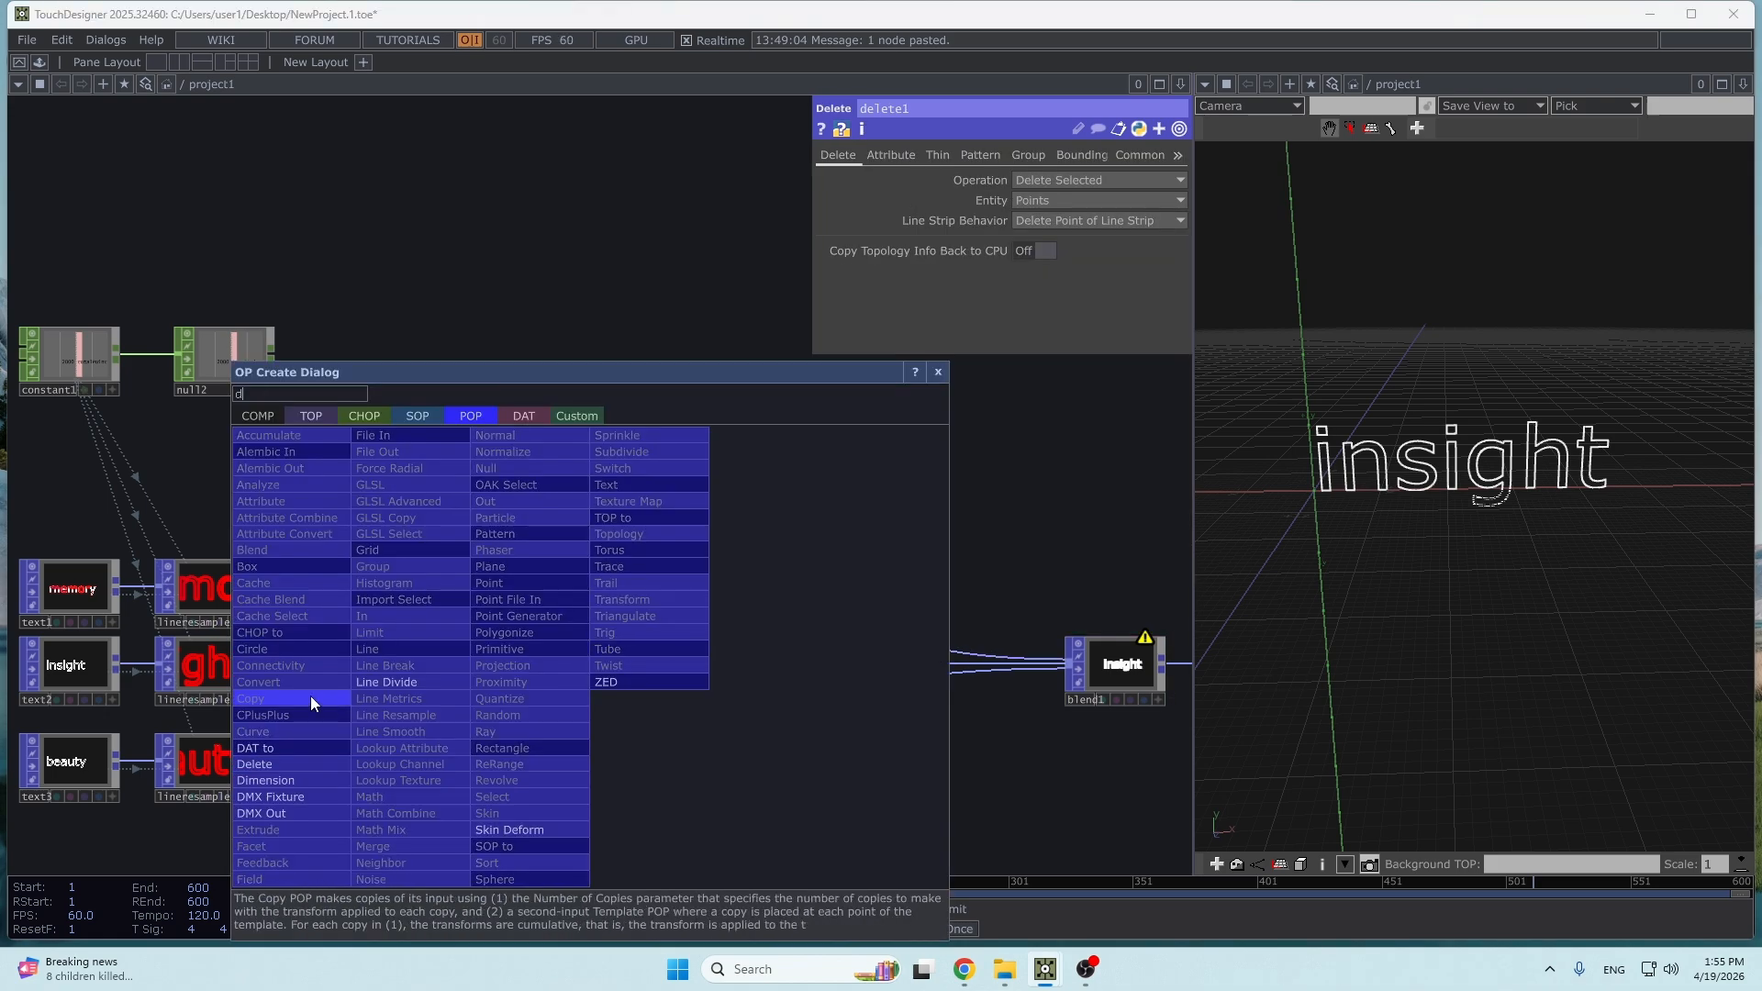
{"action": "left_click", "coordinate": [256, 764]}
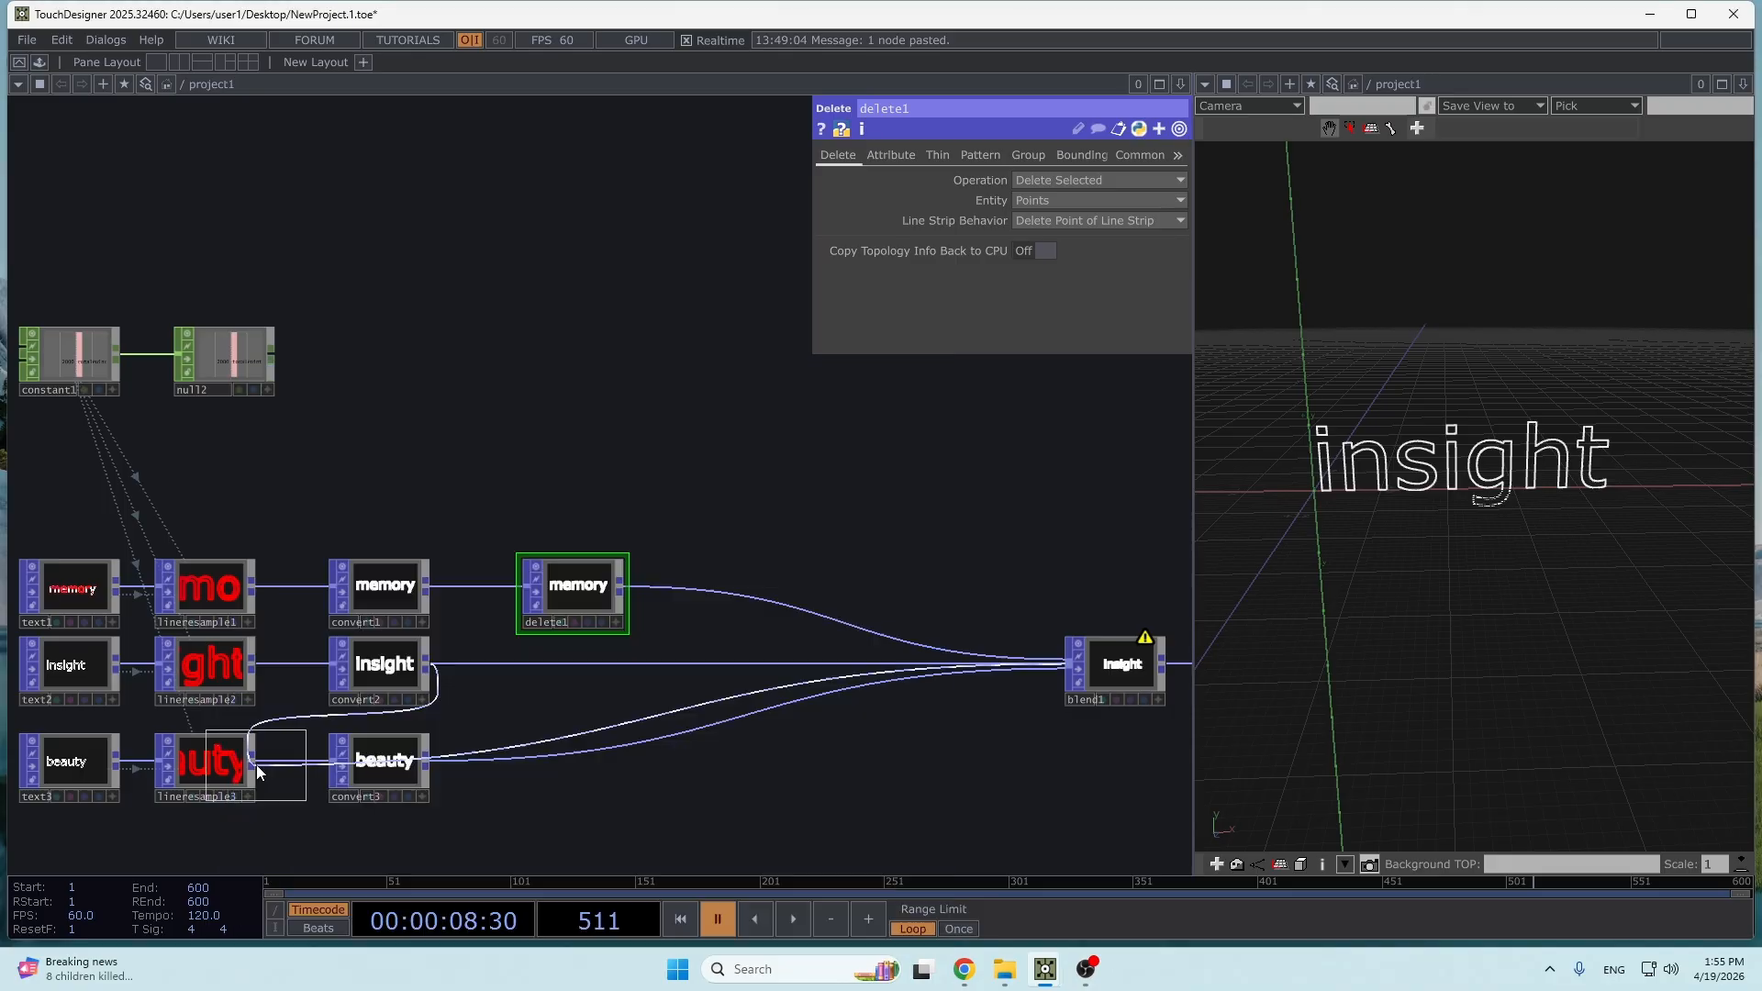
{"action": "left_click", "coordinate": [569, 693]}
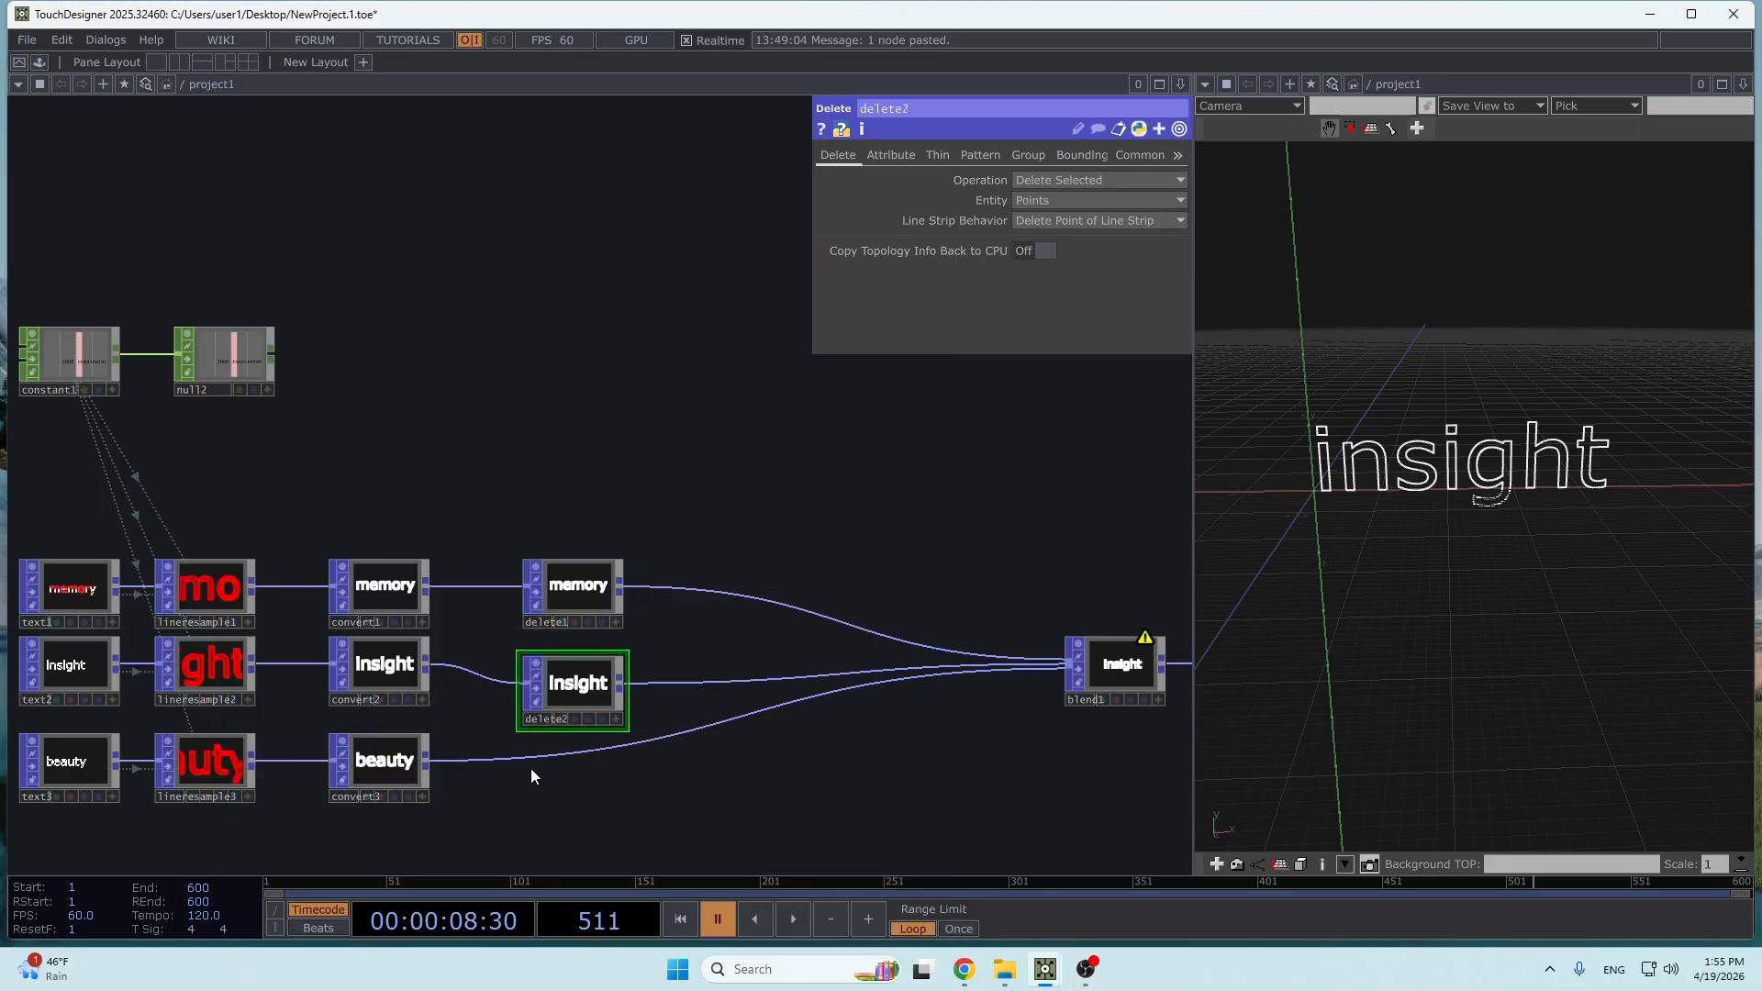
- Insert a Delete POP between convert3 and blend1 in the beauty chain
{"action": "right_click", "coordinate": [553, 741]}
{"action": "left_click", "coordinate": [560, 738]}
{"action": "type", "text": "dellete"}
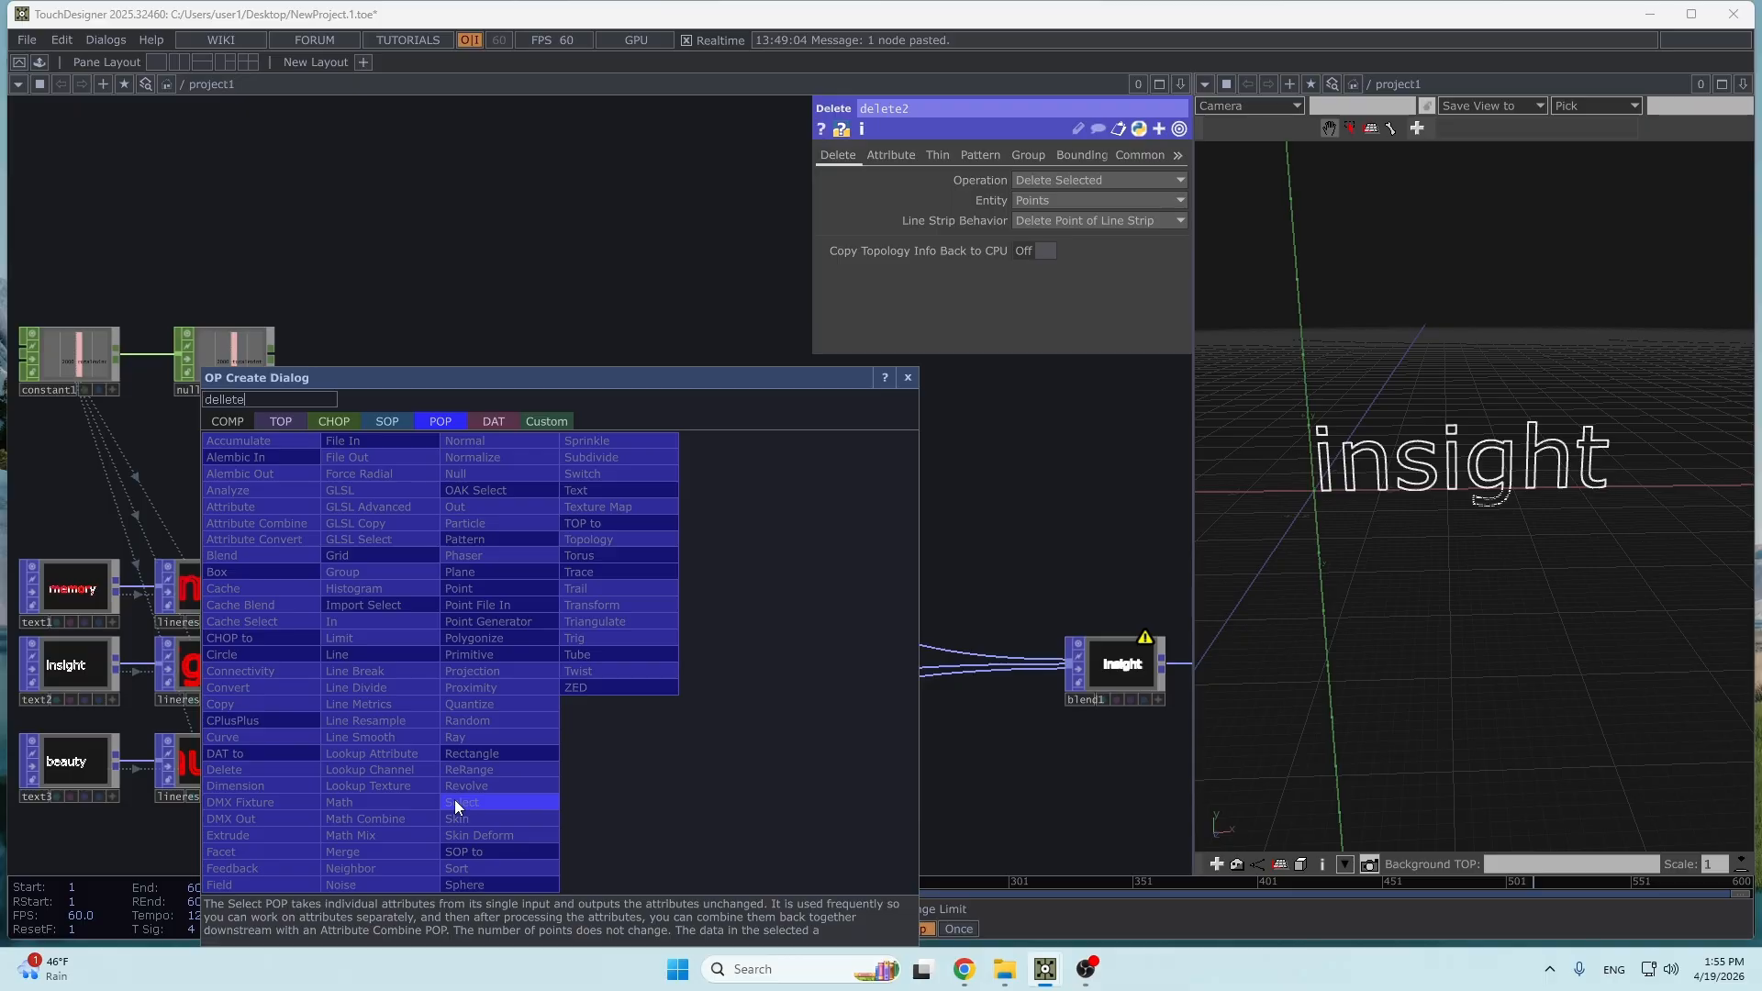
{"action": "left_click", "coordinate": [276, 767]}
{"action": "left_click", "coordinate": [569, 771]}
- Choose _PointI as the deletion attribute of delete1 in the memory chain
{"action": "left_click", "coordinate": [578, 591]}
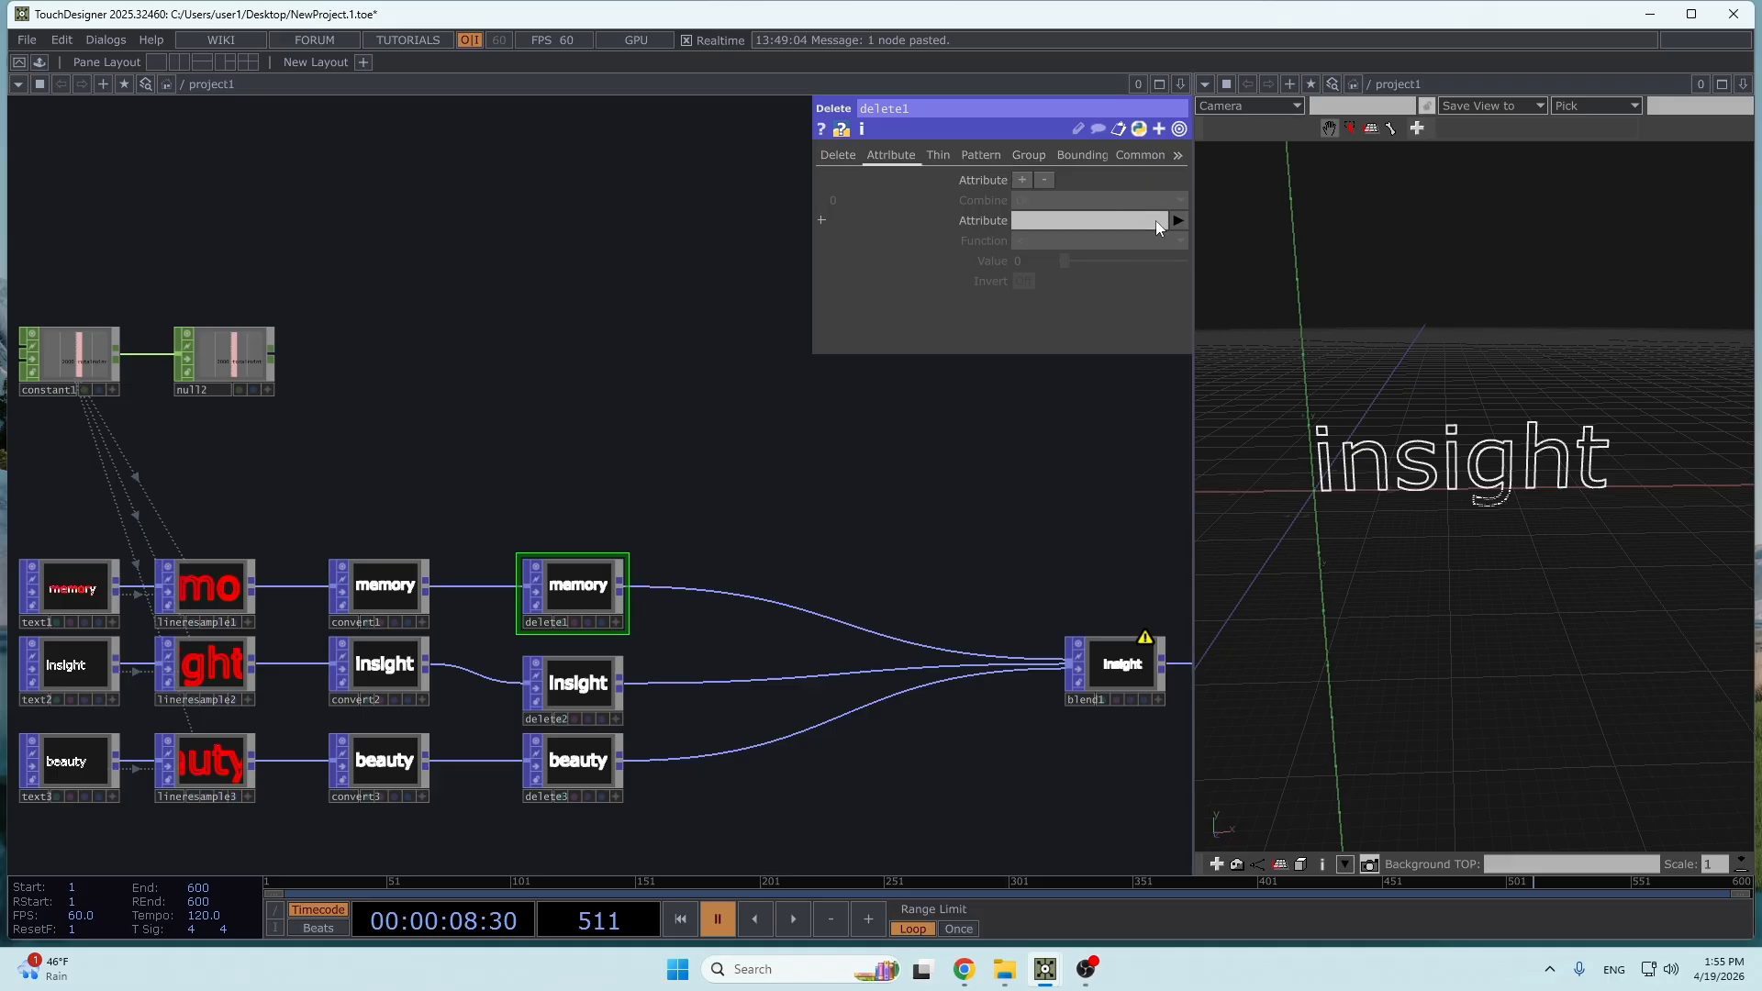
{"action": "left_click", "coordinate": [1176, 223]}
{"action": "mouse_move", "coordinate": [1182, 422]}
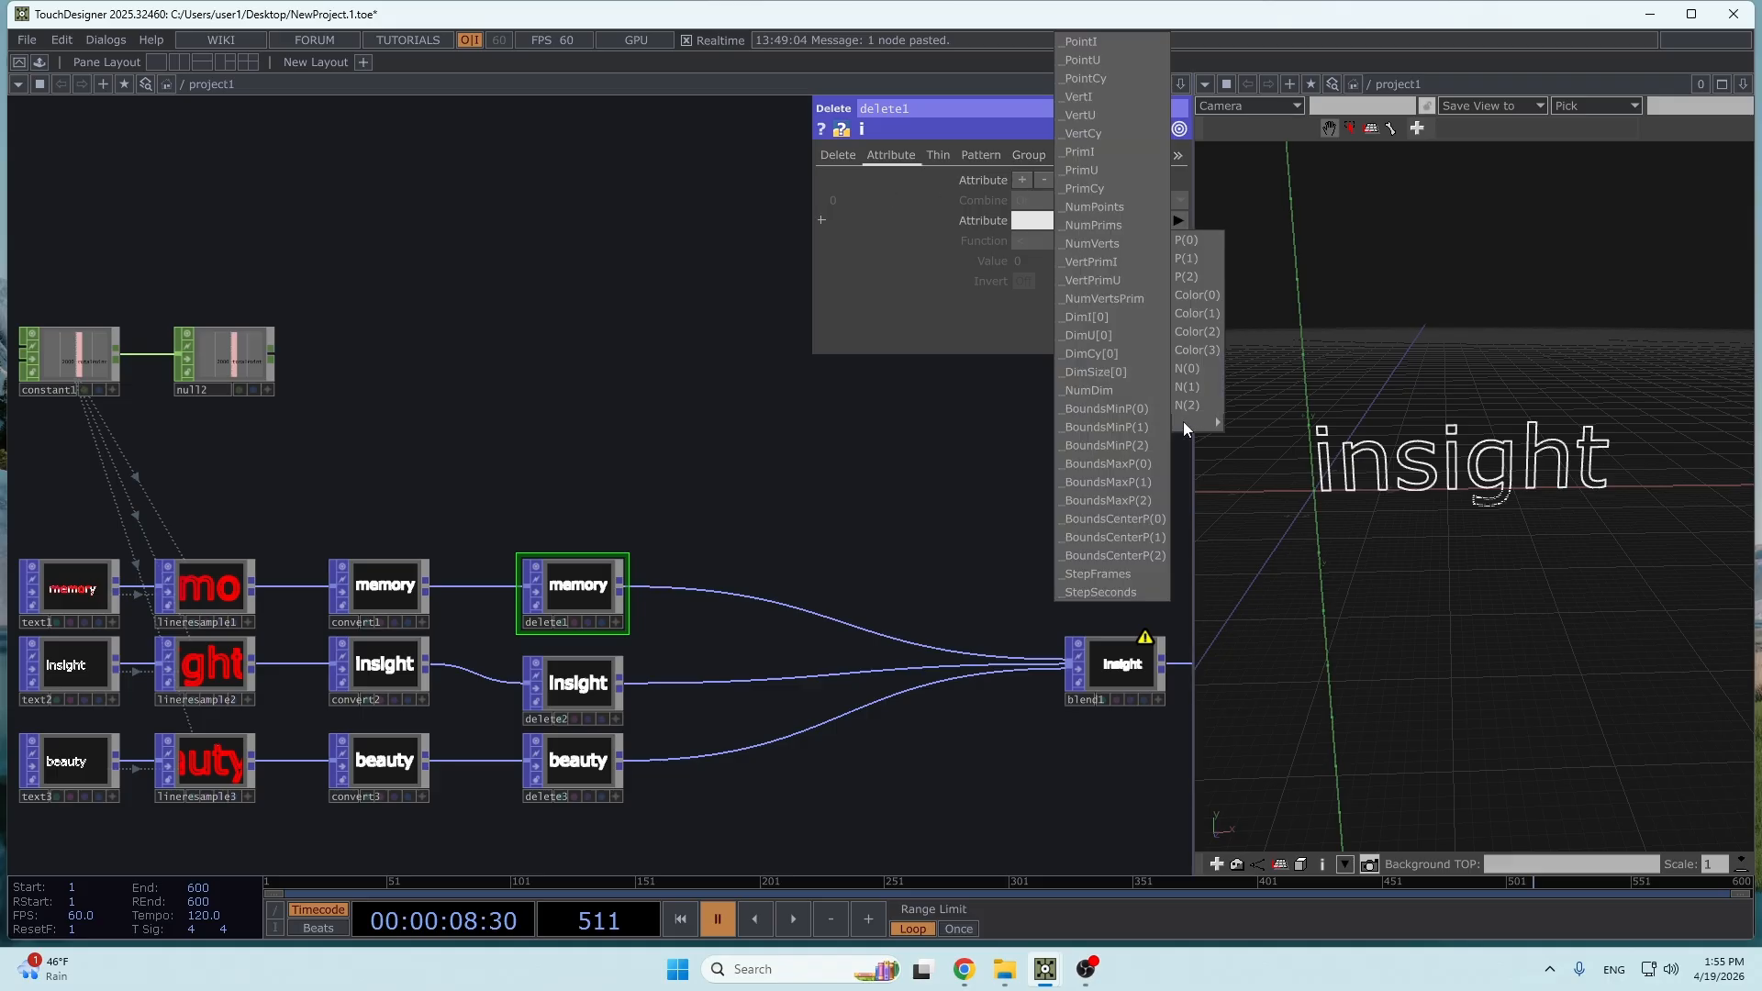
{"action": "left_click", "coordinate": [1079, 43]}
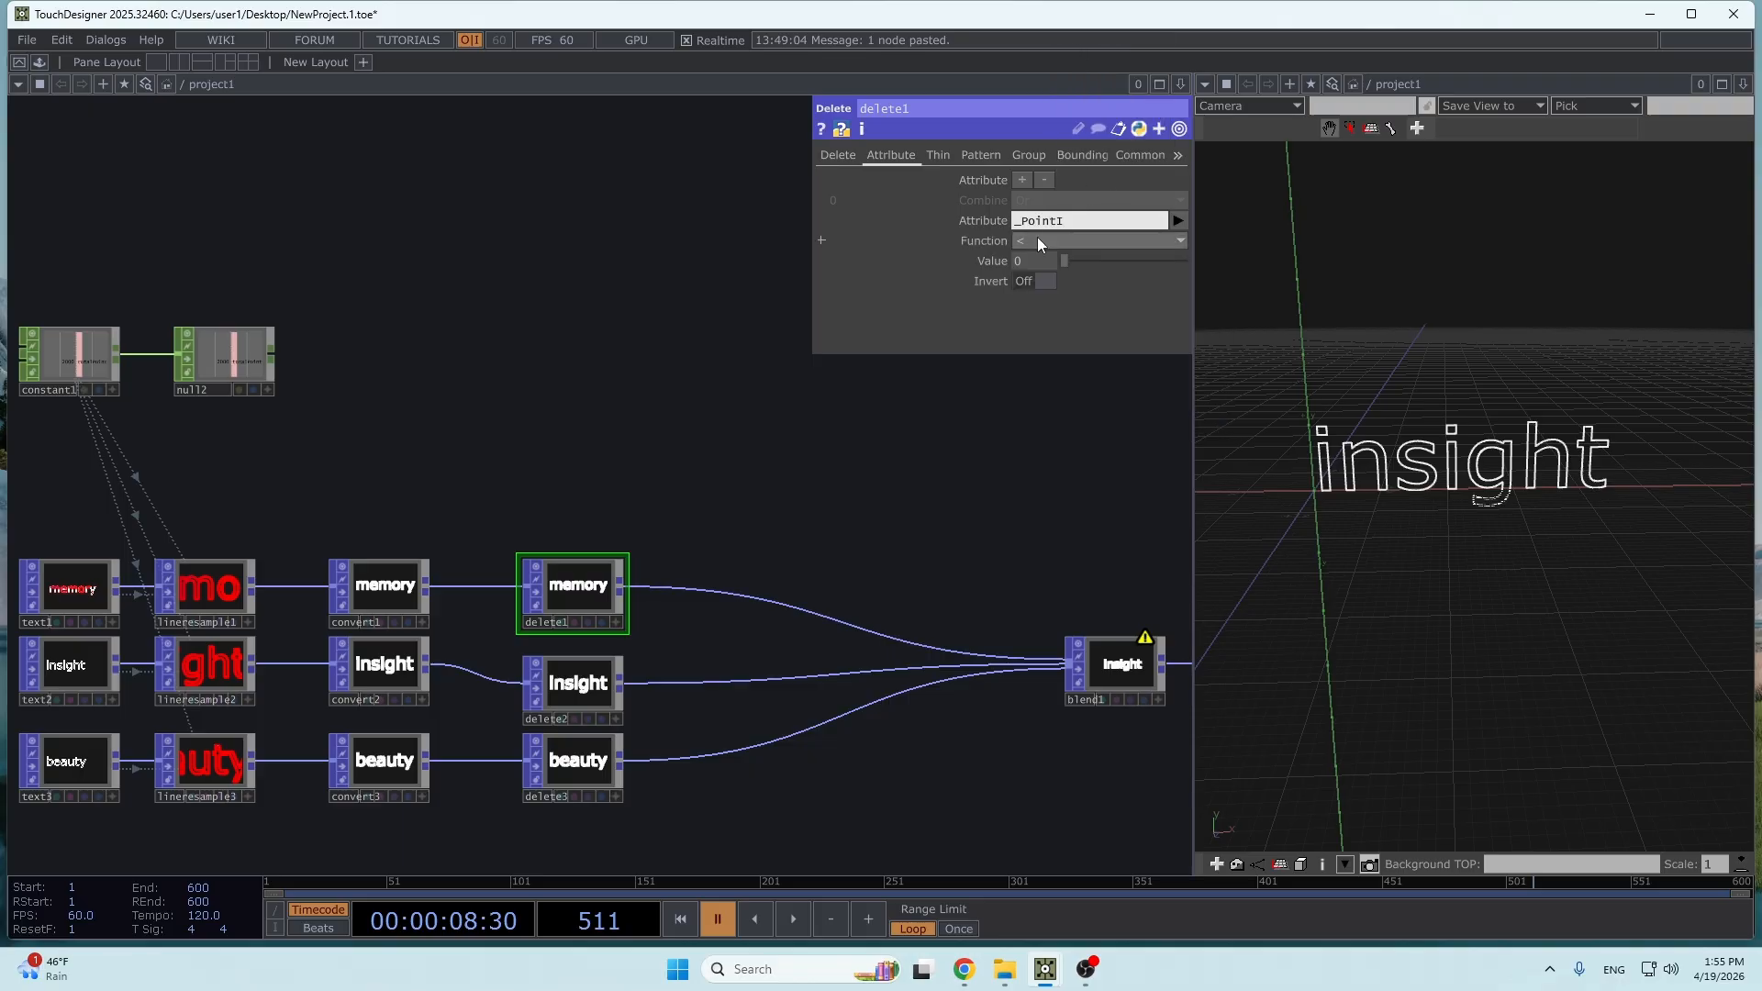
- Make null2's viewer active and reference its totalPoints channel in delete1's attribute Value
{"action": "left_click_drag", "start_coordinate": [832, 446], "coordinate": [934, 578]}
{"action": "left_click_drag", "start_coordinate": [696, 527], "coordinate": [680, 440]}
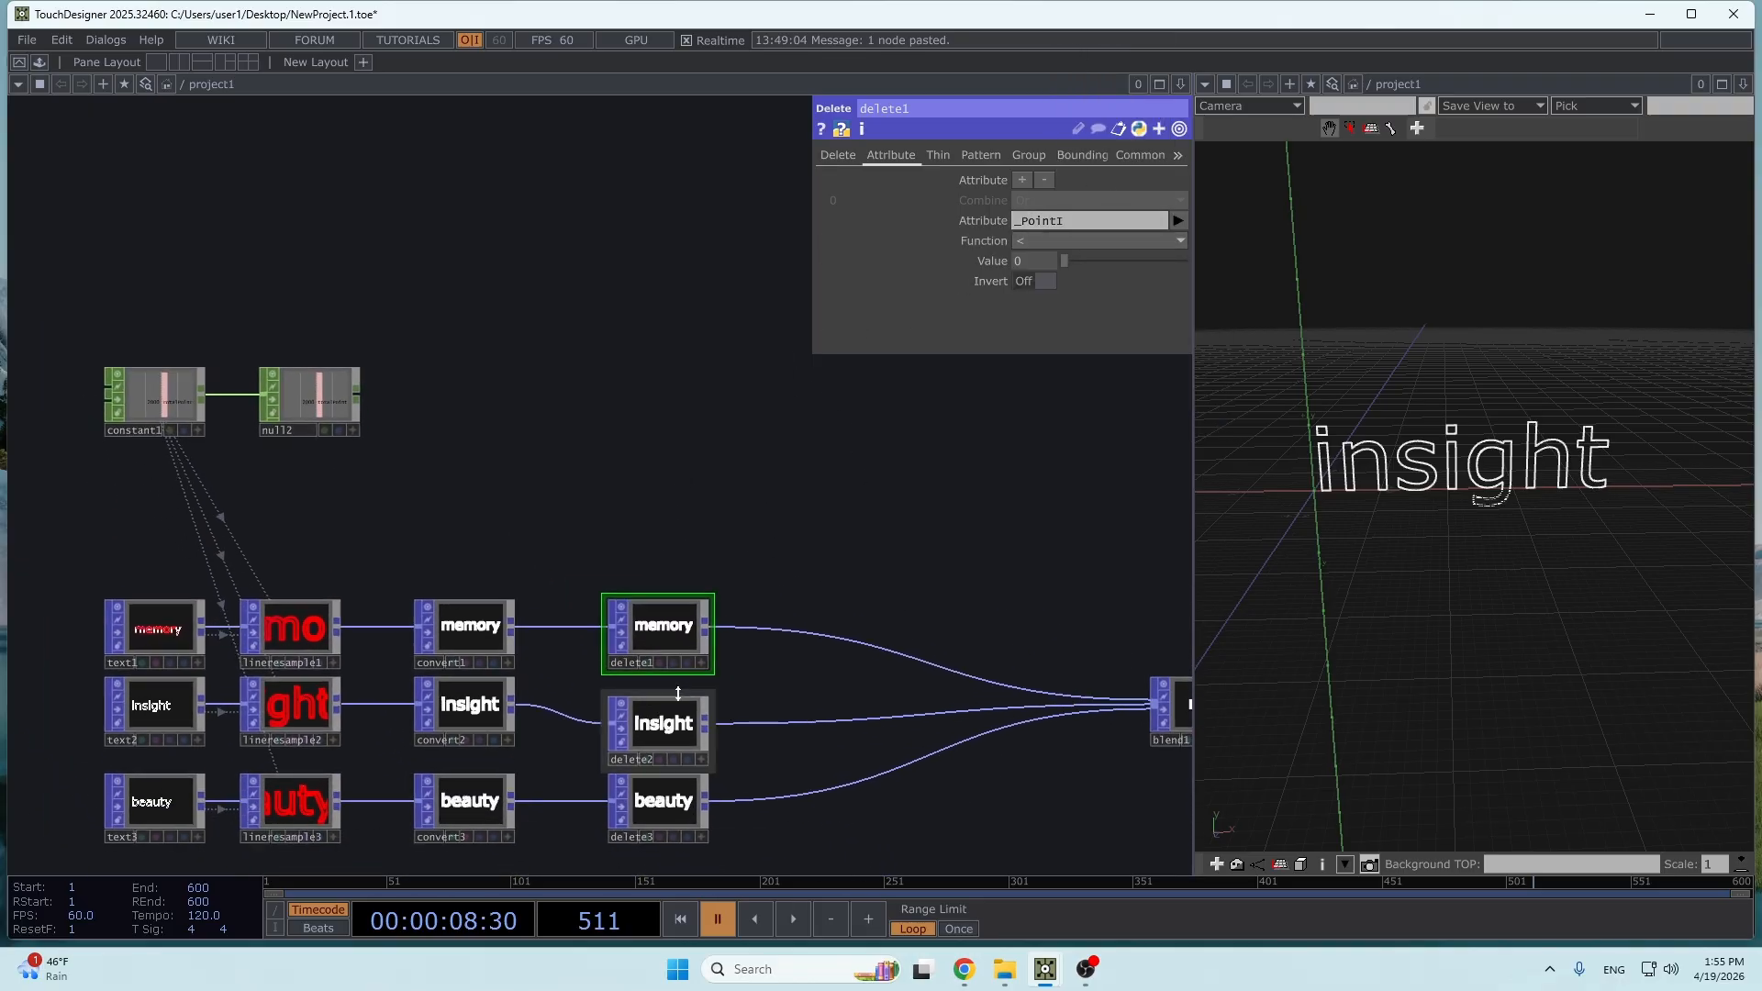
{"action": "left_click", "coordinate": [679, 692]}
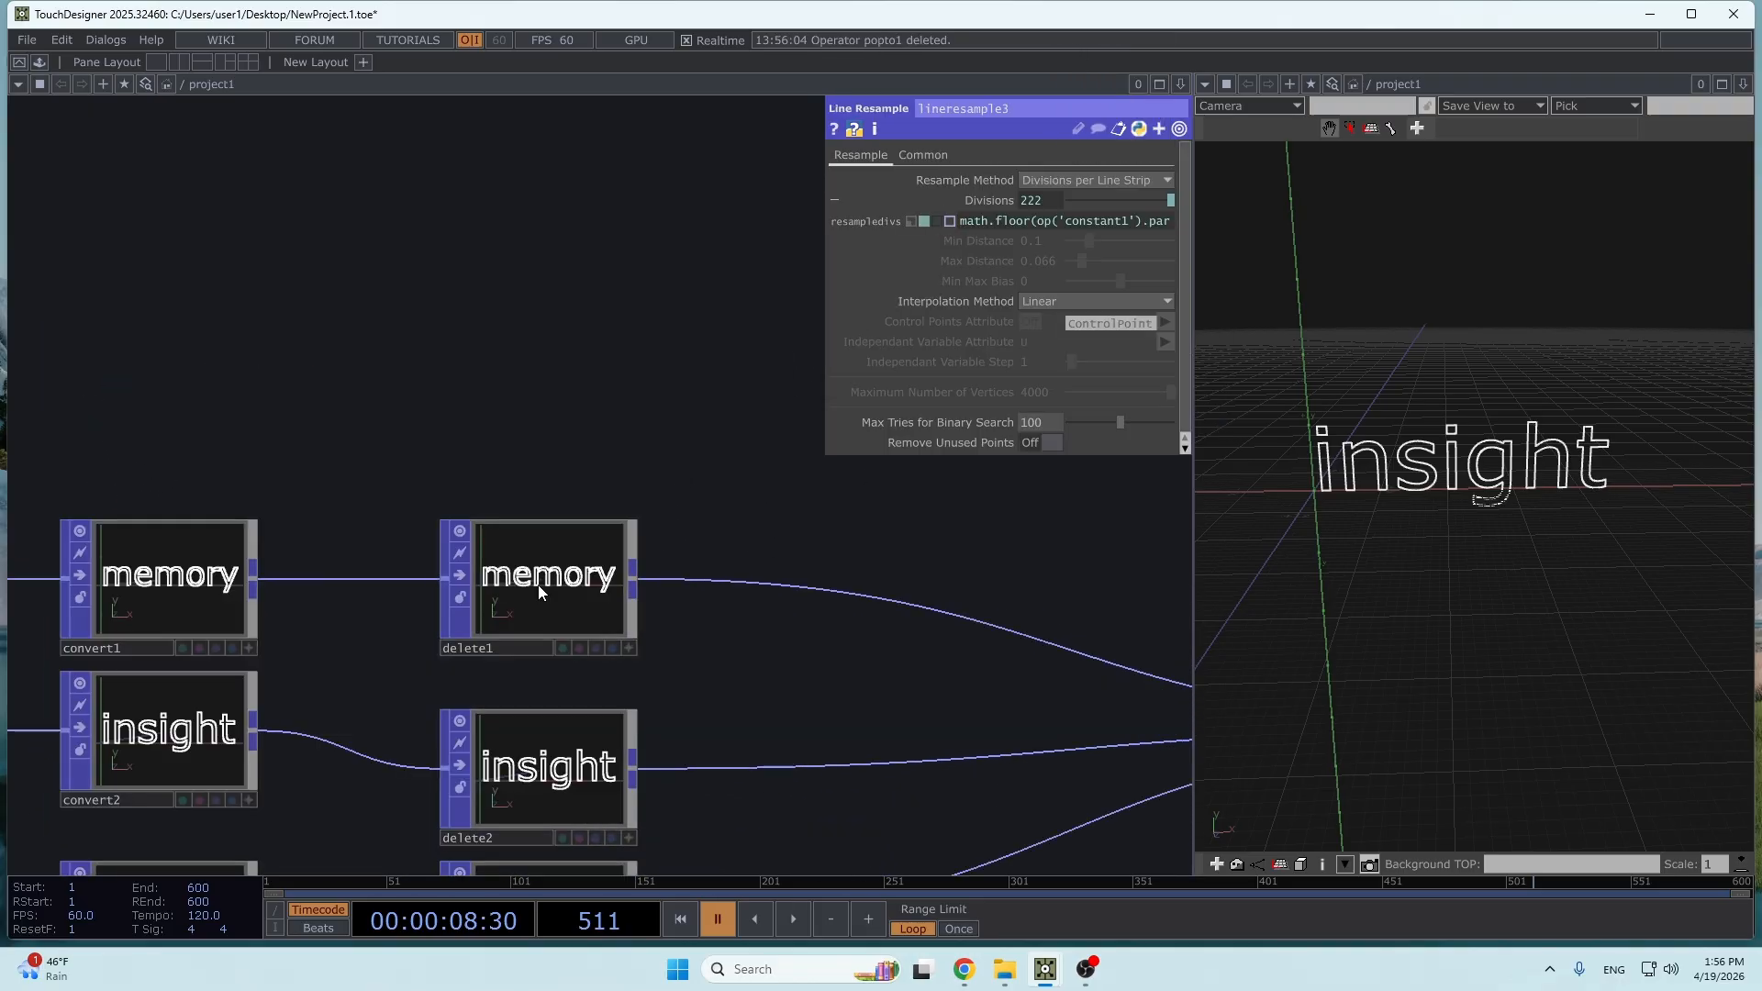
{"action": "left_click", "coordinate": [538, 586]}
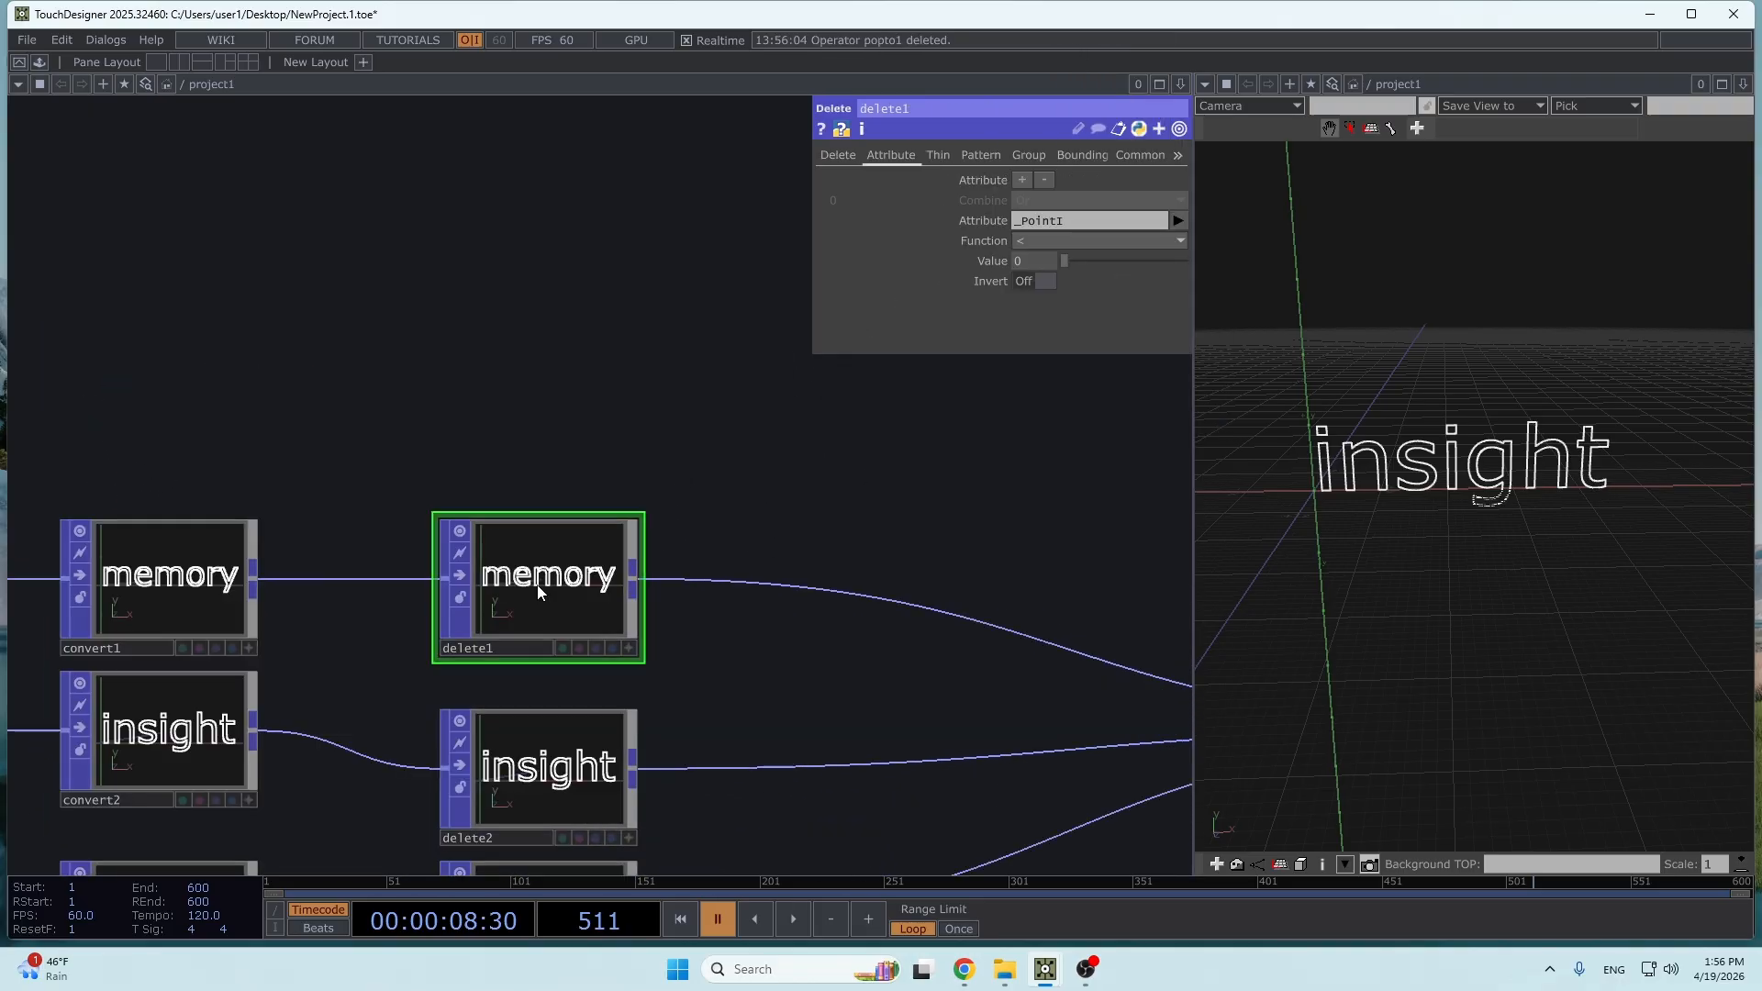
{"action": "left_click_drag", "start_coordinate": [554, 446], "coordinate": [676, 300]}
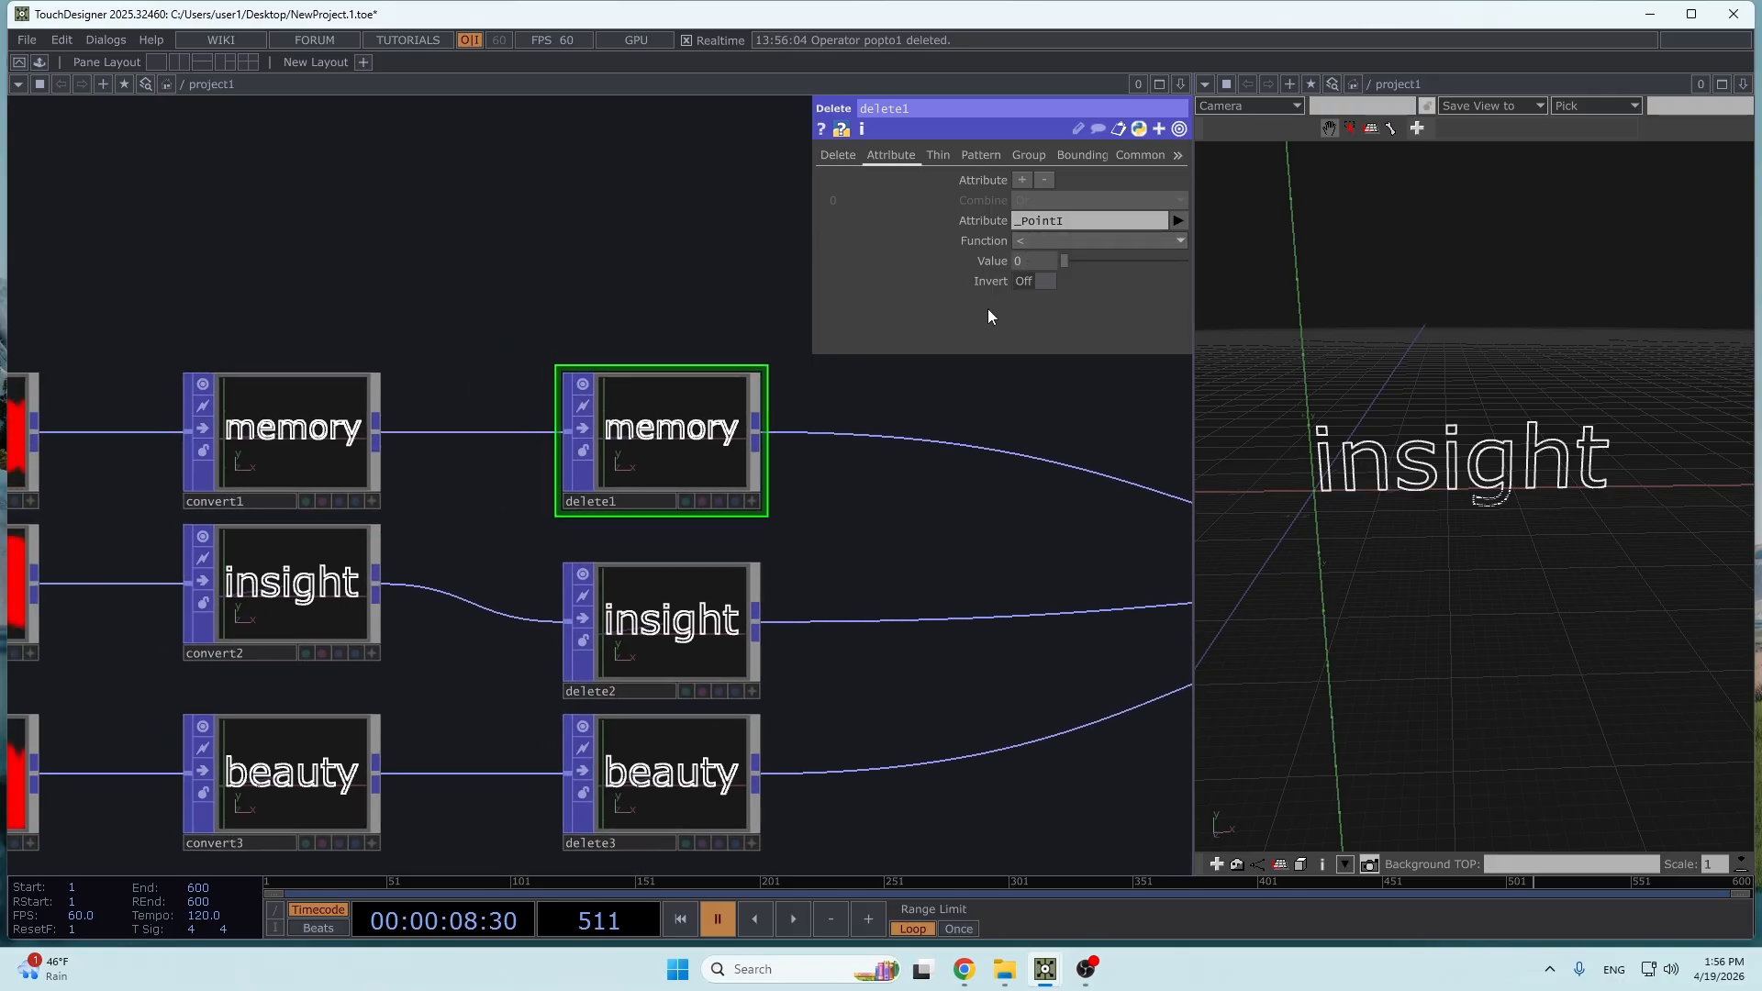
{"action": "scroll", "coordinate": [527, 303], "scroll_direction": "down", "scroll_amount": 5}
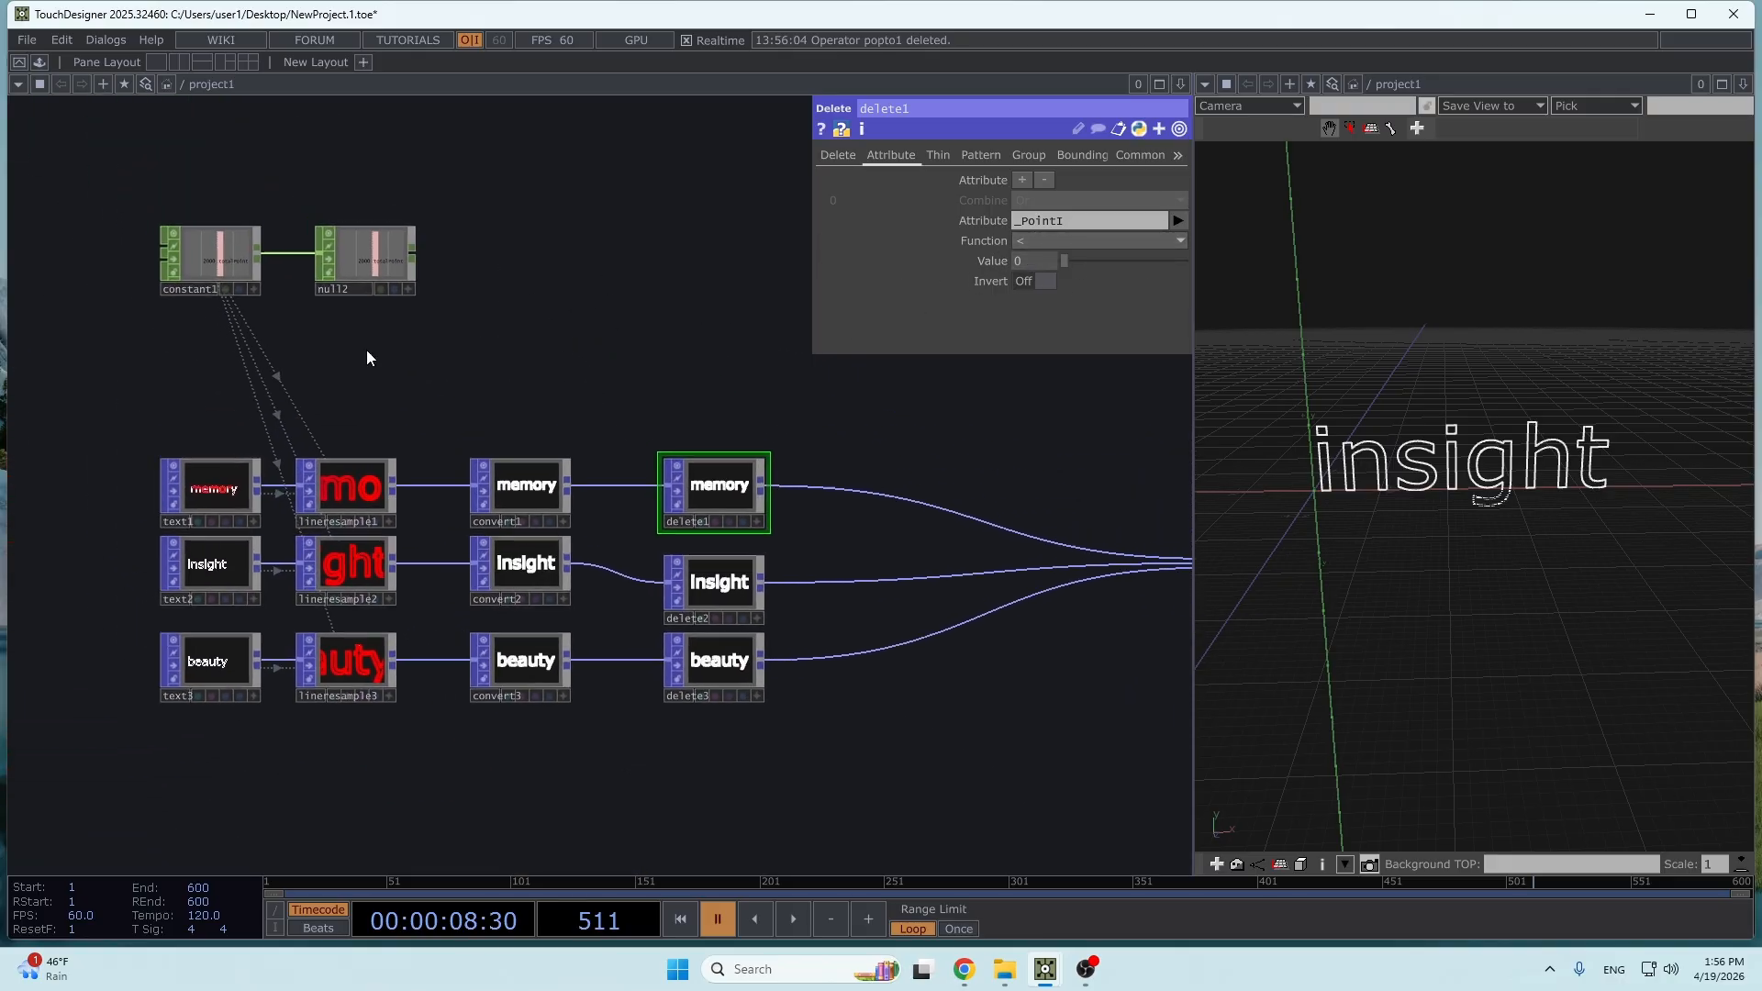
{"action": "left_click", "coordinate": [420, 306]}
{"action": "left_click_drag", "start_coordinate": [367, 290], "coordinate": [472, 294]}
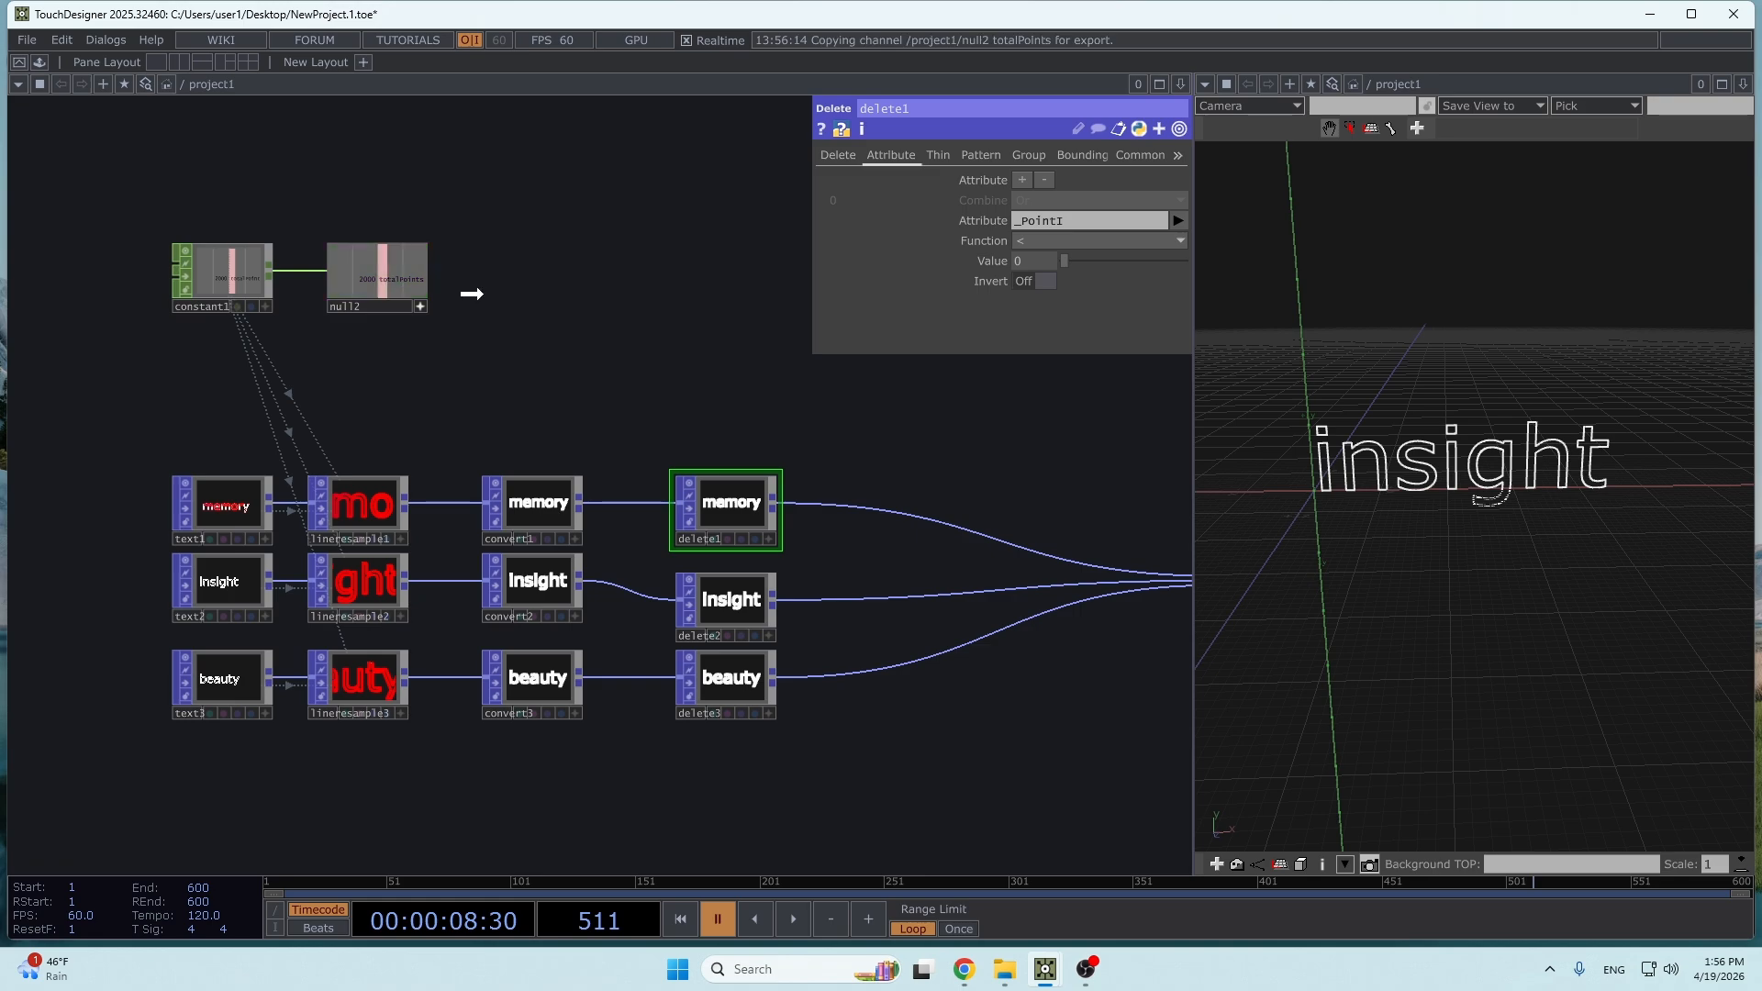
{"action": "mouse_move", "coordinate": [1096, 296]}
{"action": "left_mouse_down"}
{"action": "mouse_move", "coordinate": [1029, 260]}
{"action": "mouse_move", "coordinate": [1043, 255]}
{"action": "left_mouse_up"}
{"action": "left_click", "coordinate": [1048, 251]}
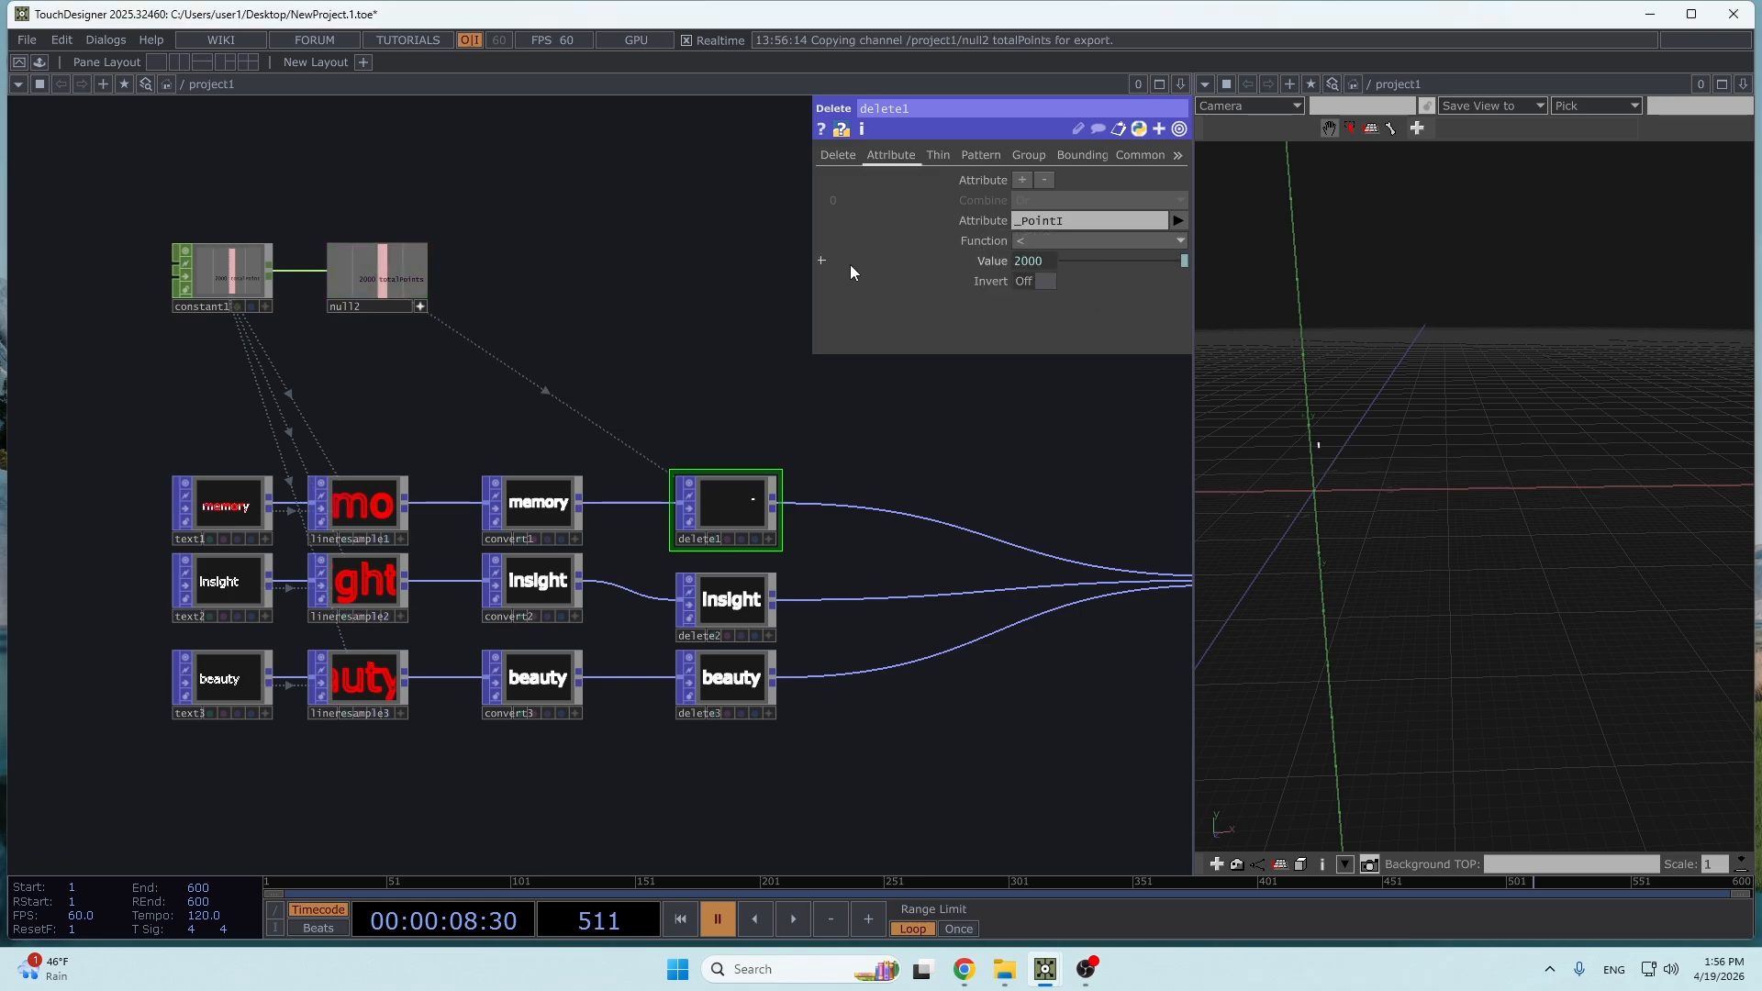
- Set delete1's attribute comparison function to >= and reveal the expression behind its Value
{"action": "left_click", "coordinate": [1051, 242]}
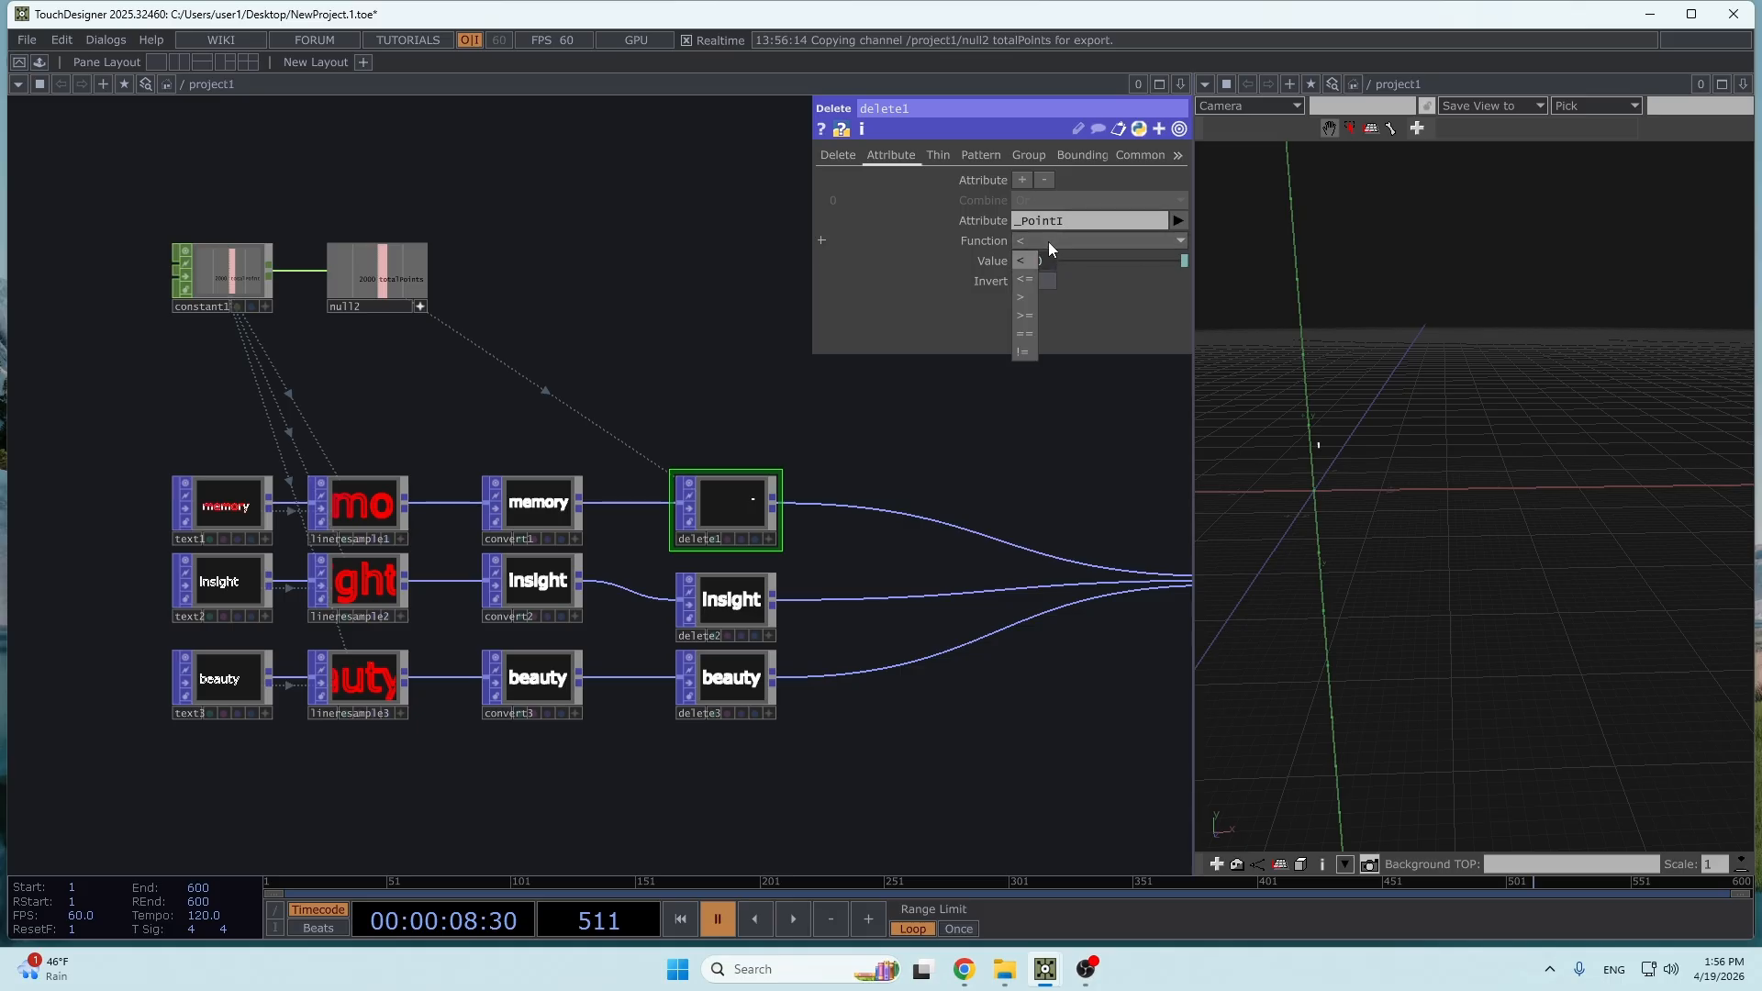
{"action": "left_click", "coordinate": [1032, 316]}
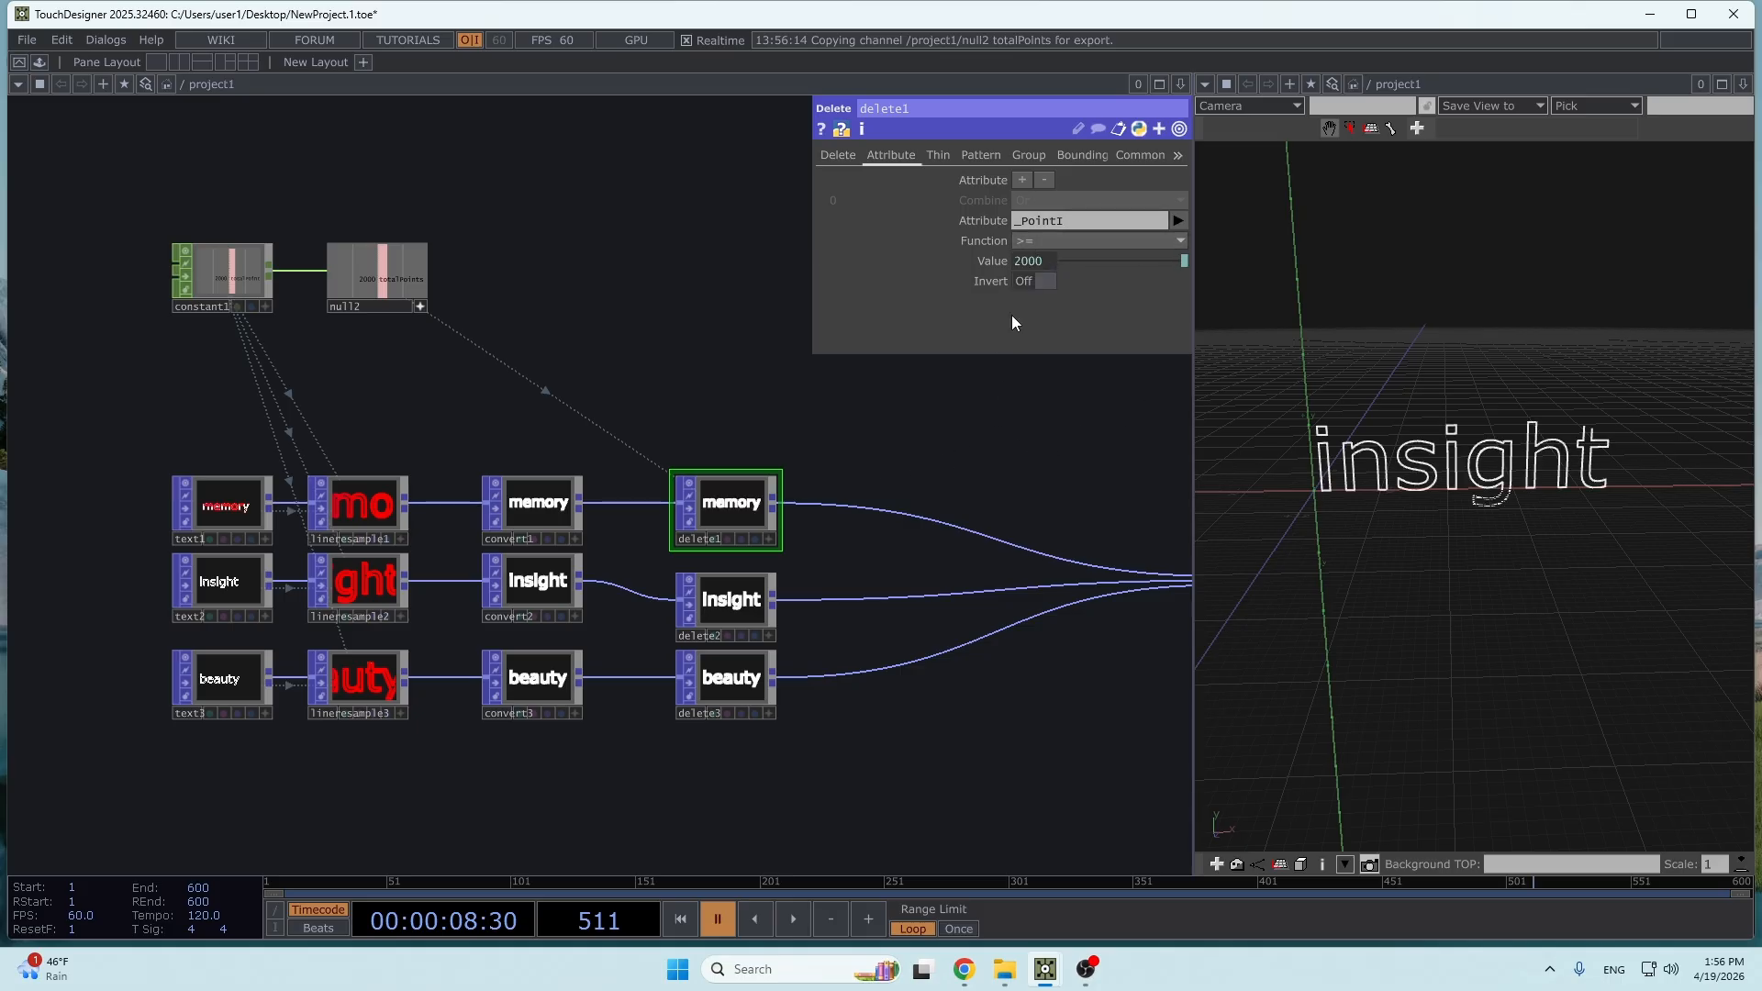
{"action": "left_click", "coordinate": [991, 264]}
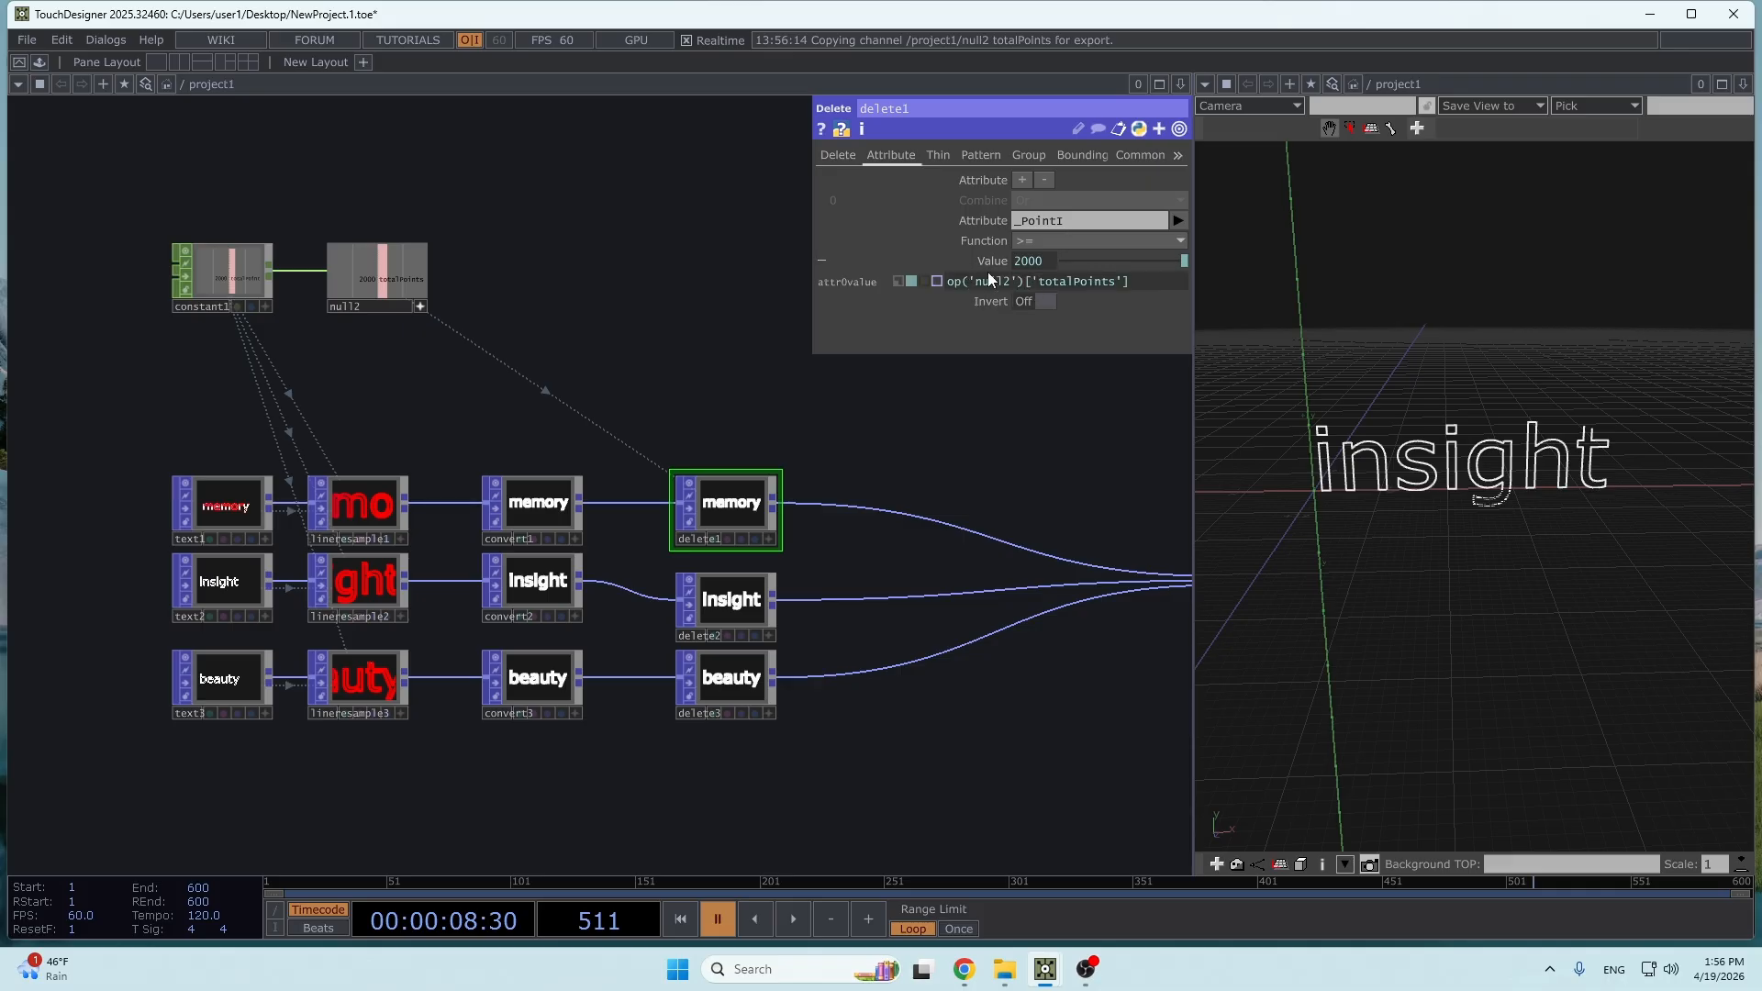
- Configure delete2 to delete points whose _PointI is >= null2's totalPoints channel
{"action": "left_click", "coordinate": [746, 598]}
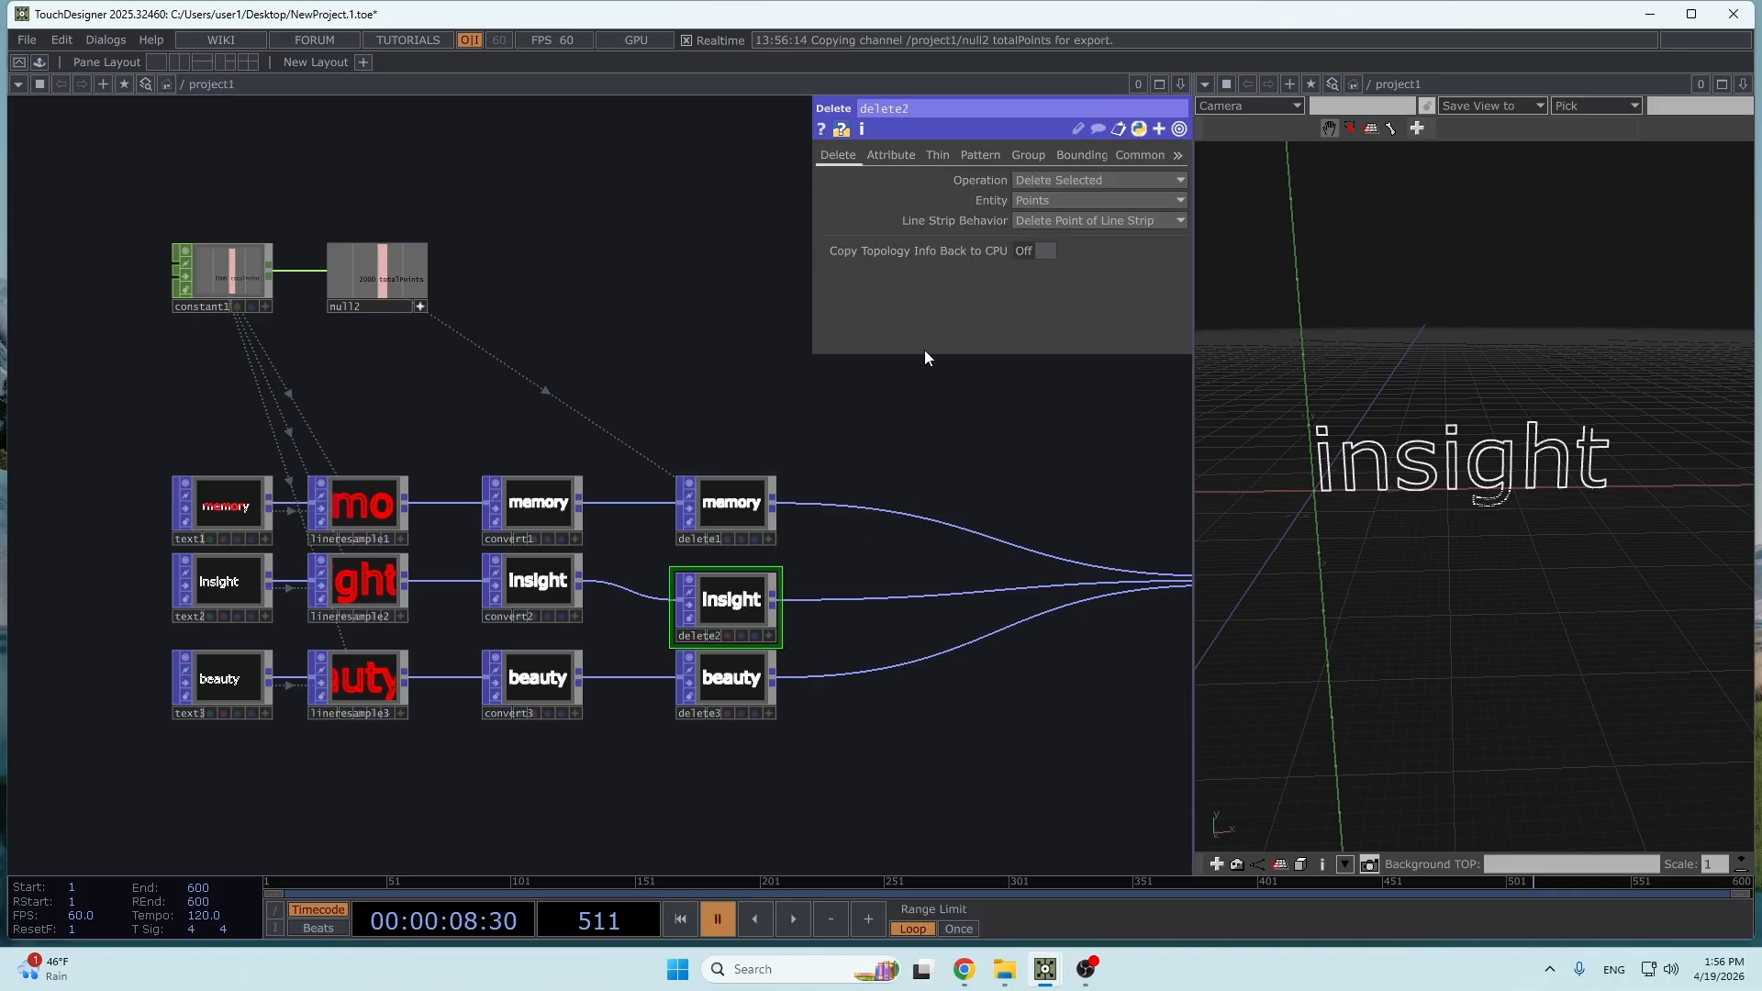
{"action": "left_click", "coordinate": [895, 154]}
{"action": "left_click", "coordinate": [1179, 221]}
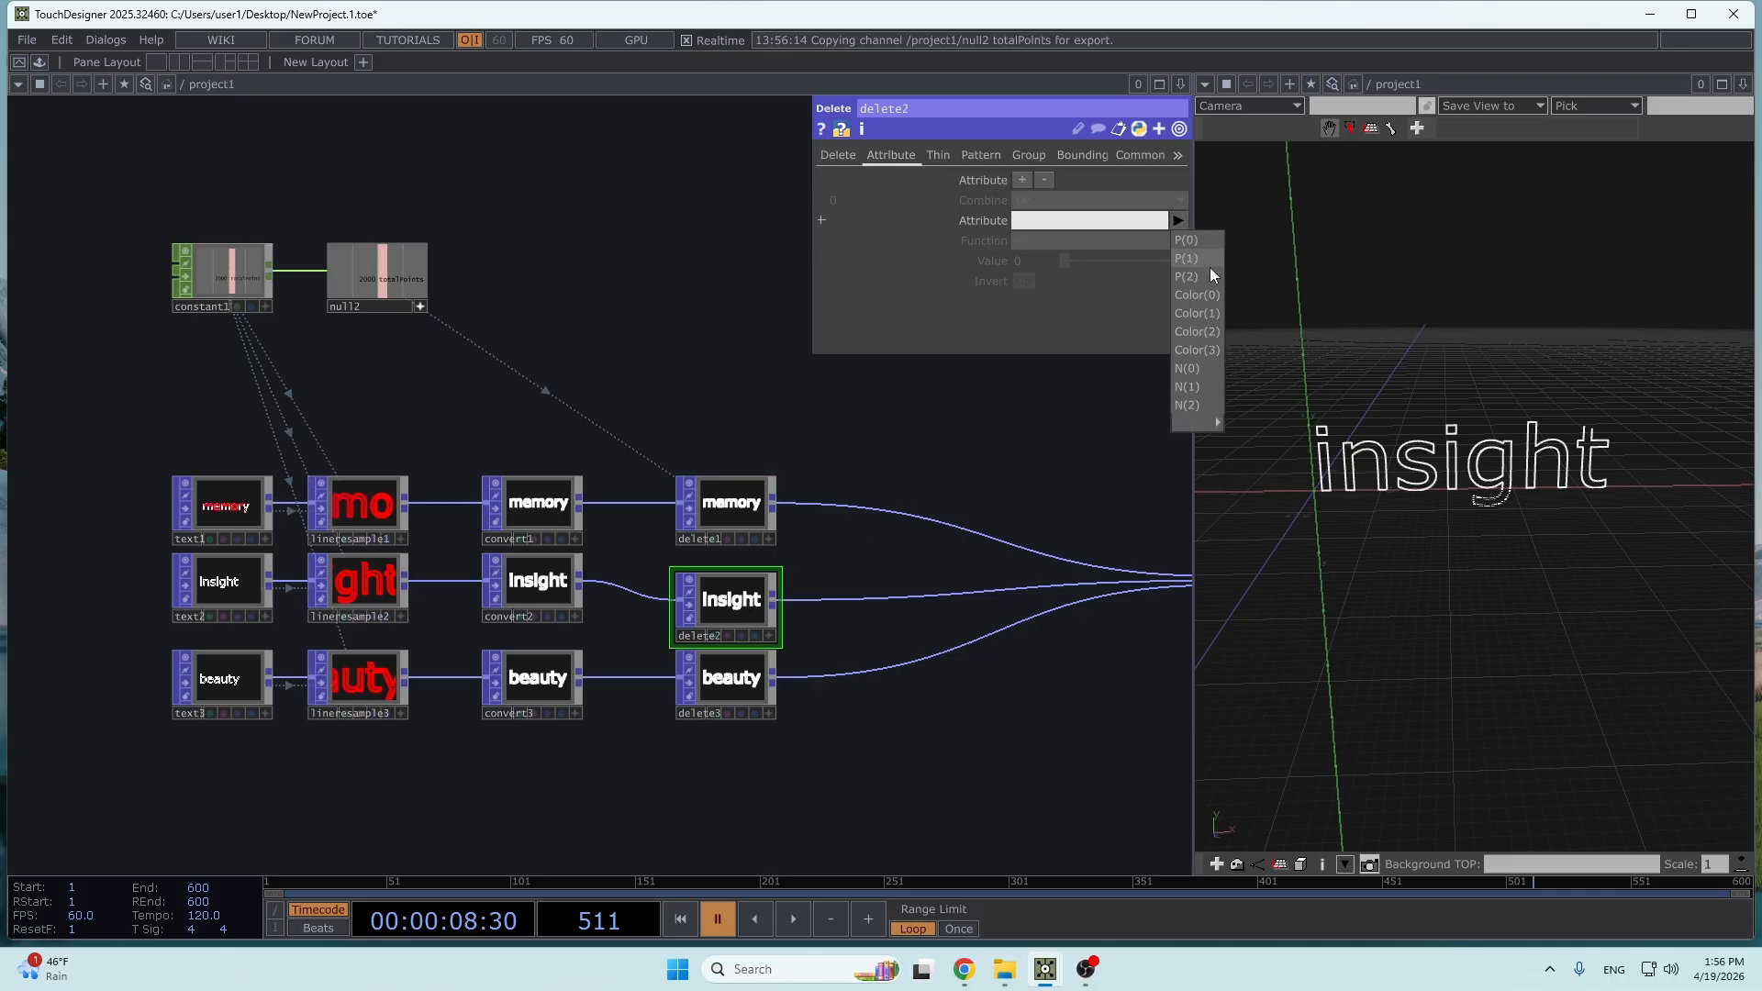
{"action": "mouse_move", "coordinate": [1206, 421]}
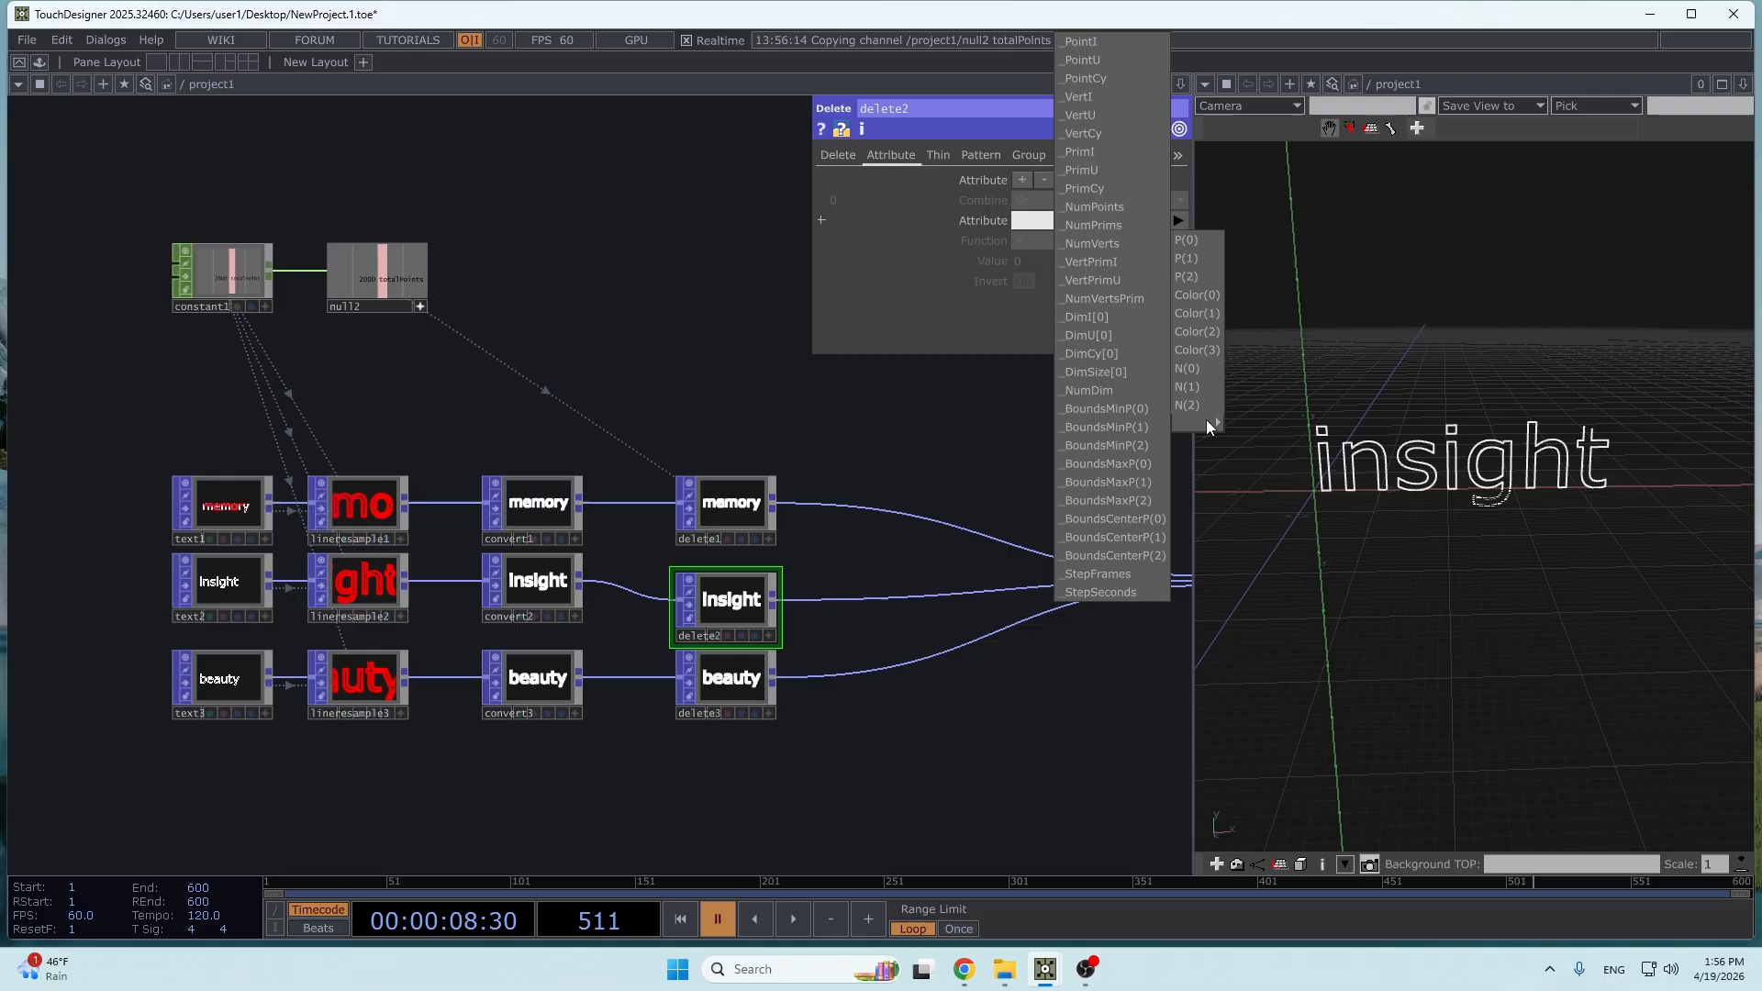
{"action": "left_click", "coordinate": [1086, 42]}
{"action": "left_click", "coordinate": [1049, 244]}
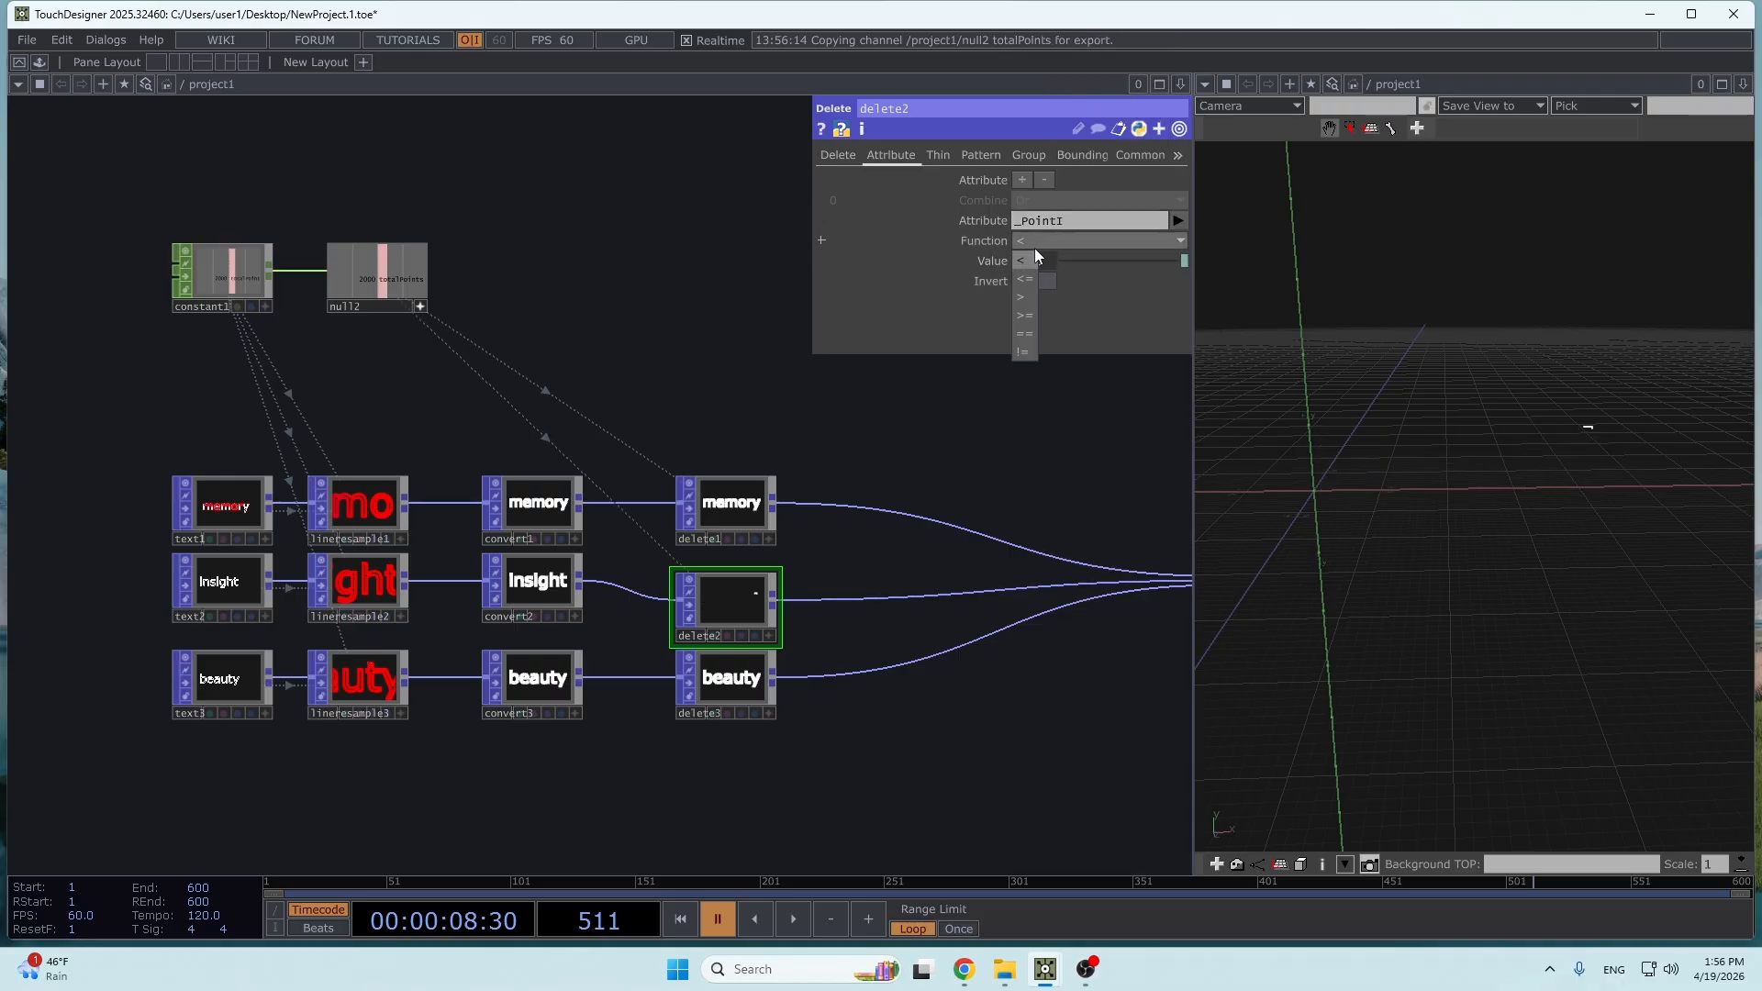
{"action": "left_click", "coordinate": [1024, 315]}
- Configure delete3 to delete points whose _PointI is >= null2's totalPoints channel
{"action": "left_click", "coordinate": [732, 681]}
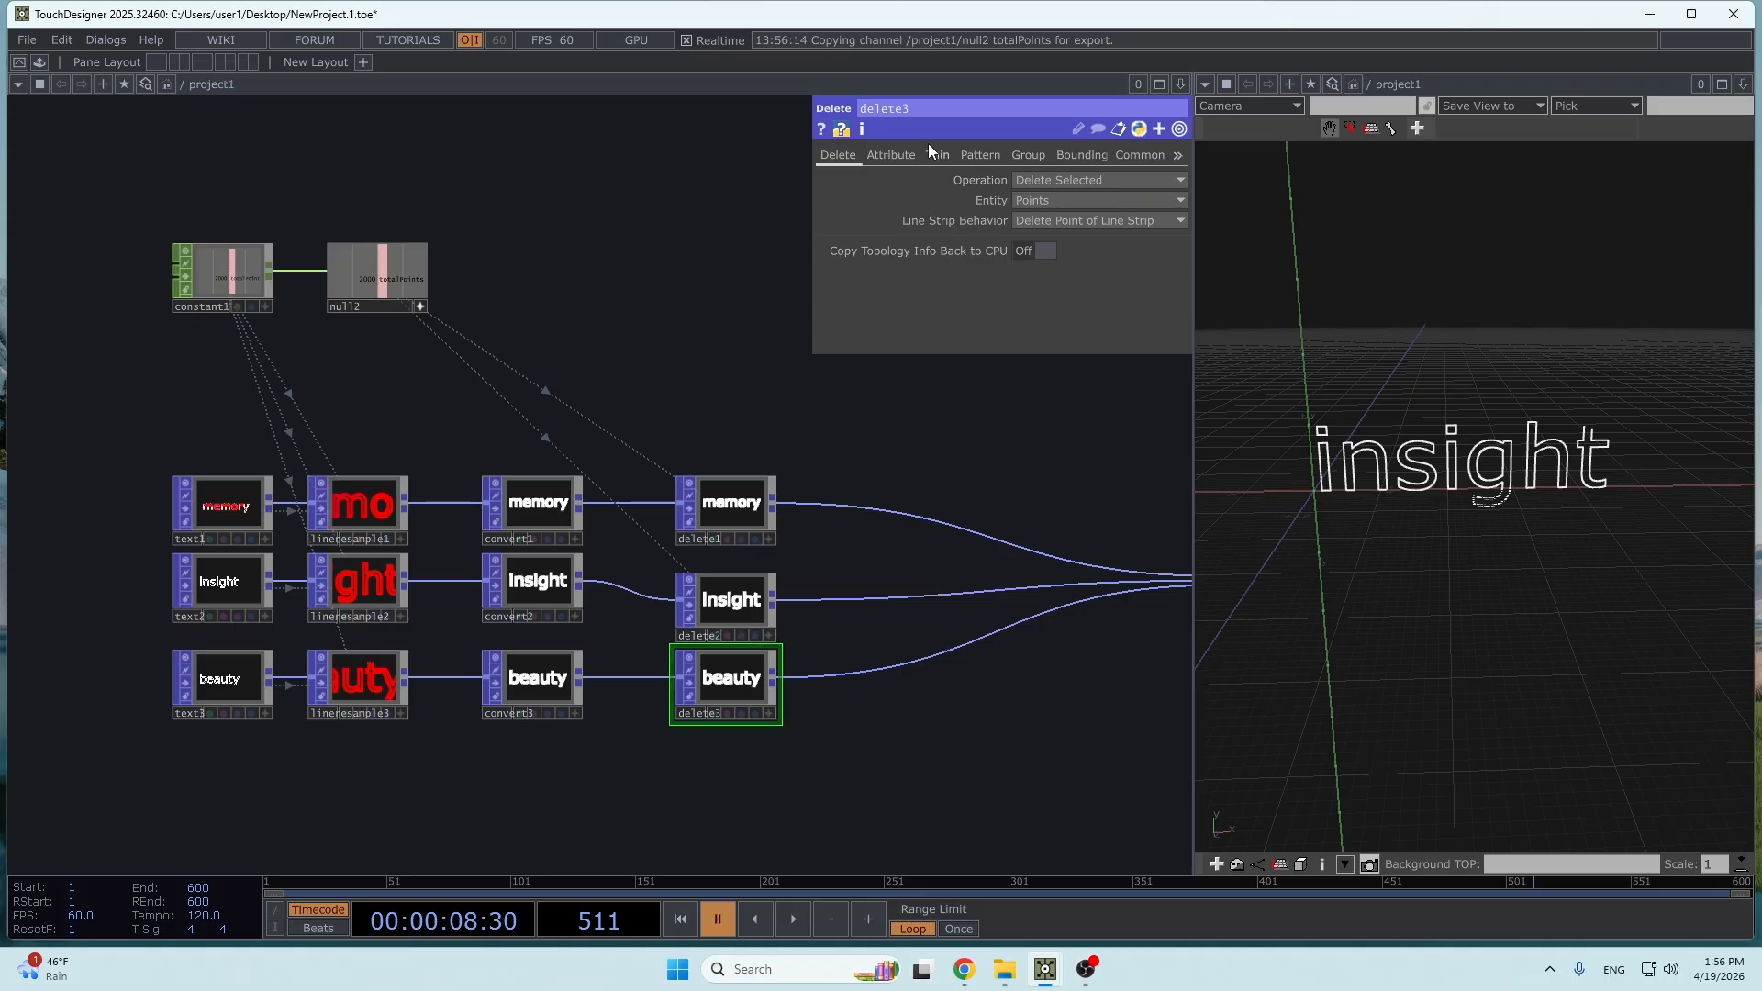
{"action": "left_click", "coordinate": [890, 154]}
{"action": "left_click", "coordinate": [1175, 222]}
{"action": "mouse_move", "coordinate": [1216, 421]}
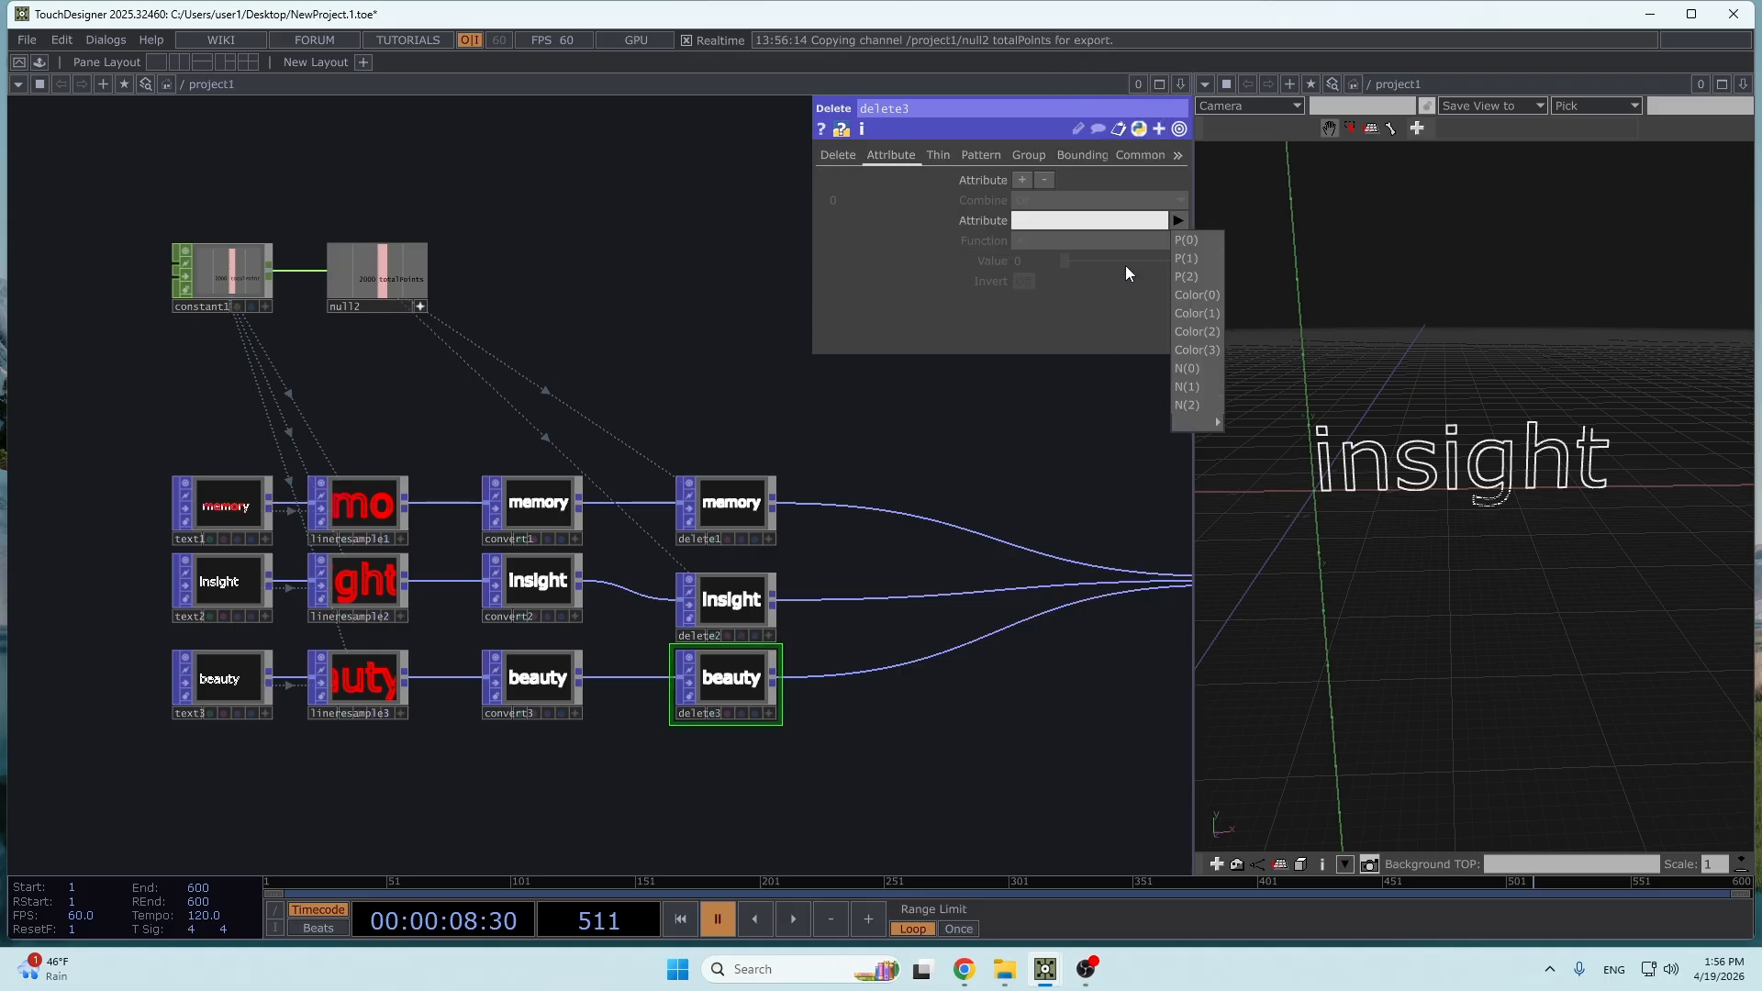
{"action": "left_click", "coordinate": [1080, 42]}
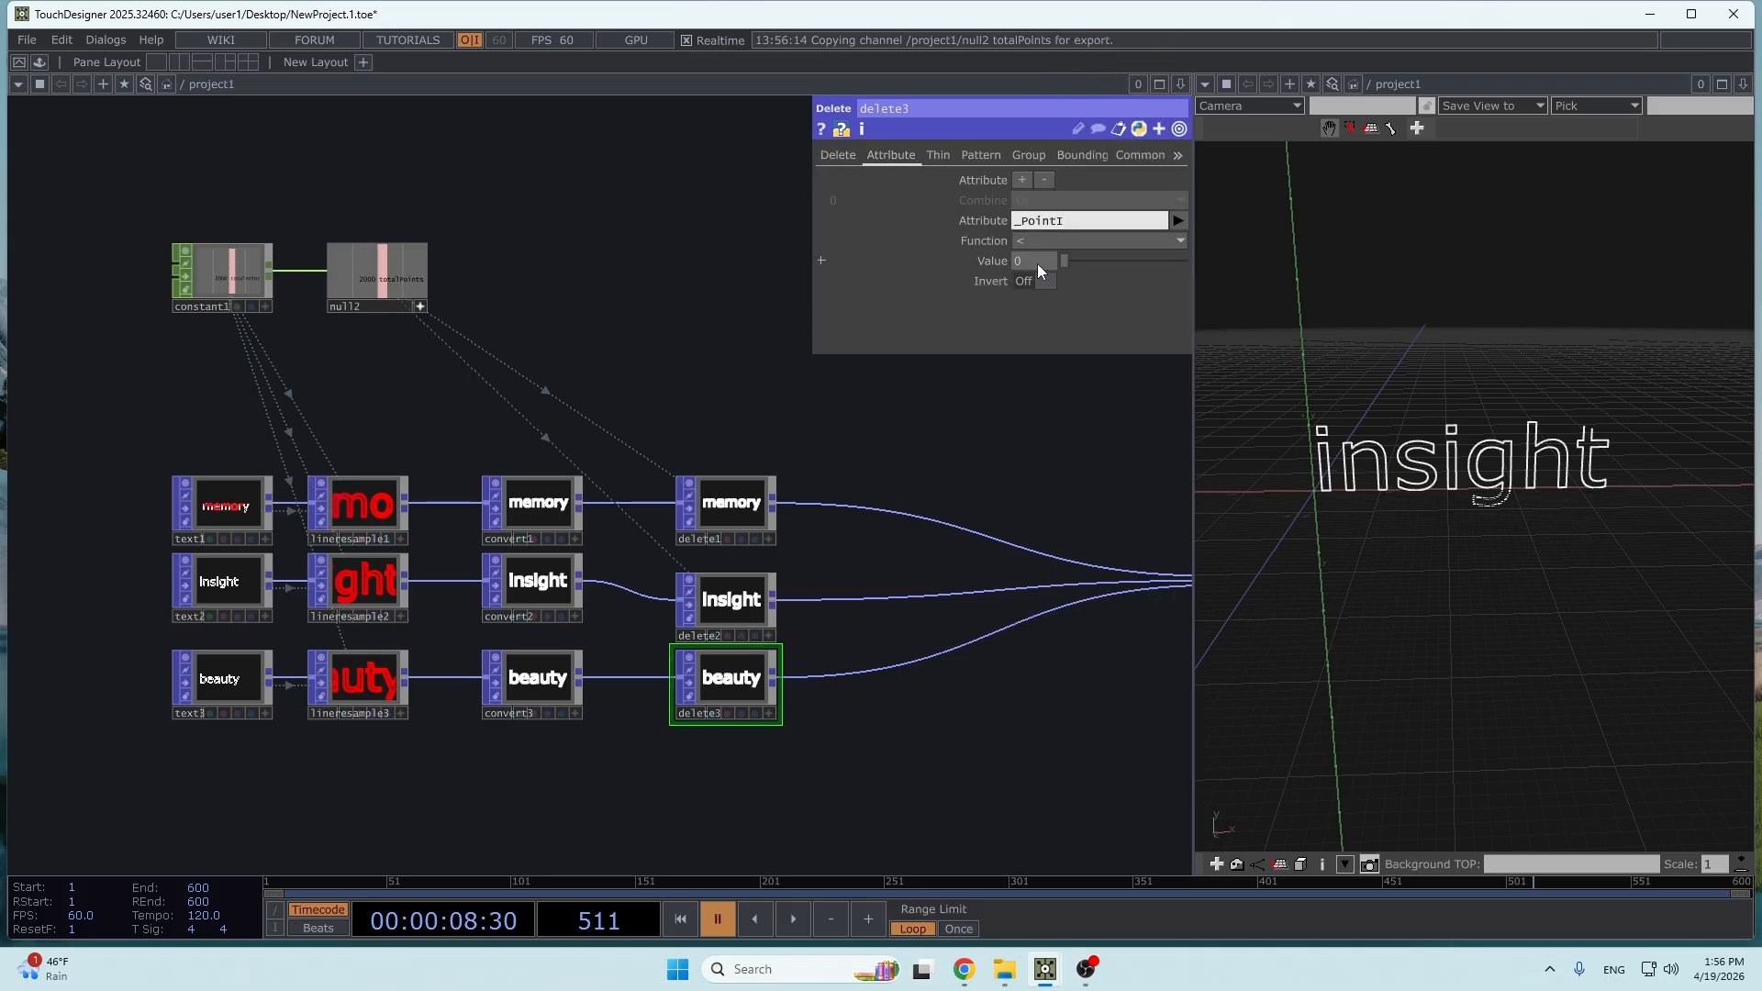
{"action": "left_click", "coordinate": [1054, 241]}
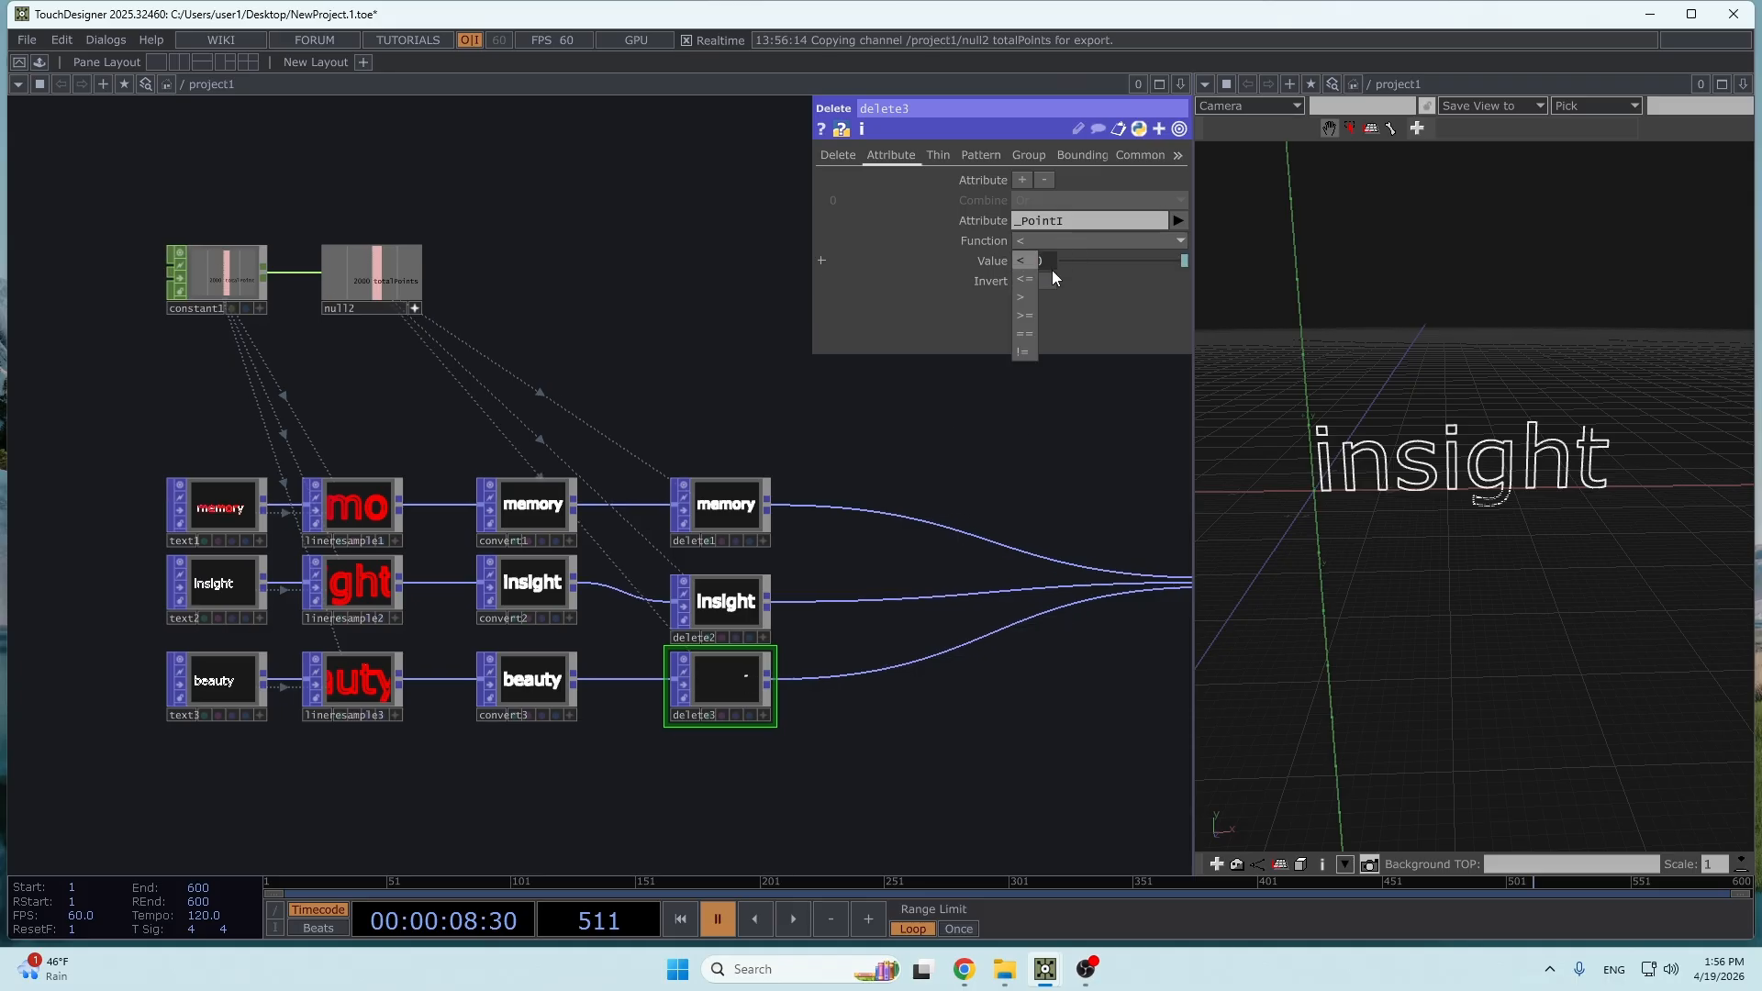
{"action": "left_click", "coordinate": [1026, 322]}
- Check blend1's connected inputs and the point counts in the operator info of delete1, delete2 and delete3
{"action": "scroll", "coordinate": [784, 573], "scroll_direction": "up", "scroll_amount": 2}
{"action": "left_click_drag", "start_coordinate": [783, 573], "coordinate": [221, 617]}
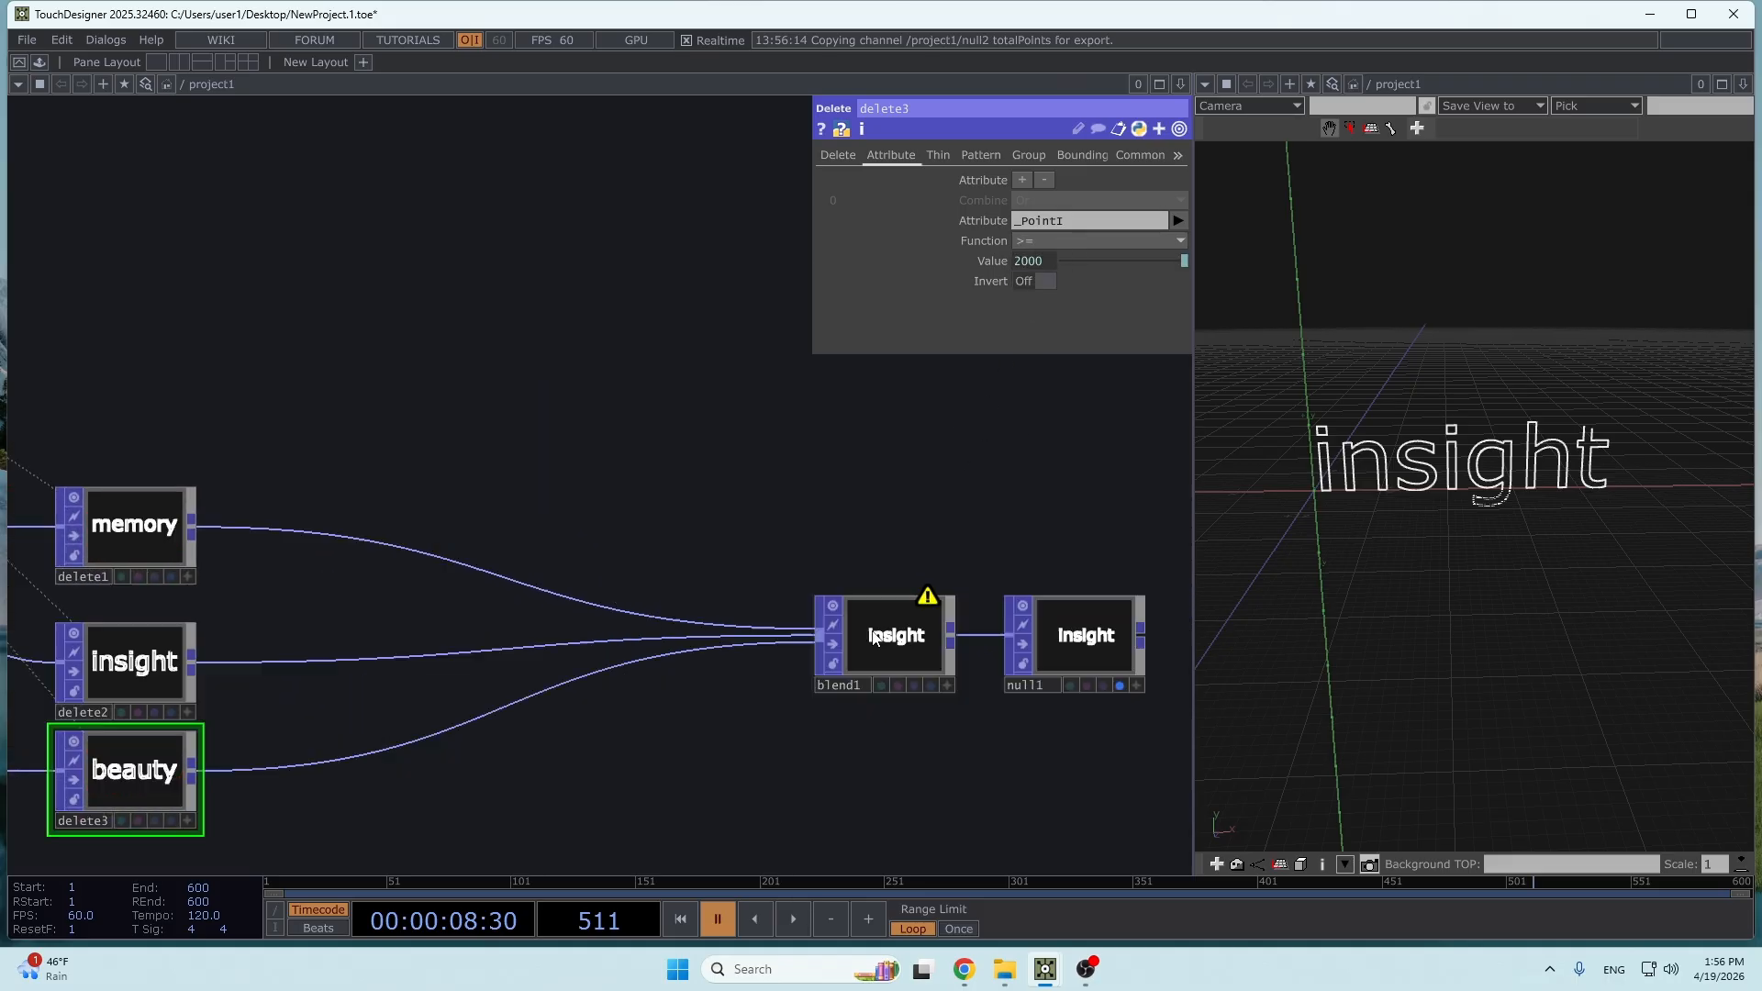
{"action": "left_click", "coordinate": [879, 635]}
{"action": "left_click_drag", "start_coordinate": [454, 460], "coordinate": [719, 475]}
{"action": "right_click", "coordinate": [430, 539]}
{"action": "left_click", "coordinate": [451, 453]}
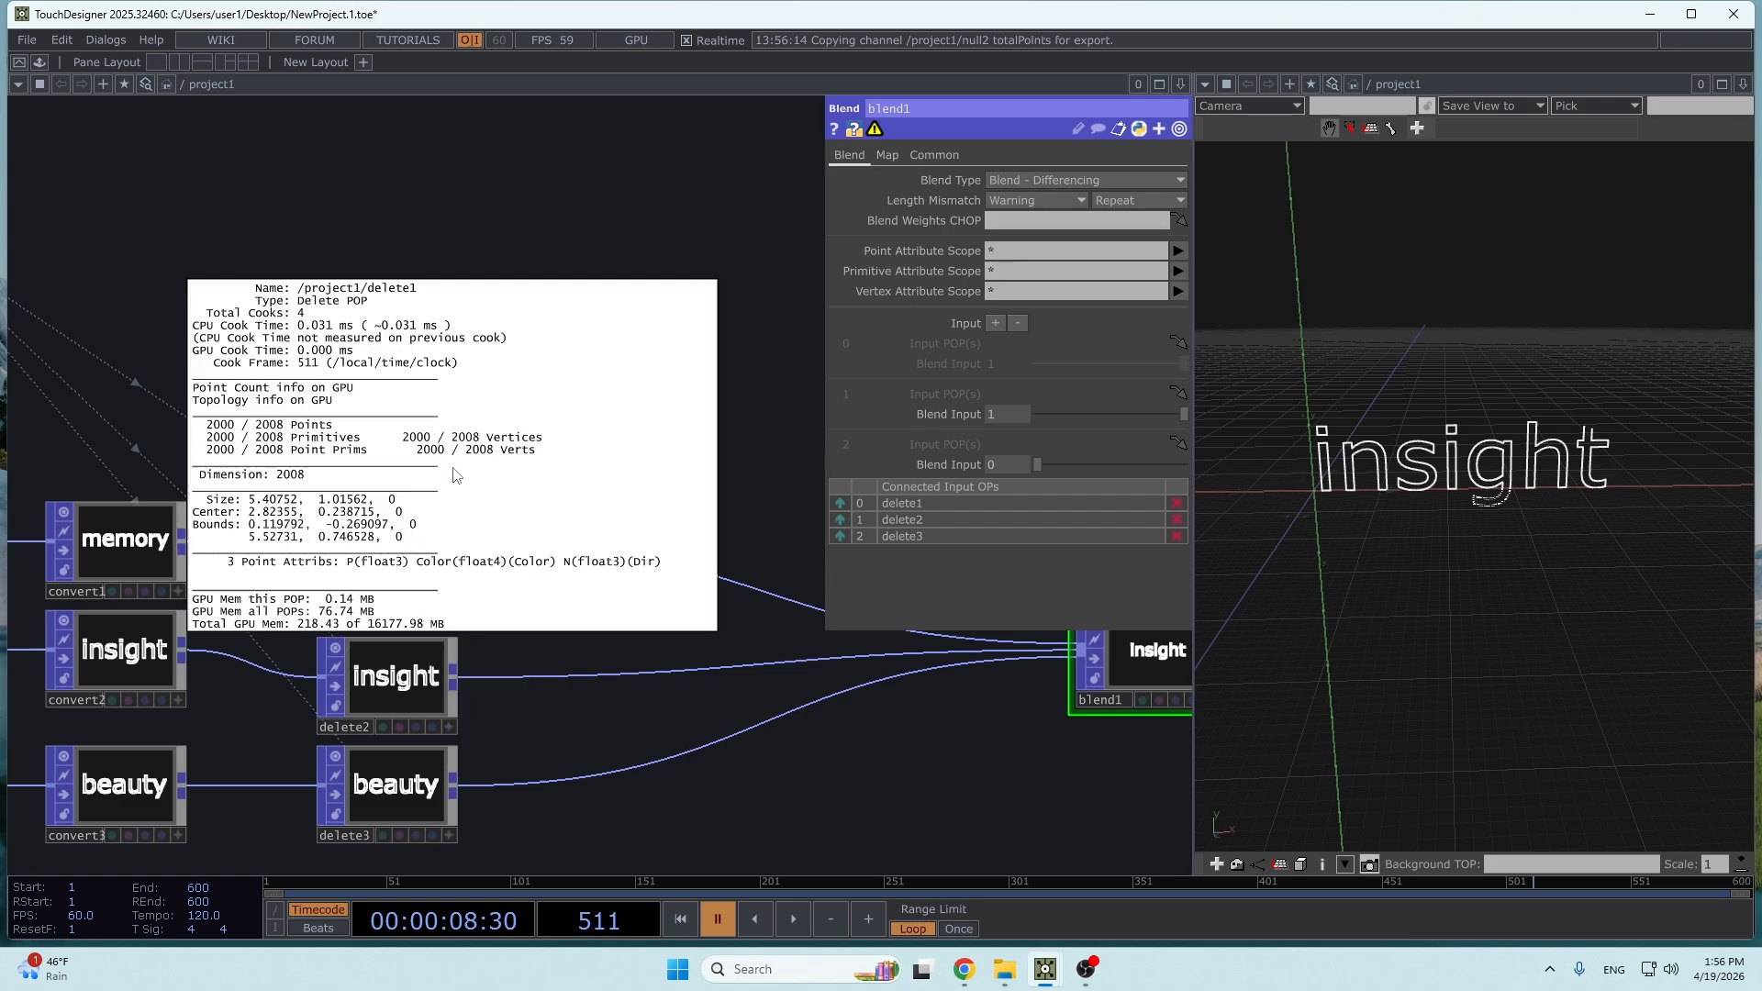
{"action": "left_click", "coordinate": [664, 674]}
{"action": "right_click", "coordinate": [400, 687]}
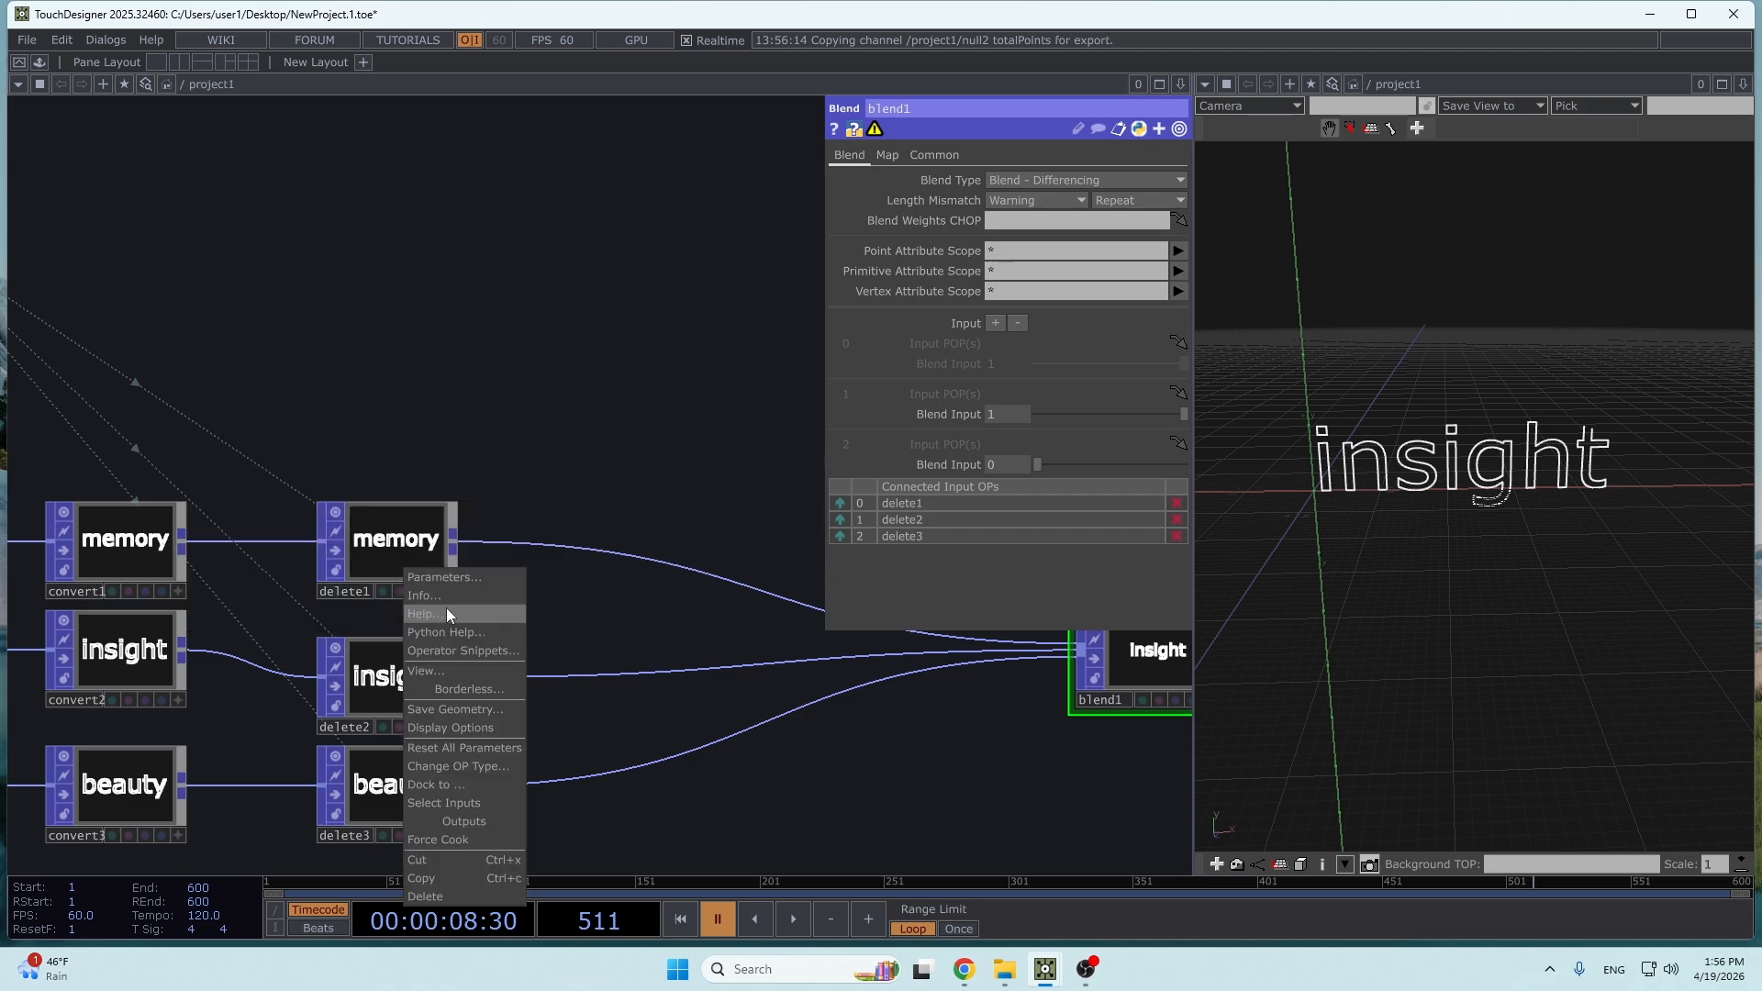
{"action": "left_click", "coordinate": [446, 607]}
{"action": "left_click", "coordinate": [609, 817]}
{"action": "right_click", "coordinate": [405, 798]}
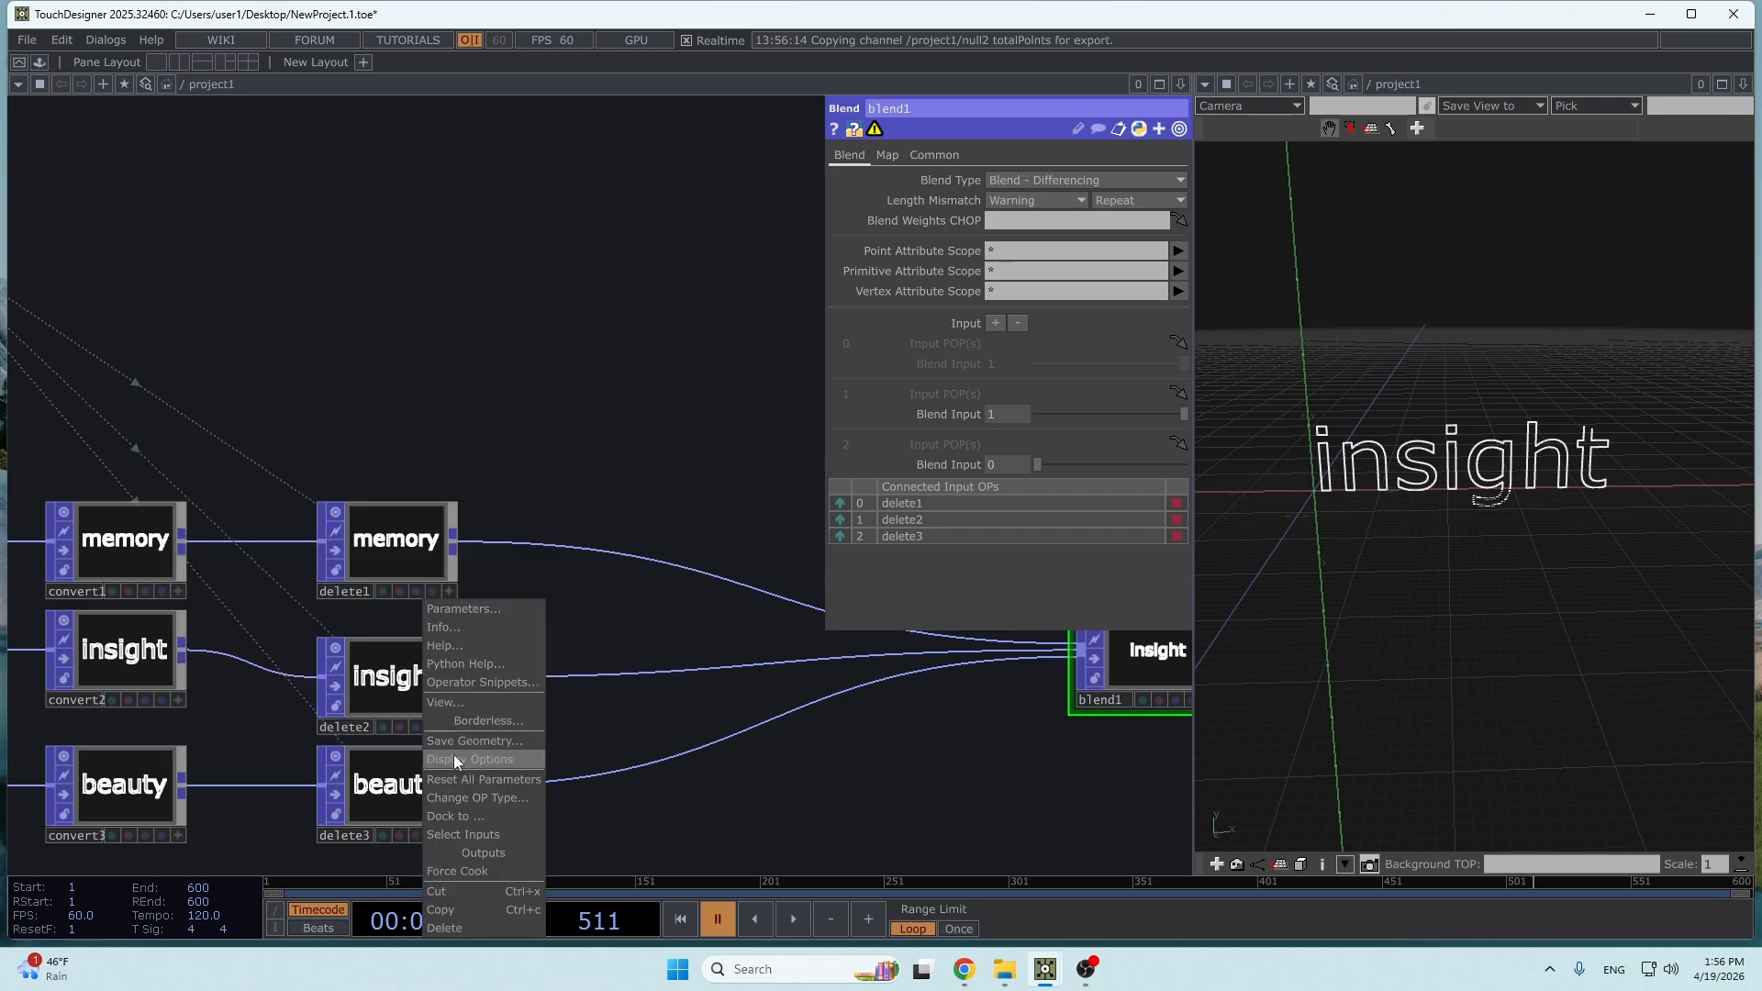
{"action": "left_click", "coordinate": [464, 632]}
{"action": "left_click", "coordinate": [257, 339]}
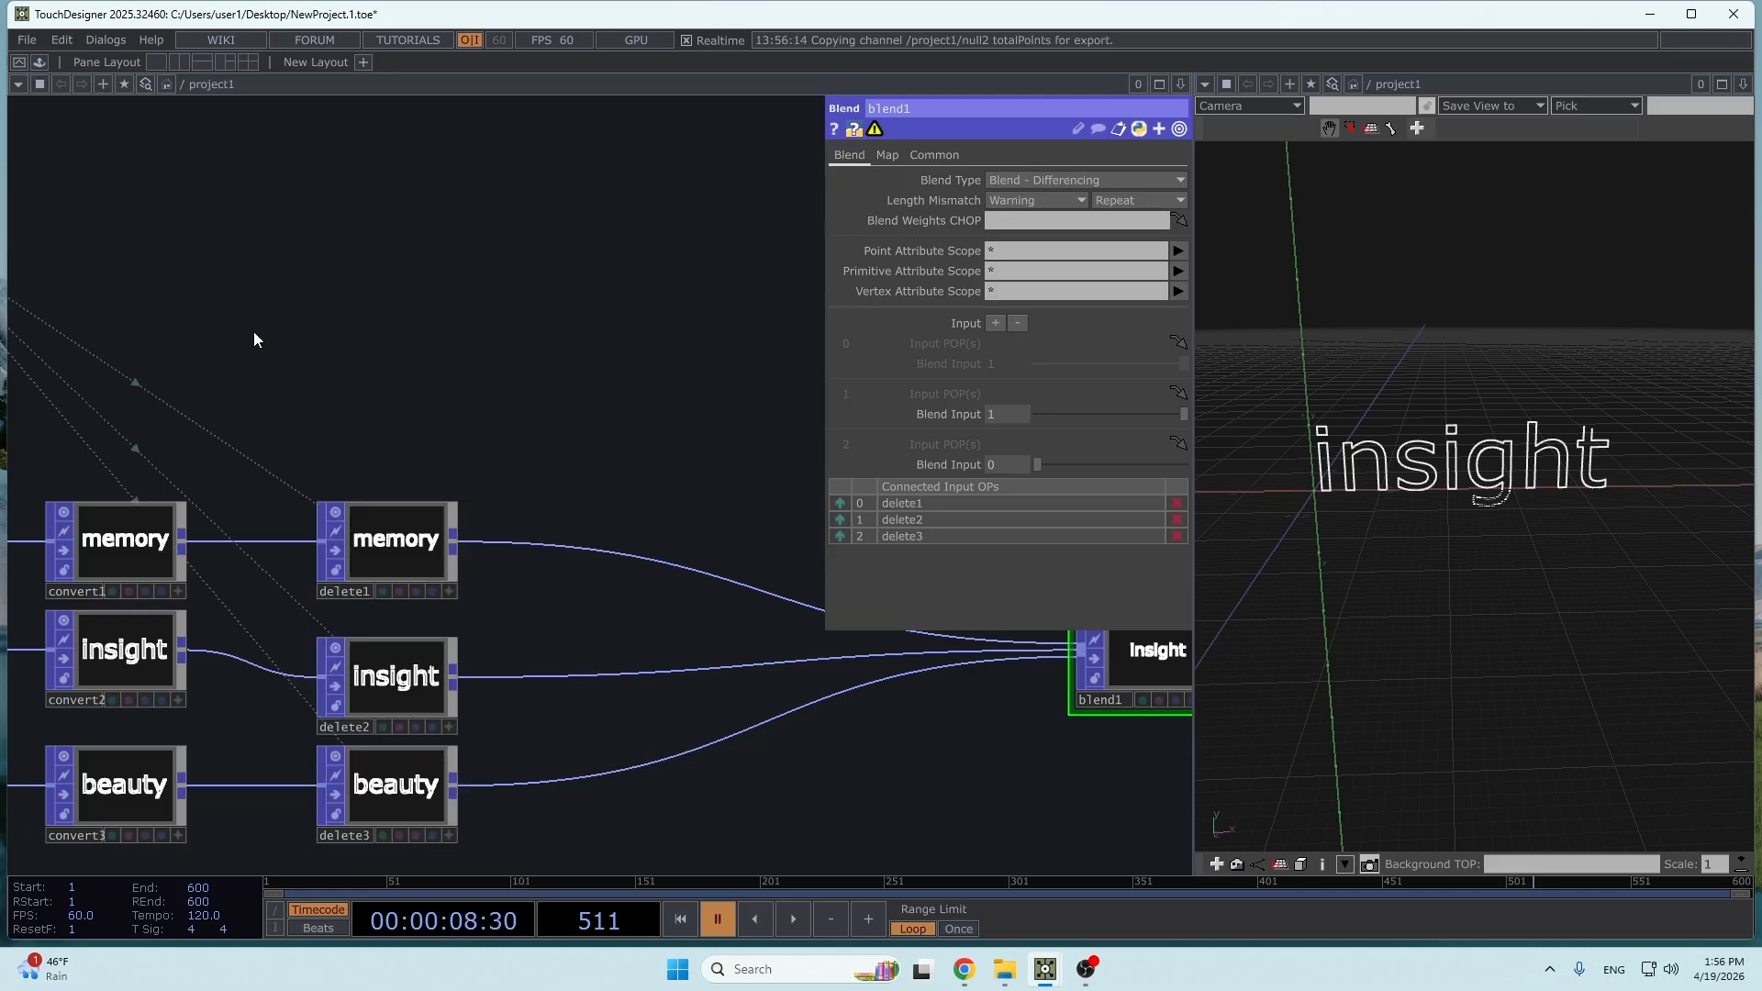
- Examine the point spacing along the insight outline in the geometry view and look over delete1's Thin settings
{"action": "middle_click_drag", "start_coordinate": [258, 338], "coordinate": [621, 480]}
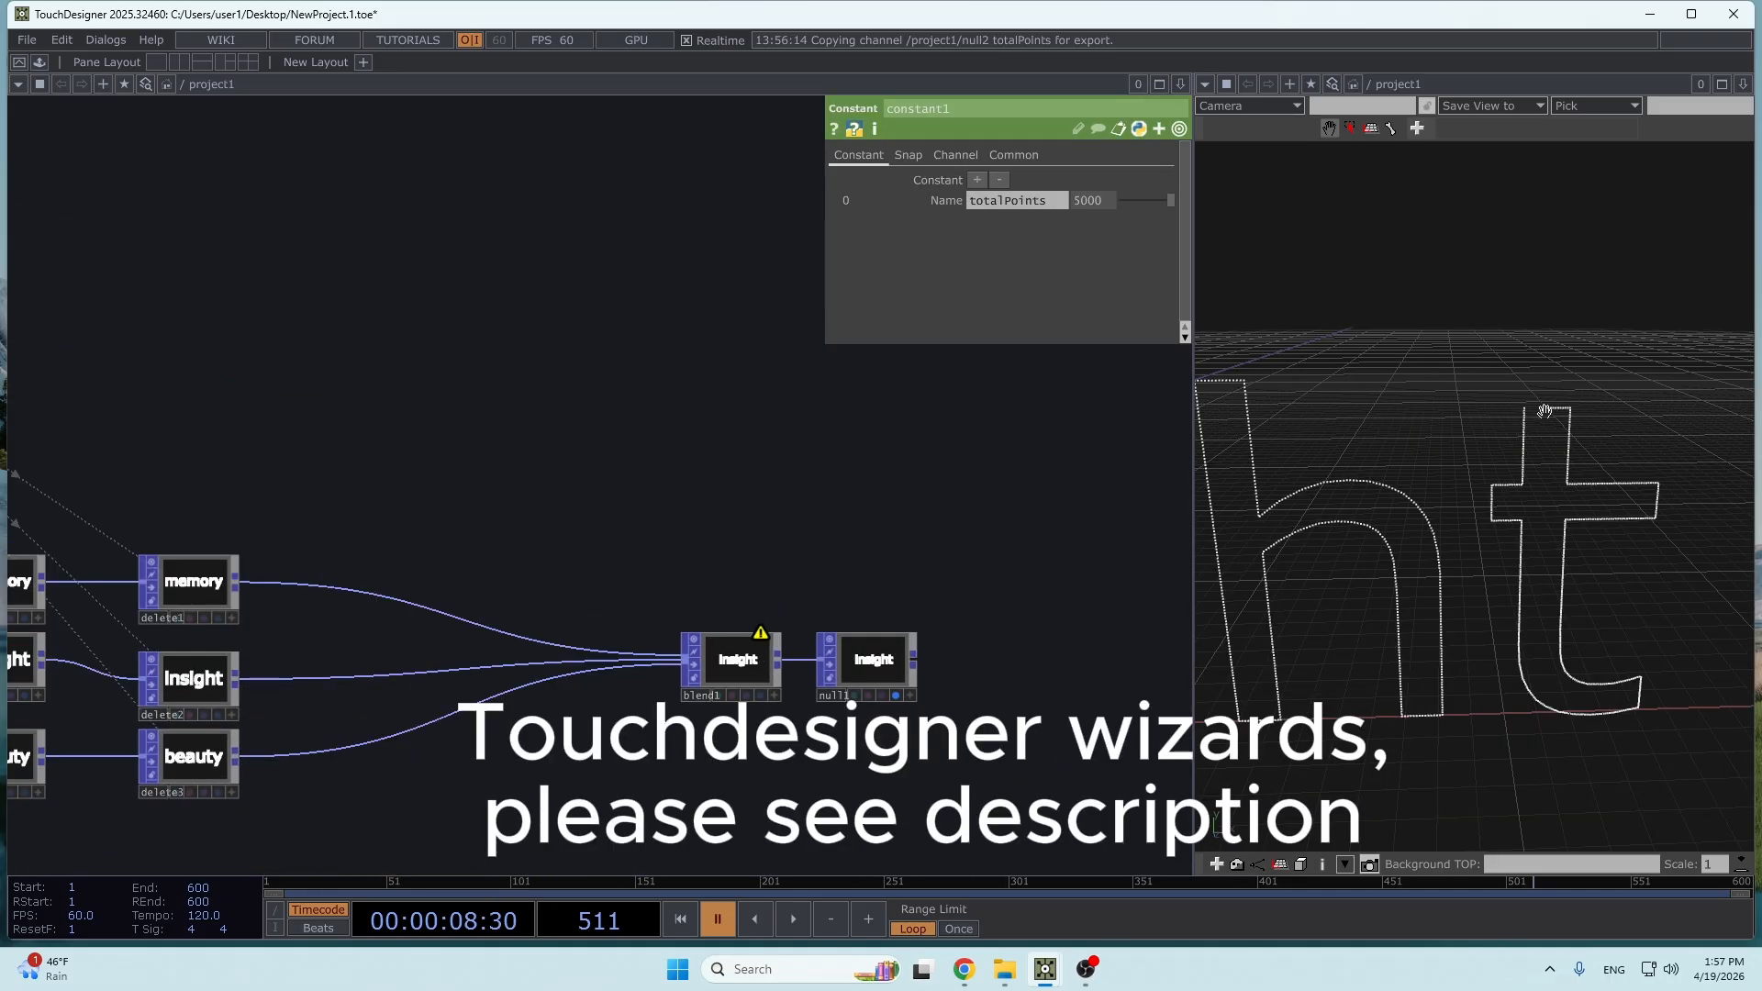
{"action": "scroll", "coordinate": [1532, 420], "scroll_direction": "down", "scroll_amount": 5}
{"action": "scroll", "coordinate": [1547, 395], "scroll_direction": "up", "scroll_amount": 7}
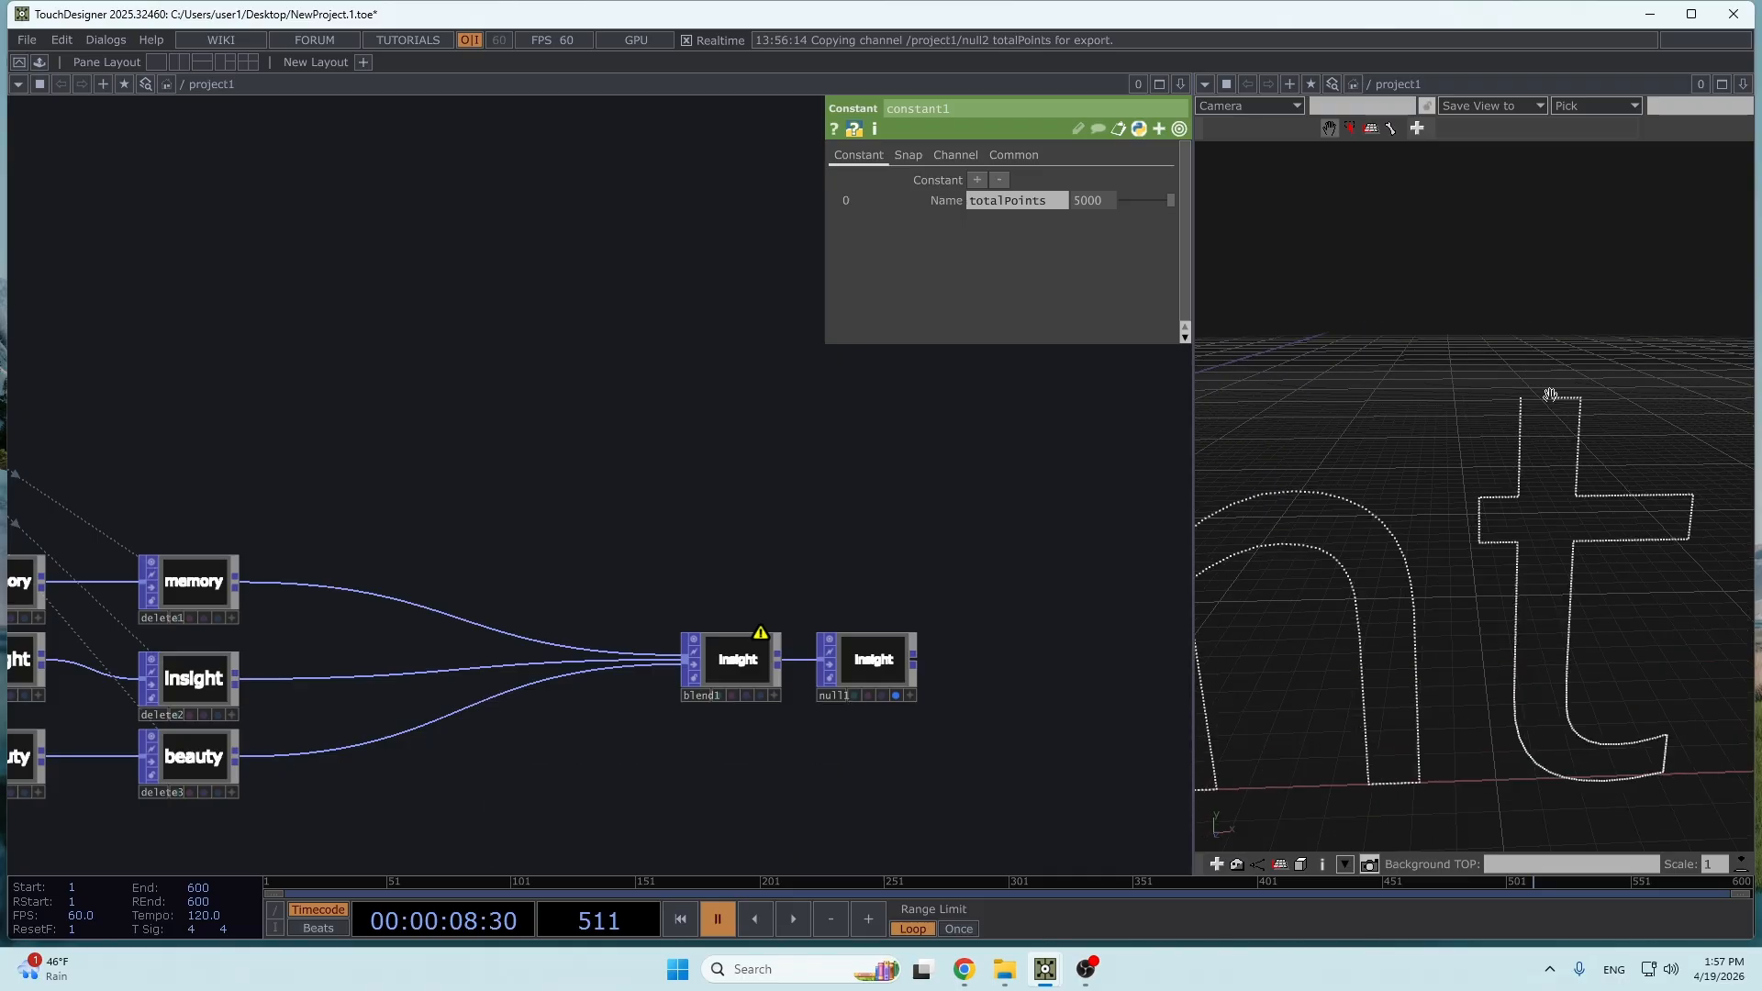
{"action": "scroll", "coordinate": [1550, 396], "scroll_direction": "down", "scroll_amount": 1}
{"action": "scroll", "coordinate": [1553, 397], "scroll_direction": "down", "scroll_amount": 2}
{"action": "middle_click_drag", "start_coordinate": [159, 595], "coordinate": [561, 595]}
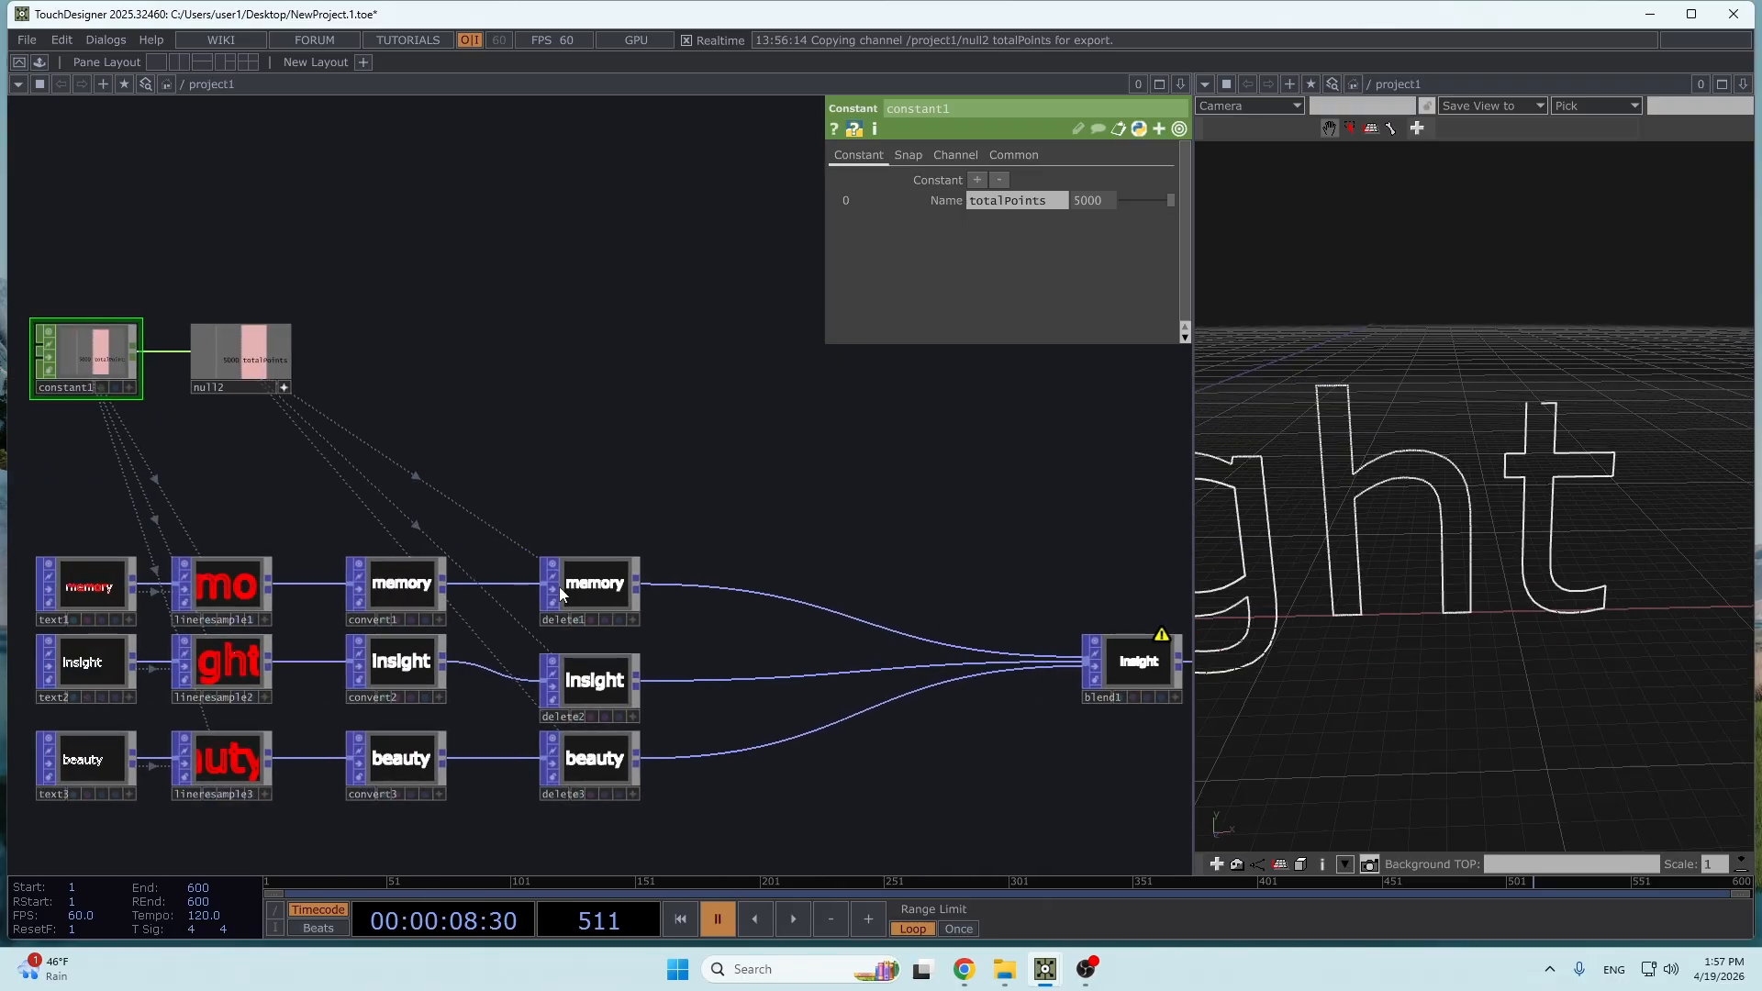
{"action": "left_click", "coordinate": [598, 580]}
{"action": "scroll", "coordinate": [836, 628], "scroll_direction": "up", "scroll_amount": 3}
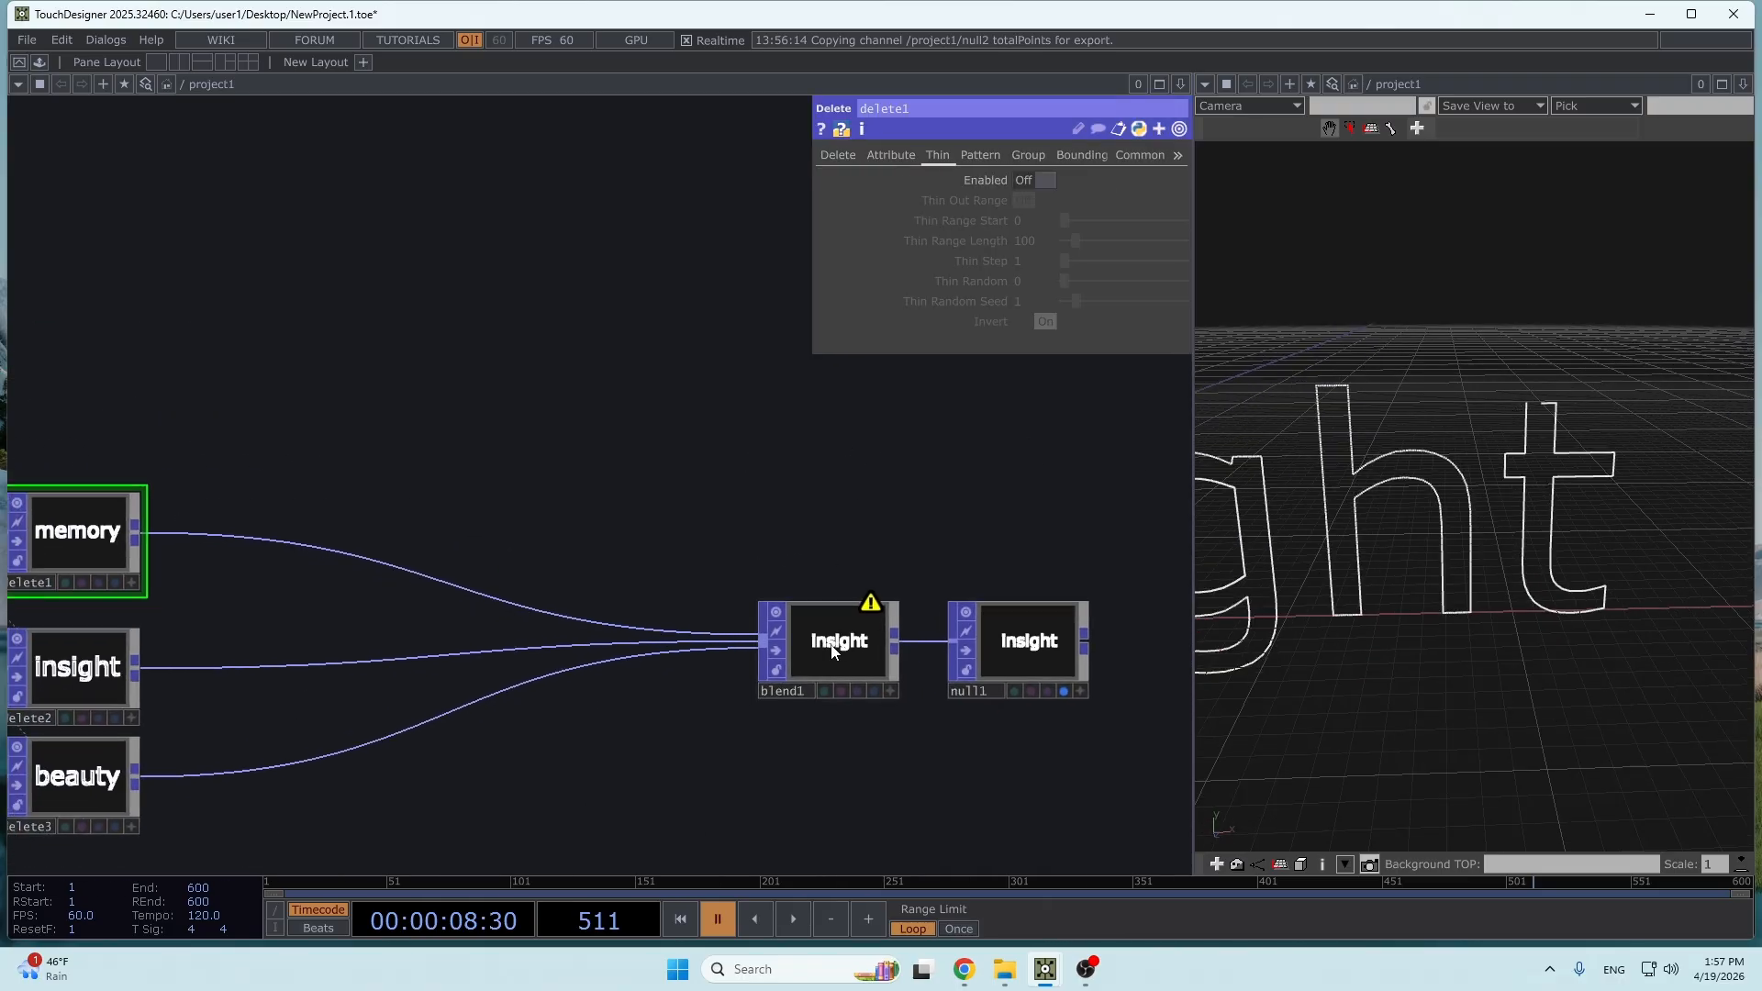
- Set blend1's blend weight for the second input to 0 and inspect the memory outline
{"action": "left_click", "coordinate": [834, 652]}
{"action": "middle_click_drag", "start_coordinate": [844, 609], "coordinate": [659, 649]}
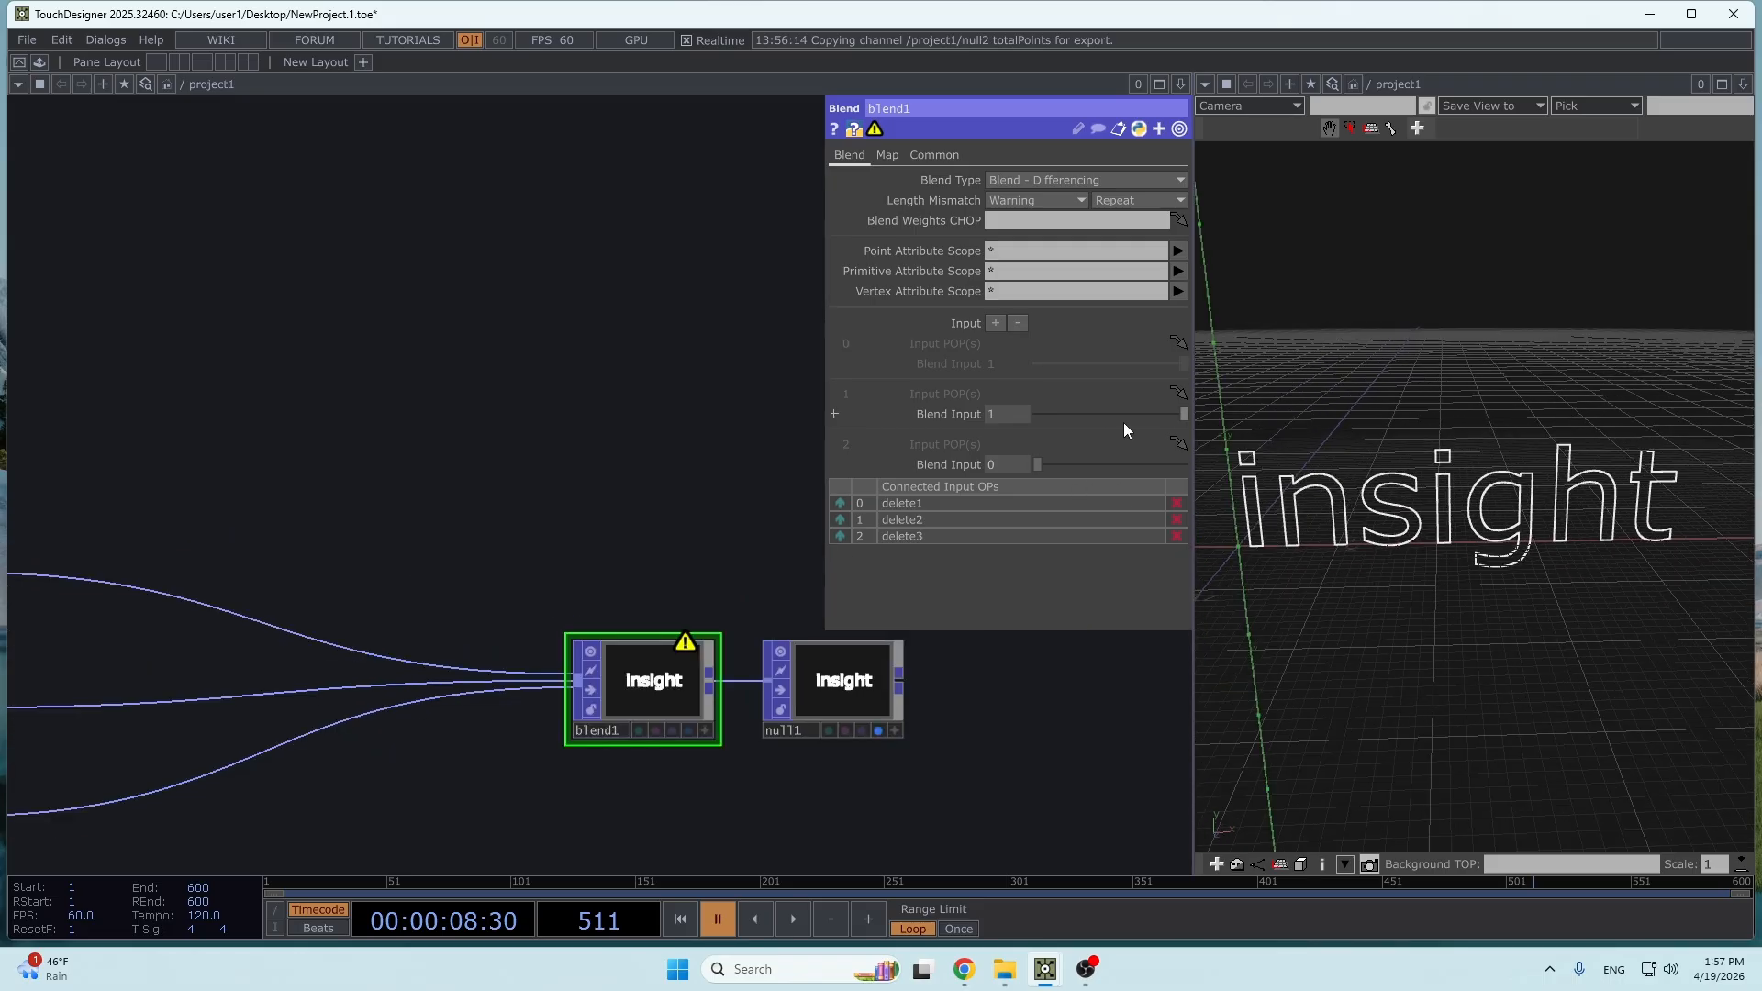
{"action": "left_click_drag", "start_coordinate": [1125, 422], "coordinate": [1021, 419]}
{"action": "right_click", "coordinate": [1554, 533]}
{"action": "scroll", "coordinate": [1595, 530], "scroll_direction": "down", "scroll_amount": 3}
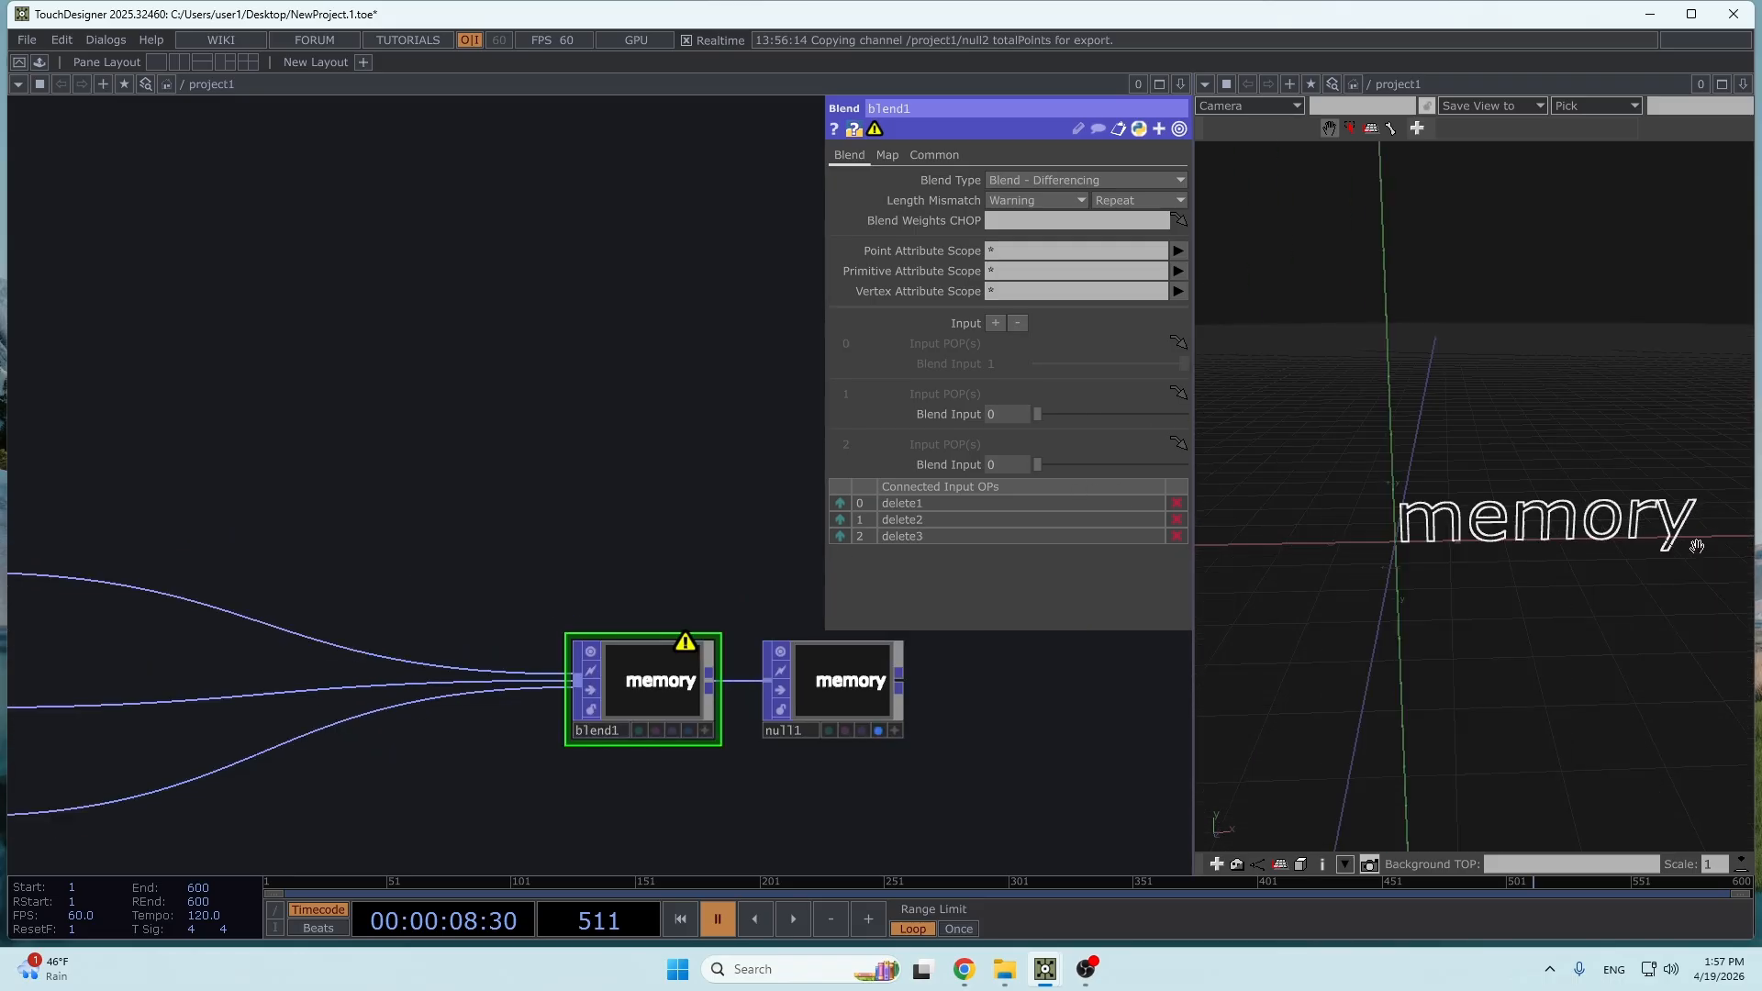
{"action": "scroll", "coordinate": [1697, 546], "scroll_direction": "up", "scroll_amount": 5}
{"action": "scroll", "coordinate": [1558, 479], "scroll_direction": "down", "scroll_amount": 2}
- Set blend1's blend weight for the third input to 1 and inspect the beauty outline
{"action": "left_click_drag", "start_coordinate": [1037, 465], "coordinate": [1188, 466]}
{"action": "scroll", "coordinate": [1503, 491], "scroll_direction": "up", "scroll_amount": 4}
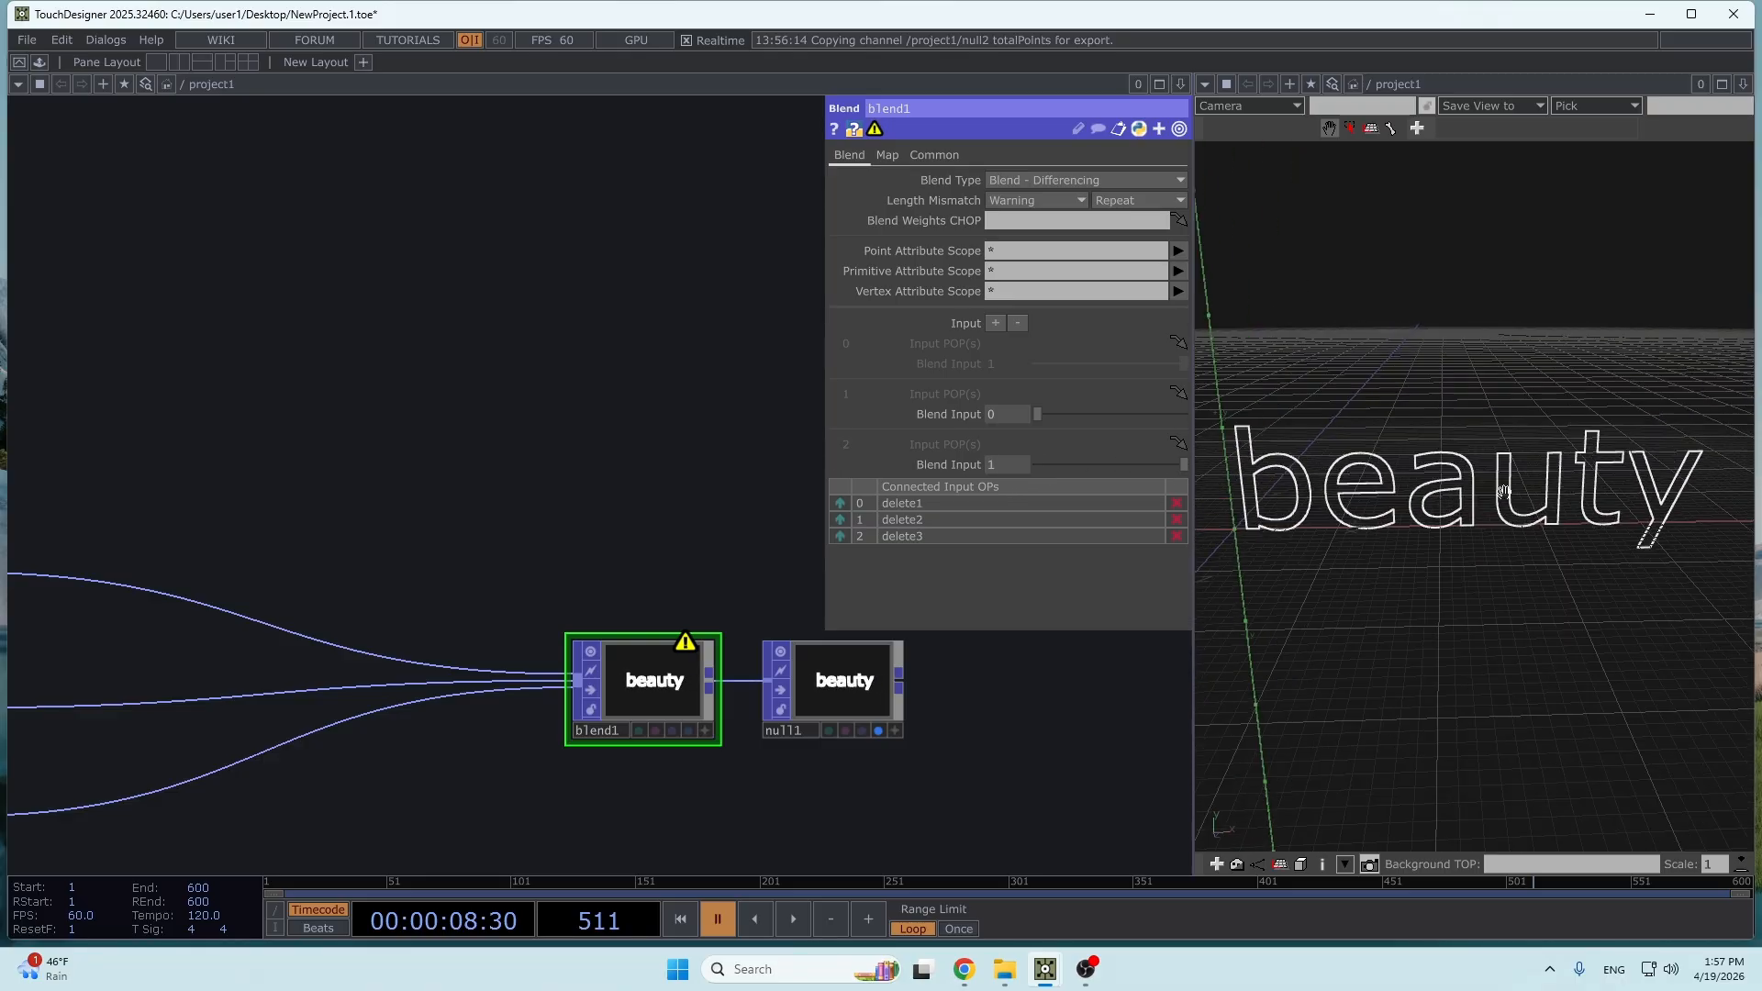
{"action": "scroll", "coordinate": [1503, 491], "scroll_direction": "up", "scroll_amount": 1}
- Return blend1's blend weights to 0 for the third input and 1 for the second input
{"action": "left_click_drag", "start_coordinate": [1180, 468], "coordinate": [1184, 414]}
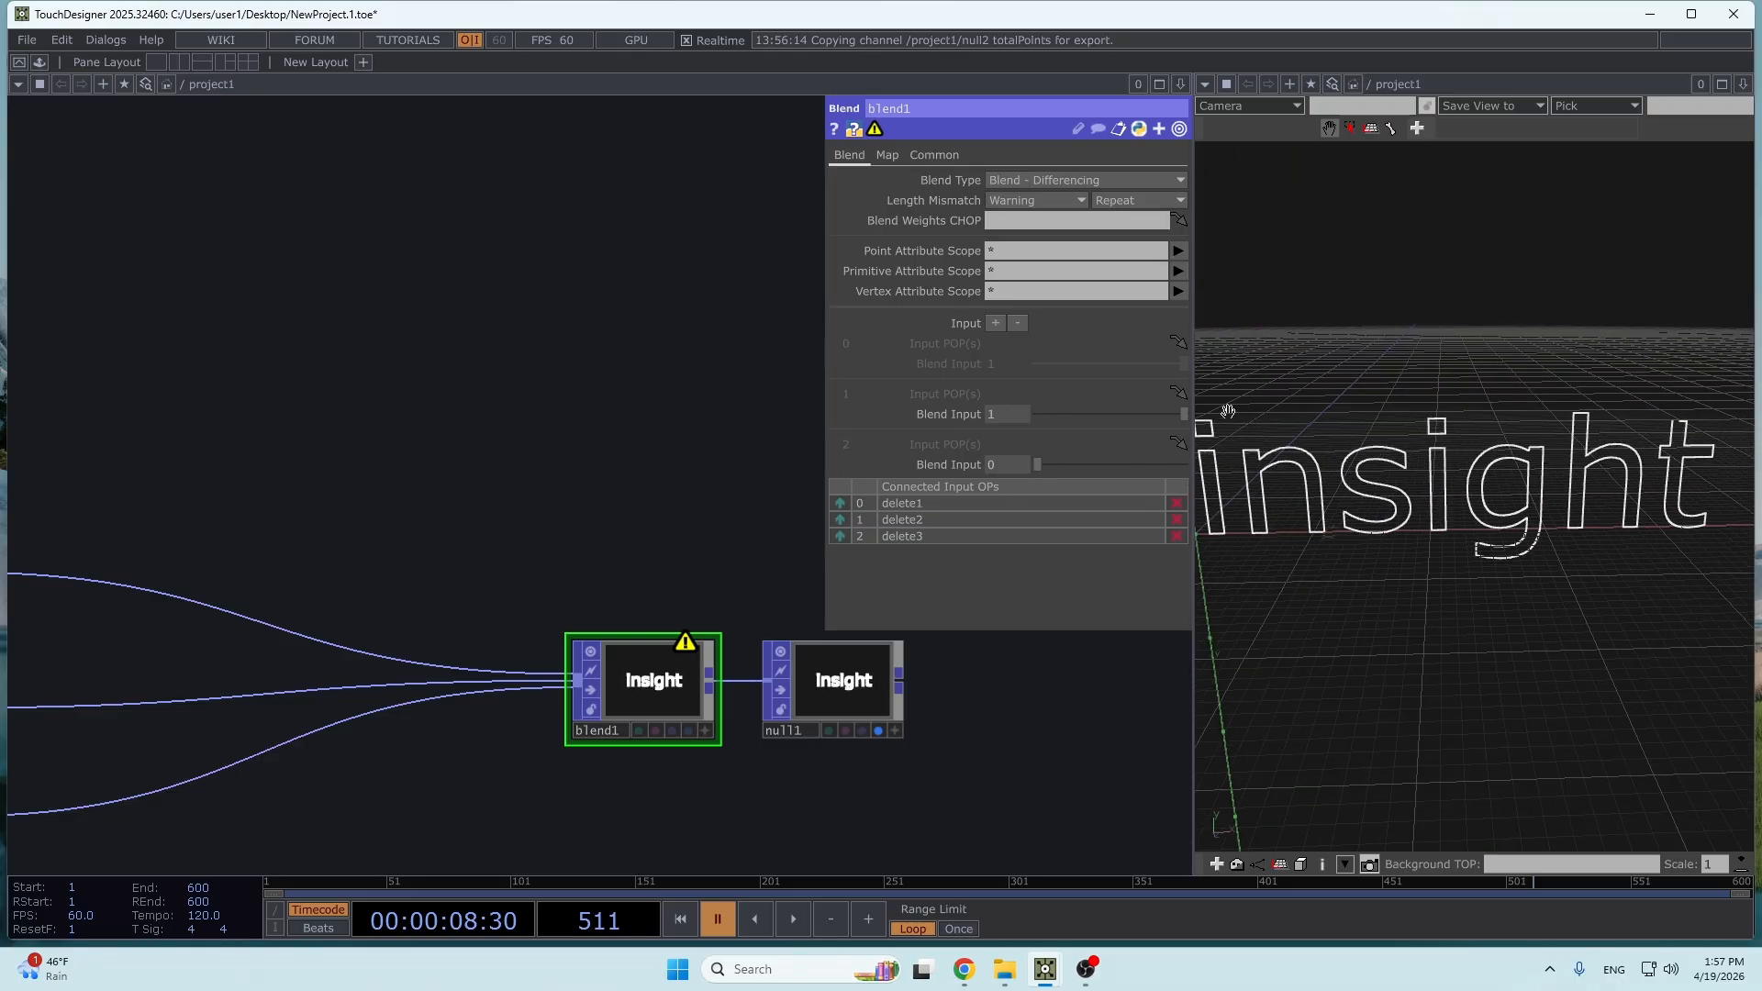
{"action": "left_click_drag", "start_coordinate": [614, 471], "coordinate": [608, 644]}
{"action": "scroll", "coordinate": [435, 568], "scroll_direction": "down", "scroll_amount": 3}
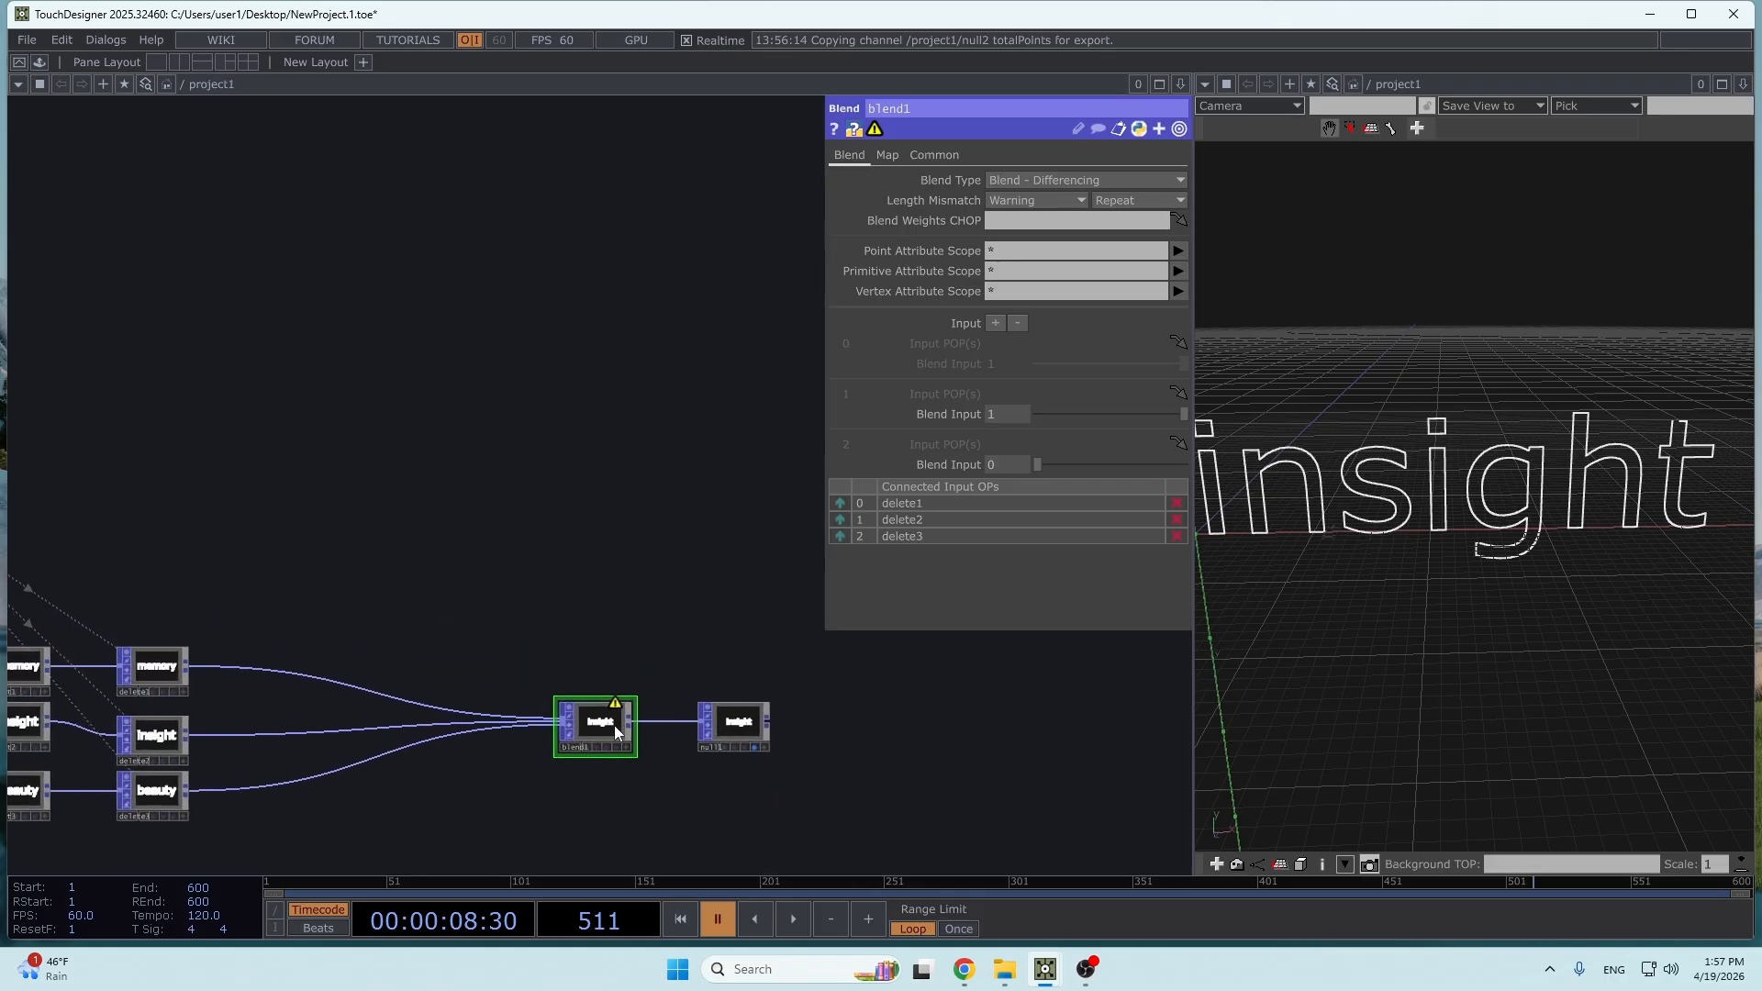
- Add a Constant CHOP in the empty area above the word chains
{"action": "left_click_drag", "start_coordinate": [605, 725], "coordinate": [536, 718]}
{"action": "left_click_drag", "start_coordinate": [1093, 418], "coordinate": [1187, 435]}
{"action": "scroll", "coordinate": [574, 484], "scroll_direction": "down", "scroll_amount": 4}
{"action": "left_click_drag", "start_coordinate": [321, 457], "coordinate": [636, 623]}
{"action": "key", "text": "Tab"}
{"action": "left_click", "coordinate": [377, 277]}
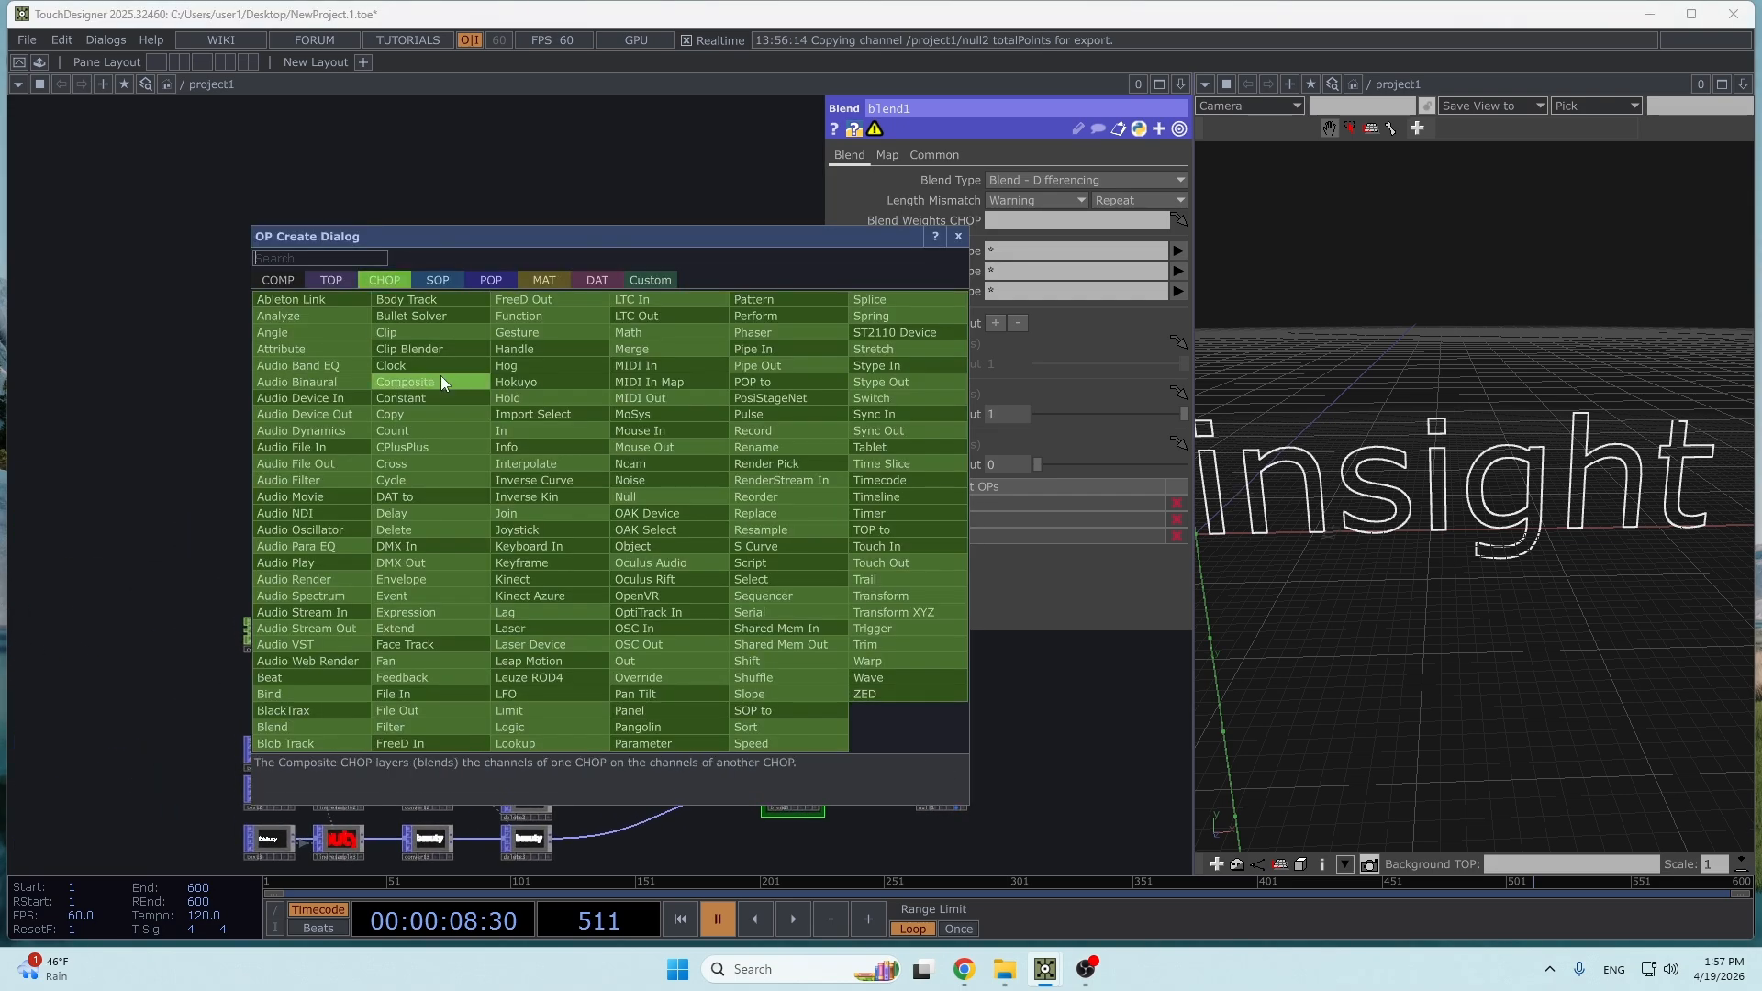
{"action": "type", "text": "constant"}
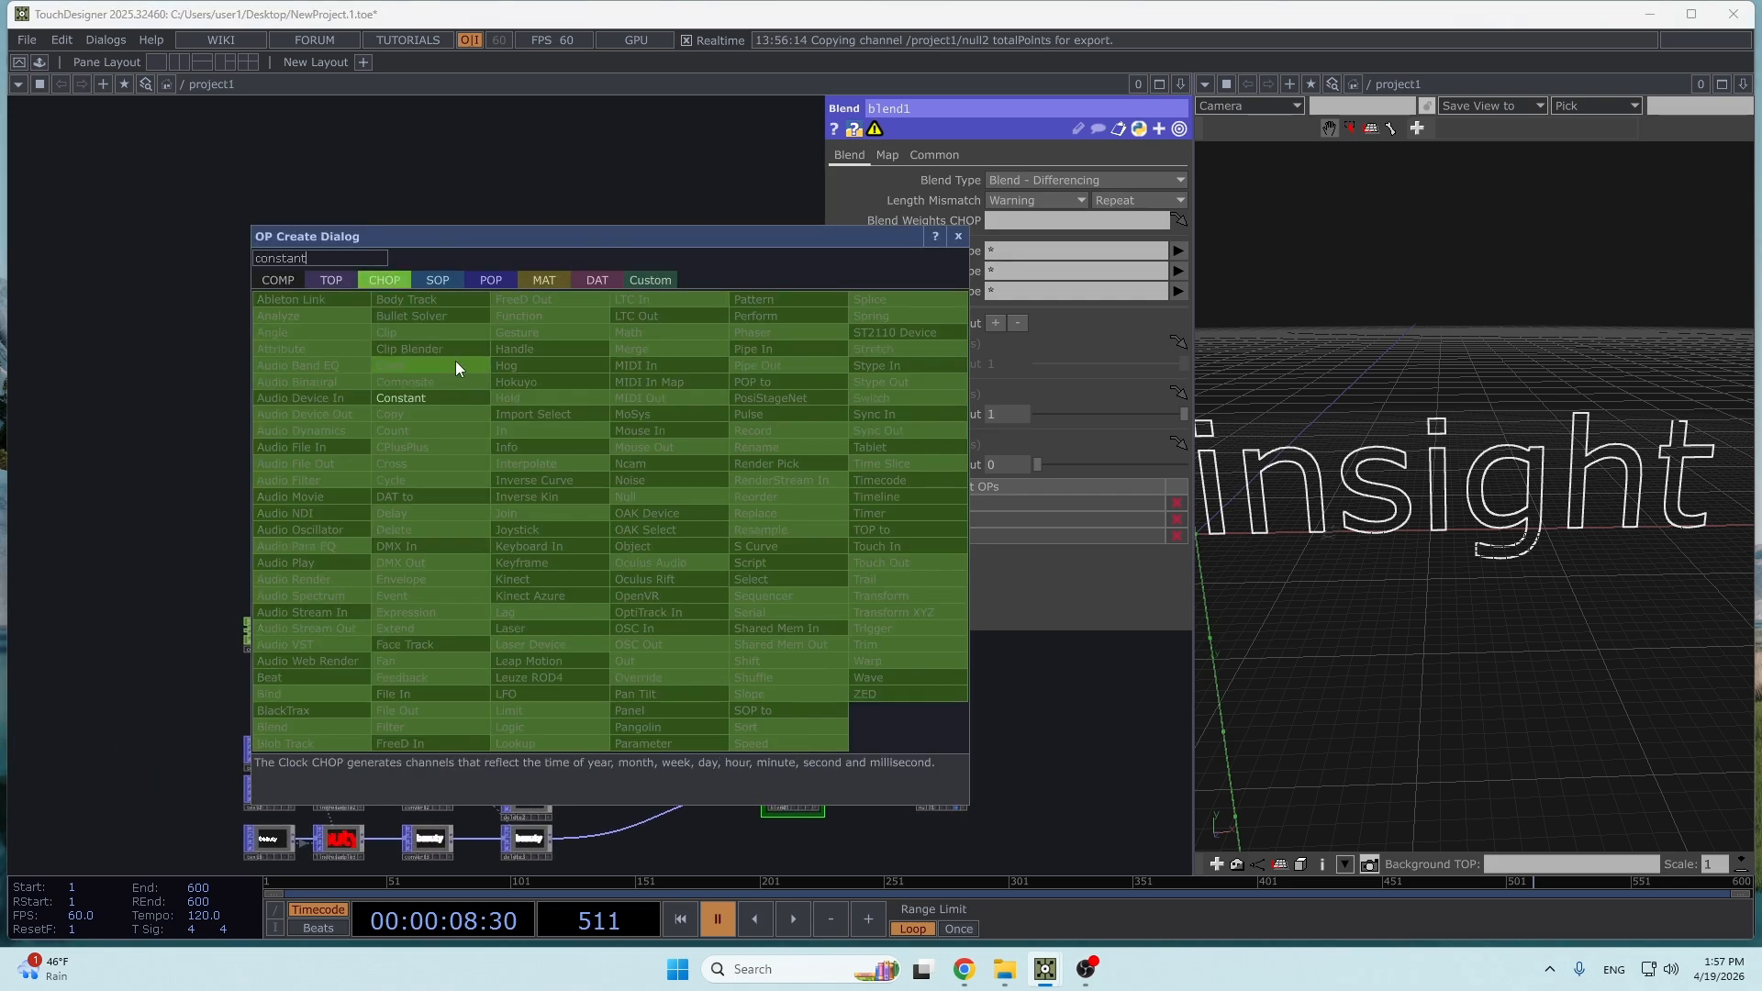
{"action": "left_click", "coordinate": [431, 397]}
{"action": "left_click", "coordinate": [677, 475]}
- Duplicate the new Constant CHOP twice and stack the three constants in a column
{"action": "scroll", "coordinate": [674, 477], "scroll_direction": "up", "scroll_amount": 2}
{"action": "key", "text": "ctrl+c"}
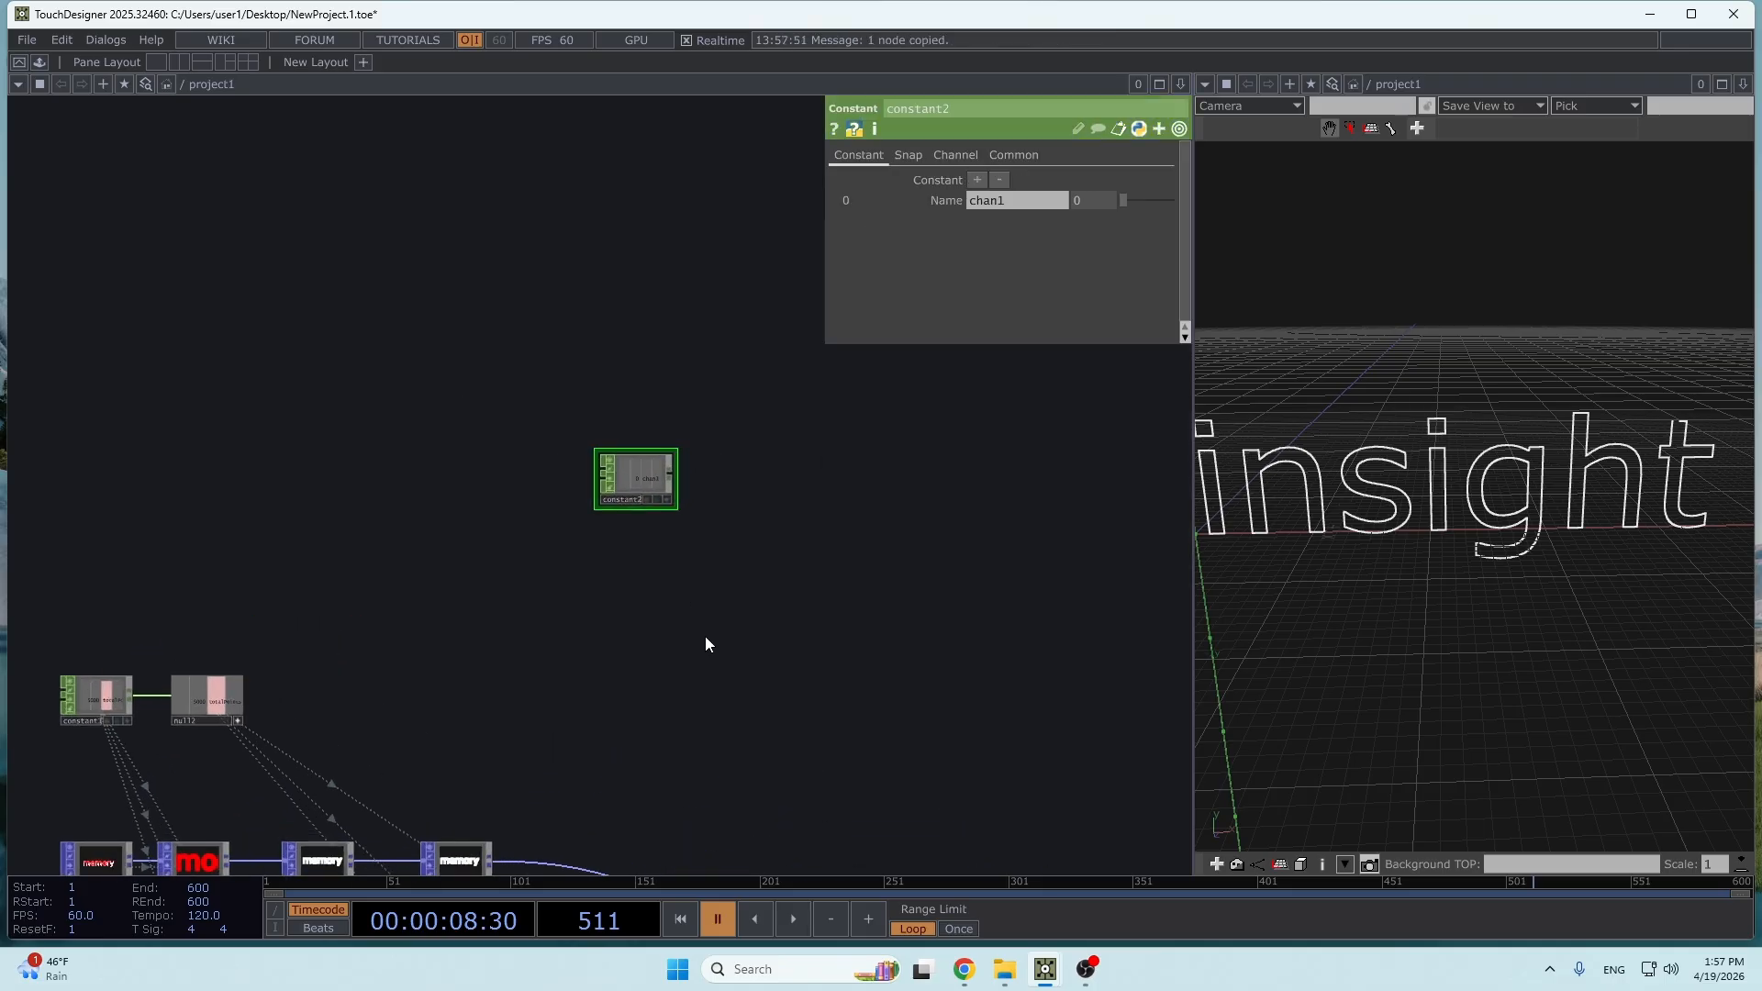
{"action": "key", "text": "ctrl+v"}
{"action": "key", "text": "ctrl+v"}
{"action": "left_click_drag", "start_coordinate": [749, 561], "coordinate": [760, 375]}
{"action": "left_click_drag", "start_coordinate": [641, 417], "coordinate": [655, 471]}
{"action": "left_click_drag", "start_coordinate": [643, 364], "coordinate": [658, 364]}
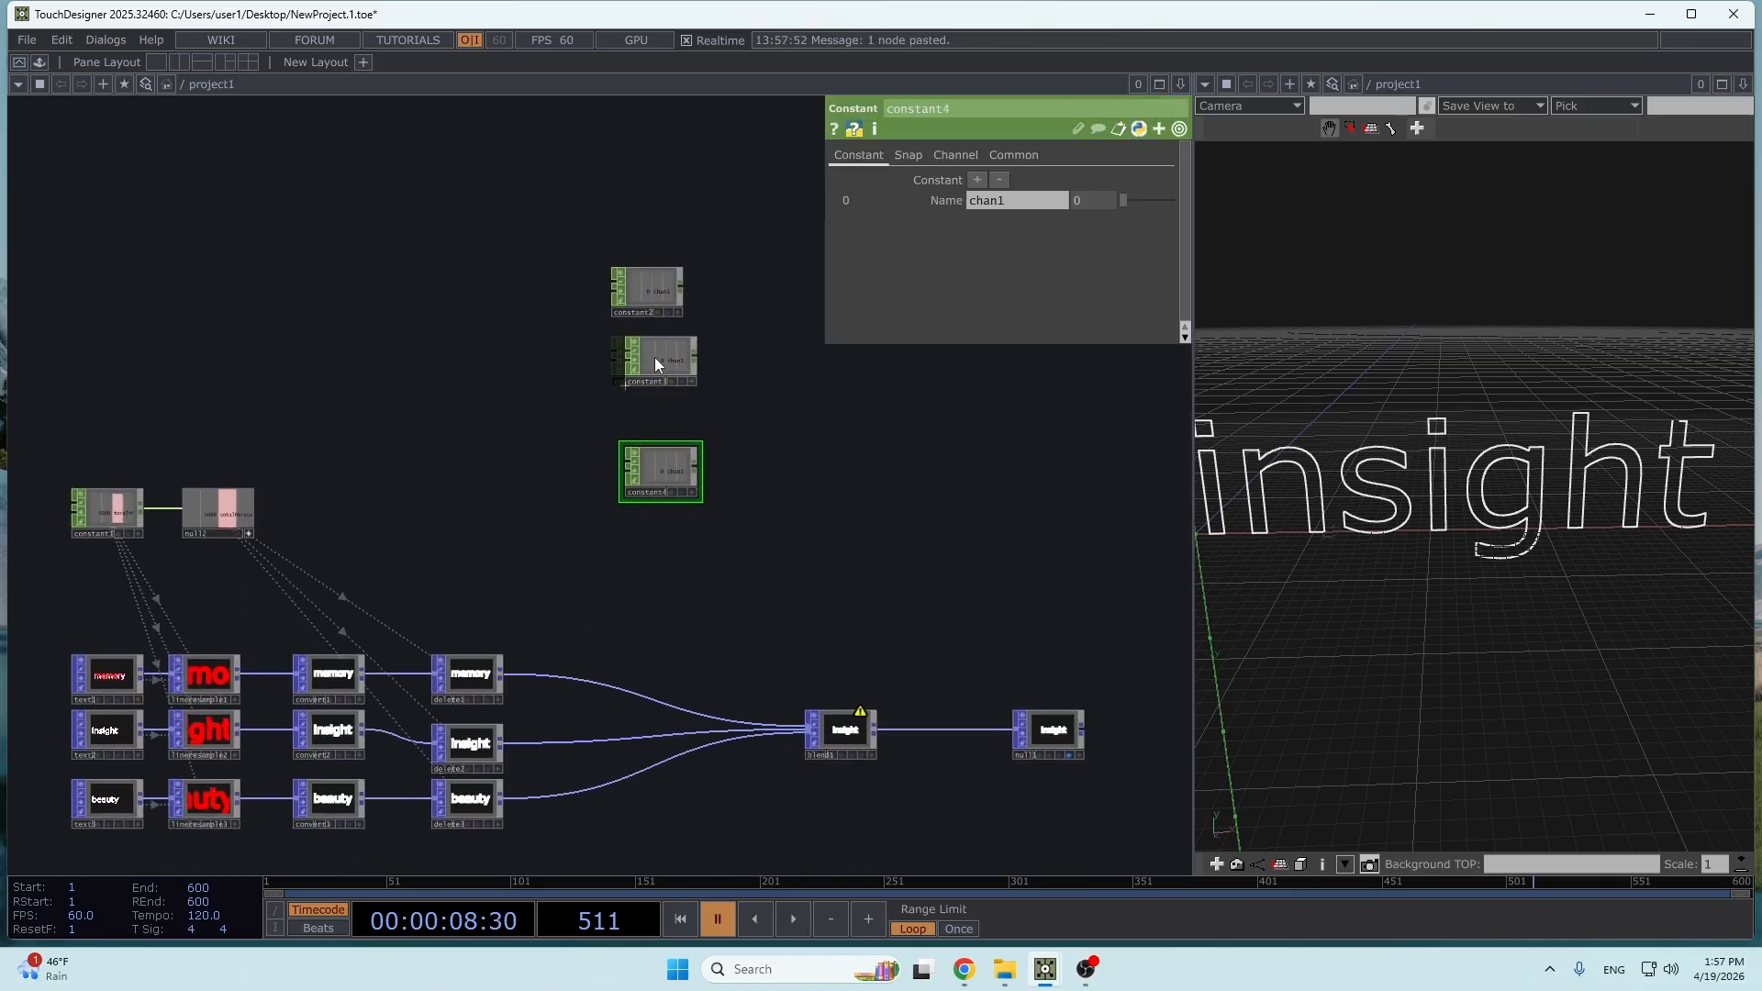
{"action": "left_click_drag", "start_coordinate": [656, 450], "coordinate": [643, 394]}
{"action": "left_click_drag", "start_coordinate": [664, 373], "coordinate": [651, 360]}
- Add a second channel, chan2, to each of constant2, constant3 and constant4
{"action": "left_click", "coordinate": [667, 293]}
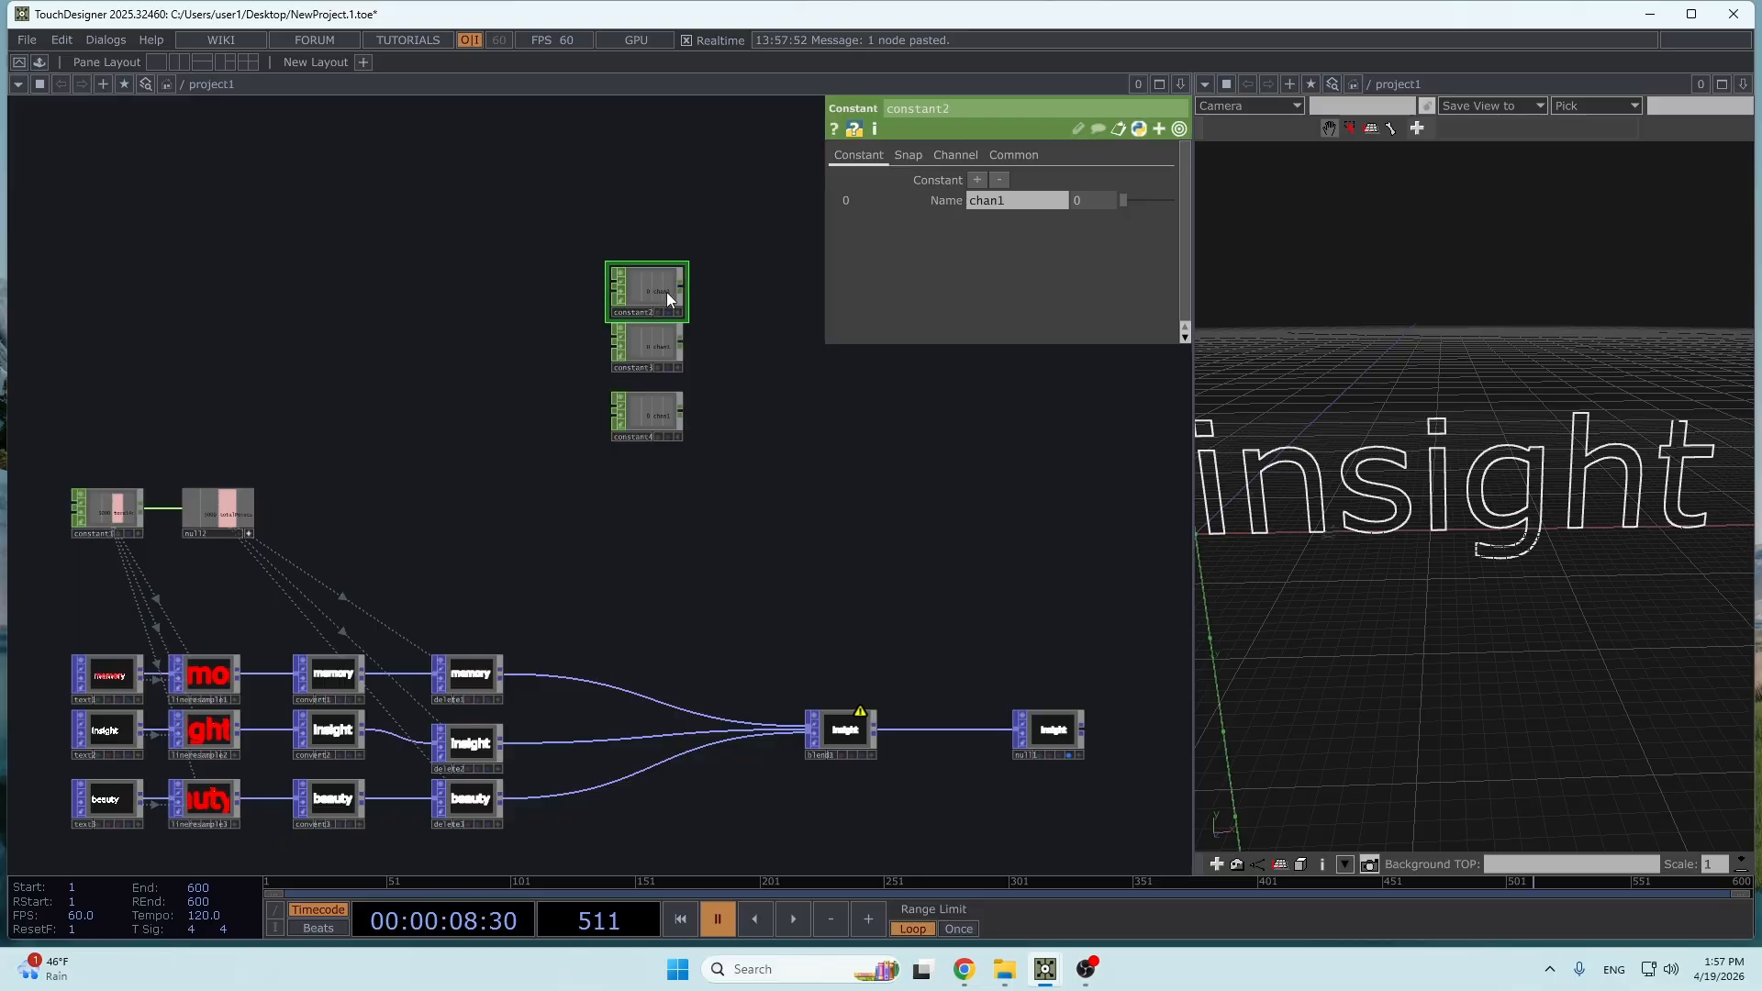
{"action": "scroll", "coordinate": [804, 381], "scroll_direction": "up", "scroll_amount": 2}
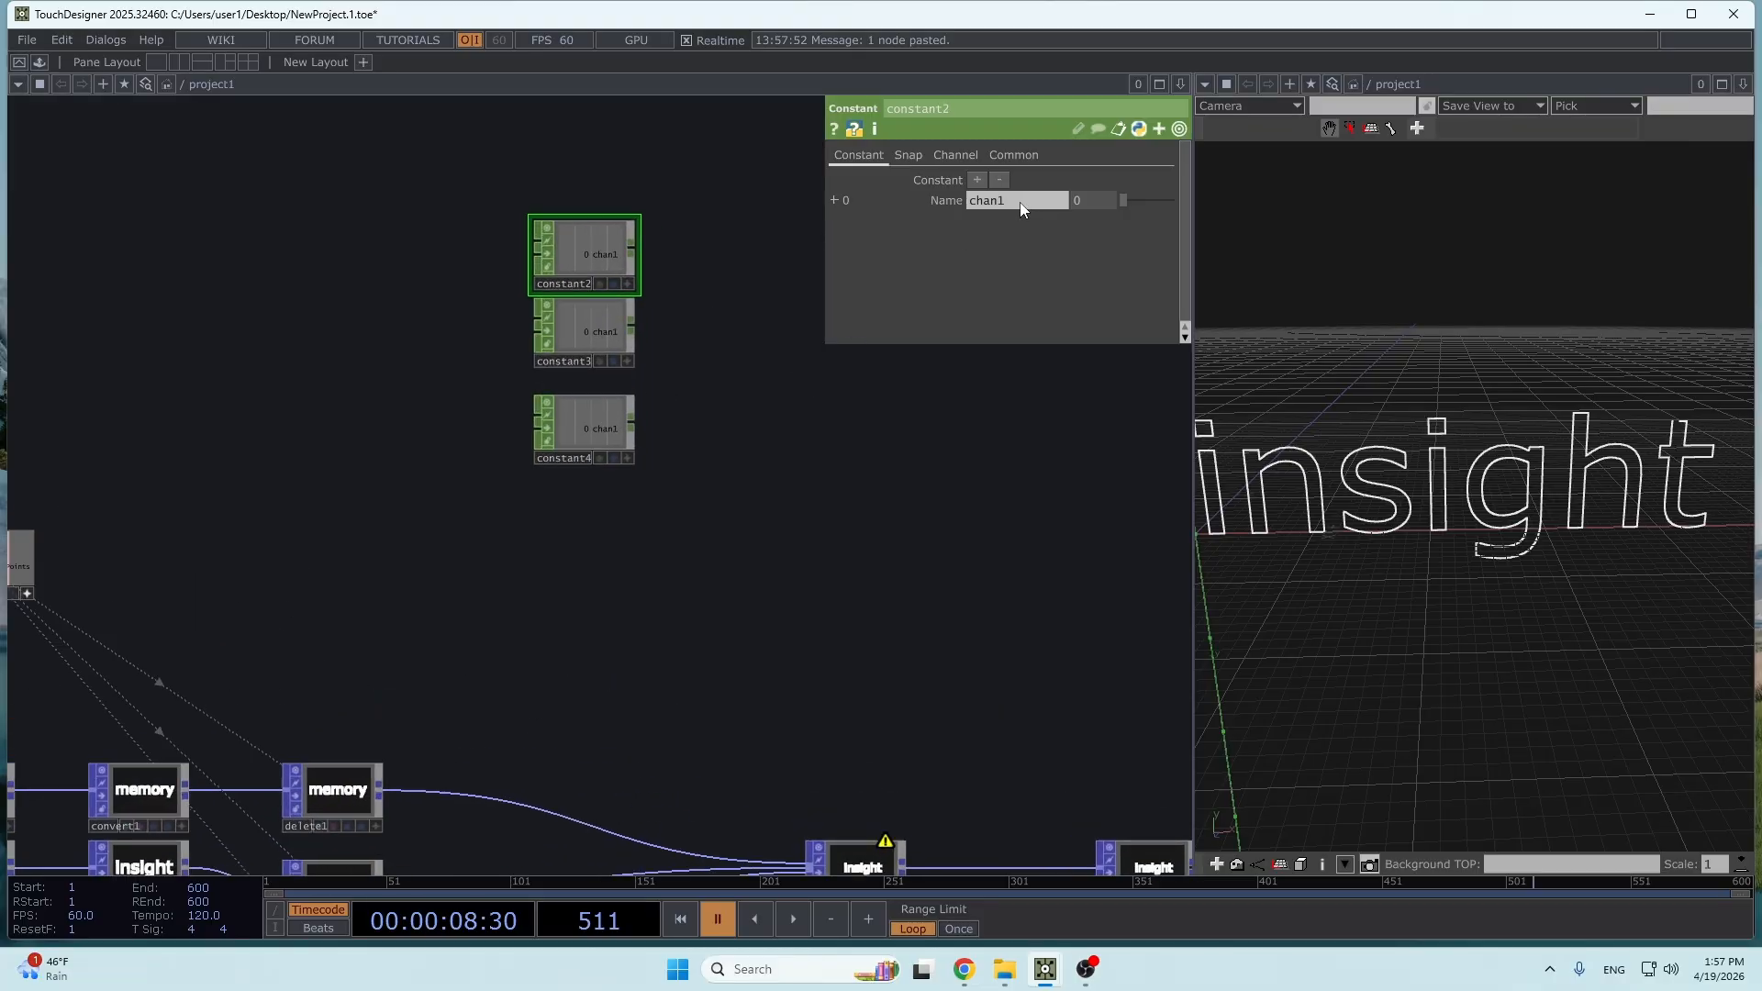
{"action": "left_click", "coordinate": [977, 179]}
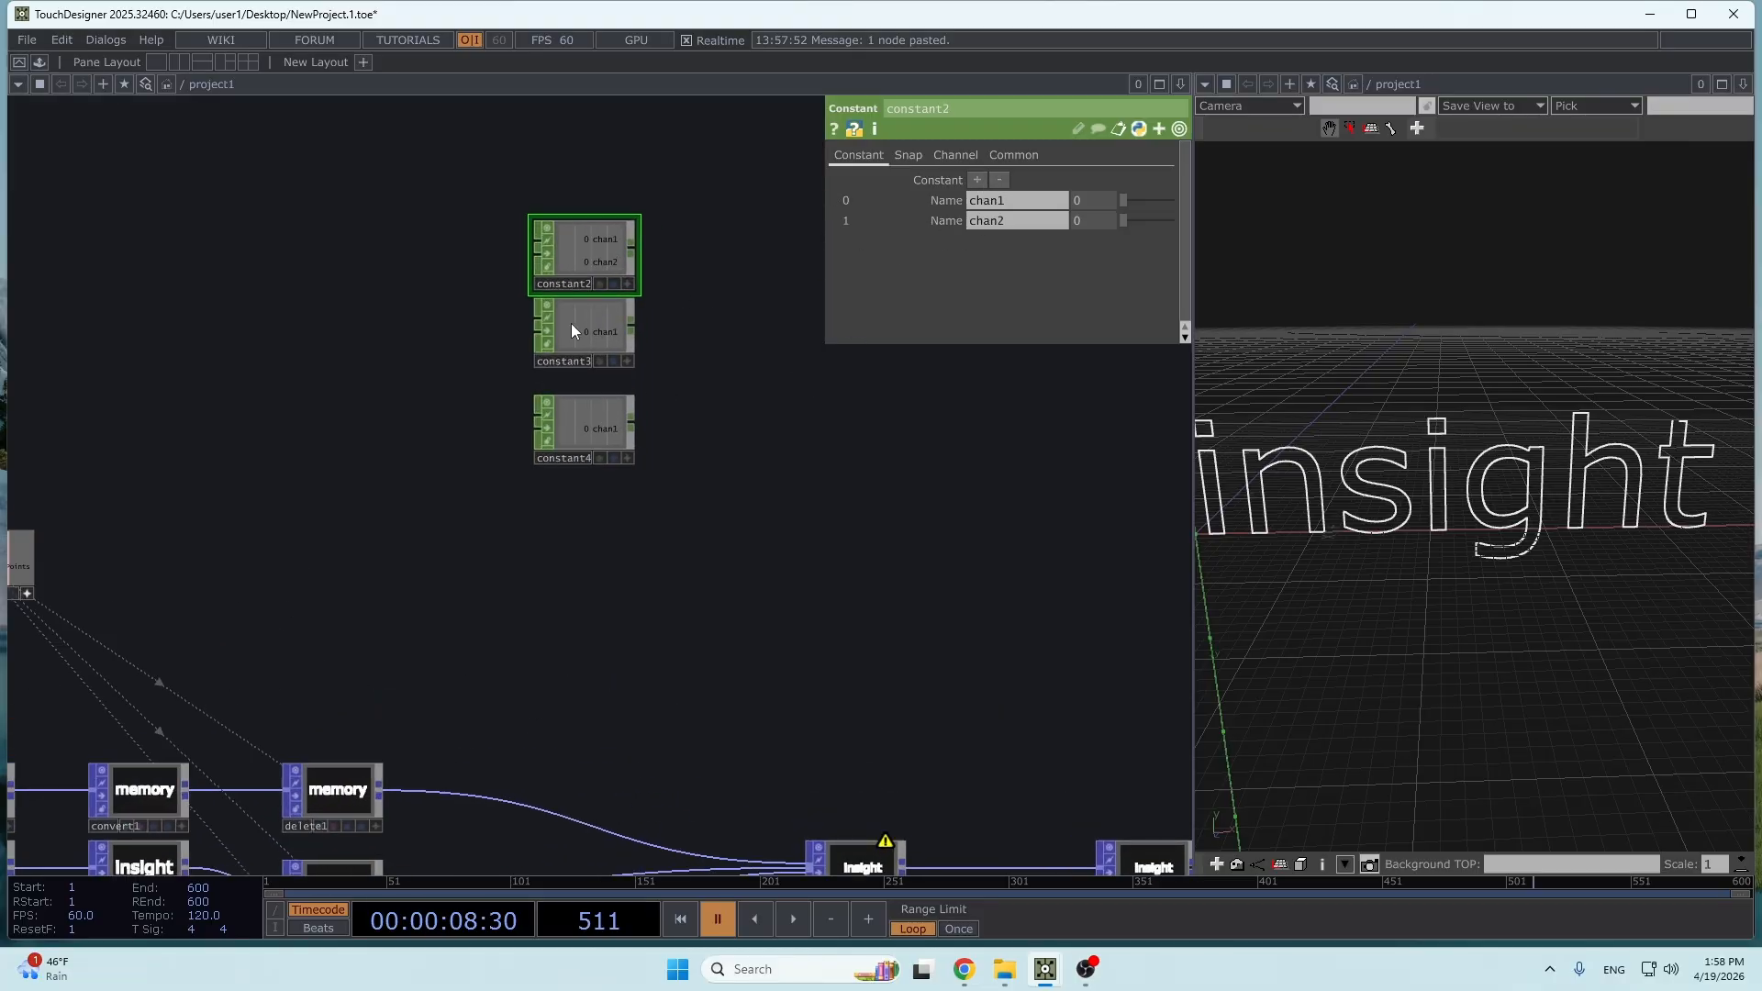
{"action": "left_click", "coordinate": [571, 331]}
{"action": "left_click", "coordinate": [977, 180]}
{"action": "left_click", "coordinate": [586, 433]}
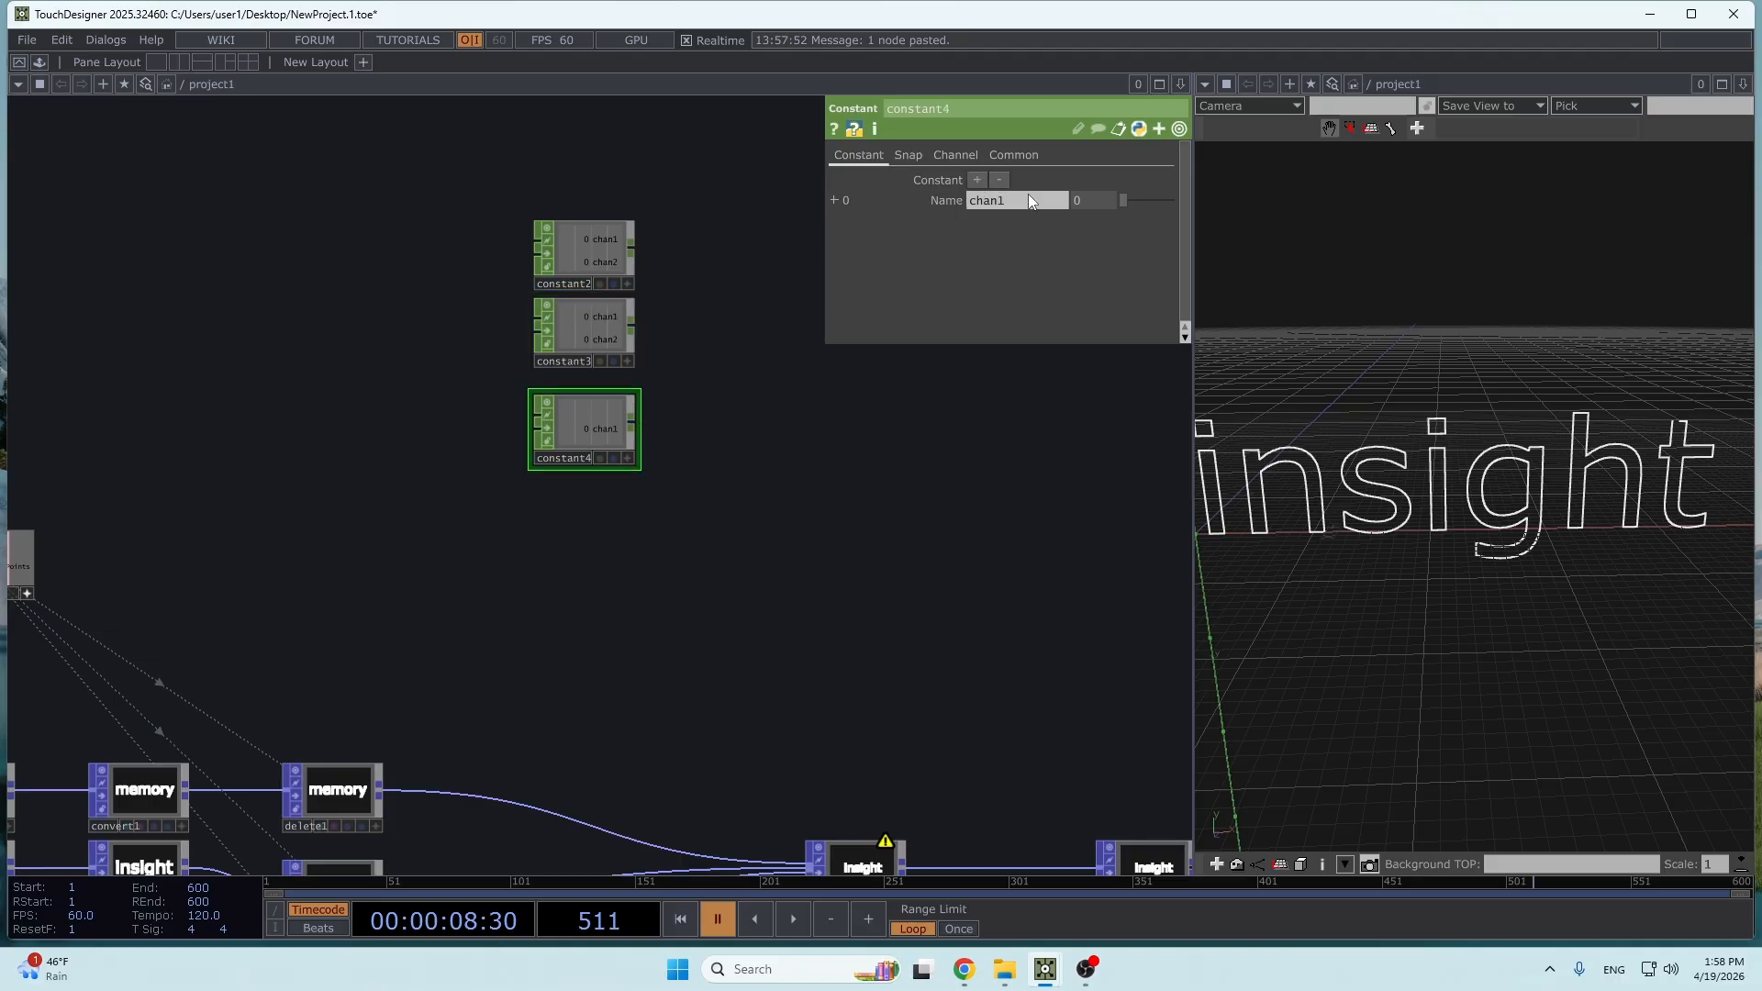
{"action": "left_click", "coordinate": [977, 181]}
- Set blend1's blend weight for the second input to 0 and view the whole word in the geometry view
{"action": "left_click", "coordinate": [609, 250]}
{"action": "left_click_drag", "start_coordinate": [802, 260], "coordinate": [910, 412]}
{"action": "left_click_drag", "start_coordinate": [719, 502], "coordinate": [659, 608]}
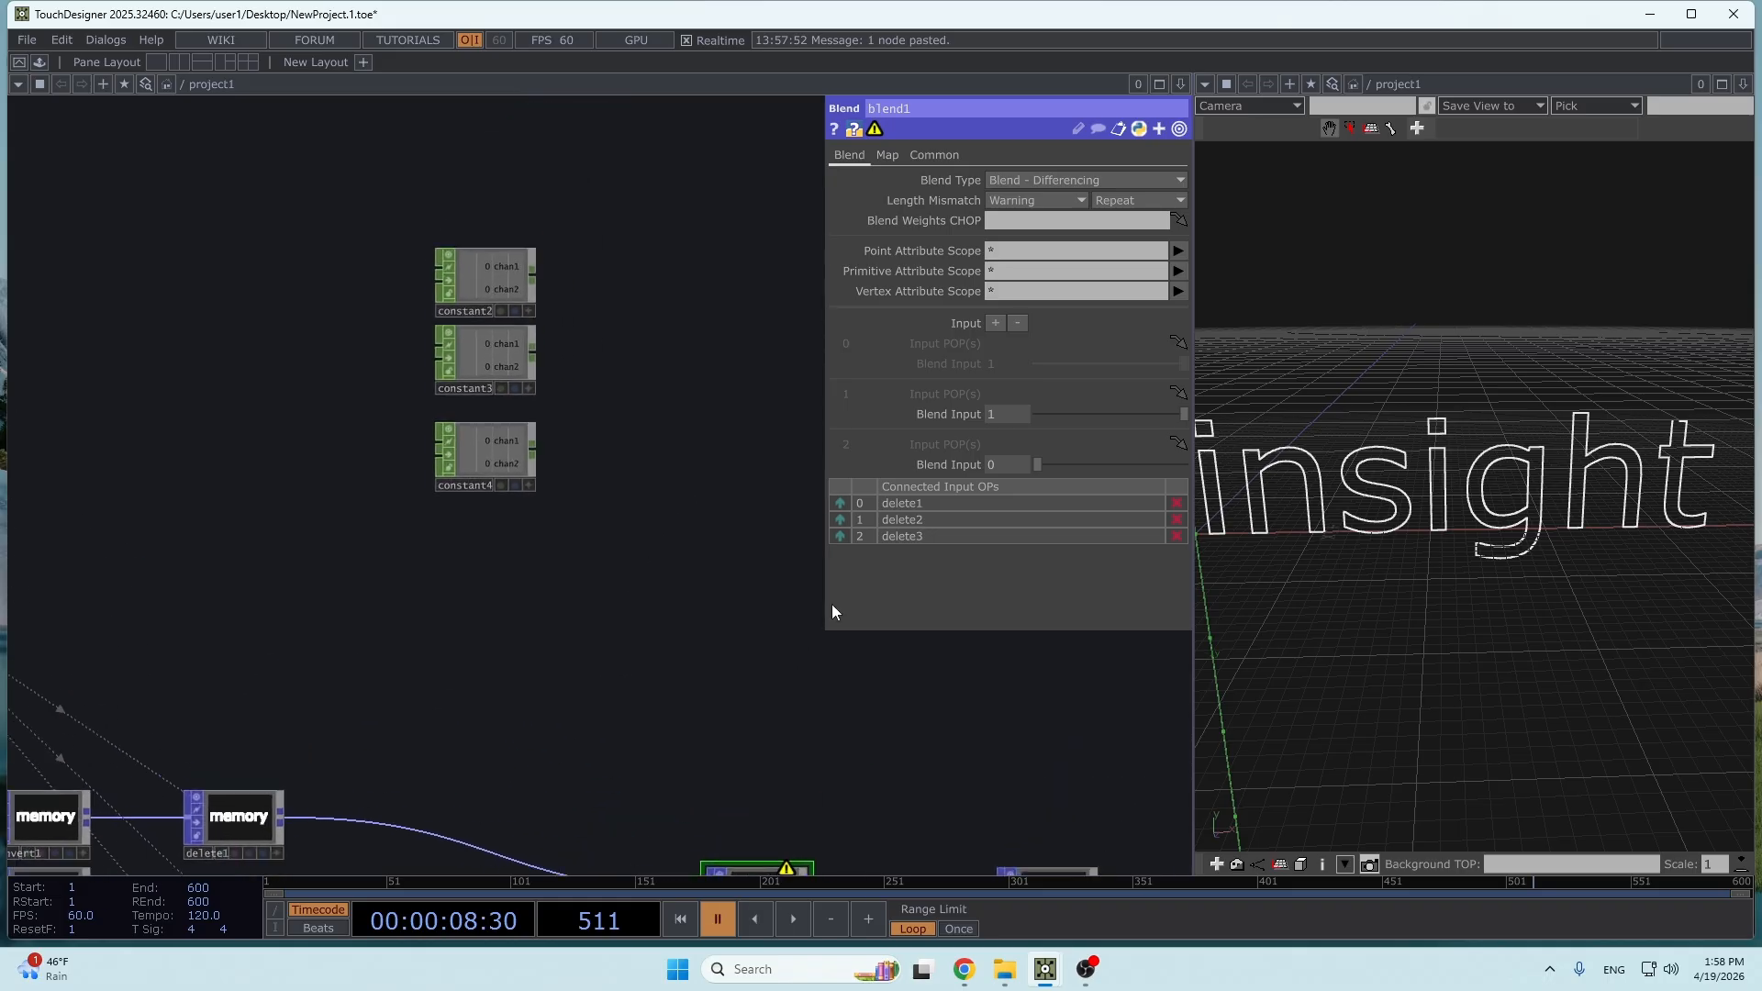
{"action": "left_click", "coordinate": [1038, 414]}
{"action": "scroll", "coordinate": [1648, 522], "scroll_direction": "down", "scroll_amount": 4}
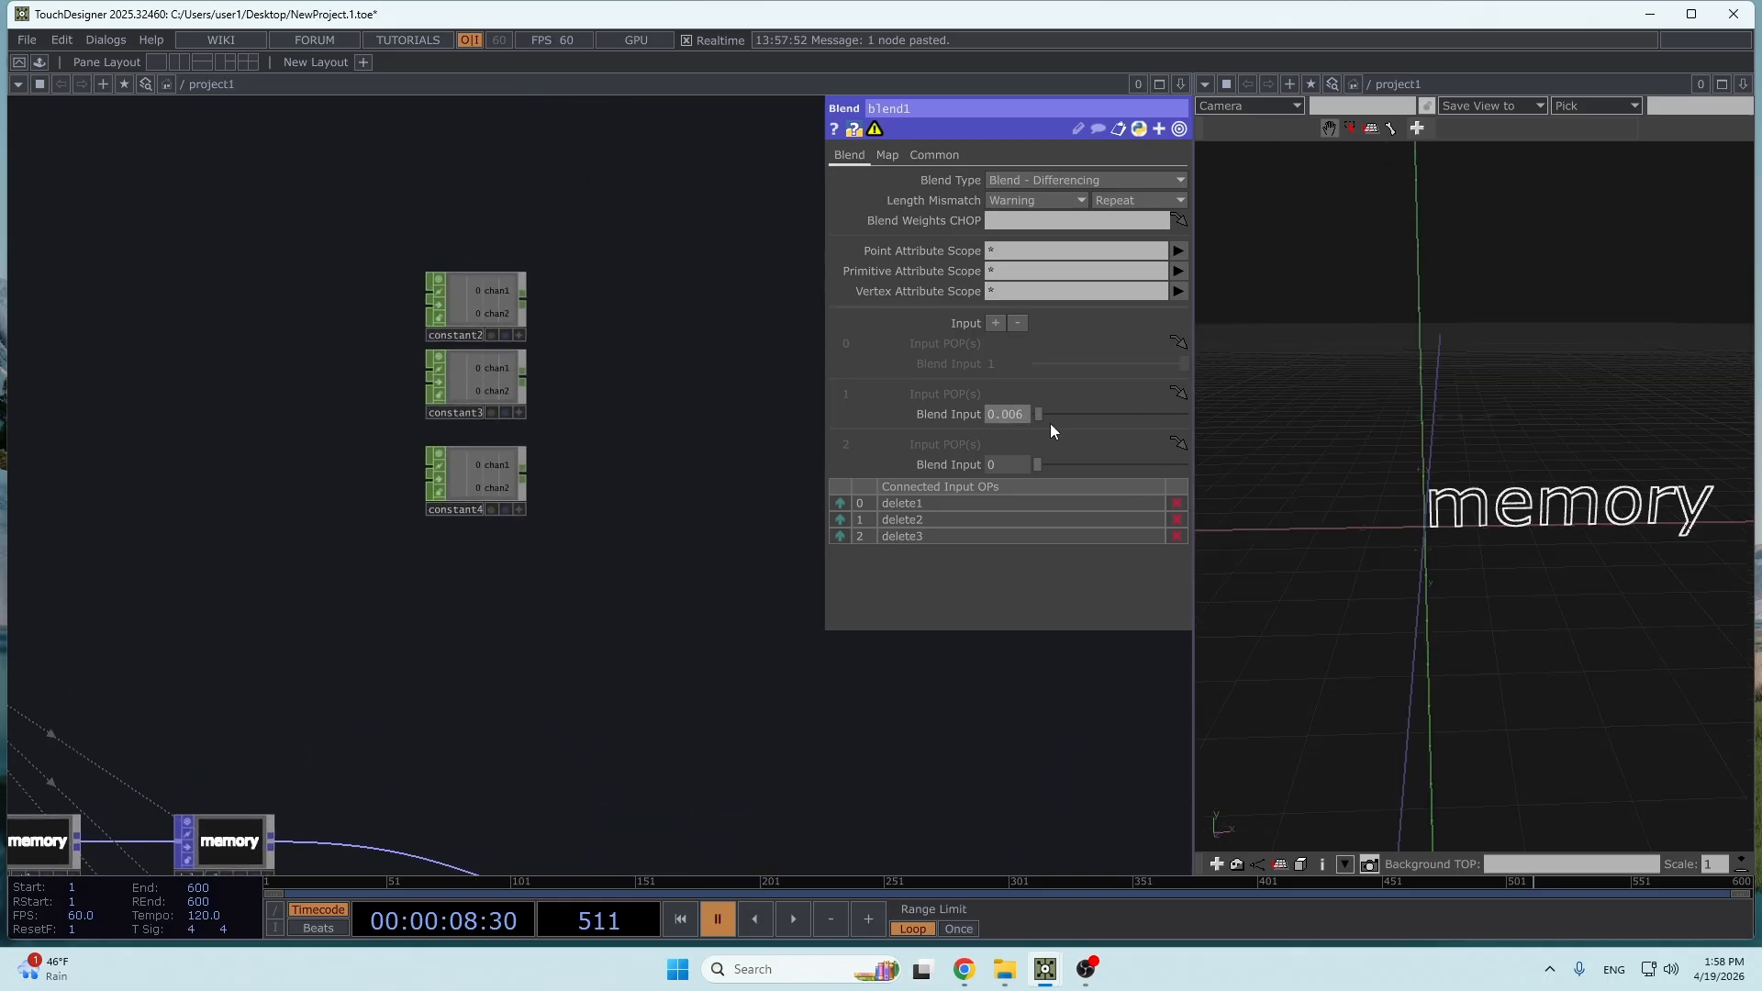
{"action": "left_click_drag", "start_coordinate": [1050, 423], "coordinate": [1012, 421]}
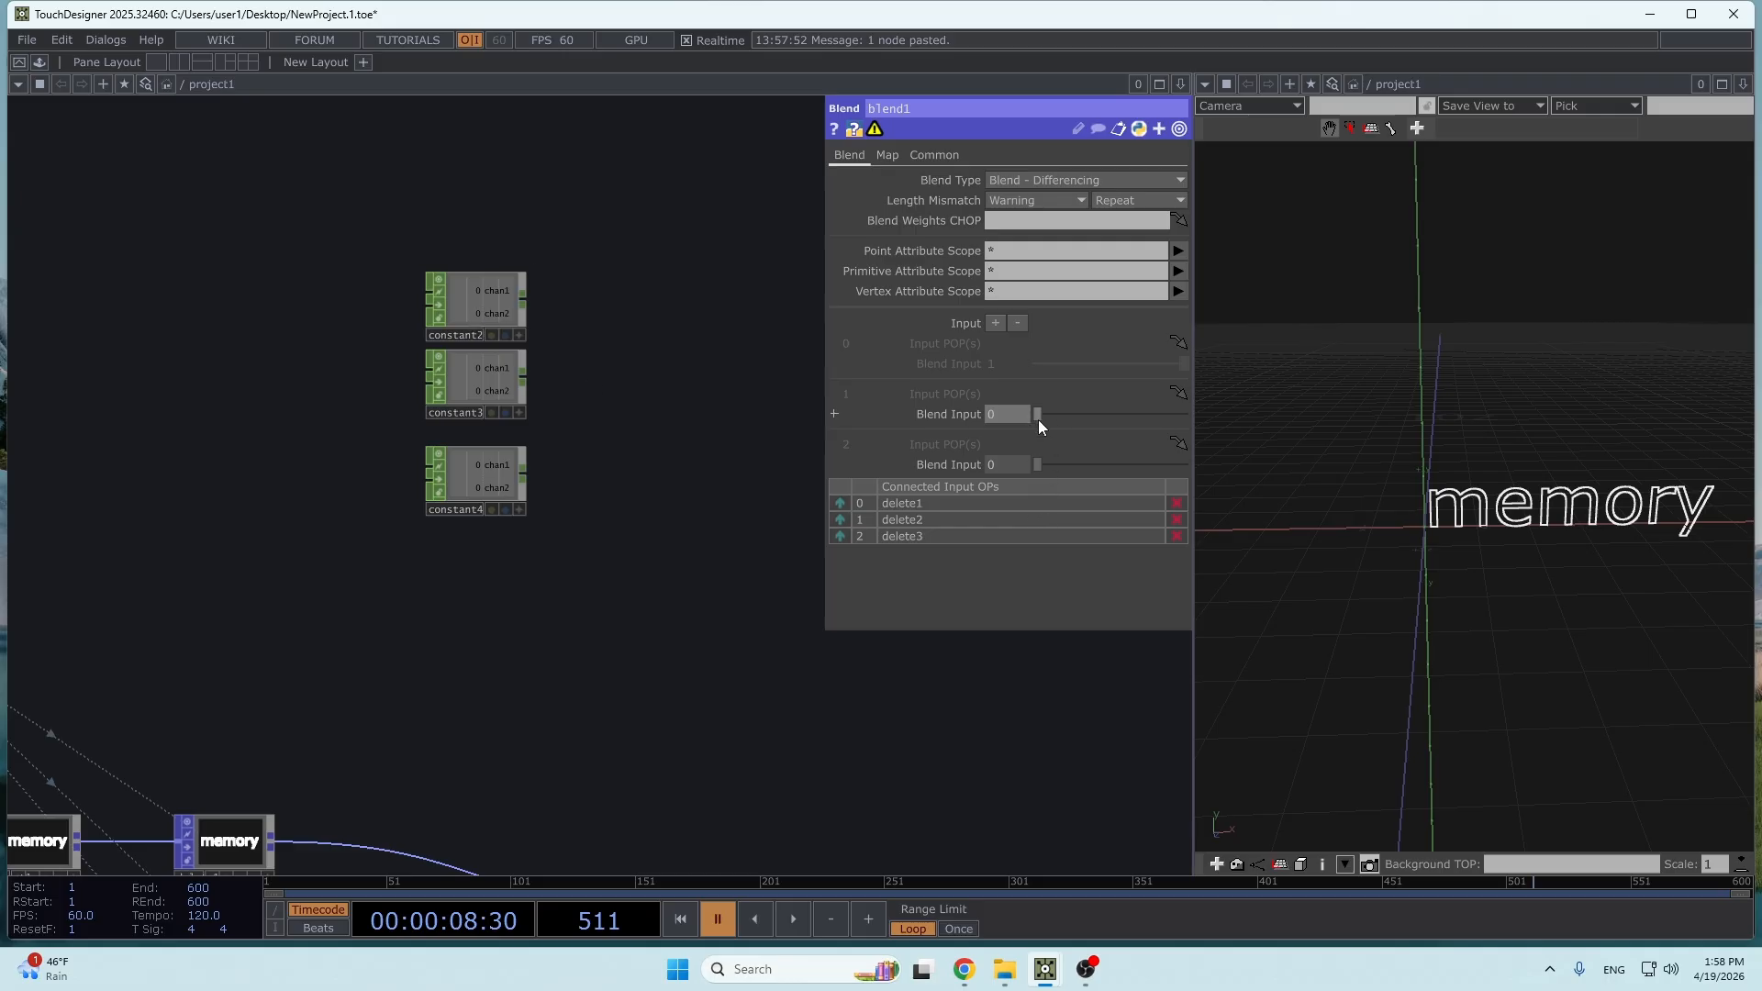
- Try blend1's second weight at 1, return it to 0 and set the third input's weight to 1
{"action": "left_click_drag", "start_coordinate": [1038, 421], "coordinate": [1241, 411]}
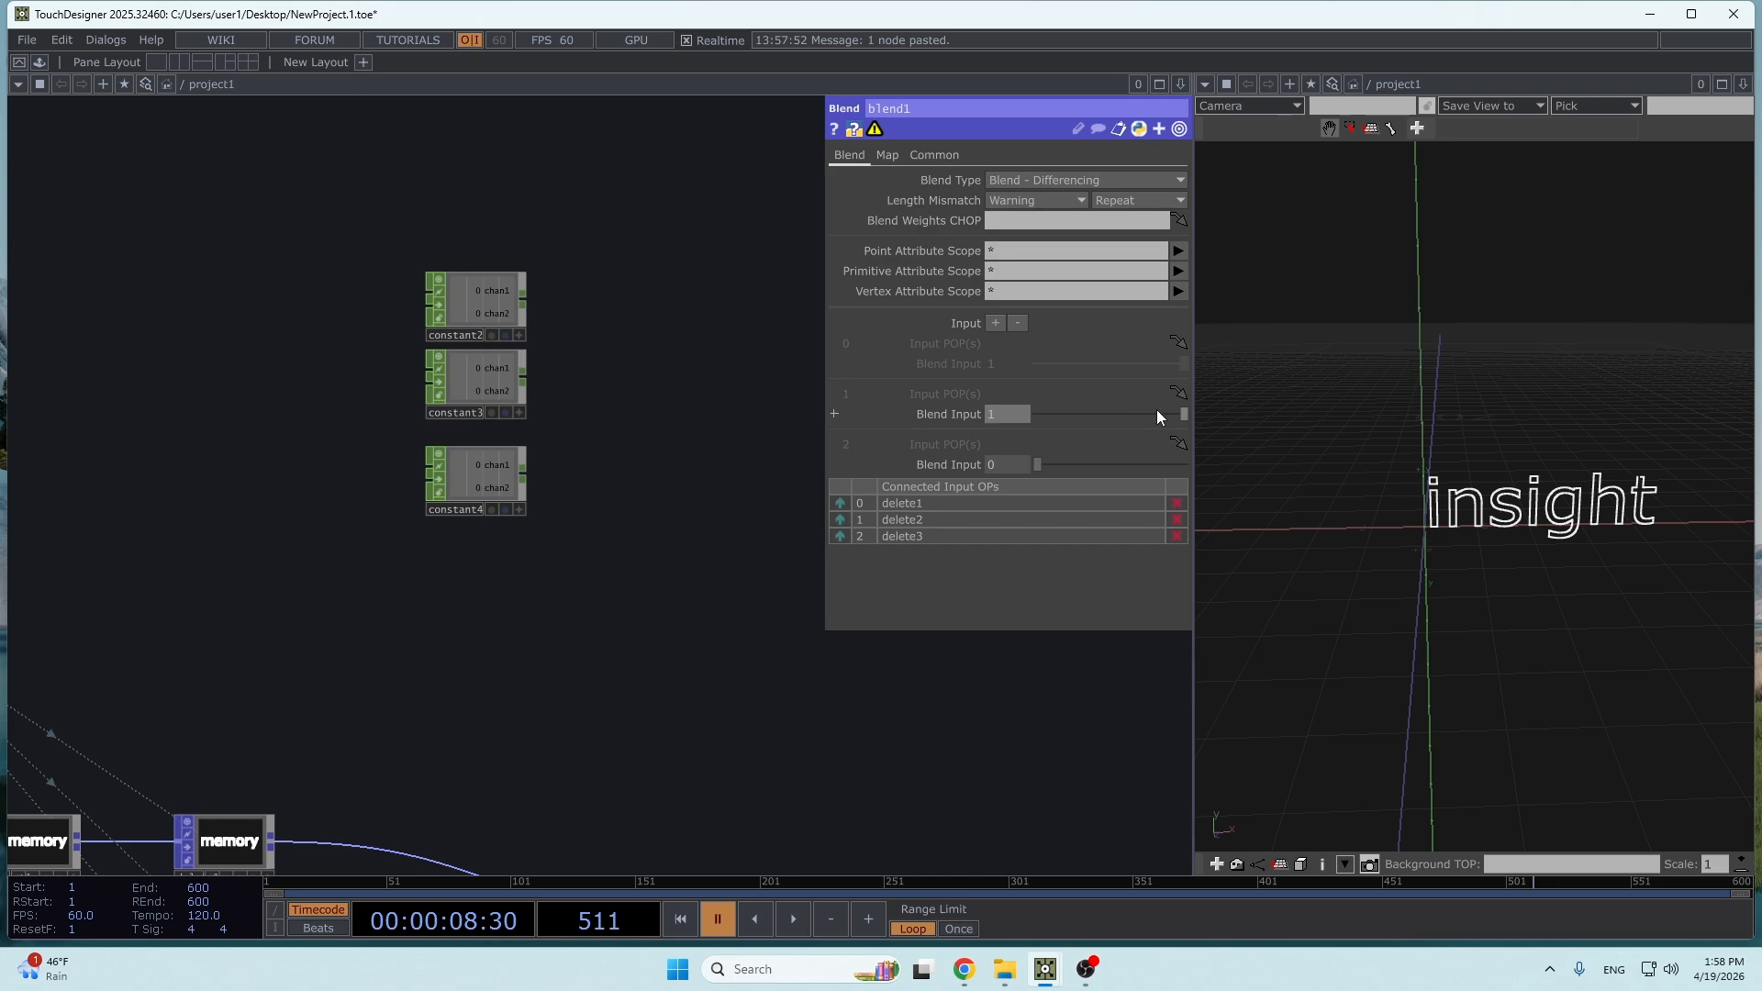
{"action": "left_click_drag", "start_coordinate": [1157, 412], "coordinate": [1013, 415]}
{"action": "left_click_drag", "start_coordinate": [1065, 470], "coordinate": [1223, 464]}
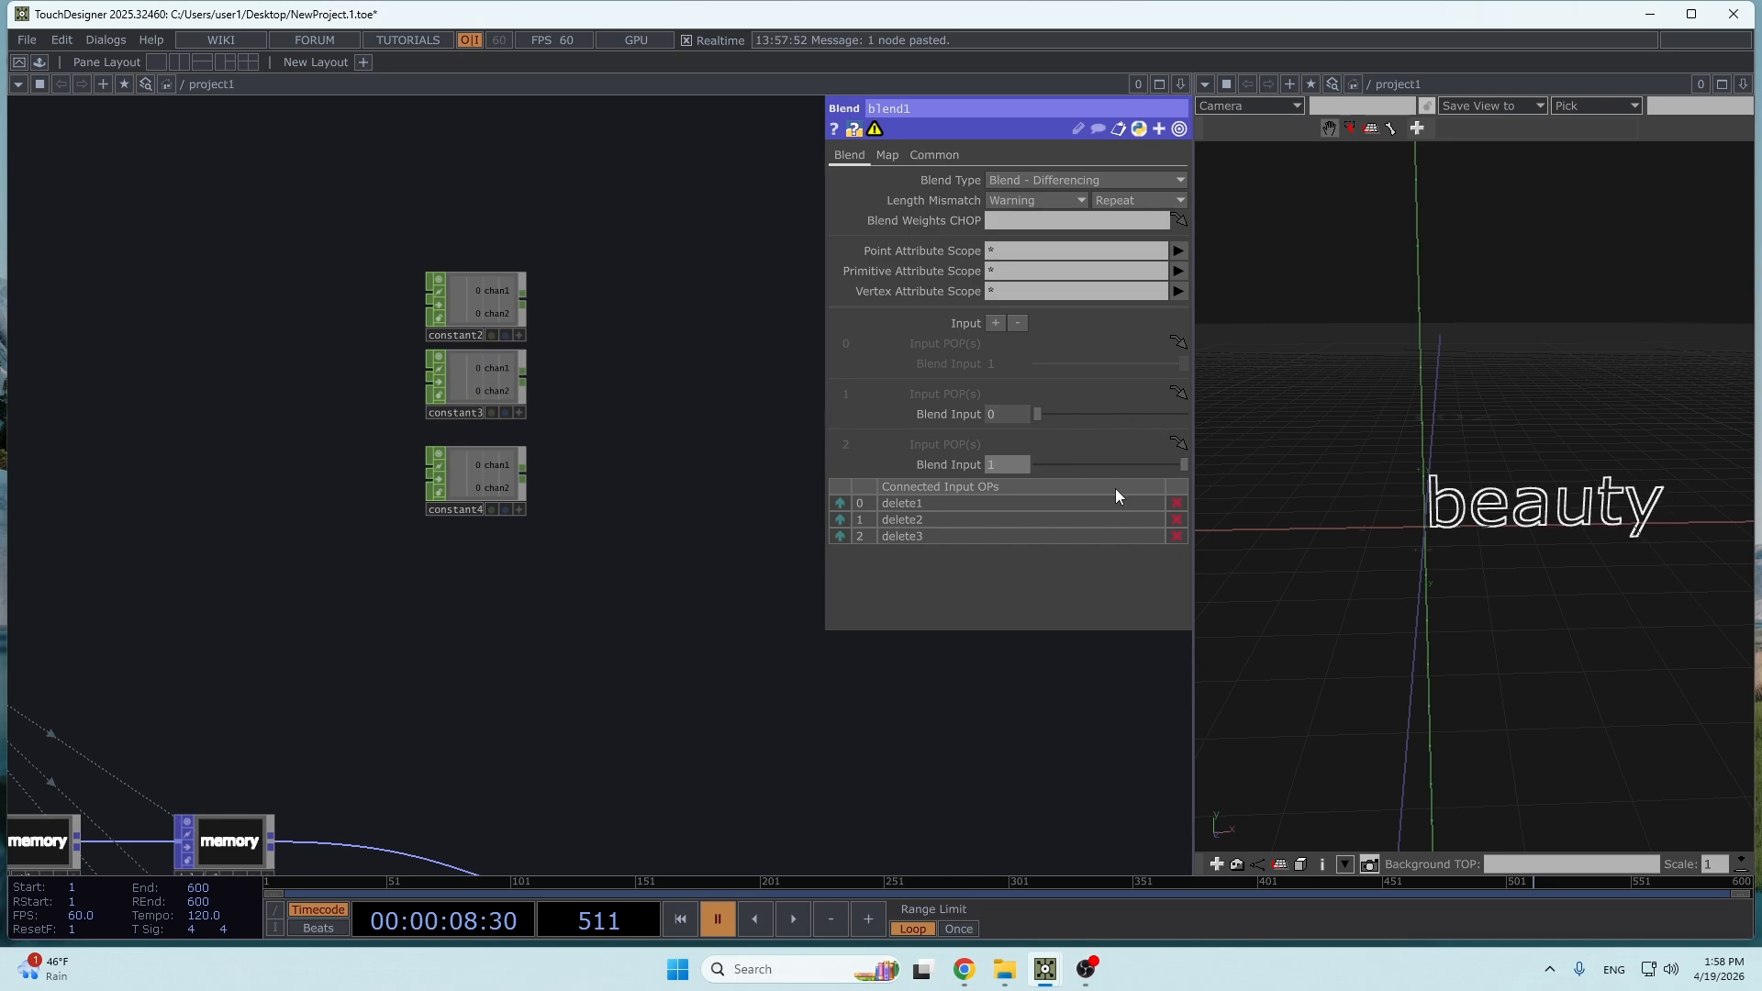
- Set chan1 of constant3 to 1 and chan2 of constant4 to 1
{"action": "left_click", "coordinate": [482, 369]}
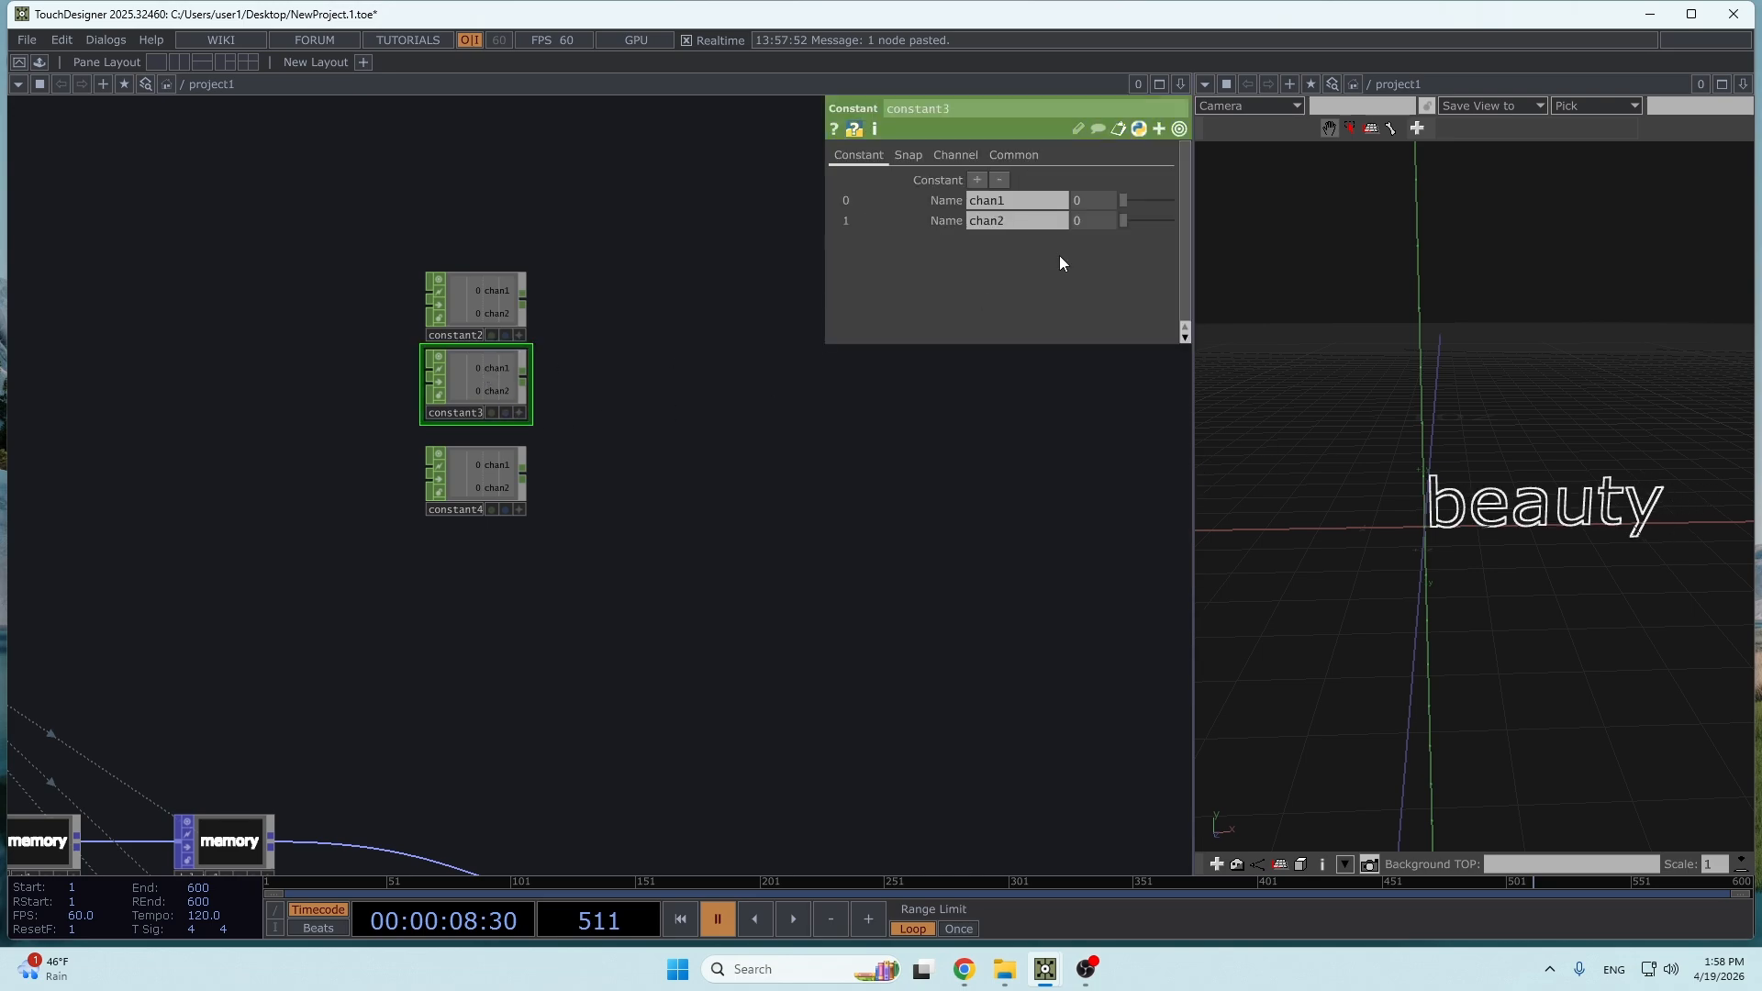
{"action": "type", "text": "1"}
{"action": "left_click", "coordinate": [881, 465]}
{"action": "left_click", "coordinate": [493, 475]}
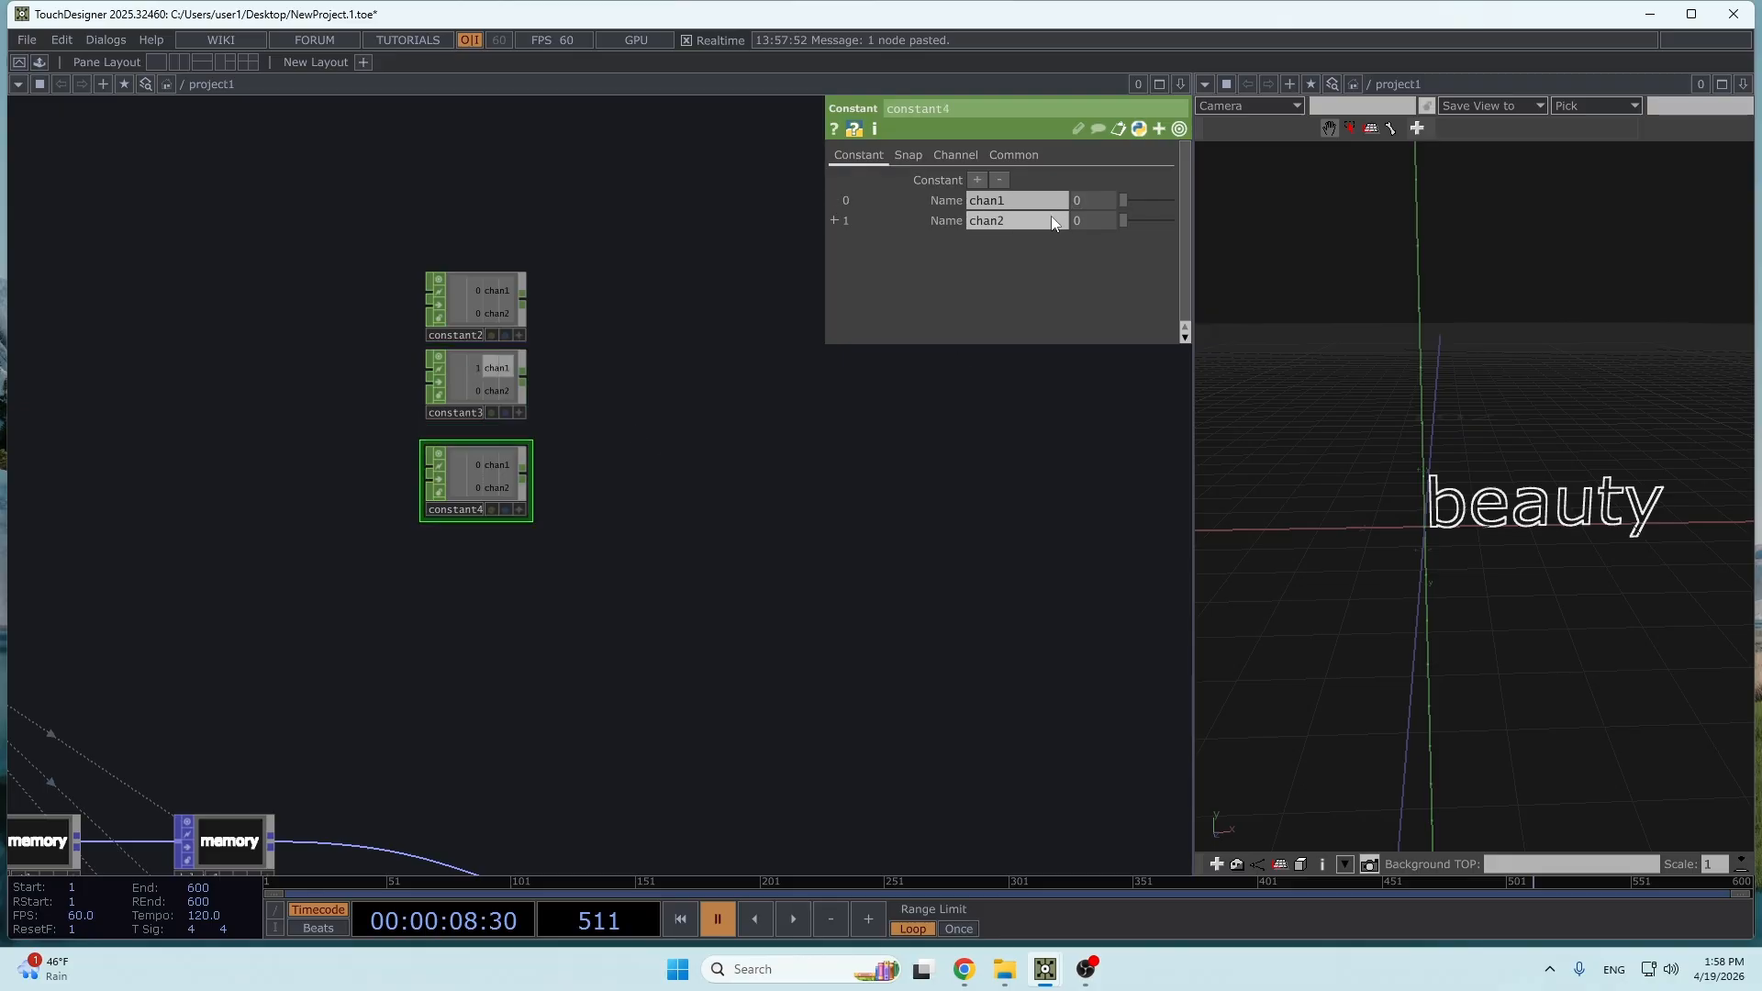
{"action": "key", "text": "Return"}
- Add a Switch CHOP after constant2, wire constant3 and constant4 into it, and leave its index at 0
{"action": "left_click_drag", "start_coordinate": [593, 416], "coordinate": [512, 502]}
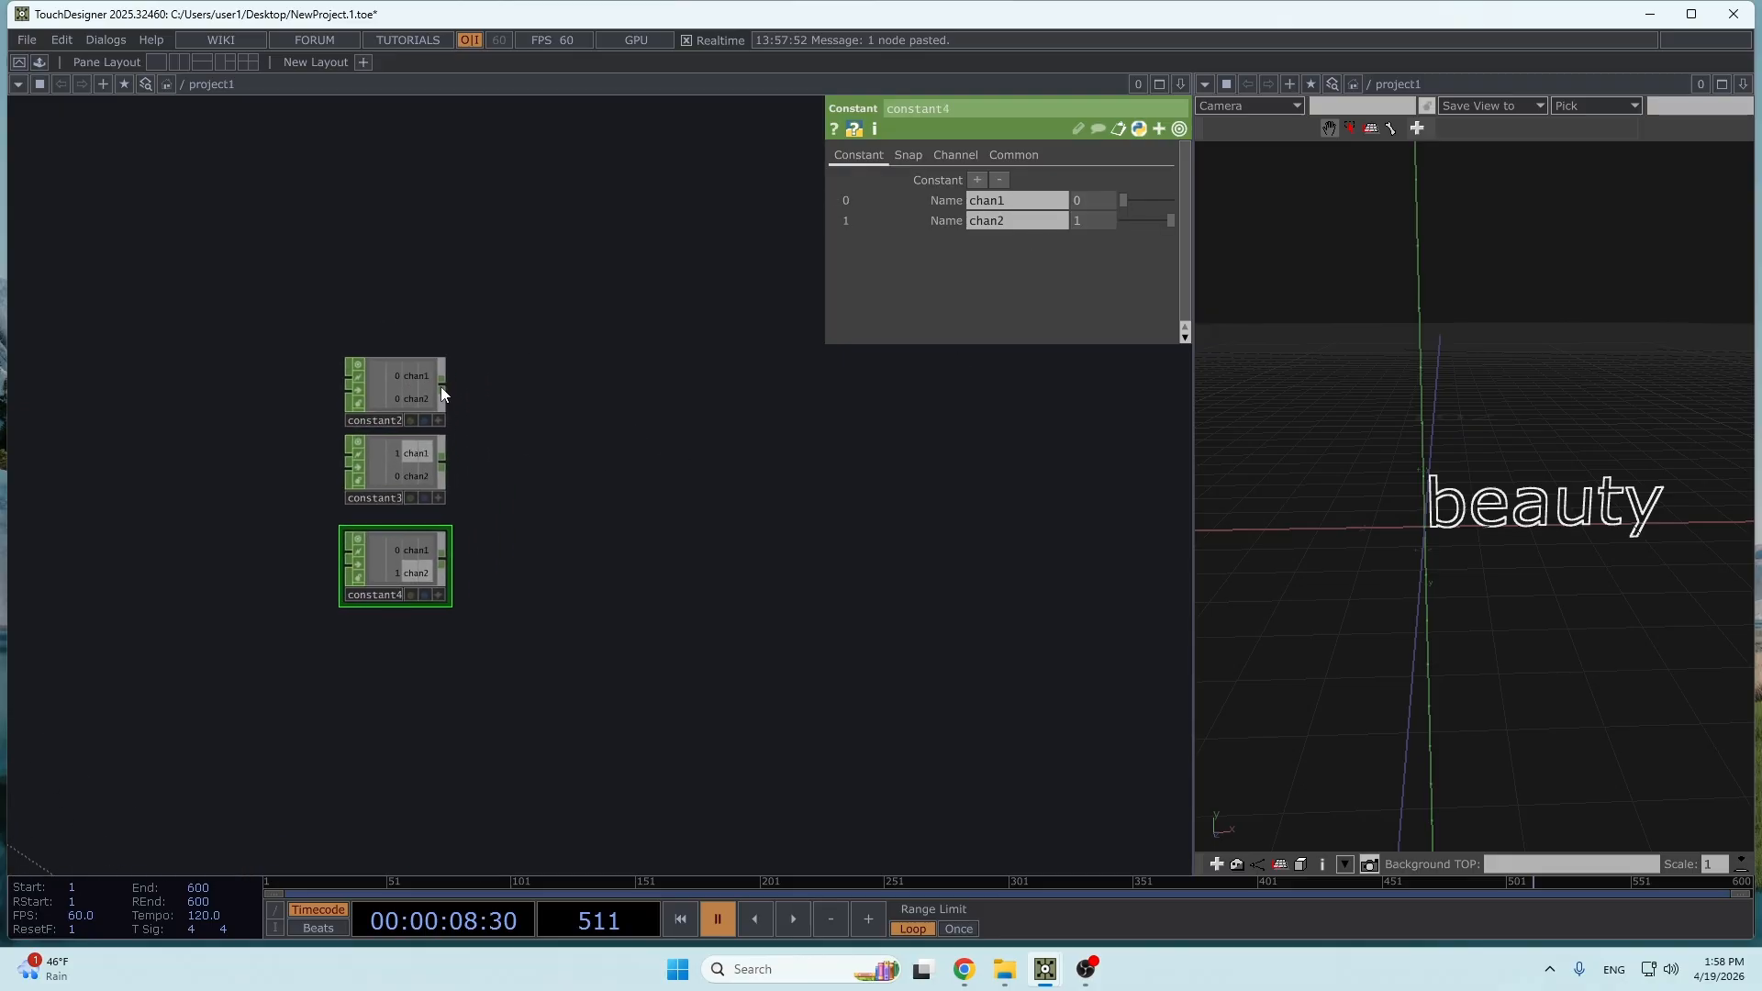
{"action": "left_click", "coordinate": [443, 388]}
{"action": "type", "text": "switc"}
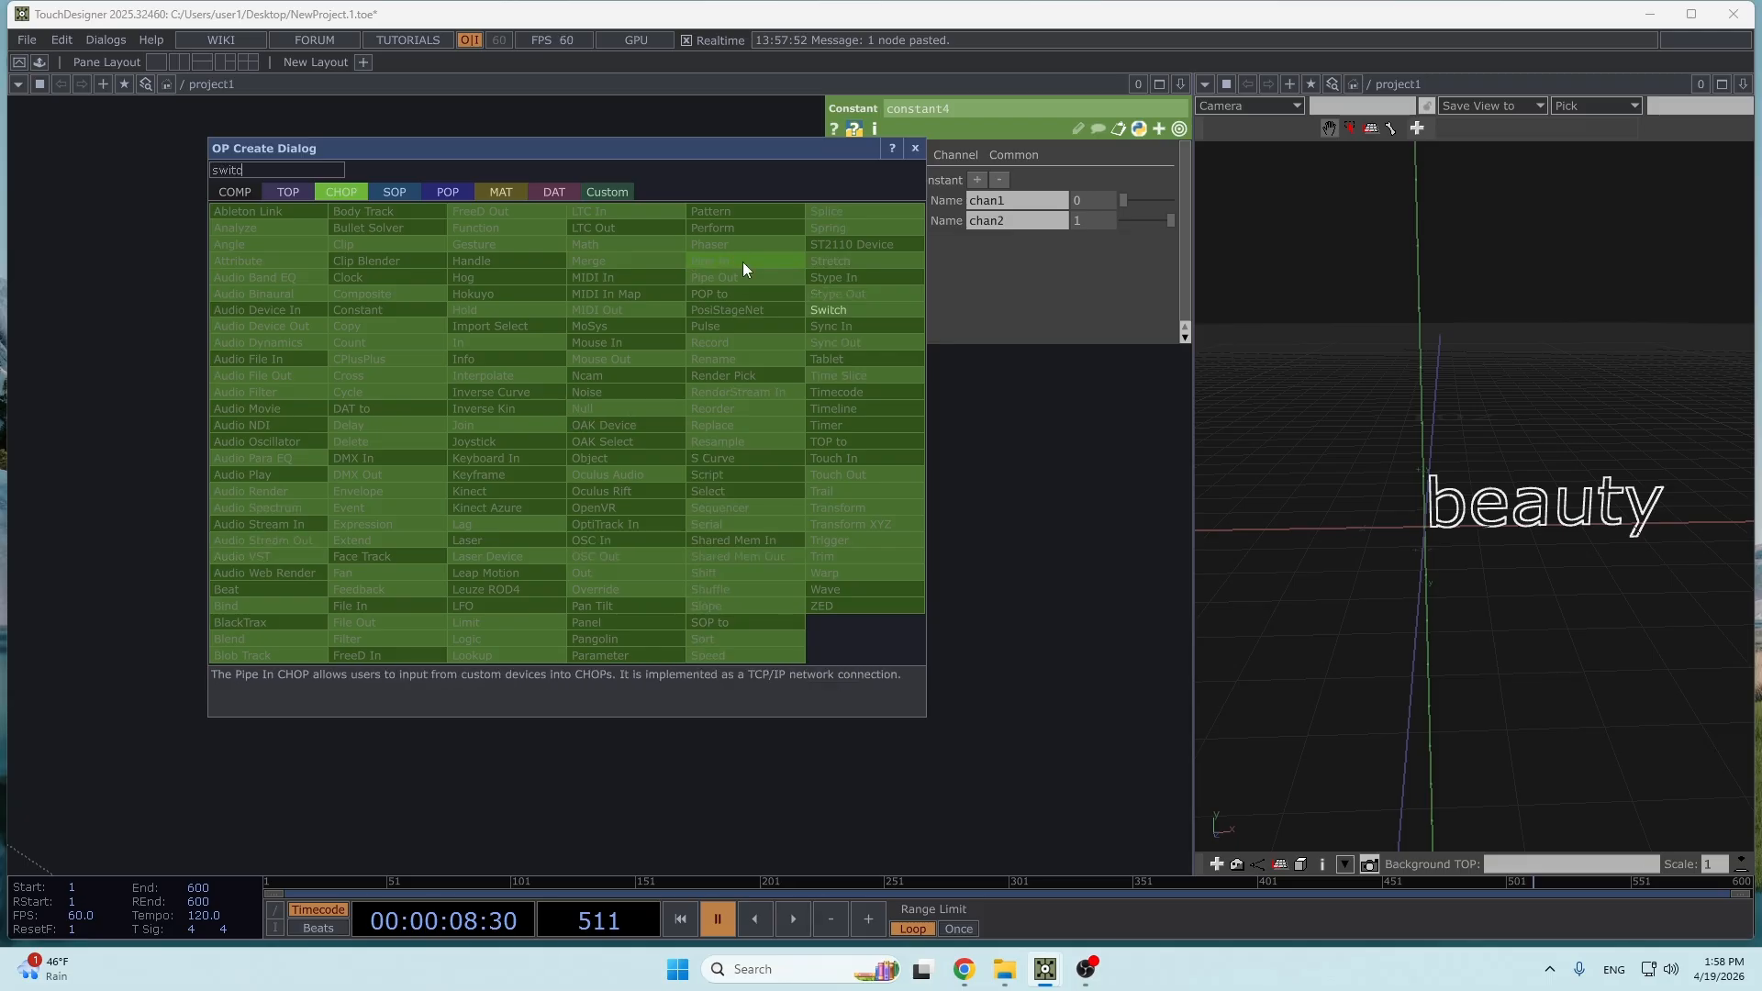
{"action": "left_click", "coordinate": [828, 310]}
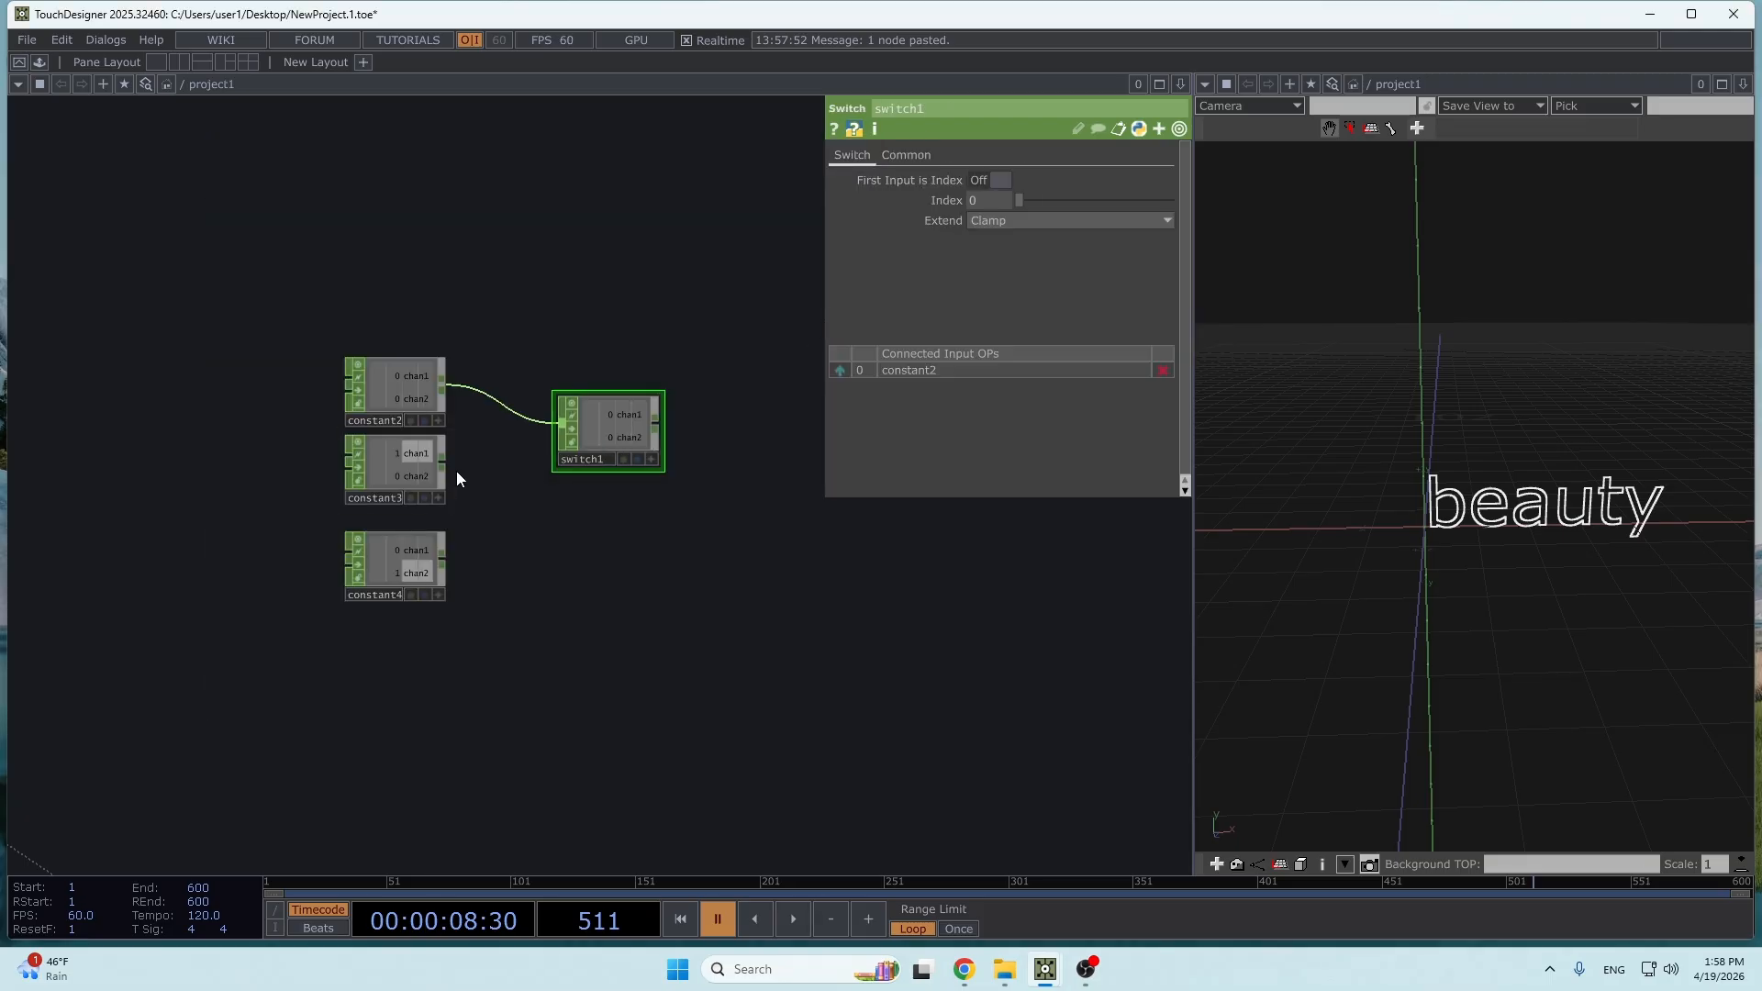
{"action": "left_click_drag", "start_coordinate": [443, 464], "coordinate": [578, 425]}
{"action": "left_click_drag", "start_coordinate": [468, 558], "coordinate": [587, 431]}
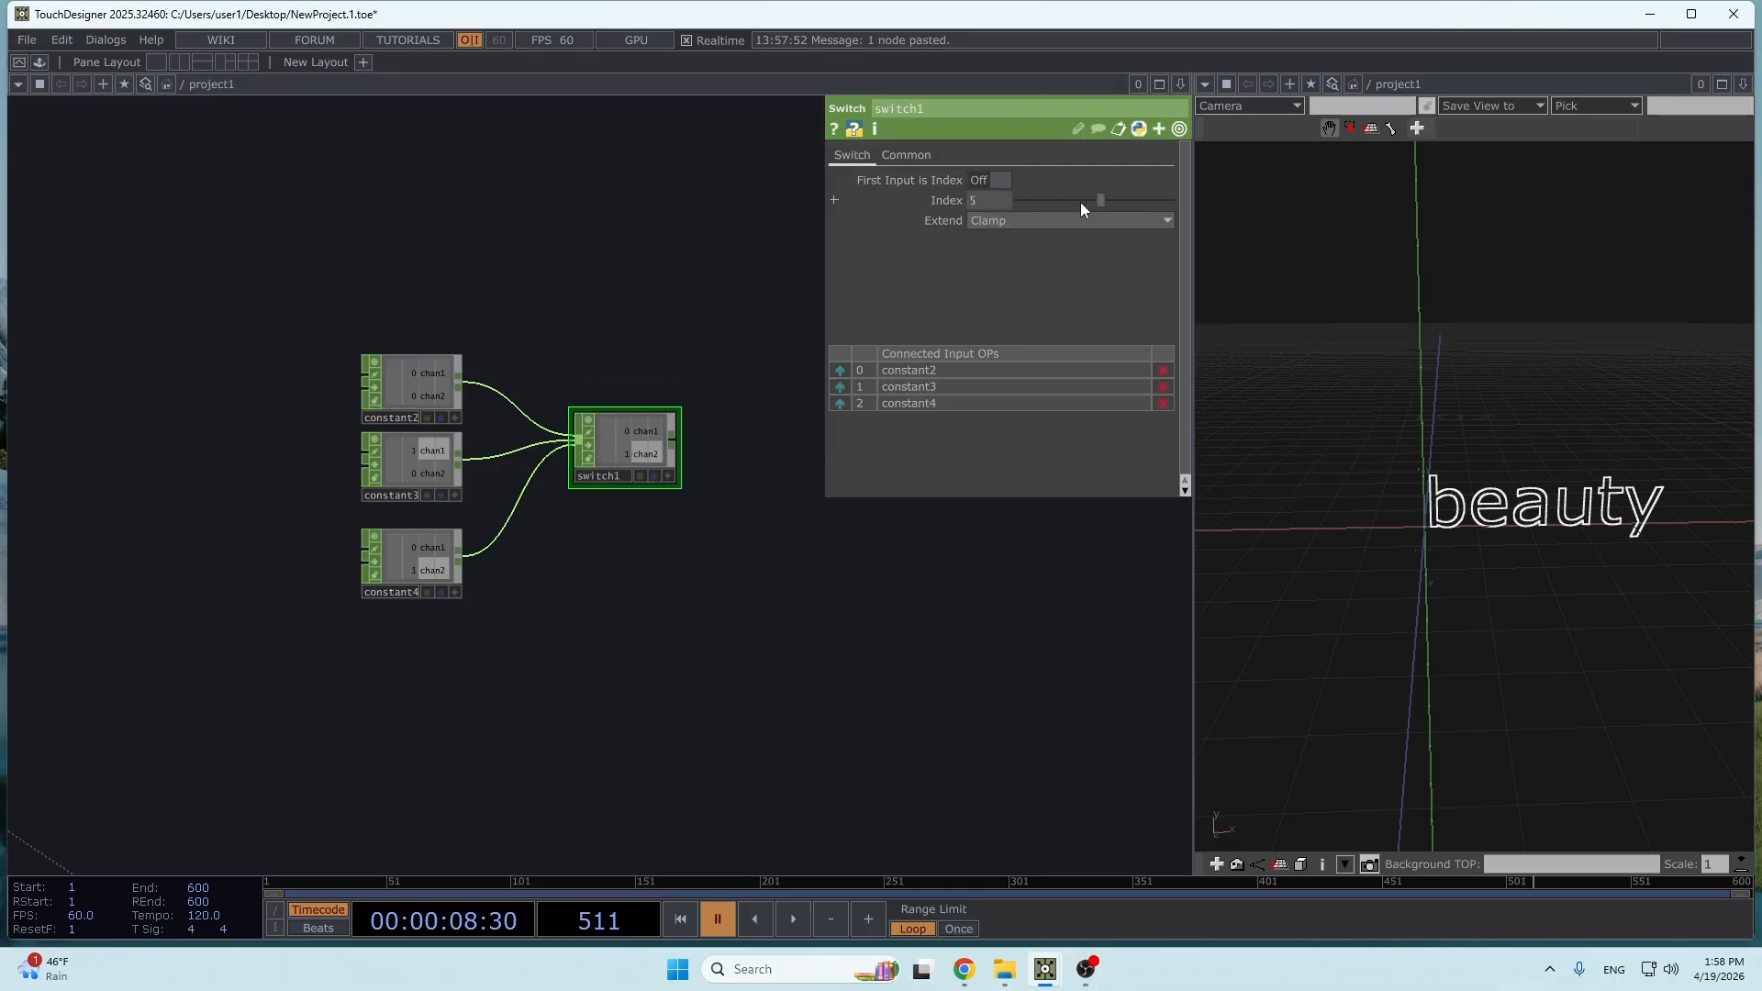
{"action": "left_click_drag", "start_coordinate": [1004, 205], "coordinate": [1004, 204]}
- Append a Lag CHOP and a Null CHOP after switch1 and test the chain with switch index 2
{"action": "left_click_drag", "start_coordinate": [645, 442], "coordinate": [578, 519]}
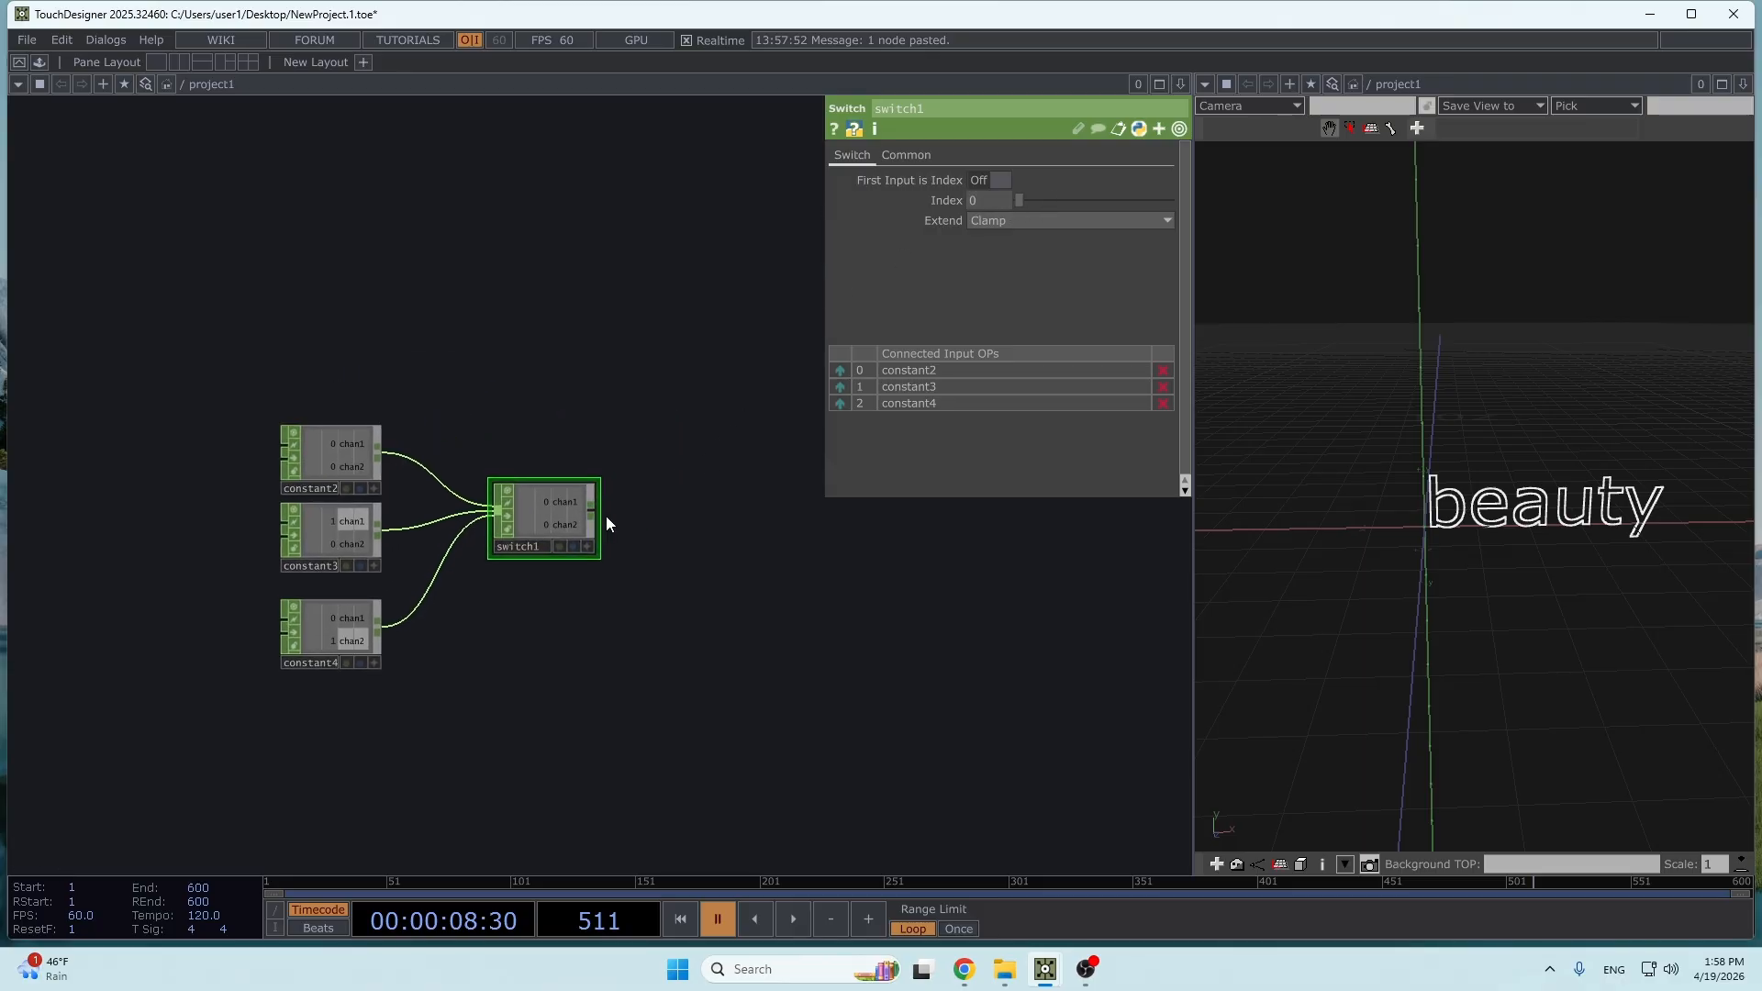
{"action": "key", "text": "Tab"}
{"action": "type", "text": "lag"}
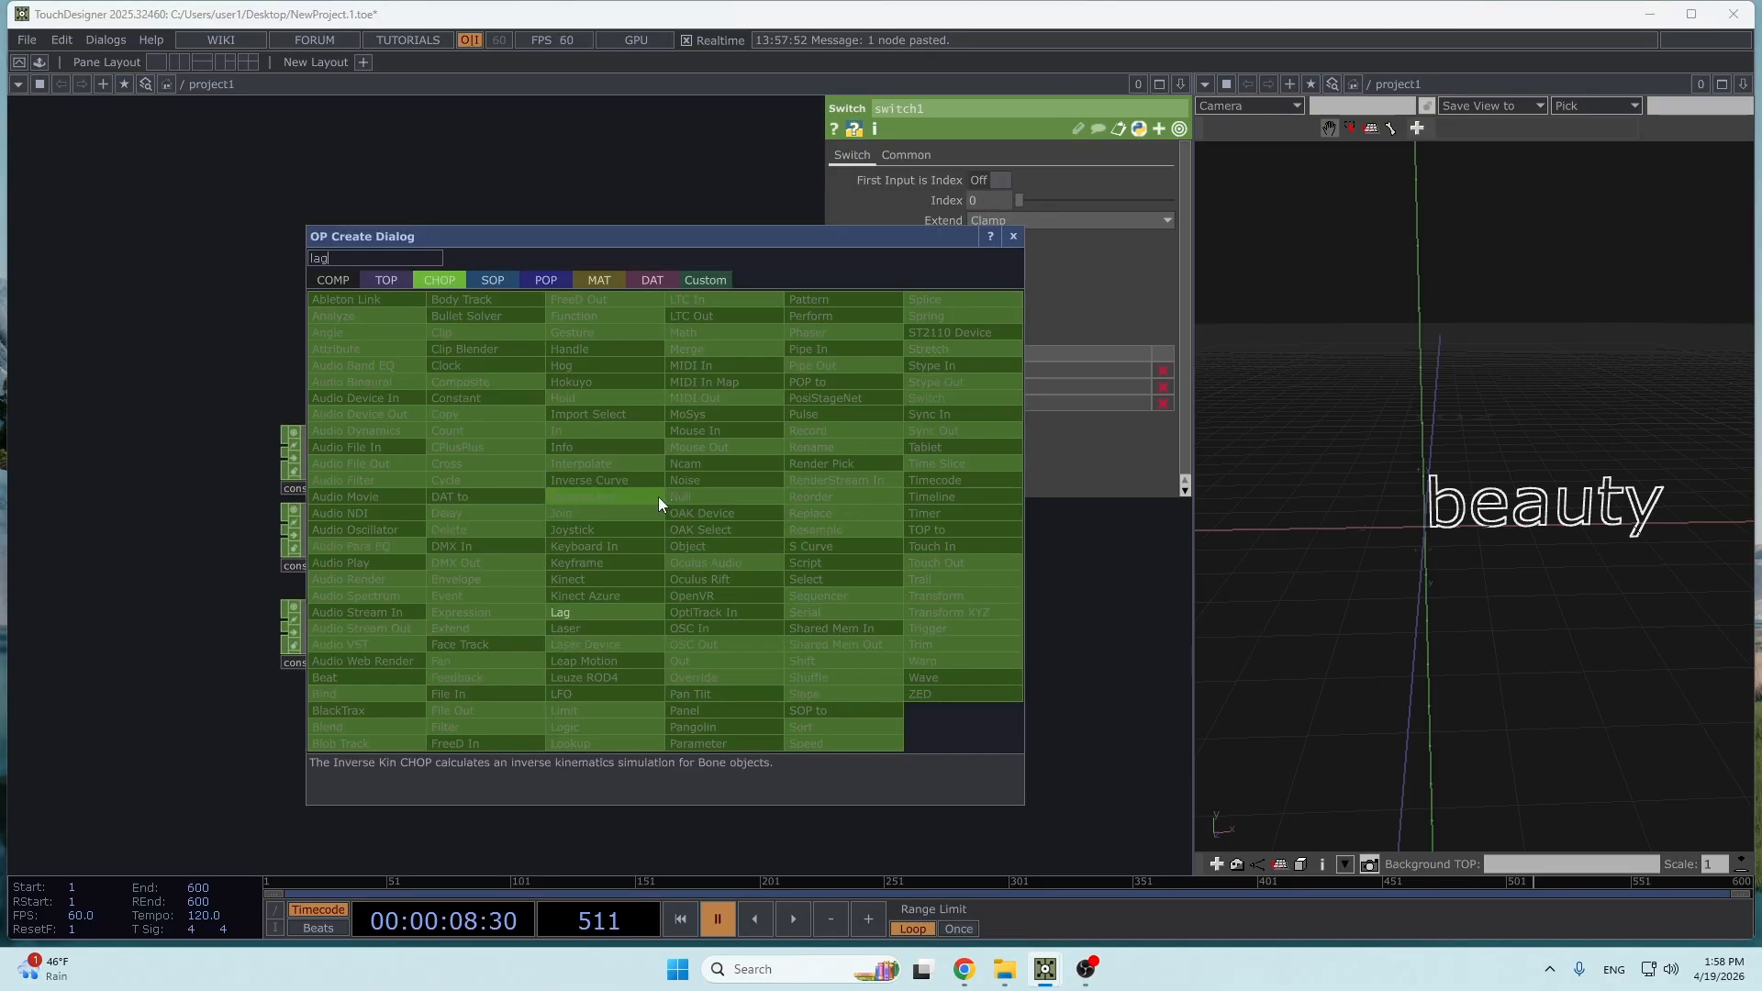
{"action": "key", "text": "Return"}
{"action": "left_click_drag", "start_coordinate": [647, 504], "coordinate": [697, 503]}
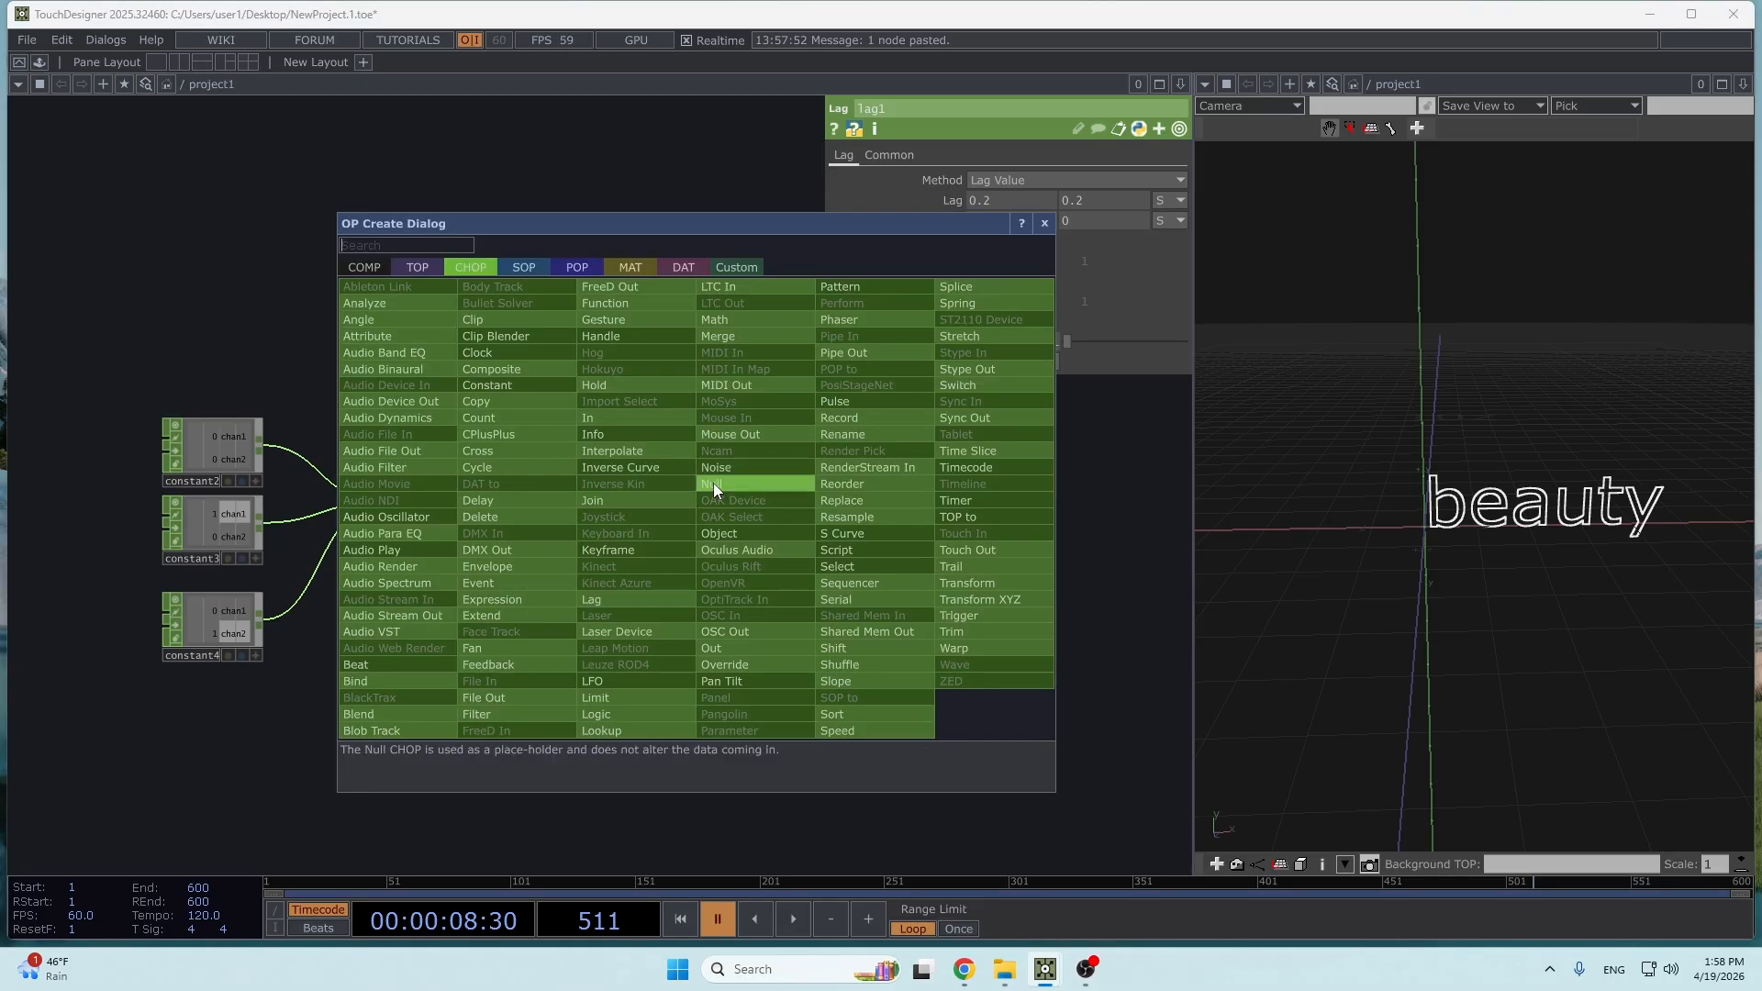
{"action": "type", "text": "nu"}
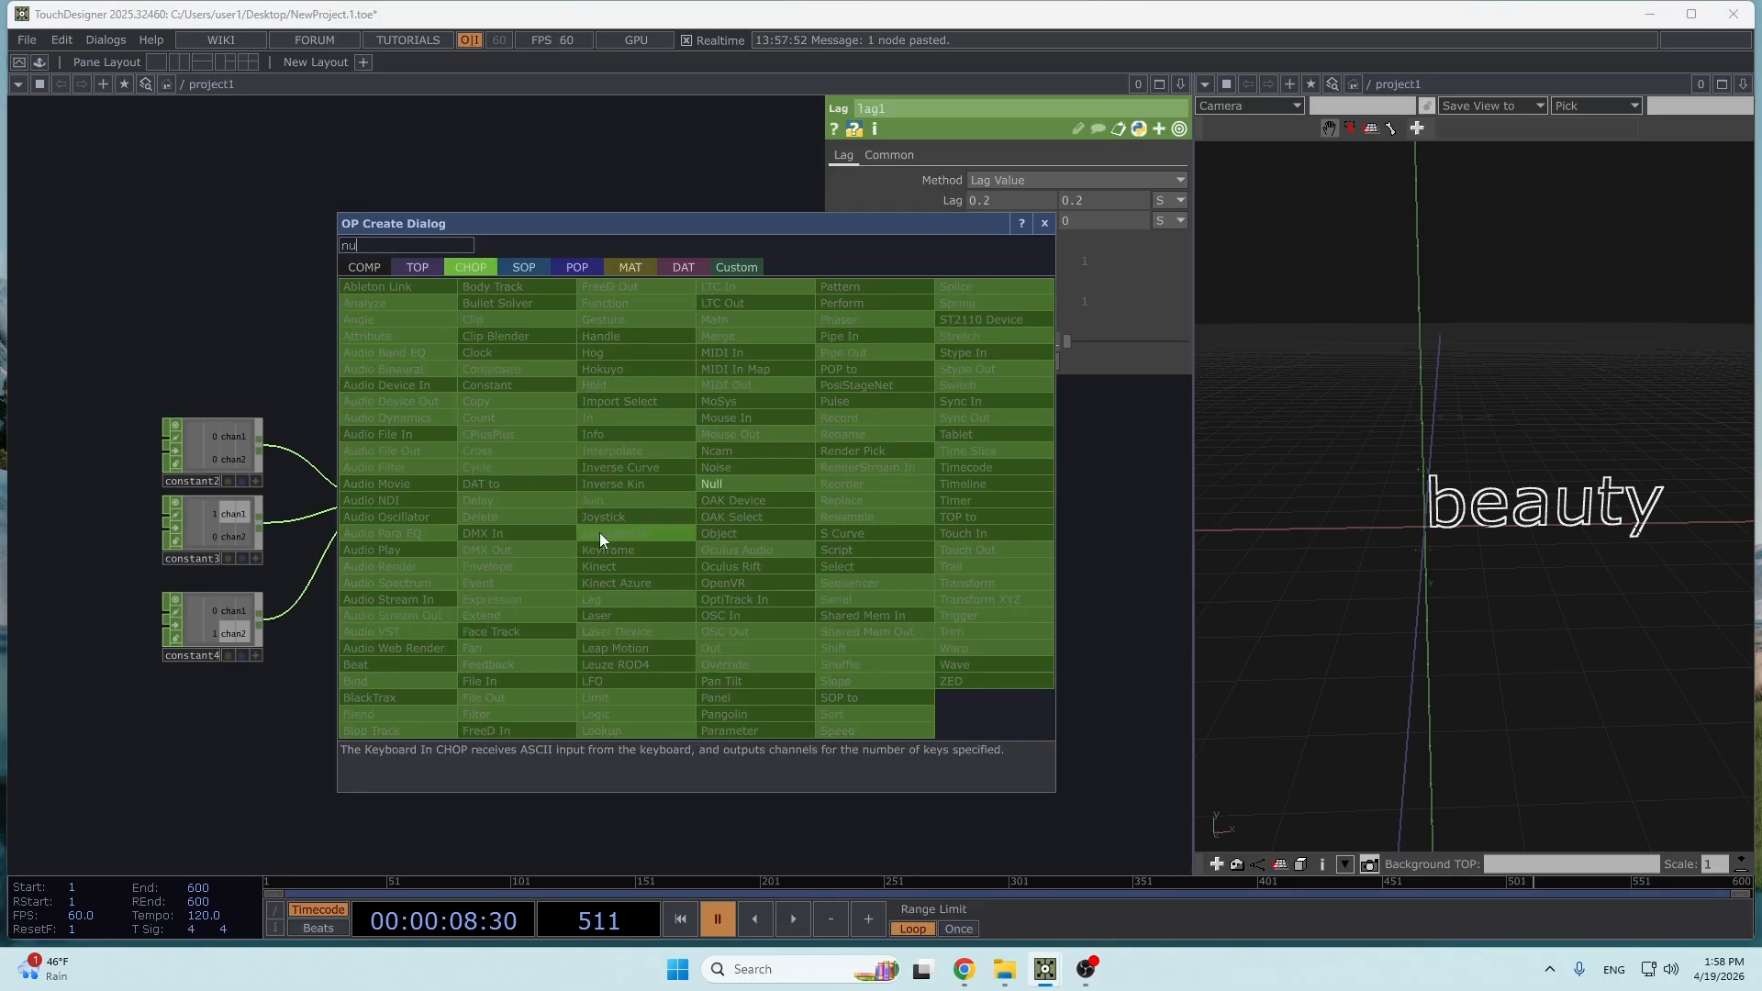
{"action": "left_click", "coordinate": [802, 481]}
{"action": "mouse_move", "coordinate": [557, 447]}
{"action": "left_mouse_down"}
{"action": "mouse_move", "coordinate": [730, 465]}
{"action": "mouse_move", "coordinate": [562, 481]}
{"action": "left_mouse_up"}
{"action": "left_click", "coordinate": [675, 550]}
{"action": "left_click", "coordinate": [470, 543]}
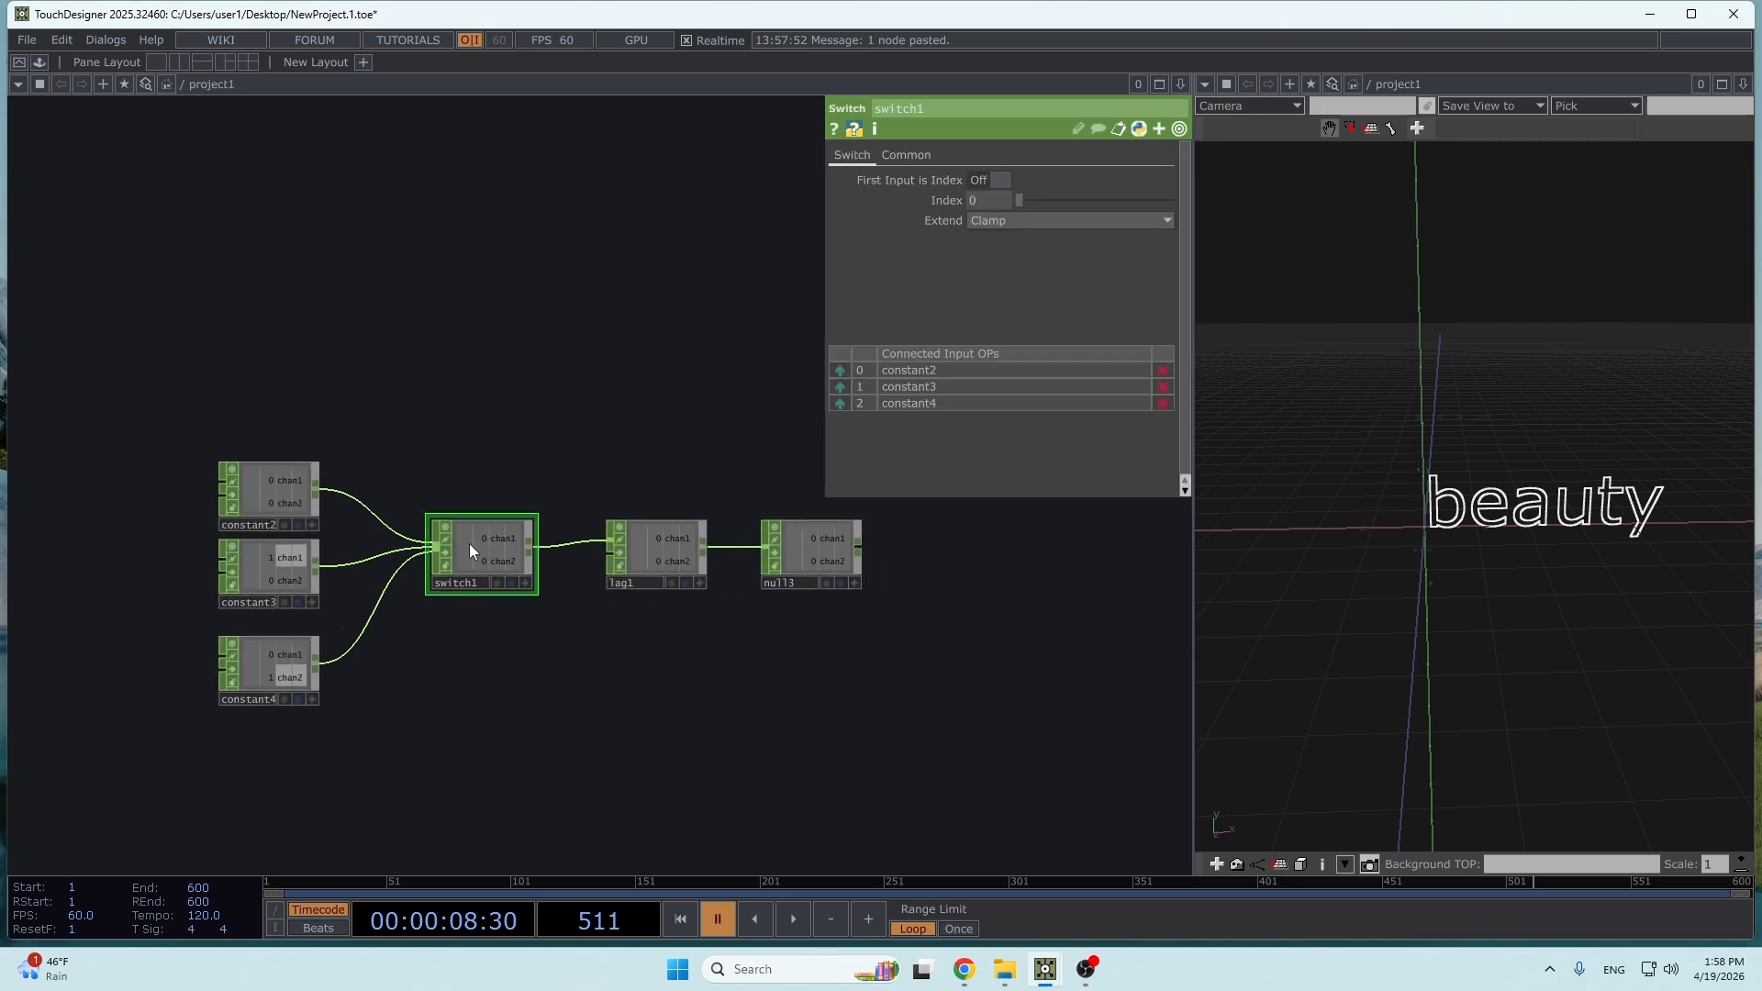
{"action": "left_click_drag", "start_coordinate": [1021, 194], "coordinate": [1044, 207]}
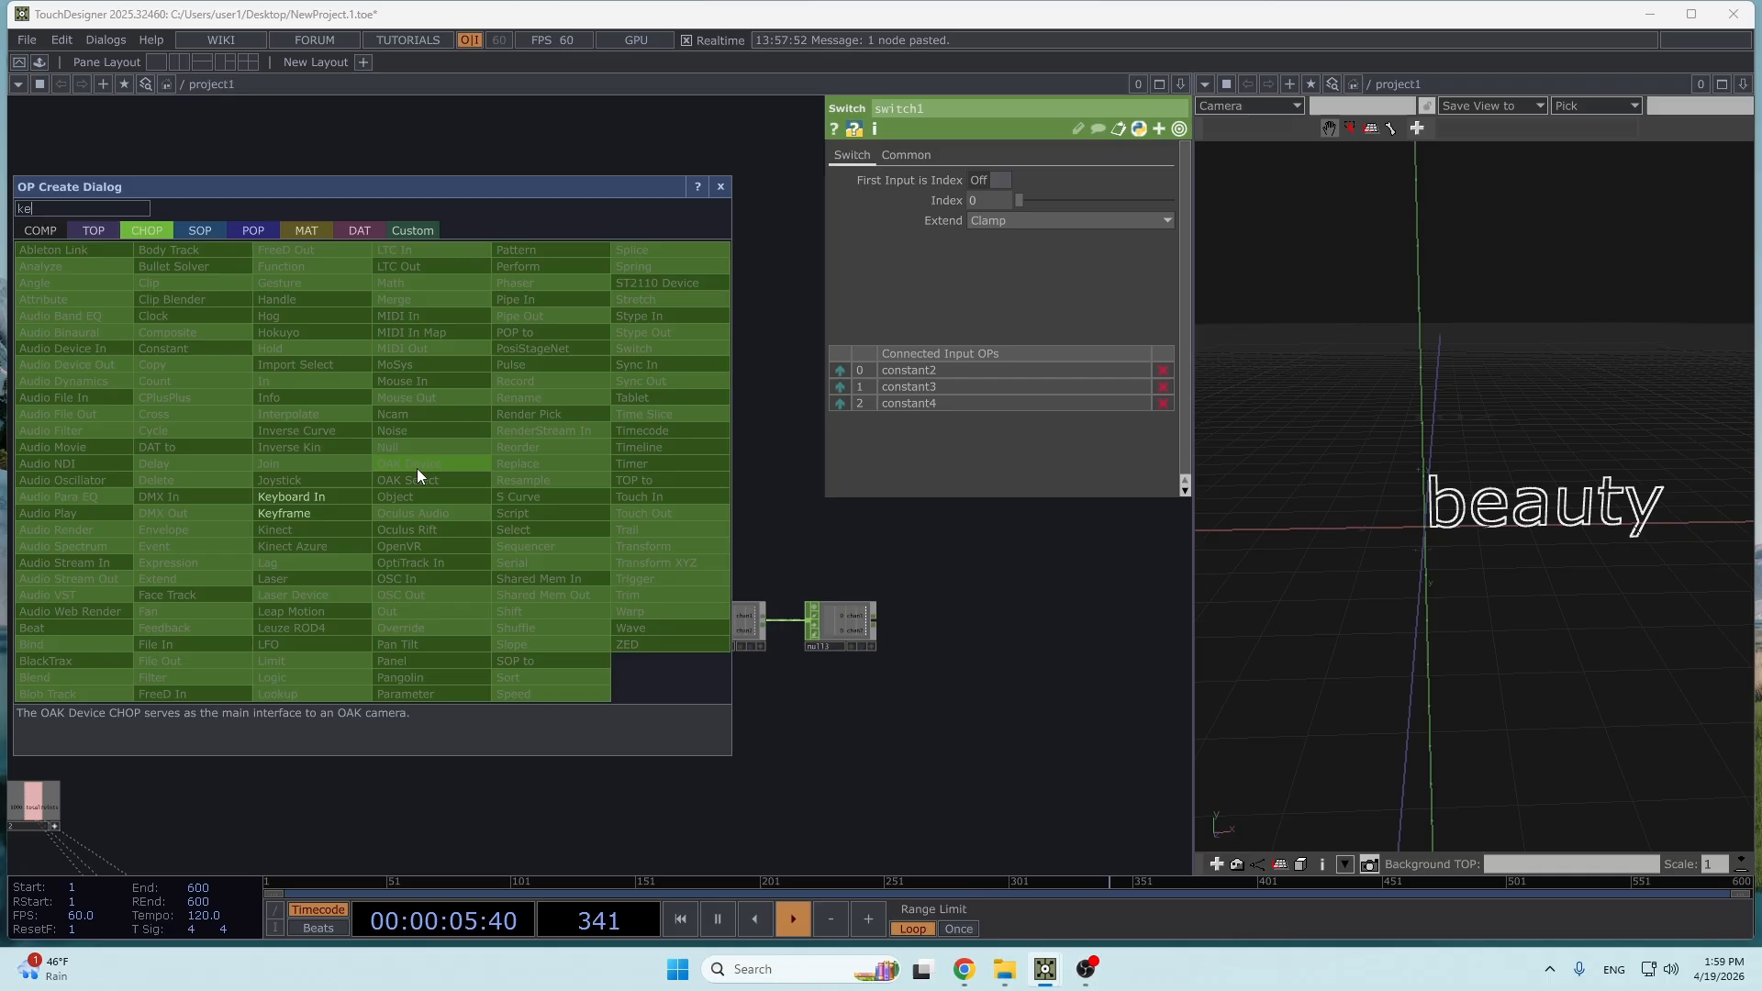
- Add a Keyboard In CHOP above the constants and connect a Null CHOP to its output
{"action": "left_click", "coordinate": [417, 472]}
{"action": "left_click", "coordinate": [453, 498]}
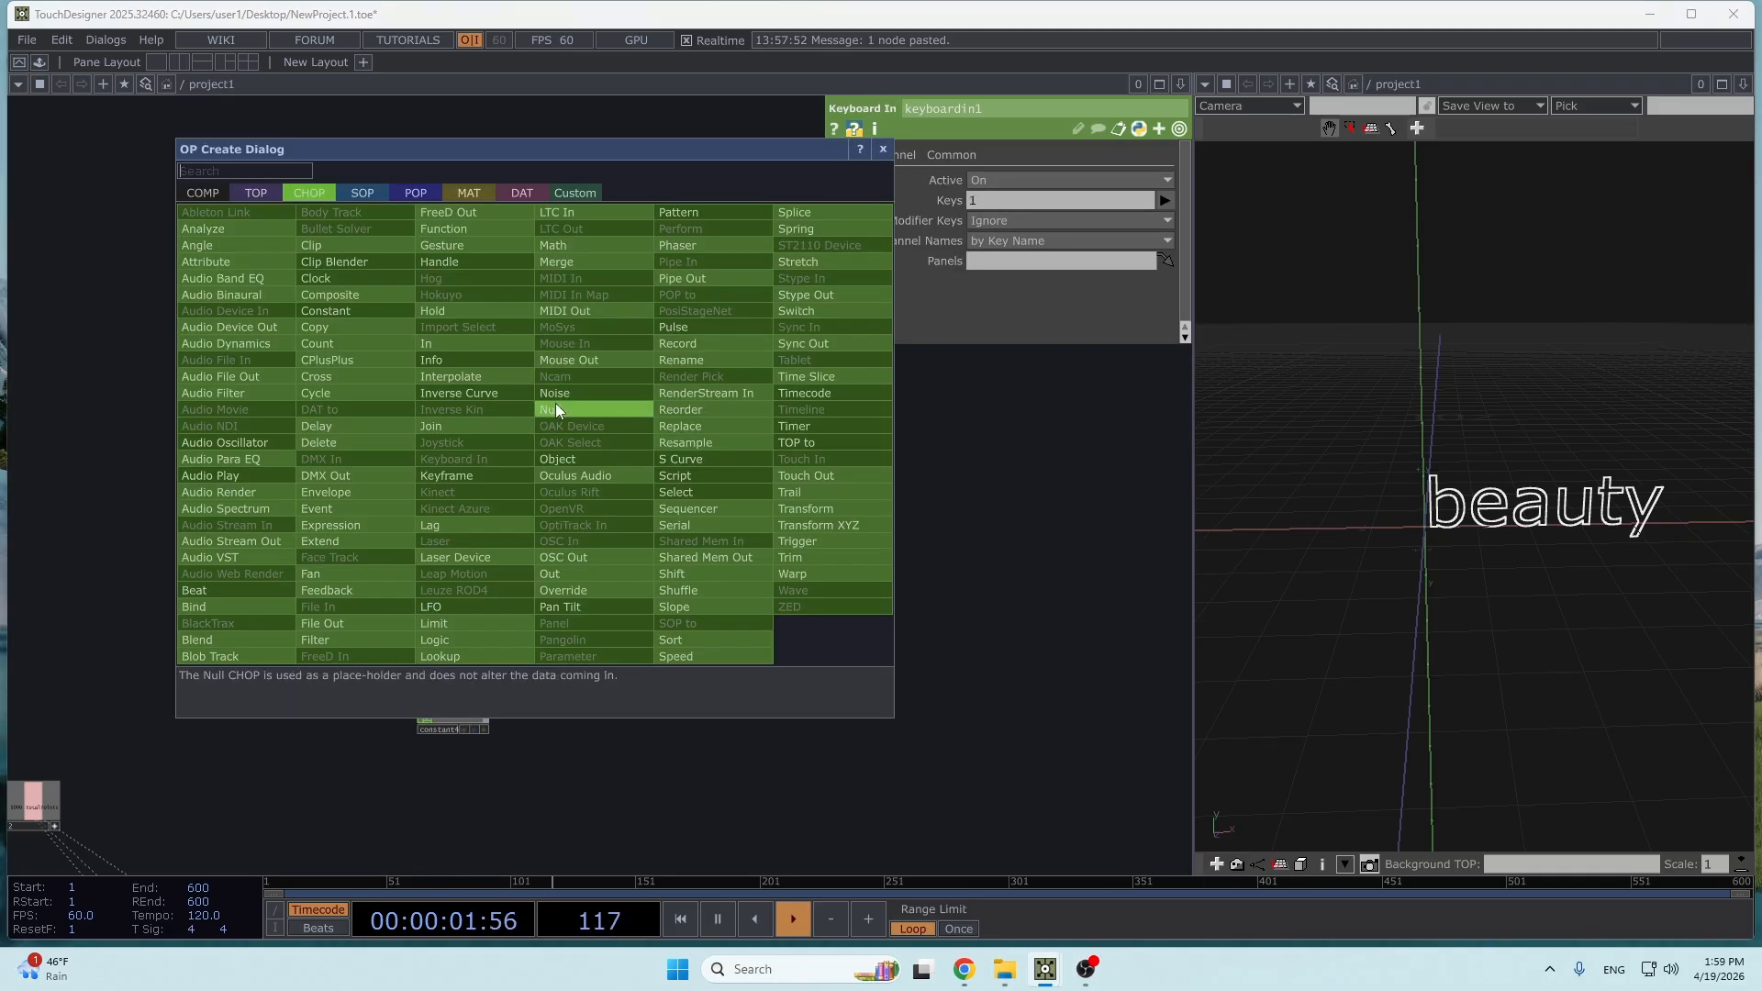
{"action": "left_click", "coordinate": [554, 404]}
{"action": "left_click_drag", "start_coordinate": [455, 422], "coordinate": [315, 429]}
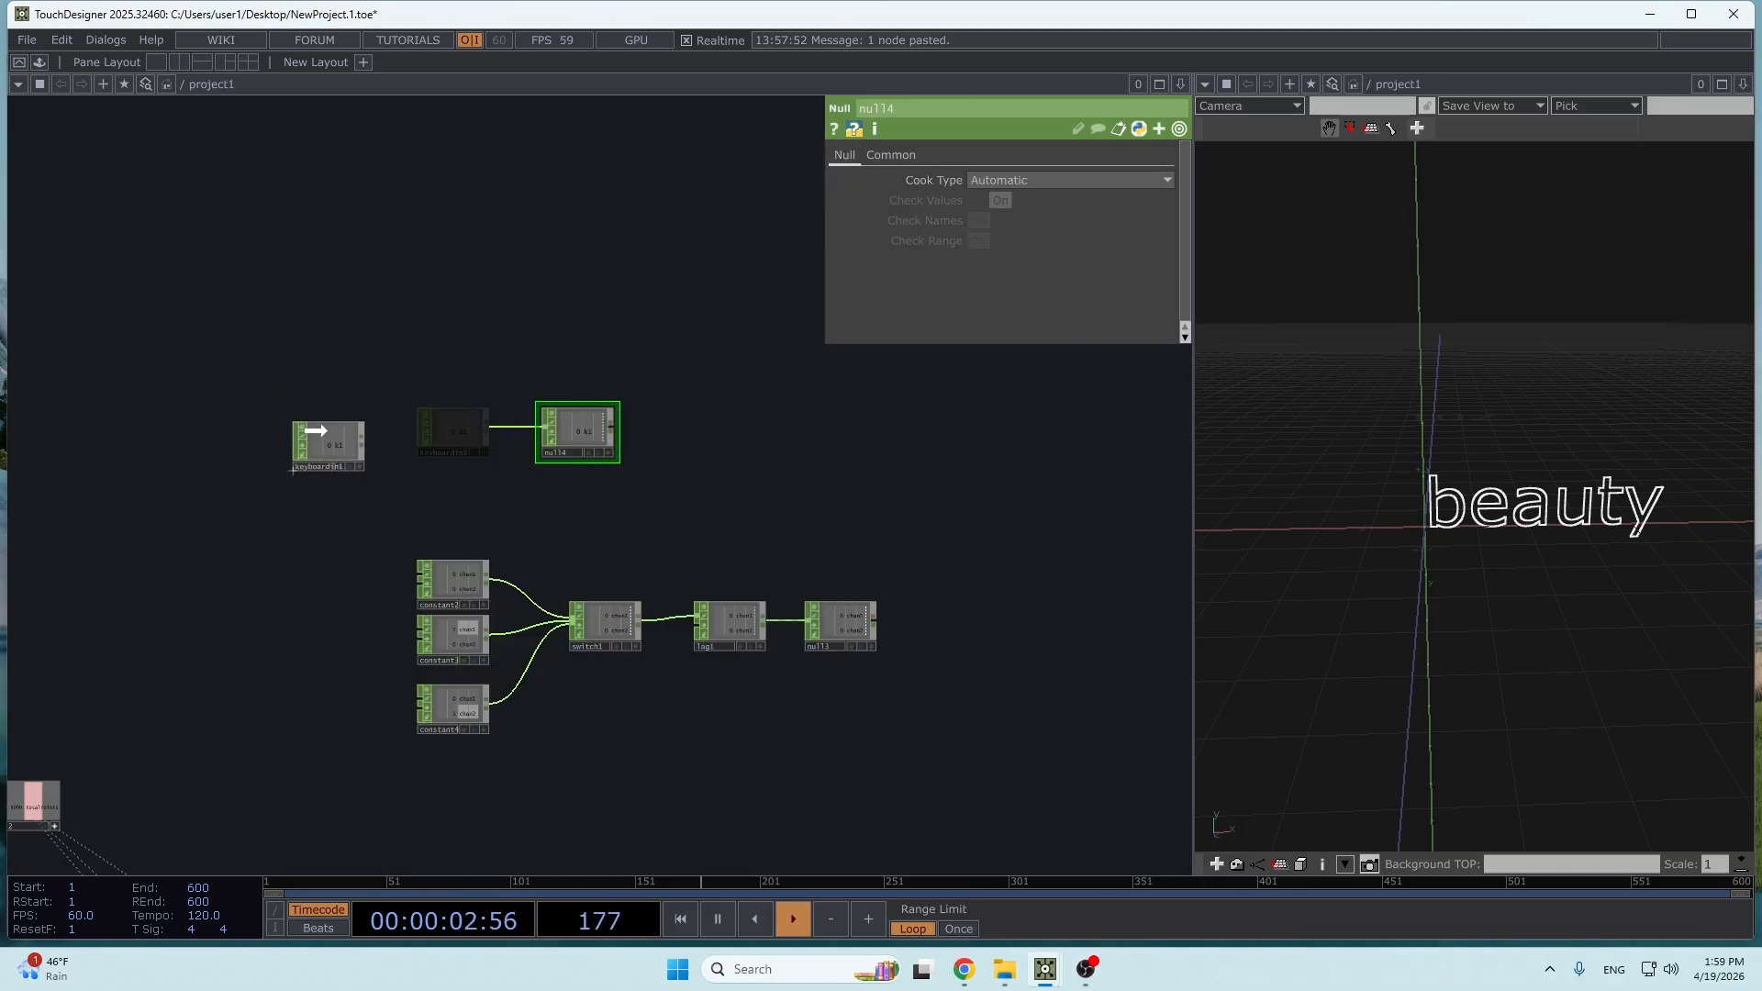
{"action": "left_click_drag", "start_coordinate": [614, 454], "coordinate": [503, 468]}
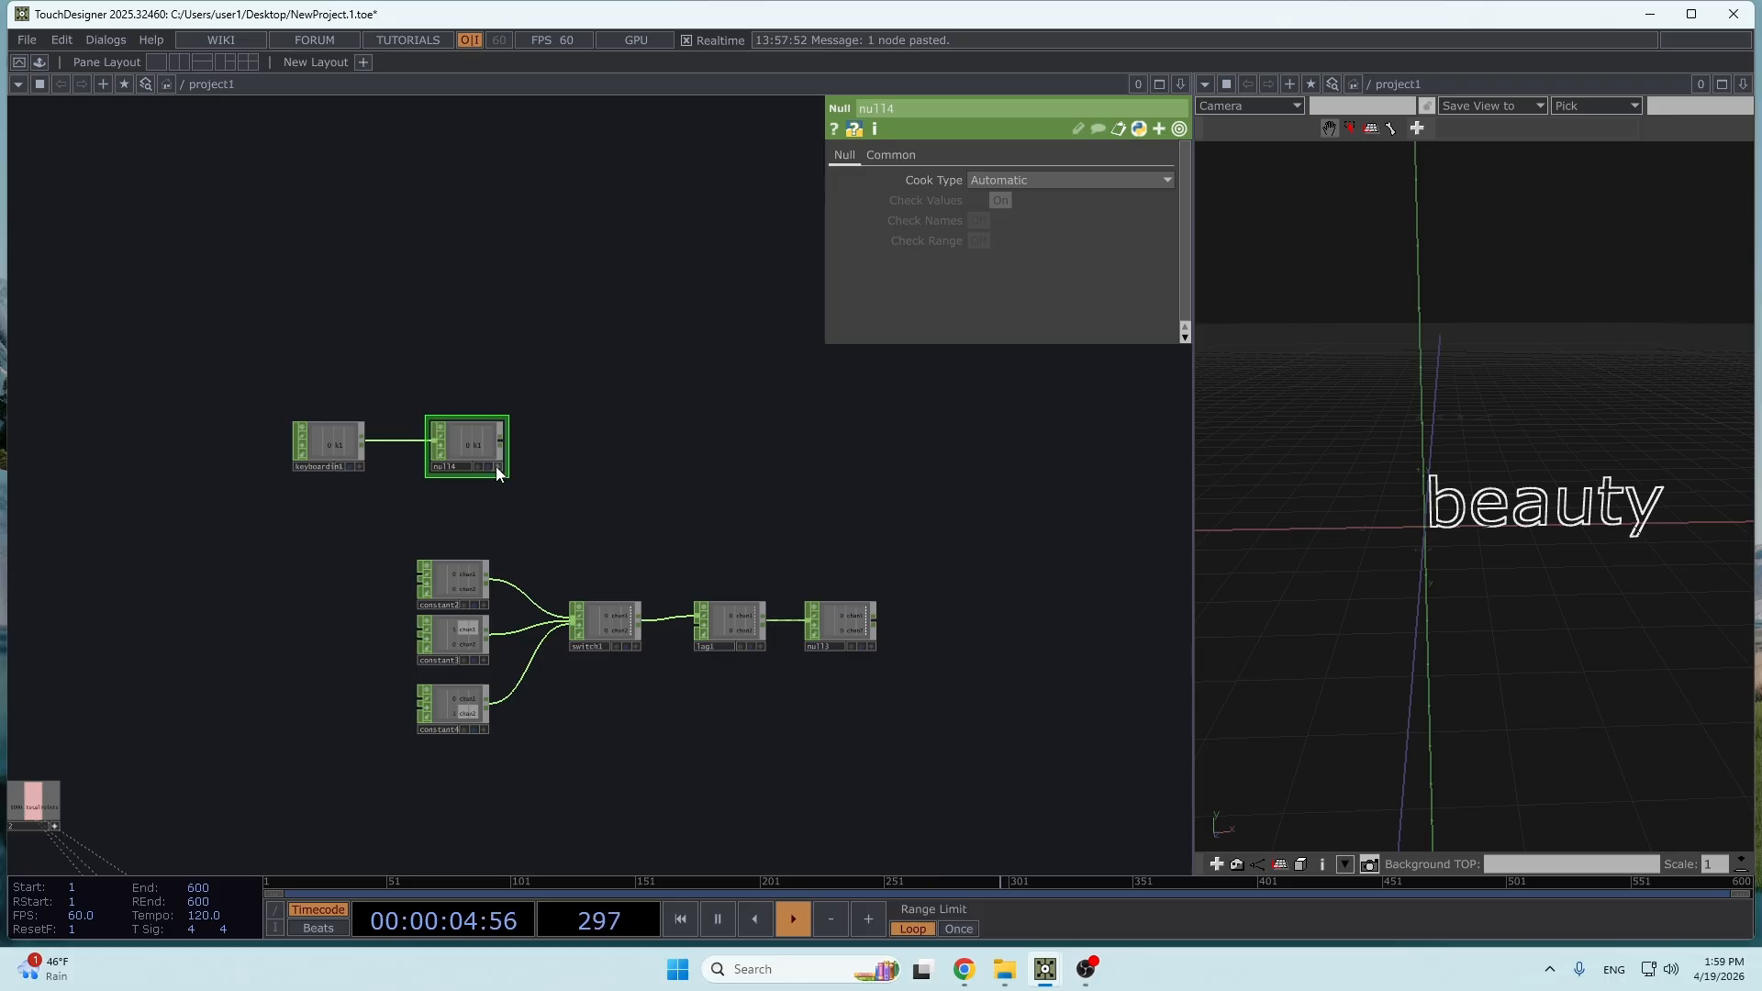
- Drive switch1's Index with the k1 channel of null4
{"action": "left_click", "coordinate": [497, 467]}
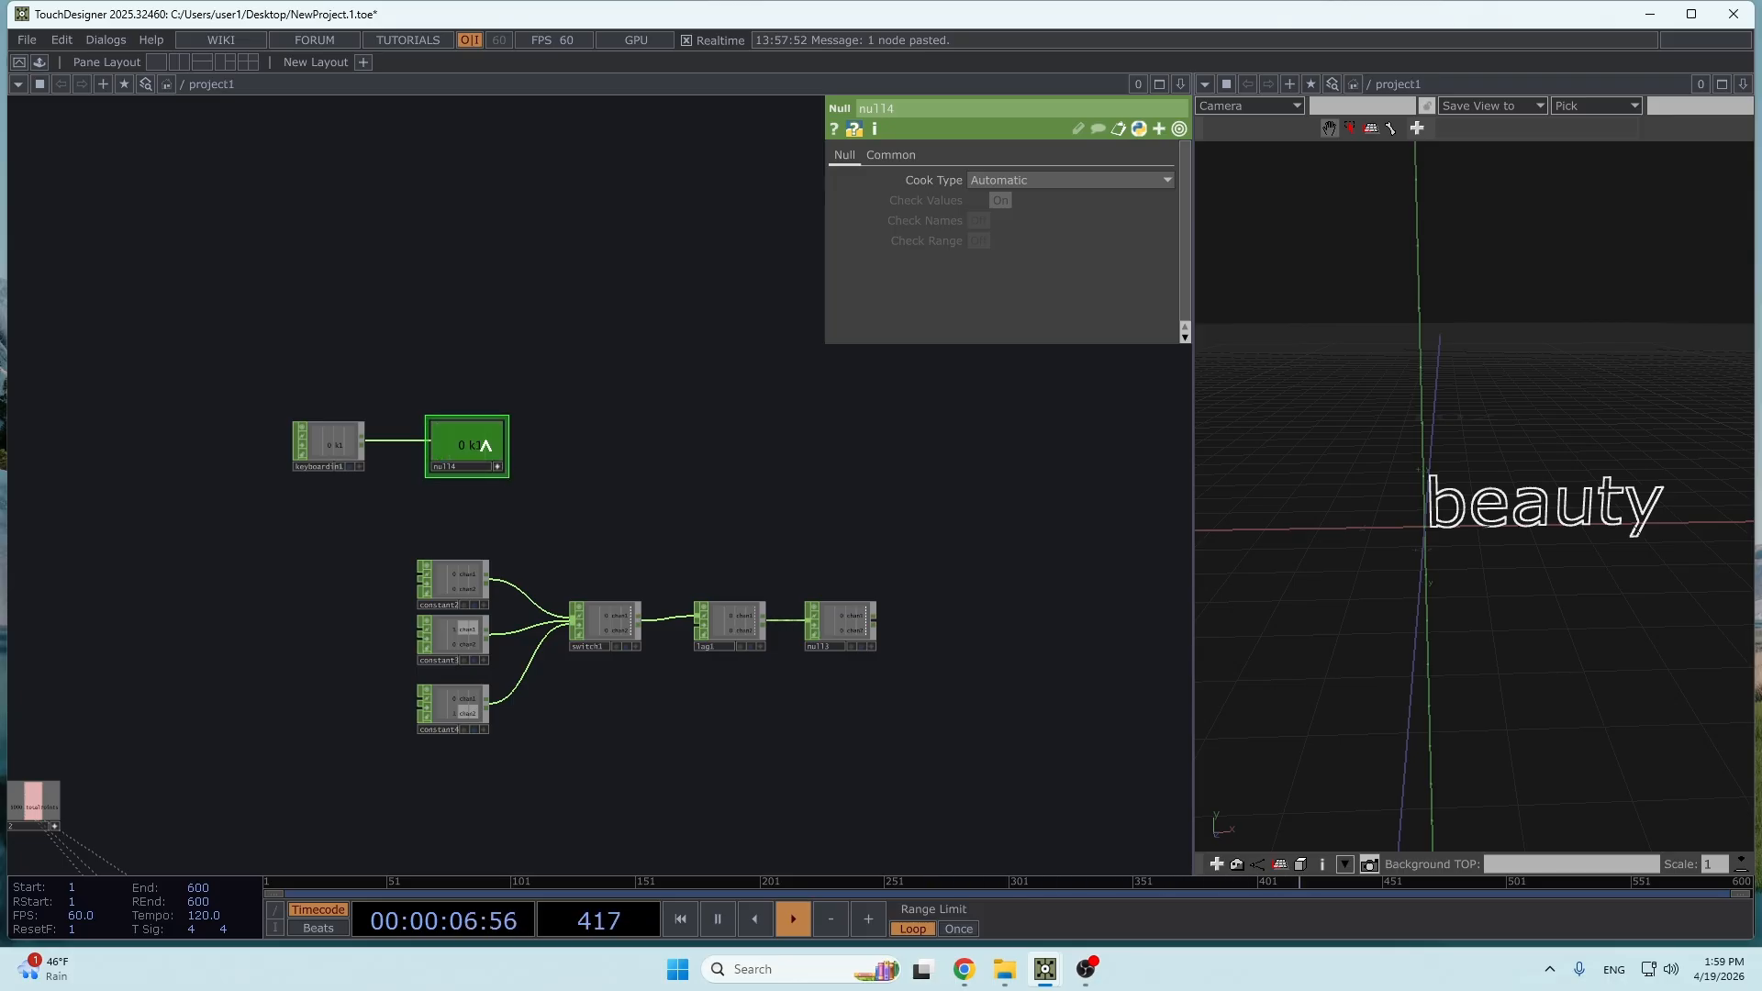
{"action": "left_click_drag", "start_coordinate": [488, 461], "coordinate": [1005, 202]}
{"action": "left_click", "coordinate": [1011, 195]}
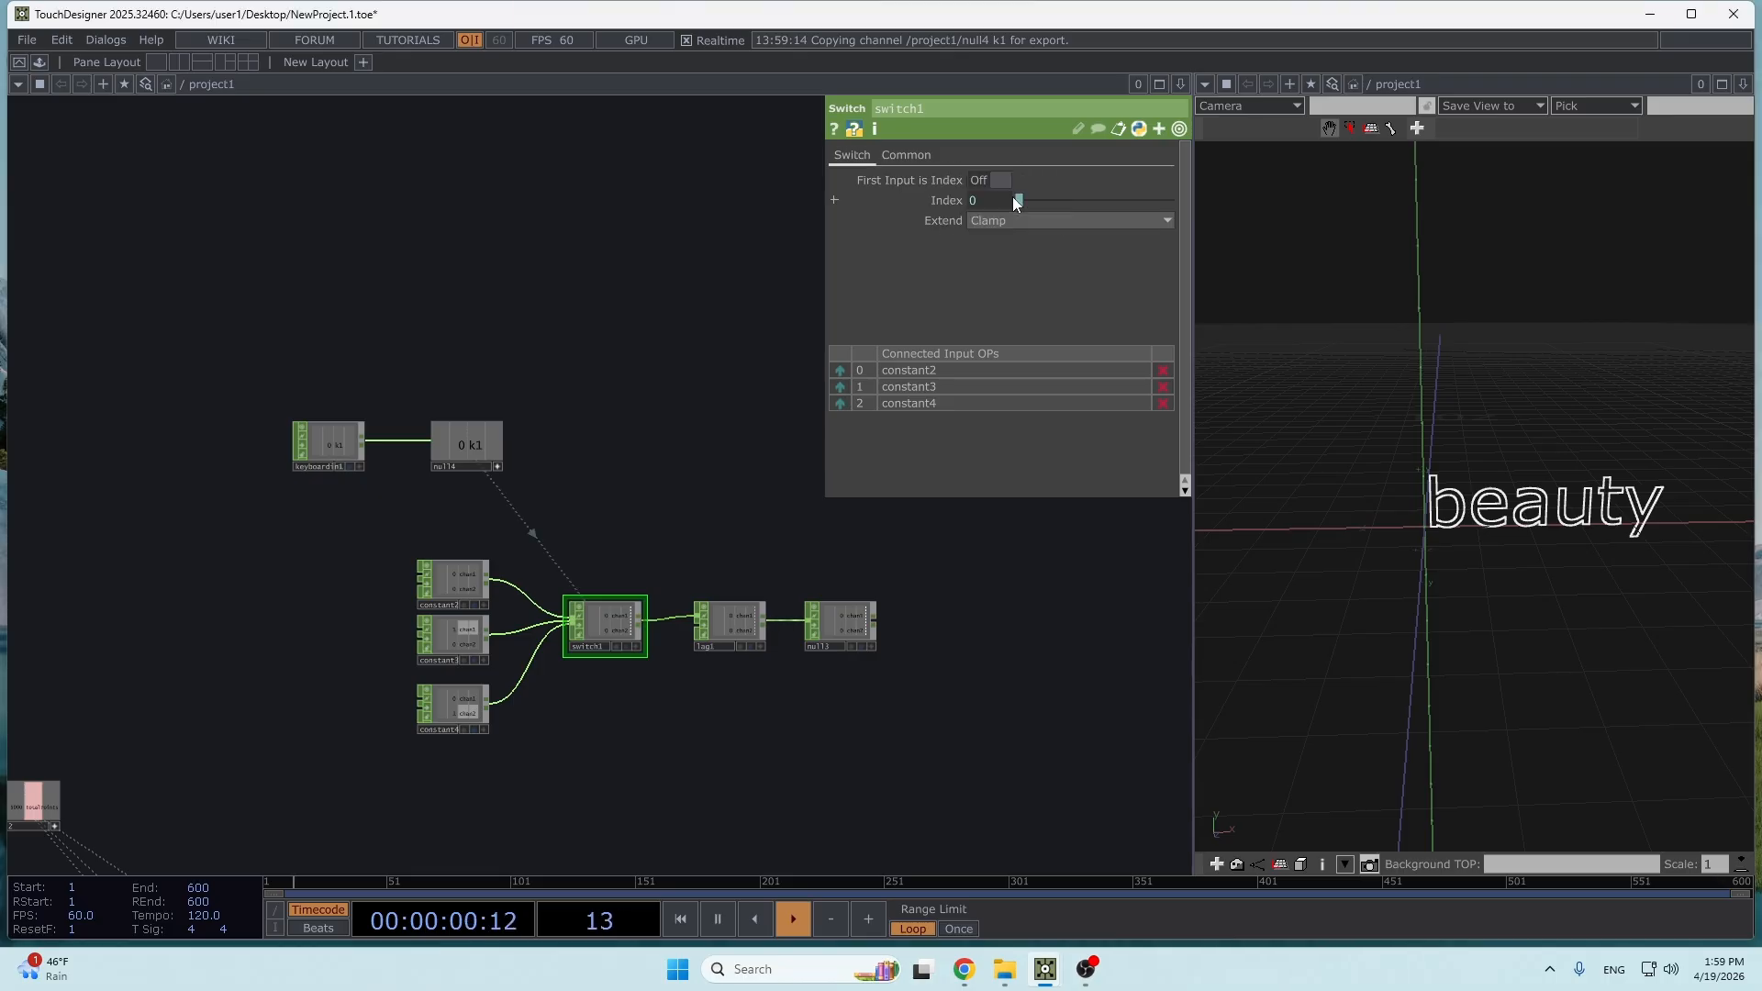
{"action": "left_click", "coordinate": [497, 467]}
- Insert a Count CHOP between keyboardin1 and null4 and test it with the keyboard trigger
{"action": "left_click_drag", "start_coordinate": [336, 445], "coordinate": [226, 445]}
{"action": "right_click", "coordinate": [382, 444]}
{"action": "left_click", "coordinate": [398, 335]}
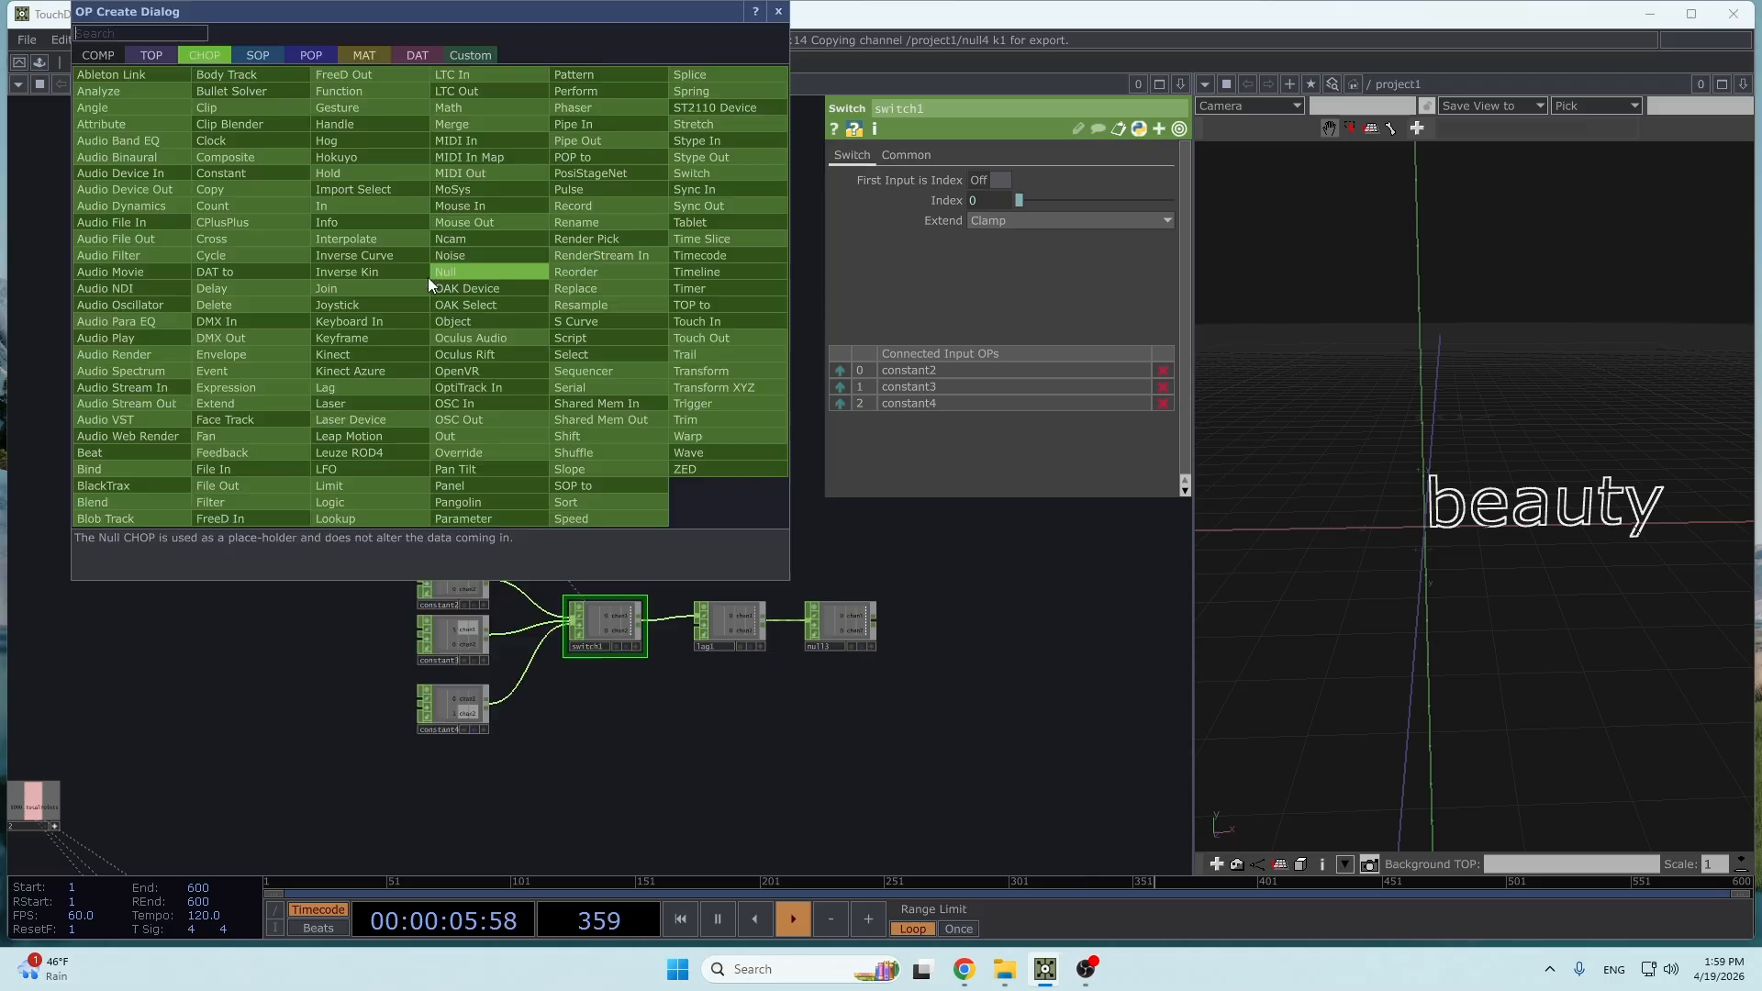
{"action": "left_click", "coordinate": [268, 205]}
{"action": "left_click", "coordinate": [368, 362]}
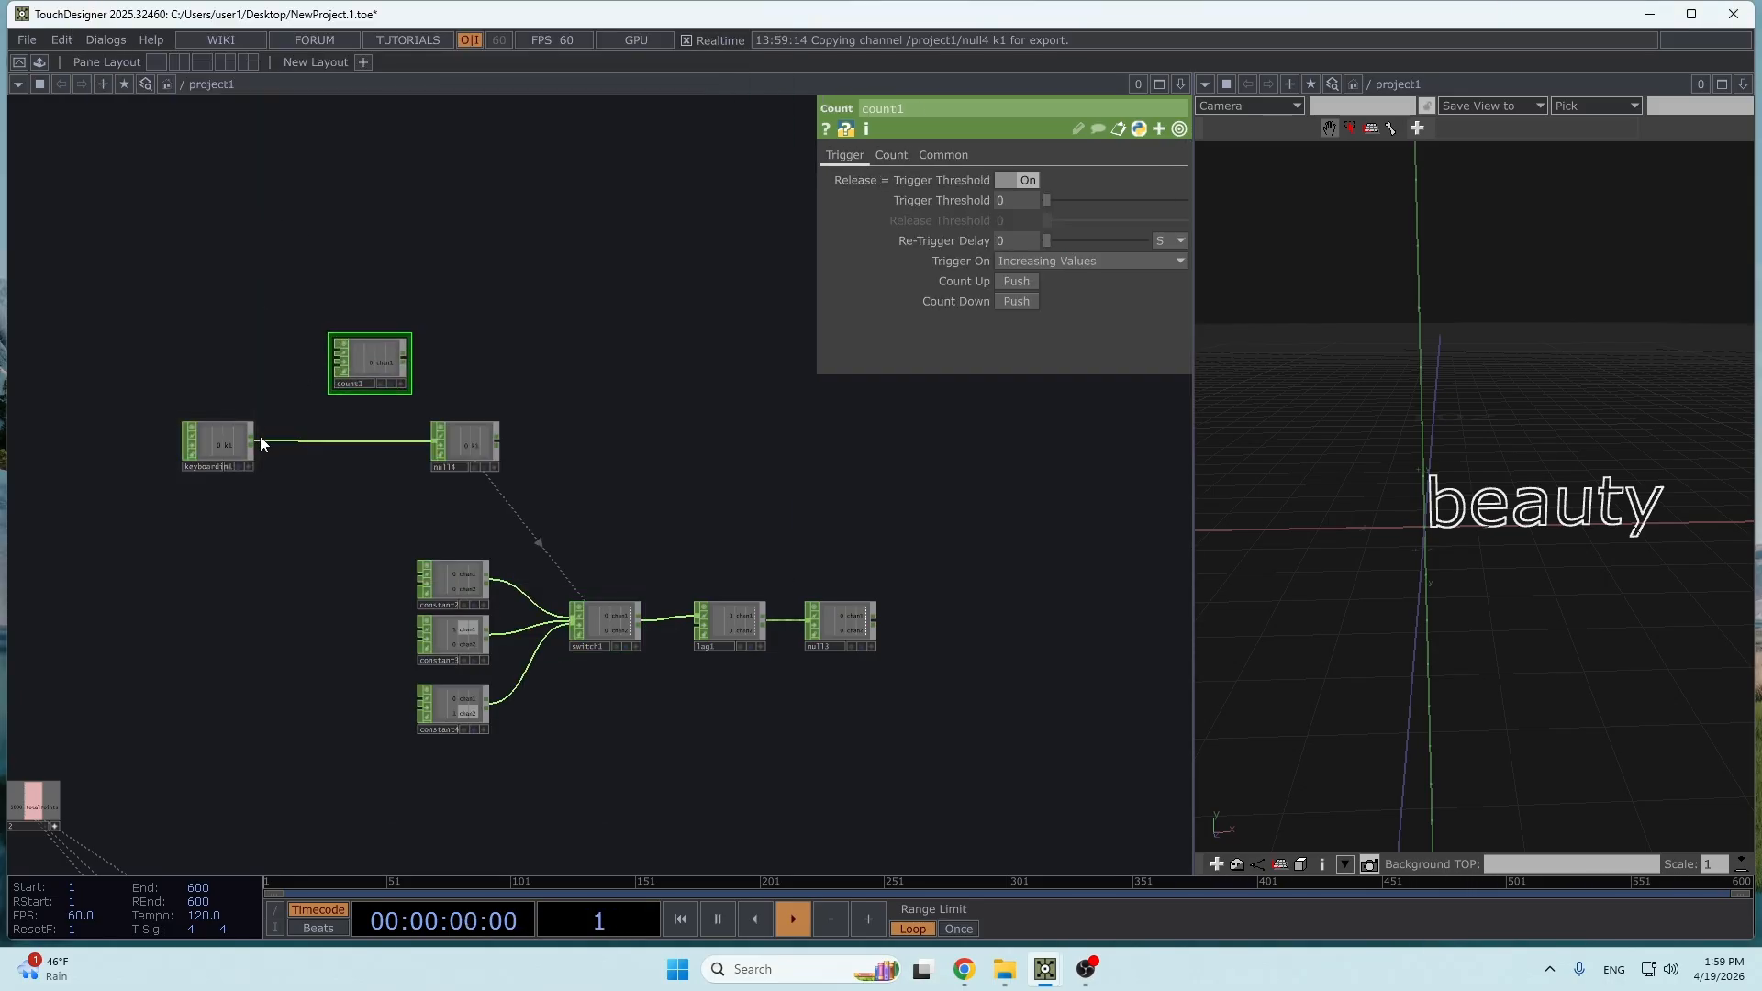
{"action": "left_click_drag", "start_coordinate": [398, 364], "coordinate": [382, 462]}
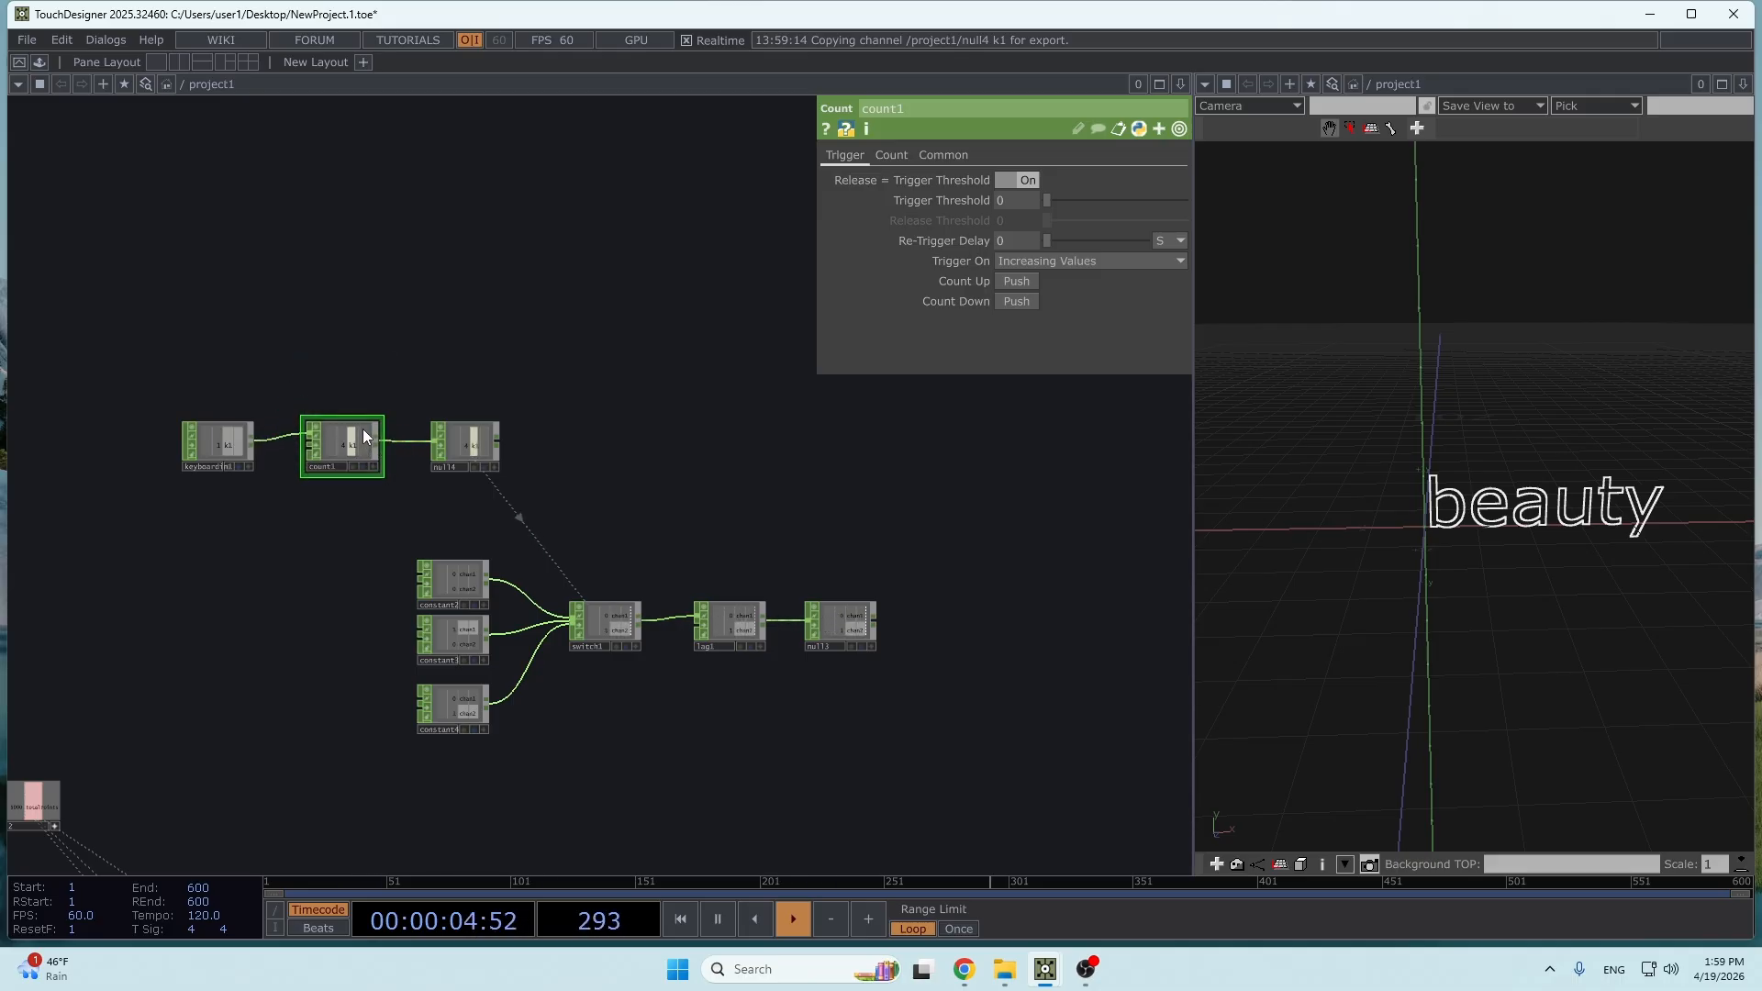
{"action": "key", "text": "1"}
{"action": "key", "text": "1"}
- Set count1's limit to Loop Min/Max with a maximum of 2 and test the count with the keyboard trigger
{"action": "scroll", "coordinate": [798, 622], "scroll_direction": "up", "scroll_amount": 4}
{"action": "scroll", "coordinate": [615, 344], "scroll_direction": "down", "scroll_amount": 2}
{"action": "left_click_drag", "start_coordinate": [544, 383], "coordinate": [754, 523]}
{"action": "left_click", "coordinate": [892, 153]}
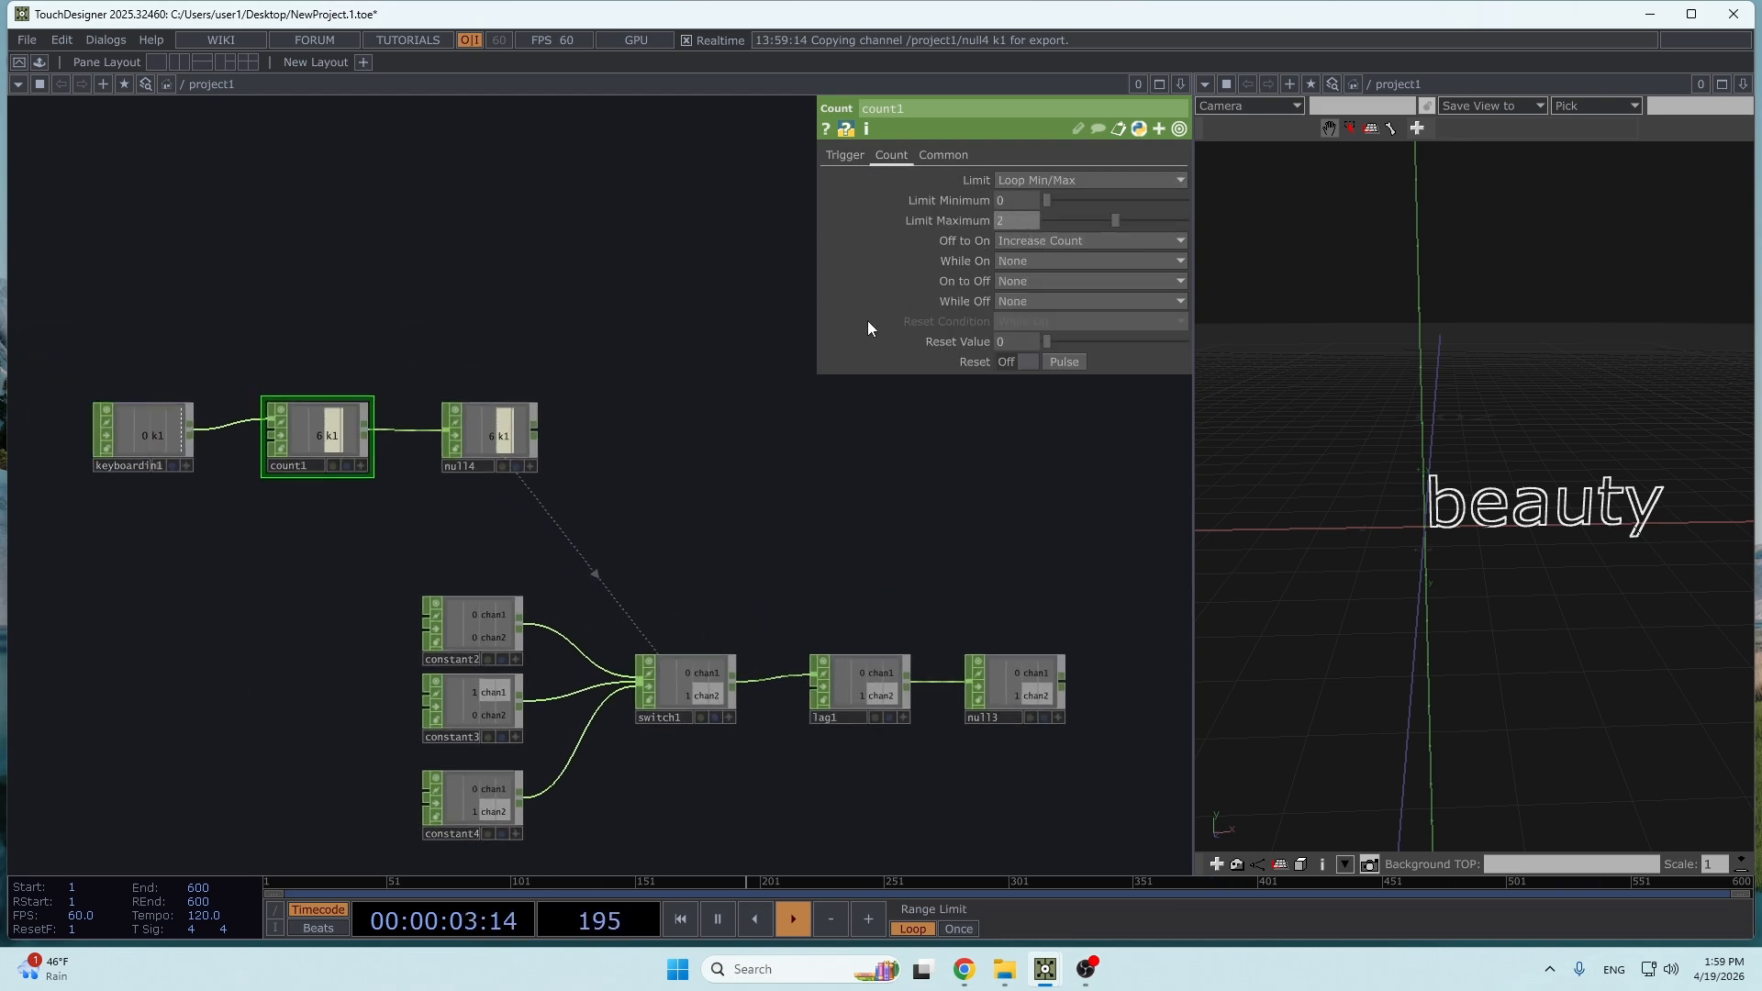
{"action": "left_click", "coordinate": [729, 439]}
{"action": "key", "text": "1"}
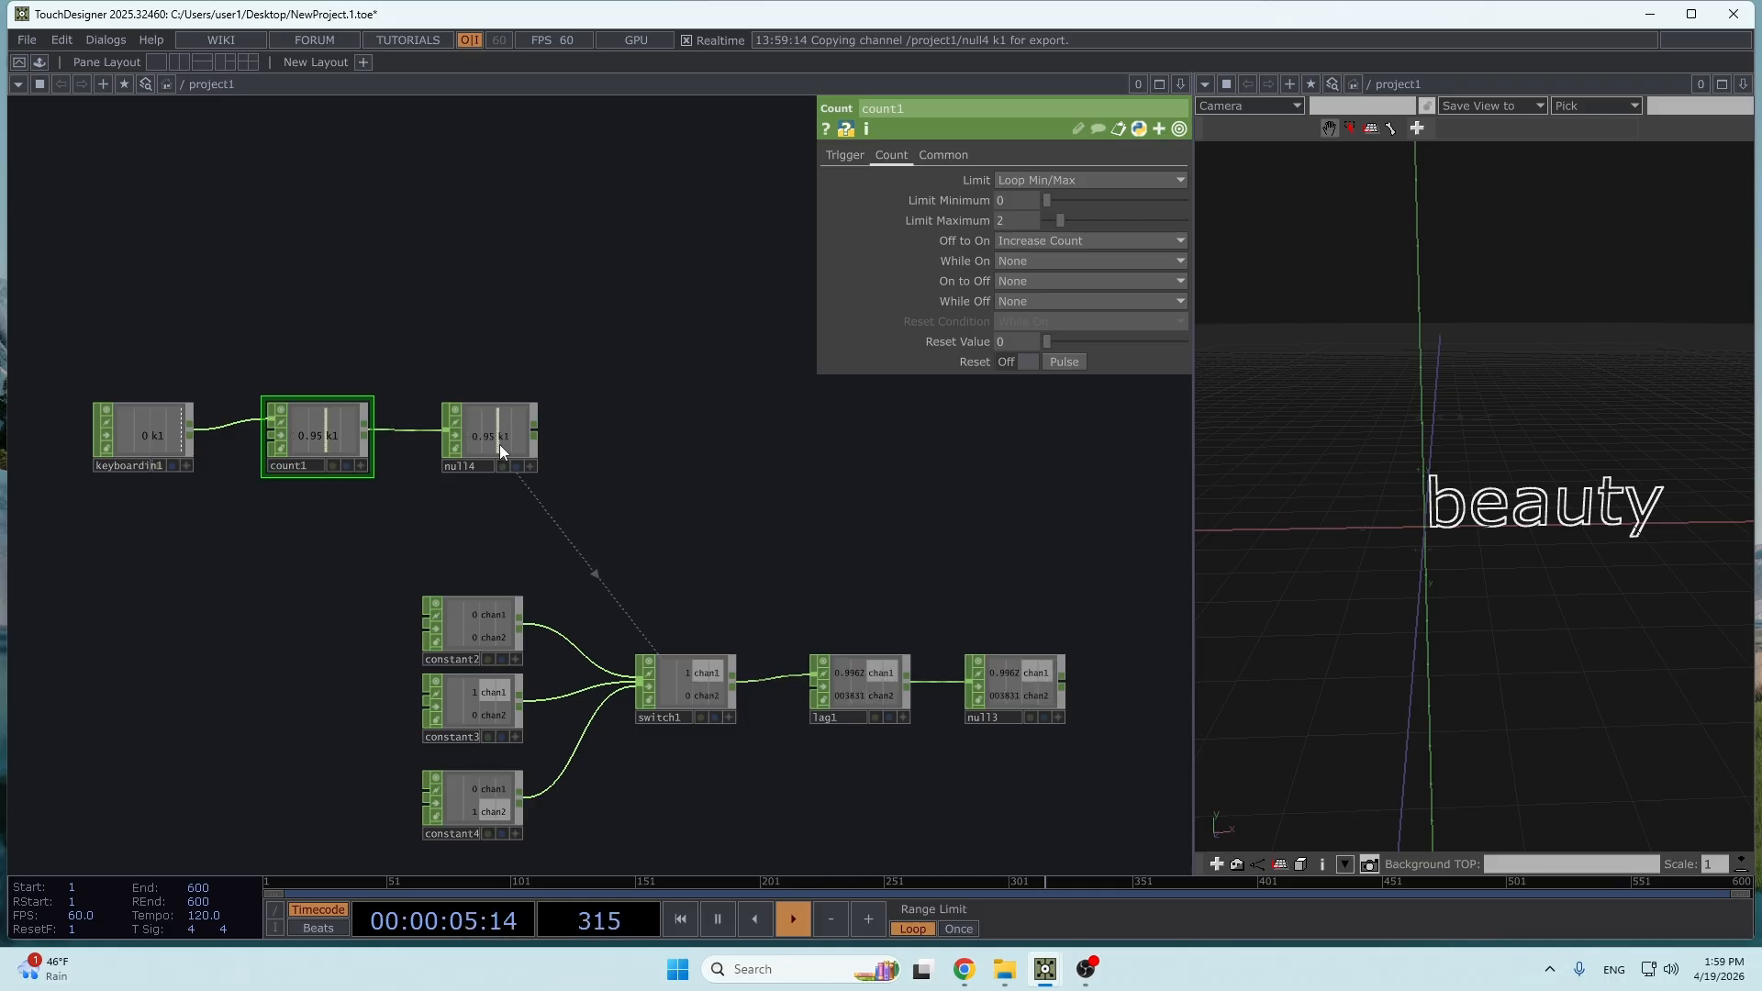
- Reset count1 and drive blend1's second and third Blend Inputs with the chan1 and chan2 channels of null3
{"action": "left_click", "coordinate": [1053, 359]}
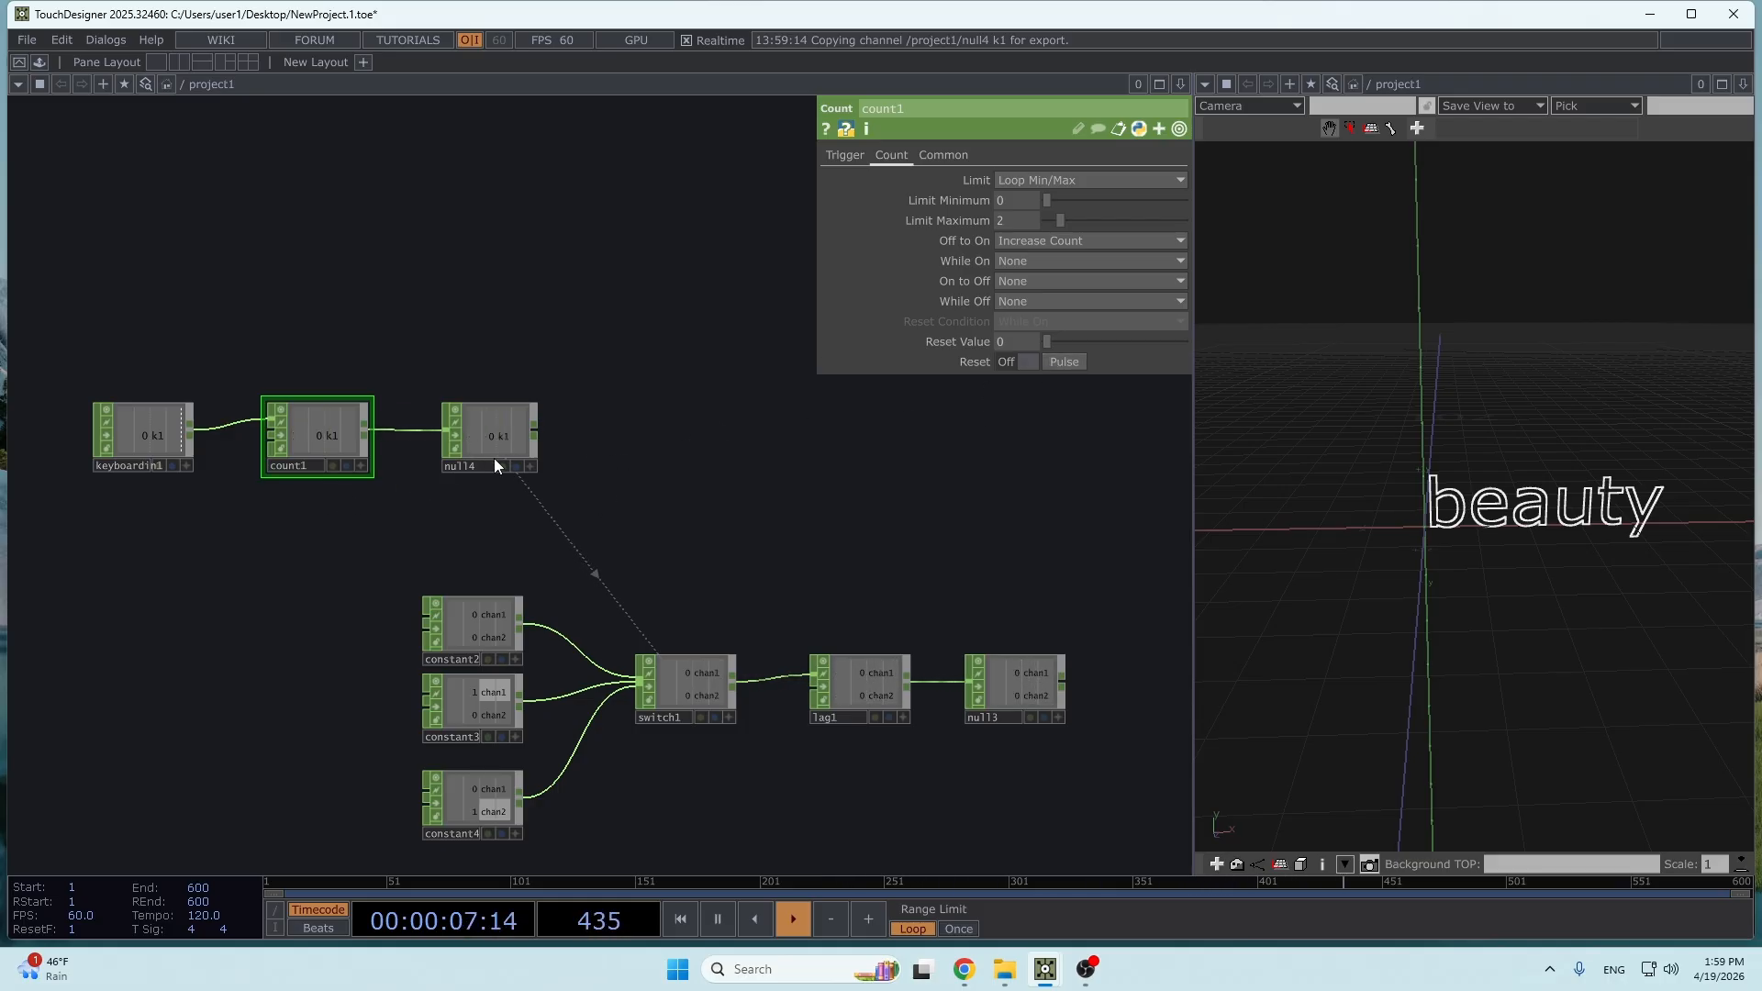
{"action": "middle_click_drag", "start_coordinate": [494, 459], "coordinate": [405, 492]}
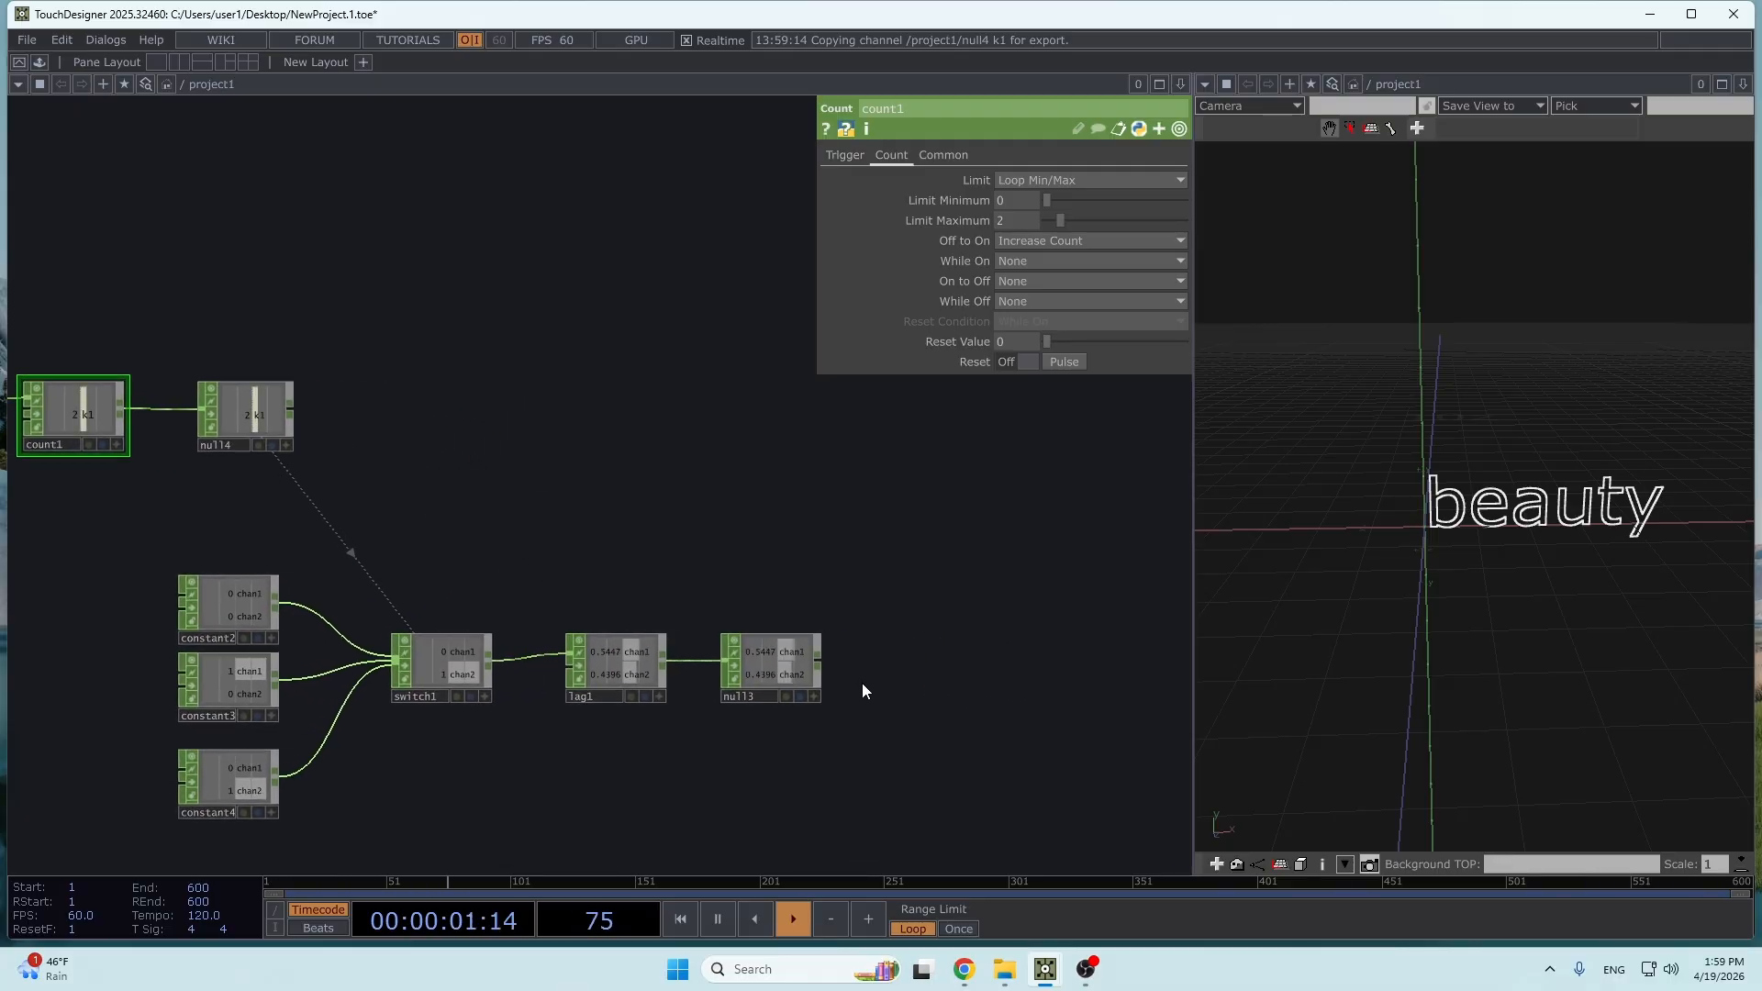
{"action": "left_click_drag", "start_coordinate": [859, 734], "coordinate": [776, 370]}
{"action": "scroll", "coordinate": [773, 370], "scroll_direction": "down", "scroll_amount": 5}
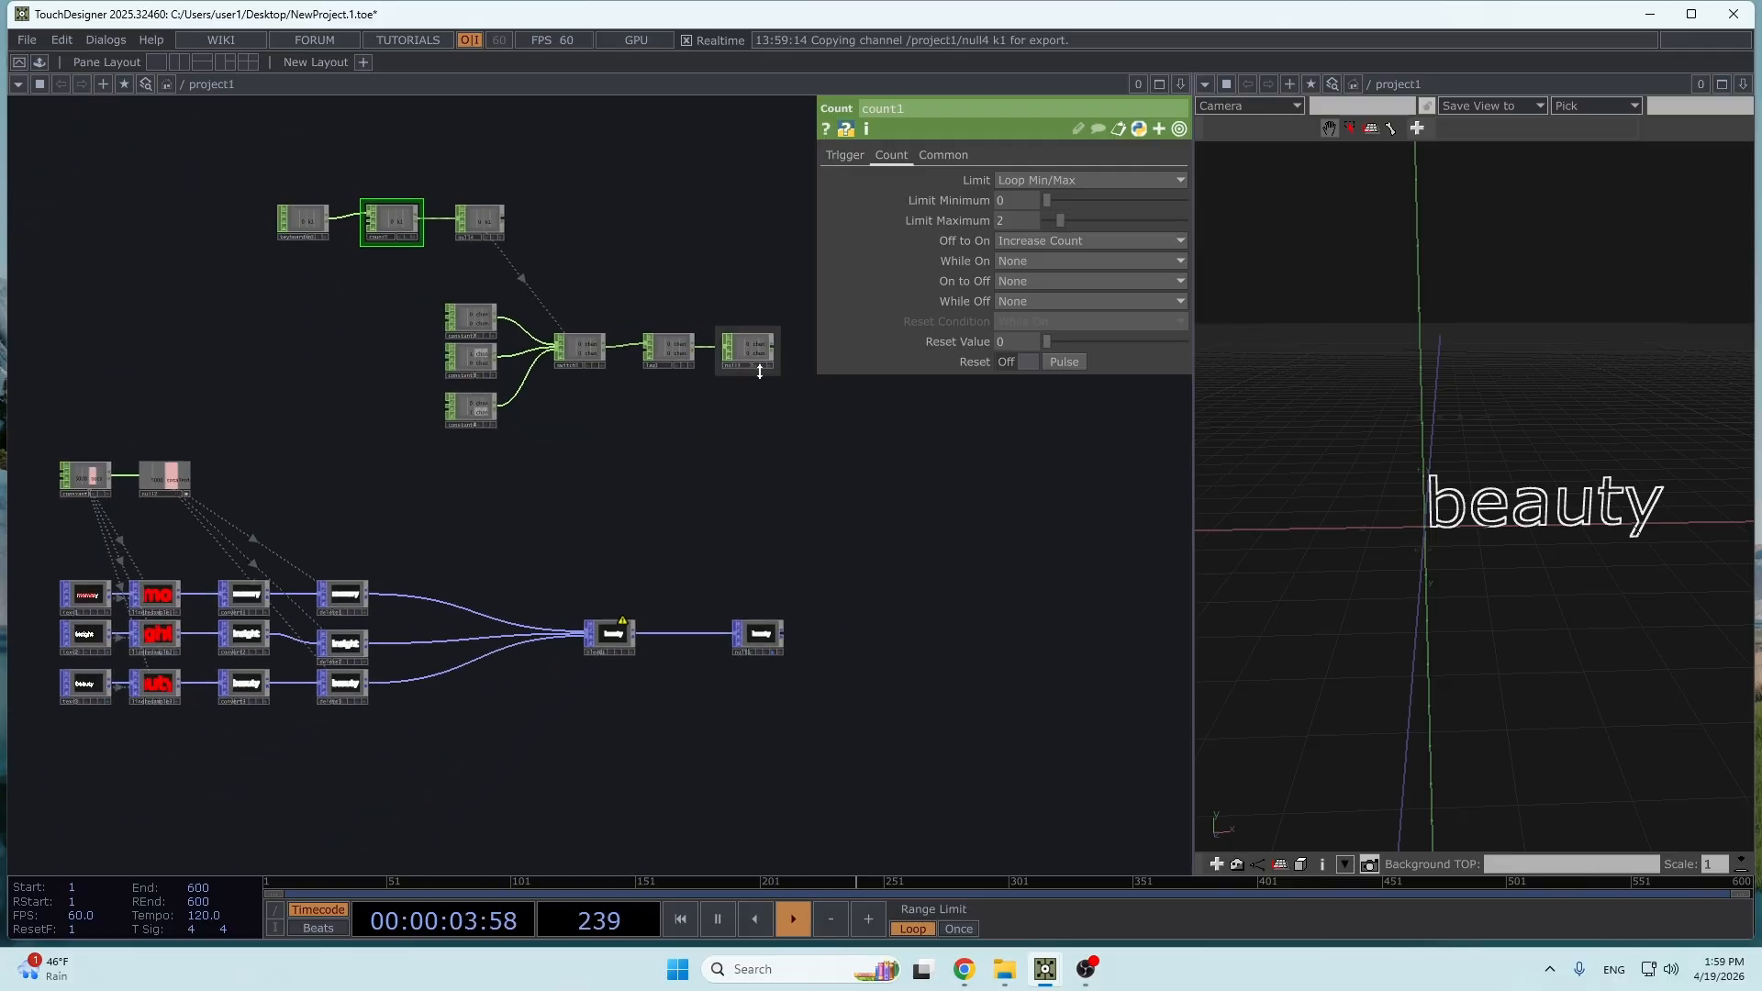
{"action": "left_click_drag", "start_coordinate": [767, 475], "coordinate": [820, 444]}
{"action": "scroll", "coordinate": [719, 492], "scroll_direction": "up", "scroll_amount": 3}
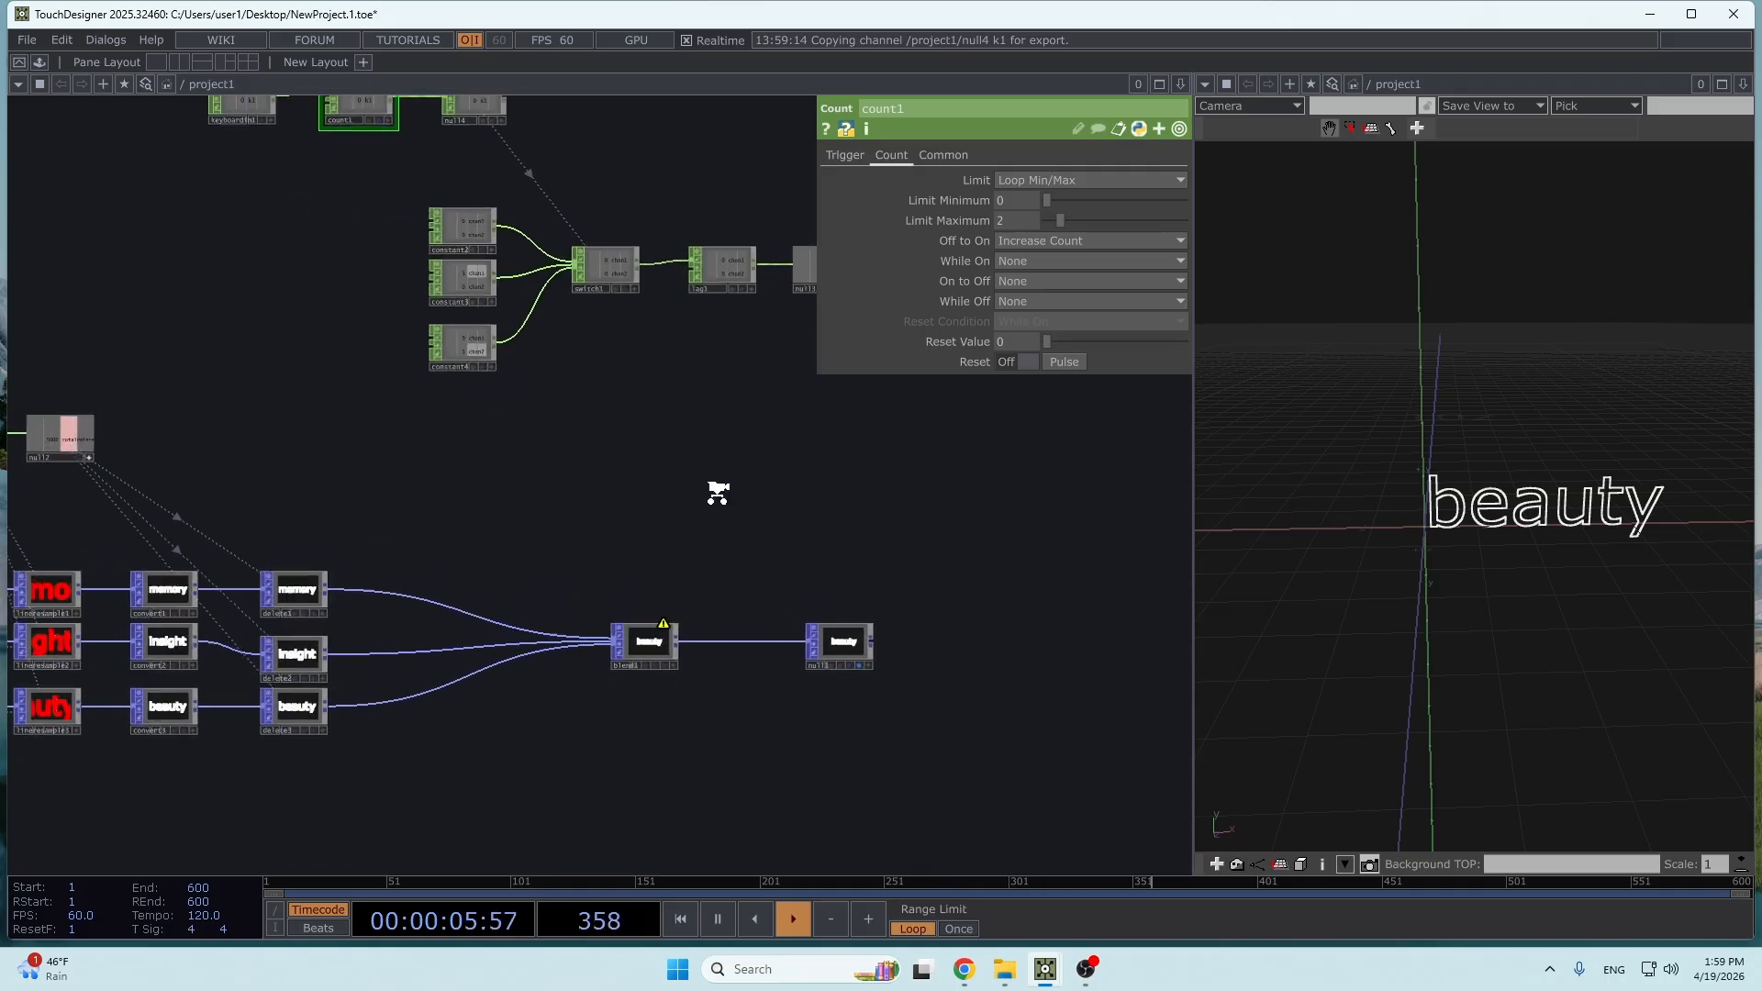
{"action": "left_click_drag", "start_coordinate": [716, 492], "coordinate": [608, 683]}
{"action": "left_click", "coordinate": [532, 831]}
{"action": "scroll", "coordinate": [697, 450], "scroll_direction": "up", "scroll_amount": 4}
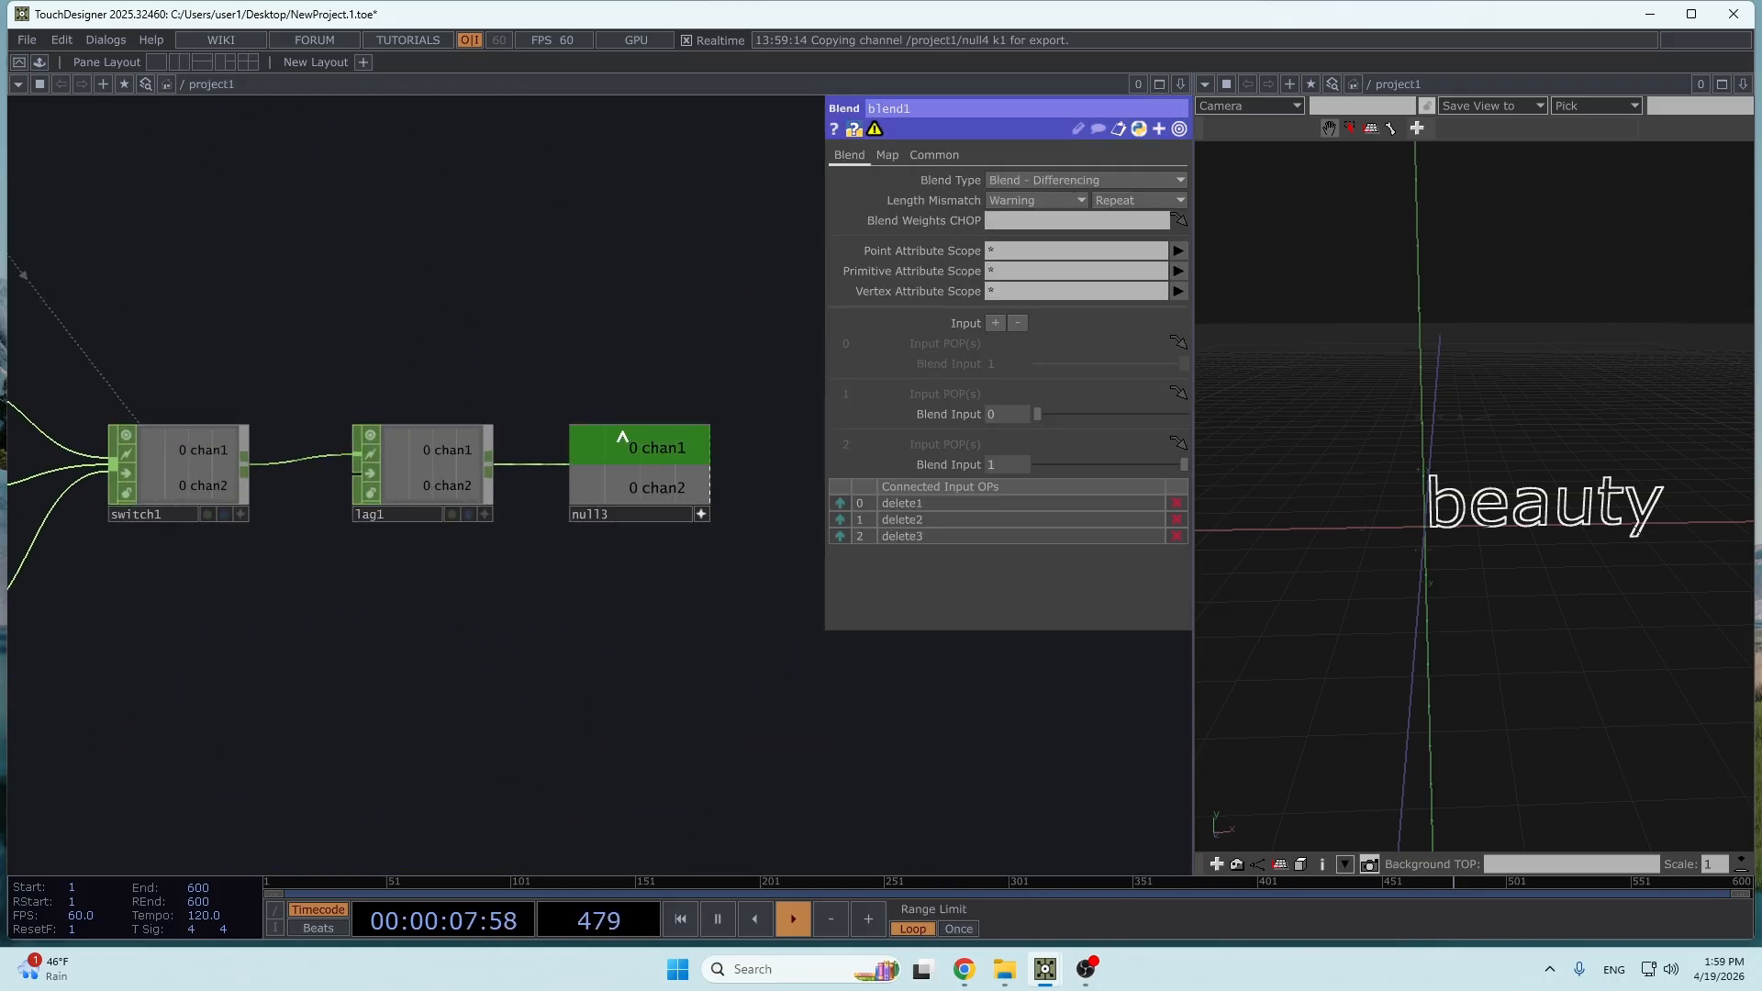
{"action": "left_click_drag", "start_coordinate": [979, 418], "coordinate": [1011, 412]}
{"action": "left_click", "coordinate": [1013, 410]}
{"action": "left_click_drag", "start_coordinate": [672, 479], "coordinate": [767, 489]}
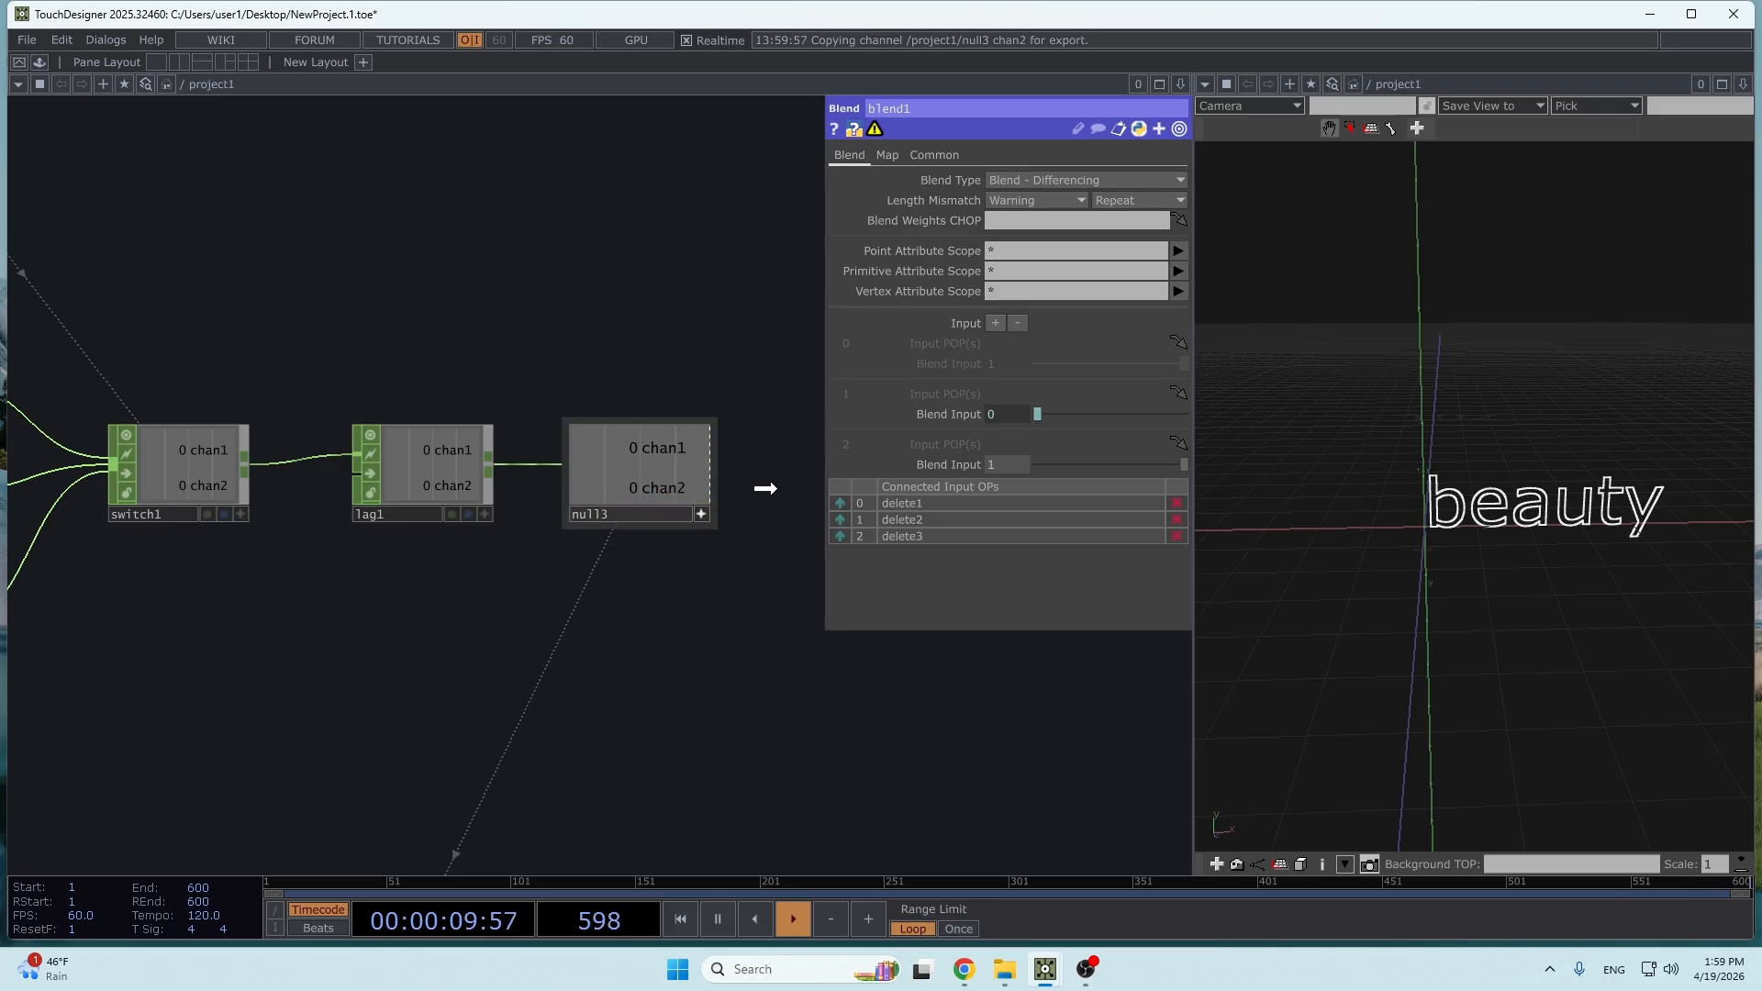
- Test the morph between the words with the keyboard trigger and watch it in the 3D view
{"action": "left_click_drag", "start_coordinate": [886, 647], "coordinate": [598, 586]}
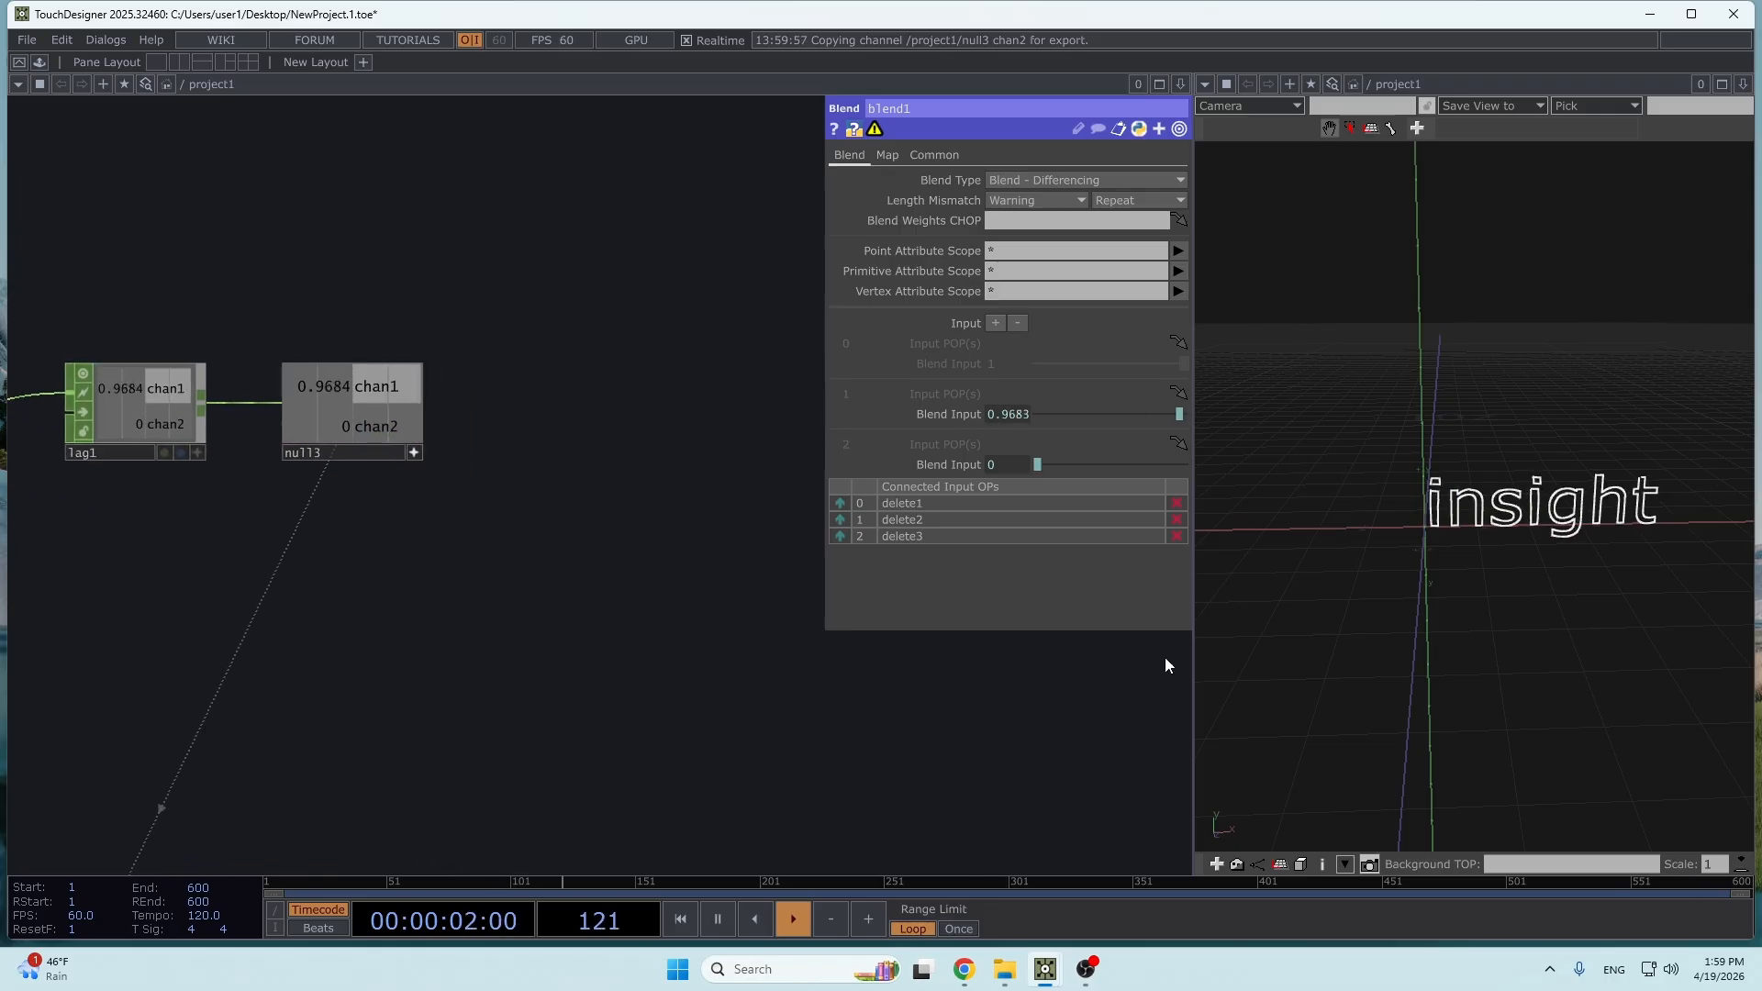
{"action": "key", "text": "o"}
{"action": "scroll", "coordinate": [1548, 542], "scroll_direction": "down", "scroll_amount": 3}
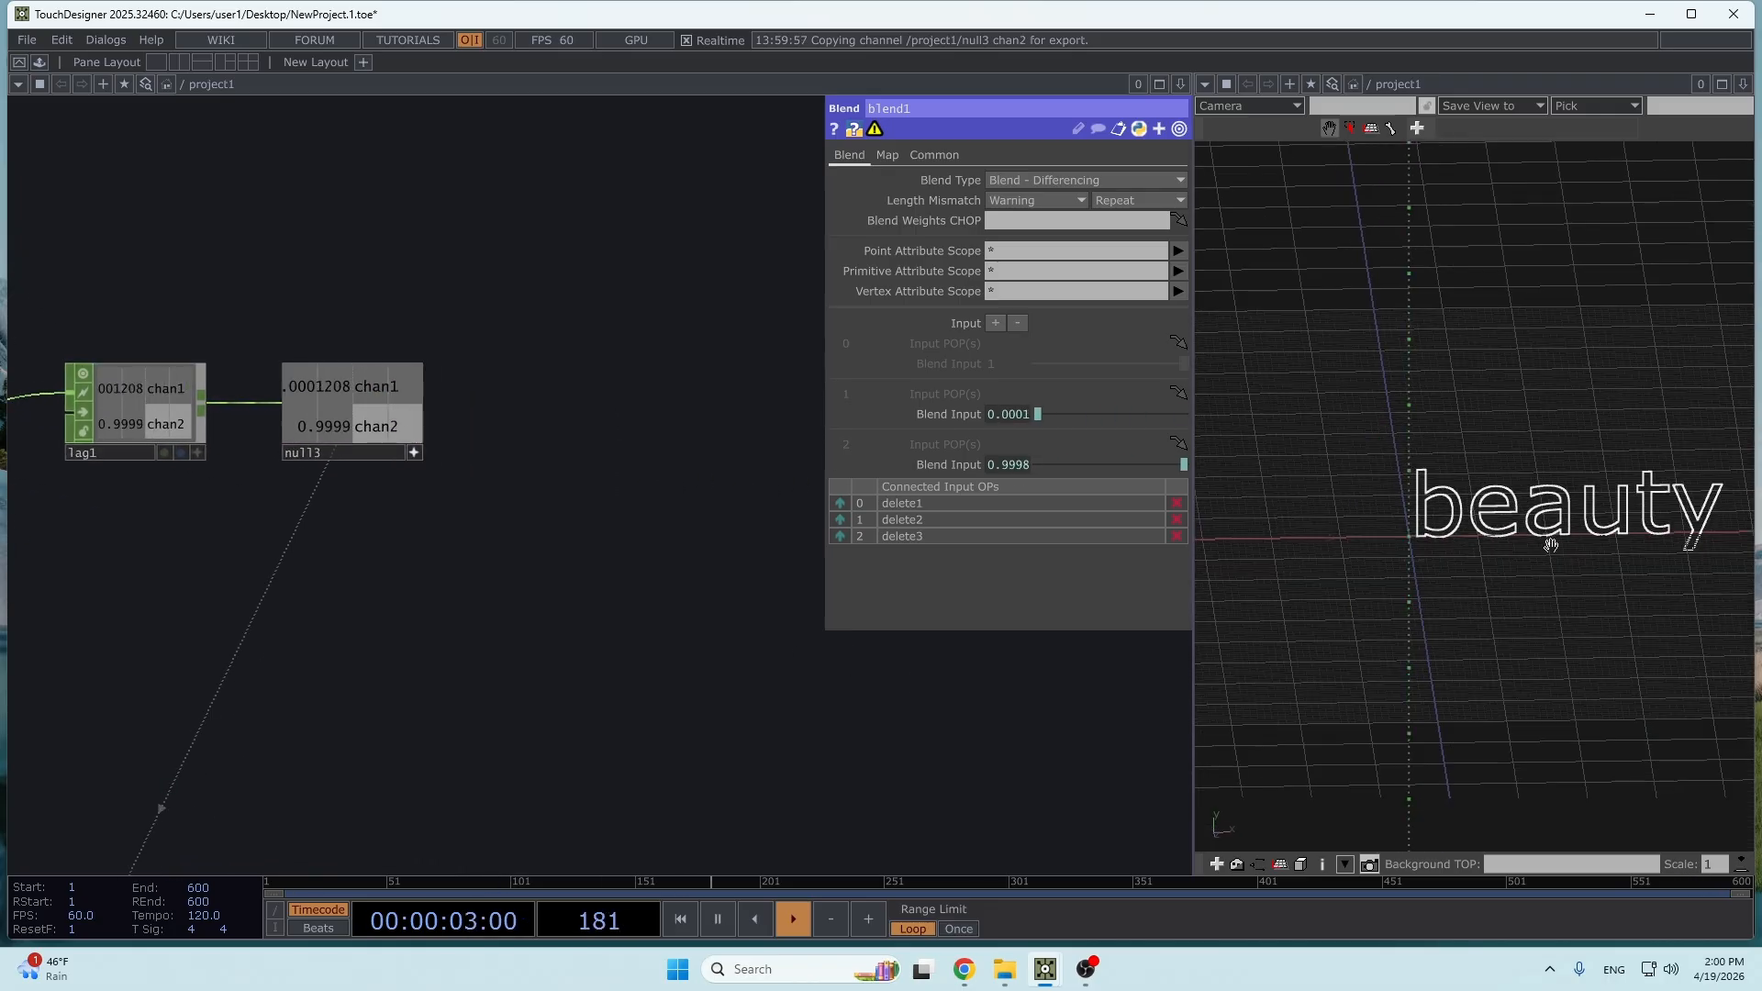
{"action": "left_click_drag", "start_coordinate": [1509, 510], "coordinate": [1434, 468]}
- Insert a Proximity POP between blend1 and null1
{"action": "left_click_drag", "start_coordinate": [1004, 707], "coordinate": [798, 631]}
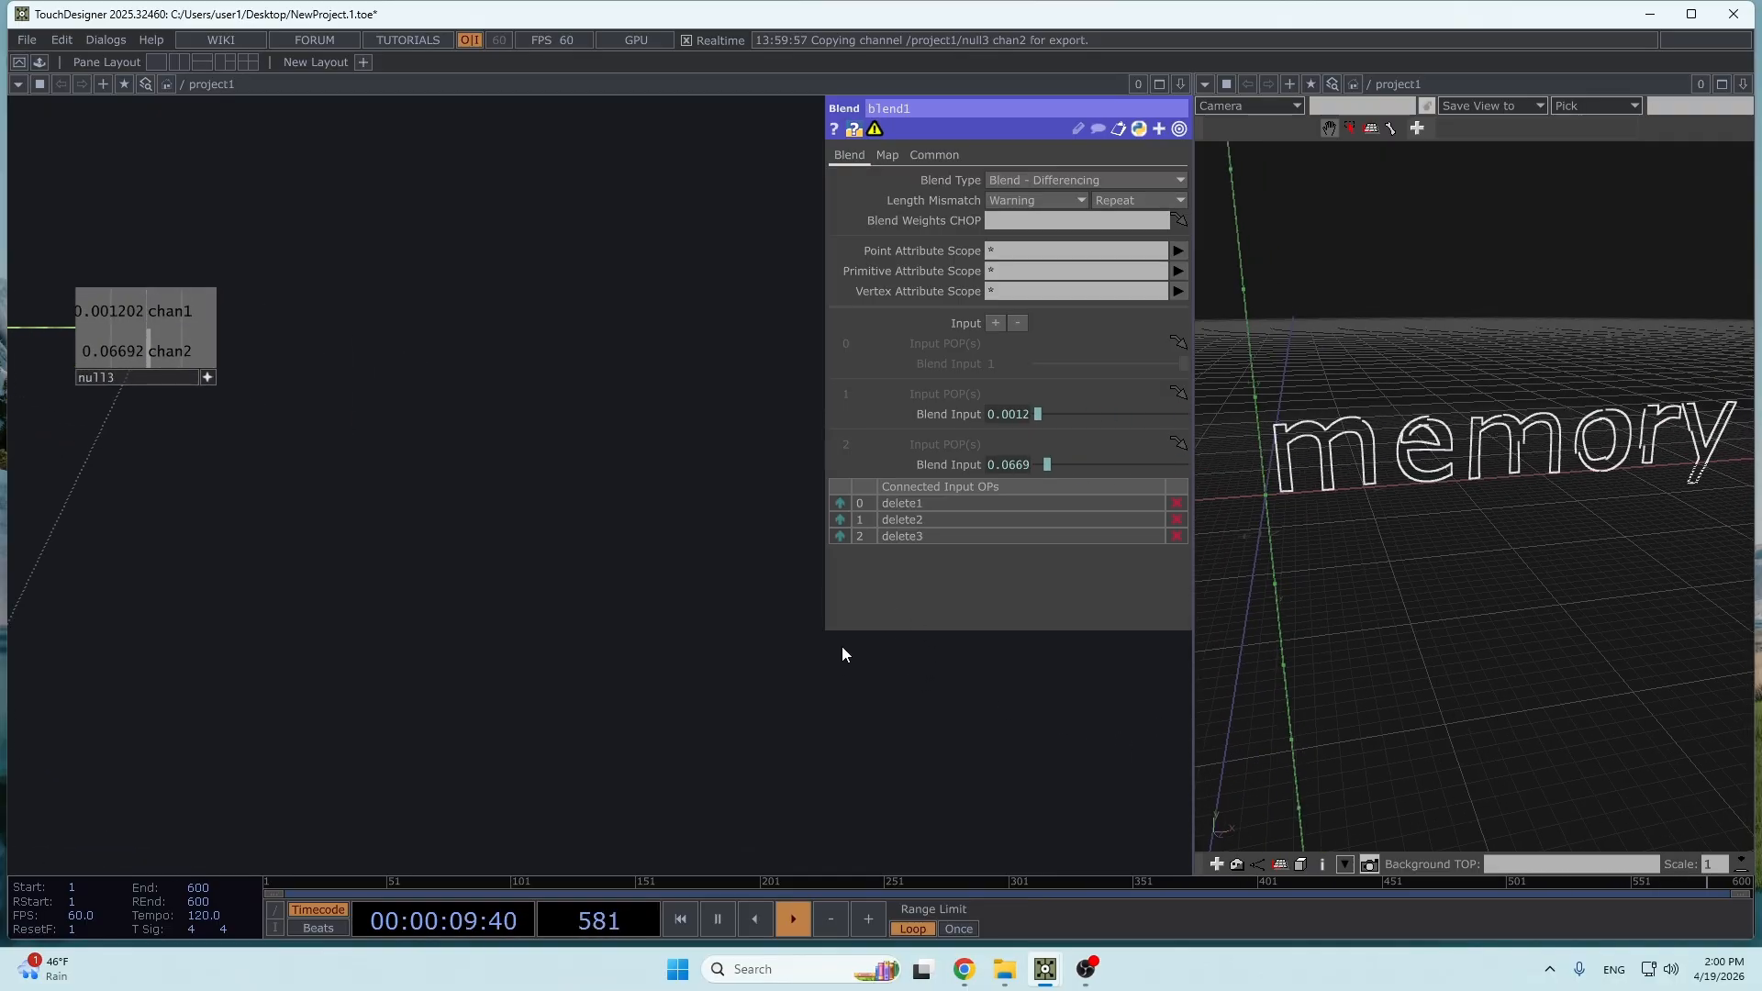
{"action": "right_click", "coordinate": [610, 680]}
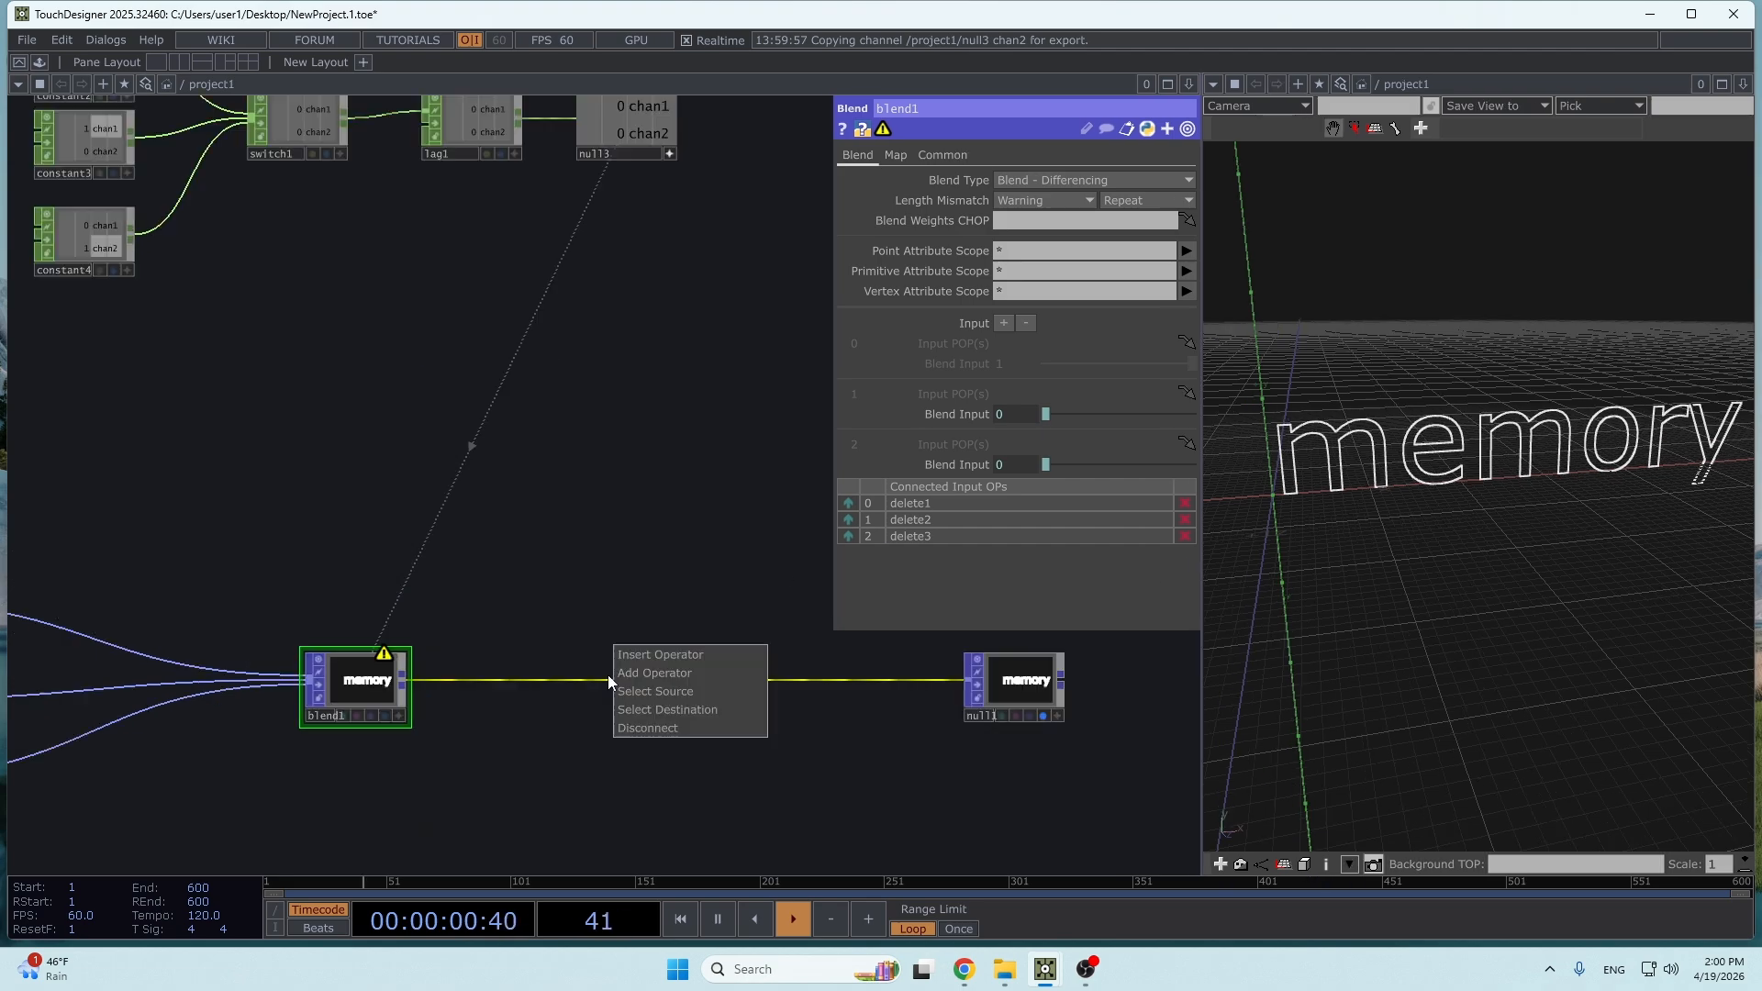
{"action": "left_click", "coordinate": [633, 661]}
{"action": "type", "text": "prox"}
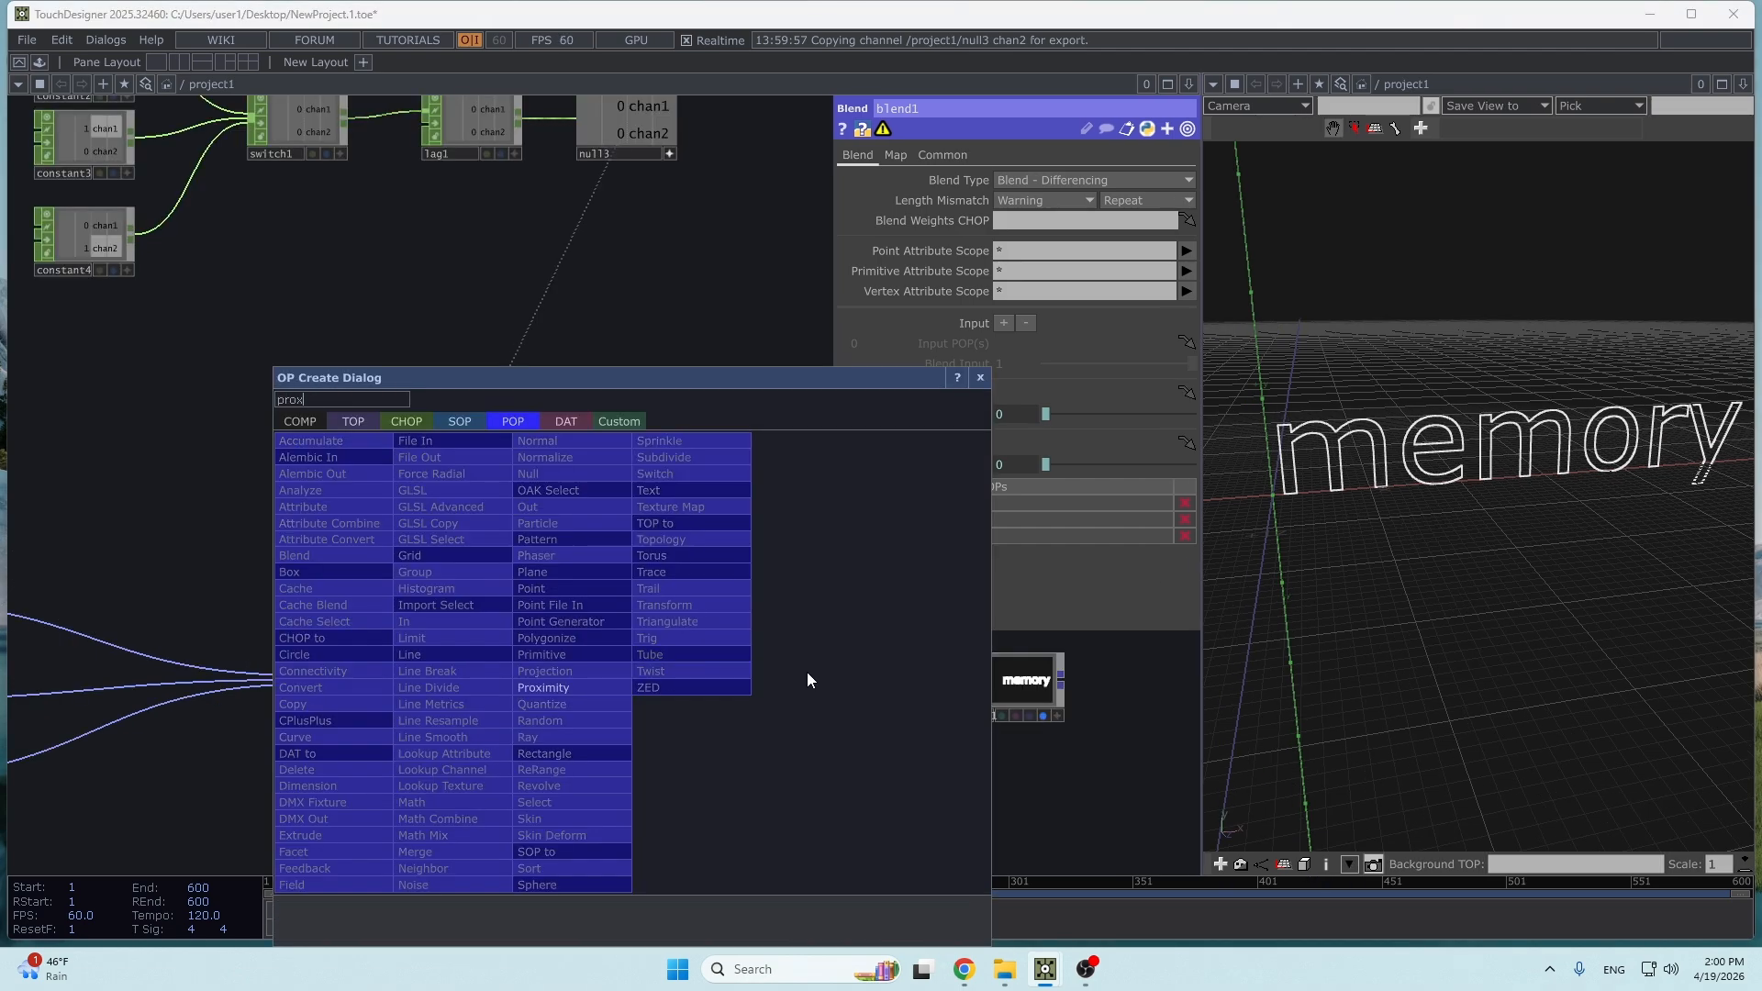
{"action": "left_click", "coordinate": [560, 687]}
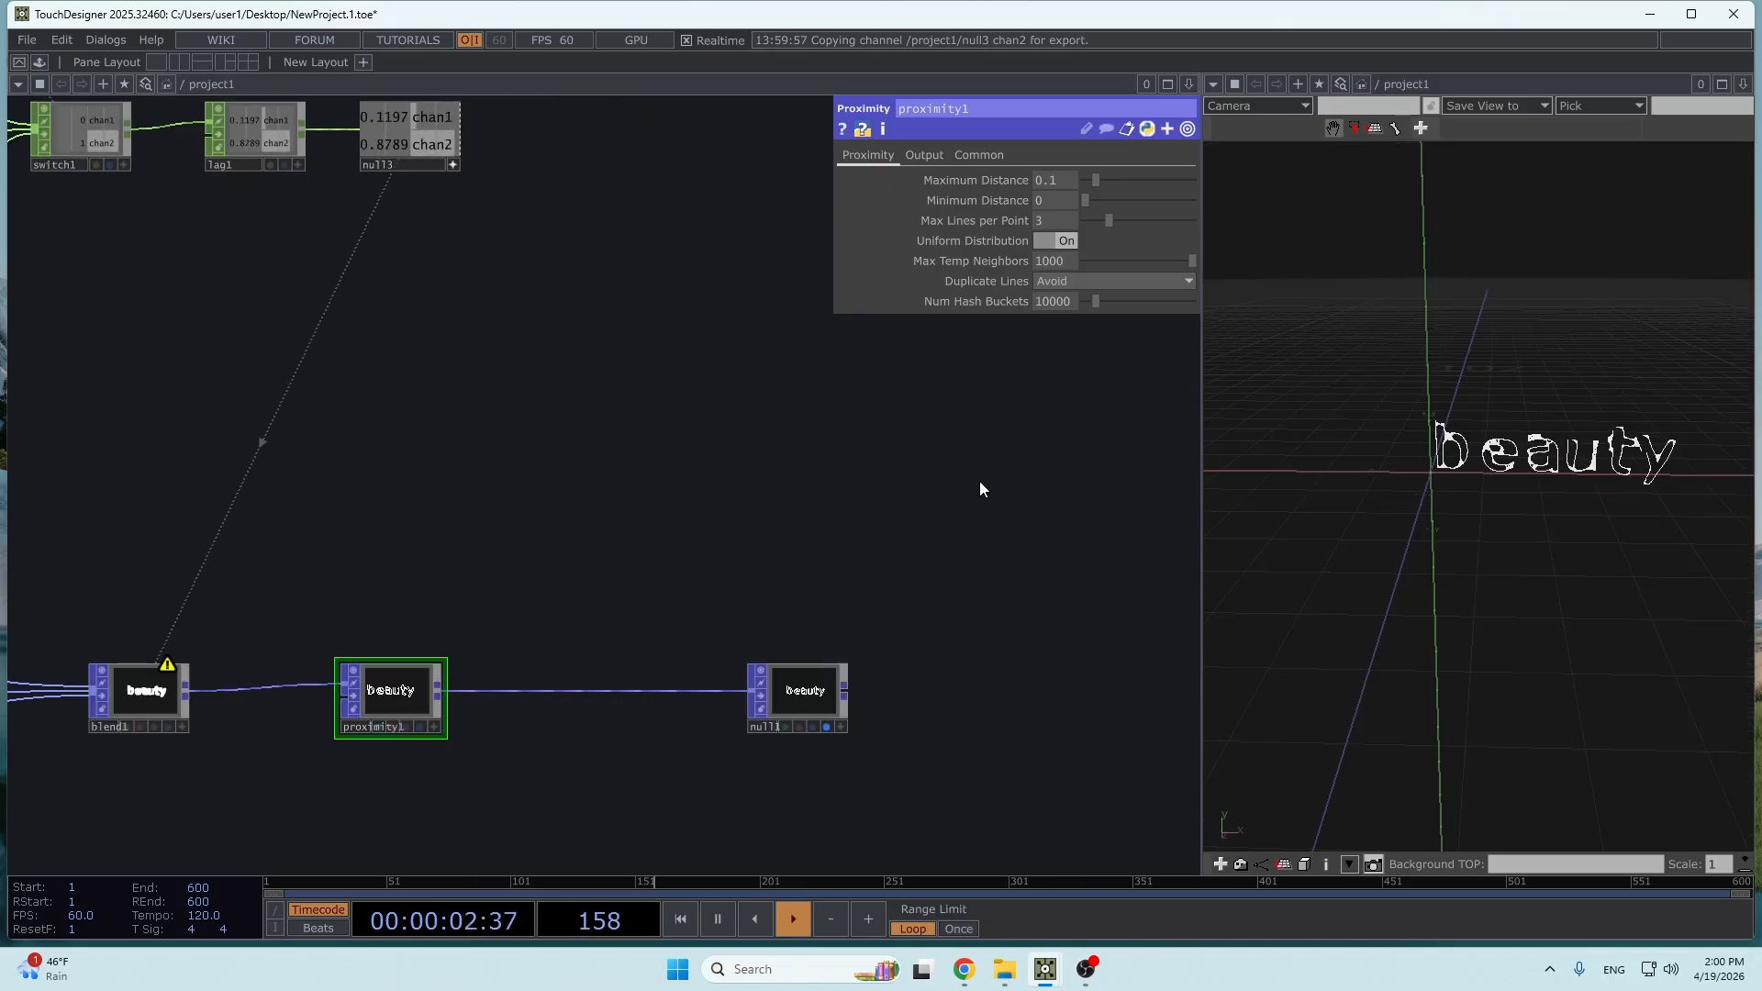
- Examine the proximity lines on the morphing words in null1's viewer and in the 3D view
{"action": "scroll", "coordinate": [1021, 657], "scroll_direction": "up", "scroll_amount": 3}
{"action": "left_click_drag", "start_coordinate": [1021, 648], "coordinate": [1052, 498]}
{"action": "scroll", "coordinate": [624, 767], "scroll_direction": "up", "scroll_amount": 3}
{"action": "left_click_drag", "start_coordinate": [637, 511], "coordinate": [635, 330]}
{"action": "scroll", "coordinate": [624, 521], "scroll_direction": "up", "scroll_amount": 9}
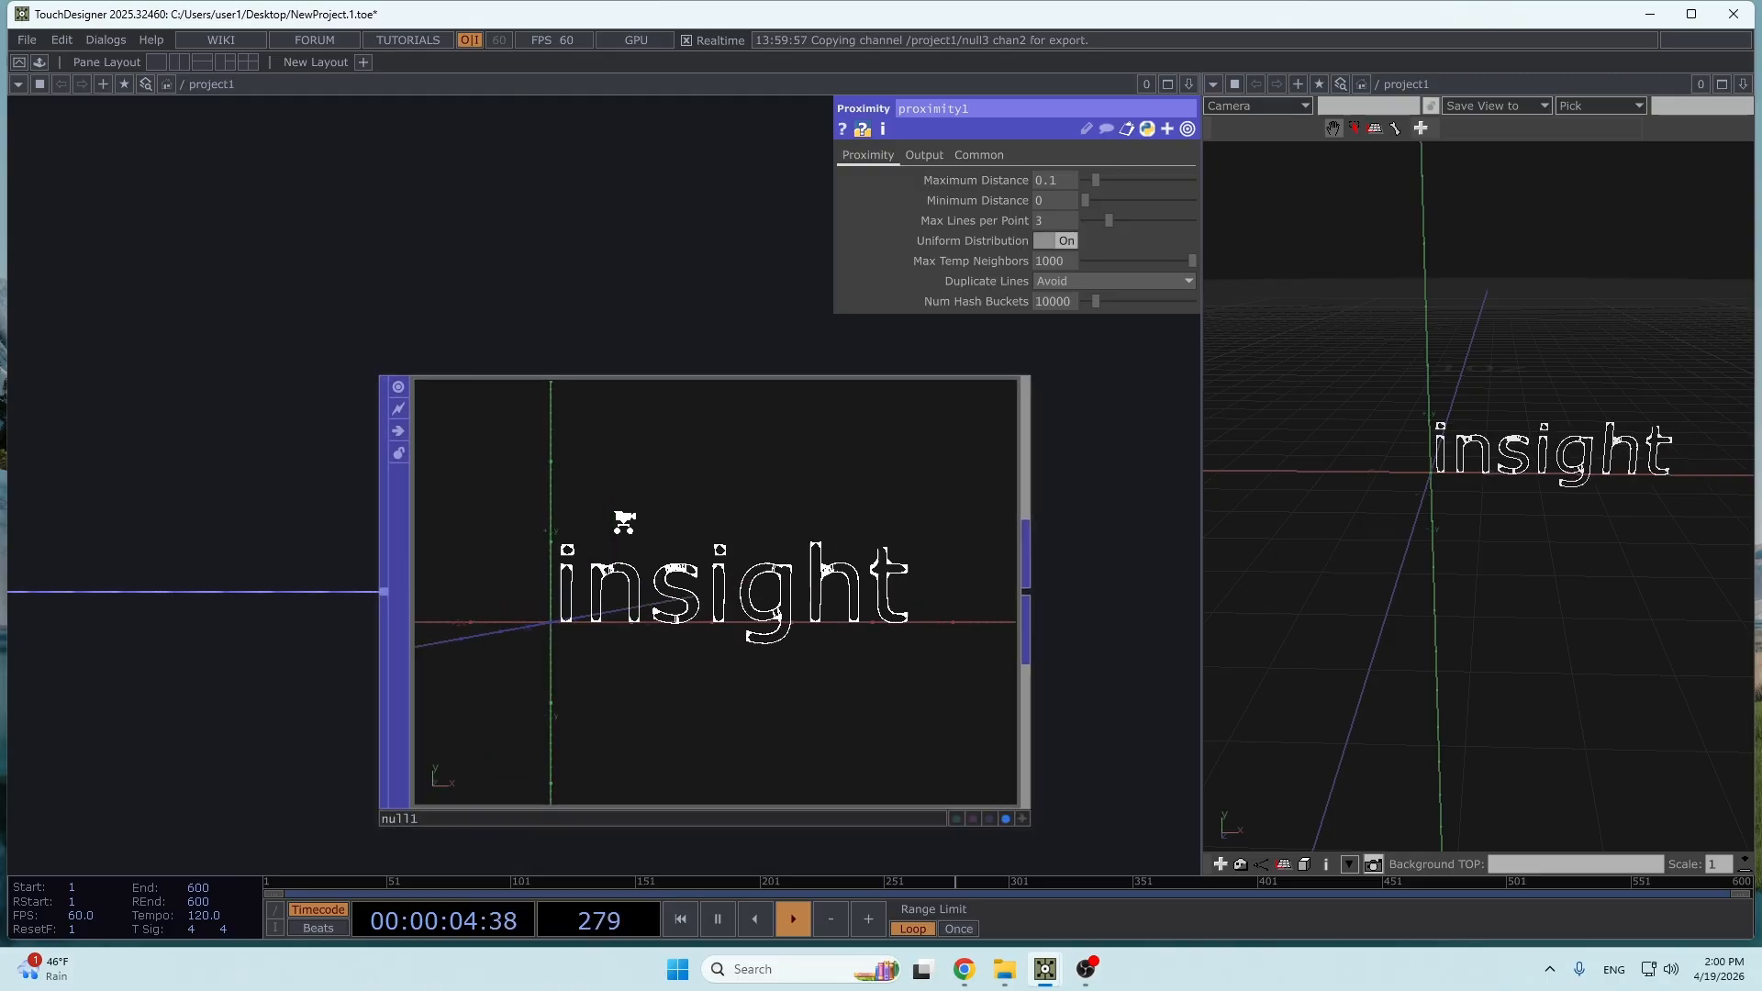
{"action": "scroll", "coordinate": [834, 450], "scroll_direction": "down", "scroll_amount": 8}
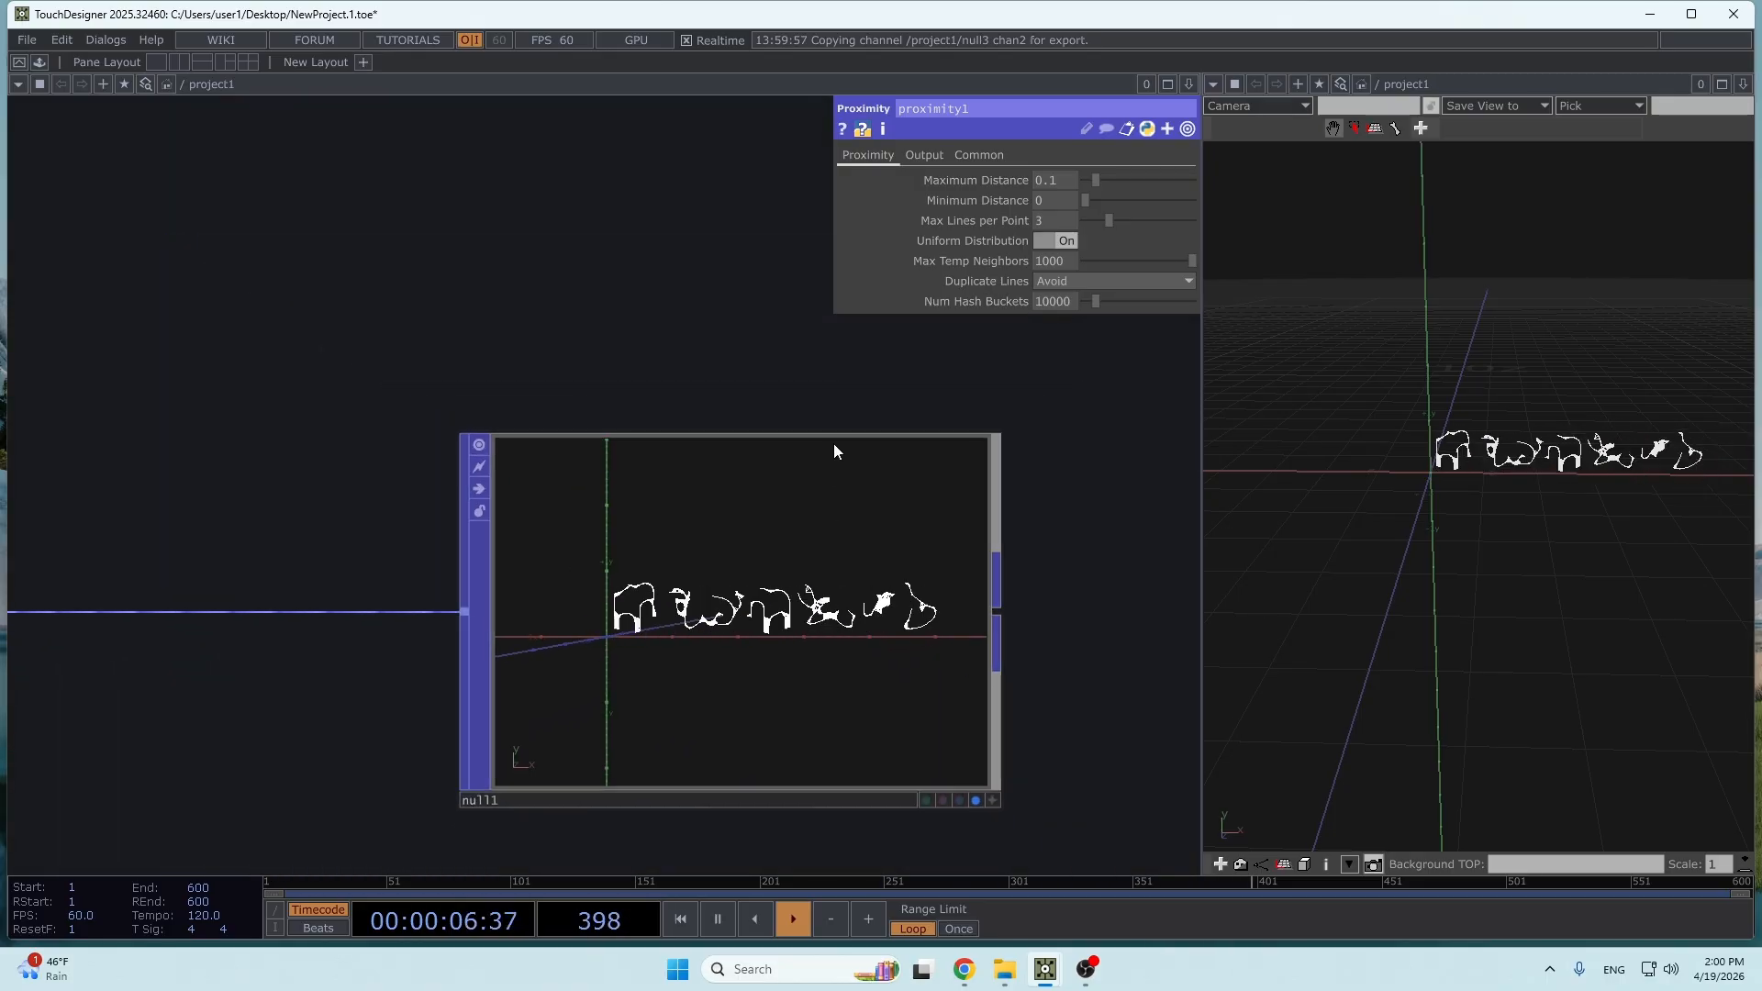
{"action": "left_click_drag", "start_coordinate": [672, 376], "coordinate": [643, 393]}
{"action": "scroll", "coordinate": [1341, 432], "scroll_direction": "up", "scroll_amount": 5}
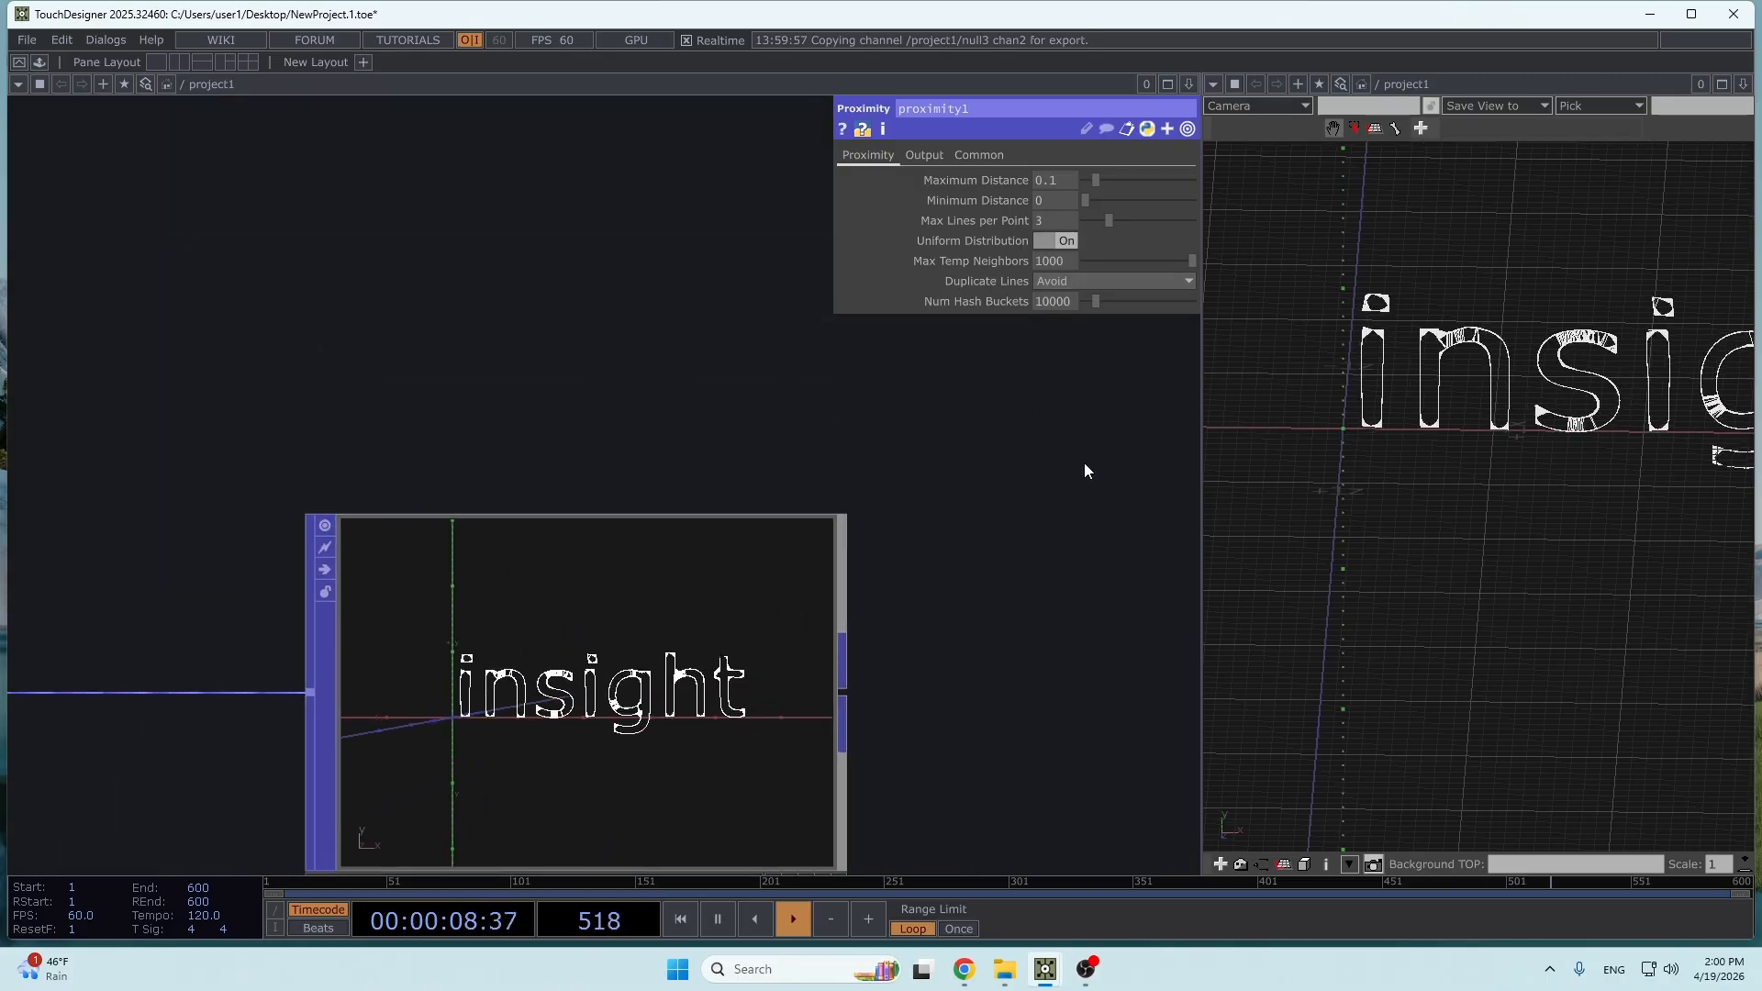
- Set proximity1's Maximum Distance to 0.083 while watching the lines in the 3D view
{"action": "scroll", "coordinate": [1085, 462], "scroll_direction": "down", "scroll_amount": 3}
{"action": "left_click_drag", "start_coordinate": [1259, 452], "coordinate": [1354, 484]}
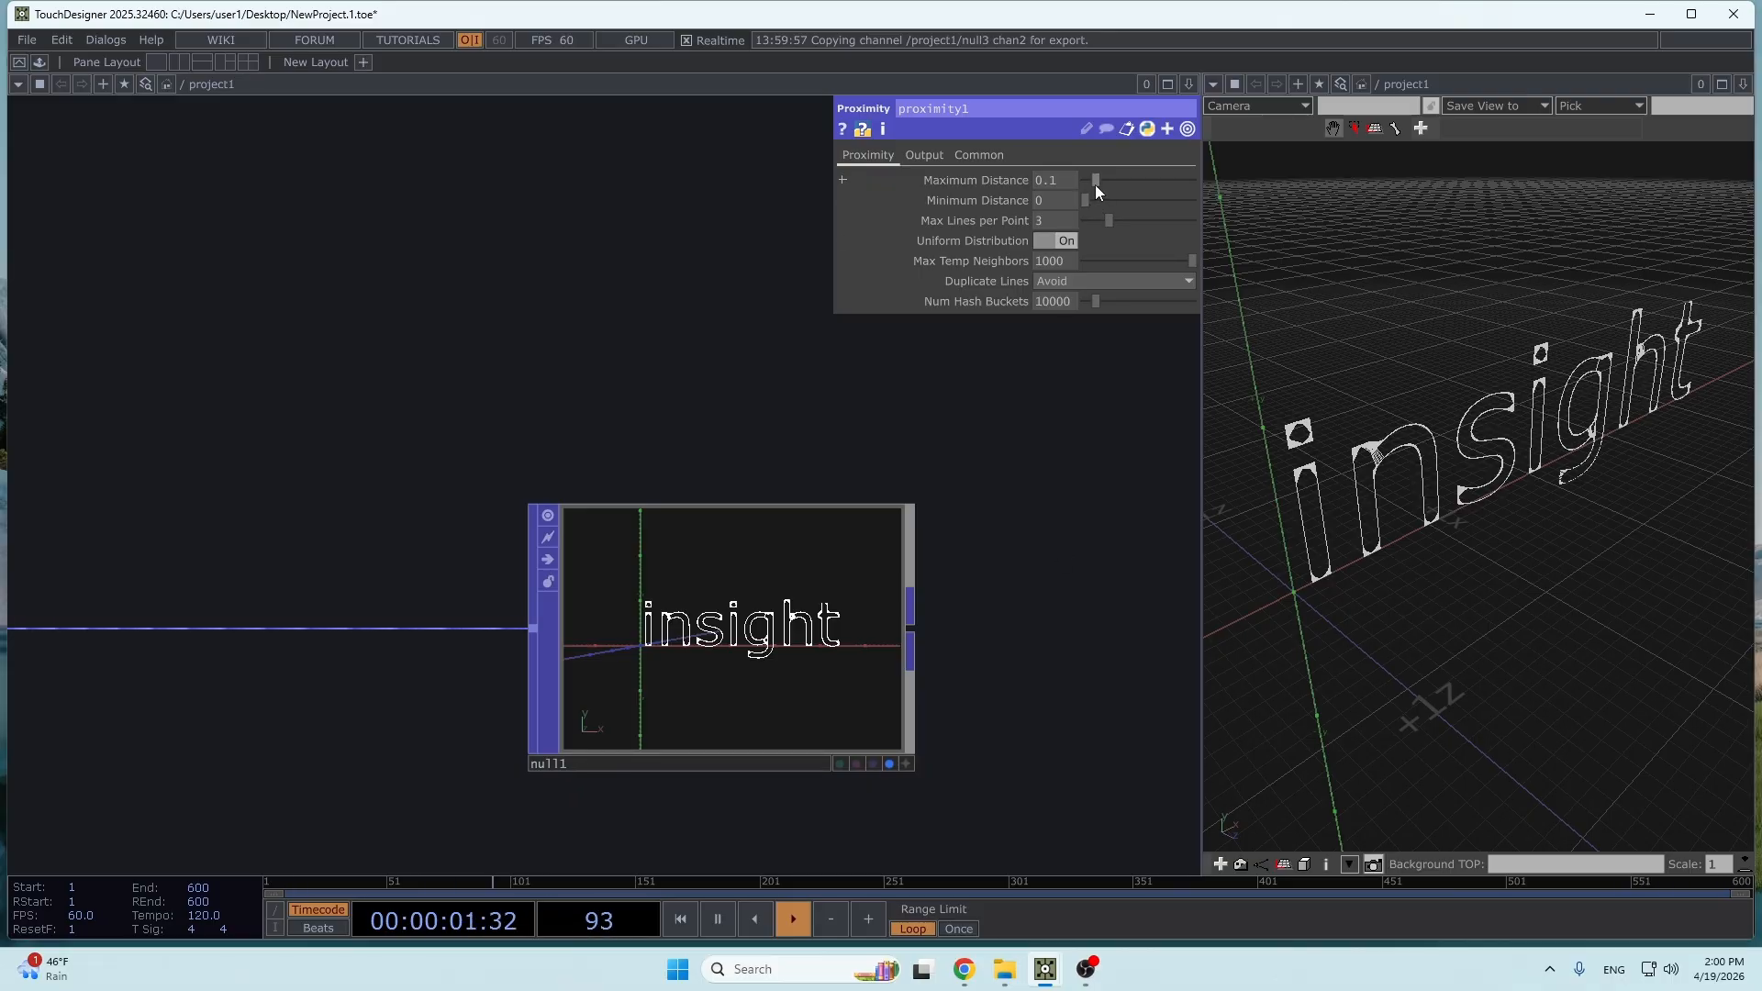
{"action": "left_click_drag", "start_coordinate": [1088, 180], "coordinate": [1100, 179]}
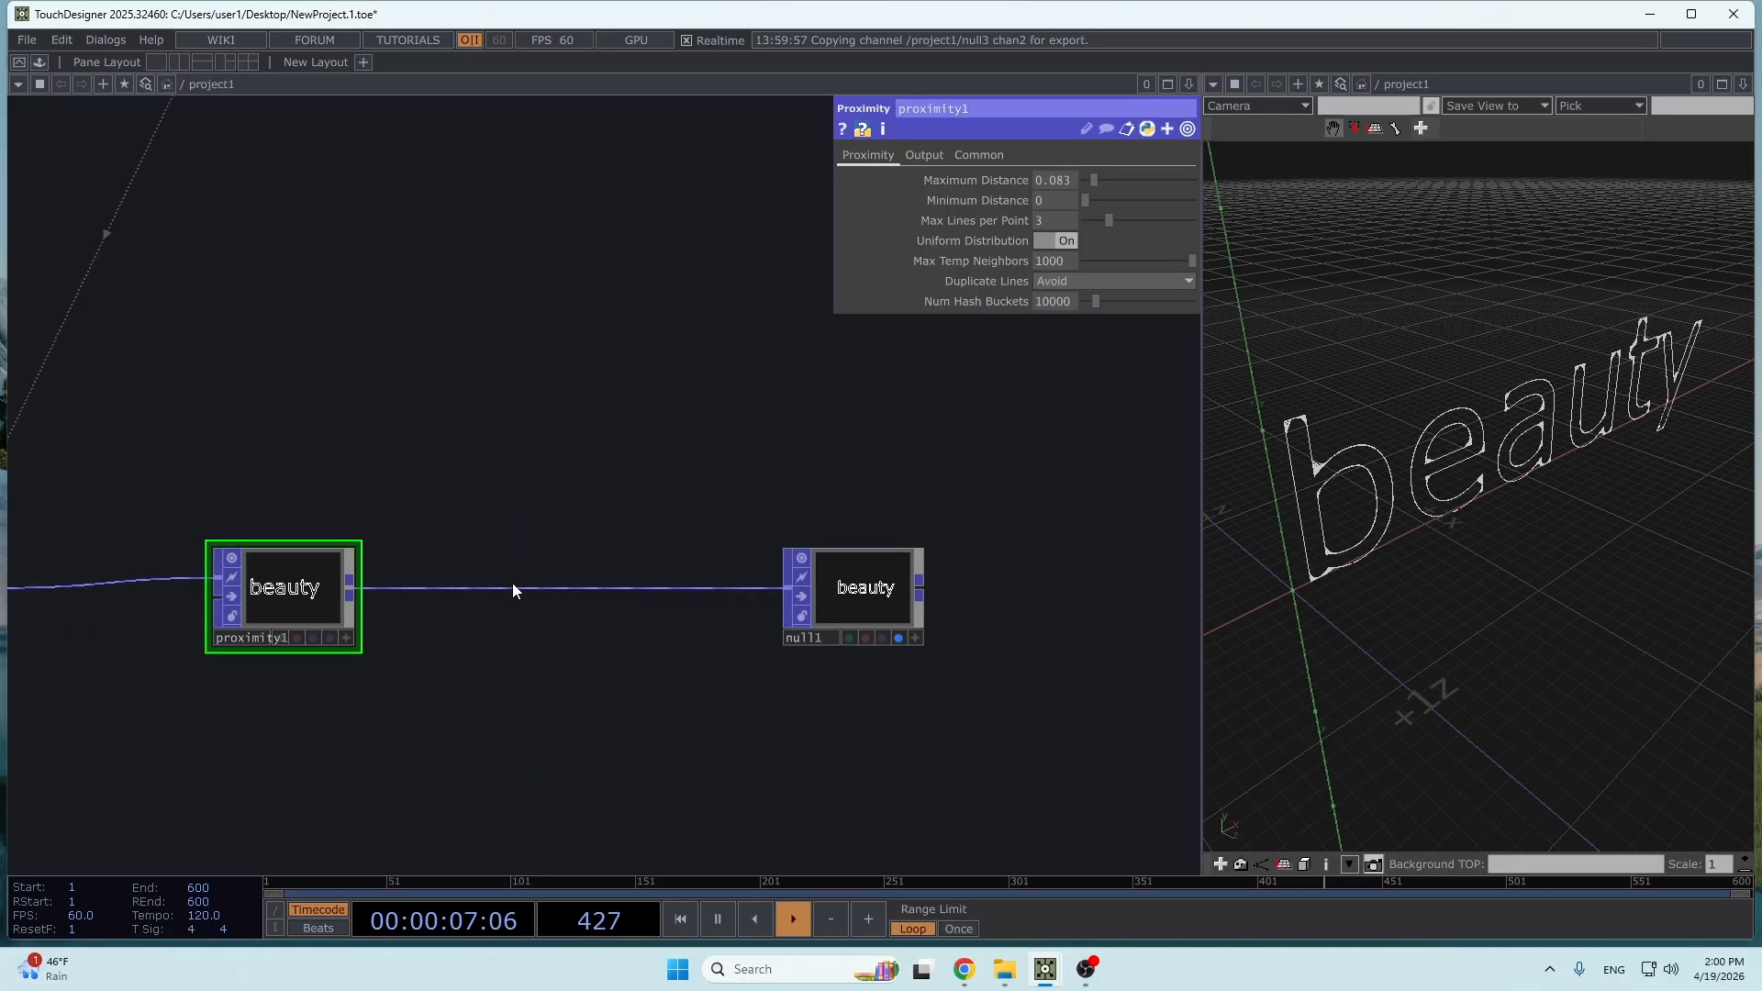
- Insert a Noise POP between proximity1 and null1
{"action": "right_click", "coordinate": [514, 588]}
{"action": "left_click", "coordinate": [525, 587]}
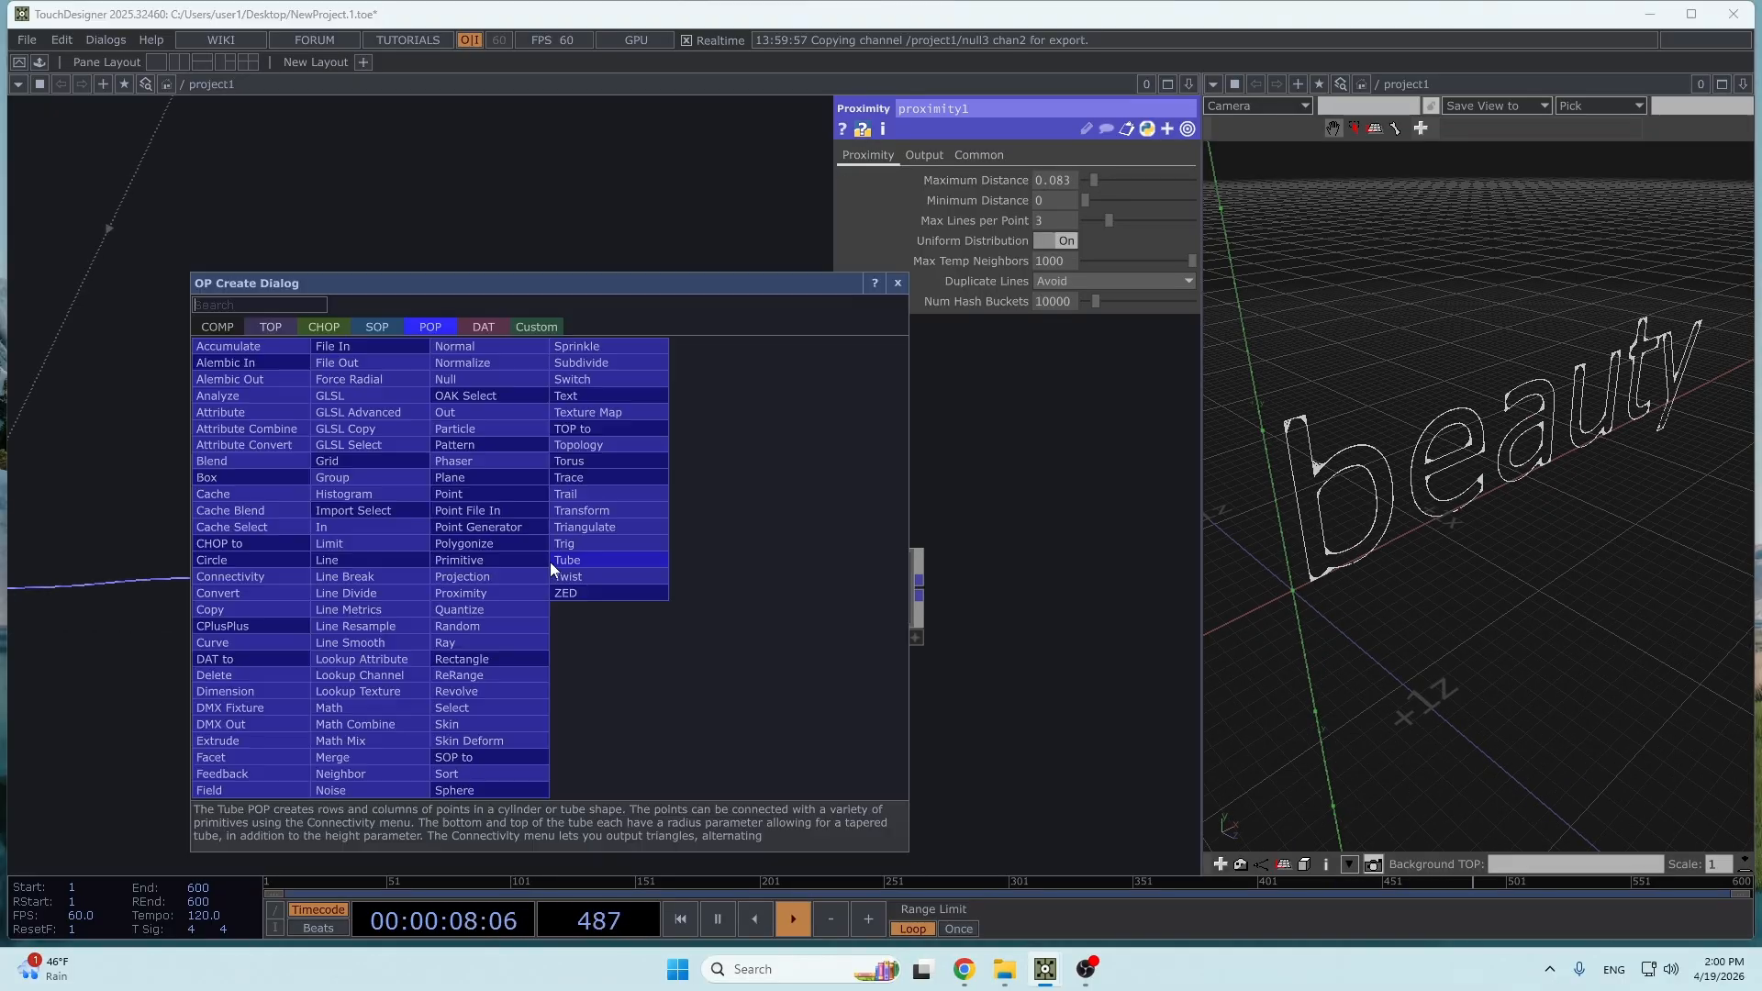
{"action": "type", "text": "noise"}
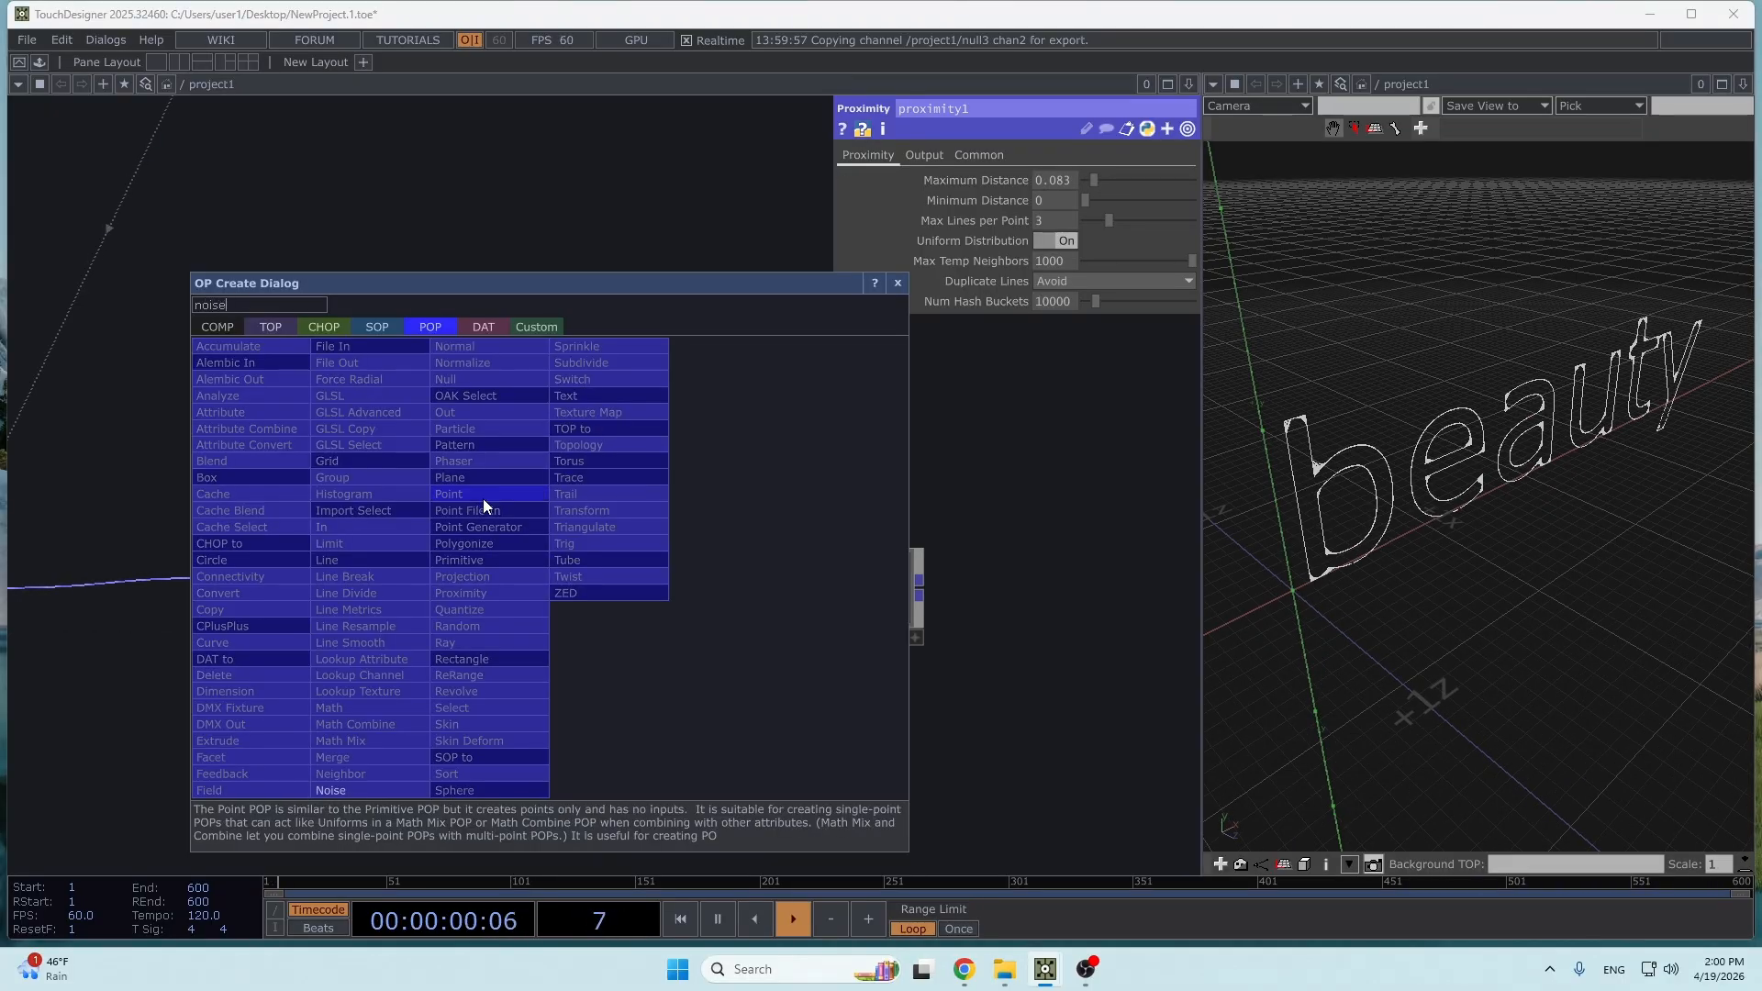
{"action": "left_click", "coordinate": [404, 789]}
{"action": "left_click", "coordinate": [565, 593]}
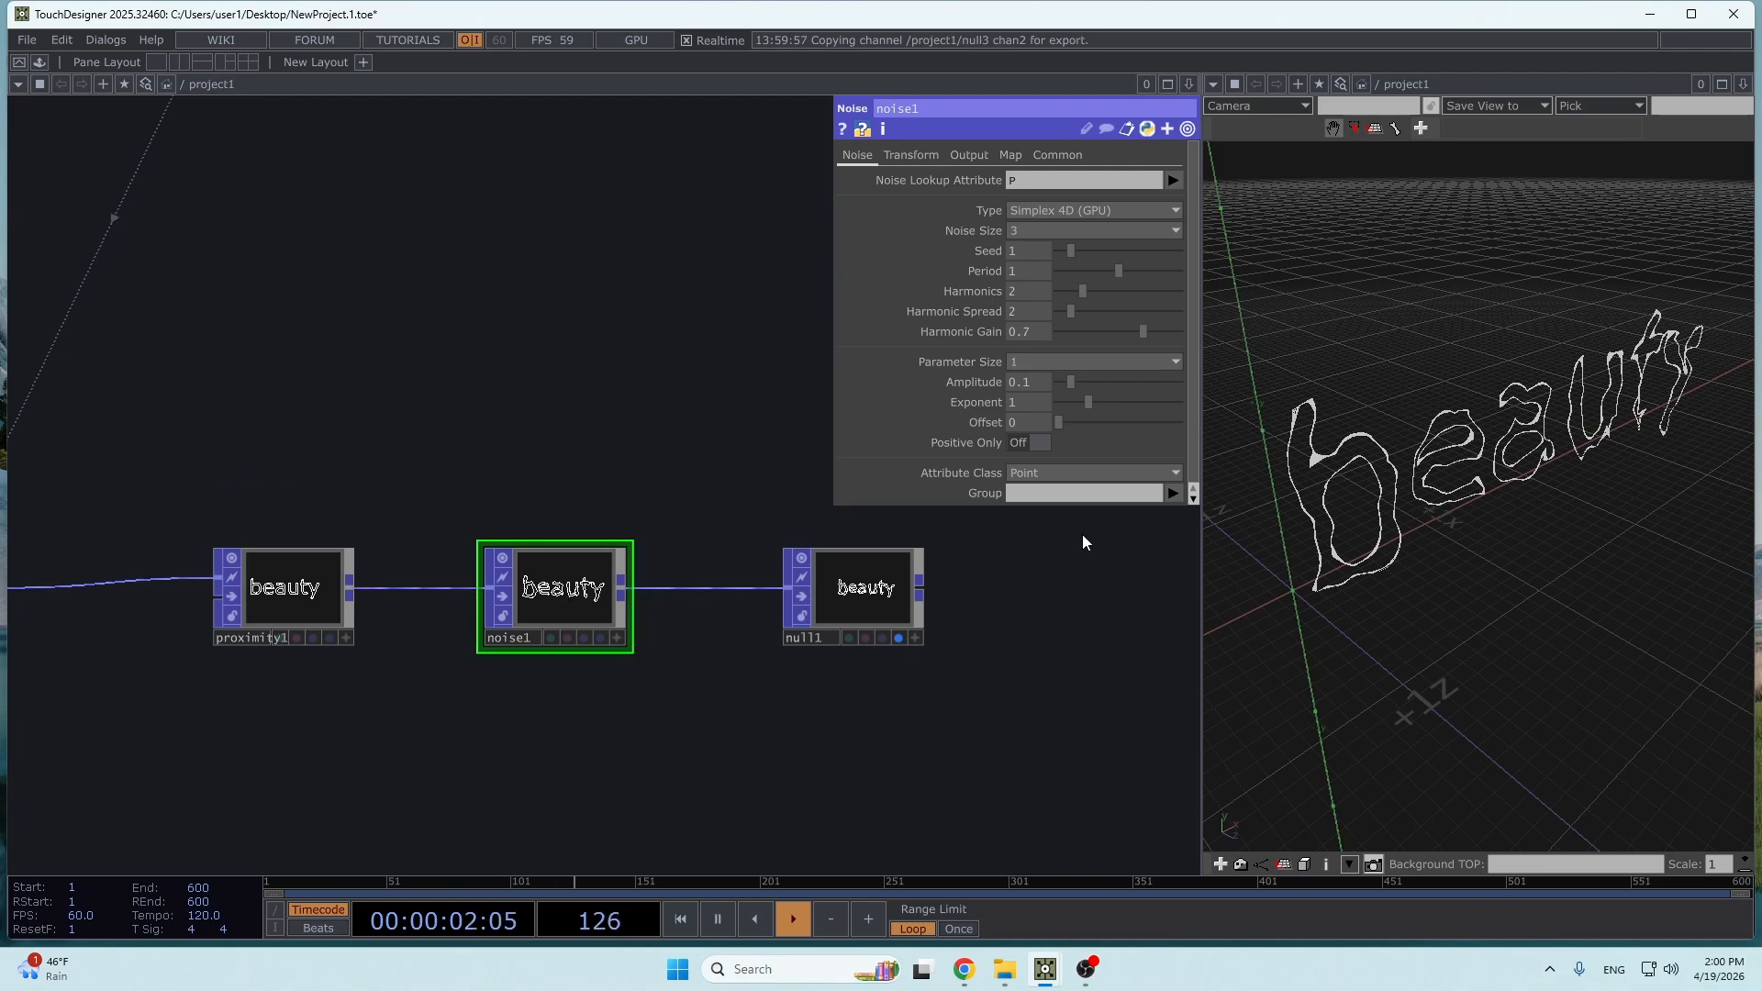
- Animate noise1 by setting its Translate 4D to the expression absTime.seconds*.1
{"action": "left_click", "coordinate": [916, 156]}
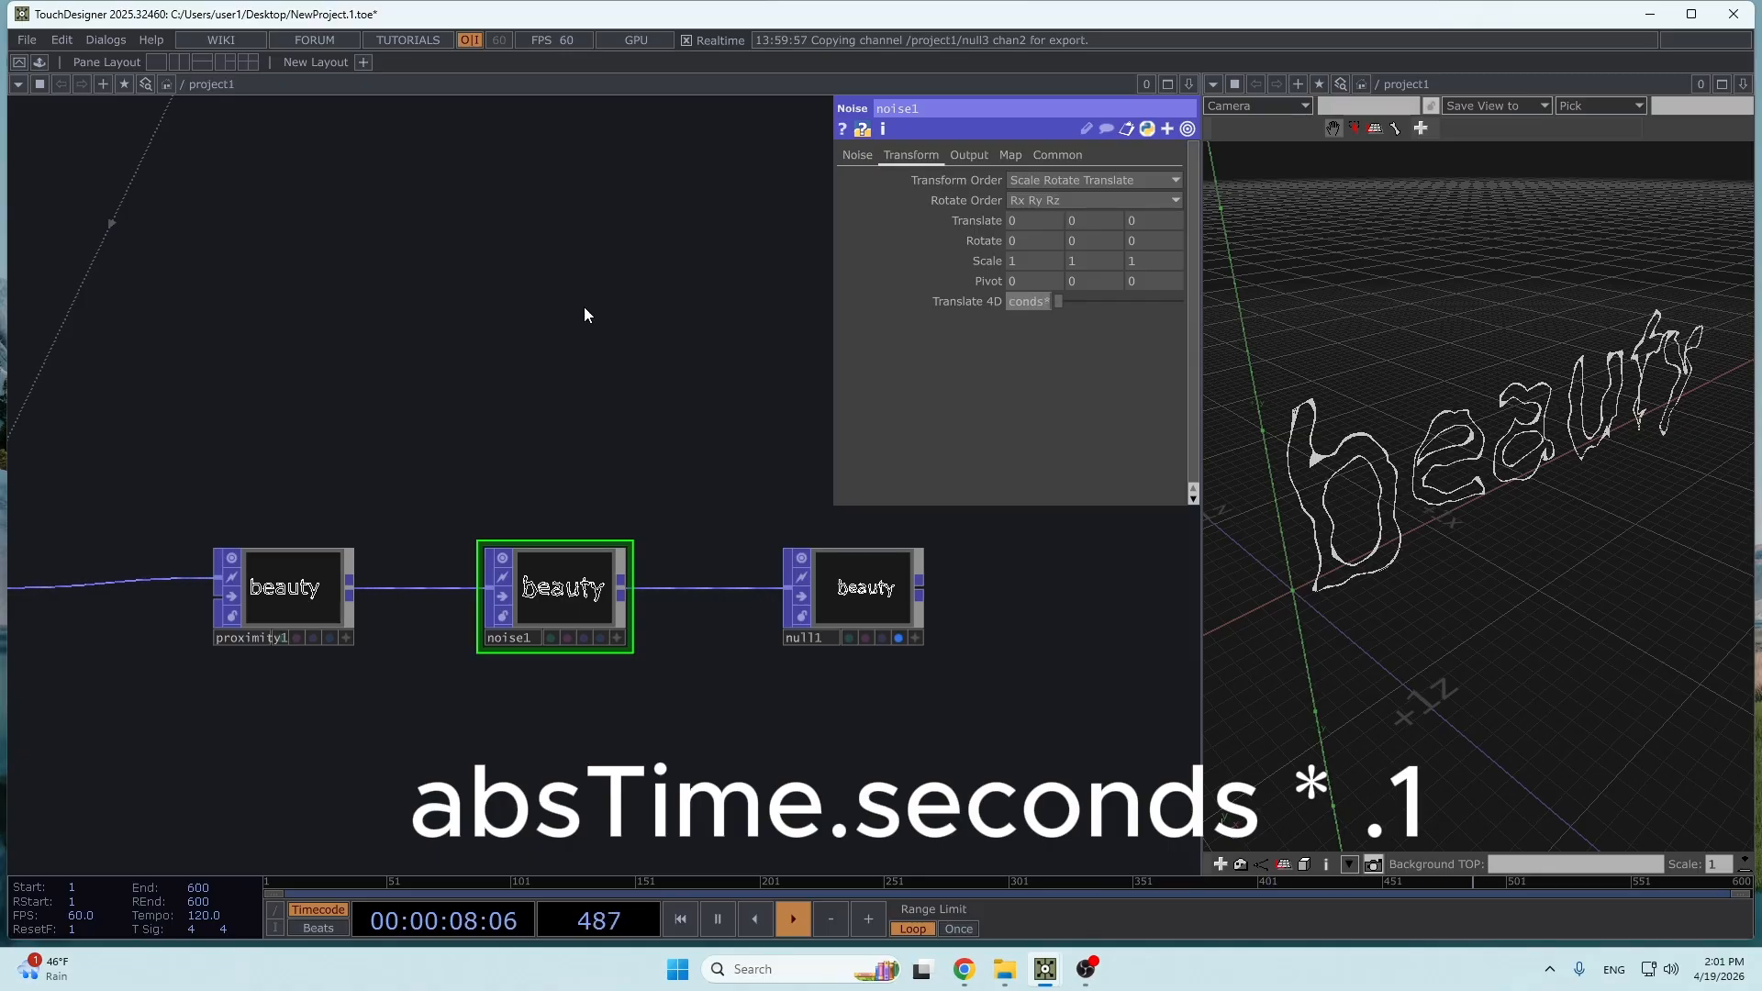
{"action": "type", "text": "1"}
{"action": "key", "text": "Return"}
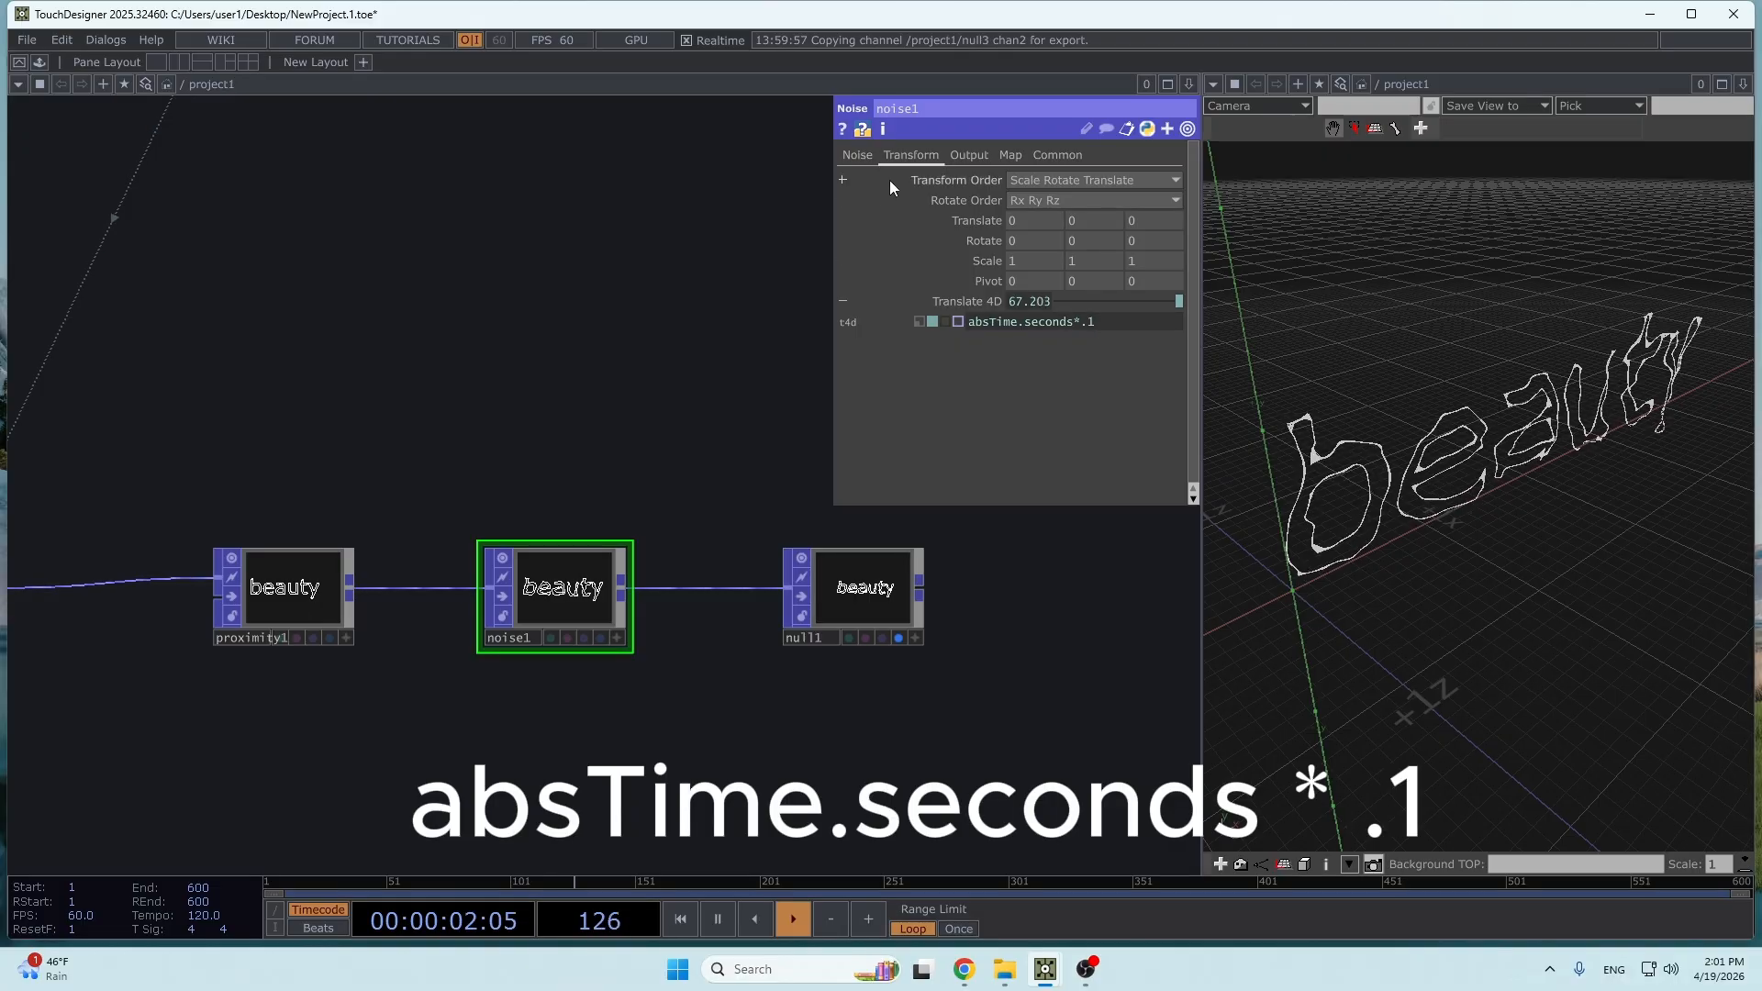
- Set noise1's Amplitude to 0.023 and Period to 0.3, and check the distorted words in the 3D view
{"action": "left_click", "coordinate": [858, 154]}
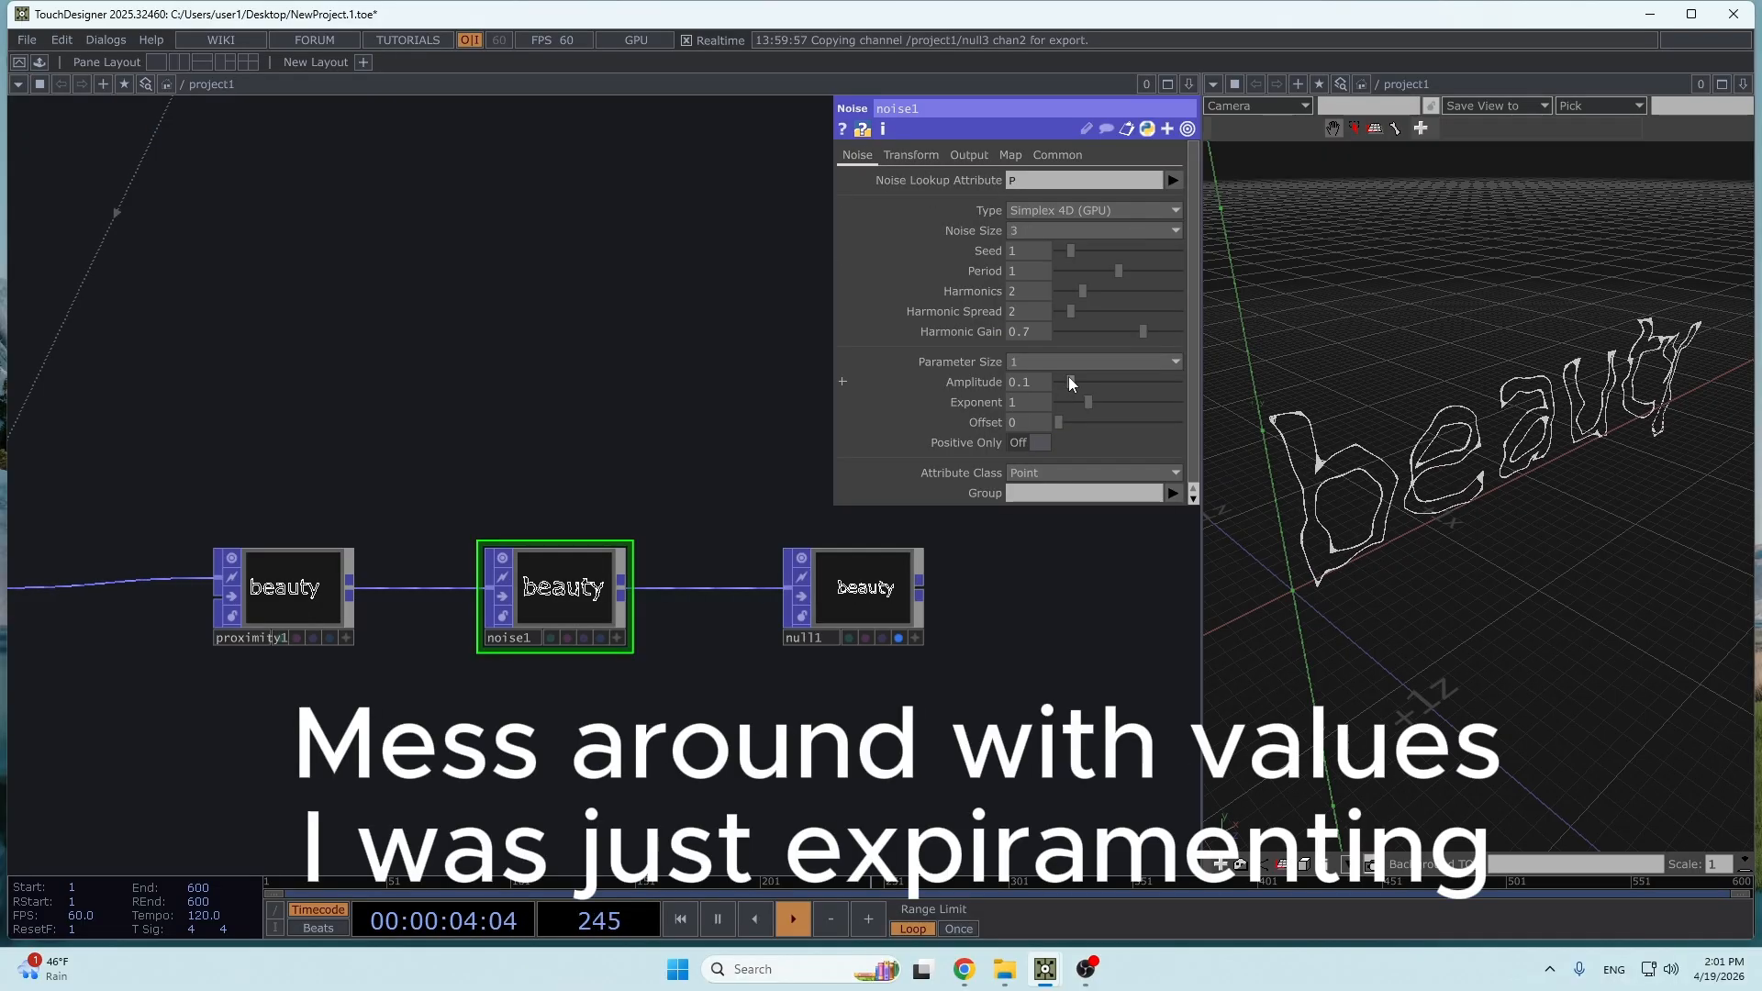
{"action": "left_click_drag", "start_coordinate": [1069, 377], "coordinate": [1061, 378]}
{"action": "left_click_drag", "start_coordinate": [1120, 270], "coordinate": [1081, 290]}
{"action": "left_click_drag", "start_coordinate": [1468, 587], "coordinate": [1312, 495]}
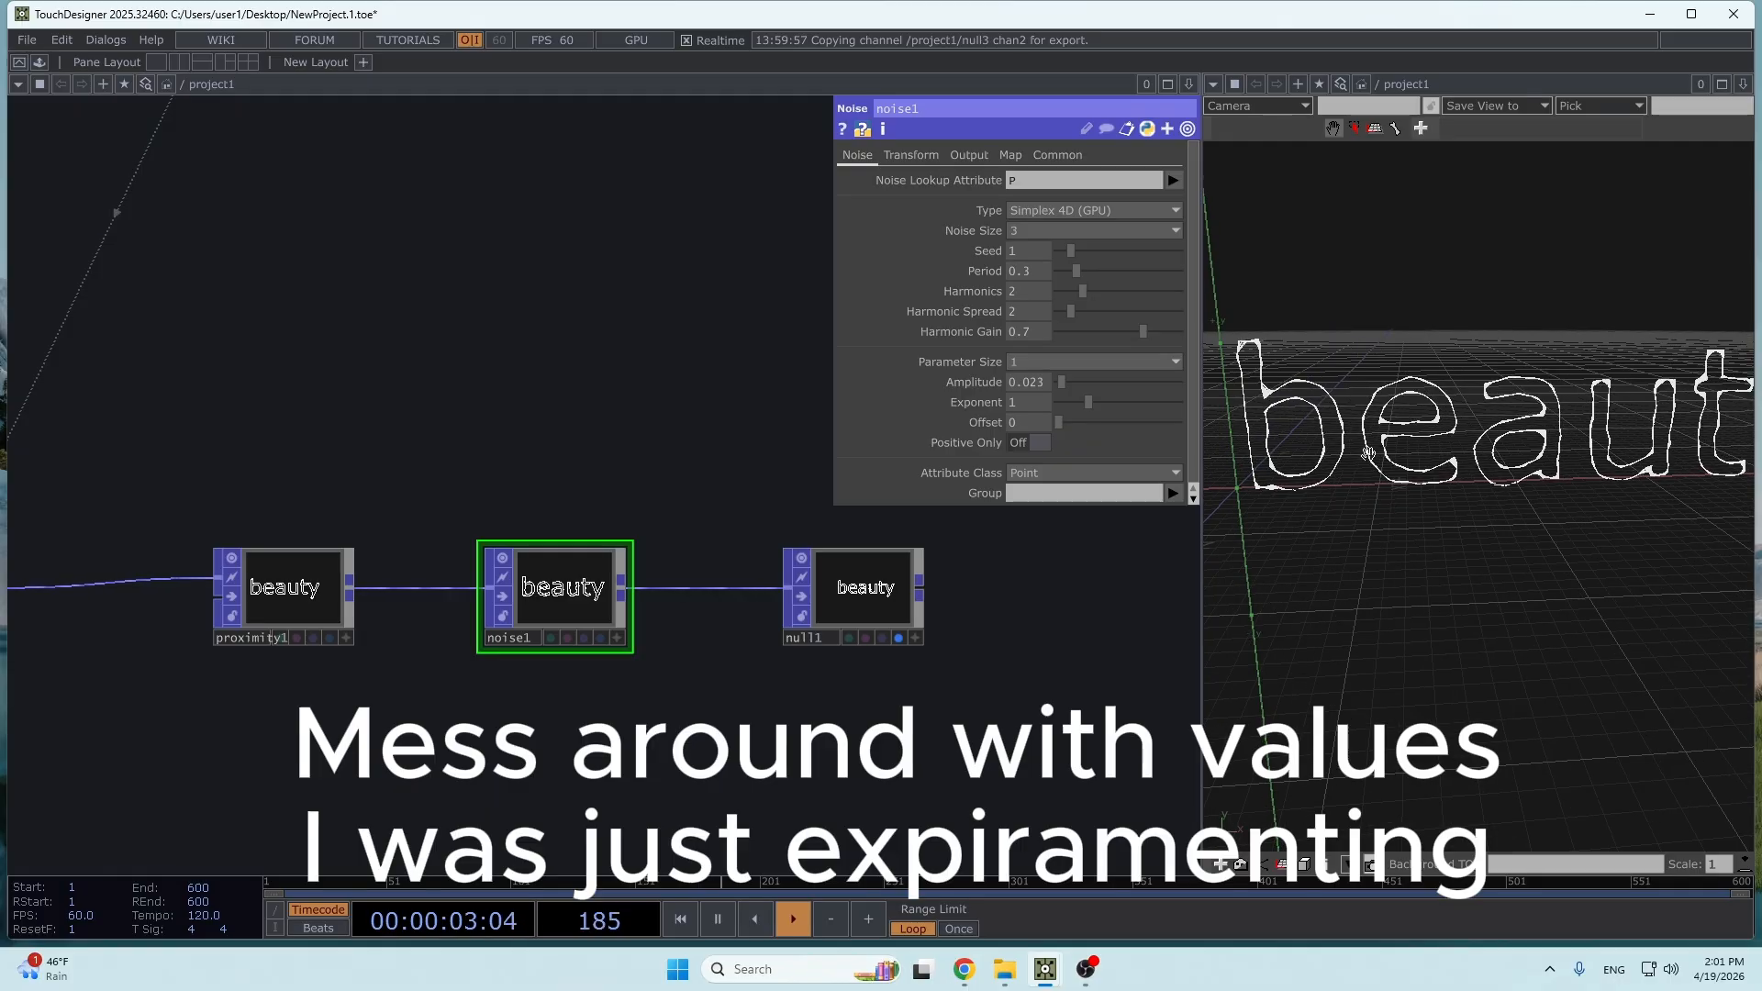
{"action": "left_click_drag", "start_coordinate": [1120, 657], "coordinate": [1049, 649]}
{"action": "scroll", "coordinate": [1542, 468], "scroll_direction": "down", "scroll_amount": 5}
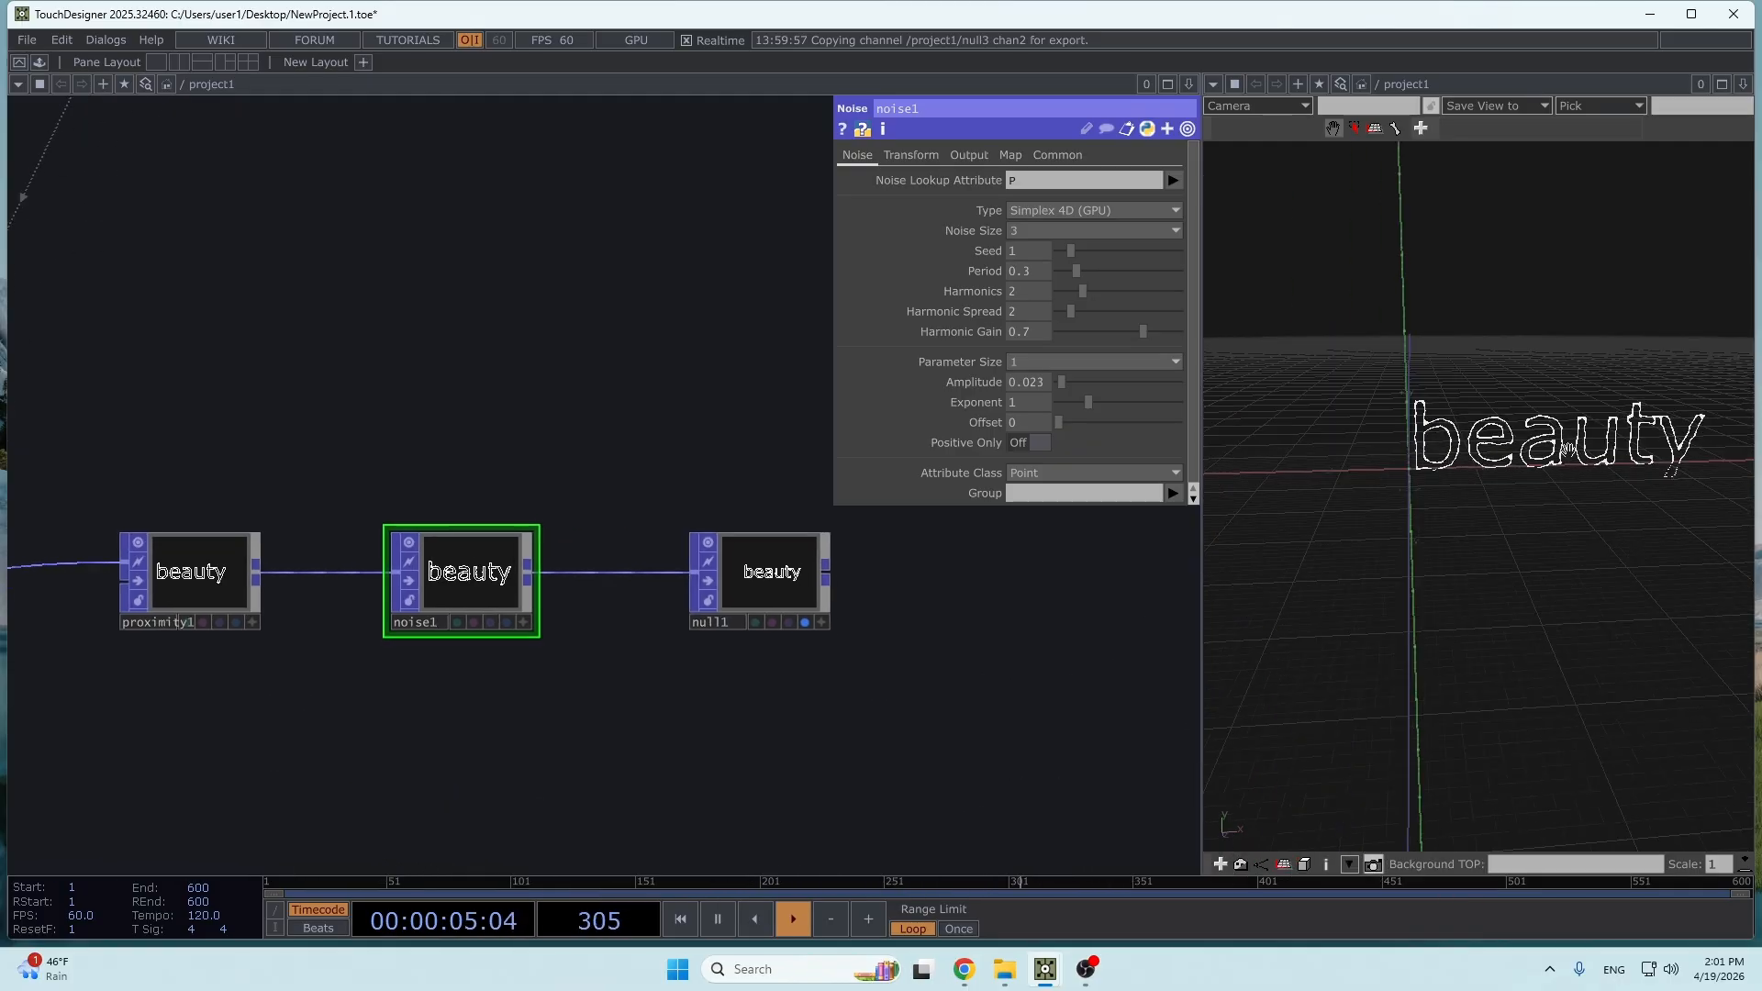
{"action": "right_click_drag", "start_coordinate": [1560, 448], "coordinate": [1510, 448]}
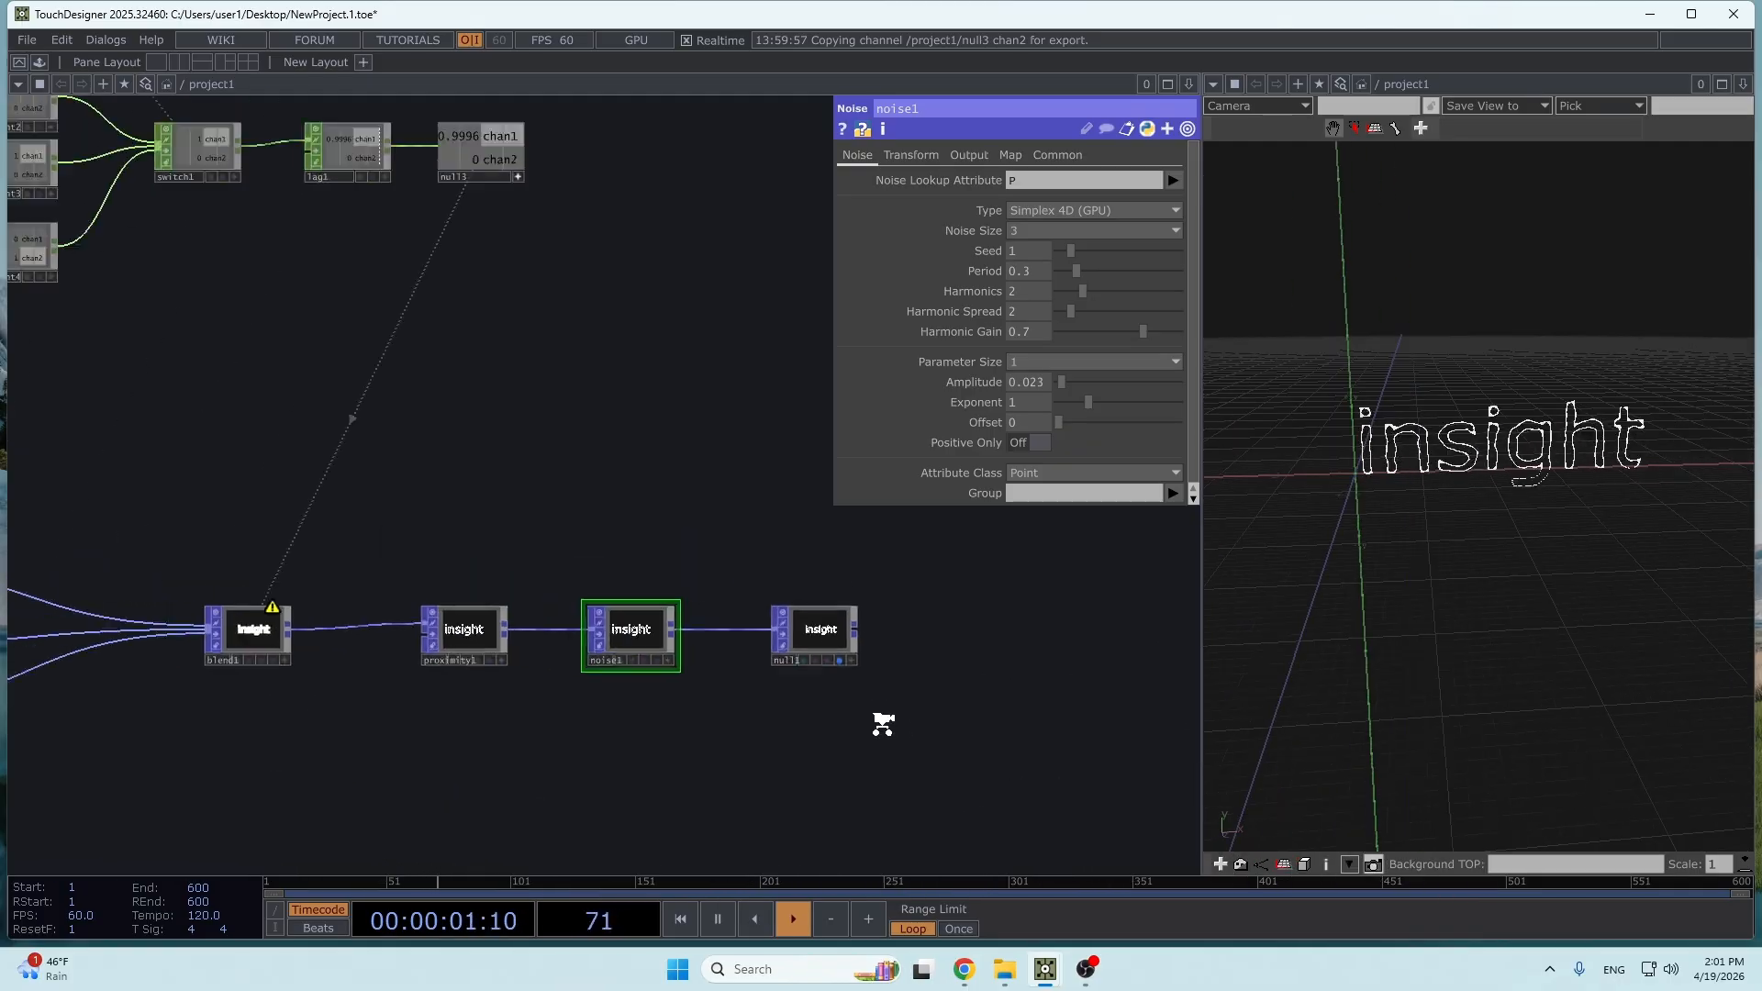
- Select text1, text2 and text3 and set both their Horizontal Align and Vertical Align to Center
{"action": "scroll", "coordinate": [642, 813], "scroll_direction": "down", "scroll_amount": 6}
{"action": "left_click_drag", "start_coordinate": [653, 828], "coordinate": [842, 827]}
{"action": "scroll", "coordinate": [287, 772], "scroll_direction": "up", "scroll_amount": 6}
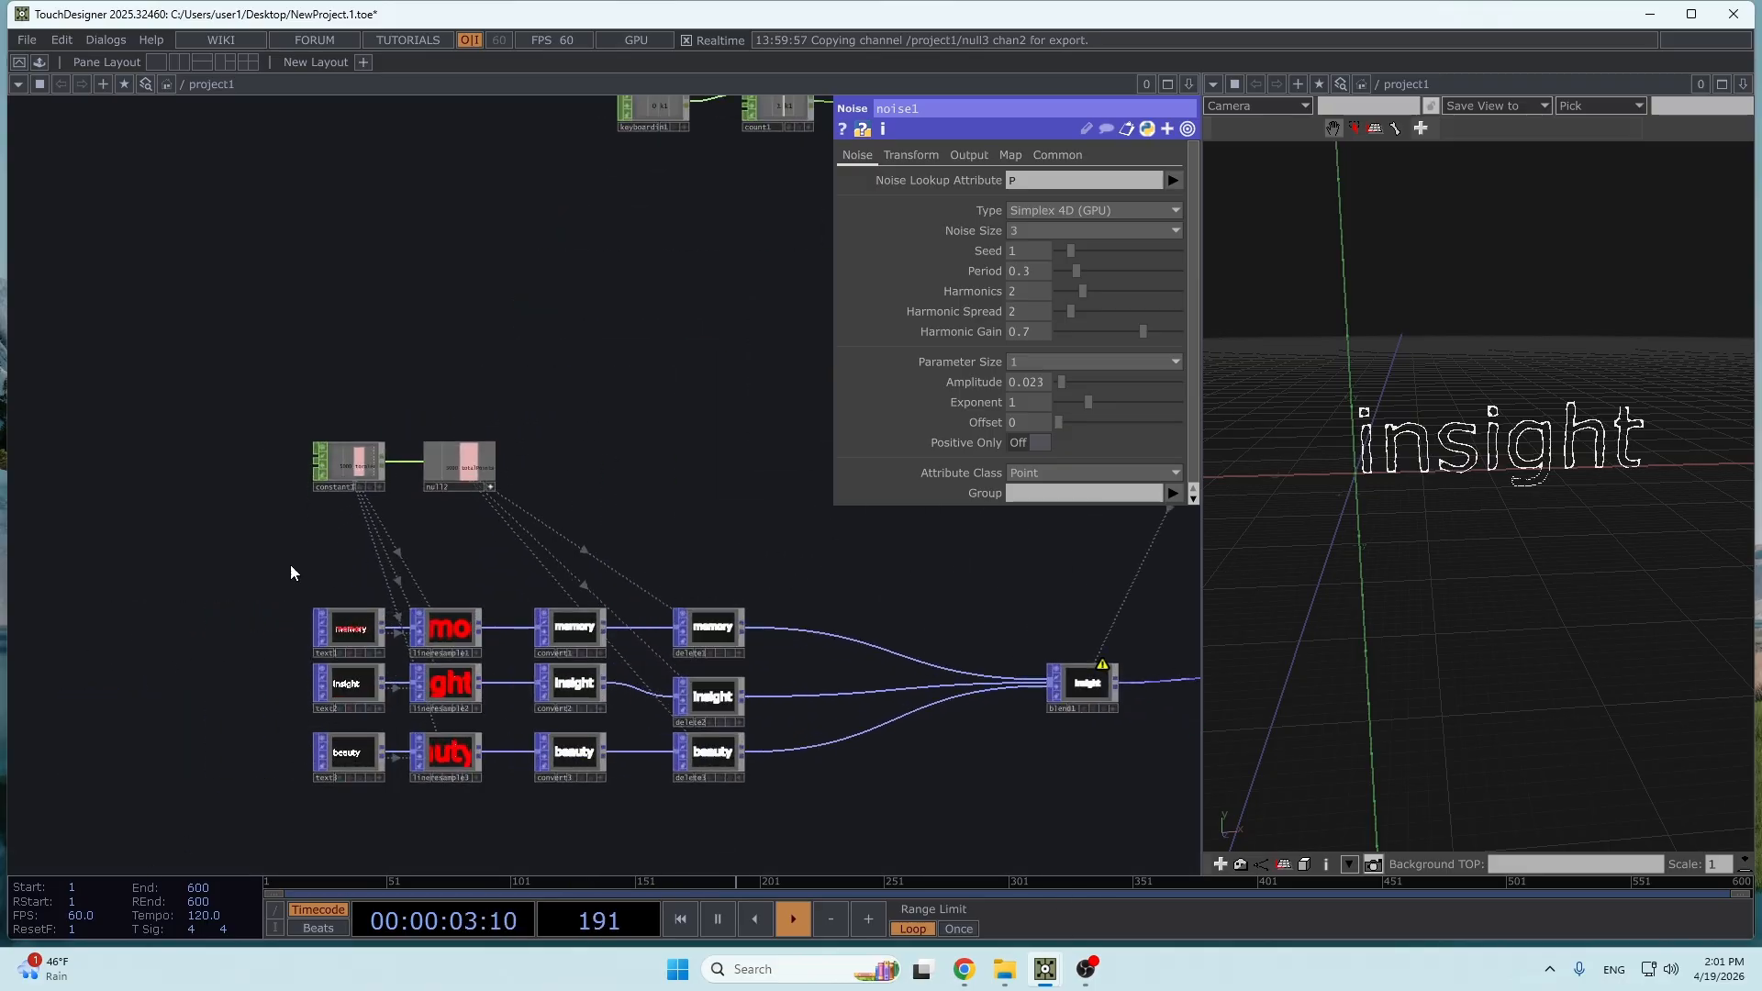
{"action": "right_click_drag", "start_coordinate": [288, 574], "coordinate": [393, 824]}
{"action": "scroll", "coordinate": [356, 748], "scroll_direction": "up", "scroll_amount": 3}
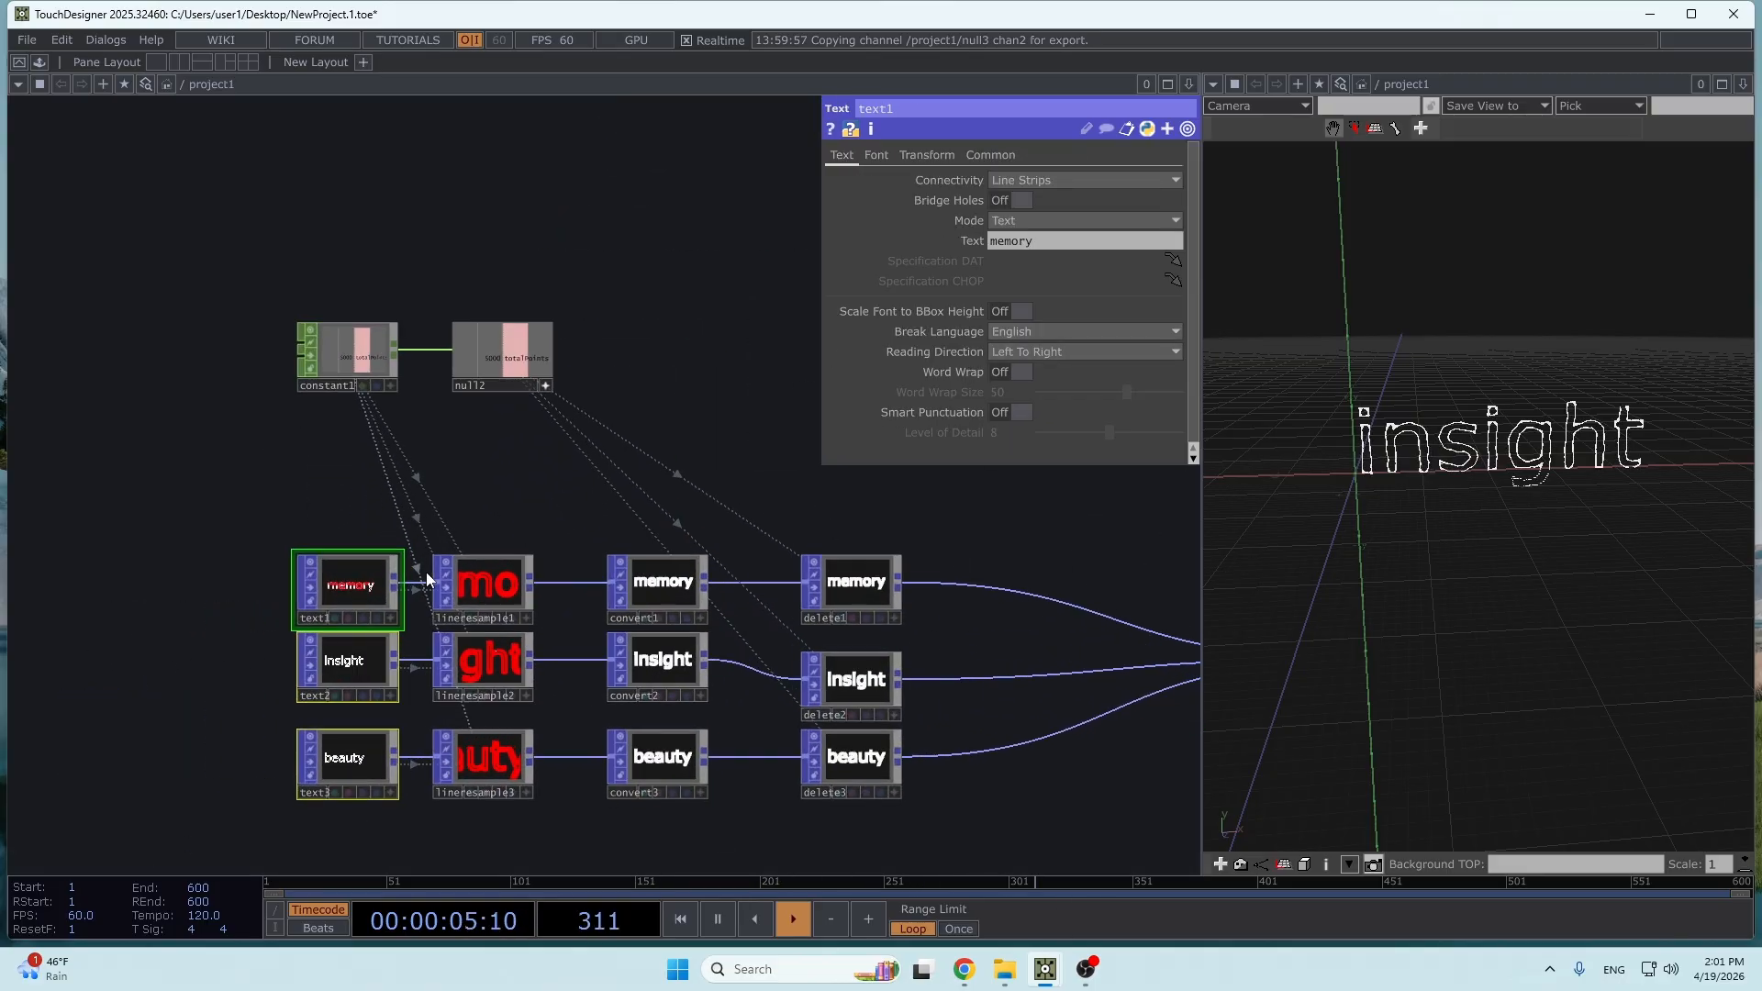
{"action": "left_click", "coordinate": [876, 156]}
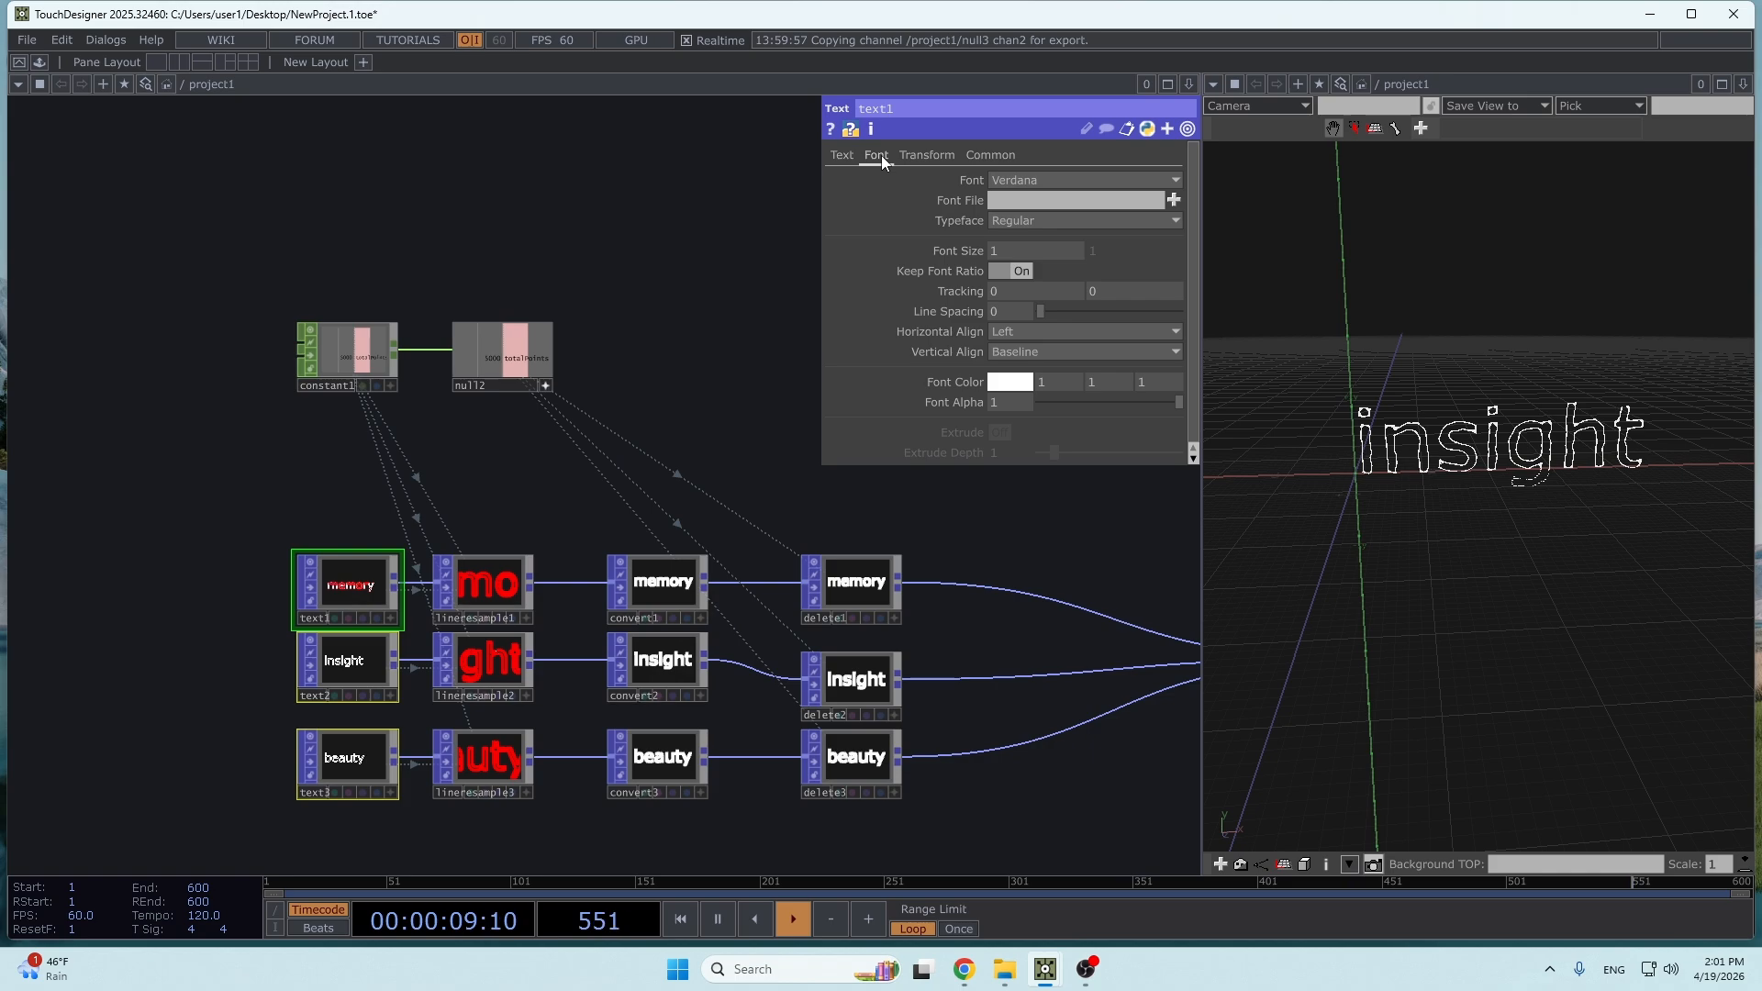
{"action": "left_click", "coordinate": [1038, 334]}
{"action": "left_click", "coordinate": [1026, 354]}
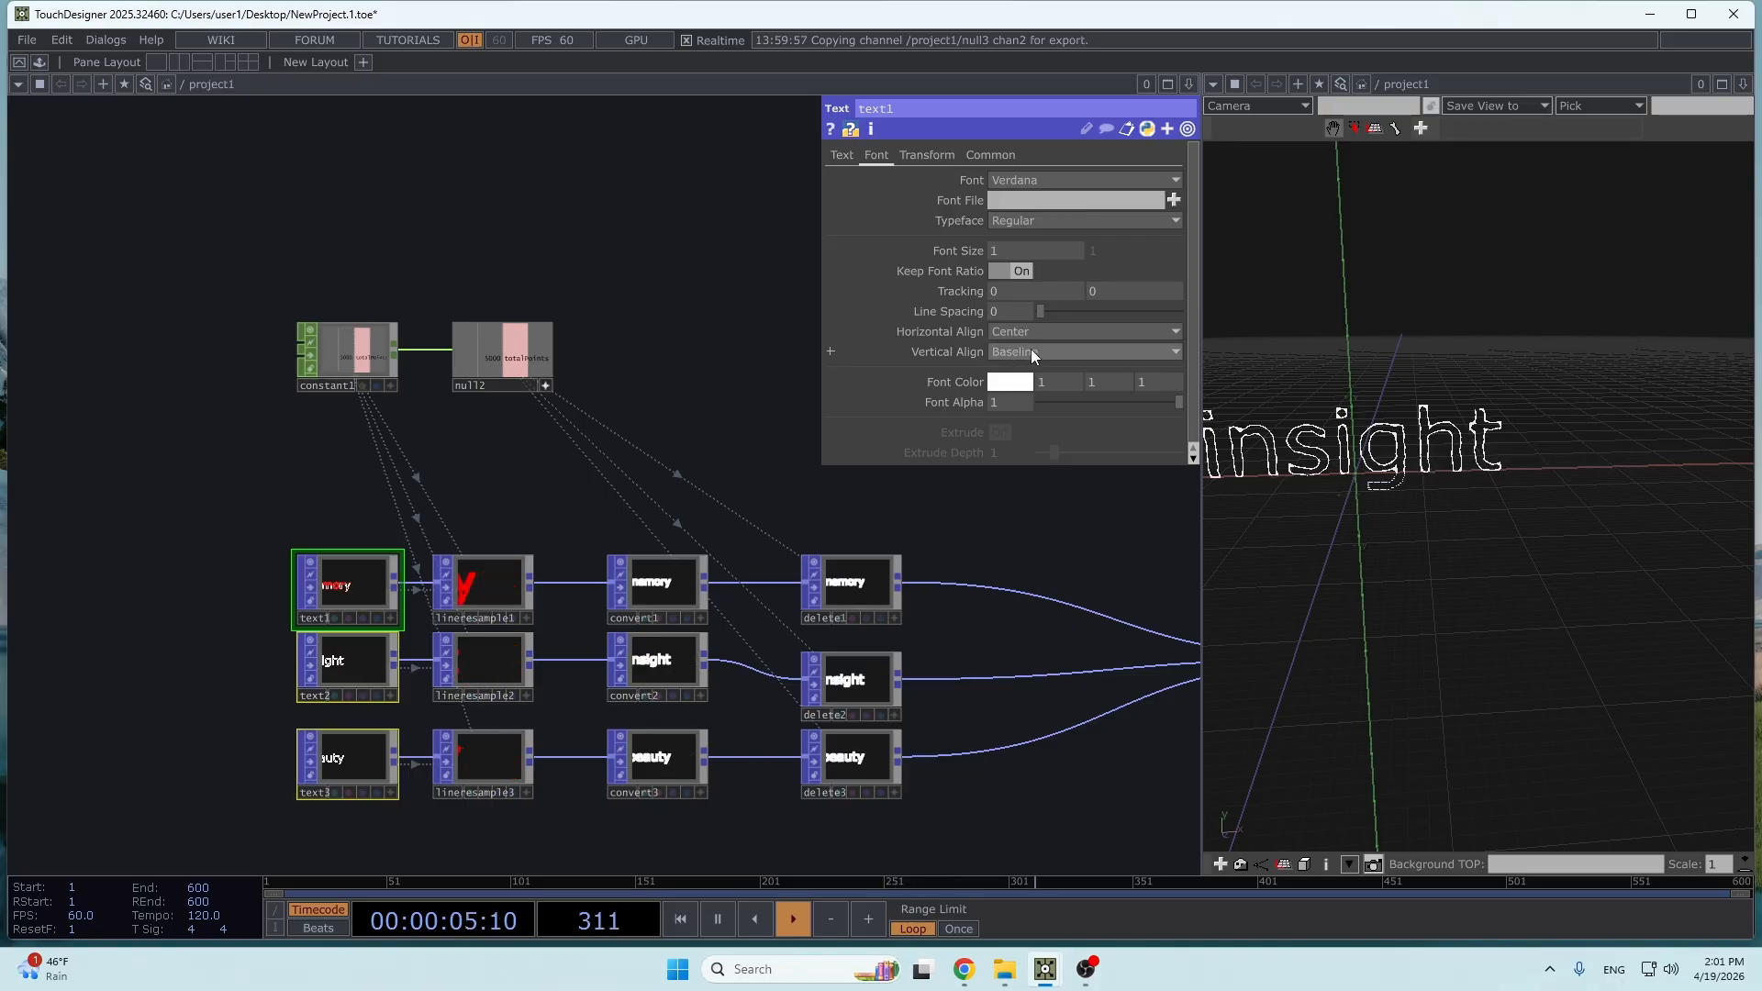
{"action": "left_click", "coordinate": [1031, 352]}
{"action": "left_click", "coordinate": [1031, 394]}
{"action": "right_click_drag", "start_coordinate": [1563, 564], "coordinate": [1644, 527]}
{"action": "scroll", "coordinate": [1644, 527], "scroll_direction": "up", "scroll_amount": 3}
{"action": "scroll", "coordinate": [1645, 527], "scroll_direction": "down", "scroll_amount": 3}
{"action": "right_click_drag", "start_coordinate": [1399, 472], "coordinate": [1400, 405]}
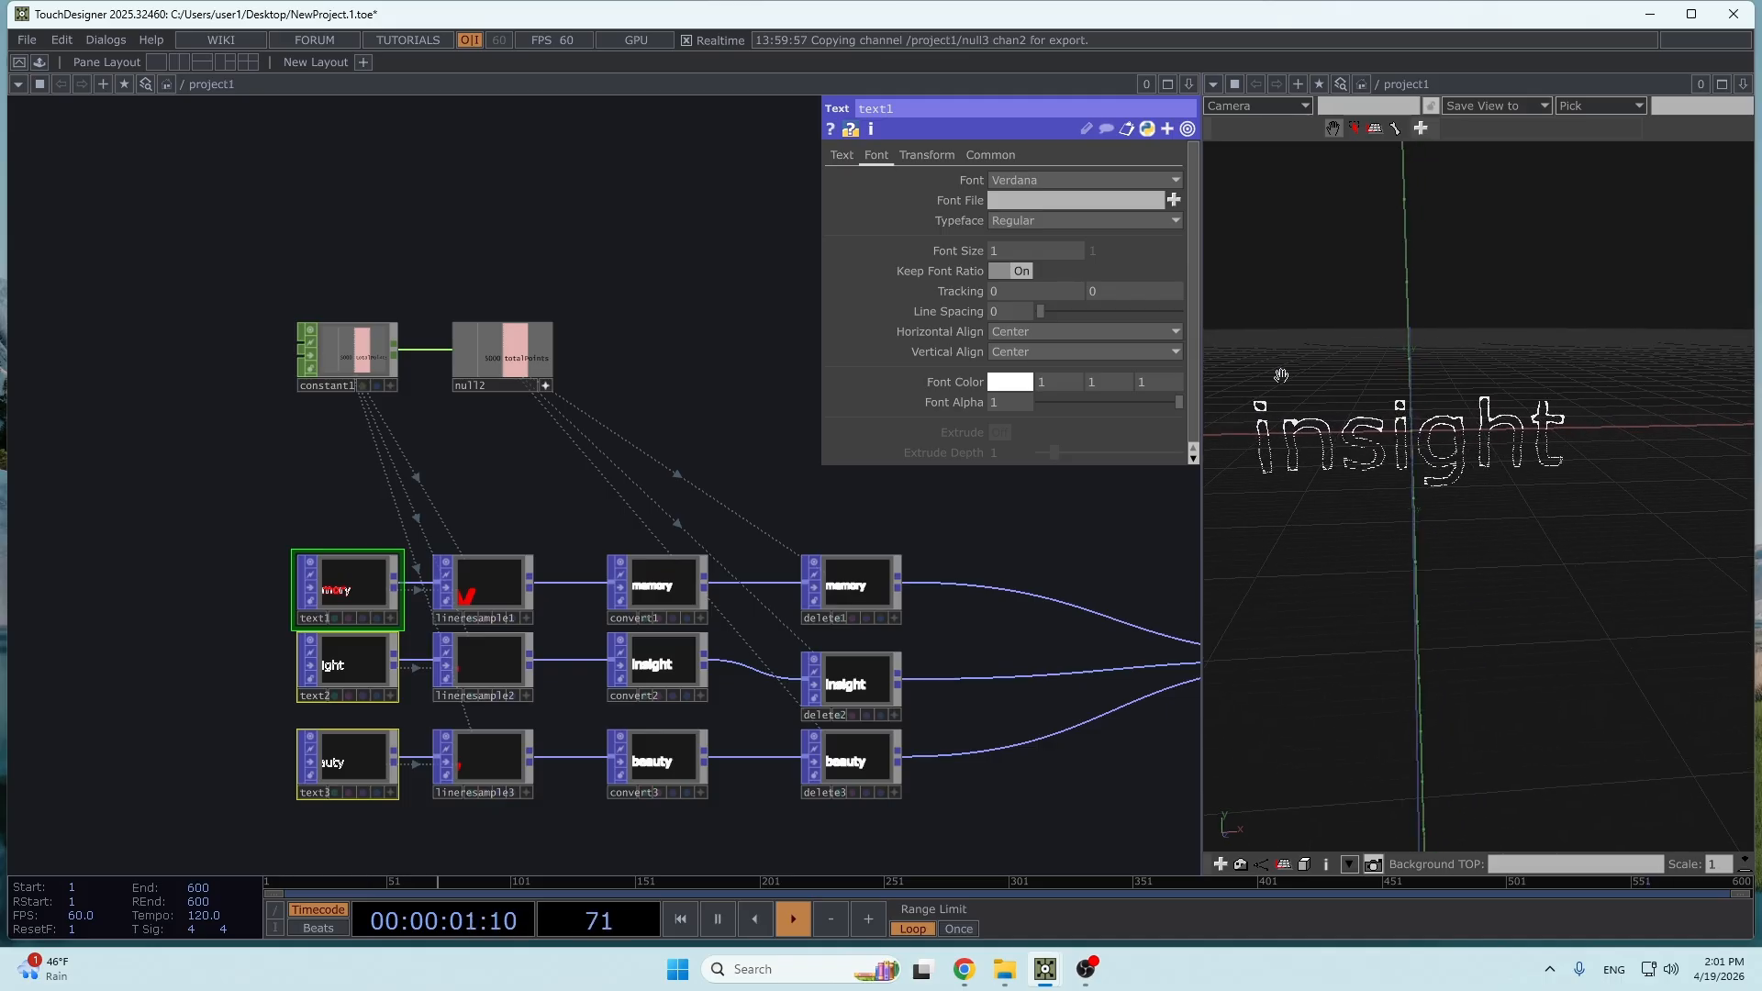
- Add a Geometry COMP connected to null1's output
{"action": "left_click_drag", "start_coordinate": [1043, 649], "coordinate": [921, 531]}
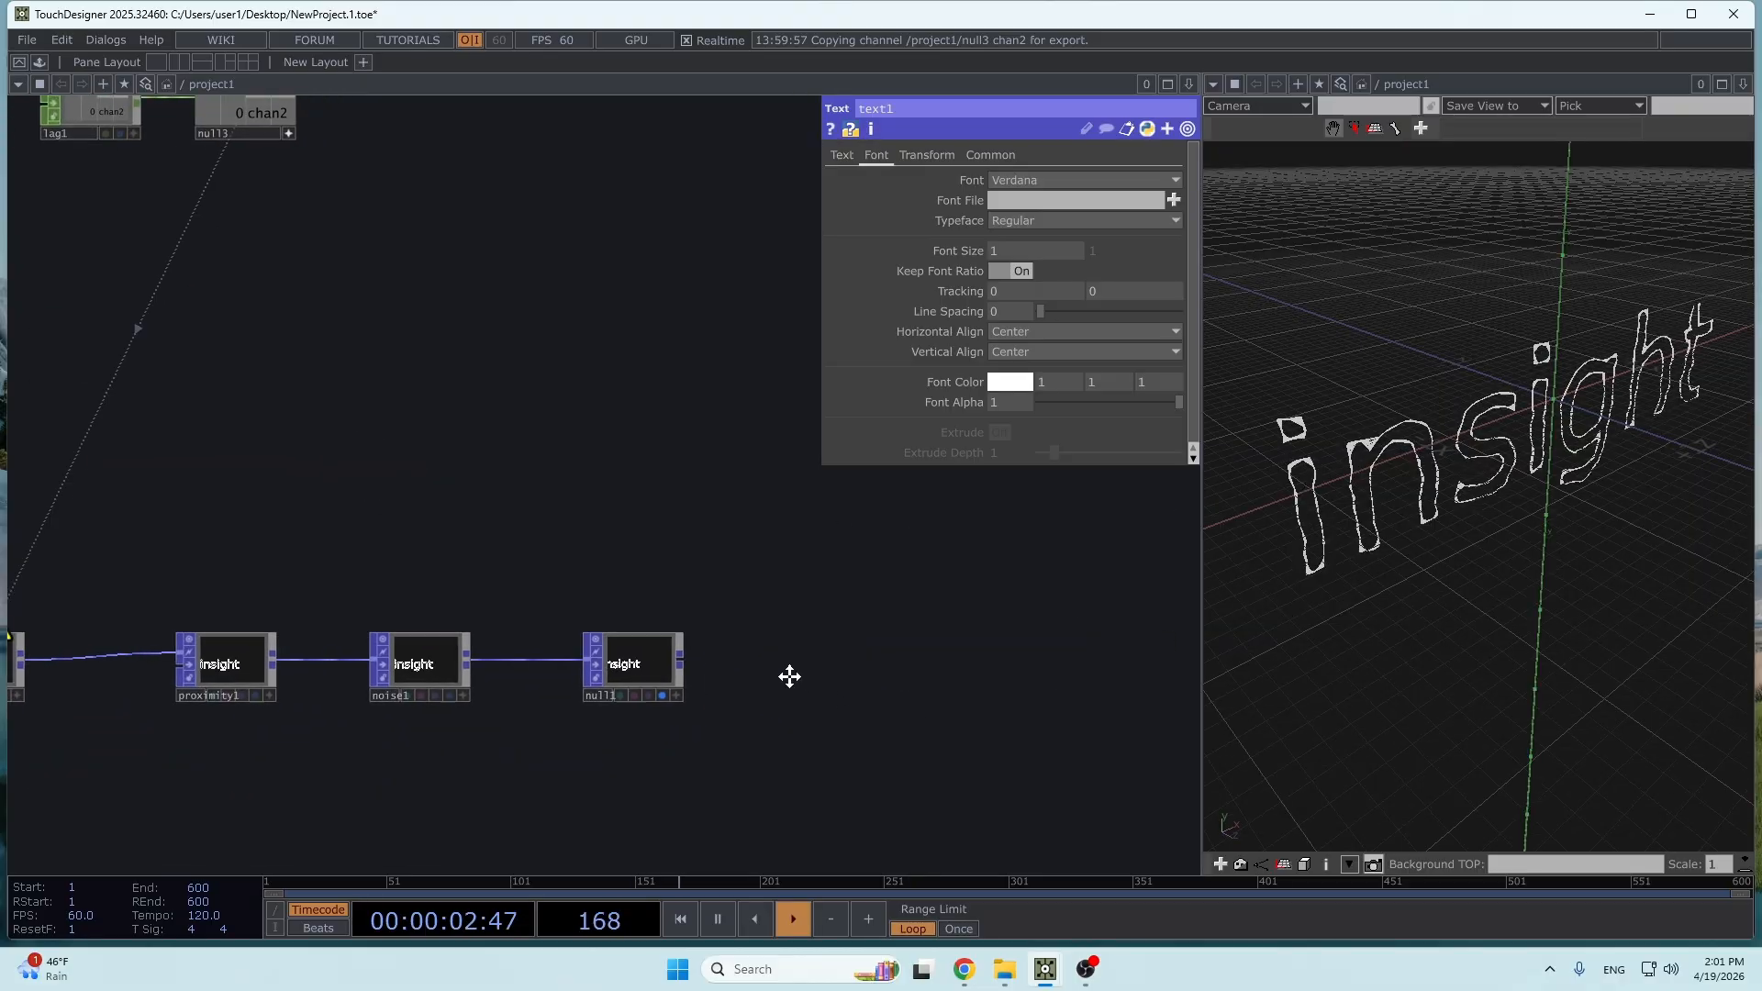
{"action": "left_click_drag", "start_coordinate": [789, 676], "coordinate": [702, 656]}
{"action": "scroll", "coordinate": [597, 647], "scroll_direction": "down", "scroll_amount": 3}
{"action": "right_click", "coordinate": [606, 643]}
{"action": "left_click", "coordinate": [301, 409]}
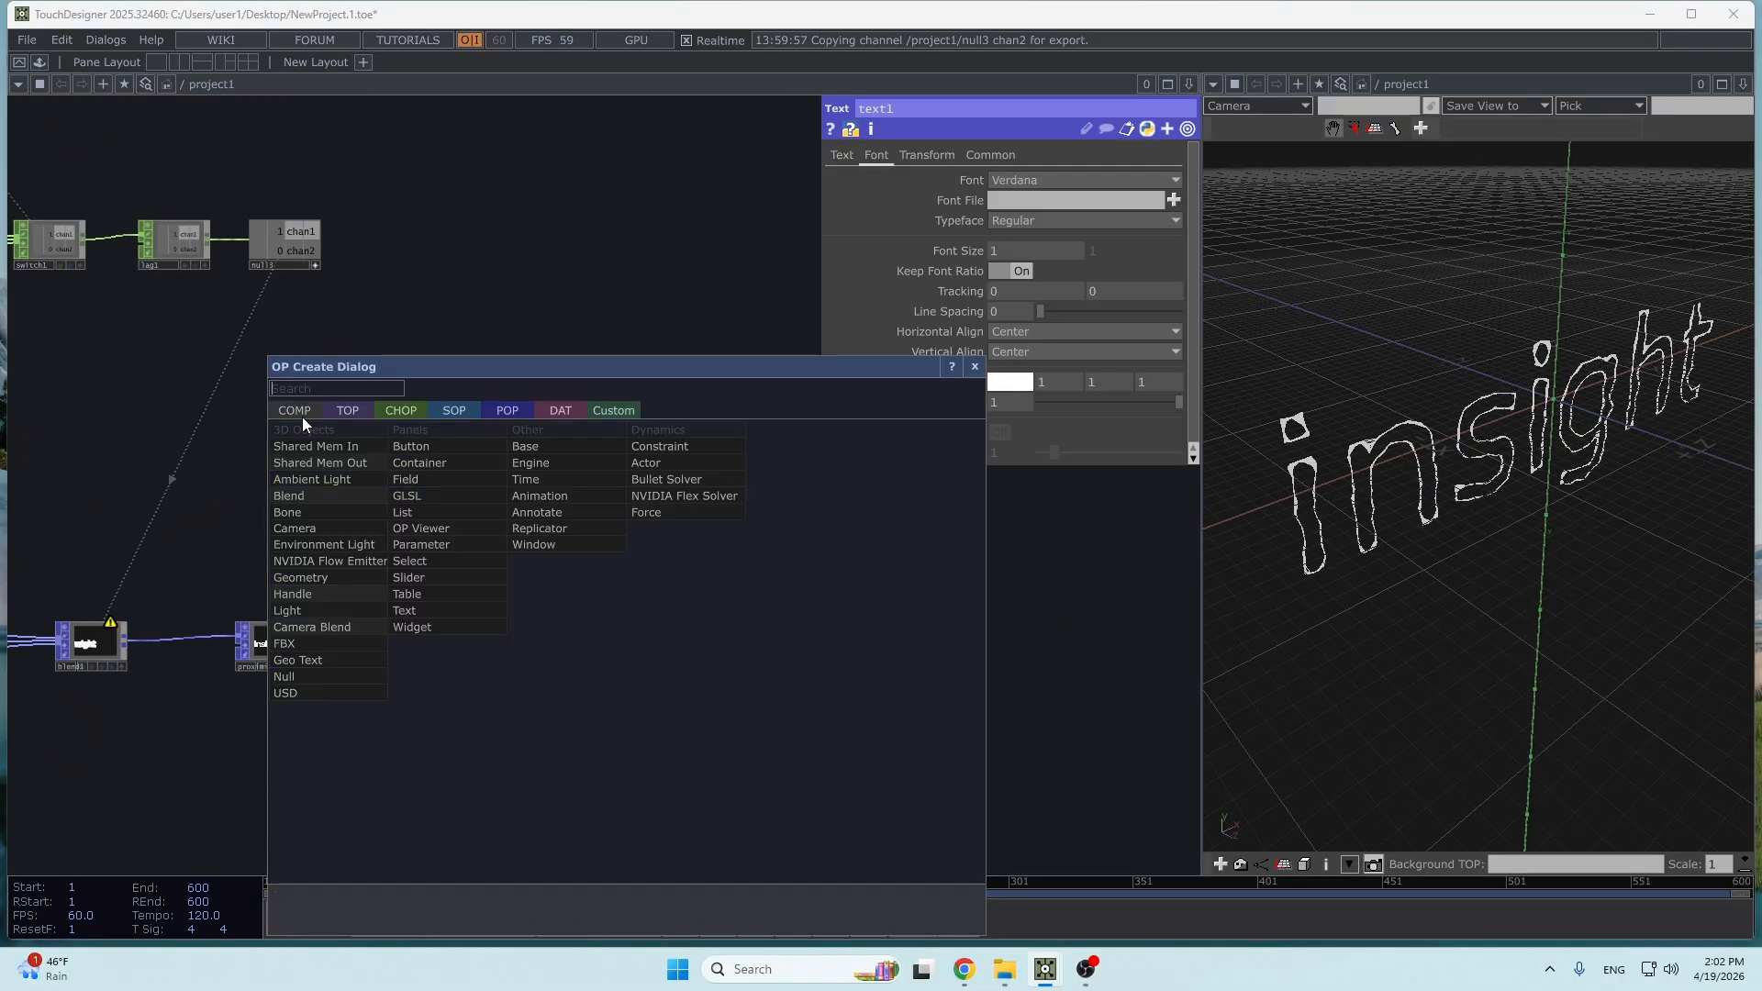
{"action": "left_click", "coordinate": [318, 587]}
{"action": "left_click", "coordinate": [679, 599]}
{"action": "scroll", "coordinate": [441, 562], "scroll_direction": "up", "scroll_amount": 2}
{"action": "left_click_drag", "start_coordinate": [441, 563], "coordinate": [550, 562]}
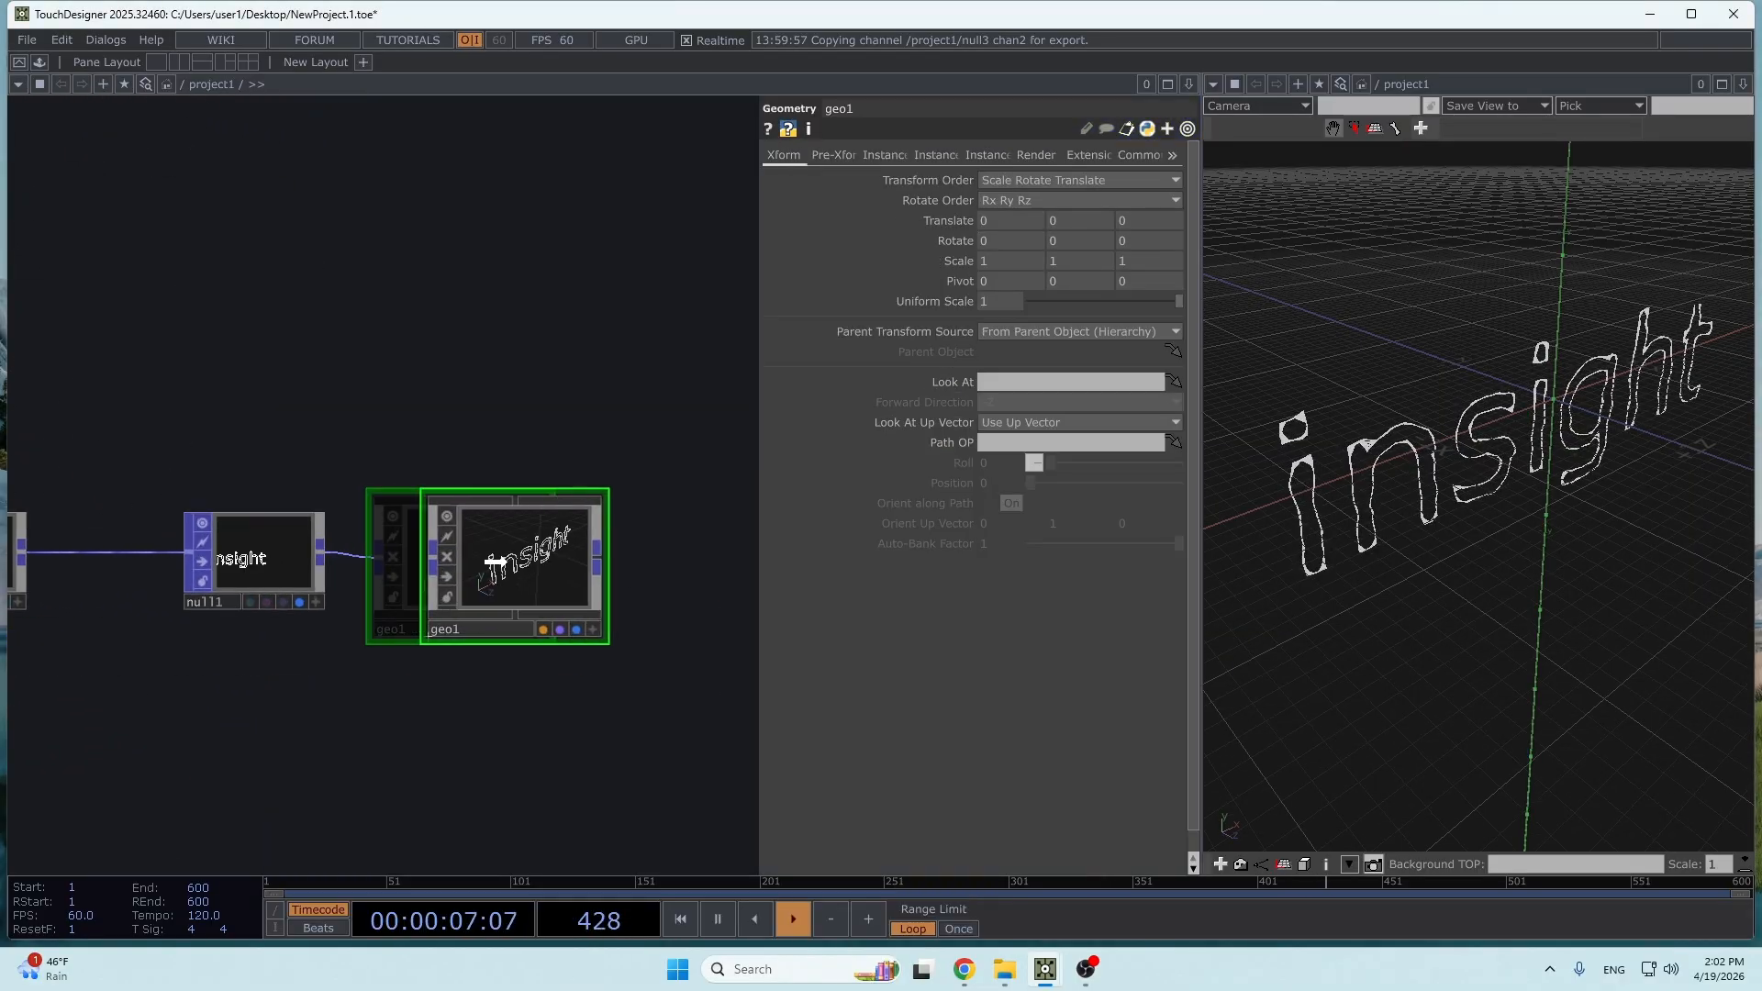
{"action": "left_click_drag", "start_coordinate": [499, 666], "coordinate": [499, 574]}
- Add a Camera COMP above geo1
{"action": "double_click", "coordinate": [450, 629]}
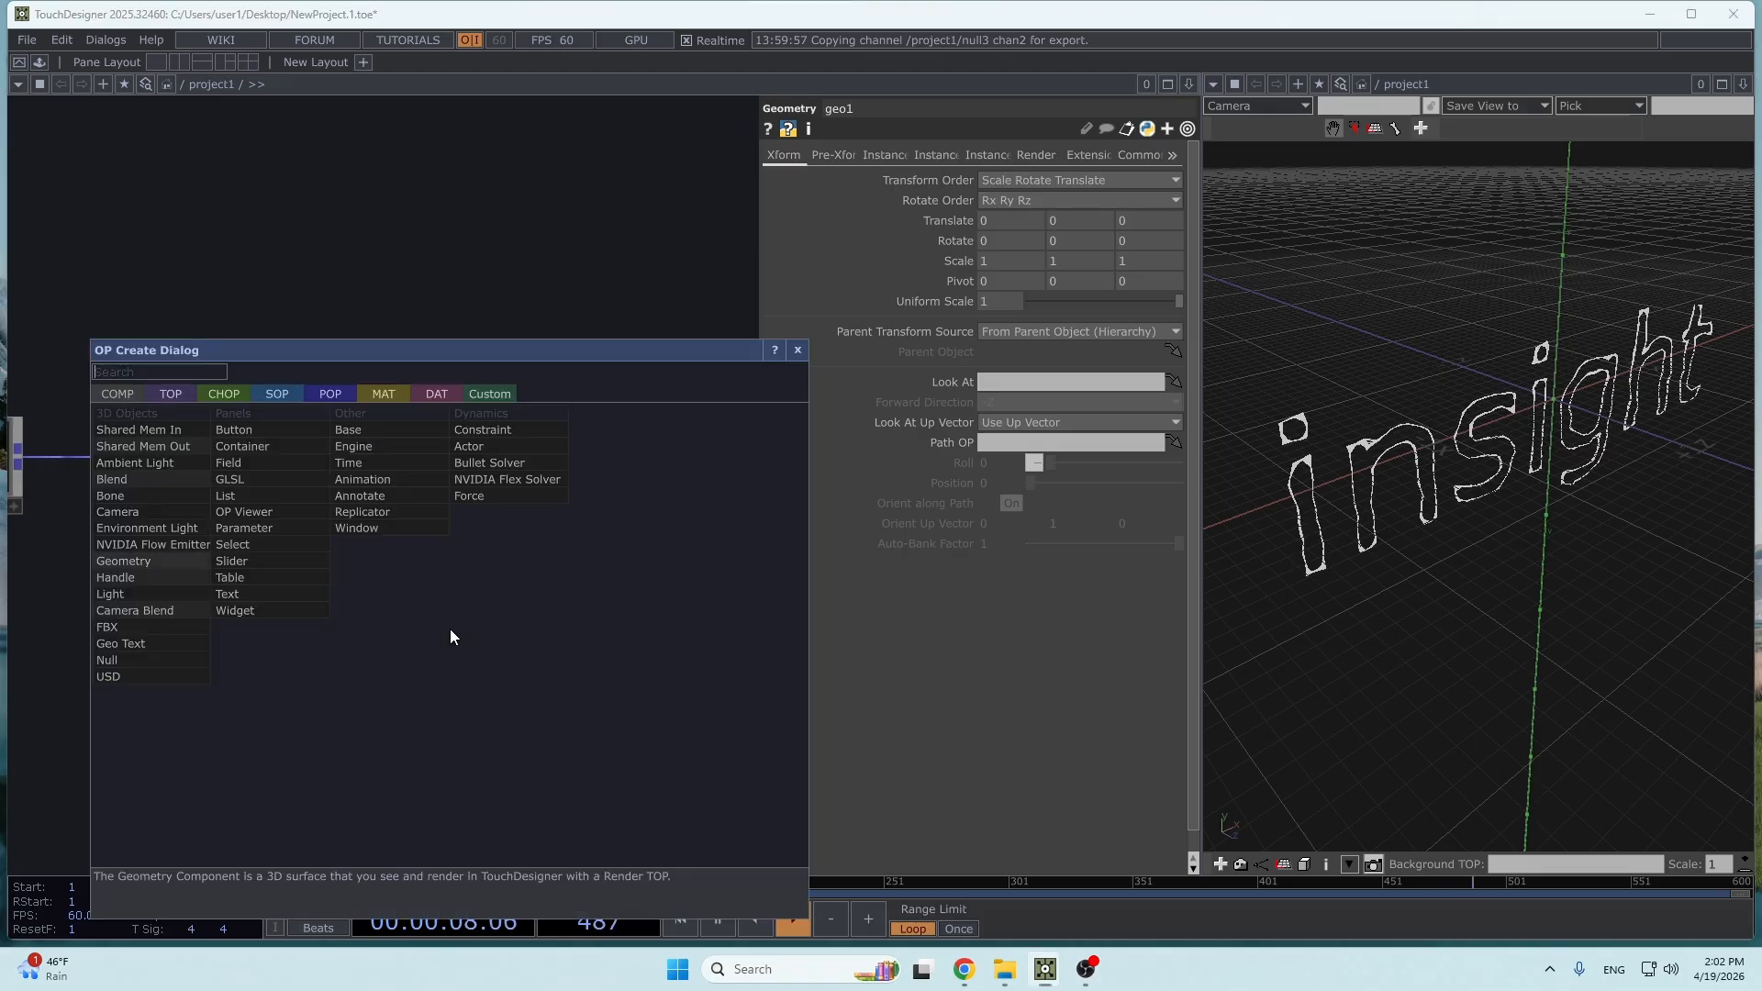
{"action": "left_click", "coordinate": [147, 529]}
{"action": "left_click", "coordinate": [538, 277]}
- Add a Line MAT below geo1
{"action": "left_click_drag", "start_coordinate": [565, 650], "coordinate": [477, 662]}
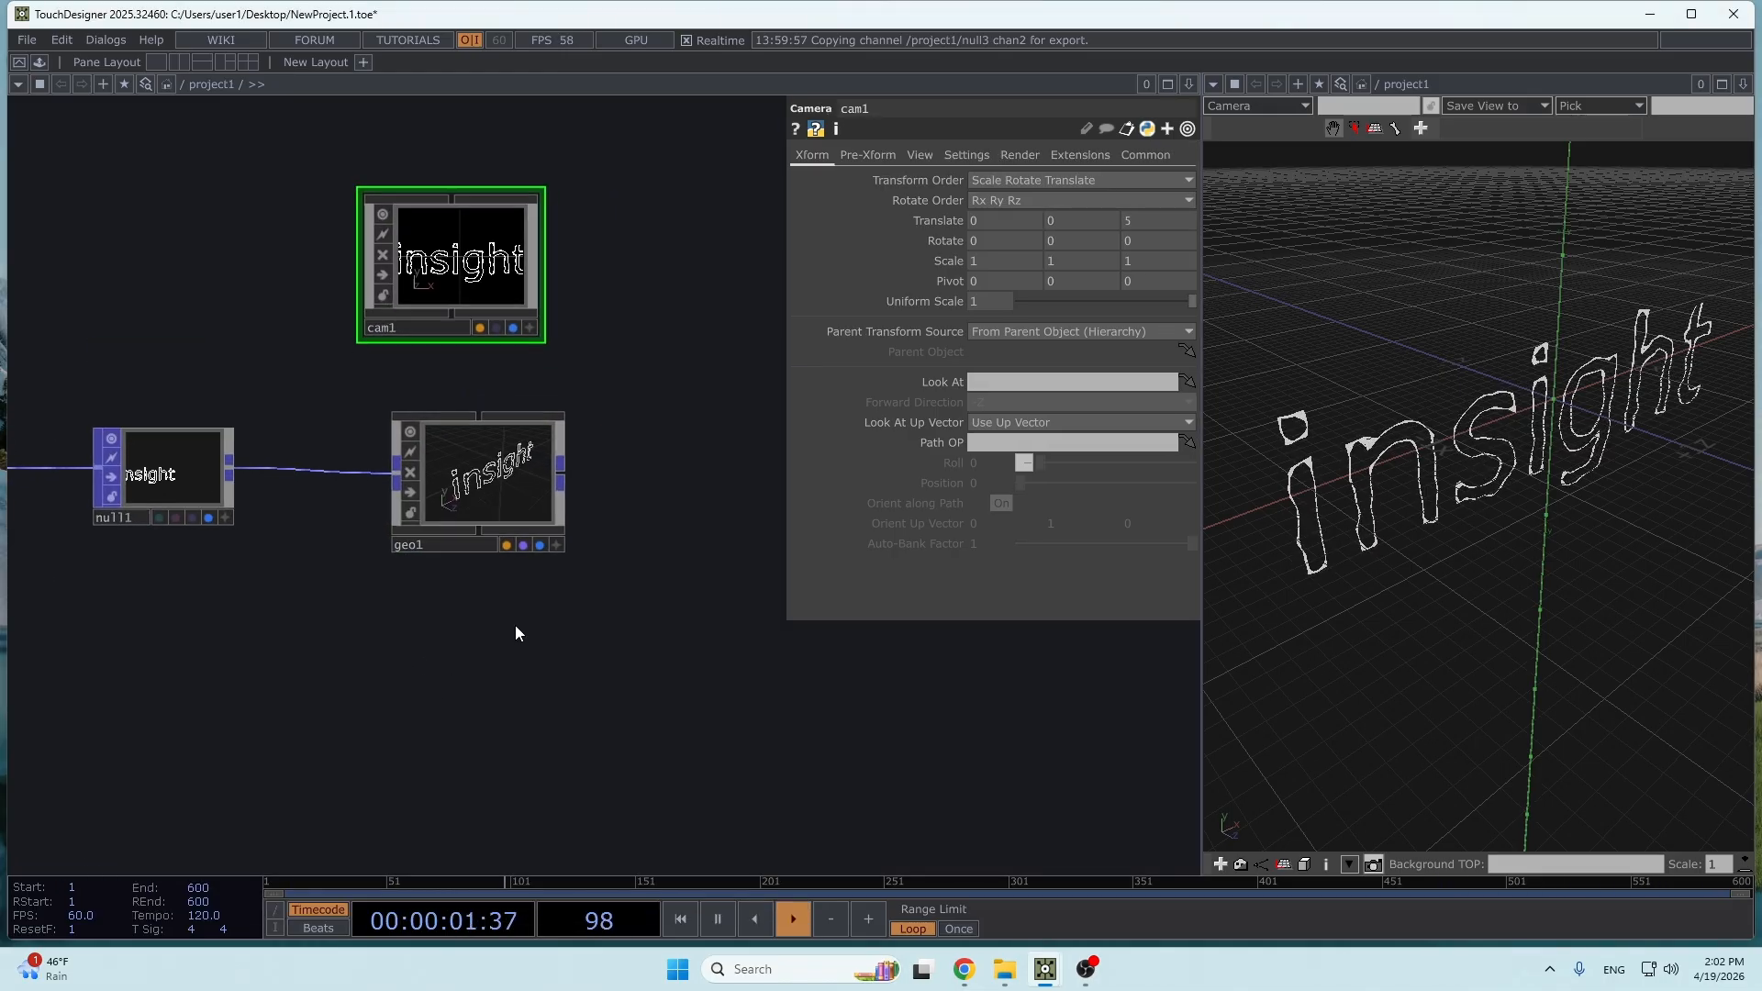
{"action": "double_click", "coordinate": [613, 598]}
{"action": "left_click", "coordinate": [507, 373]}
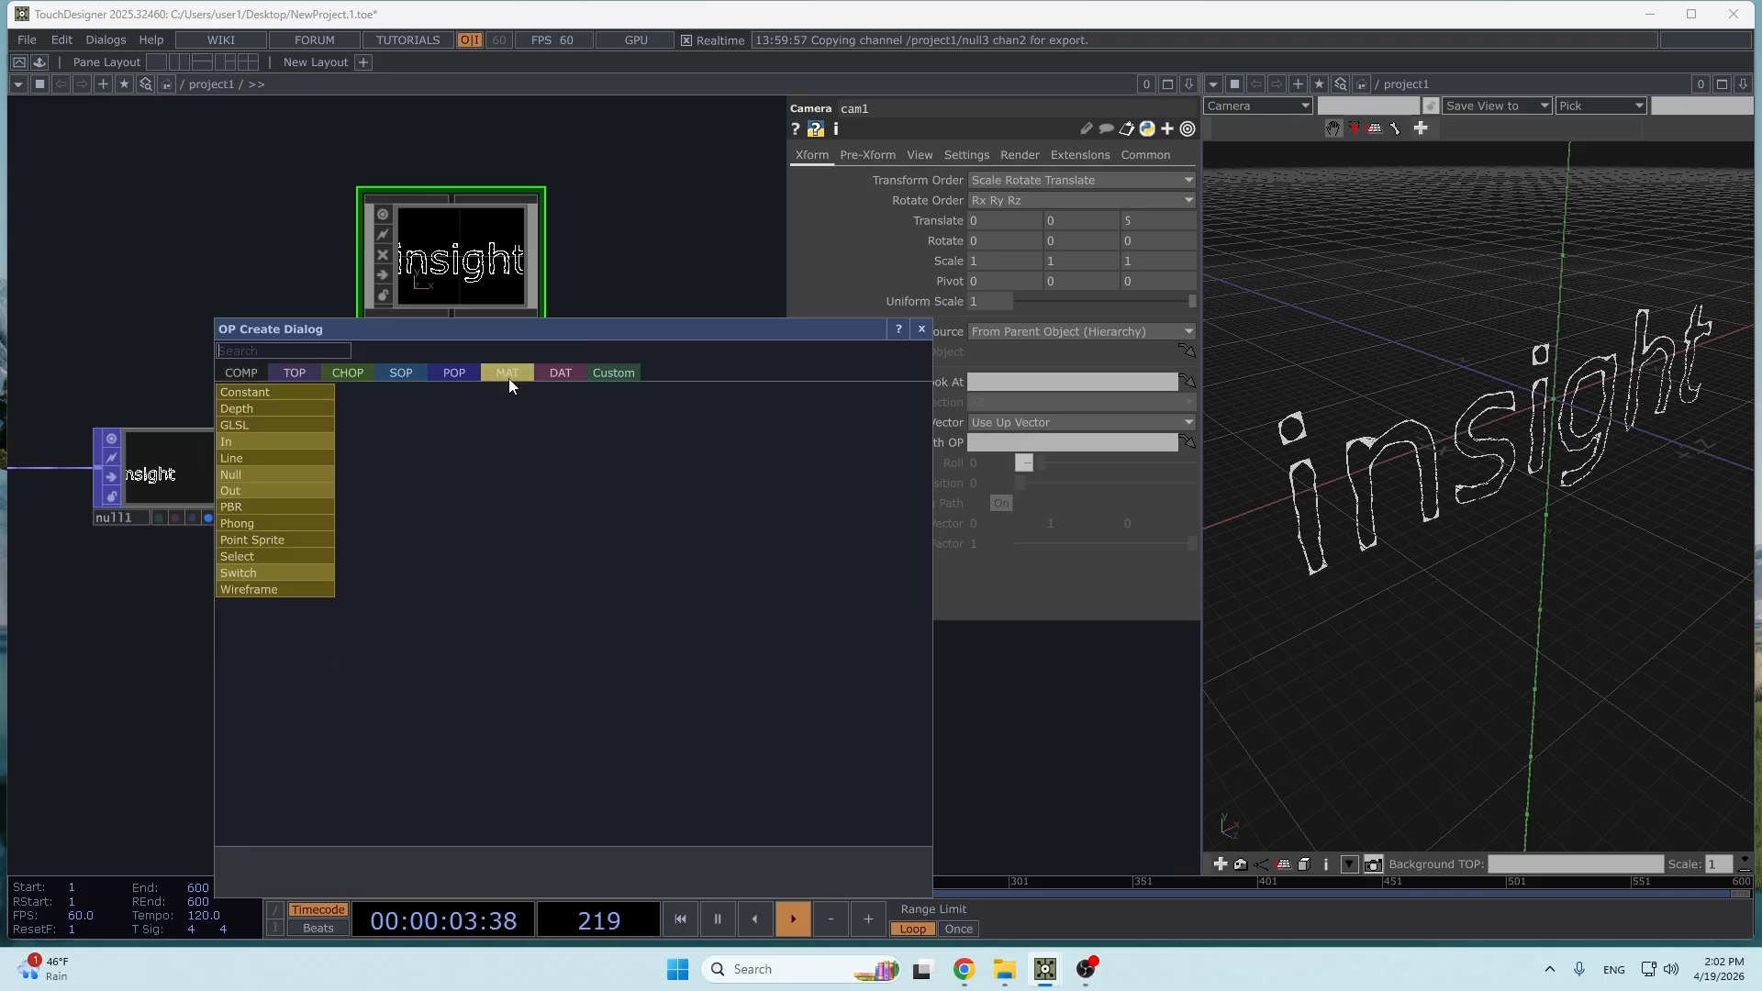
{"action": "left_click", "coordinate": [283, 459]}
{"action": "left_click", "coordinate": [468, 646]}
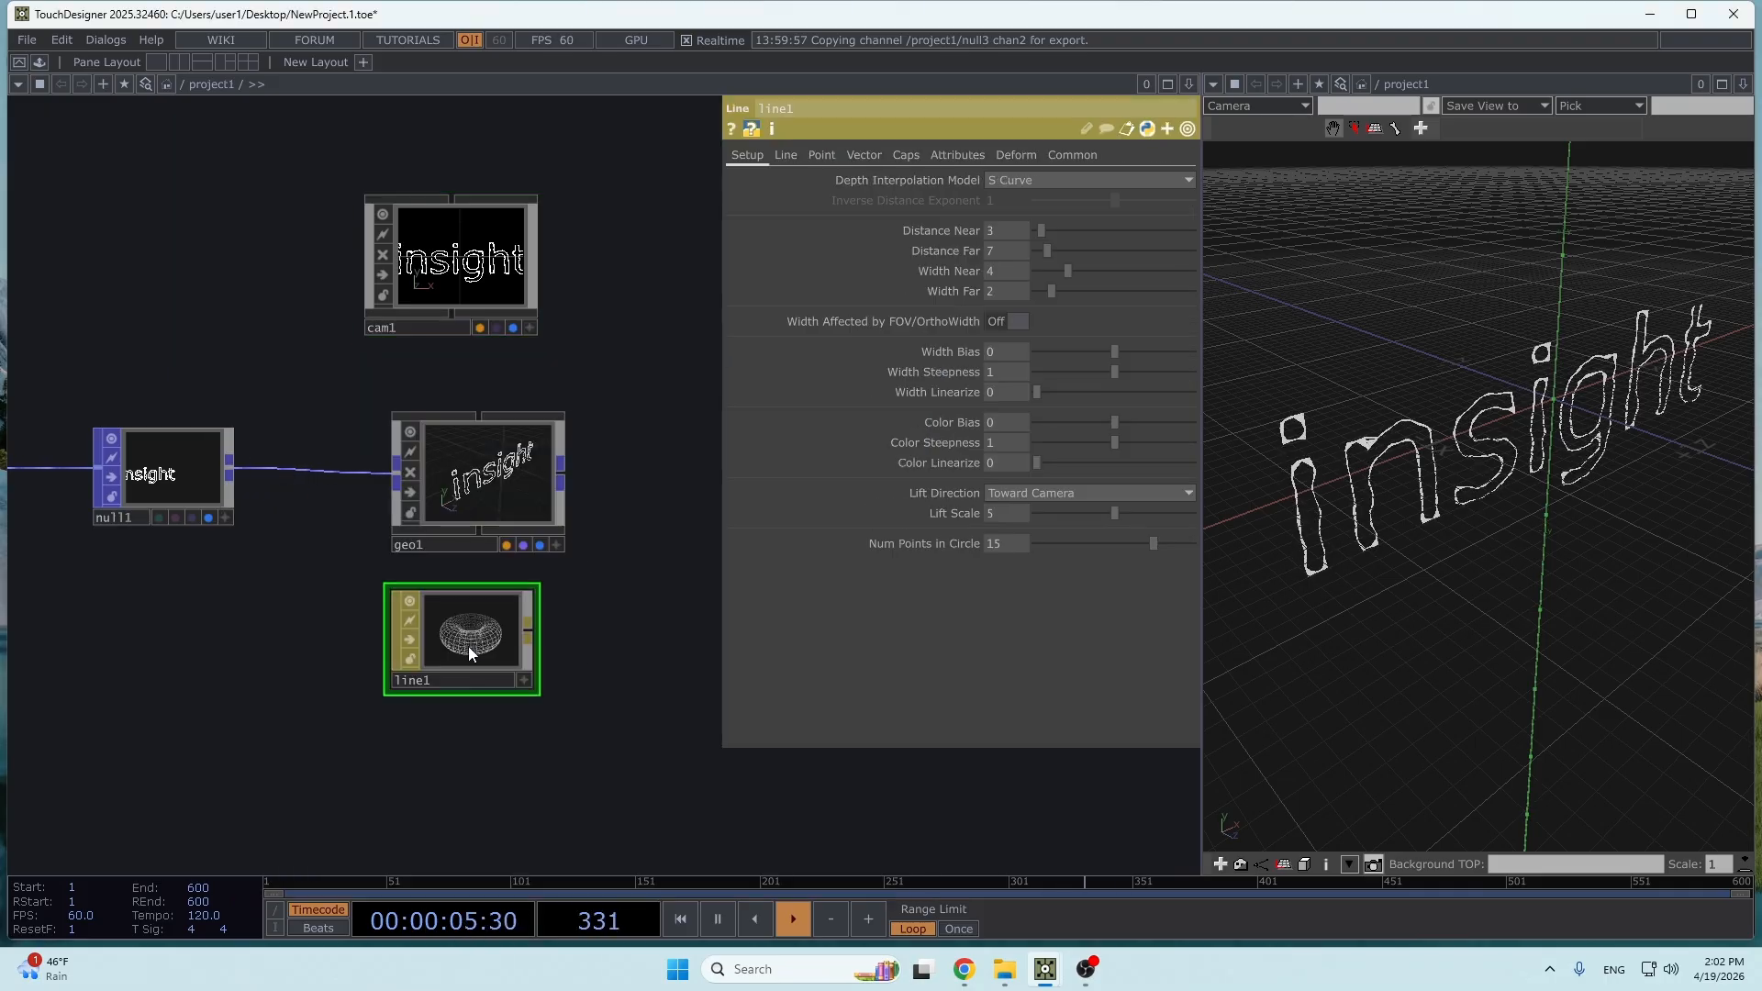
- Assign the line1 material to geo1
{"action": "left_click_drag", "start_coordinate": [603, 615], "coordinate": [437, 473]}
{"action": "left_click", "coordinate": [437, 466]}
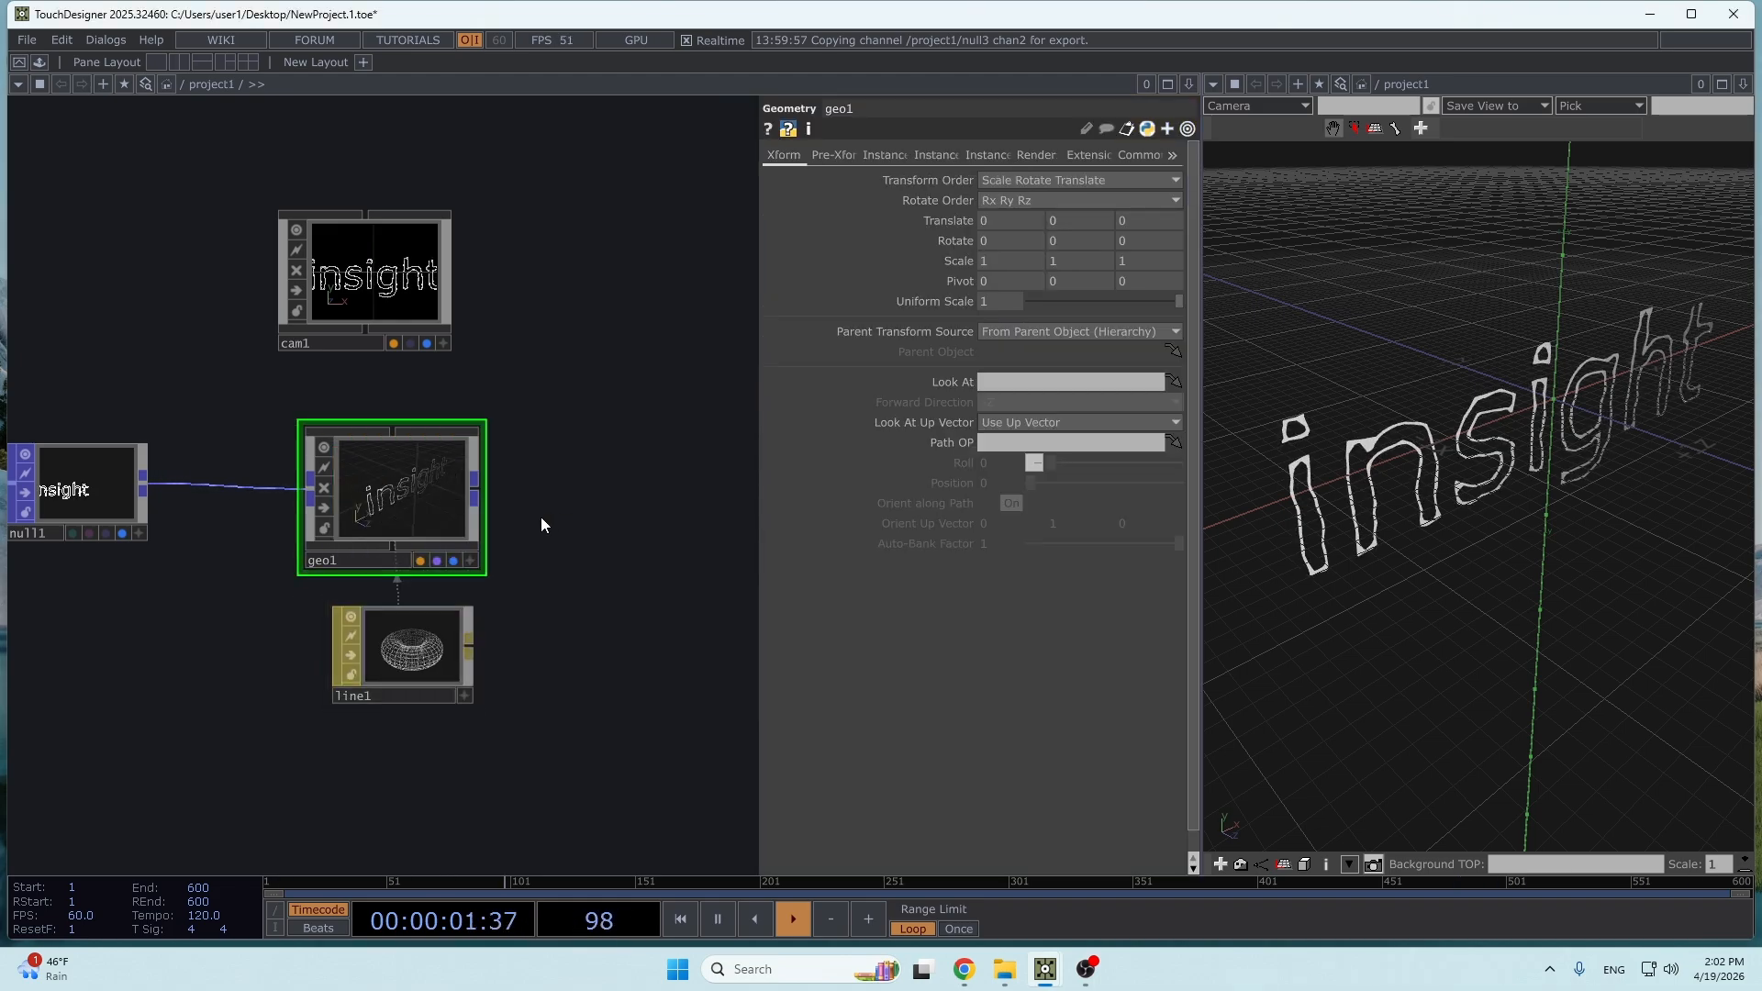
- Switch the second pane from the geometry view to a TOP Viewer
{"action": "left_click_drag", "start_coordinate": [1405, 520], "coordinate": [1354, 513]}
{"action": "left_click", "coordinate": [1213, 86]}
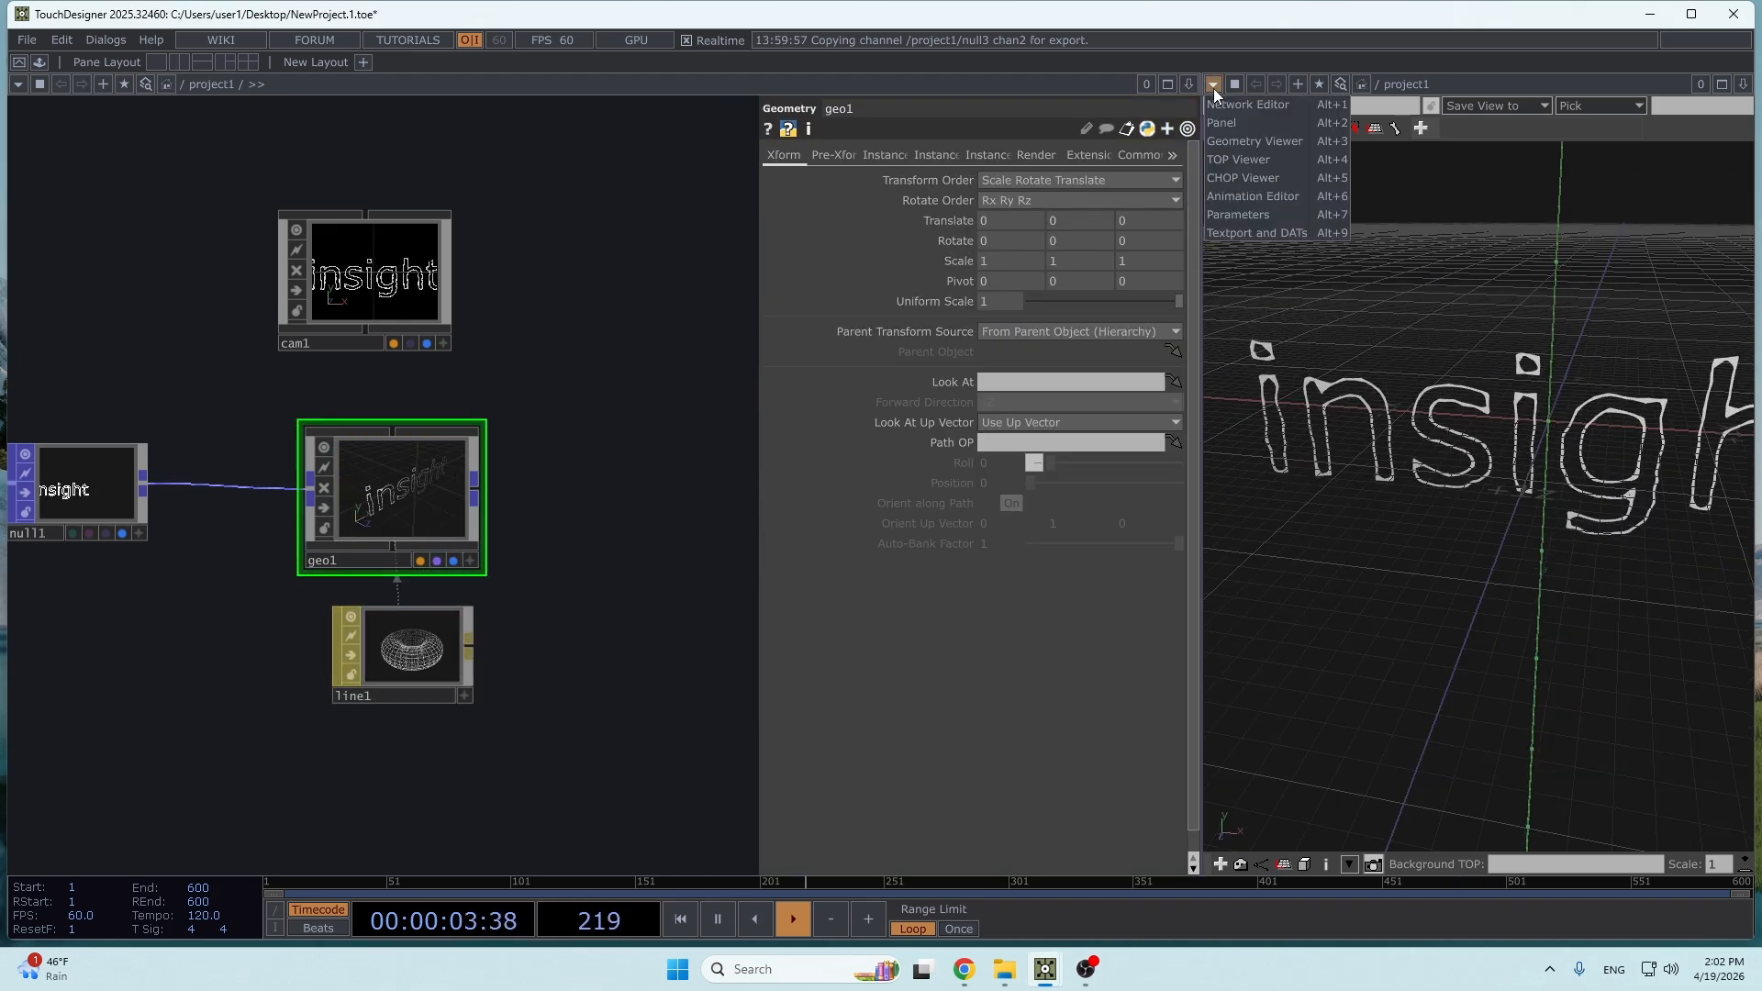
{"action": "left_click", "coordinate": [1255, 165]}
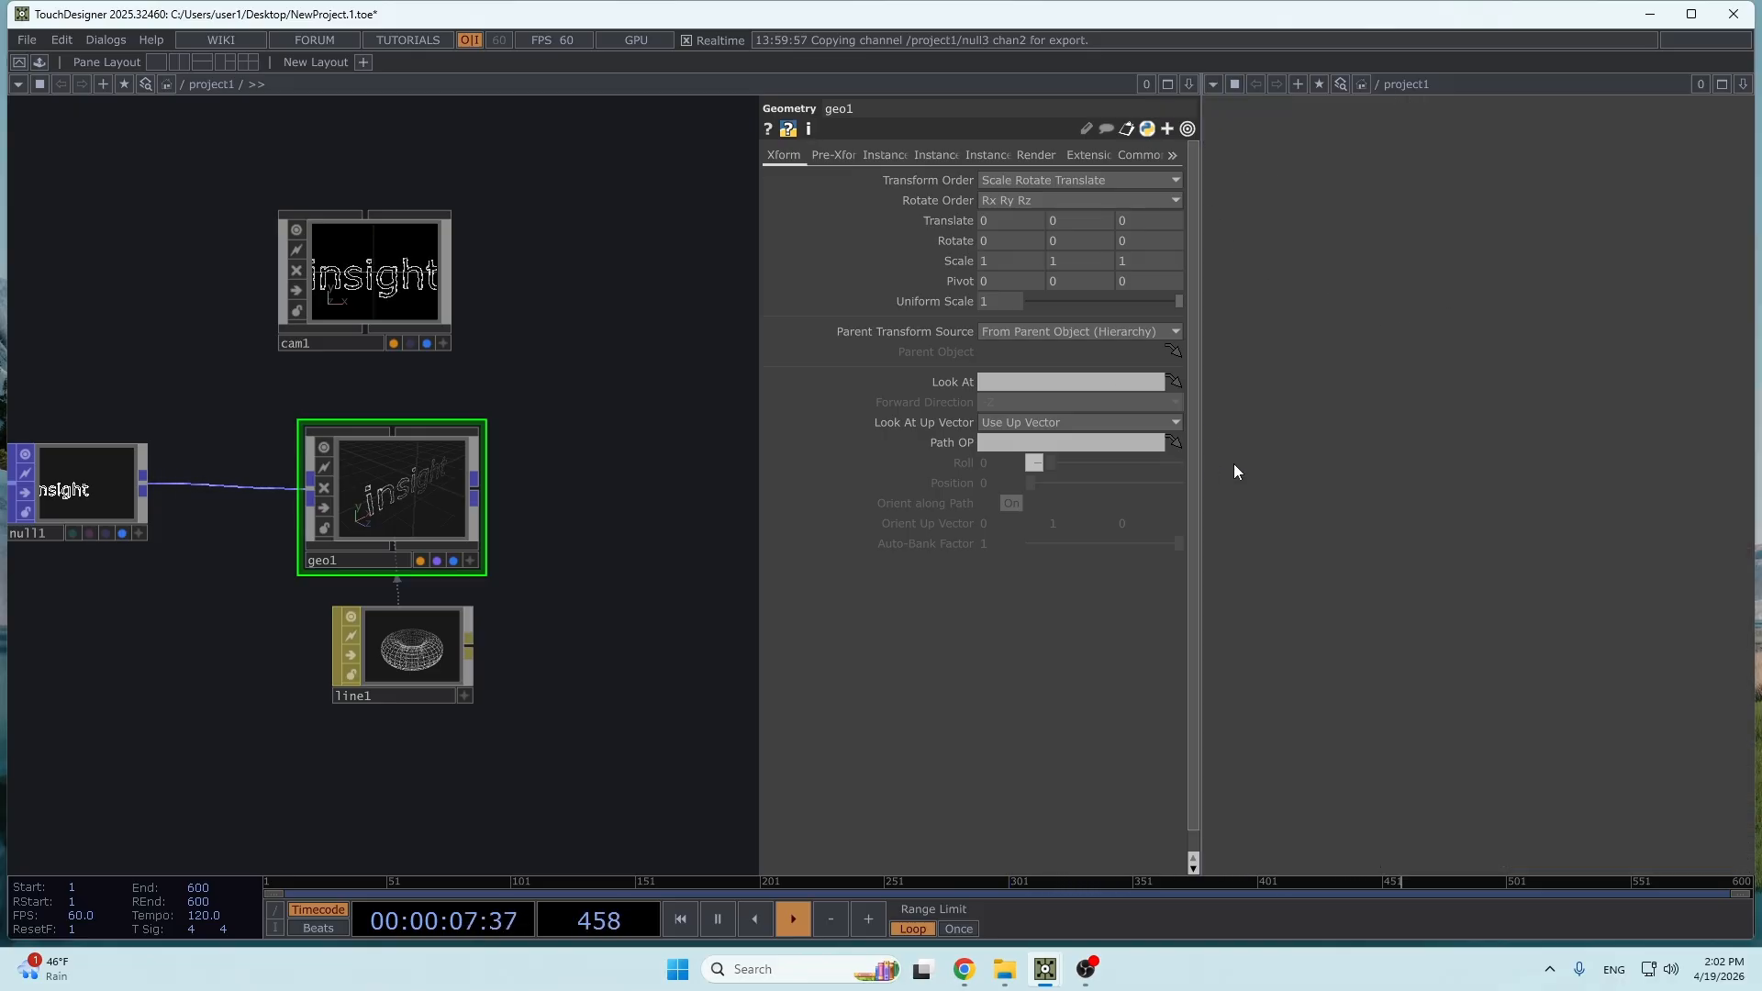
- Add a Render TOP beside geo1 to render the scene through cam1
{"action": "left_click_drag", "start_coordinate": [645, 744], "coordinate": [614, 756]}
{"action": "key", "text": "p"}
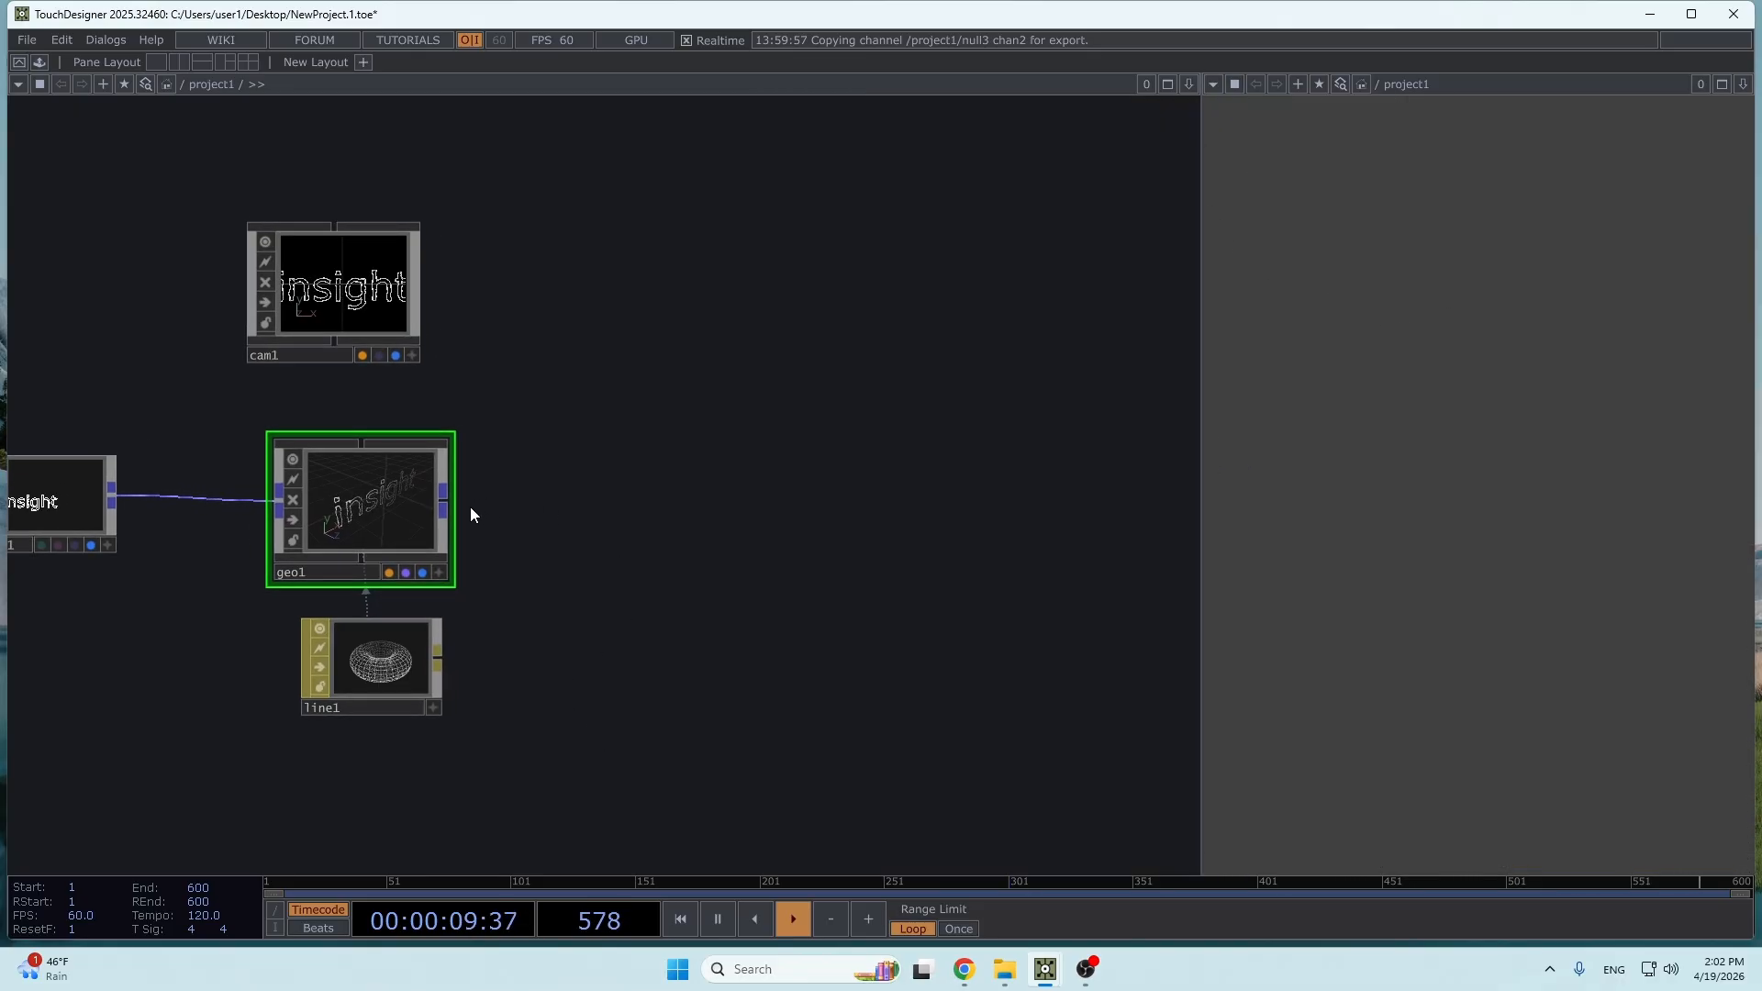
{"action": "key", "text": "Tab"}
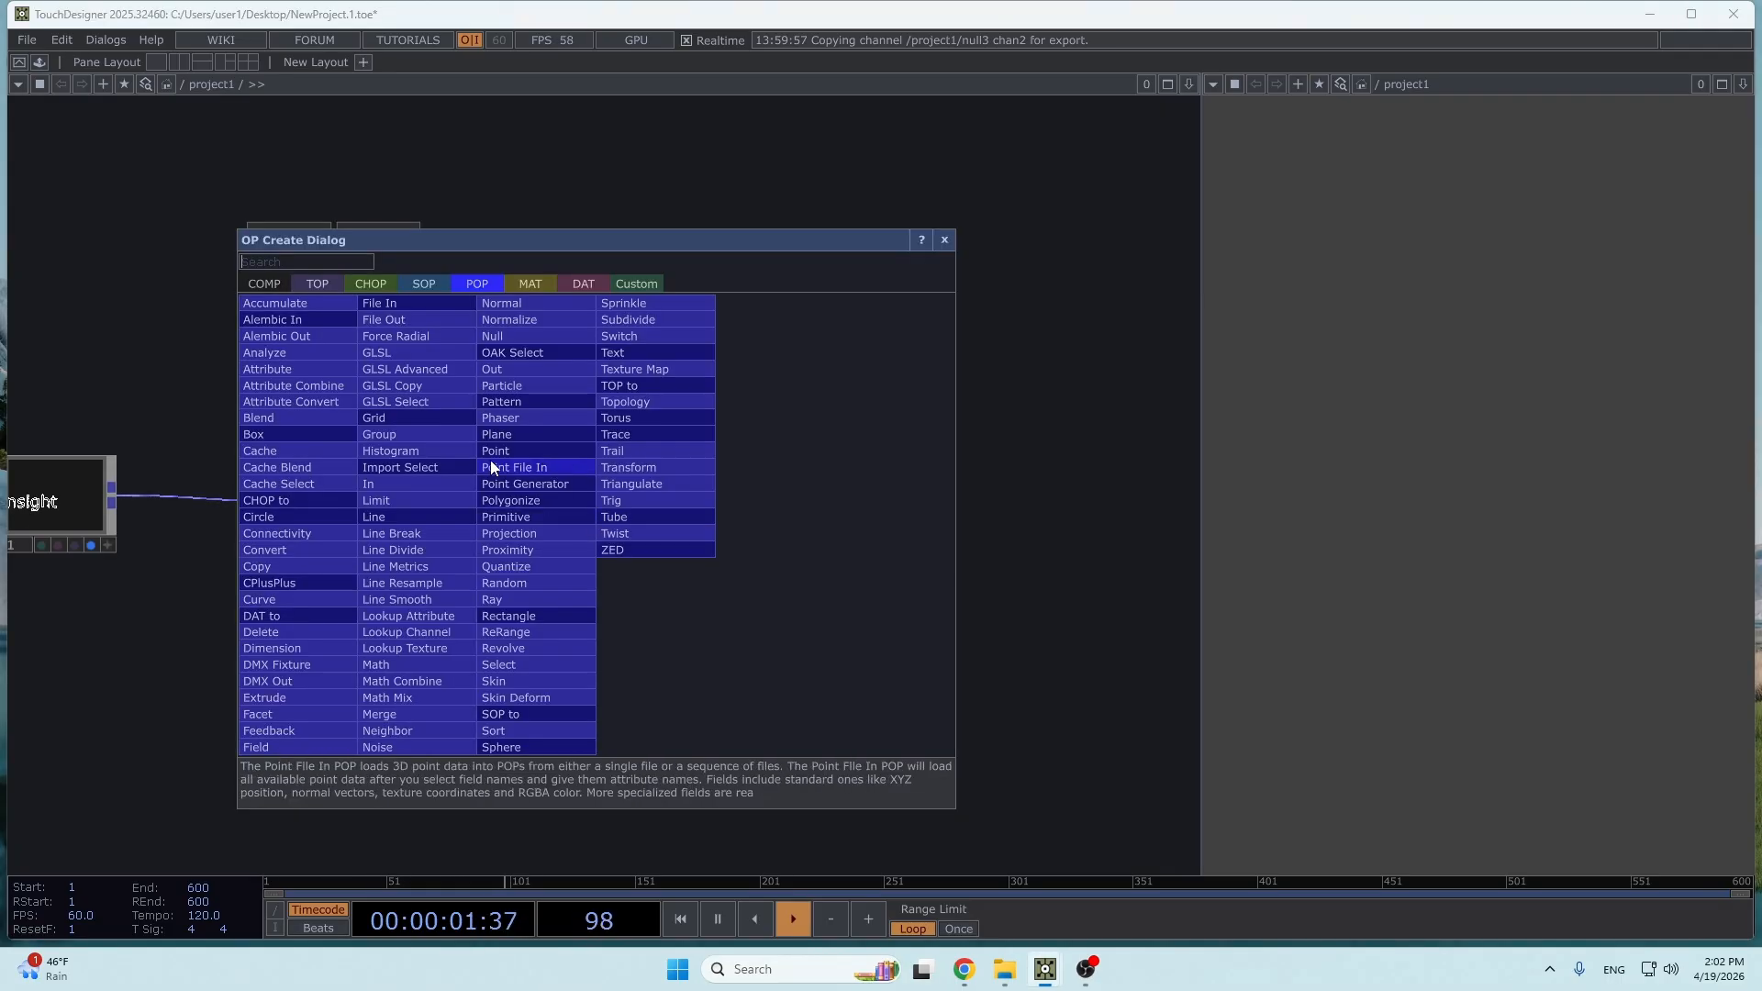
{"action": "left_click", "coordinate": [317, 283]}
{"action": "type", "text": "re"}
{"action": "left_click", "coordinate": [653, 532]}
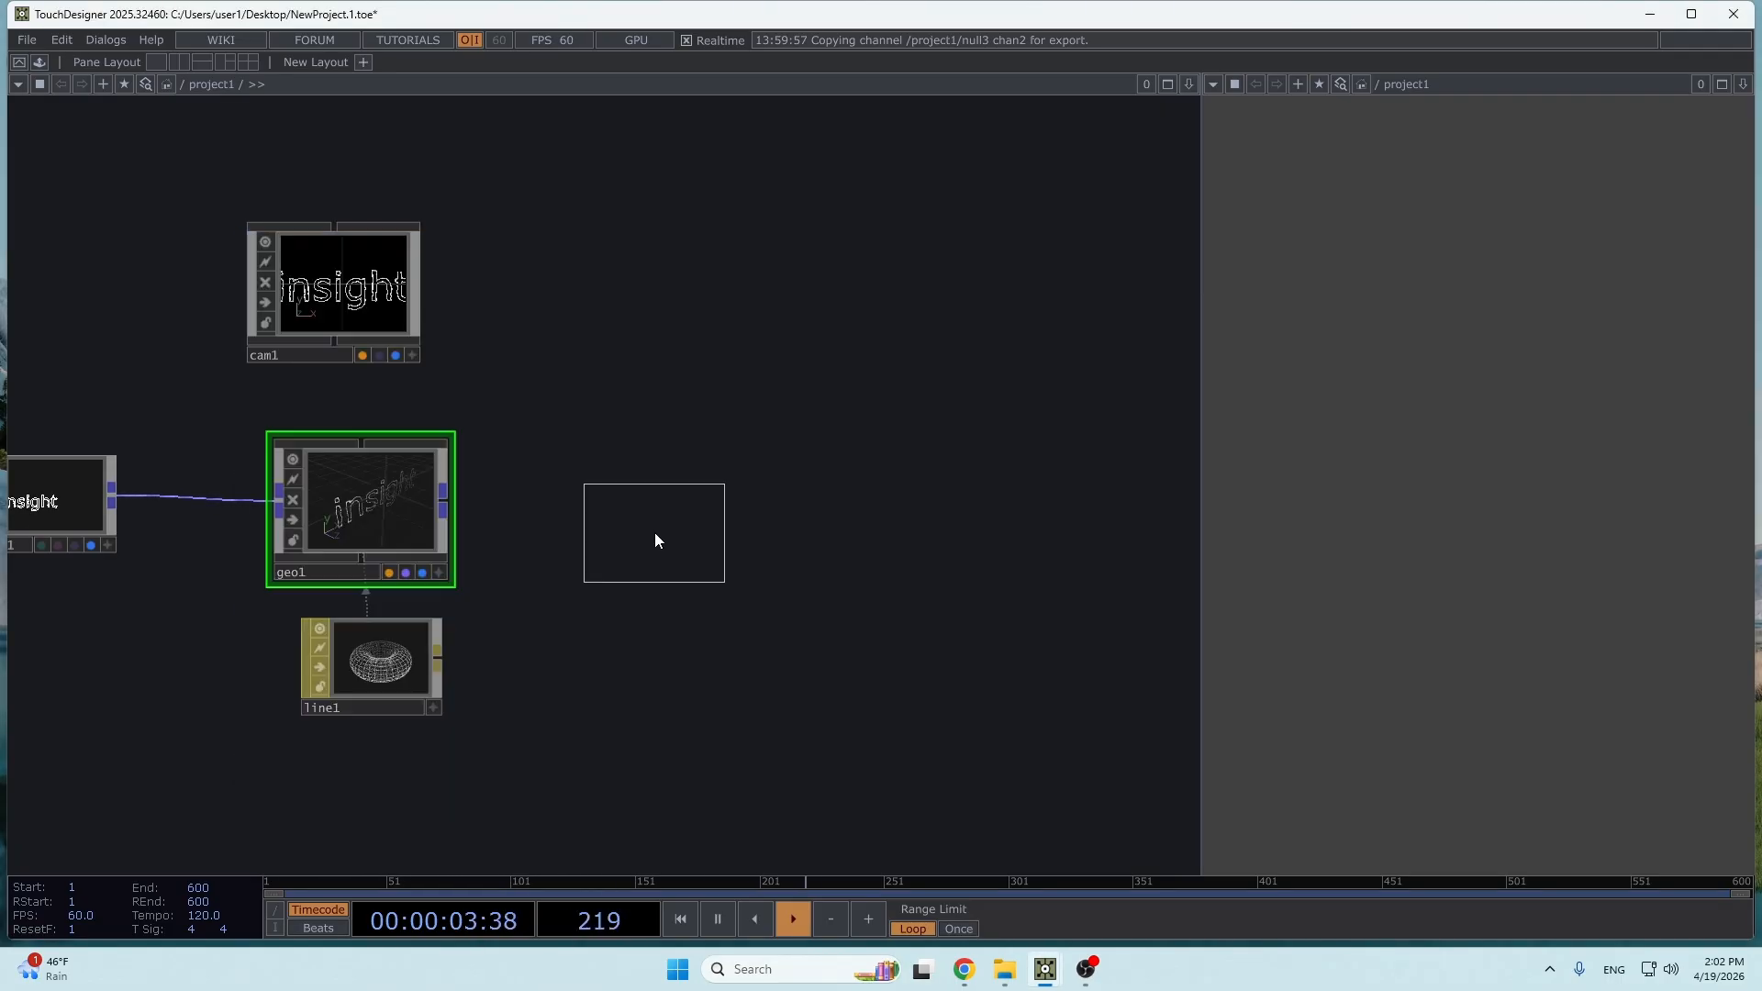
{"action": "left_click", "coordinate": [630, 520]}
{"action": "scroll", "coordinate": [689, 565], "scroll_direction": "up", "scroll_amount": 3}
{"action": "scroll", "coordinate": [690, 569], "scroll_direction": "down", "scroll_amount": 2}
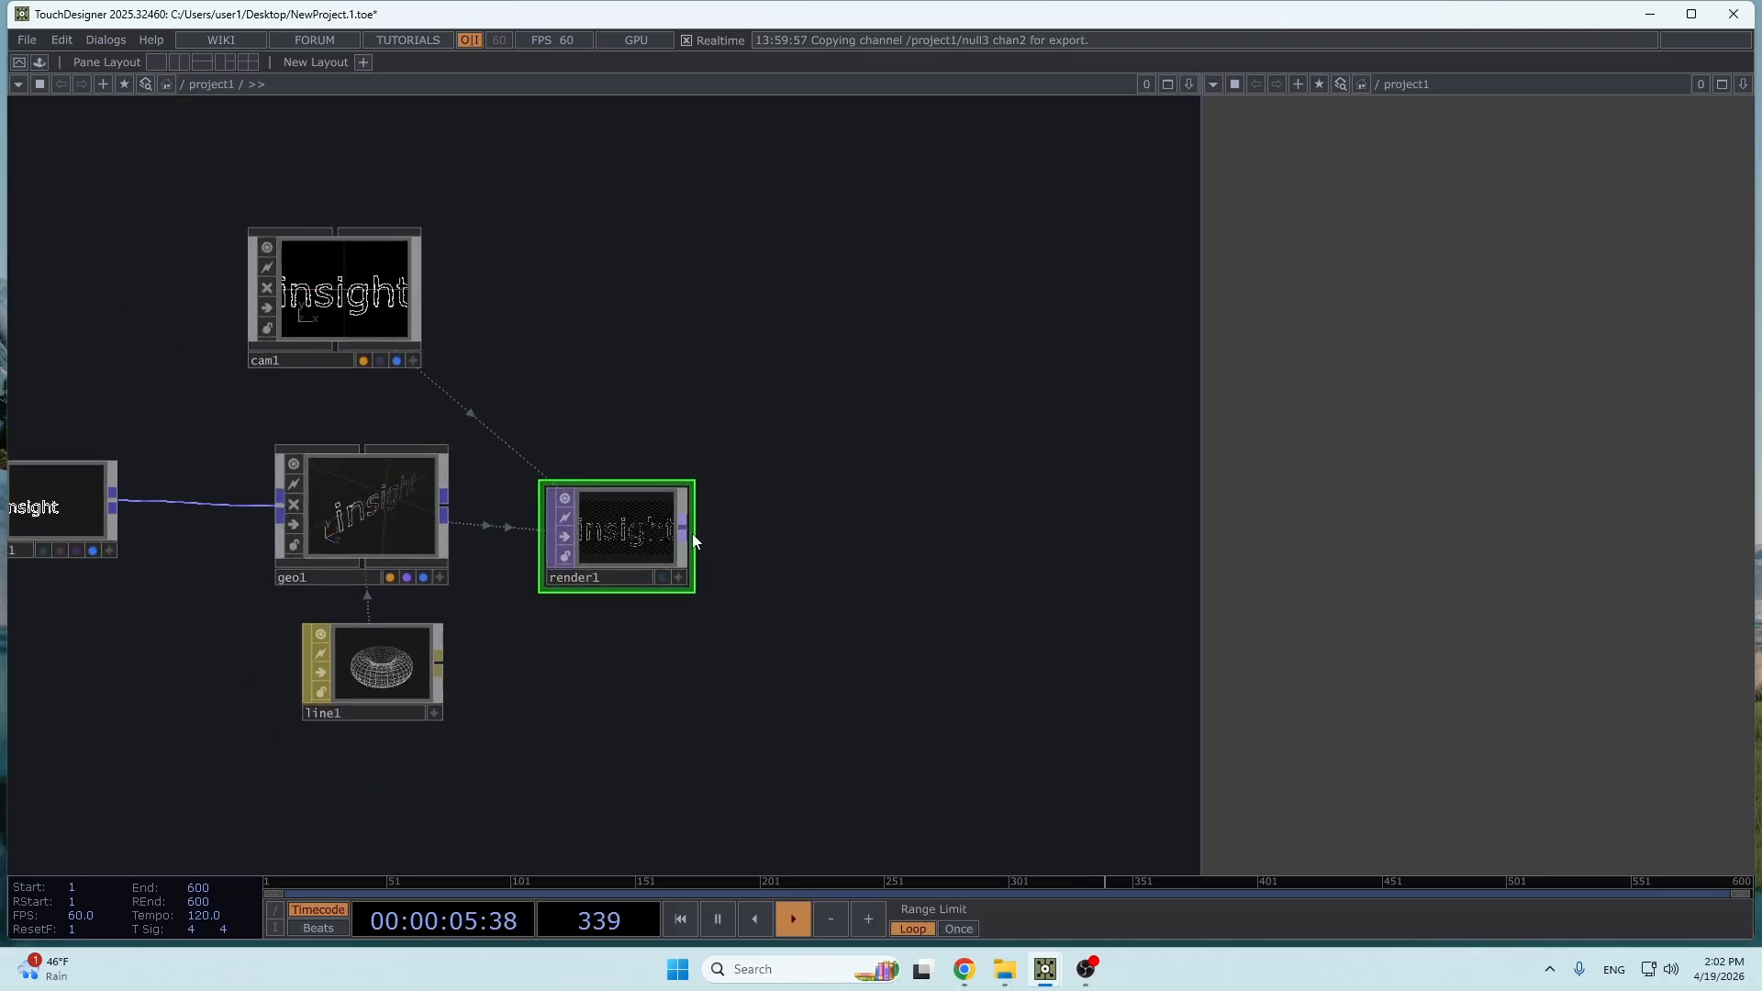
- Add a Null TOP after render1, line it up with render1 and turn on its display flag
{"action": "right_click", "coordinate": [692, 532]}
{"action": "left_click", "coordinate": [873, 448]}
{"action": "left_click", "coordinate": [974, 572]}
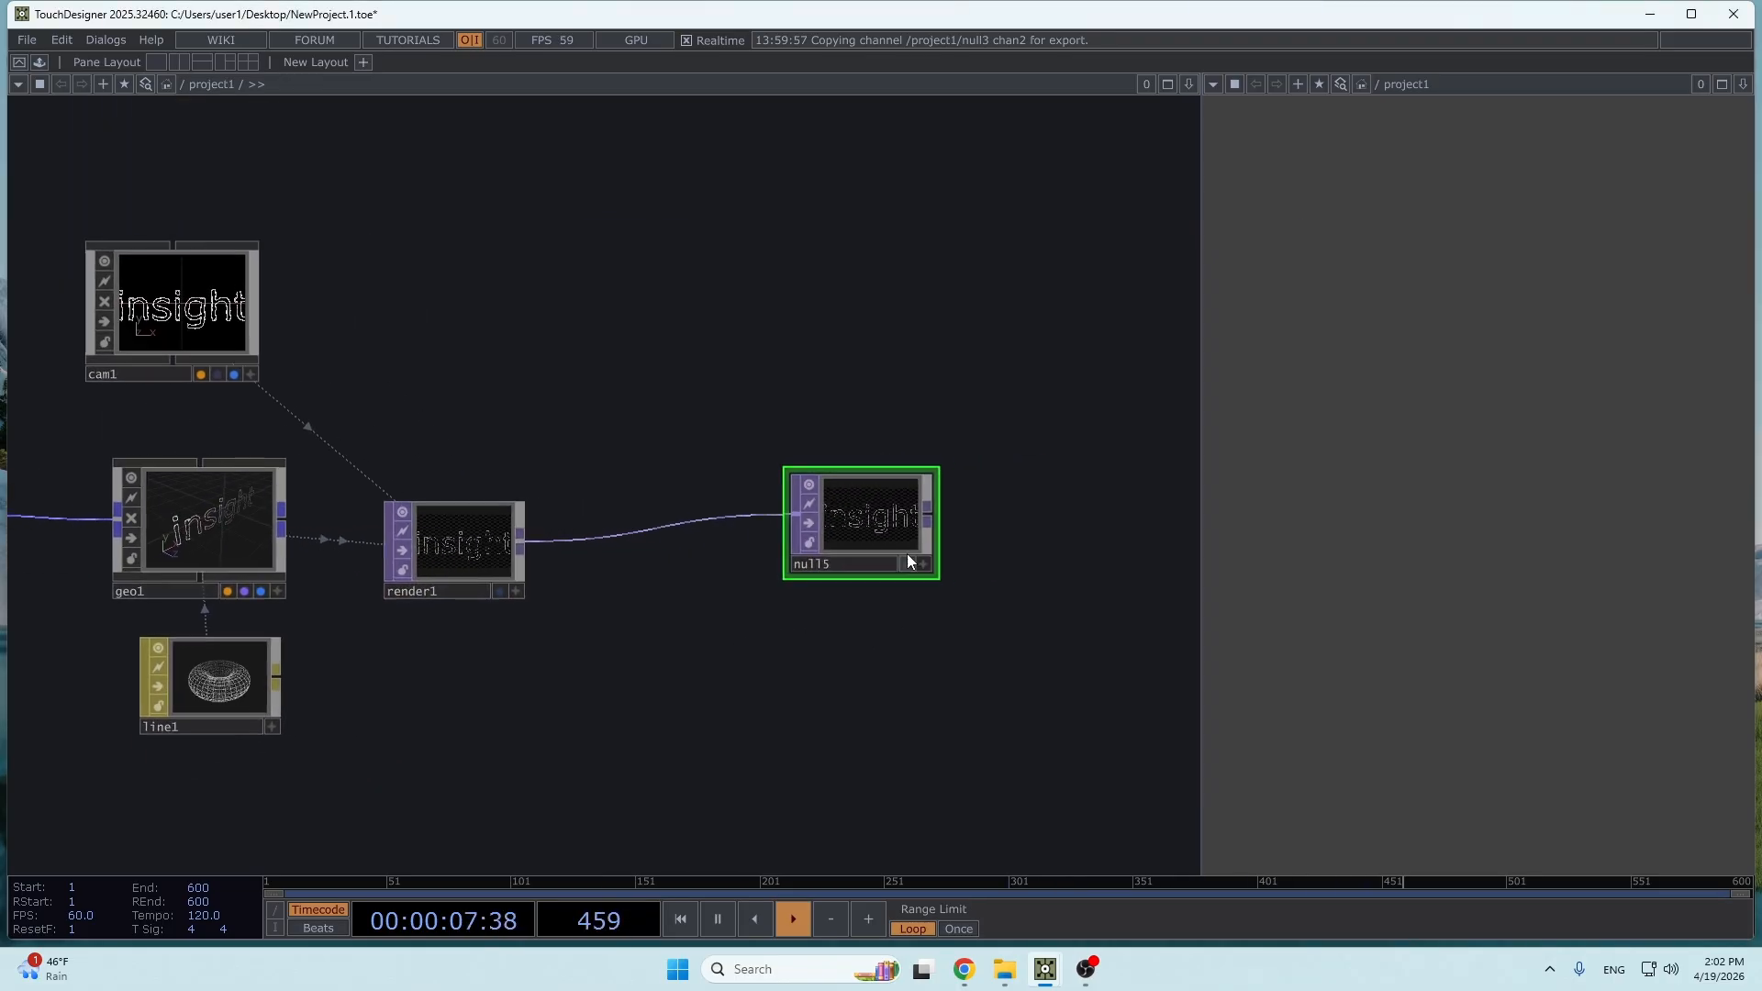
{"action": "left_click", "coordinate": [904, 562]}
{"action": "left_click_drag", "start_coordinate": [904, 561], "coordinate": [932, 587]}
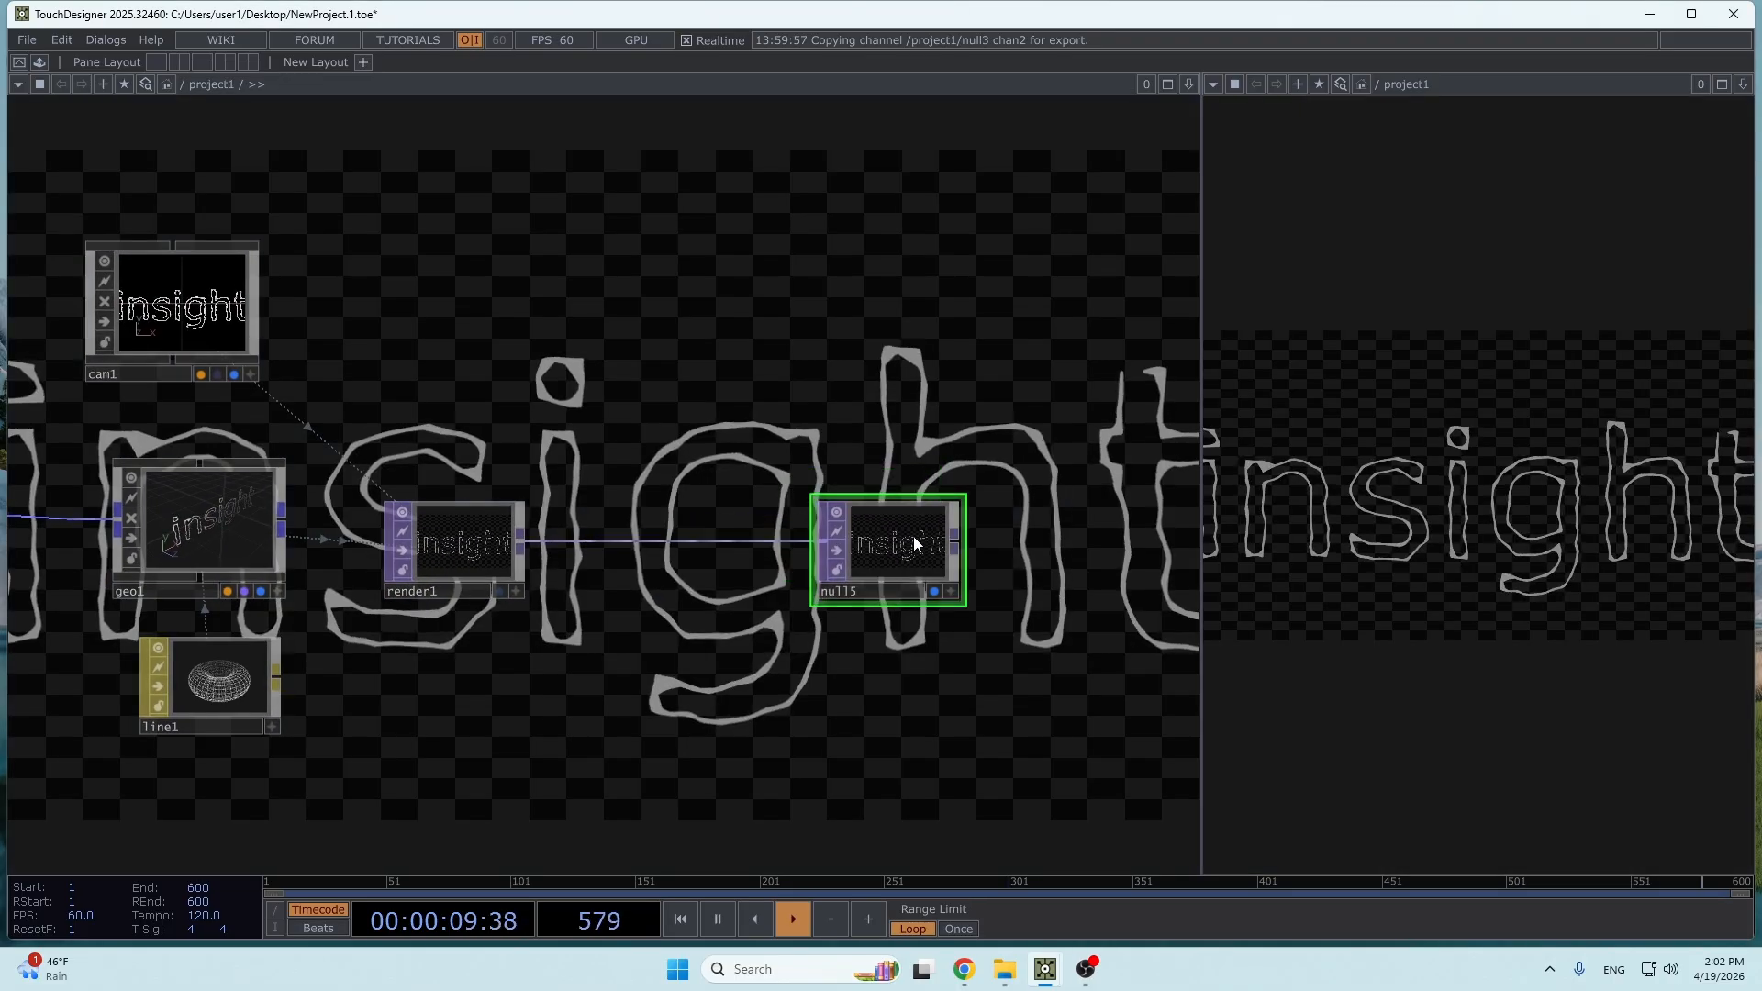
- Turn off Backdrop TOPs in the network editor's display options
{"action": "right_click", "coordinate": [979, 405]}
{"action": "mouse_move", "coordinate": [1055, 470]}
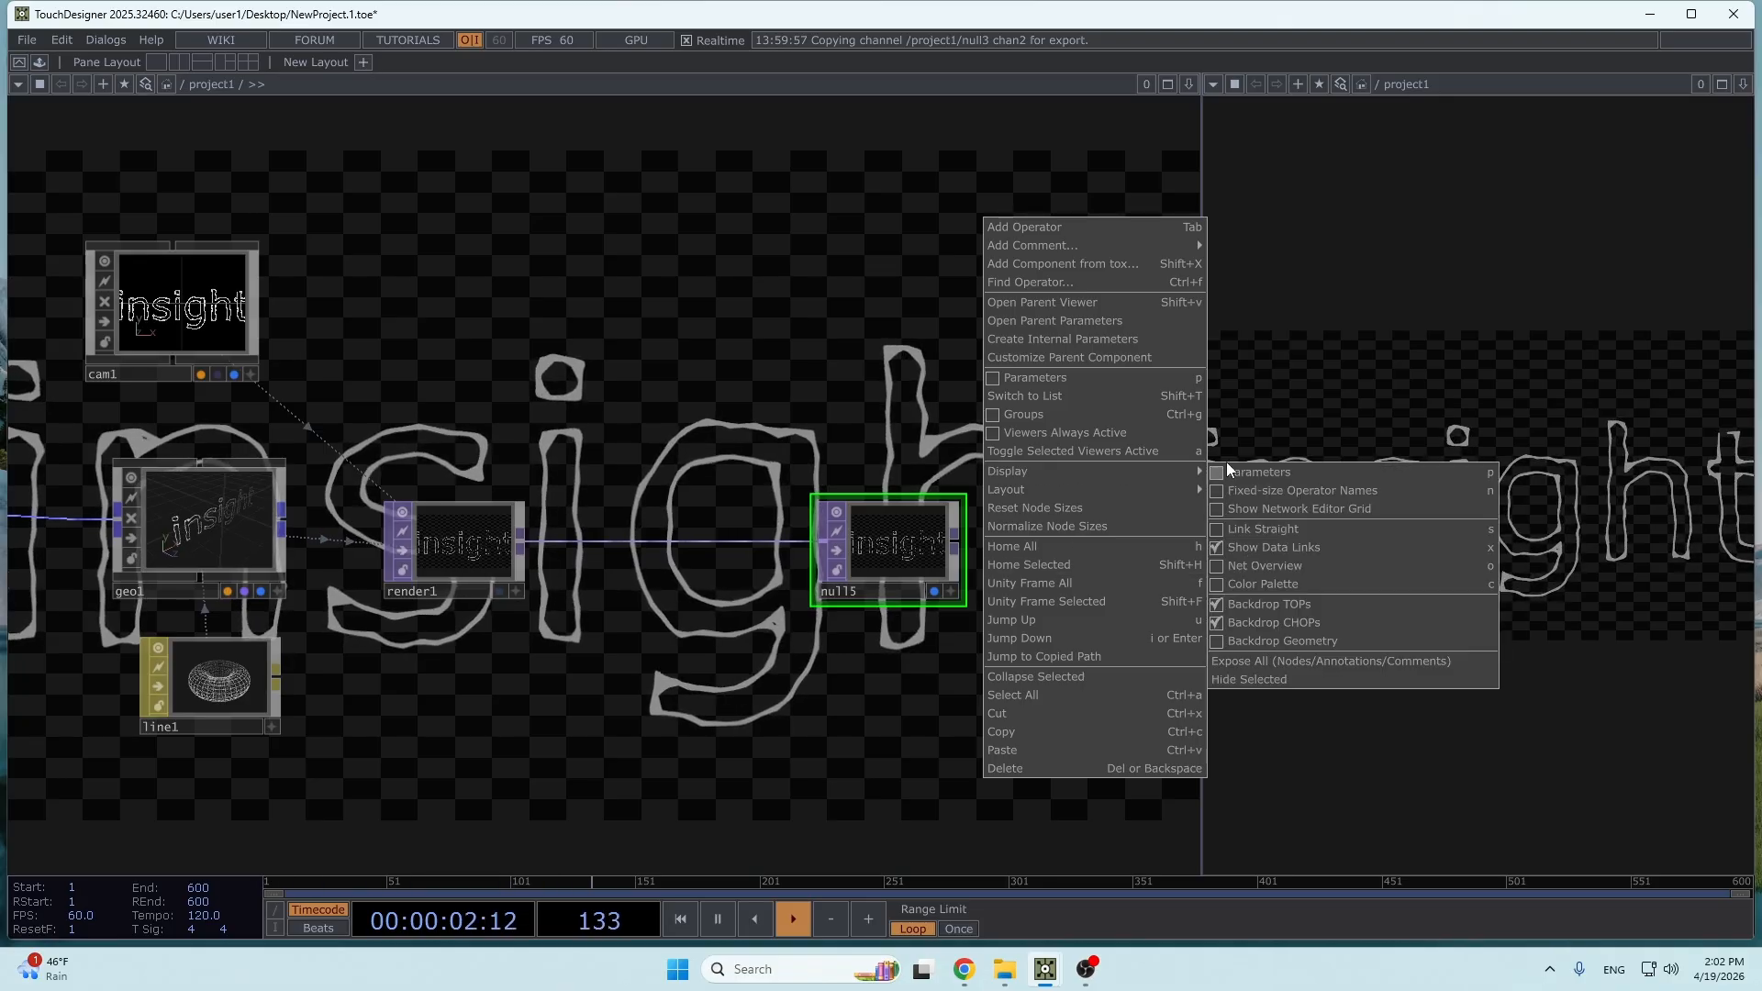
{"action": "left_click", "coordinate": [1254, 576]}
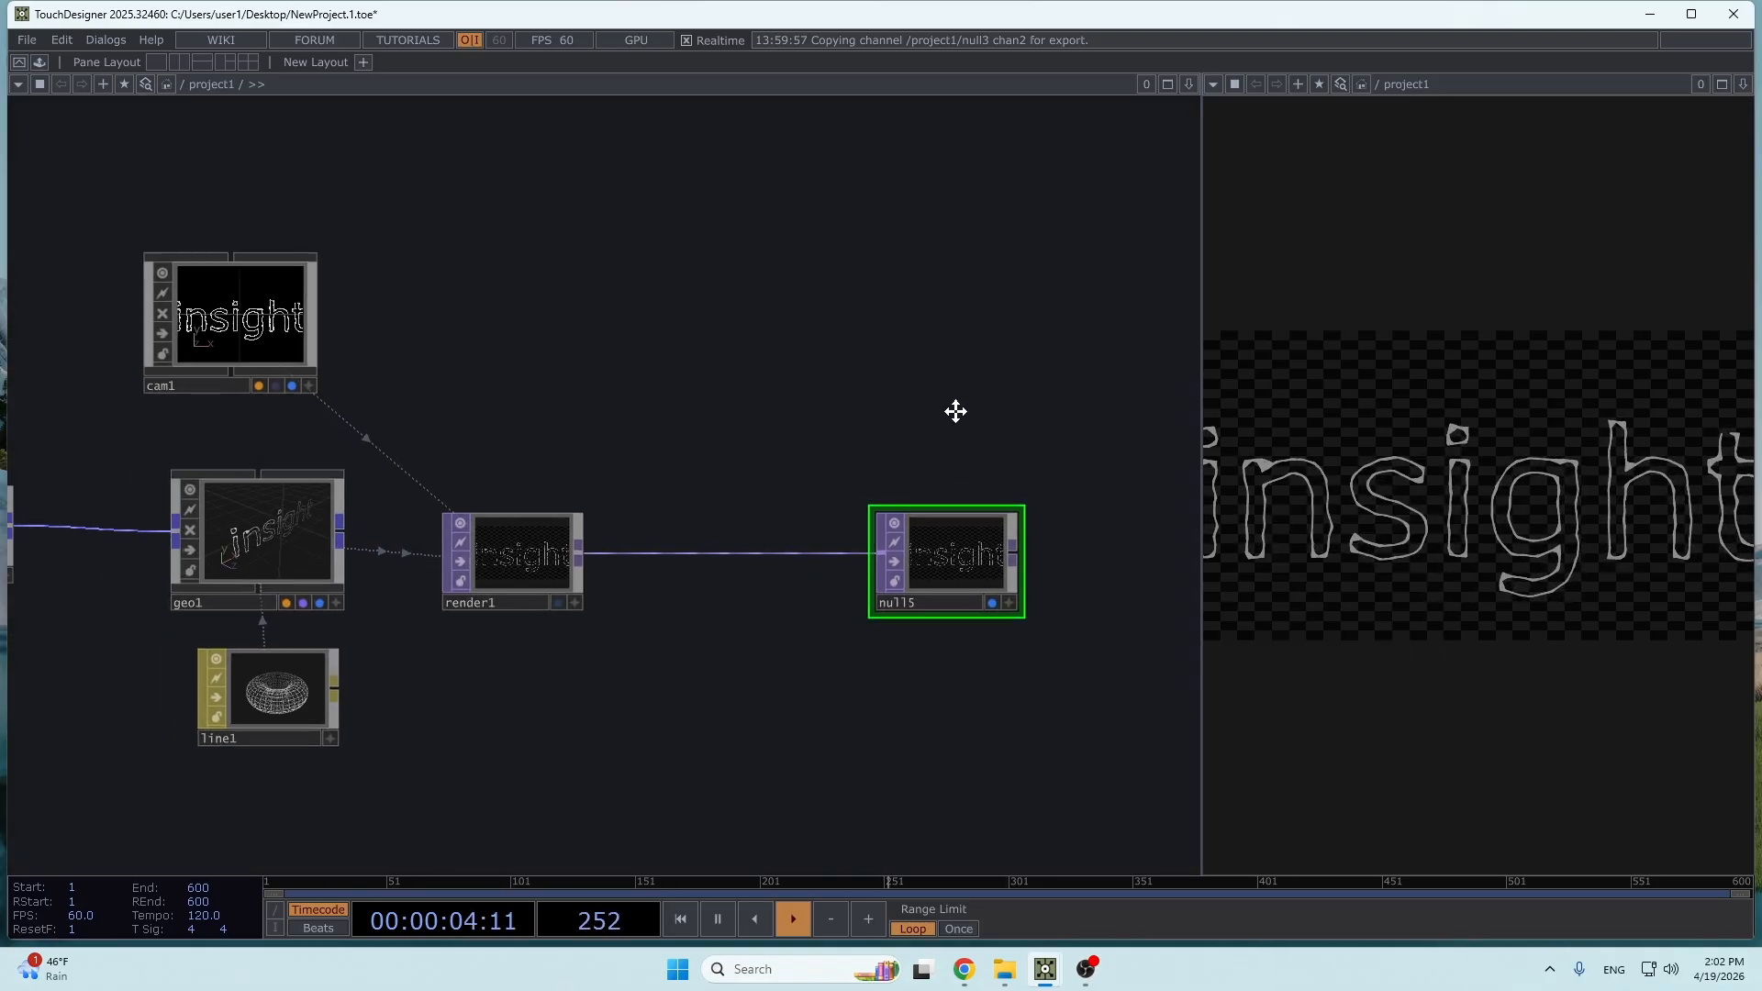
- Set render1's resolution to a square 1280 x 1280
{"action": "left_click", "coordinate": [488, 560]}
{"action": "key", "text": "p"}
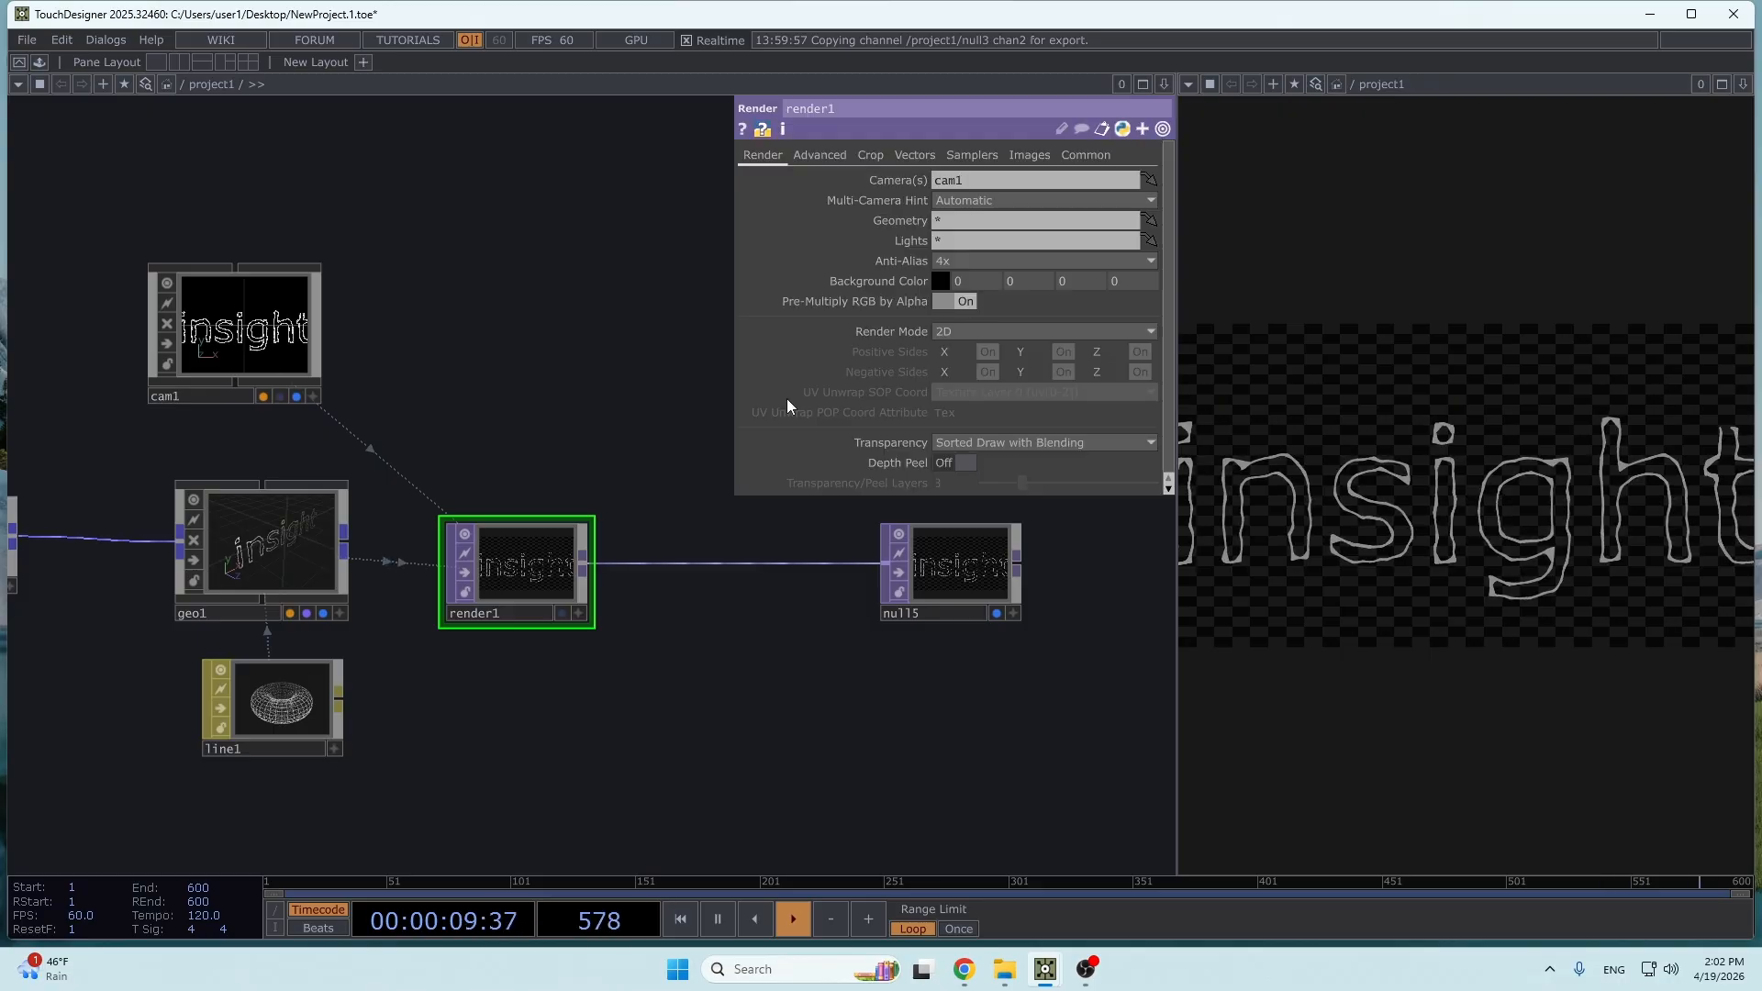
{"action": "left_click", "coordinate": [1085, 154]}
{"action": "left_click", "coordinate": [1061, 180]}
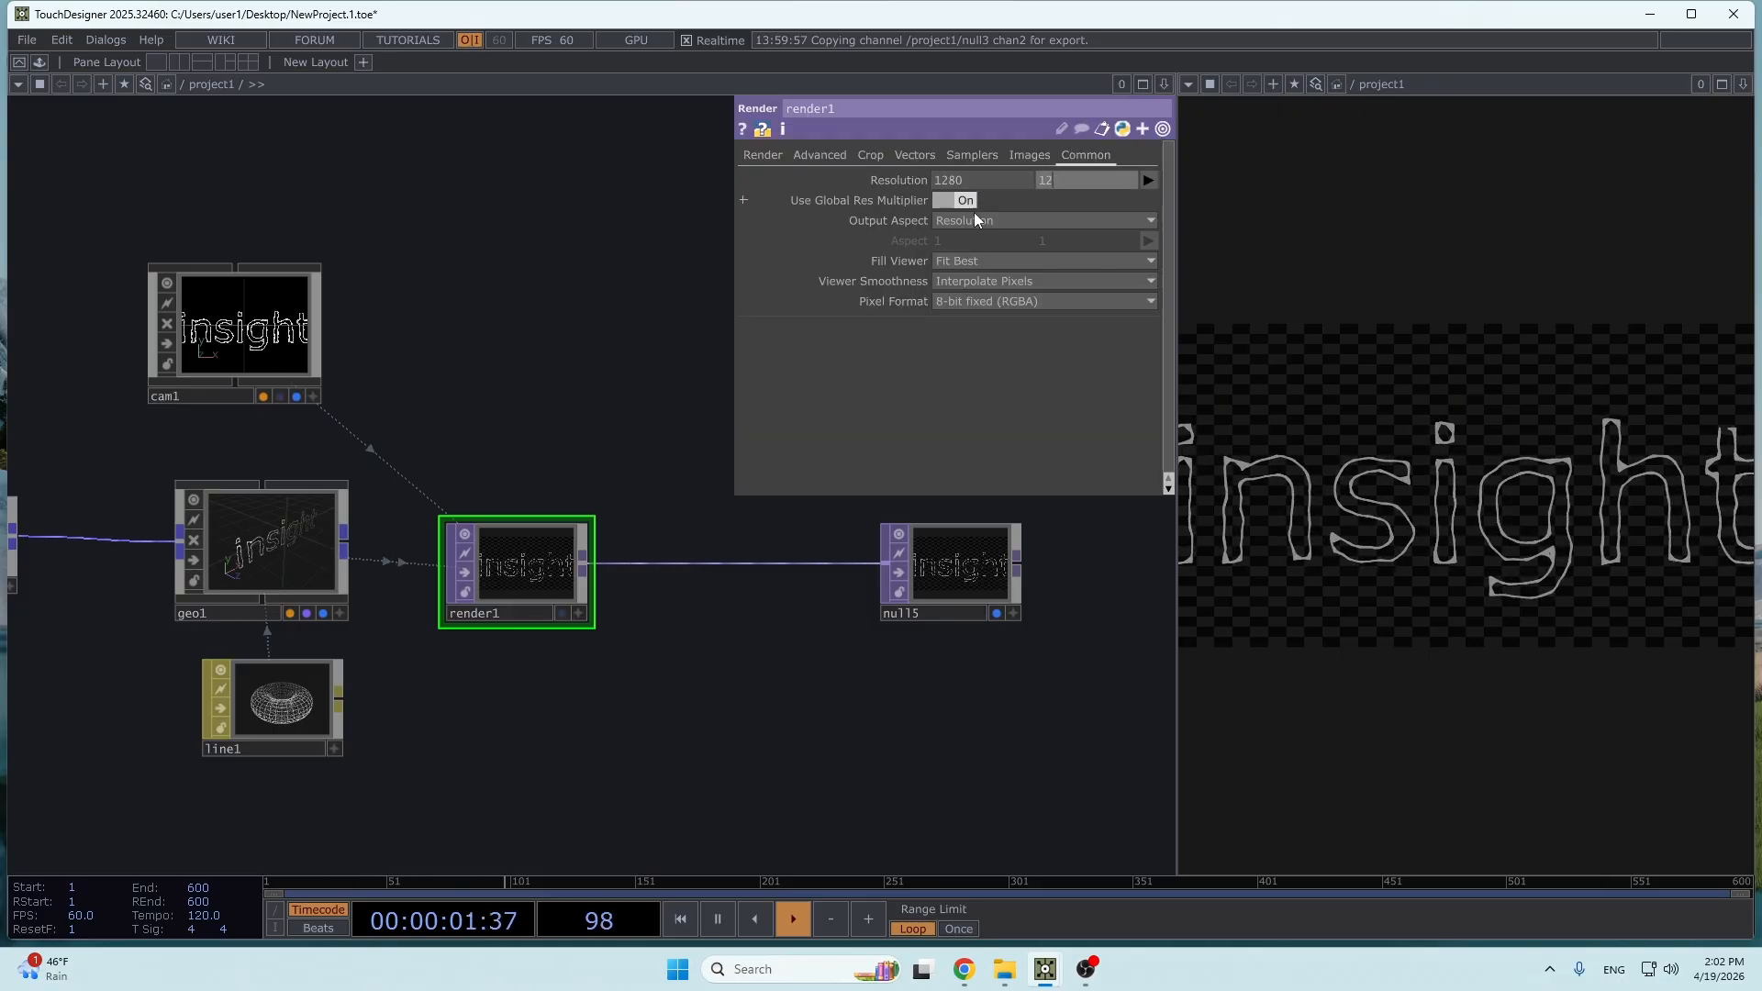
{"action": "type", "text": "1280"}
{"action": "key", "text": "Return"}
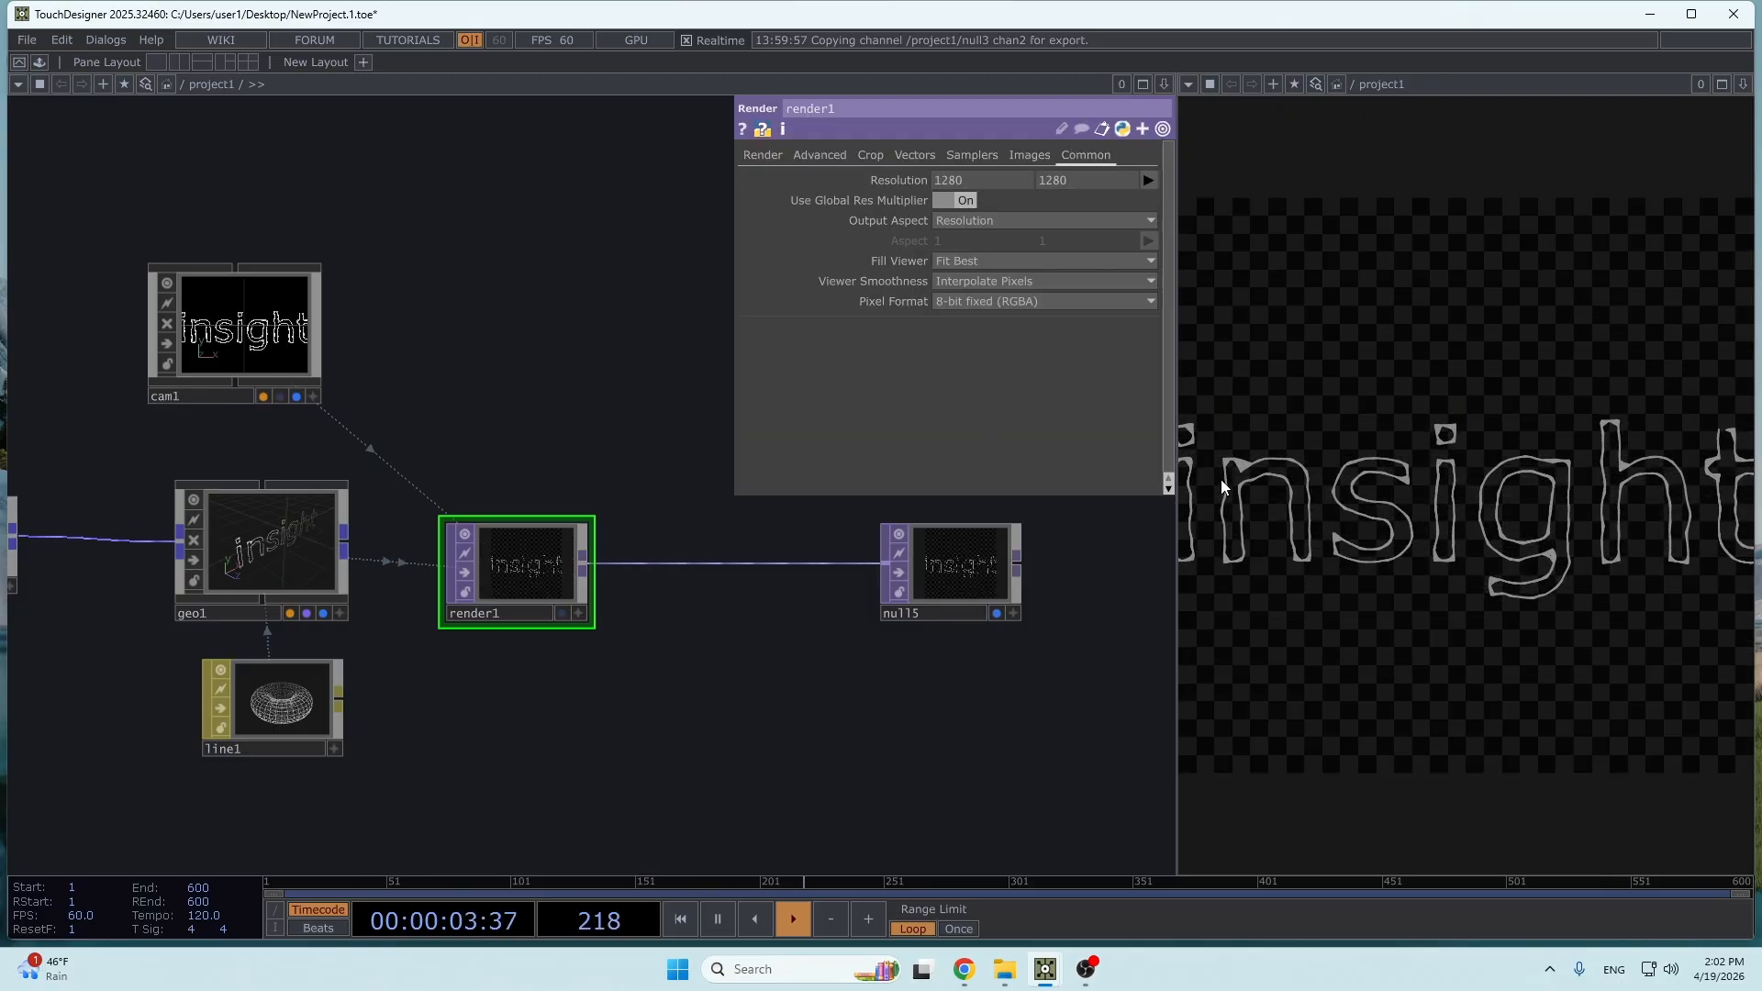
{"action": "left_click", "coordinate": [763, 154]}
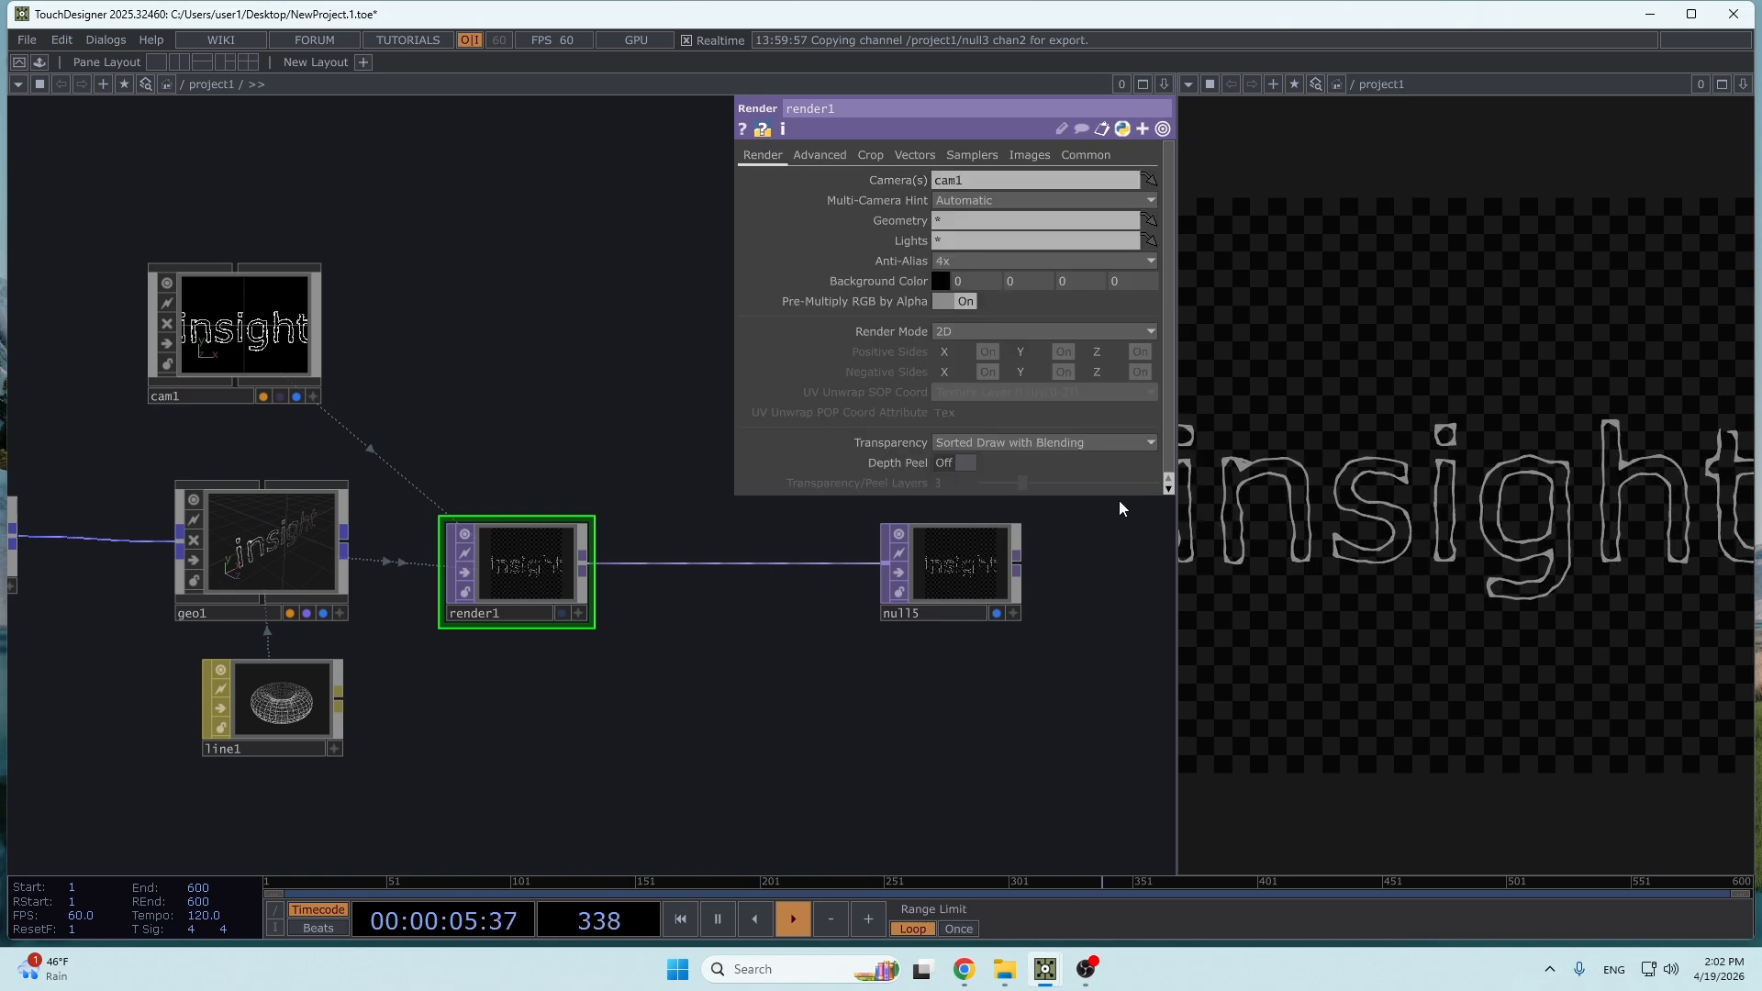
- Move cam1 back from the text by raising its Translate Z to about 7
{"action": "left_click_drag", "start_coordinate": [504, 499], "coordinate": [657, 572]}
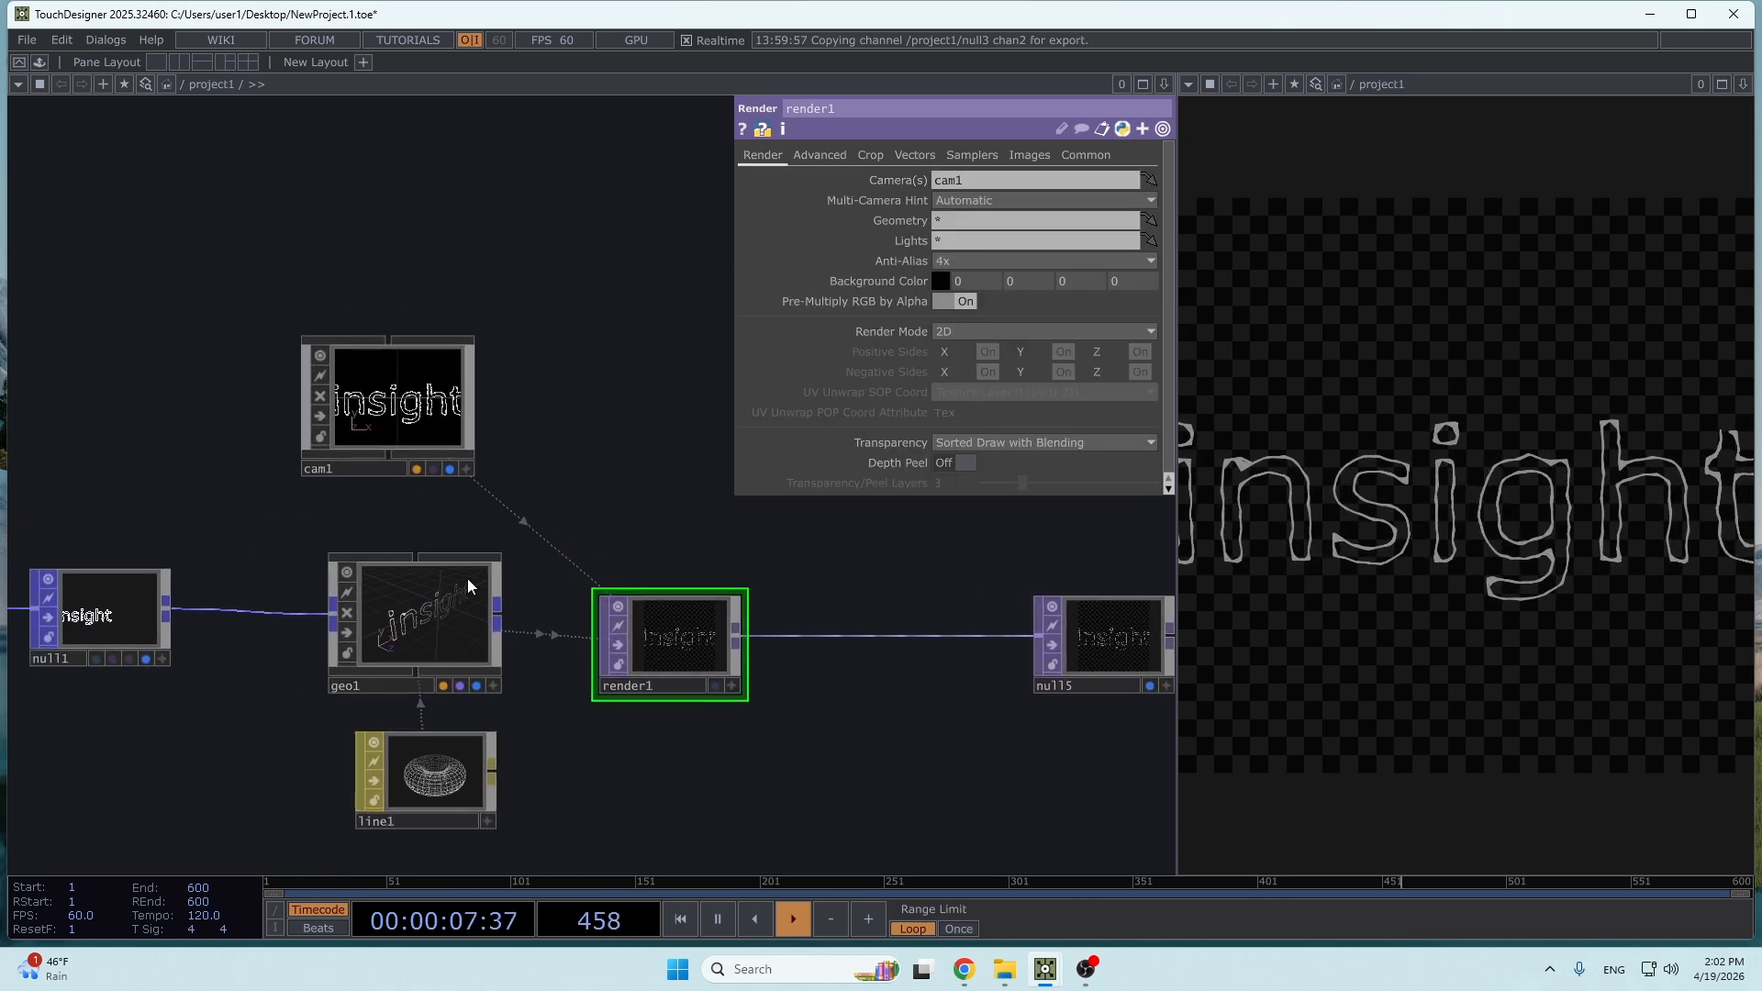
{"action": "left_click", "coordinate": [439, 397]}
{"action": "left_click_drag", "start_coordinate": [758, 350], "coordinate": [662, 401]}
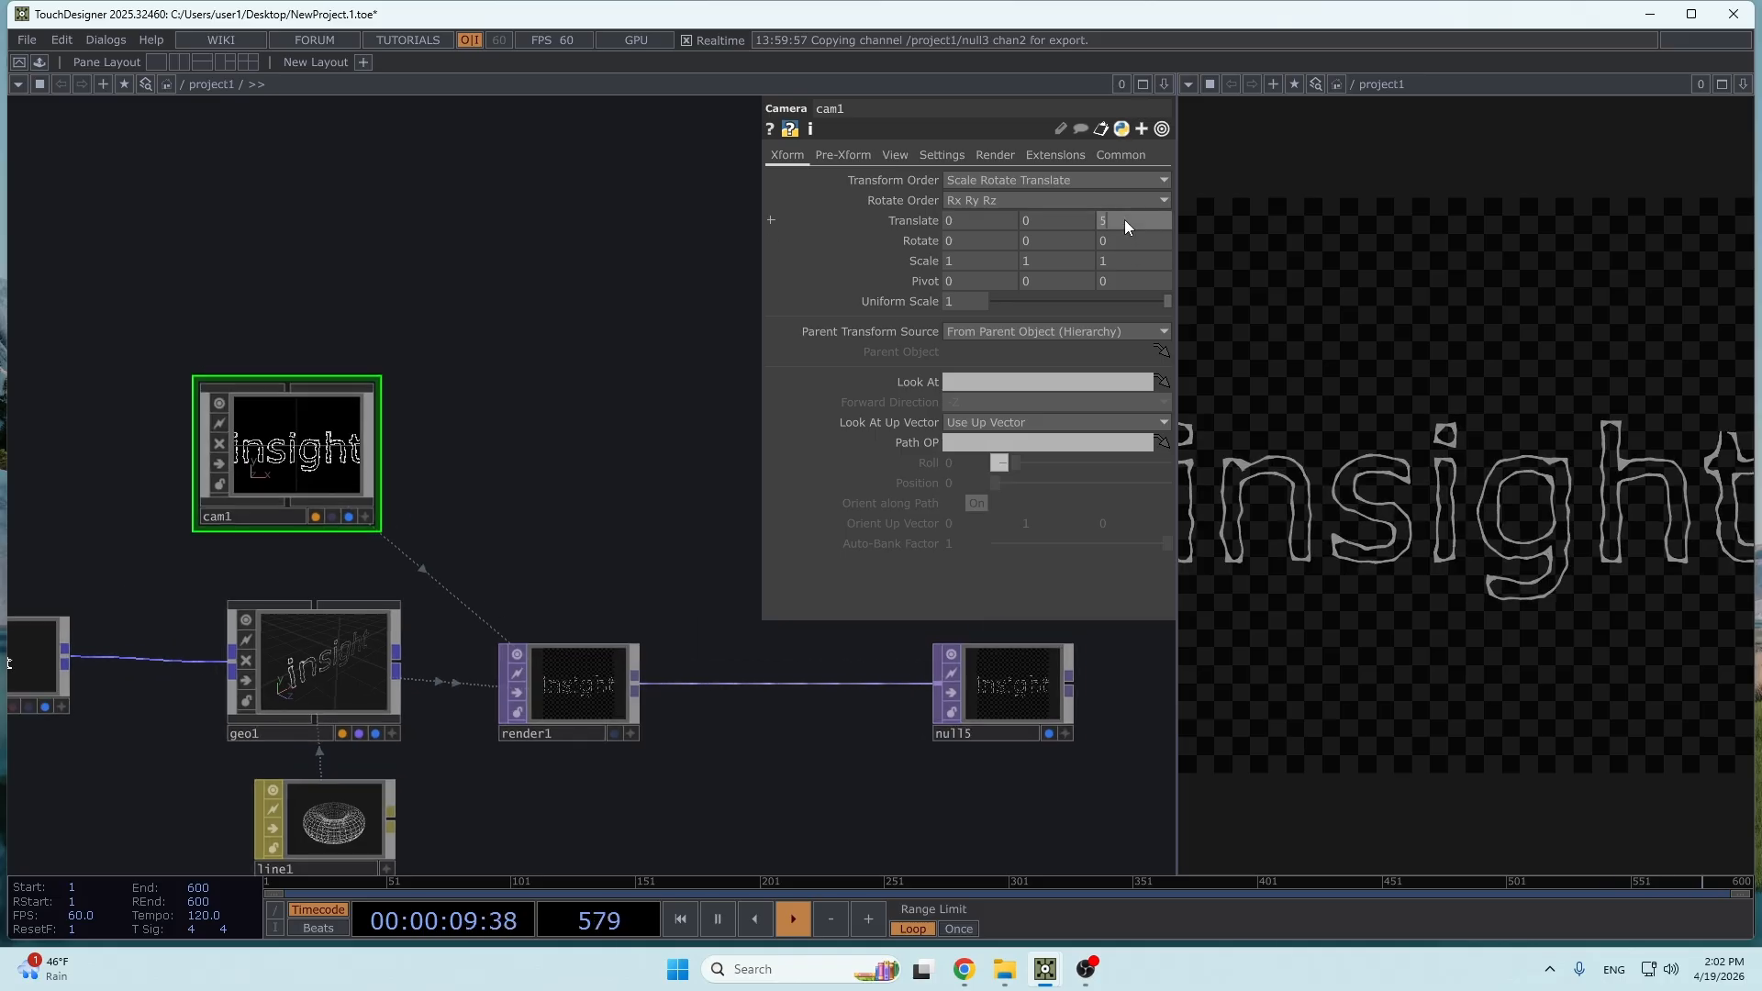
{"action": "middle_click_drag", "start_coordinate": [1125, 218], "coordinate": [1183, 200]}
{"action": "left_click_drag", "start_coordinate": [344, 290], "coordinate": [349, 290]}
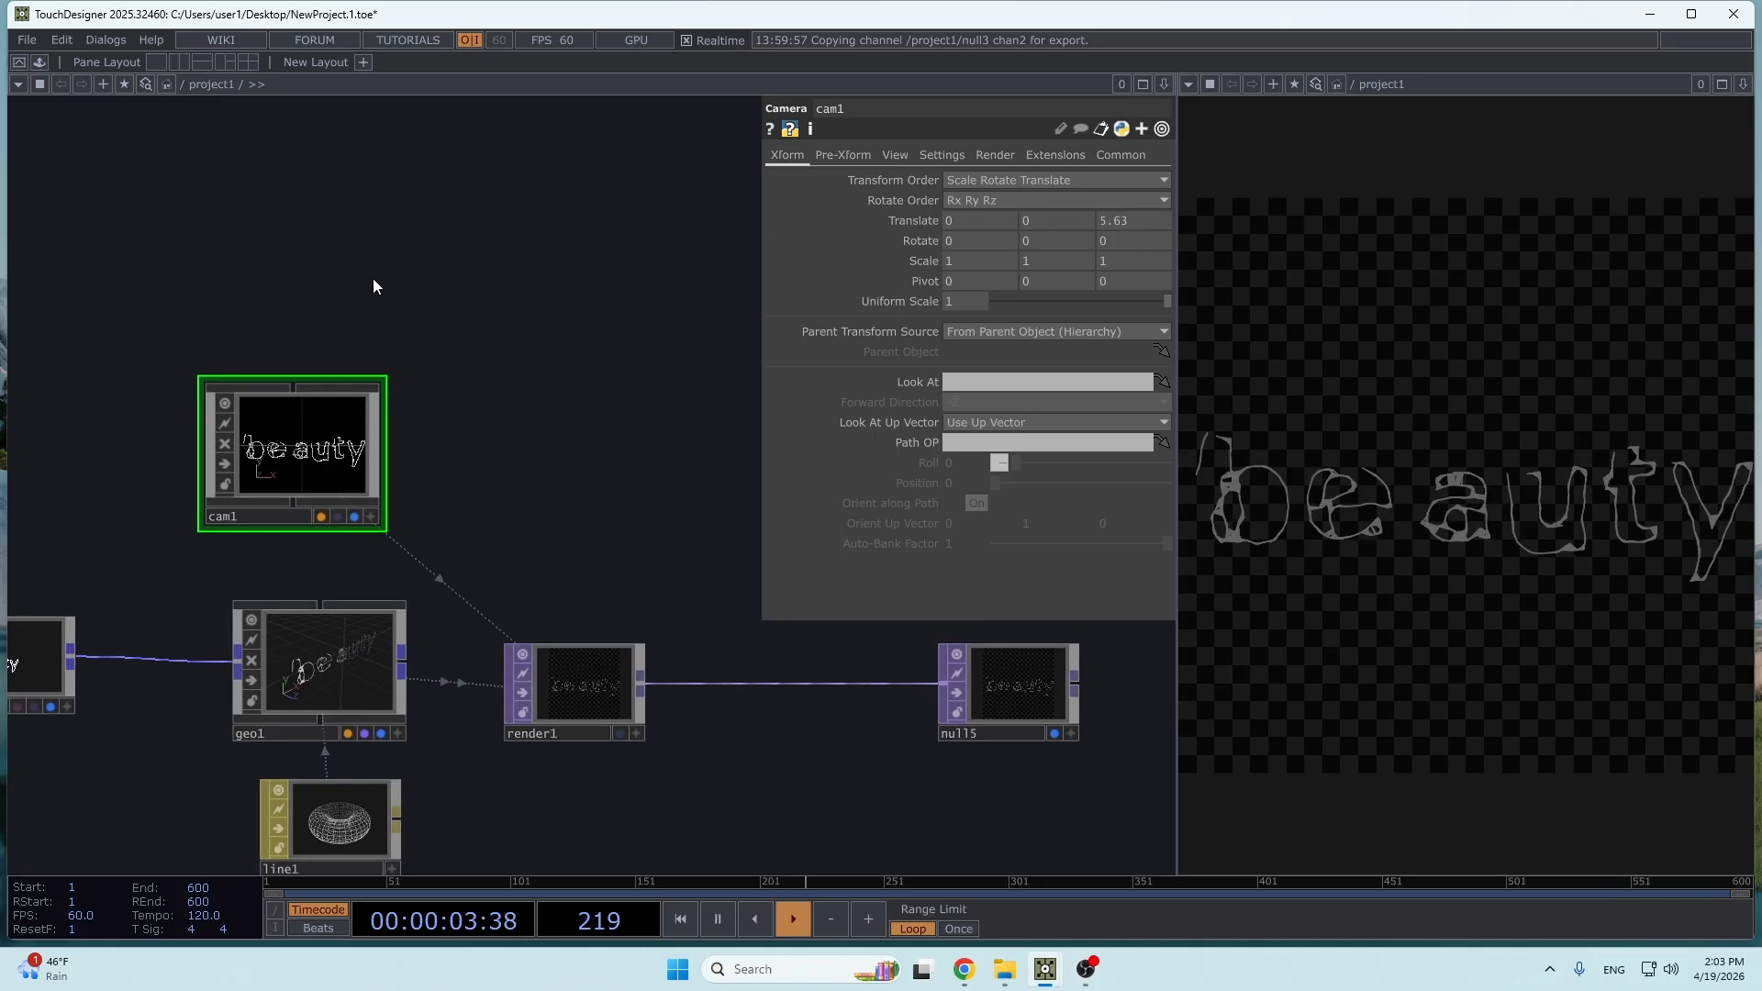
{"action": "middle_click_drag", "start_coordinate": [1131, 218], "coordinate": [1239, 198]}
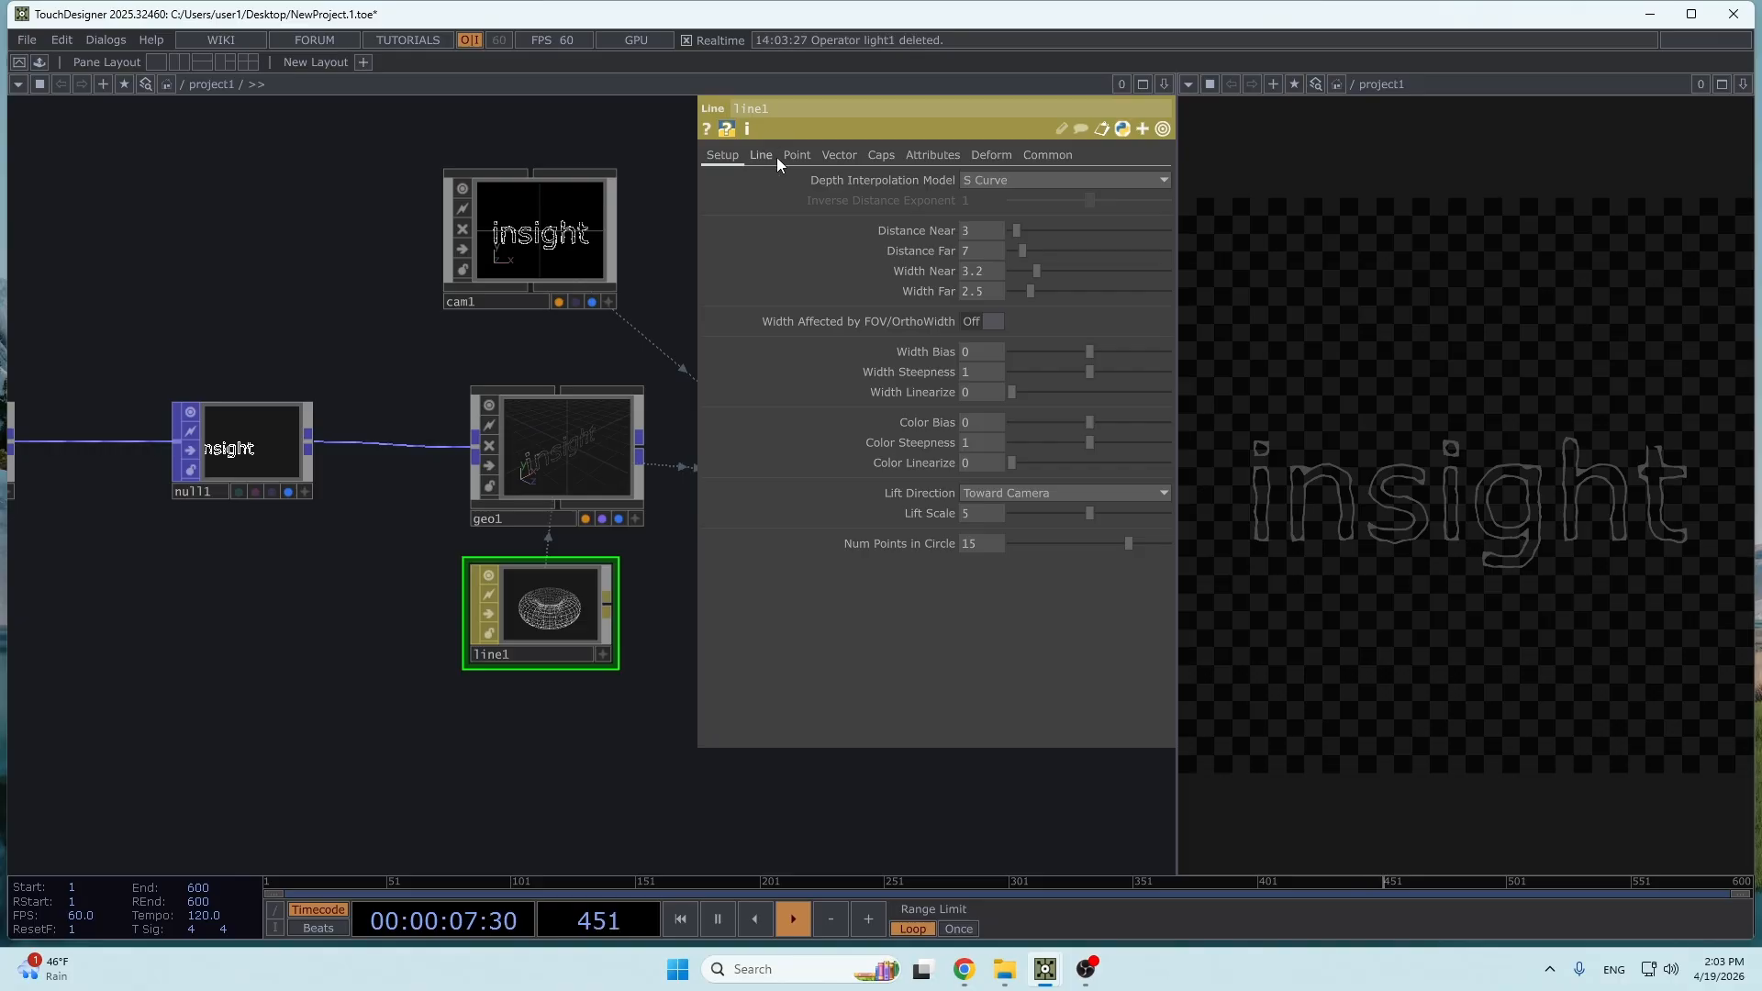
- Open the Line settings of the line1 material
{"action": "left_click", "coordinate": [769, 158]}
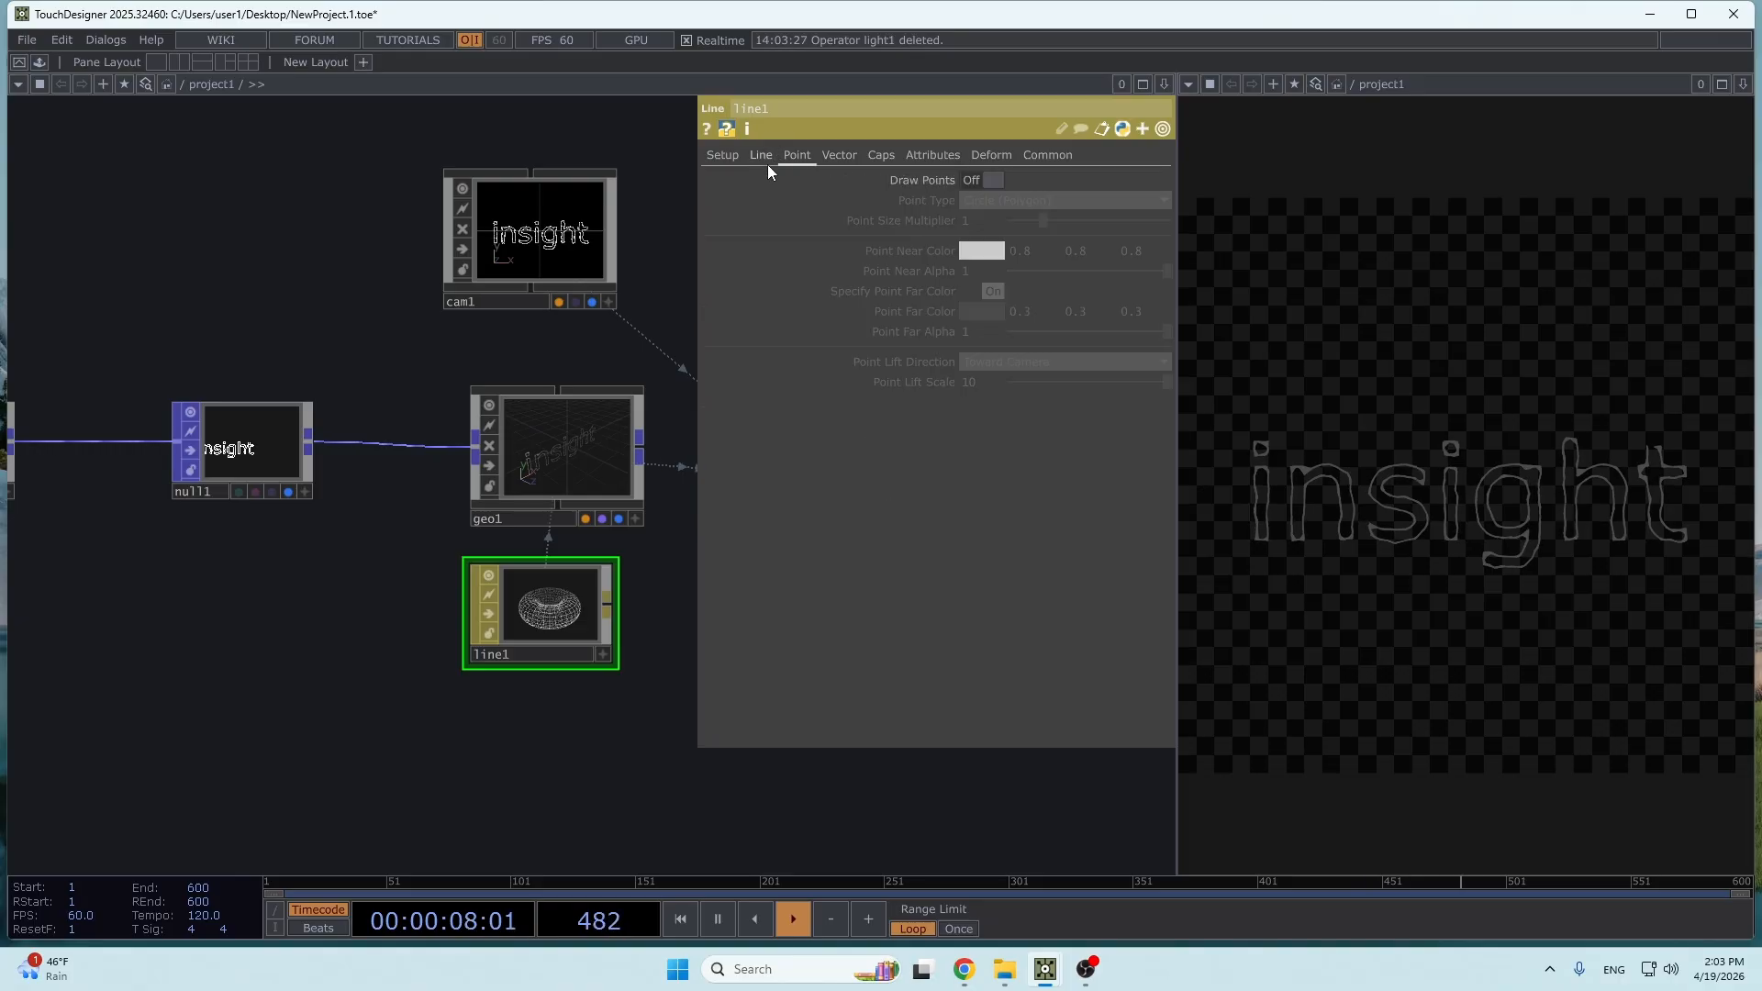
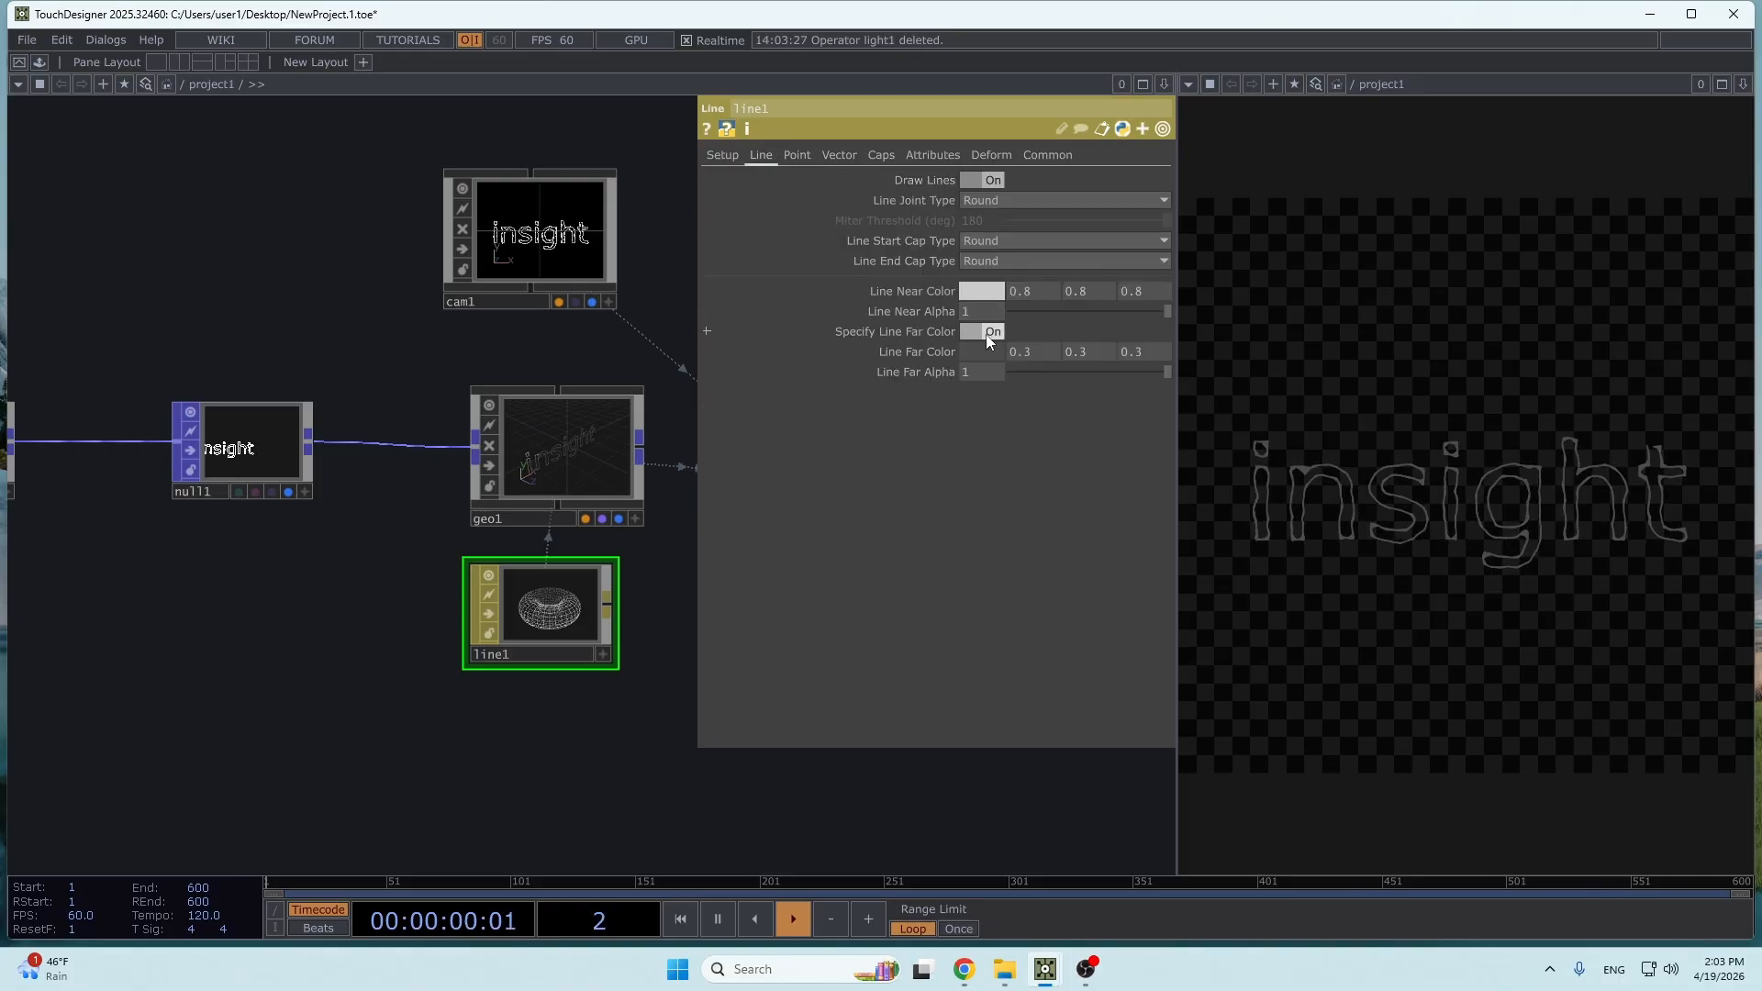
- Turn off Specify Line Far Color on line1 and thin its lines to Width Near 0.9 and Width Far 0.8
{"action": "left_click", "coordinate": [983, 334]}
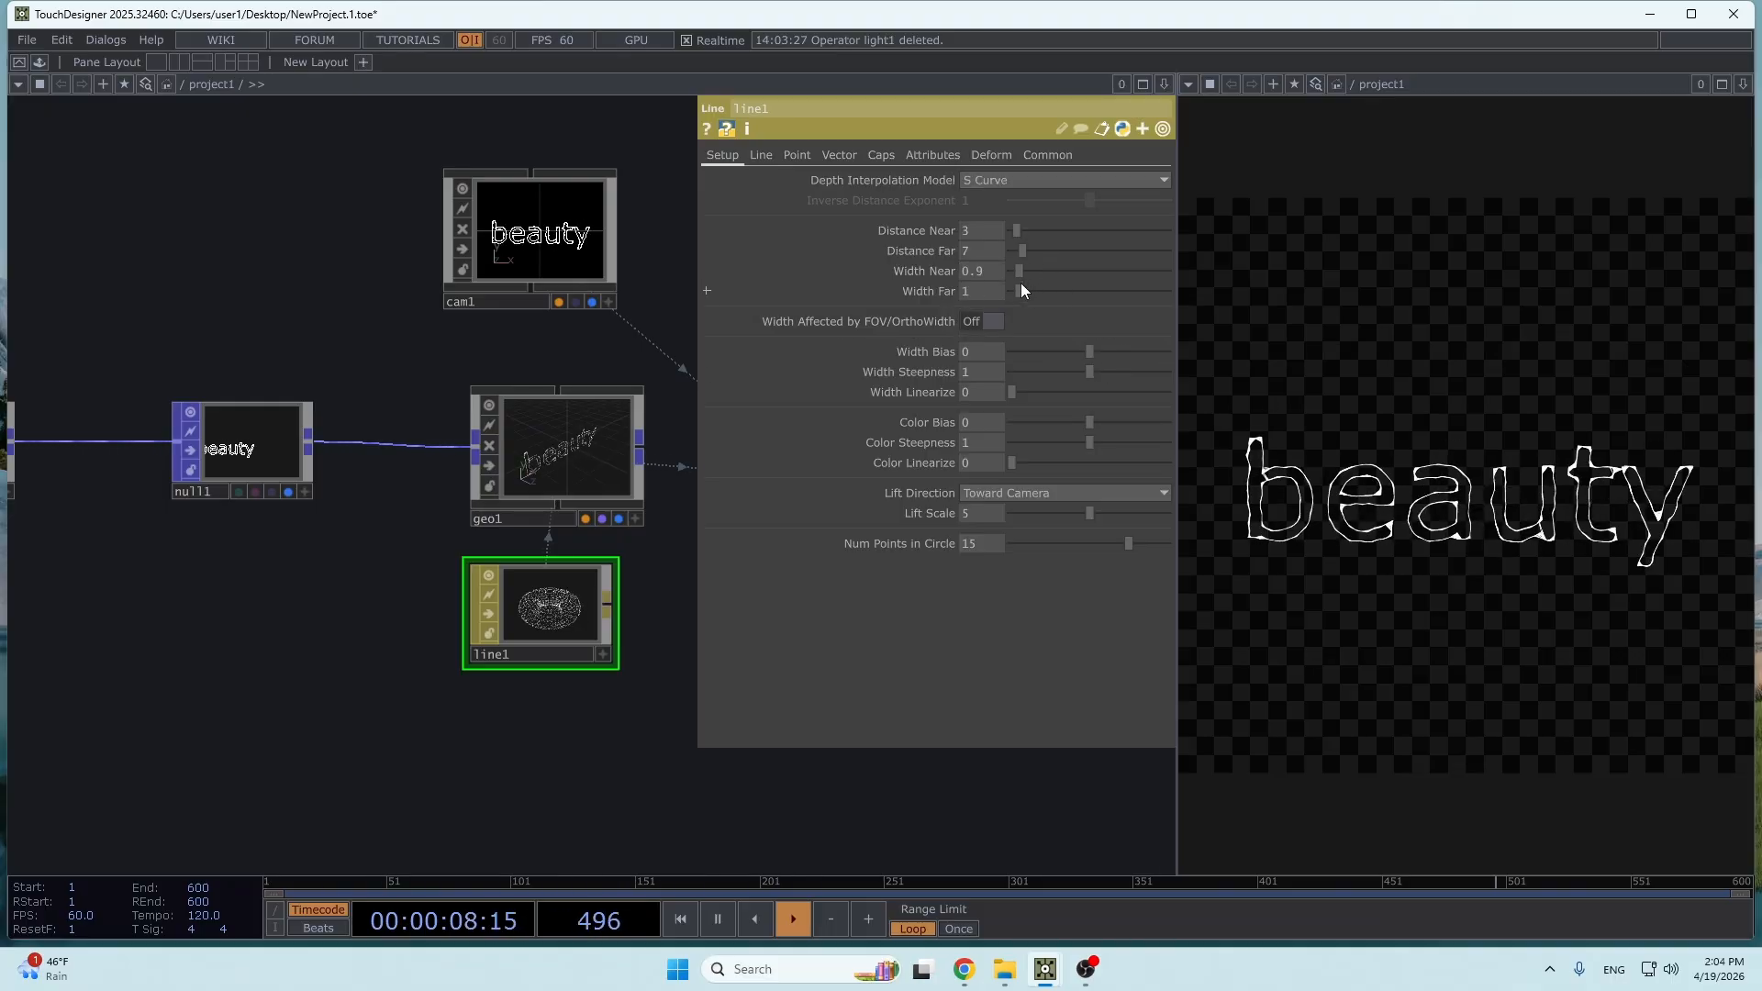
{"action": "left_click", "coordinate": [1015, 284]}
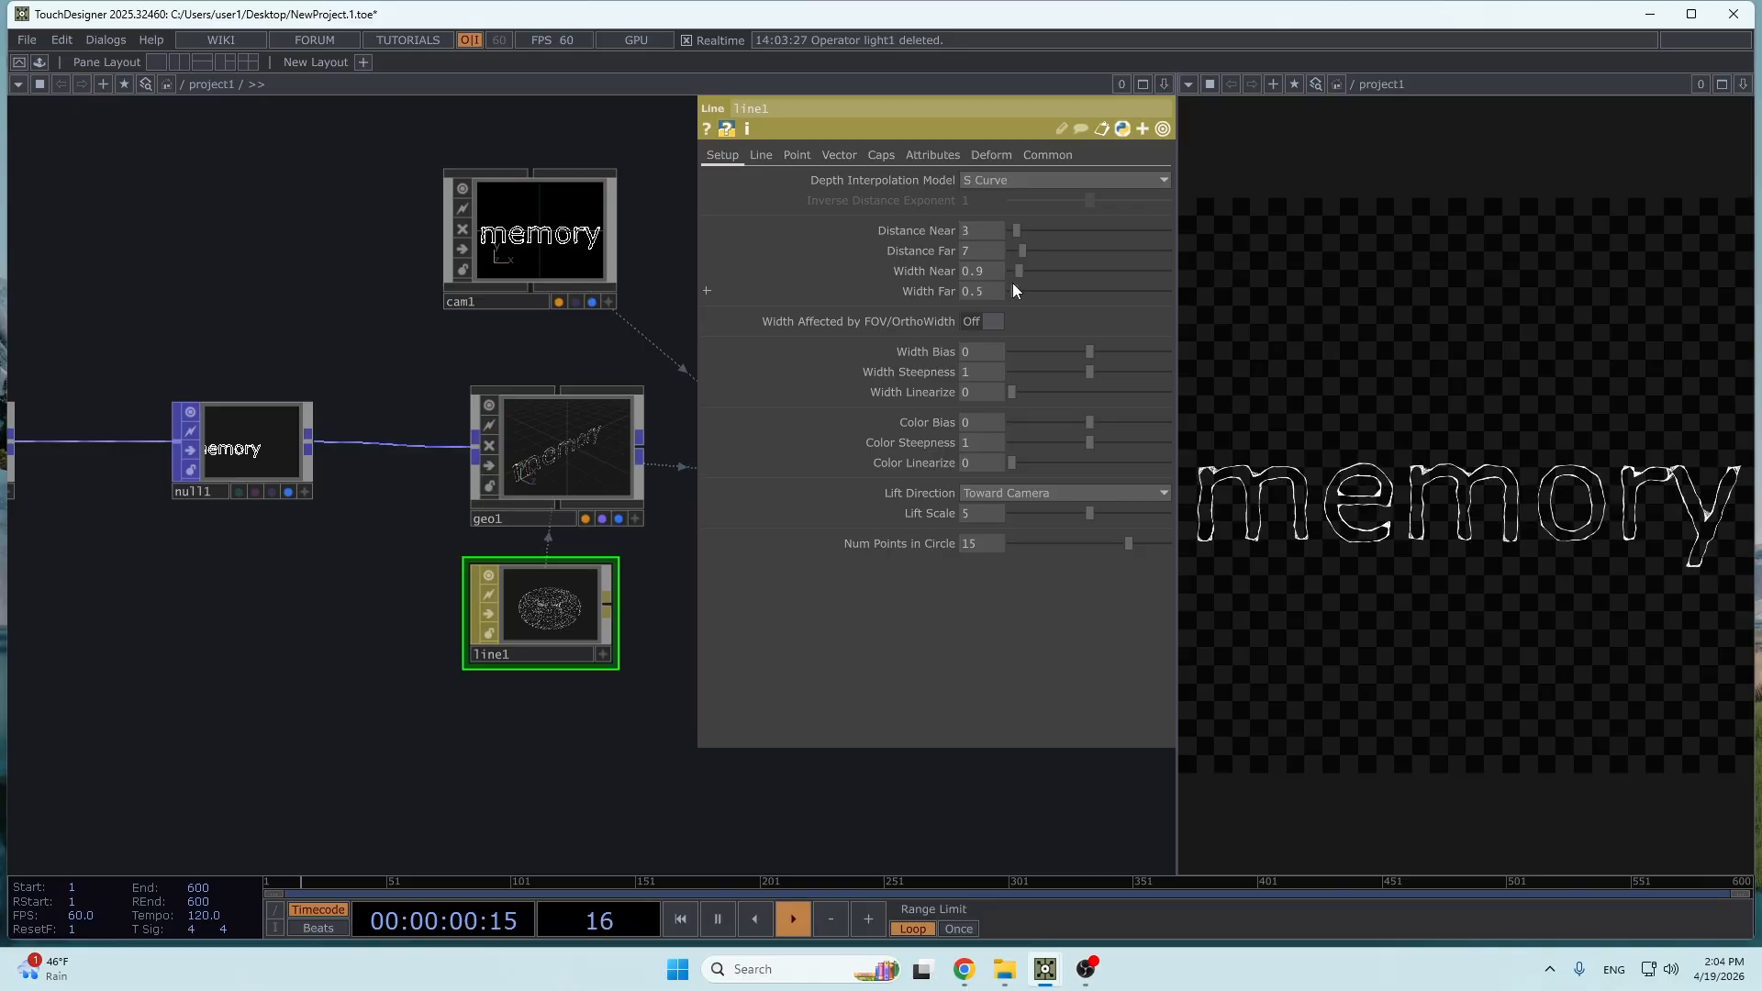
{"action": "left_click_drag", "start_coordinate": [1010, 283], "coordinate": [1012, 282]}
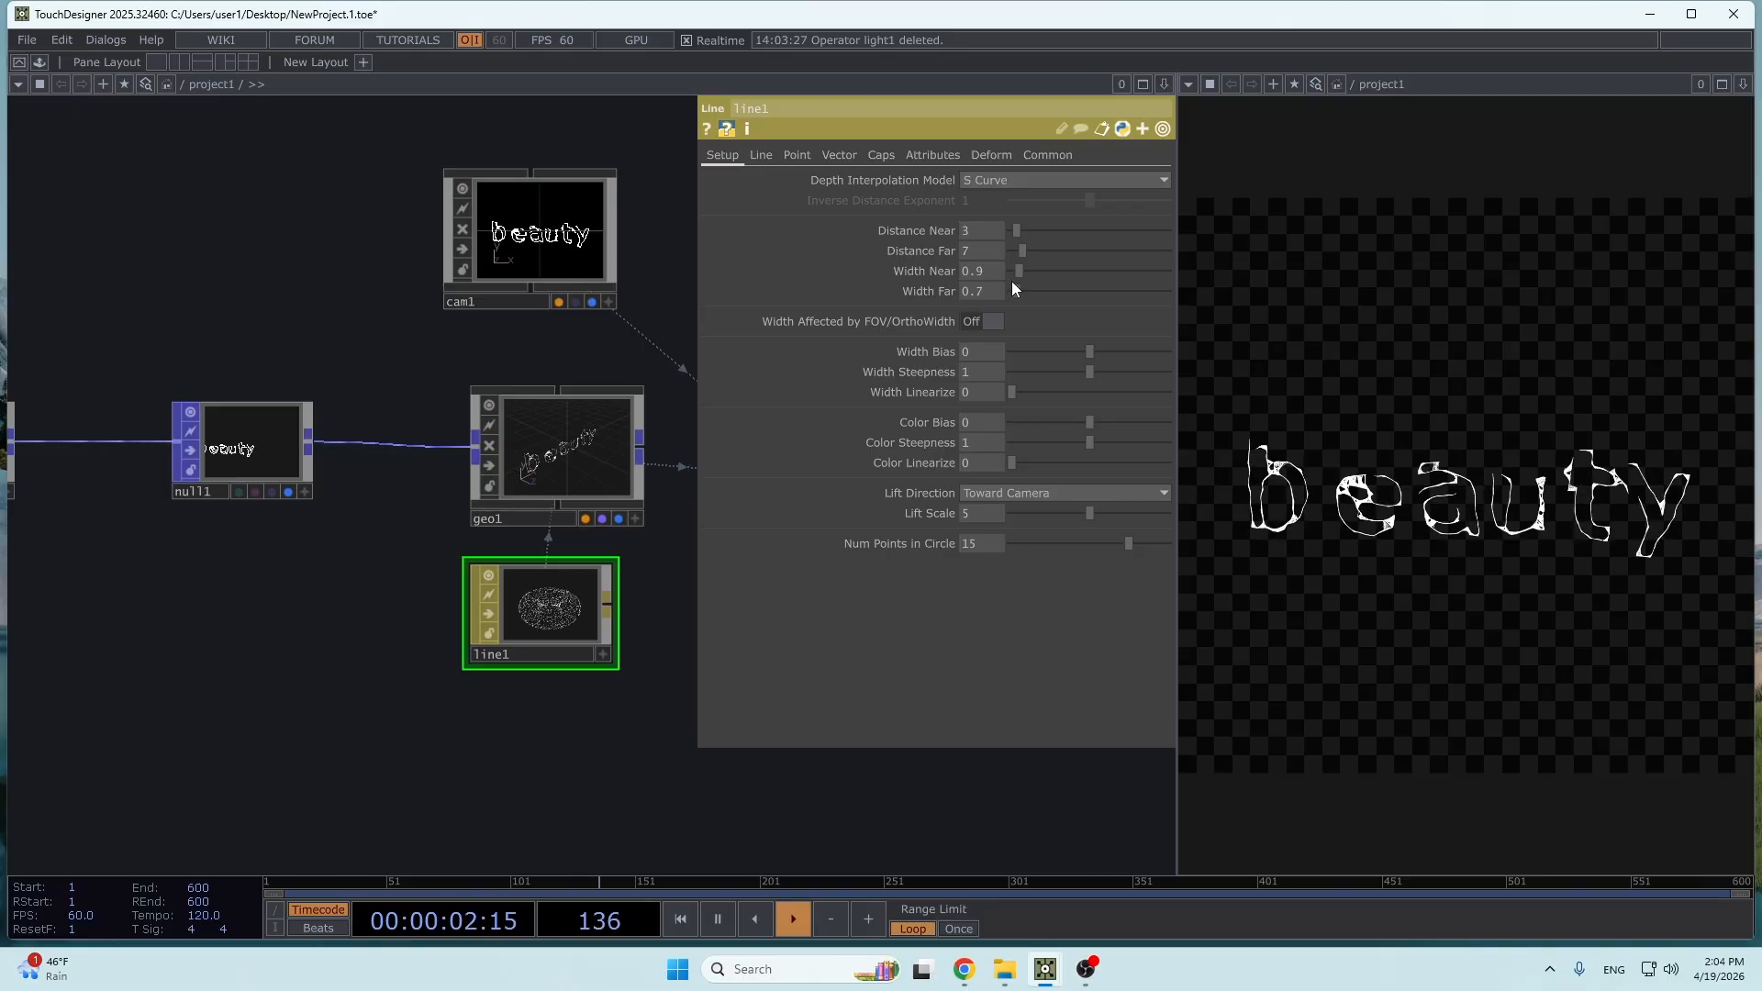
- Add a Grid POP in the empty area below the three text chains
{"action": "scroll", "coordinate": [449, 645], "scroll_direction": "down", "scroll_amount": 5}
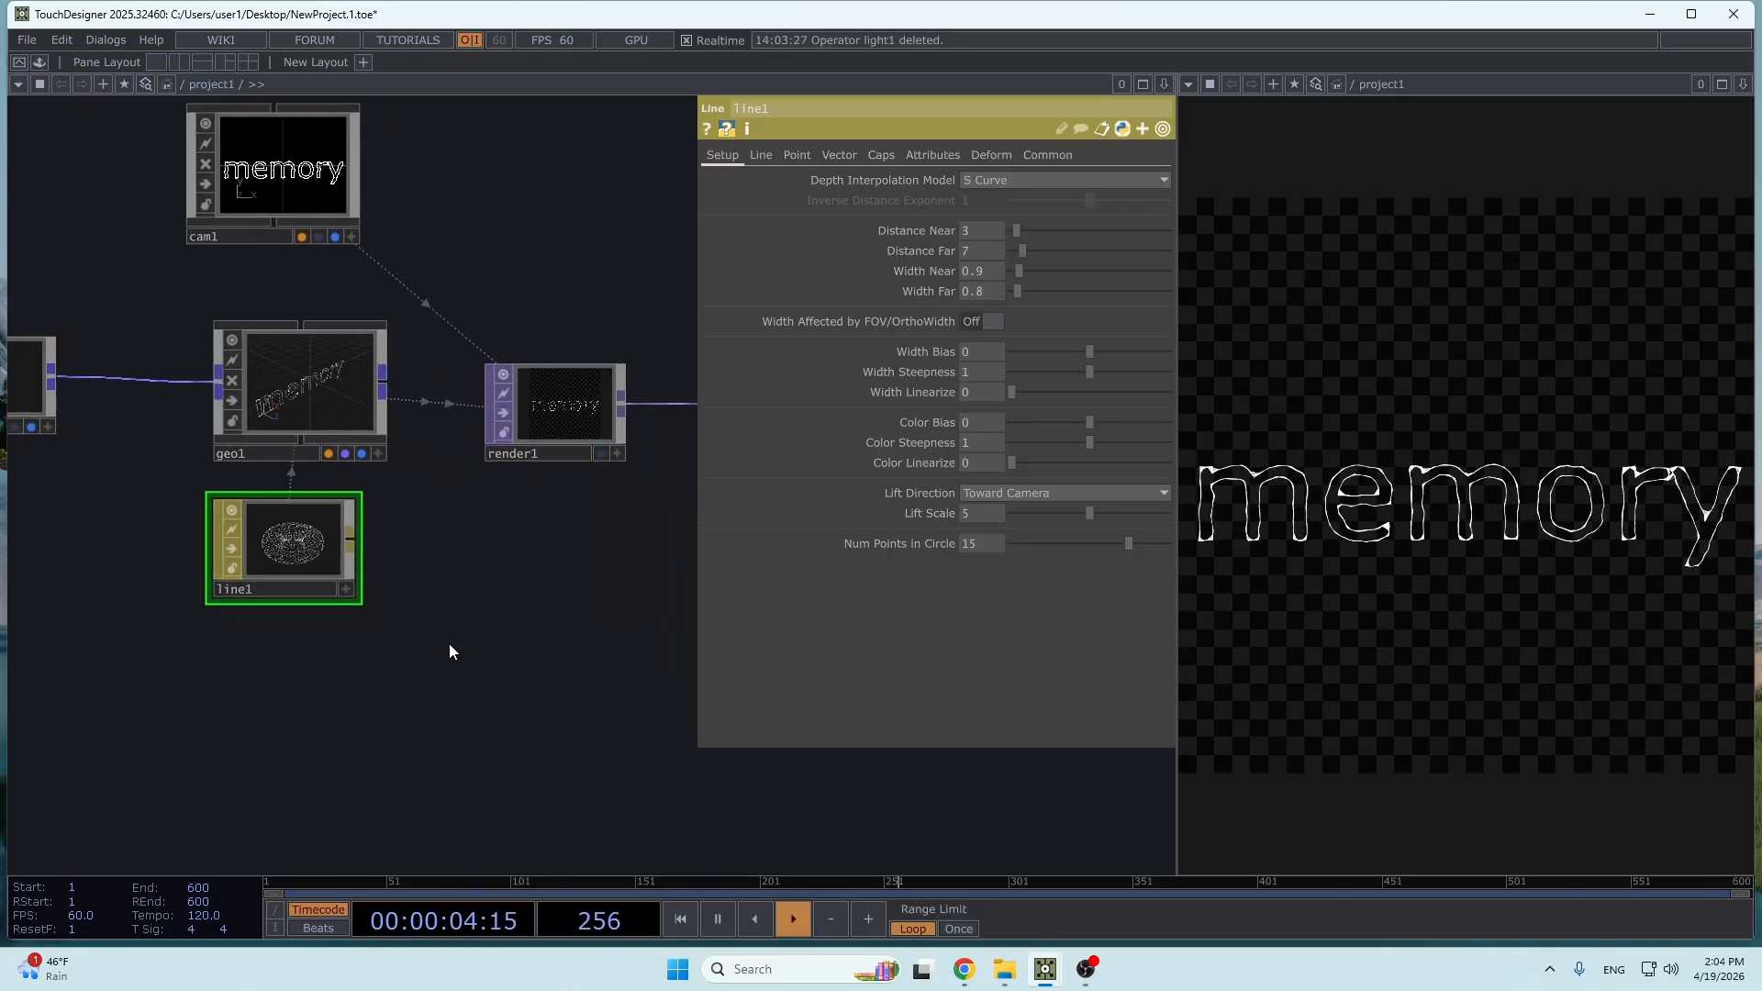
{"action": "left_click_drag", "start_coordinate": [529, 636], "coordinate": [852, 459]}
{"action": "scroll", "coordinate": [892, 440], "scroll_direction": "down", "scroll_amount": 4}
{"action": "left_click_drag", "start_coordinate": [669, 496], "coordinate": [870, 410]}
{"action": "left_click_drag", "start_coordinate": [813, 484], "coordinate": [978, 468]}
{"action": "key", "text": "Tab"}
{"action": "left_click", "coordinate": [416, 235]}
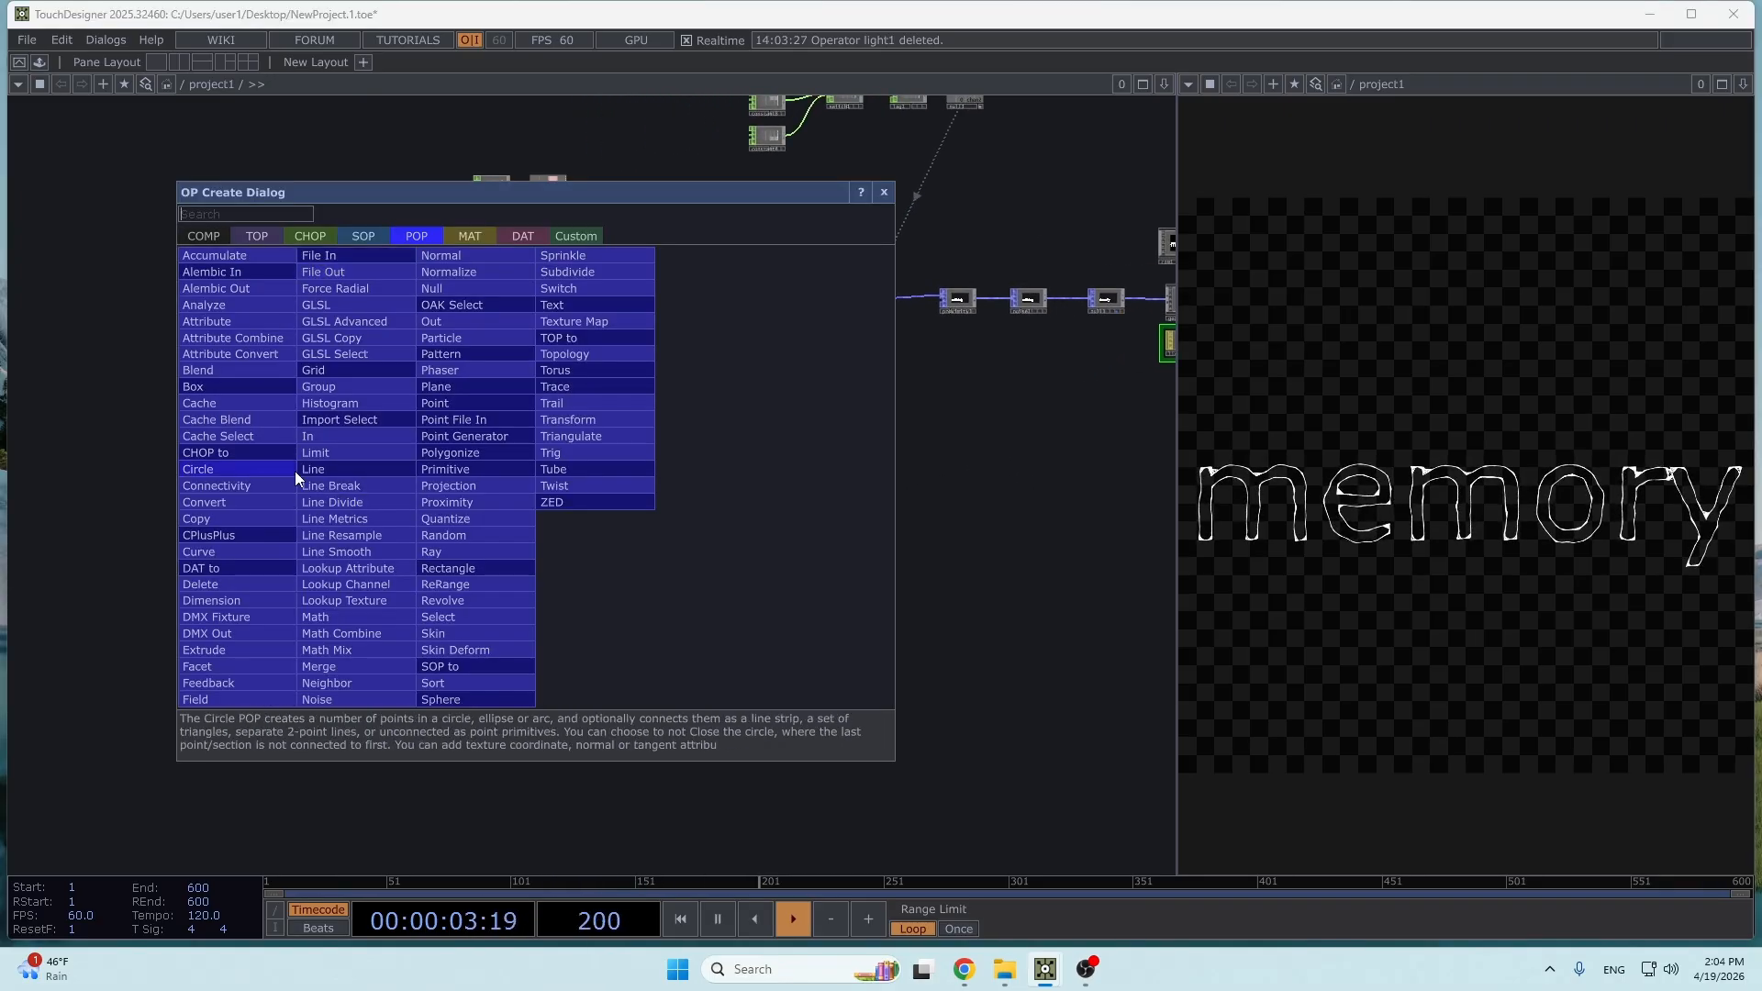
{"action": "type", "text": "grid"}
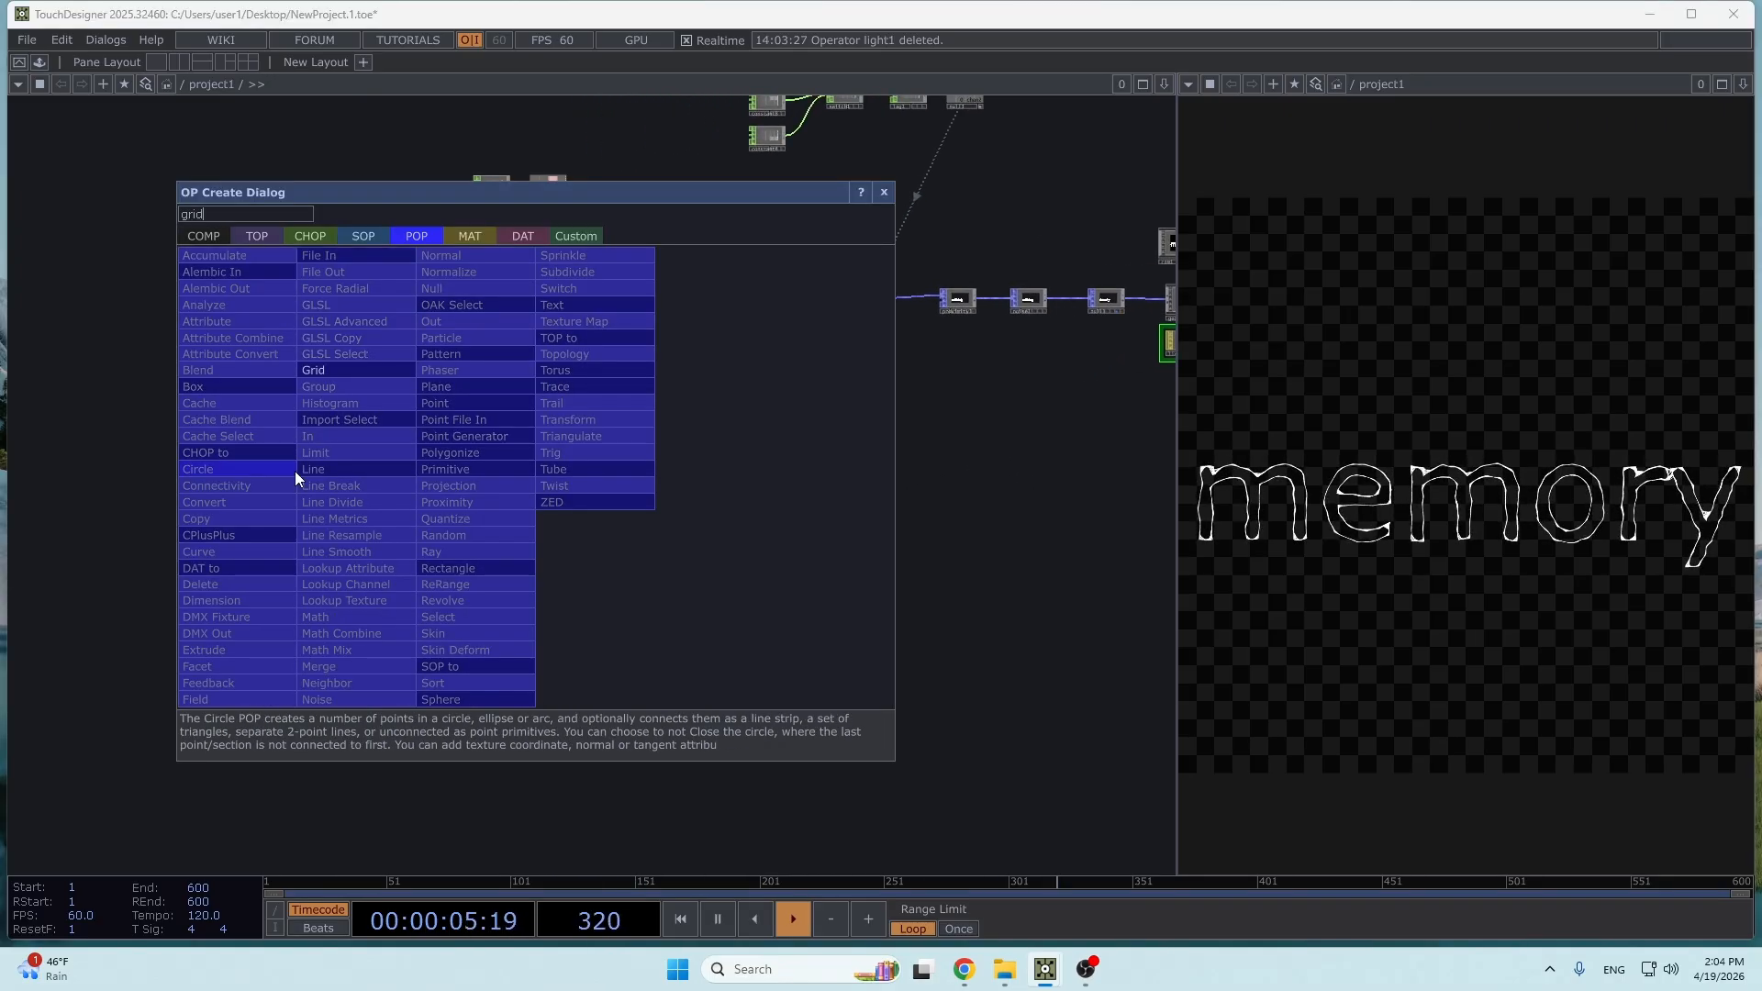
{"action": "left_click", "coordinate": [360, 373]}
{"action": "left_click", "coordinate": [555, 458]}
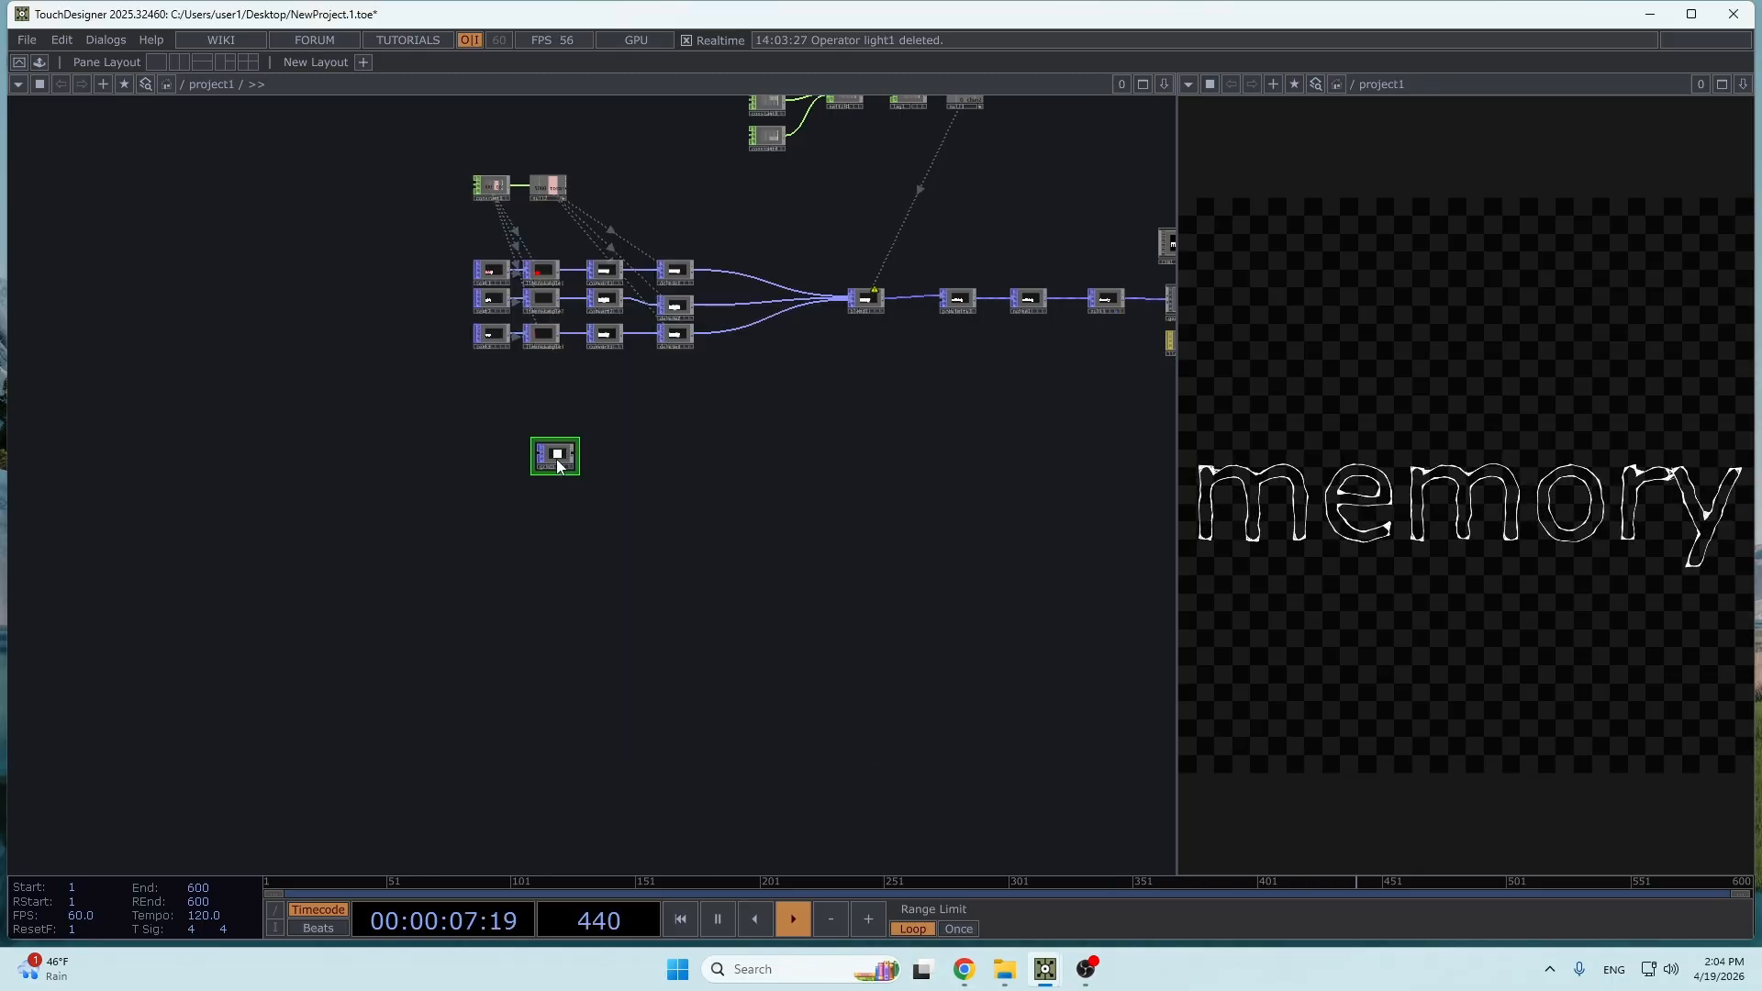
{"action": "left_click_drag", "start_coordinate": [555, 461], "coordinate": [493, 479]}
- Set grid1's Connectivity to Line Strips
{"action": "scroll", "coordinate": [487, 486], "scroll_direction": "up", "scroll_amount": 5}
{"action": "scroll", "coordinate": [488, 488], "scroll_direction": "up", "scroll_amount": 2}
{"action": "left_click_drag", "start_coordinate": [576, 534], "coordinate": [671, 630]}
{"action": "scroll", "coordinate": [590, 620], "scroll_direction": "up", "scroll_amount": 4}
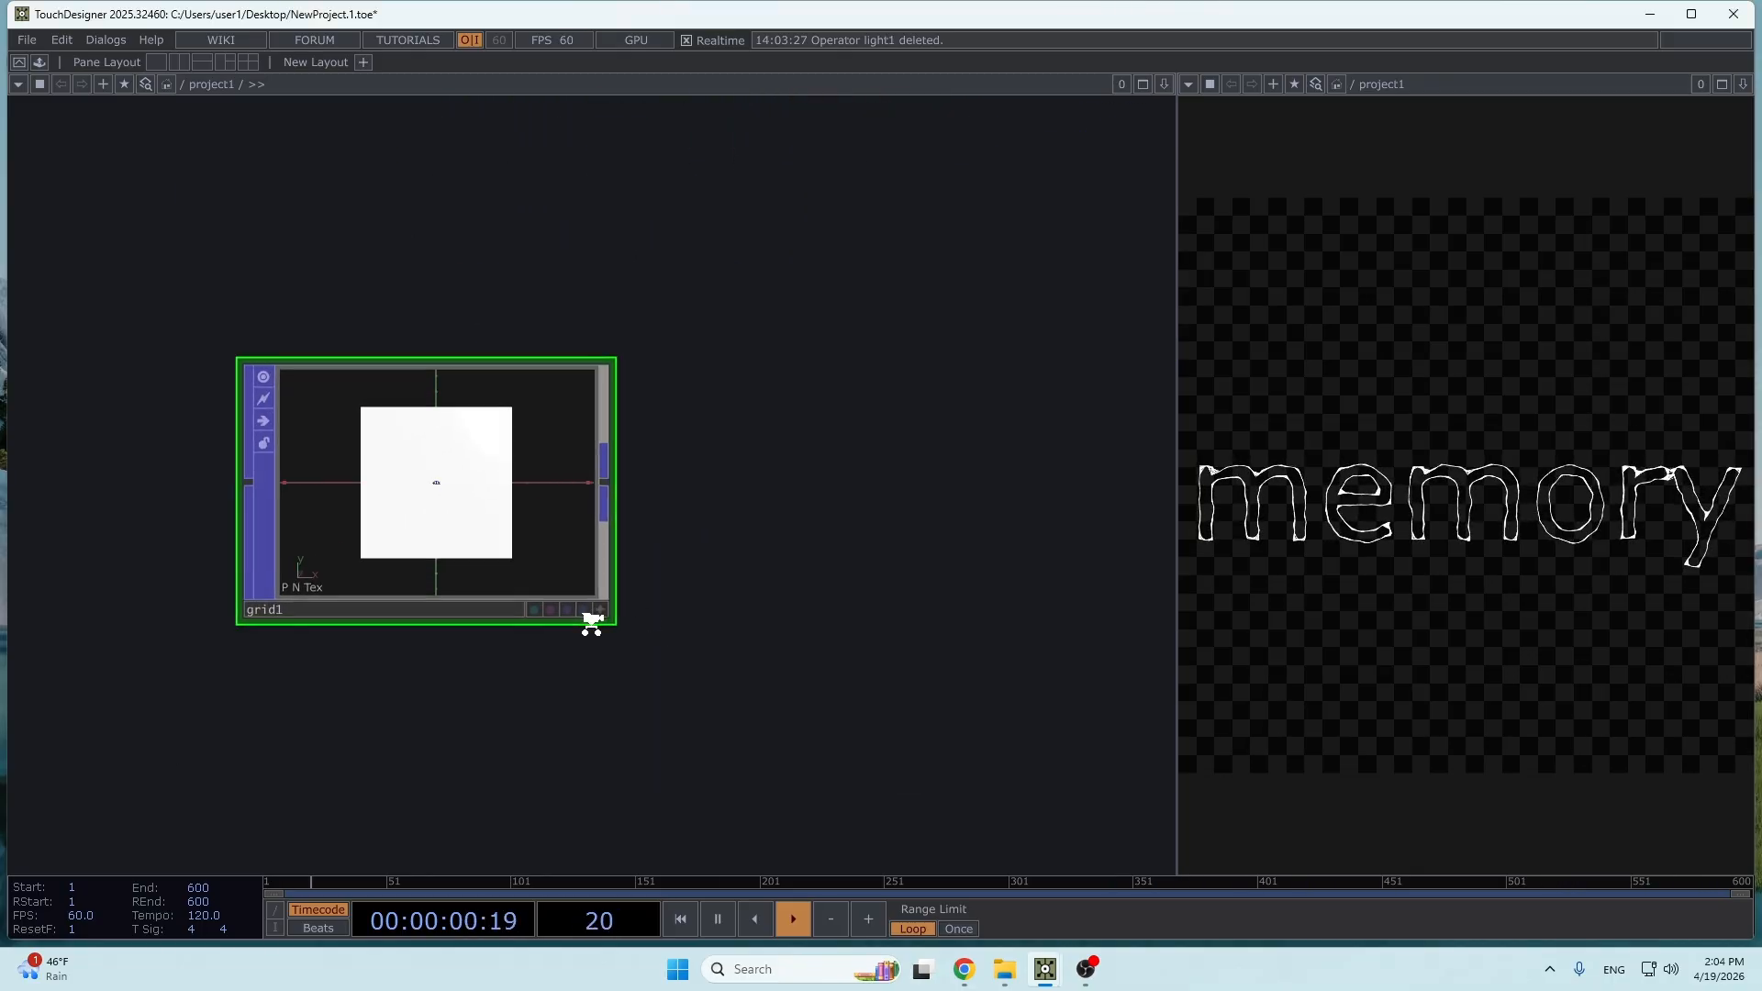
{"action": "key", "text": "p"}
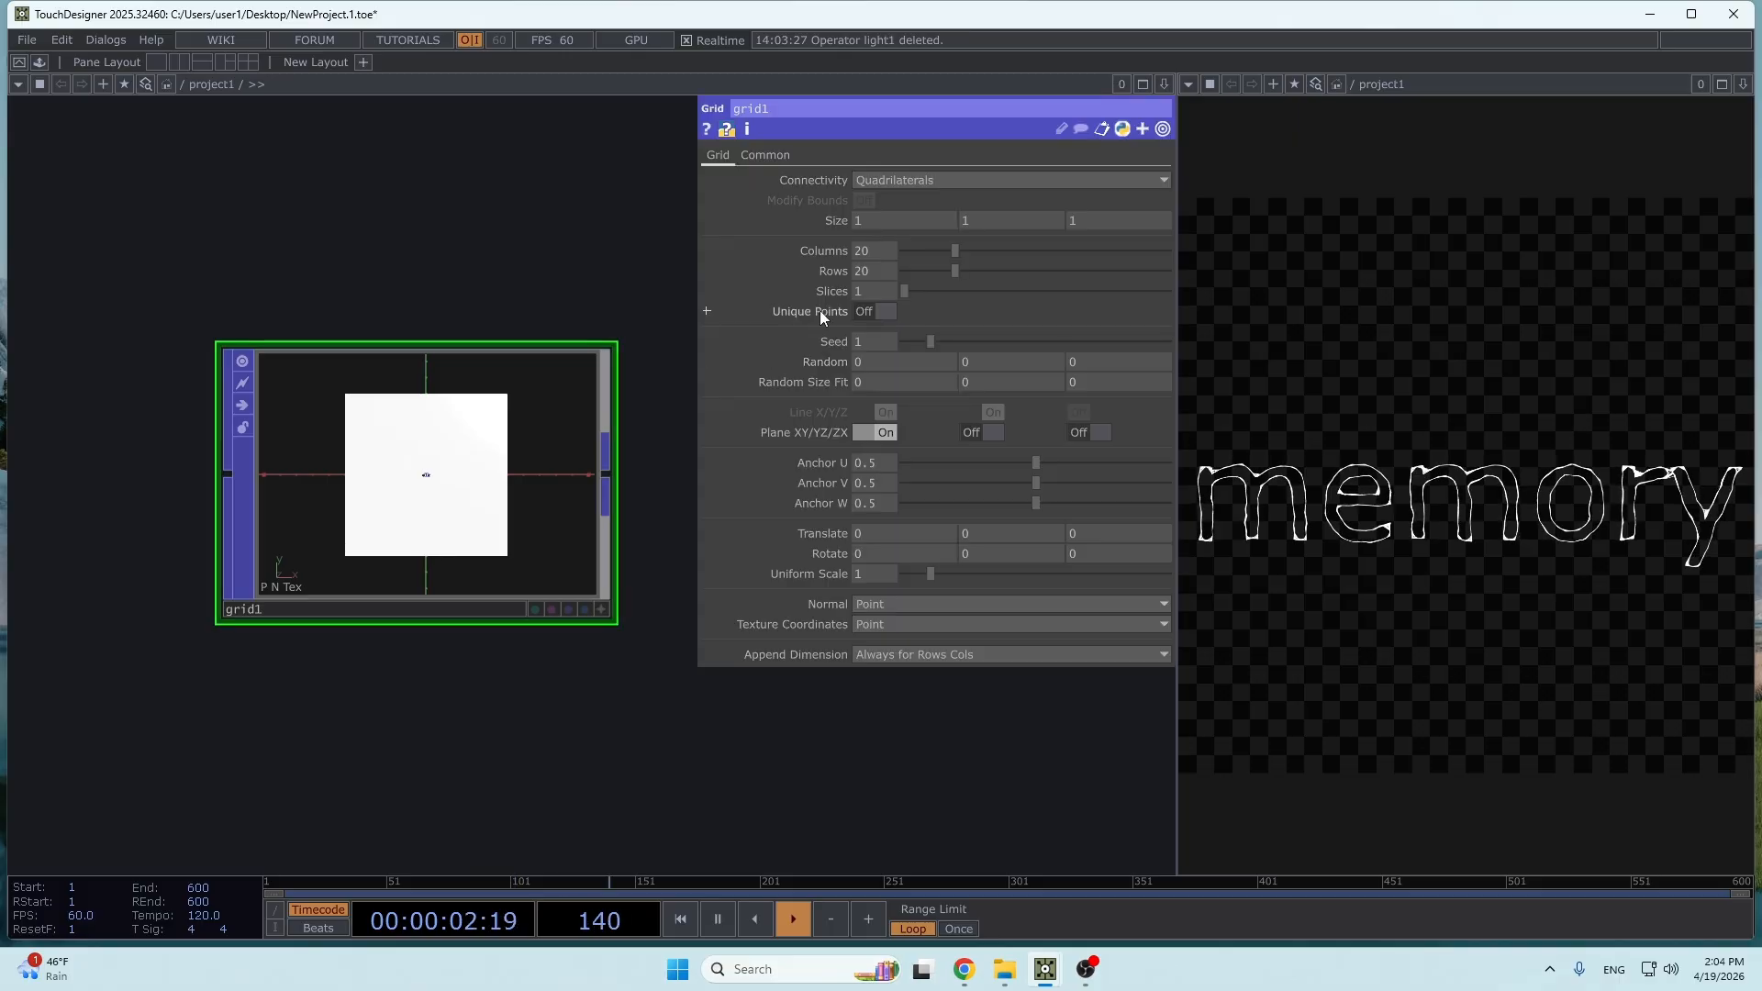
{"action": "left_click", "coordinate": [968, 182]}
{"action": "left_click", "coordinate": [927, 251]}
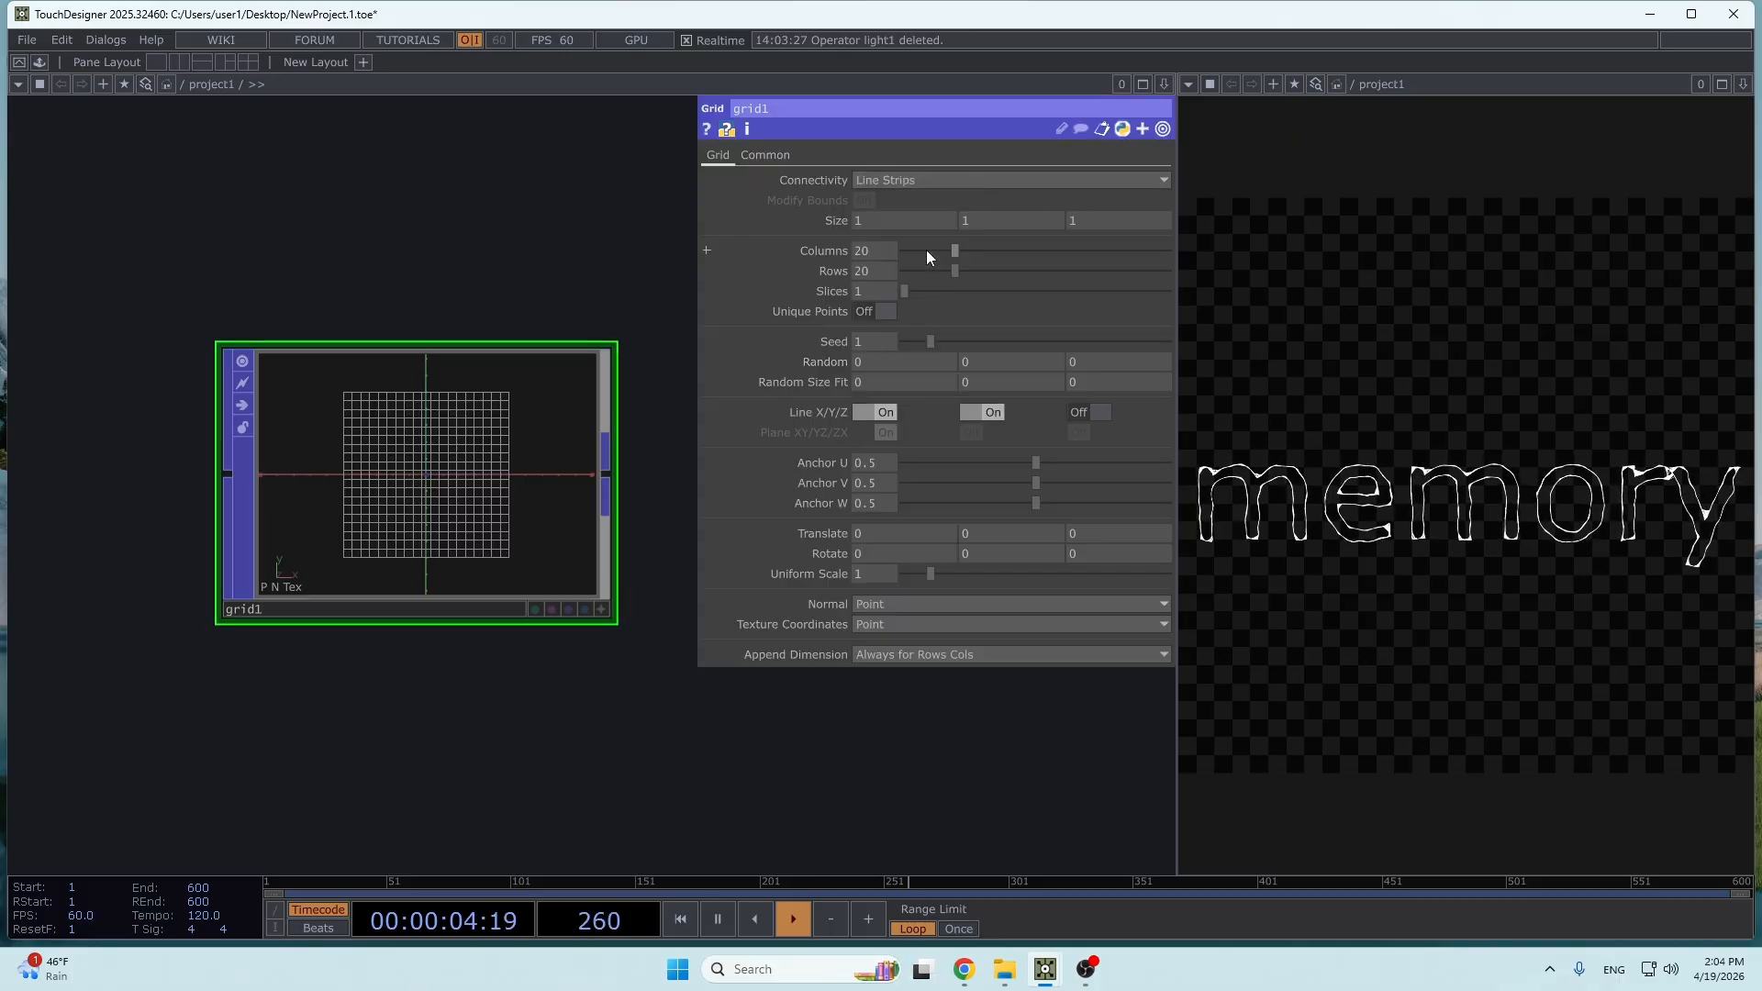
- Connect a Null POP to grid1's output and place it beside the grid
{"action": "scroll", "coordinate": [504, 464], "scroll_direction": "down", "scroll_amount": 2}
{"action": "left_click_drag", "start_coordinate": [630, 338], "coordinate": [346, 389]}
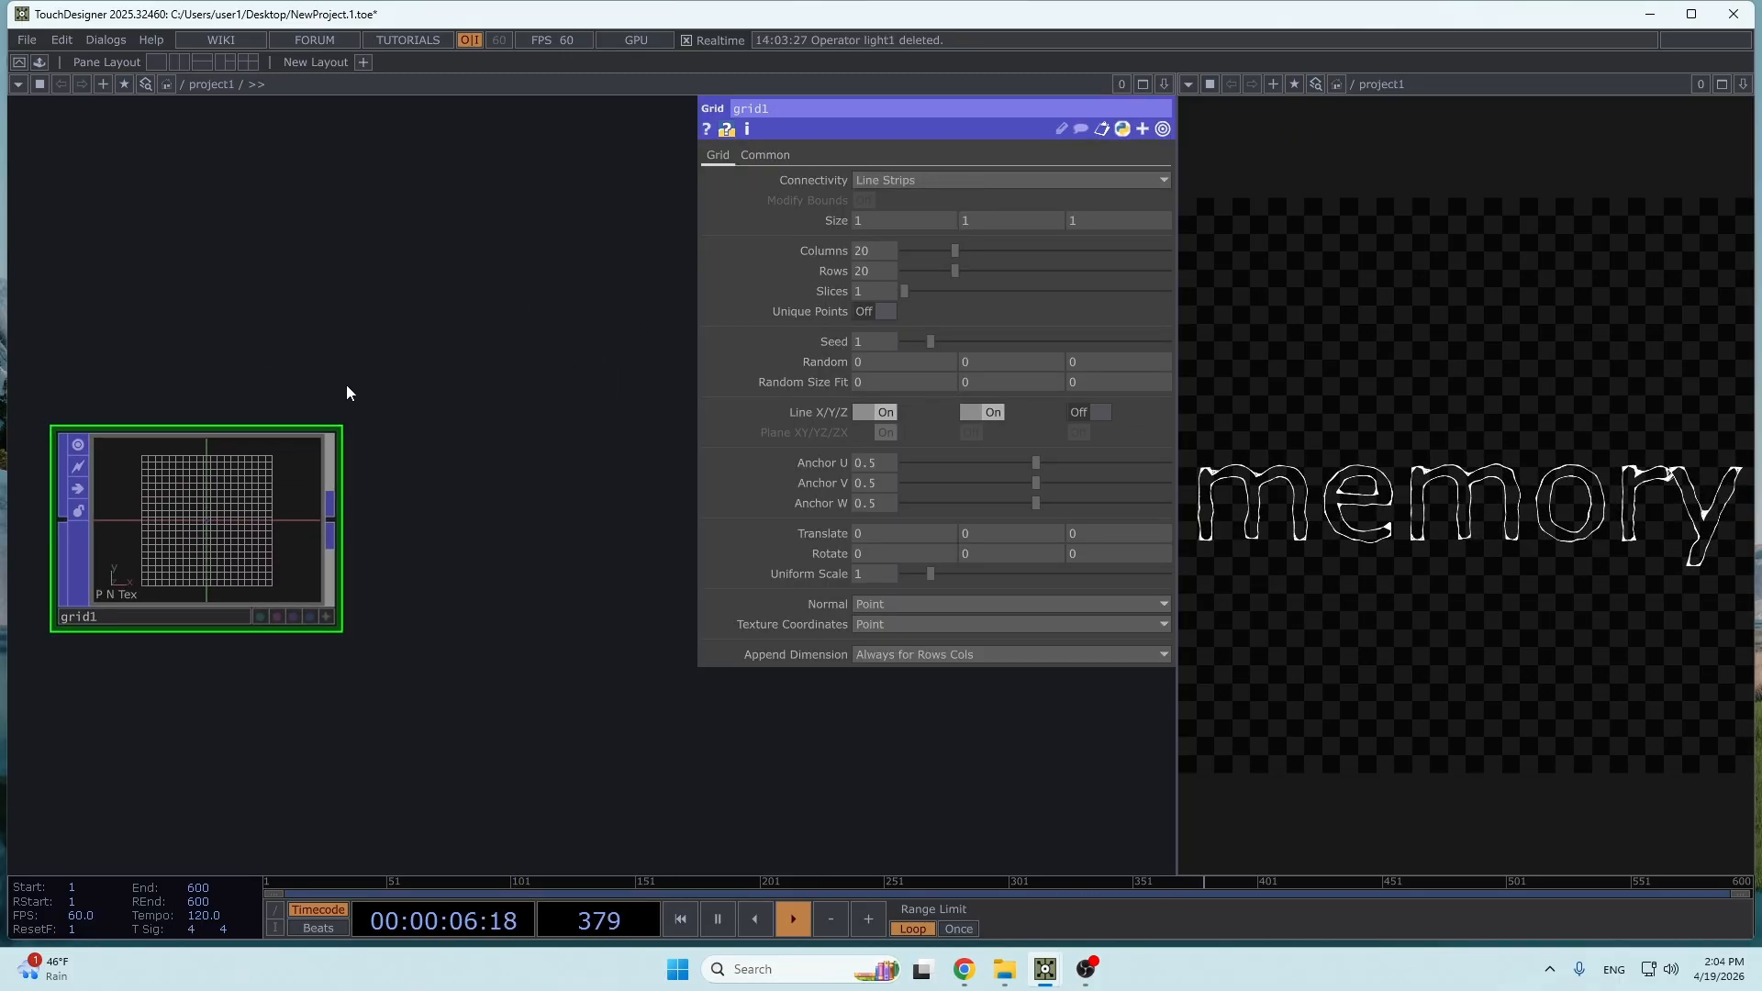
{"action": "scroll", "coordinate": [351, 404], "scroll_direction": "down", "scroll_amount": 3}
{"action": "scroll", "coordinate": [399, 399], "scroll_direction": "down", "scroll_amount": 1}
{"action": "left_click_drag", "start_coordinate": [438, 444], "coordinate": [325, 634]}
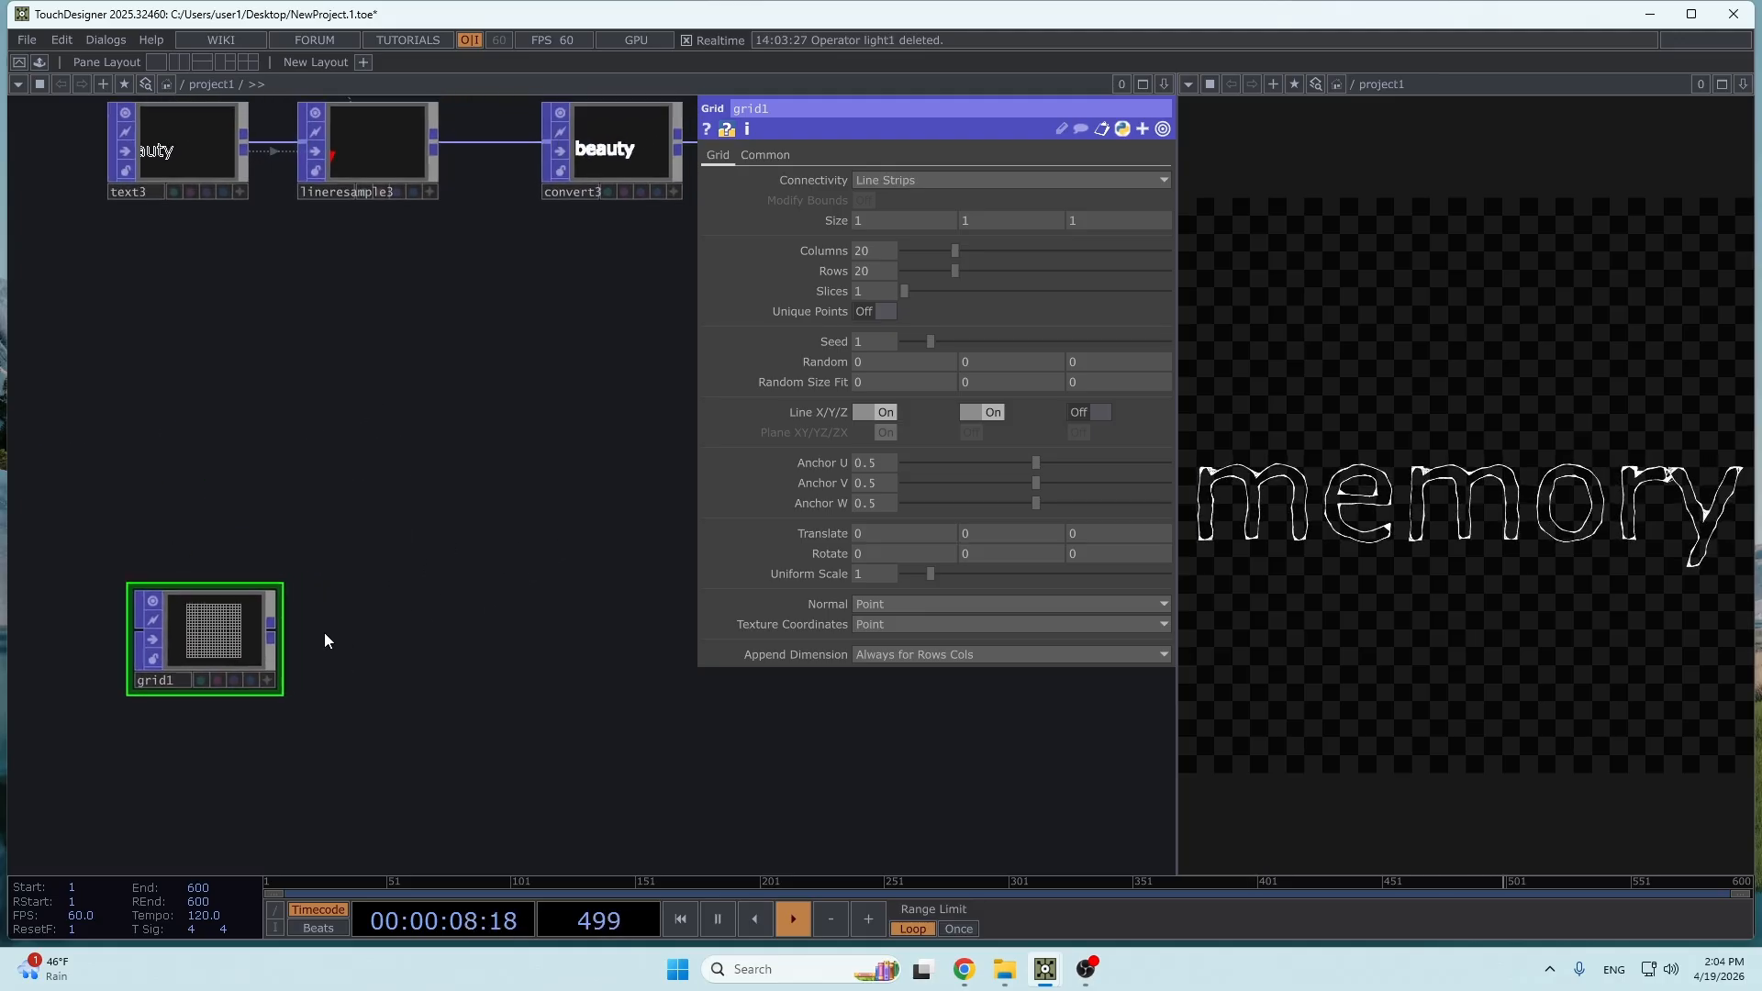
{"action": "scroll", "coordinate": [282, 637], "scroll_direction": "down", "scroll_amount": 4}
{"action": "left_click", "coordinate": [278, 635]}
{"action": "right_click", "coordinate": [419, 627]}
{"action": "left_click", "coordinate": [323, 585]}
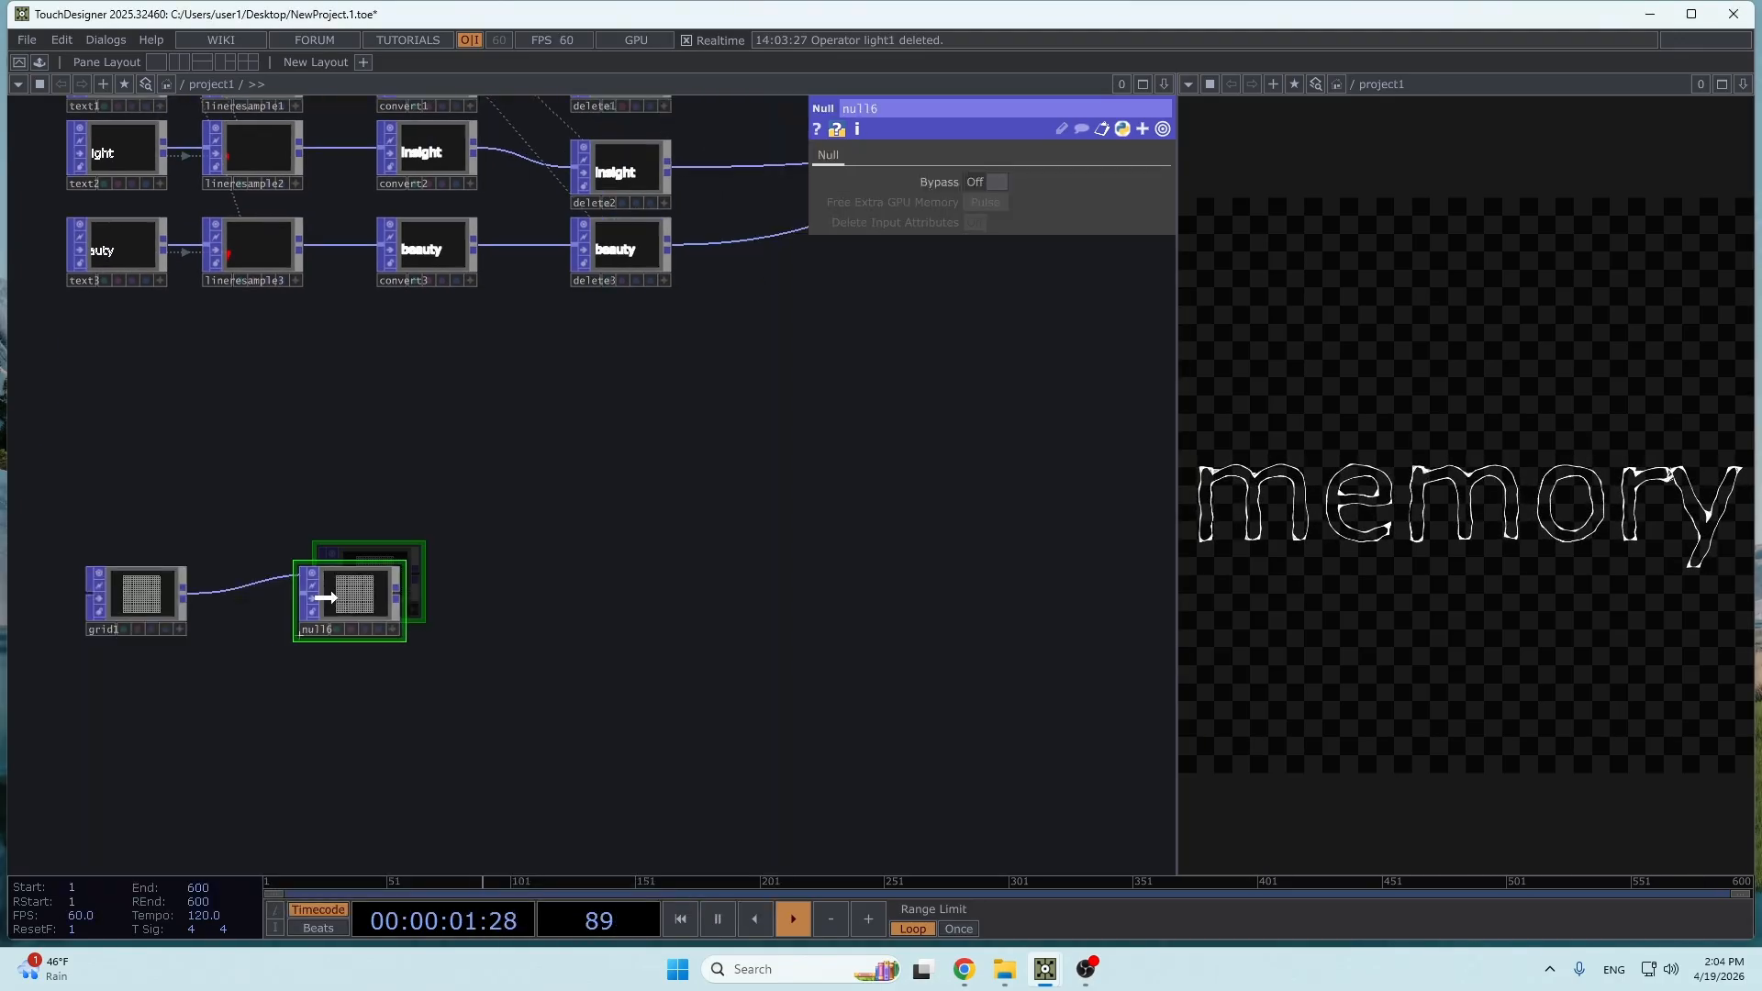
{"action": "left_click", "coordinate": [308, 602]}
- Feed null6 into a new Geometry COMP placed in line after it
{"action": "scroll", "coordinate": [389, 597], "scroll_direction": "up", "scroll_amount": 3}
{"action": "left_click", "coordinate": [371, 593]}
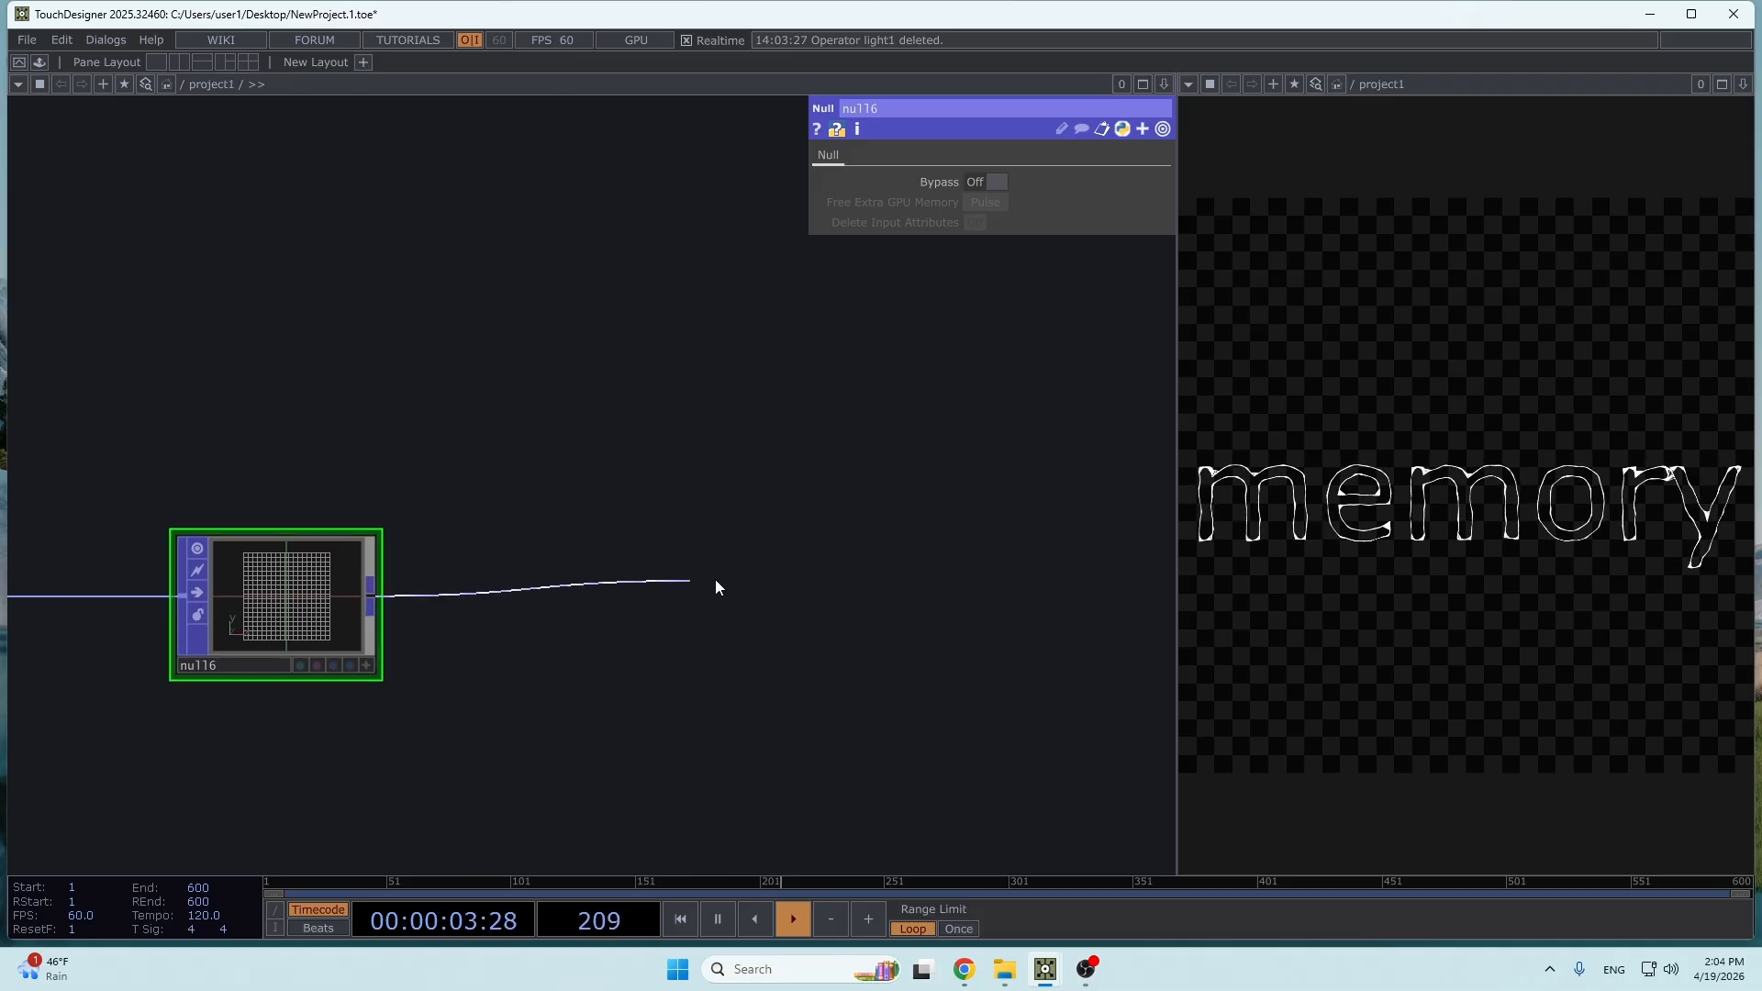
{"action": "right_click", "coordinate": [659, 582]}
{"action": "left_click", "coordinate": [327, 334]}
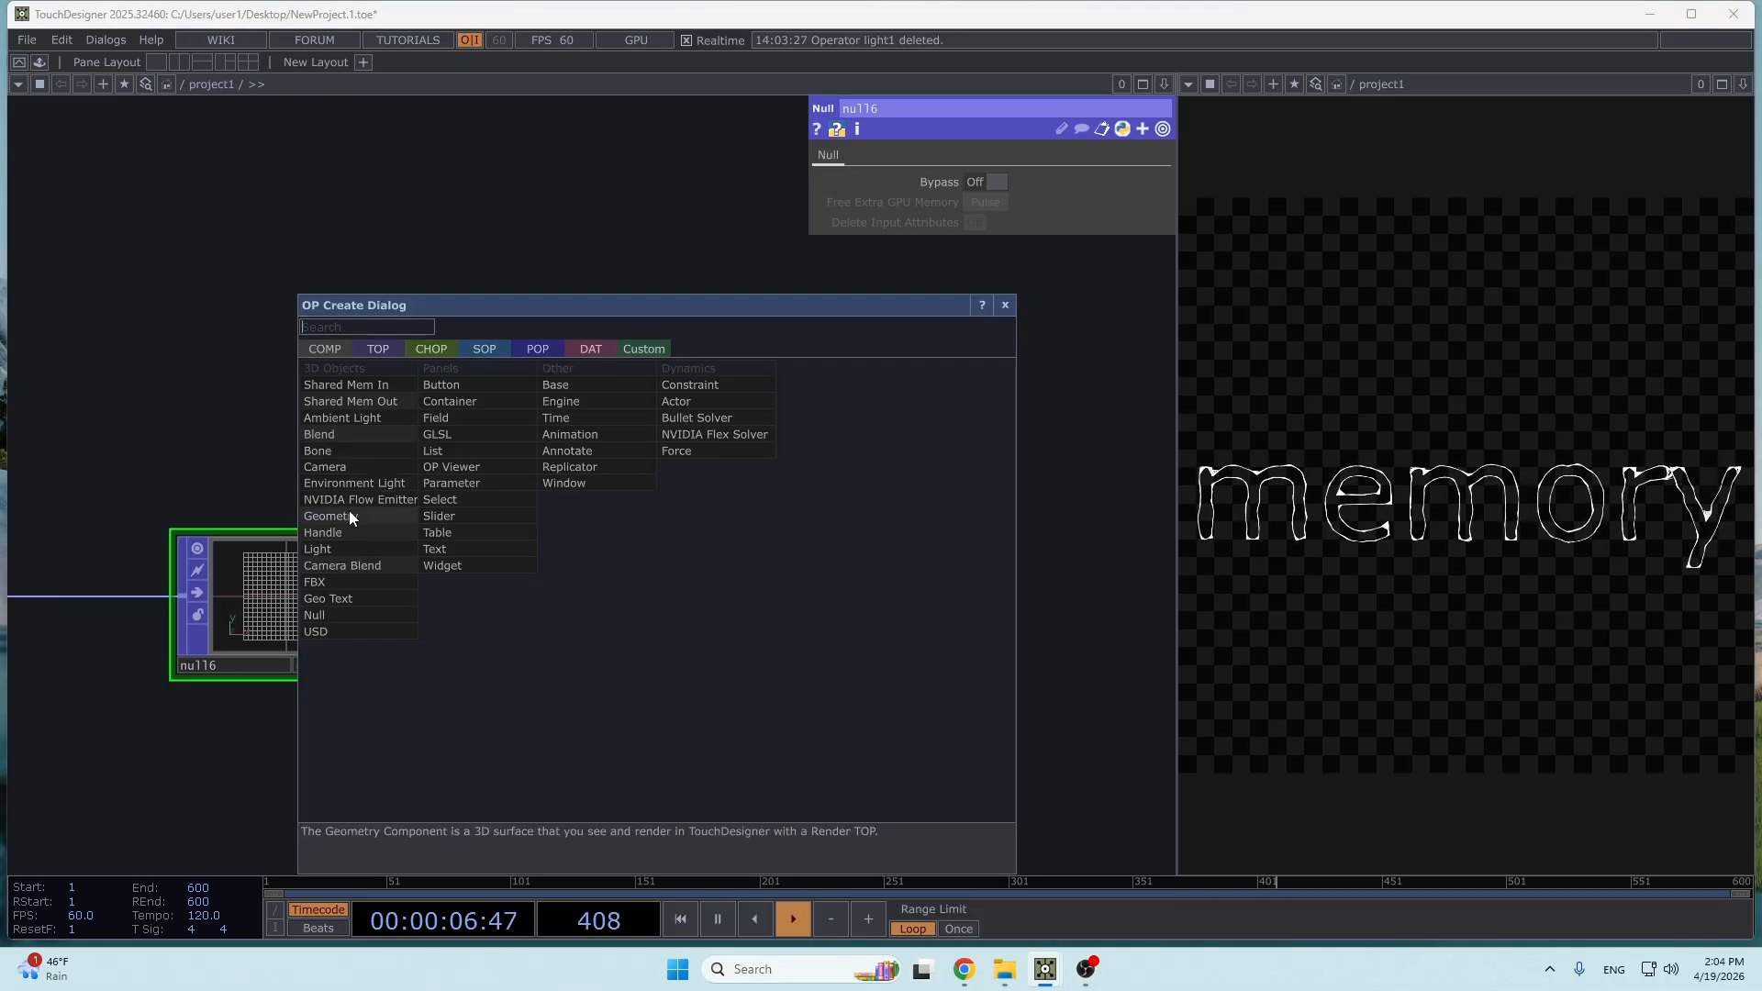
{"action": "left_click", "coordinate": [349, 511]}
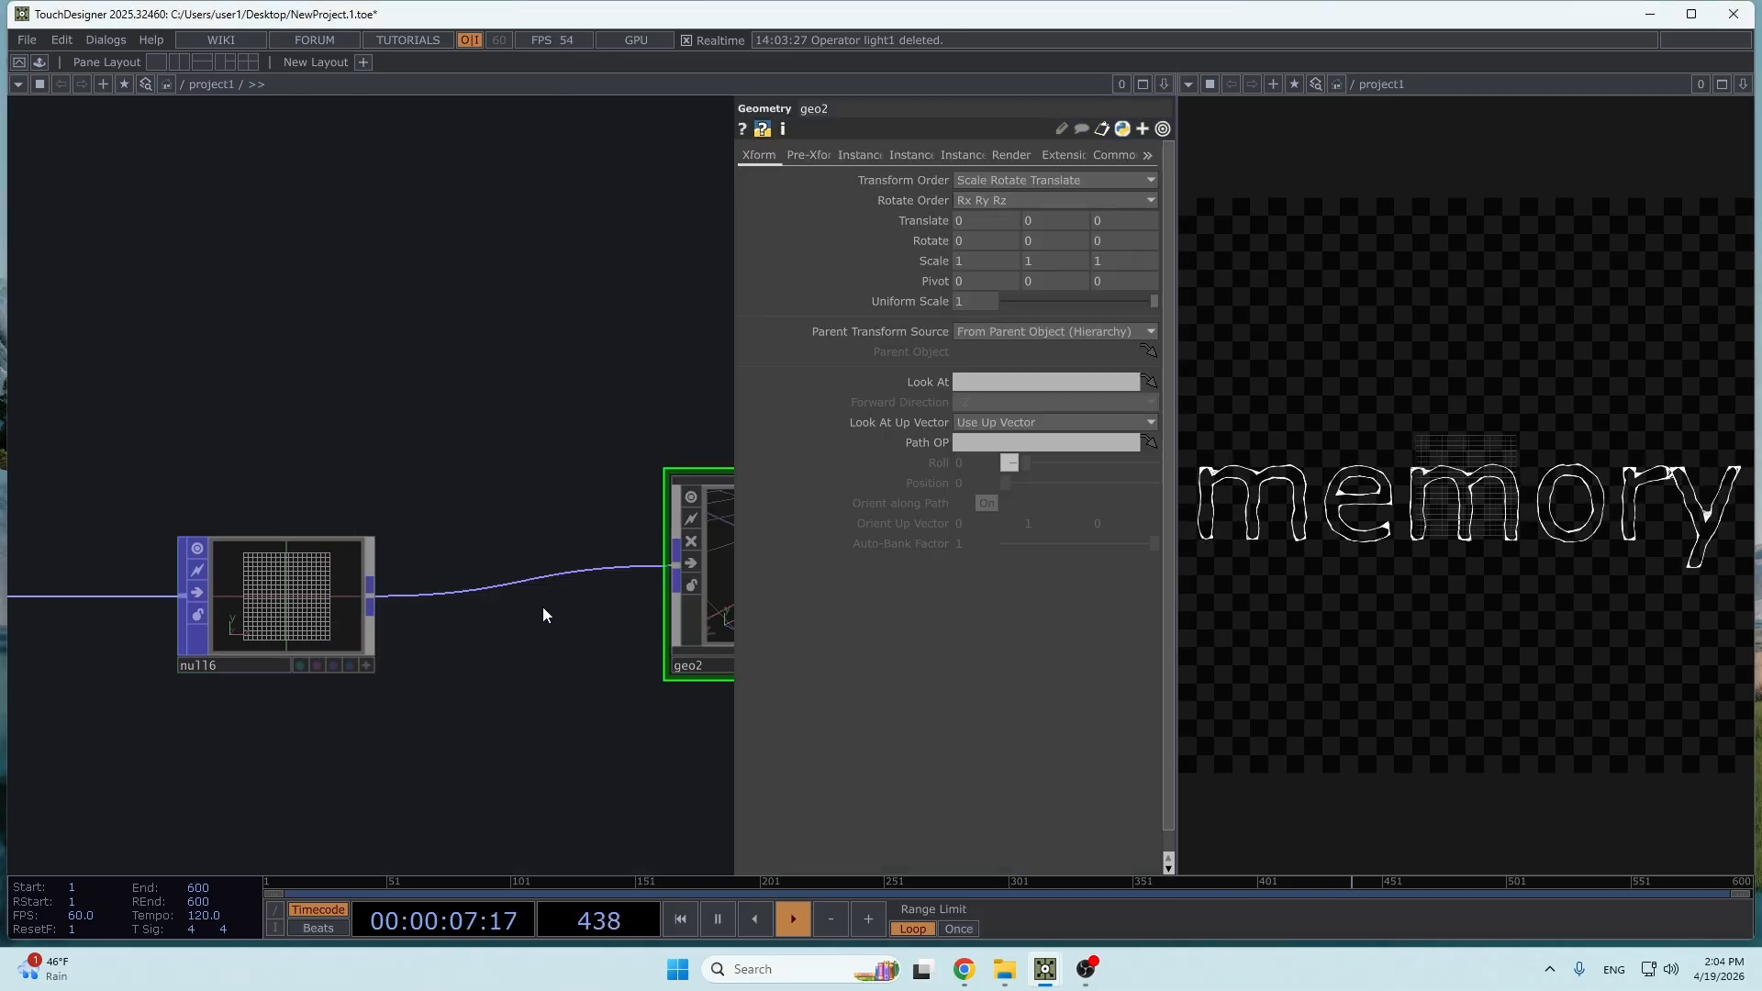
{"action": "left_click_drag", "start_coordinate": [489, 606], "coordinate": [157, 611]}
{"action": "left_click_drag", "start_coordinate": [466, 581], "coordinate": [468, 617]}
- Restrict render1's Geometry to geo1
{"action": "left_click_drag", "start_coordinate": [477, 472], "coordinate": [317, 461]}
{"action": "scroll", "coordinate": [341, 465], "scroll_direction": "down", "scroll_amount": 4}
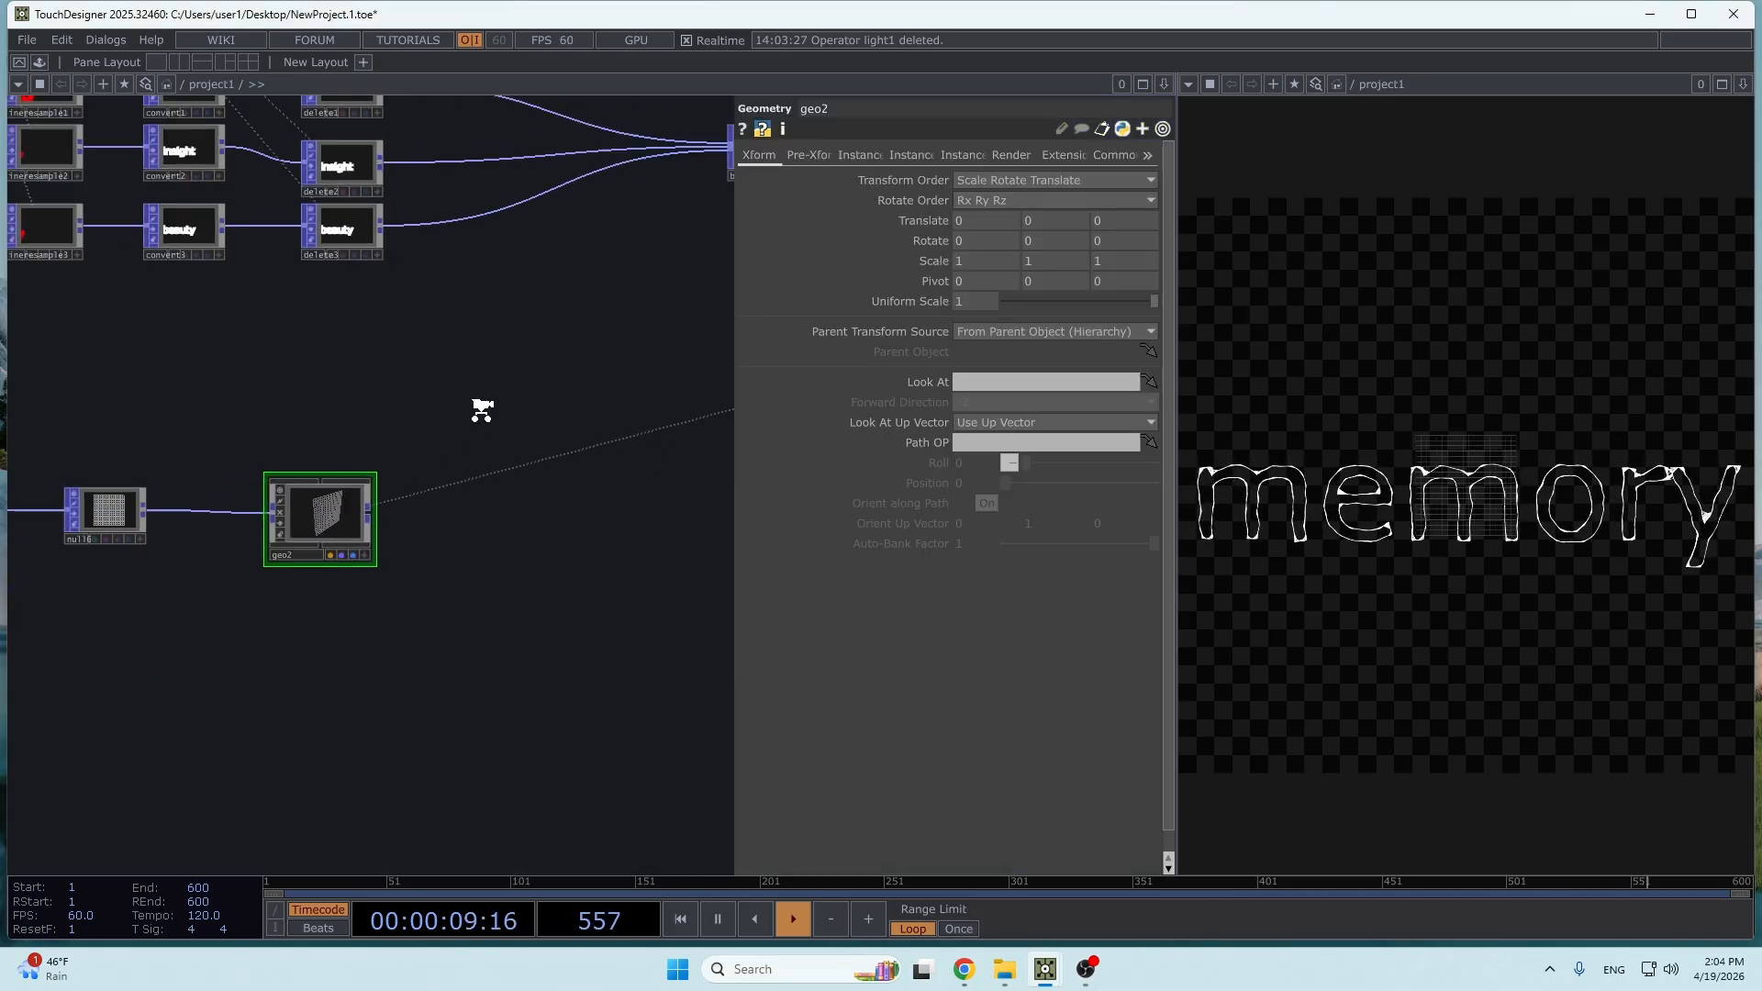
{"action": "left_click_drag", "start_coordinate": [484, 409], "coordinate": [296, 579]}
{"action": "left_click_drag", "start_coordinate": [467, 528], "coordinate": [307, 585]}
{"action": "left_click_drag", "start_coordinate": [670, 501], "coordinate": [338, 558]}
{"action": "scroll", "coordinate": [338, 559], "scroll_direction": "down", "scroll_amount": 3}
{"action": "left_click_drag", "start_coordinate": [601, 593], "coordinate": [508, 579]}
{"action": "left_click", "coordinate": [590, 488]}
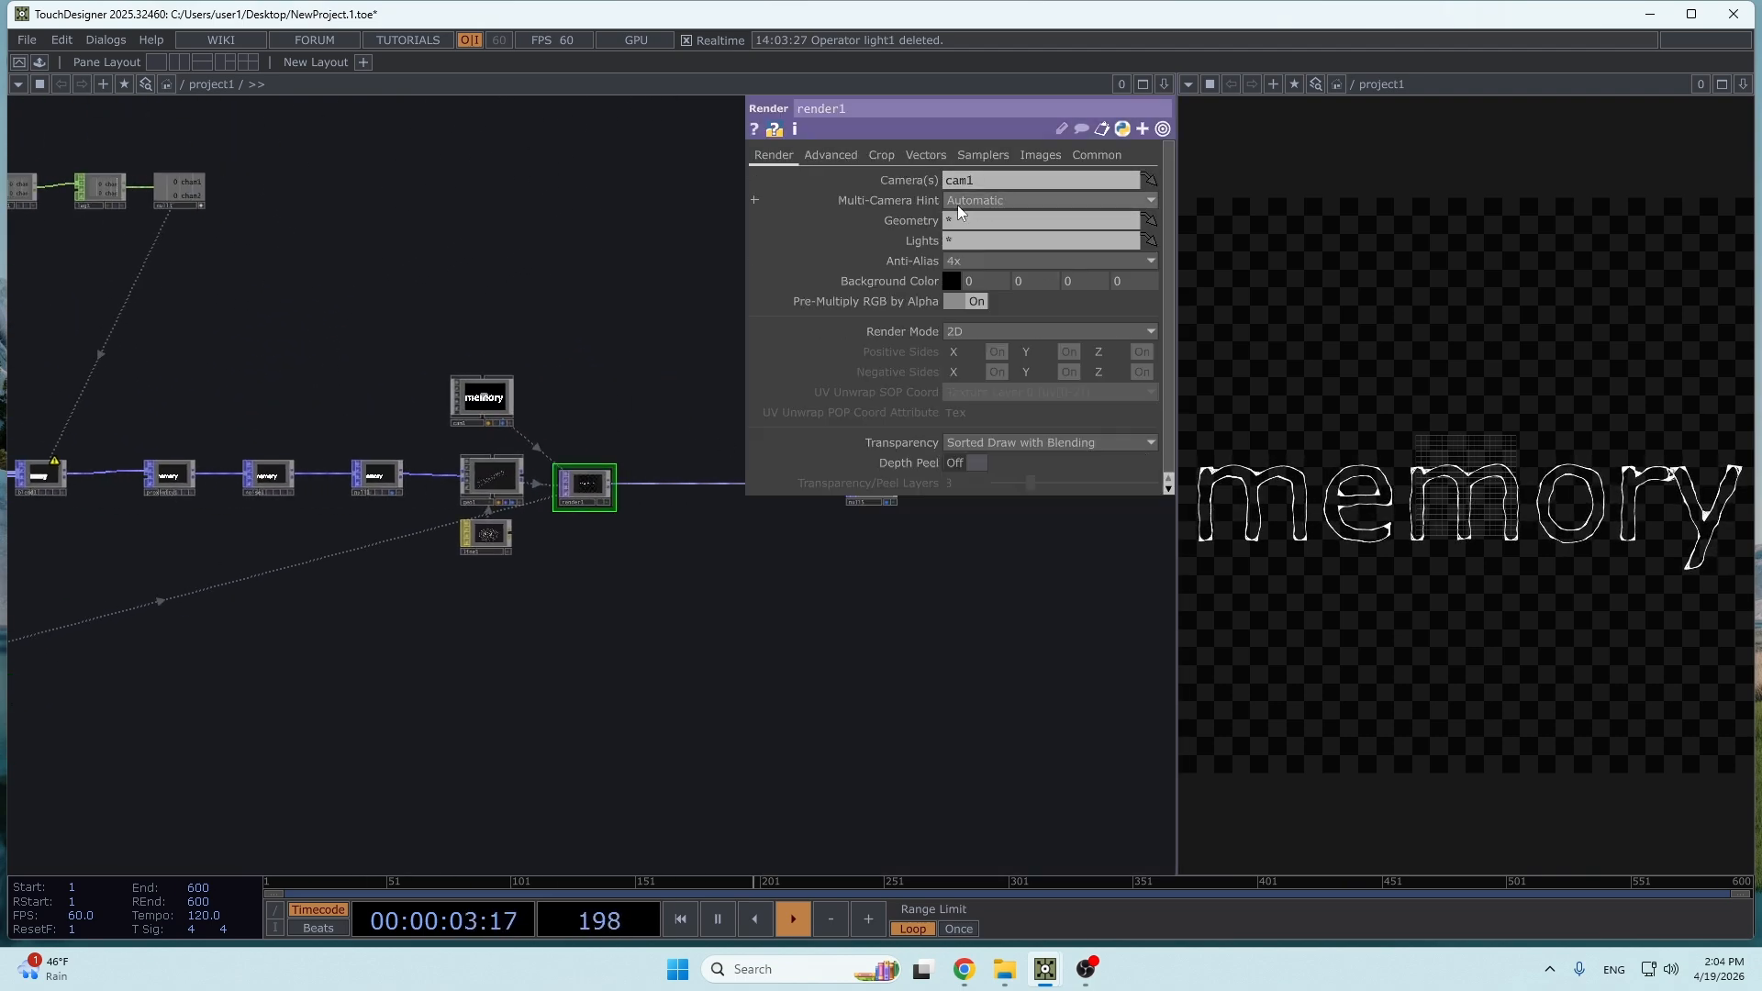
{"action": "left_click", "coordinate": [1010, 220]}
{"action": "type", "text": "geo1"}
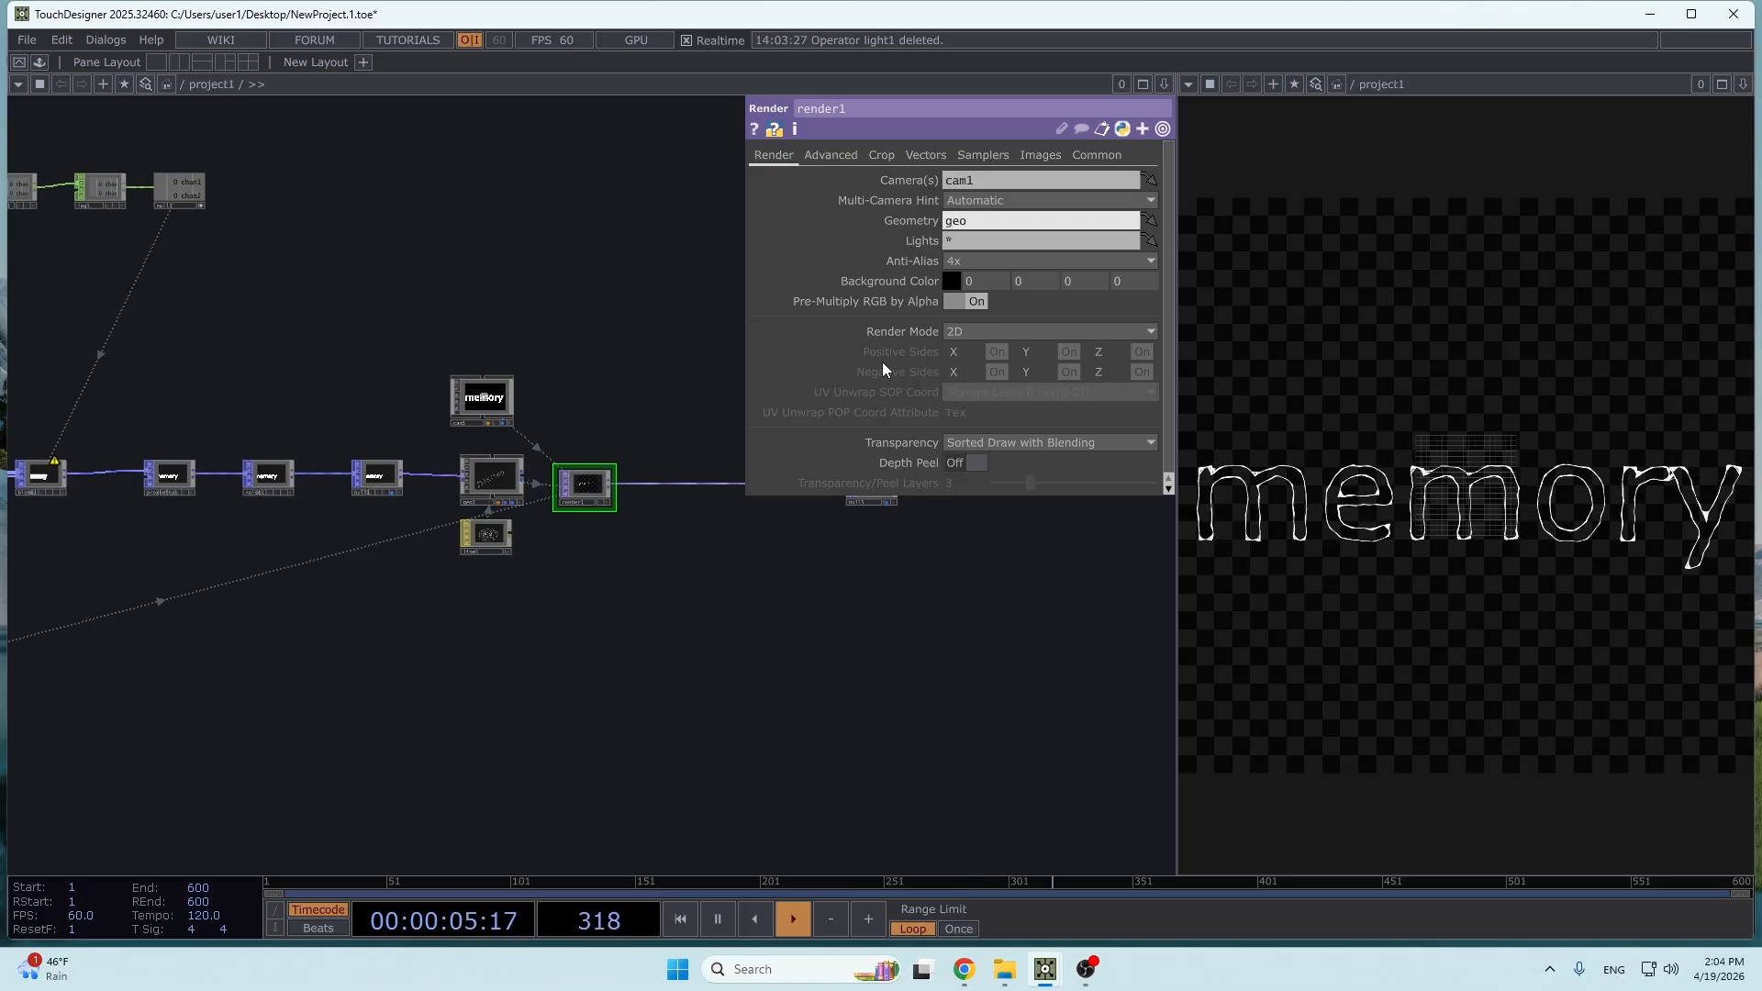
{"action": "left_click", "coordinate": [621, 599]}
- Add a Camera COMP above geo2
{"action": "scroll", "coordinate": [442, 500], "scroll_direction": "up", "scroll_amount": 5}
{"action": "scroll", "coordinate": [339, 727], "scroll_direction": "down", "scroll_amount": 5}
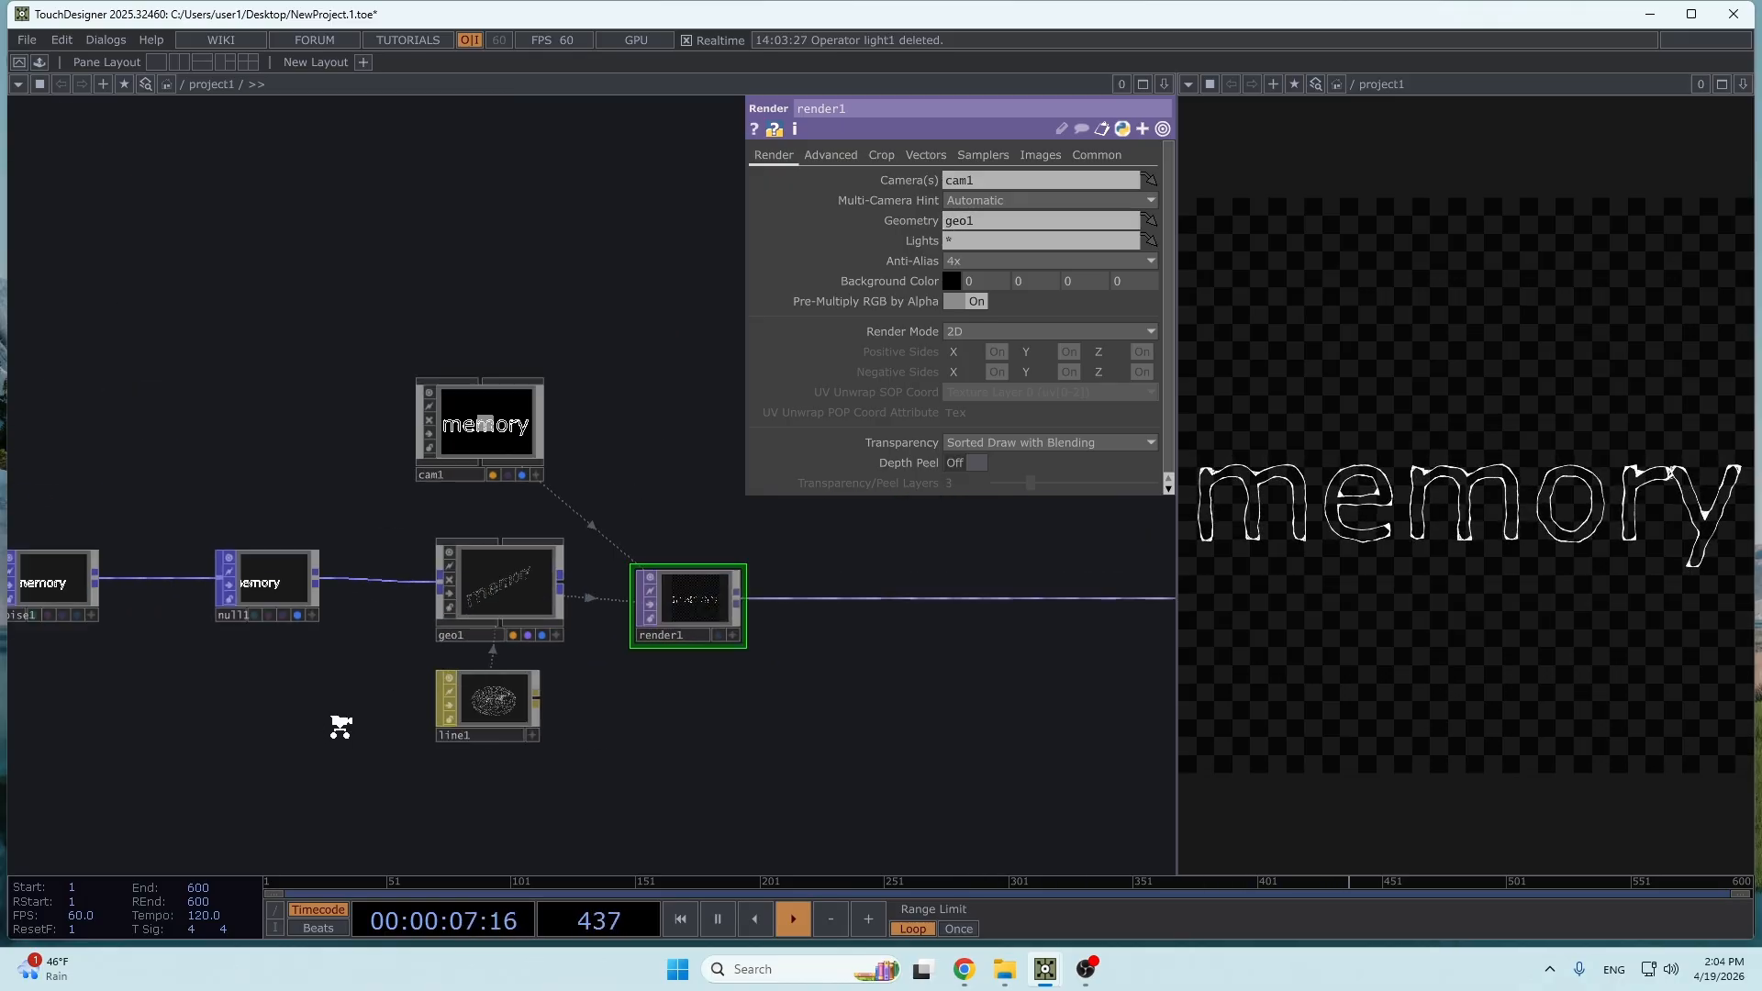
{"action": "mouse_move", "coordinate": [460, 691]}
{"action": "left_mouse_down"}
{"action": "mouse_move", "coordinate": [624, 560]}
{"action": "mouse_move", "coordinate": [826, 464]}
{"action": "left_mouse_up"}
{"action": "left_click_drag", "start_coordinate": [347, 673], "coordinate": [558, 617]}
{"action": "scroll", "coordinate": [240, 605], "scroll_direction": "up", "scroll_amount": 6}
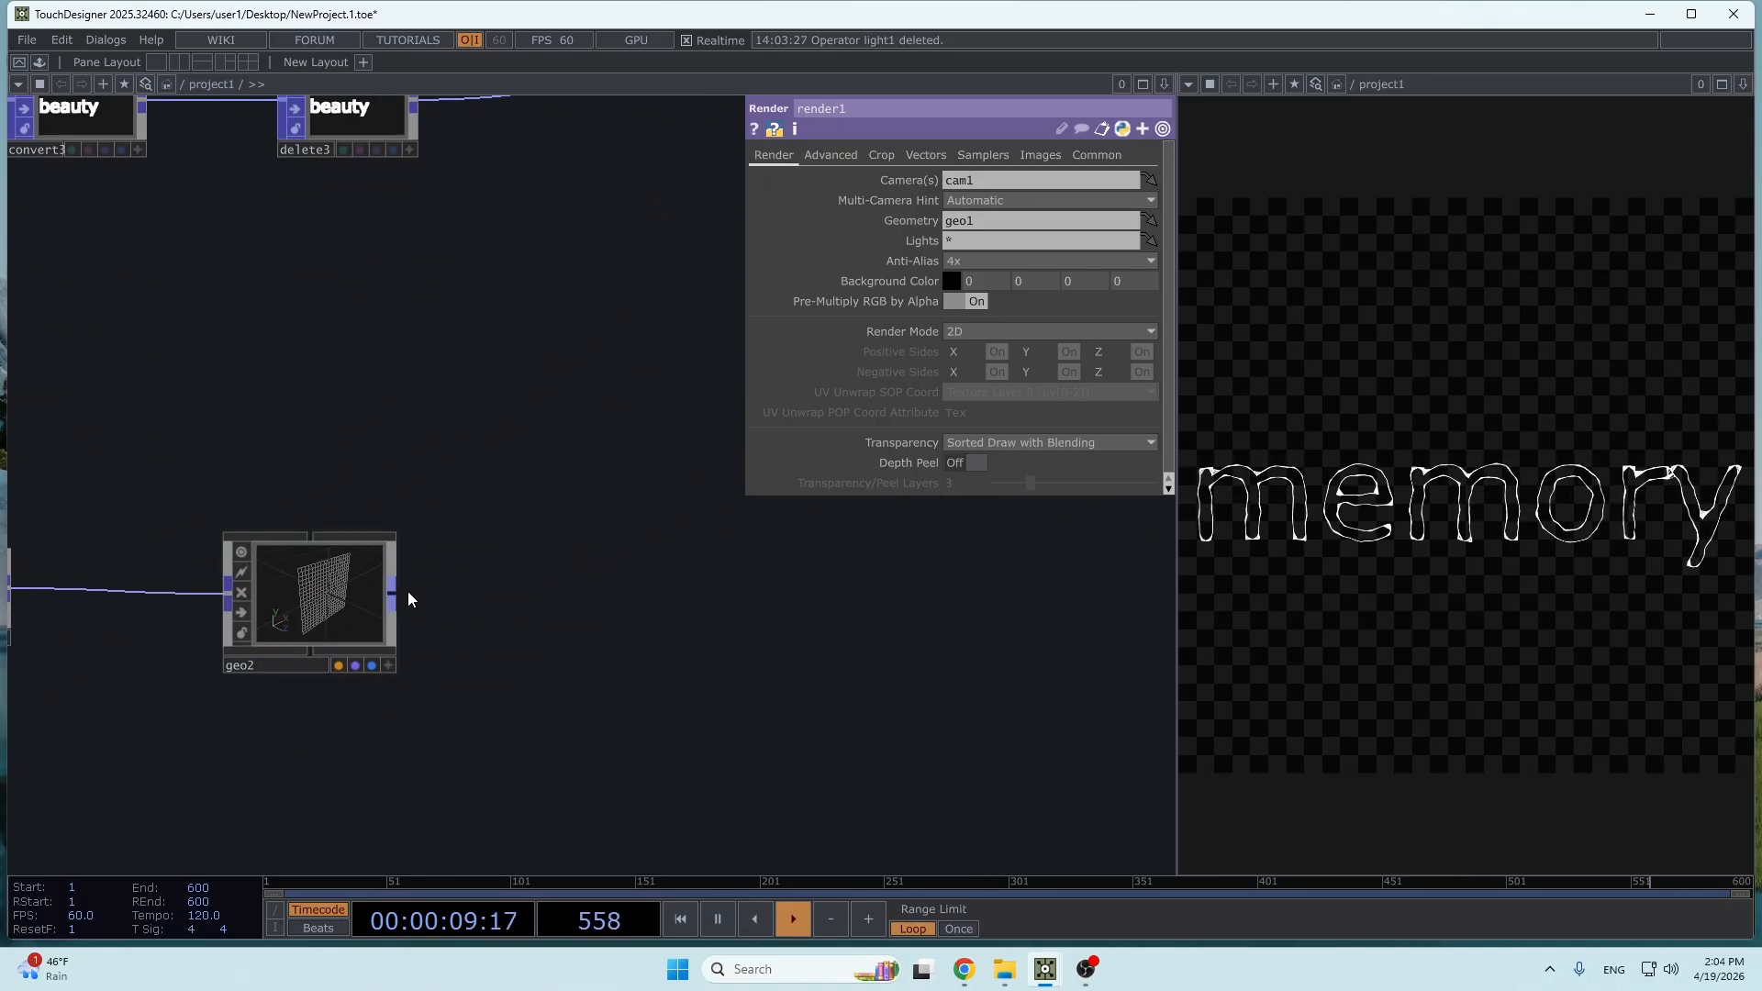
{"action": "key", "text": "Tab"}
{"action": "type", "text": "ca"}
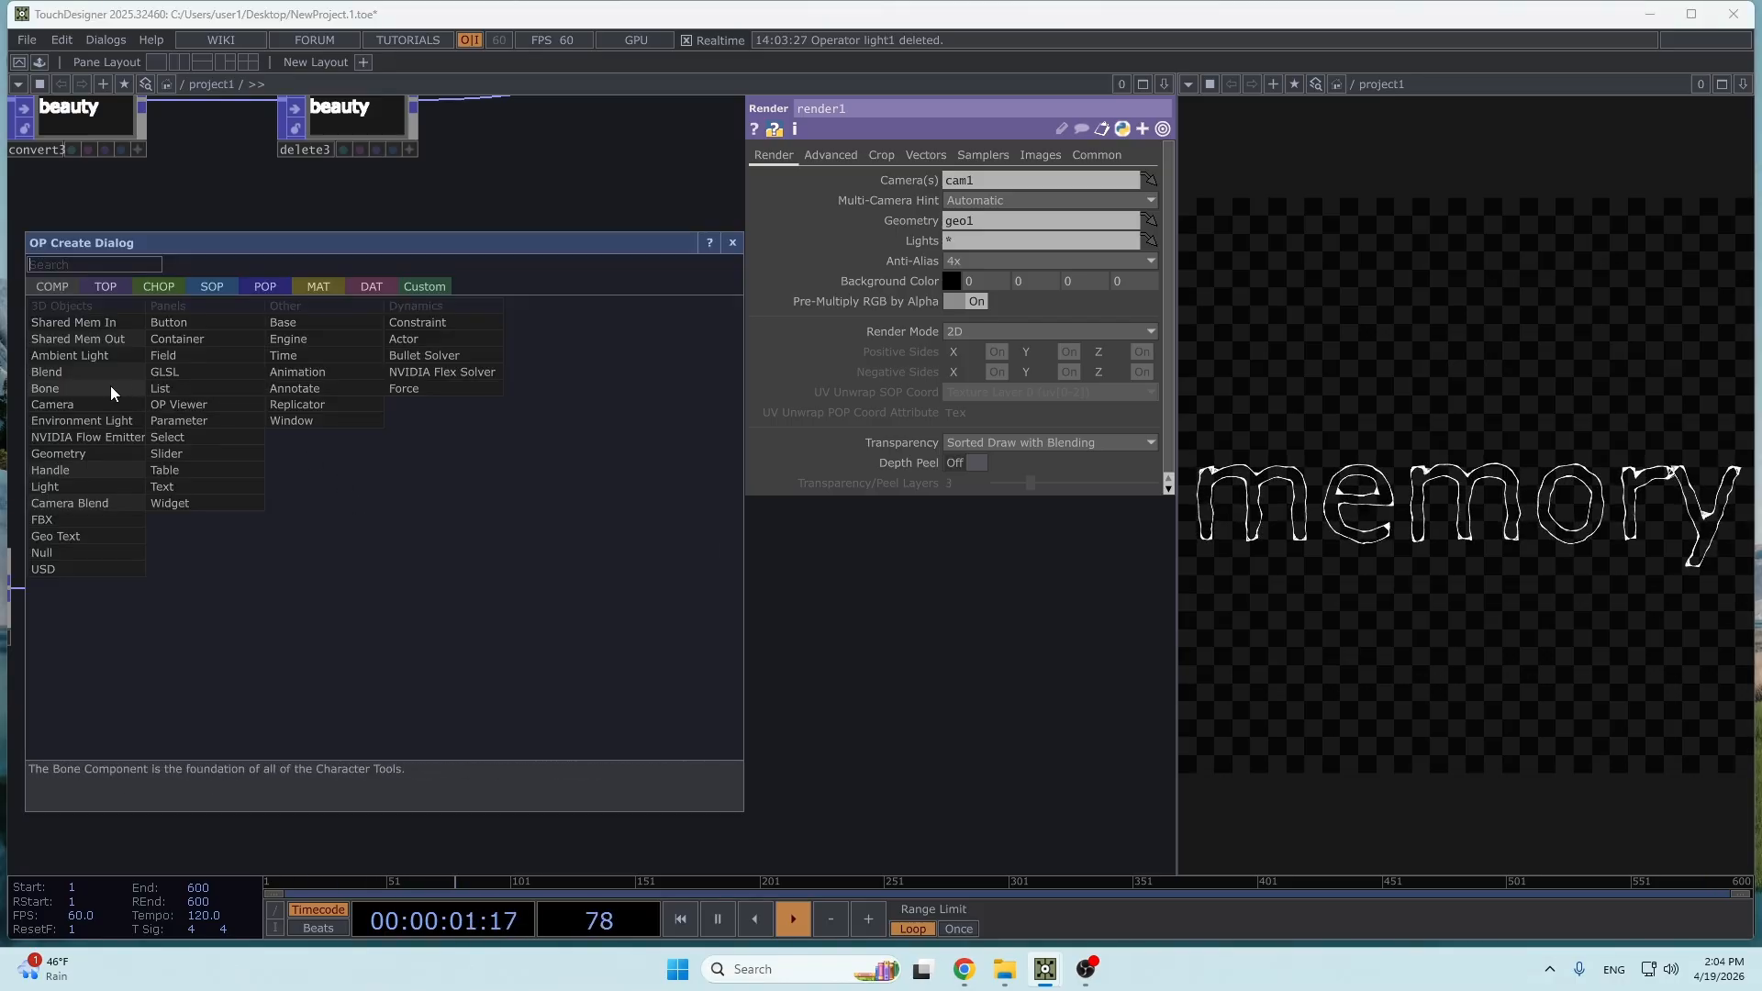
{"action": "left_click", "coordinate": [96, 404]}
{"action": "left_click", "coordinate": [318, 422]}
- Add a second Render TOP beside cam2 and geo2
{"action": "left_click_drag", "start_coordinate": [608, 569], "coordinate": [396, 569]}
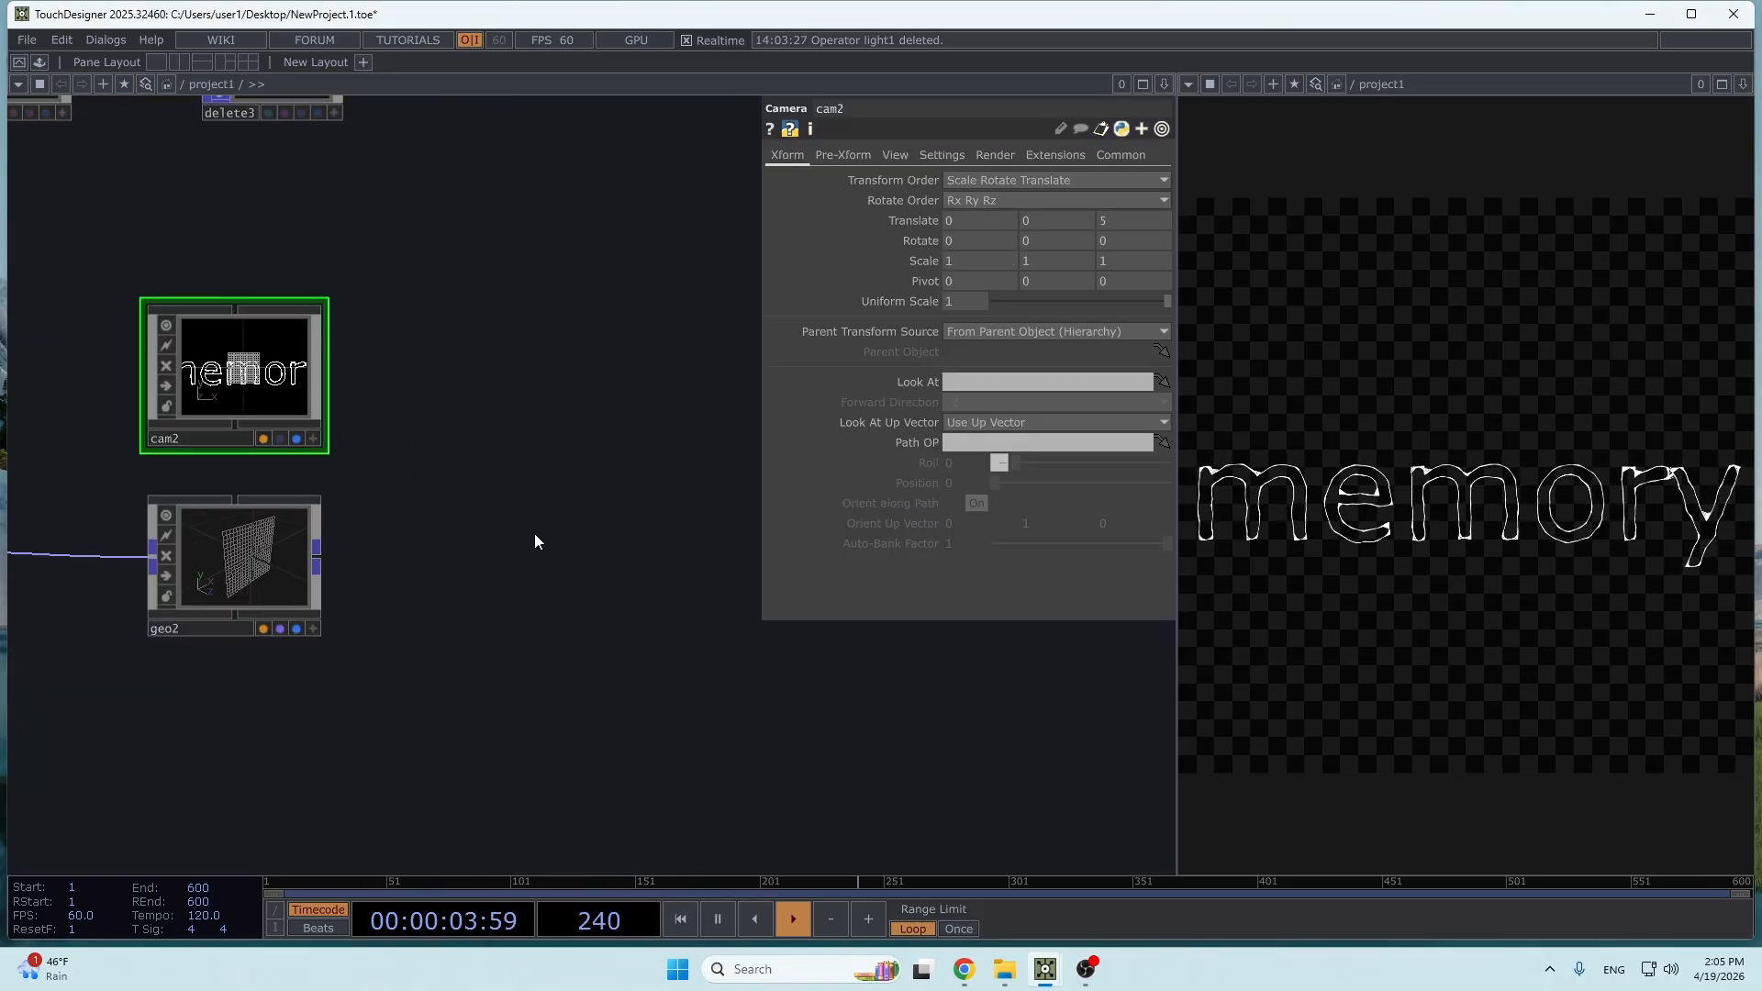
{"action": "scroll", "coordinate": [397, 569], "scroll_direction": "down", "scroll_amount": 2}
{"action": "left_click_drag", "start_coordinate": [616, 524], "coordinate": [468, 578]}
{"action": "scroll", "coordinate": [468, 577], "scroll_direction": "down", "scroll_amount": 3}
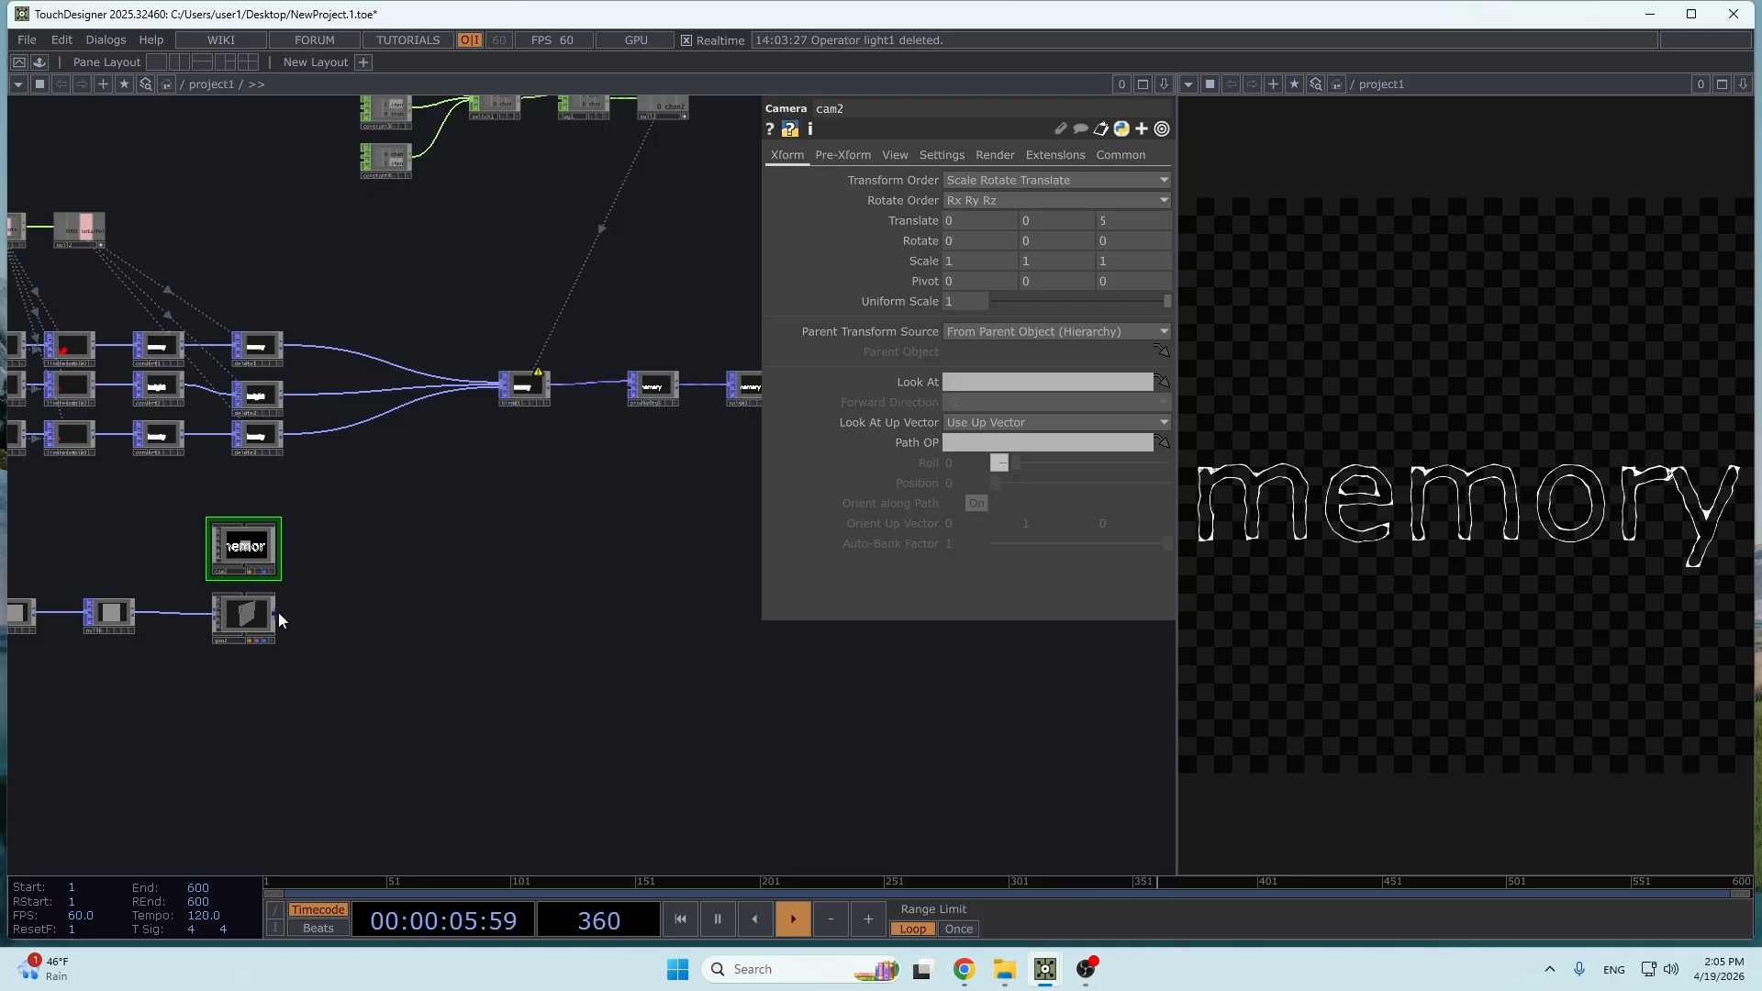
{"action": "key", "text": "Tab"}
{"action": "left_click", "coordinate": [92, 374]}
{"action": "type", "text": "re"}
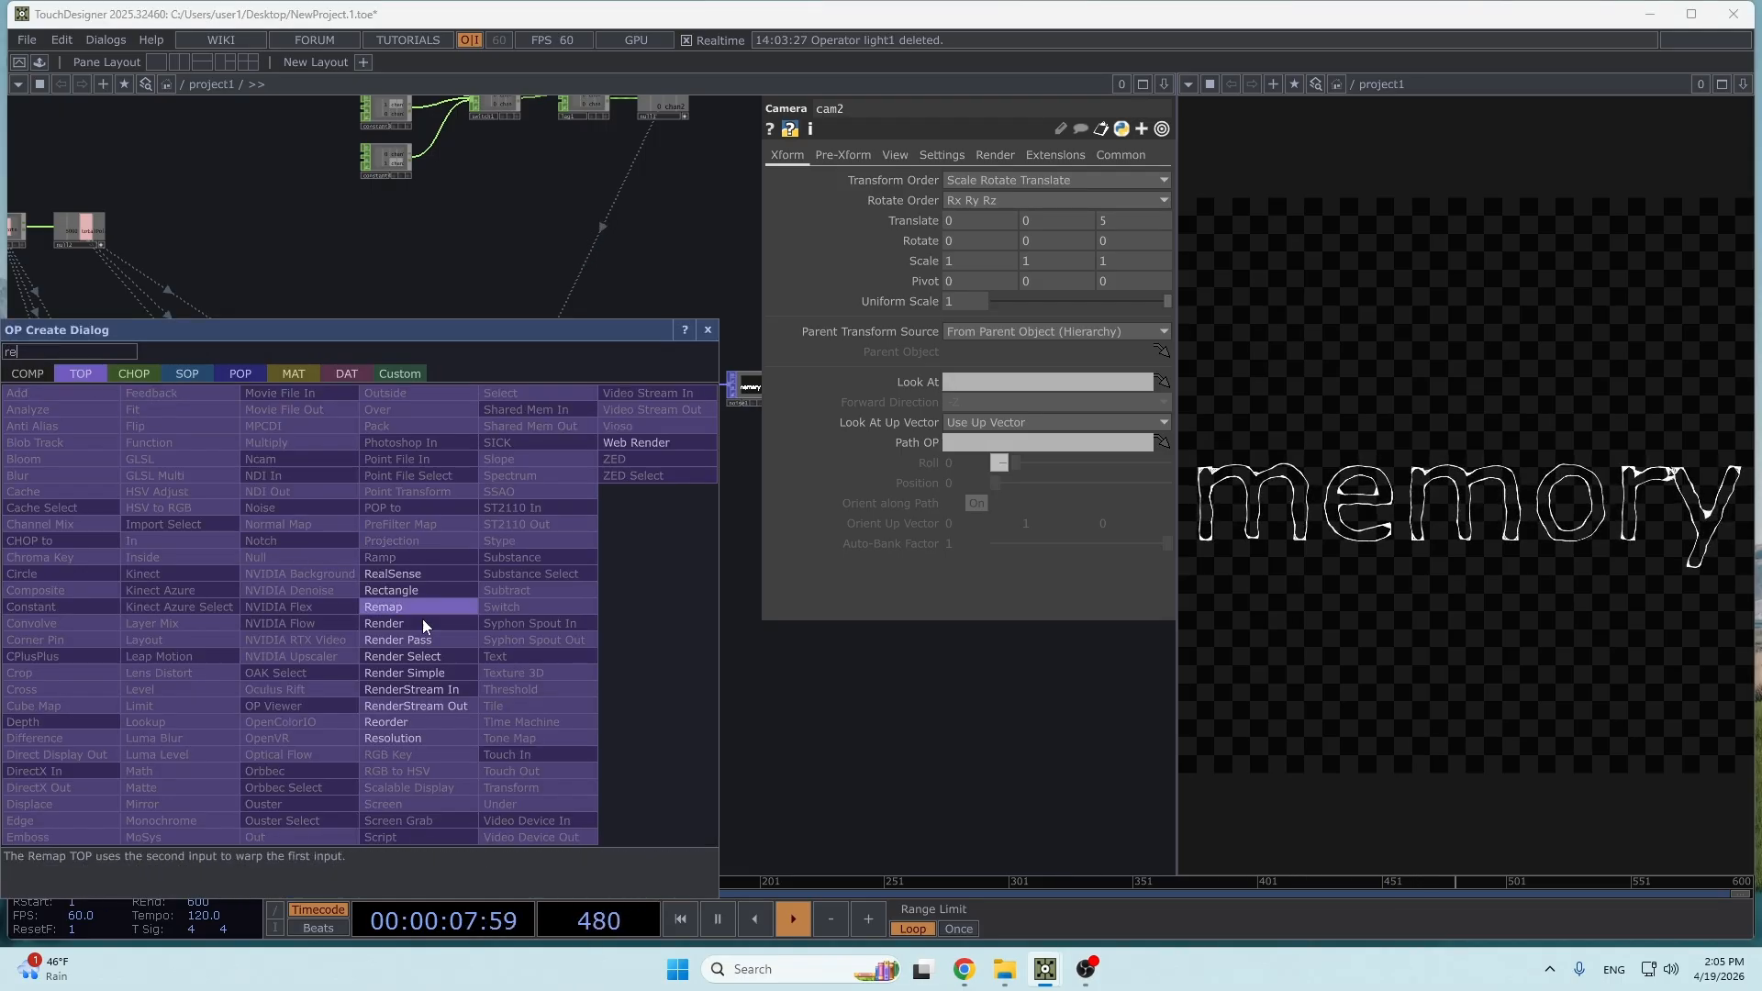
{"action": "left_click", "coordinate": [435, 625]}
{"action": "left_click", "coordinate": [389, 590]}
- Set render2's Geometry to geo2 and its camera to cam2
{"action": "scroll", "coordinate": [459, 641], "scroll_direction": "up", "scroll_amount": 3}
{"action": "left_click_drag", "start_coordinate": [544, 660], "coordinate": [776, 717]}
{"action": "left_click", "coordinate": [1009, 220]}
{"action": "type", "text": "geo"}
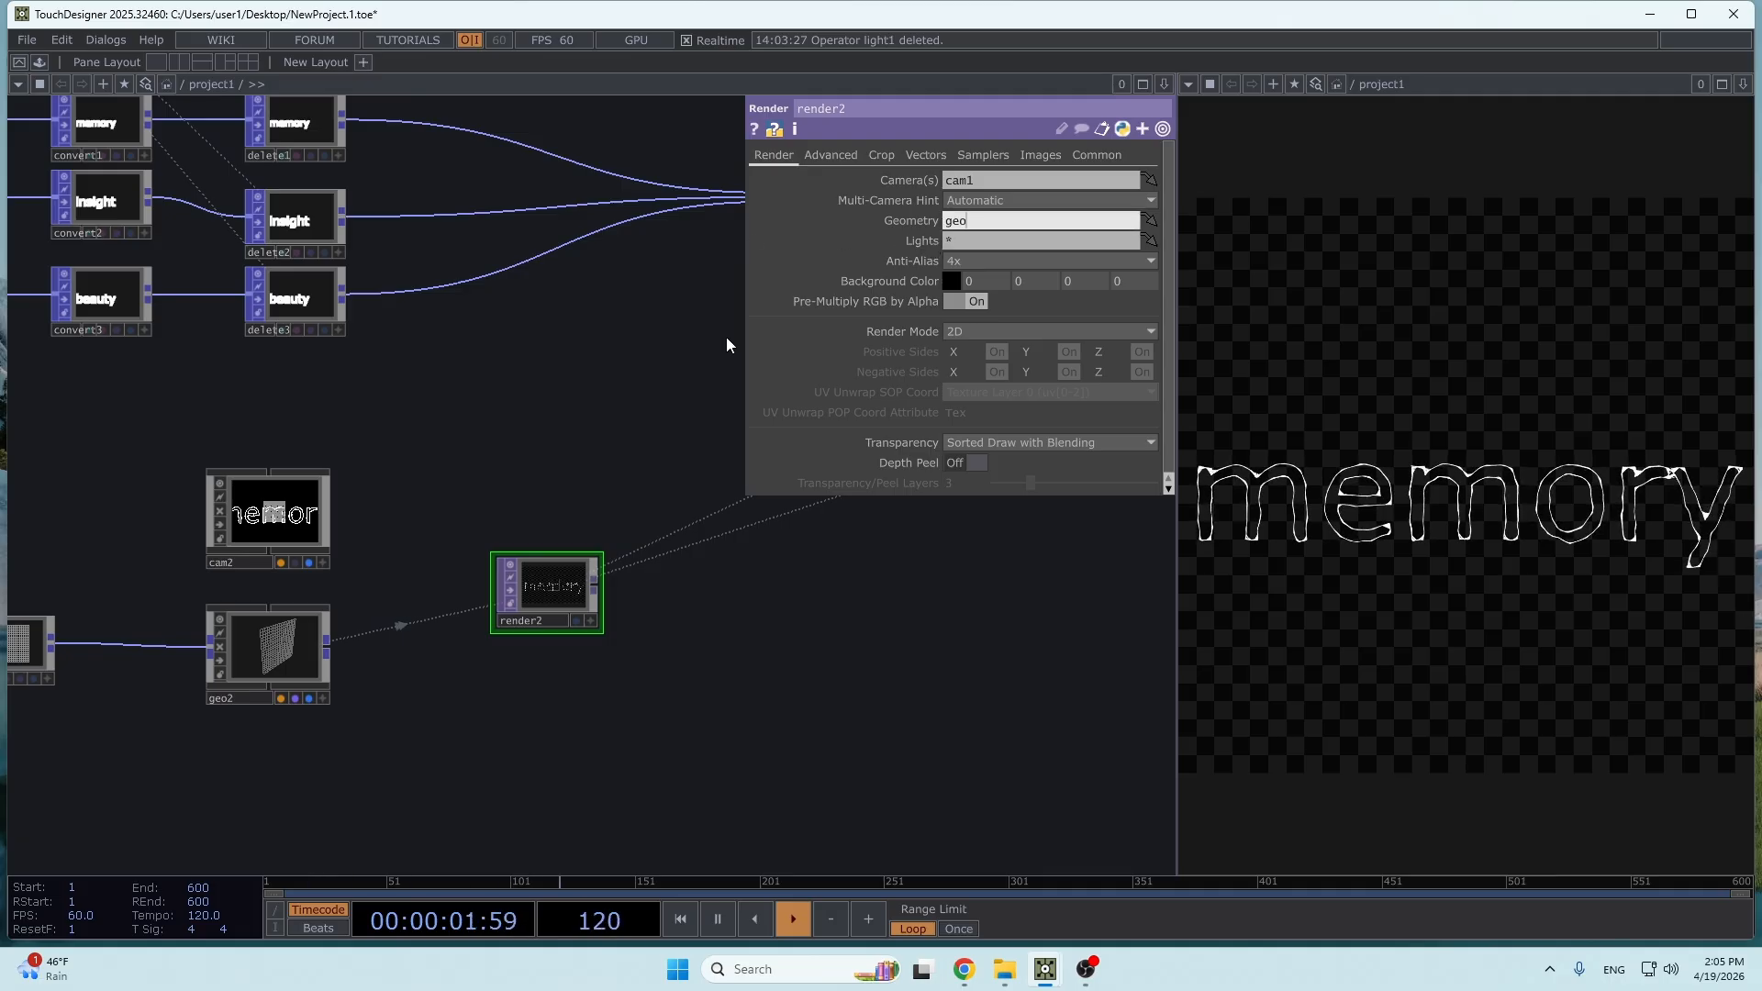
{"action": "type", "text": "2"}
{"action": "key", "text": "Return"}
{"action": "left_click", "coordinate": [986, 179]}
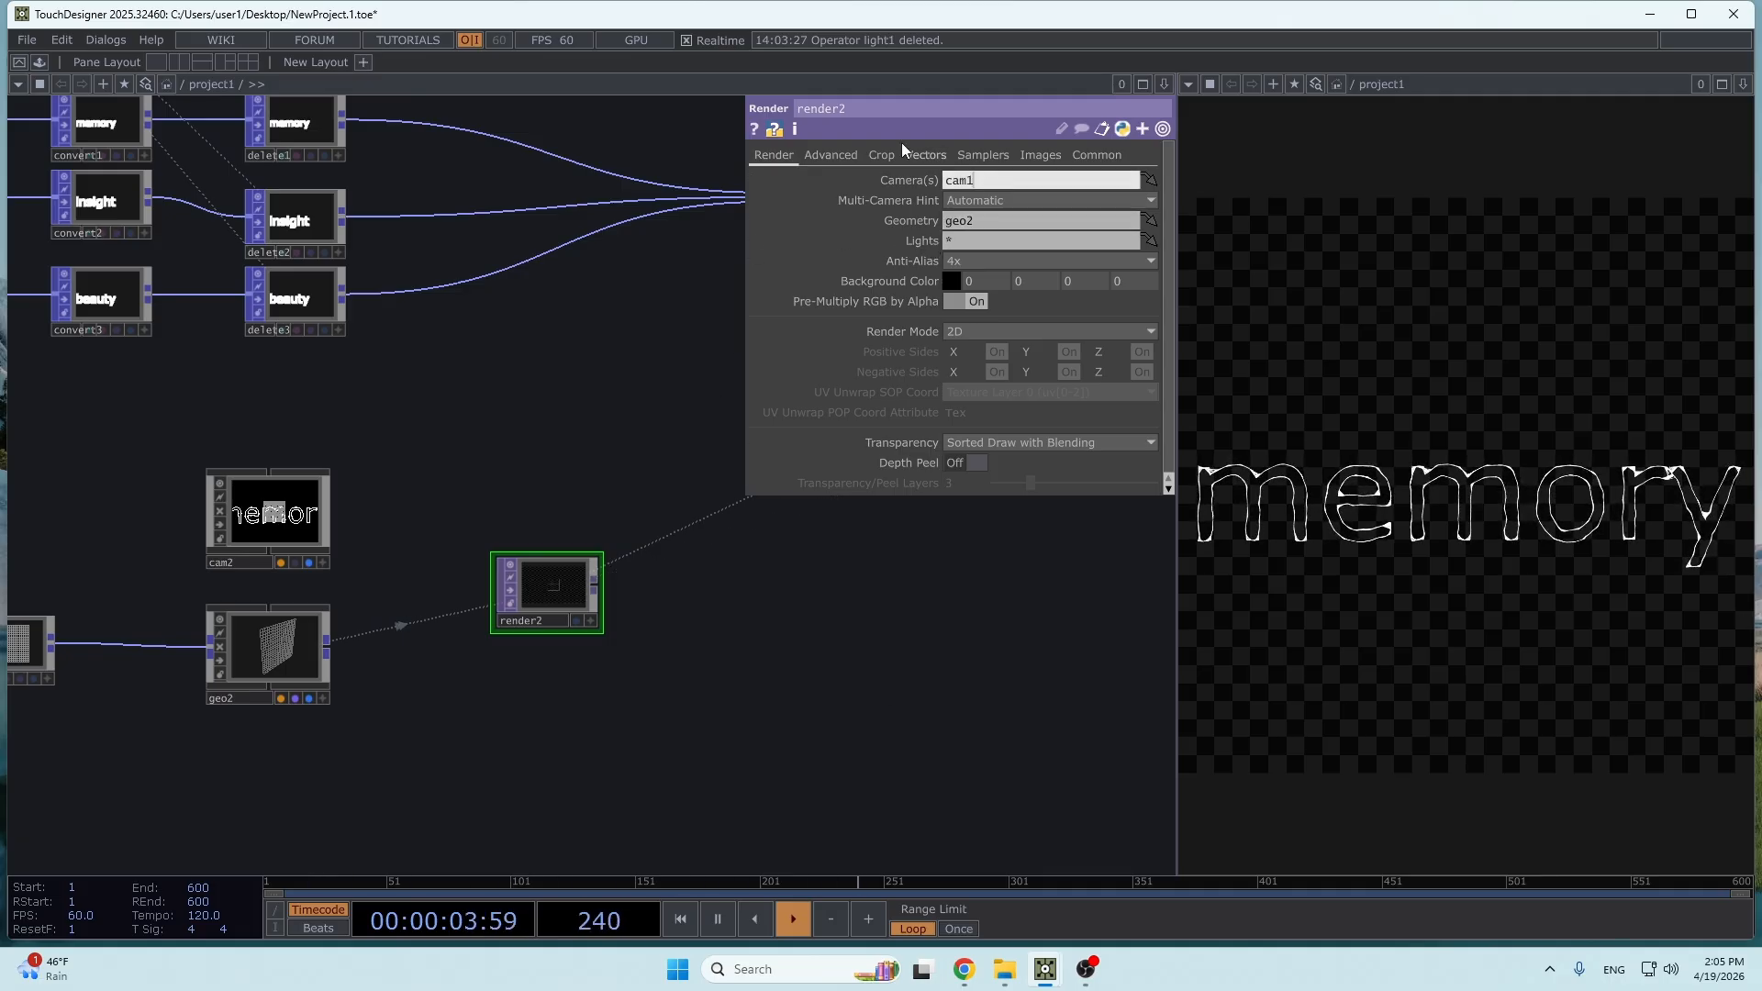
{"action": "key", "text": "BackSpace"}
{"action": "type", "text": "2"}
{"action": "key", "text": "Return"}
- Display render2 as the output view in place of null5
{"action": "scroll", "coordinate": [699, 675], "scroll_direction": "up", "scroll_amount": 3}
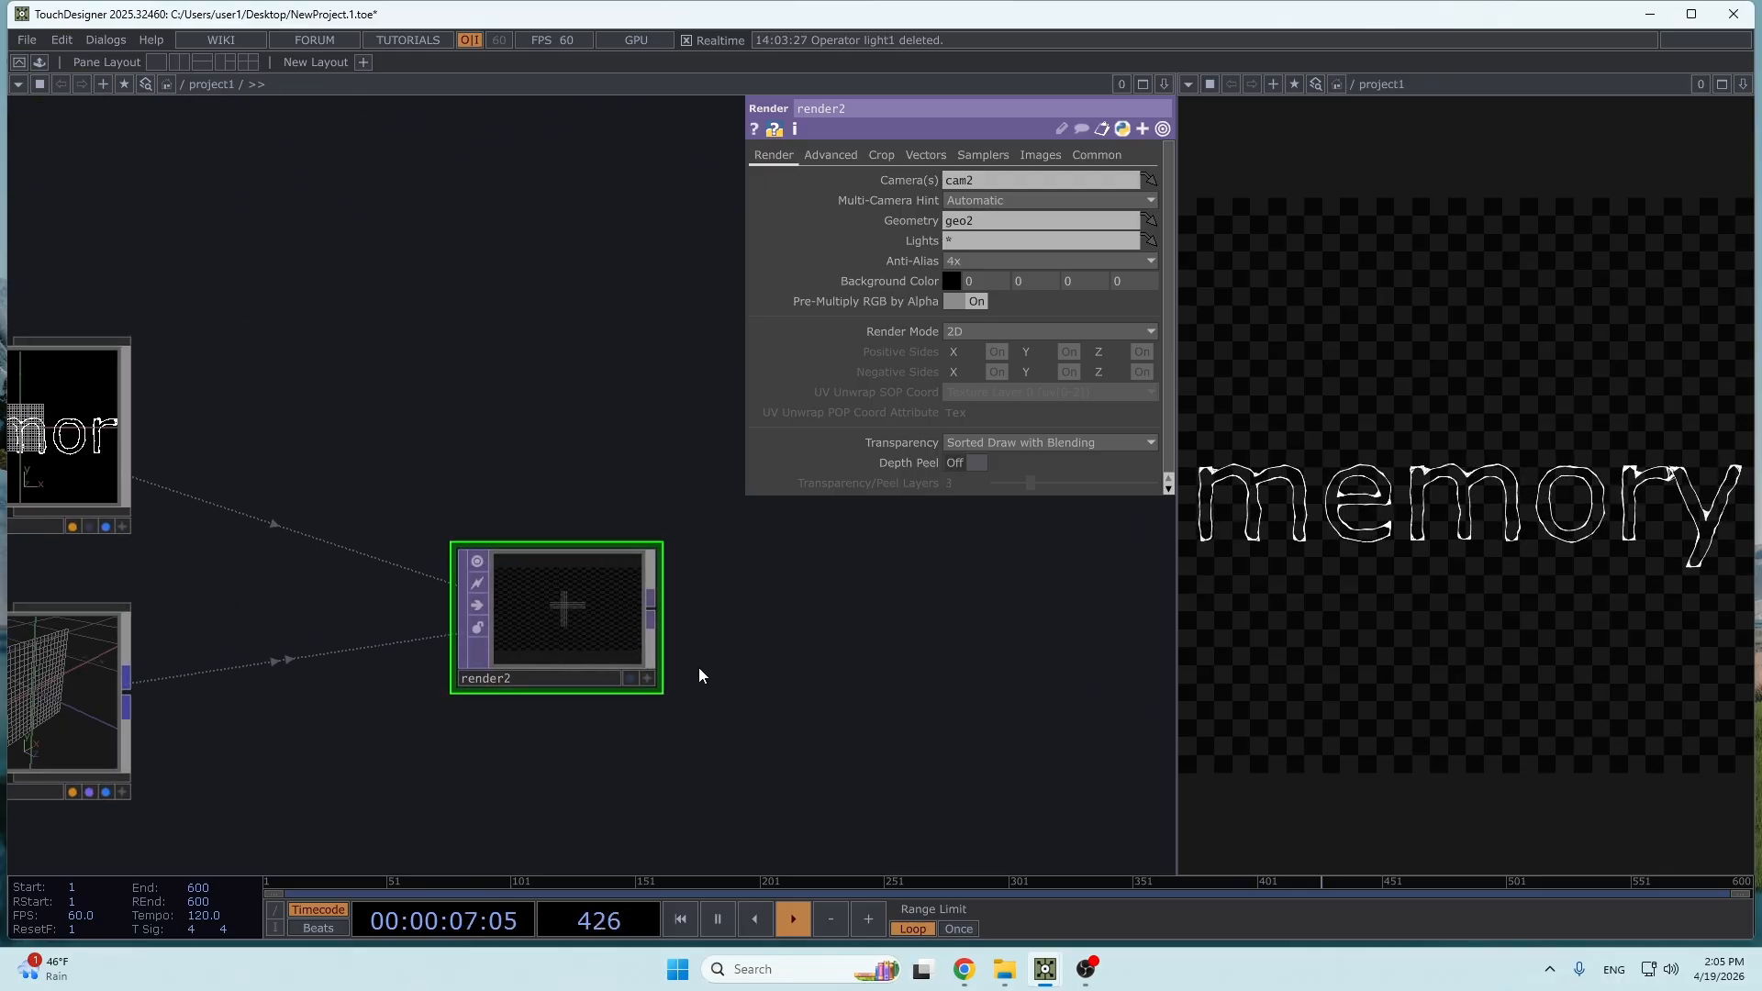
{"action": "scroll", "coordinate": [755, 657], "scroll_direction": "down", "scroll_amount": 6}
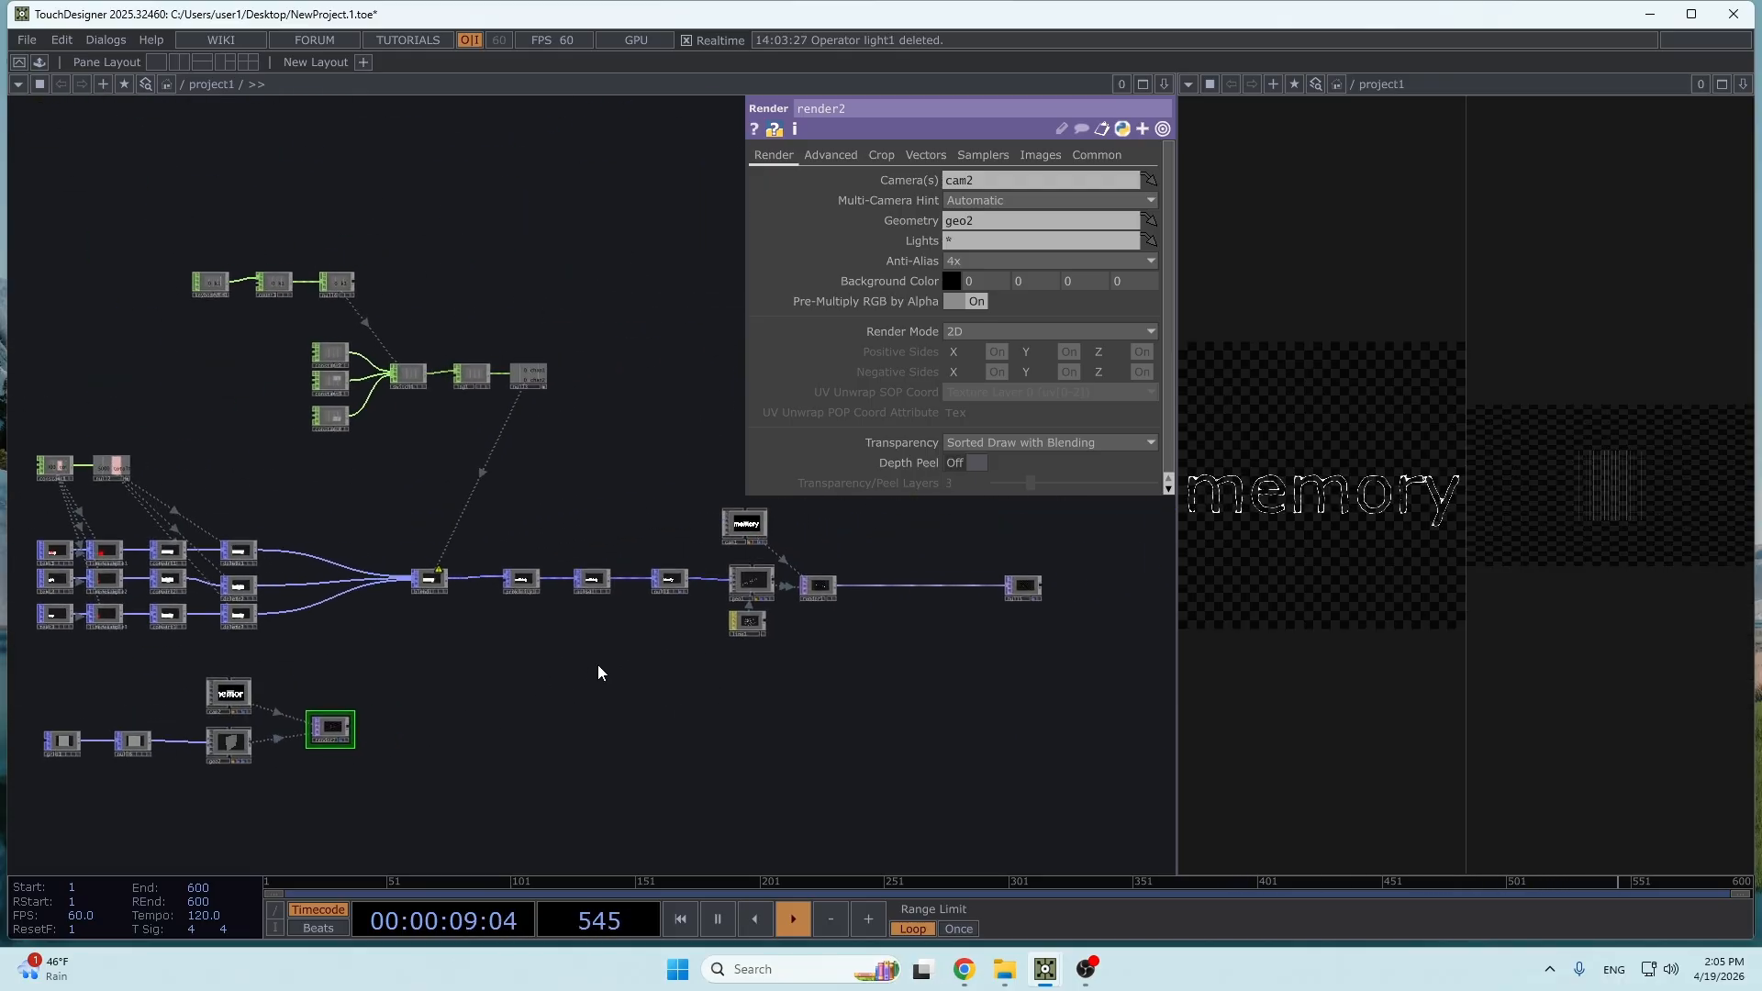
{"action": "scroll", "coordinate": [798, 618], "scroll_direction": "up", "scroll_amount": 5}
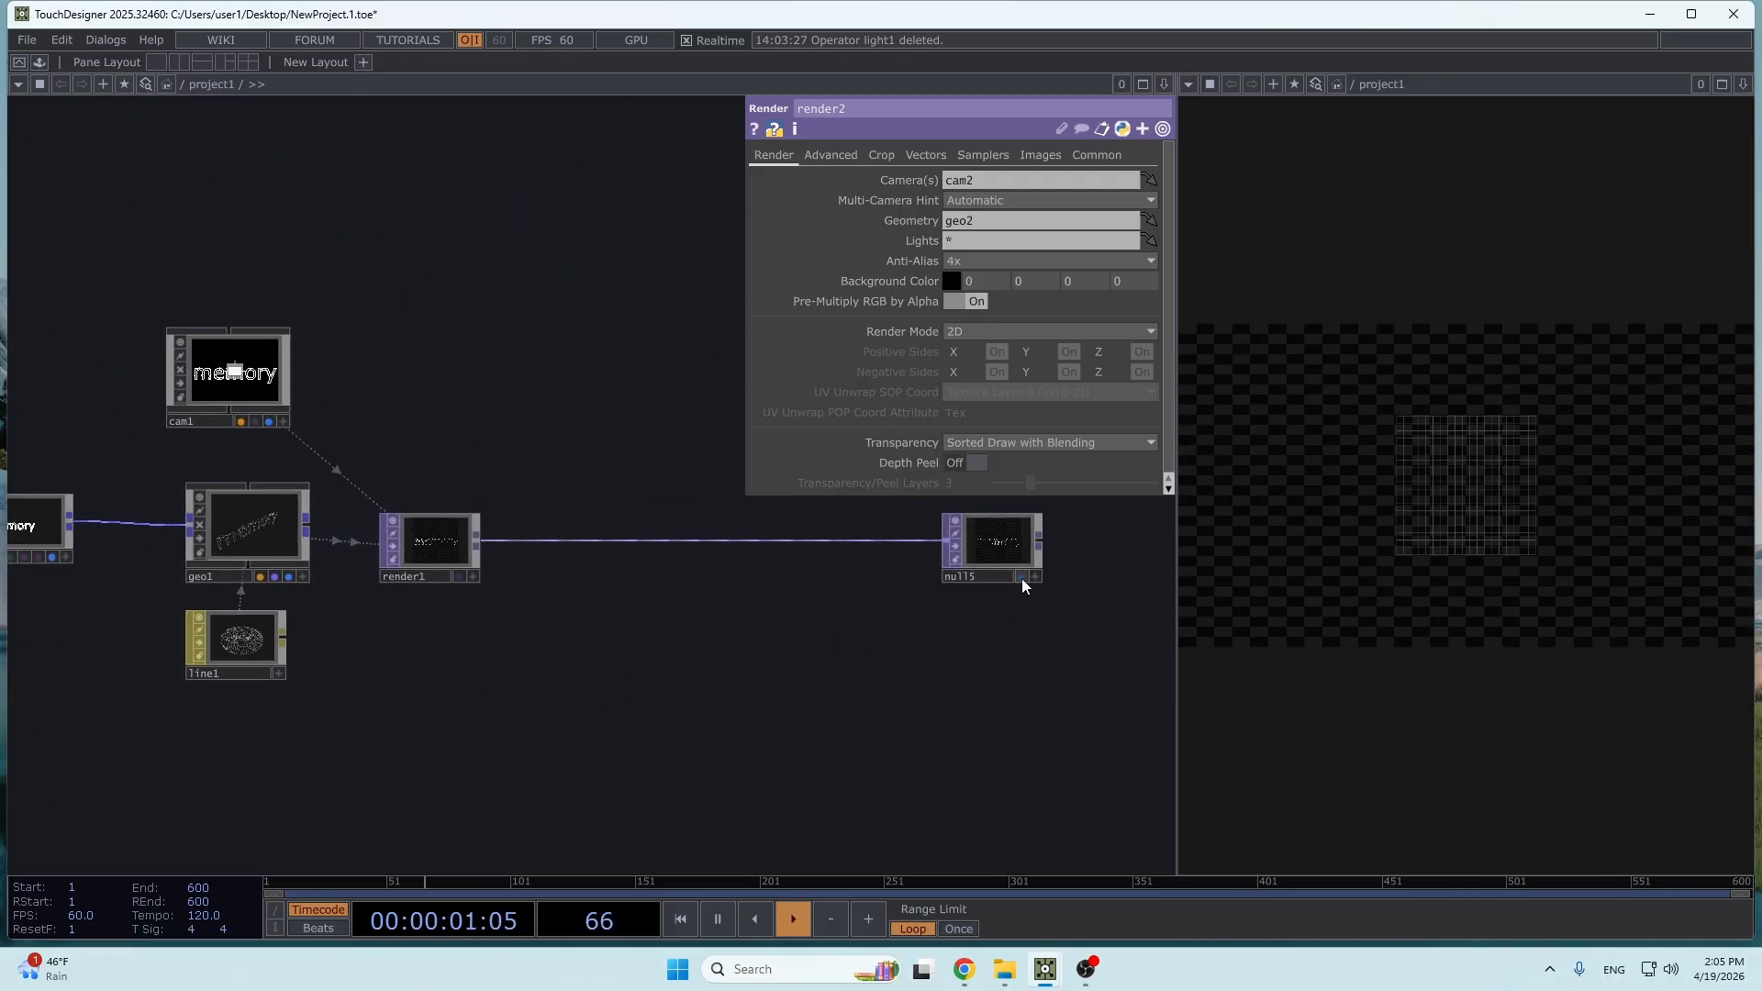
{"action": "left_click_drag", "start_coordinate": [429, 708], "coordinate": [1035, 579]}
- Set render2's resolution to 1280 x 1280
{"action": "left_click_drag", "start_coordinate": [339, 736], "coordinate": [979, 626]}
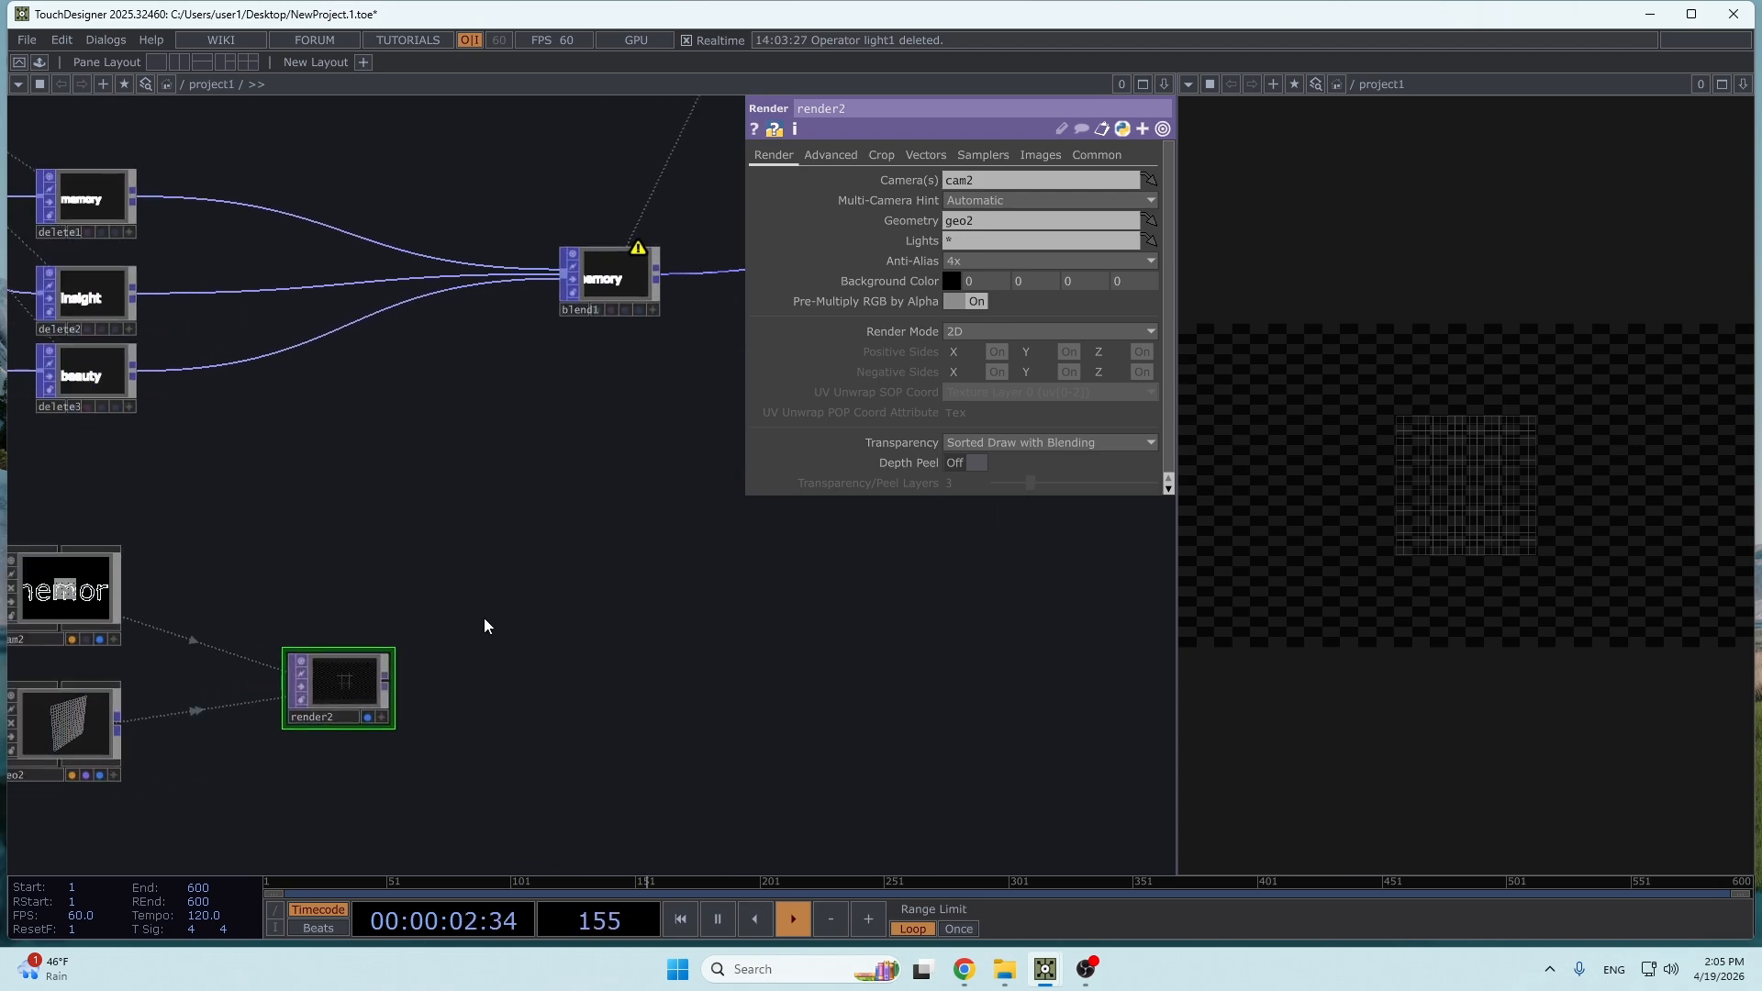
{"action": "left_click", "coordinate": [1097, 155]}
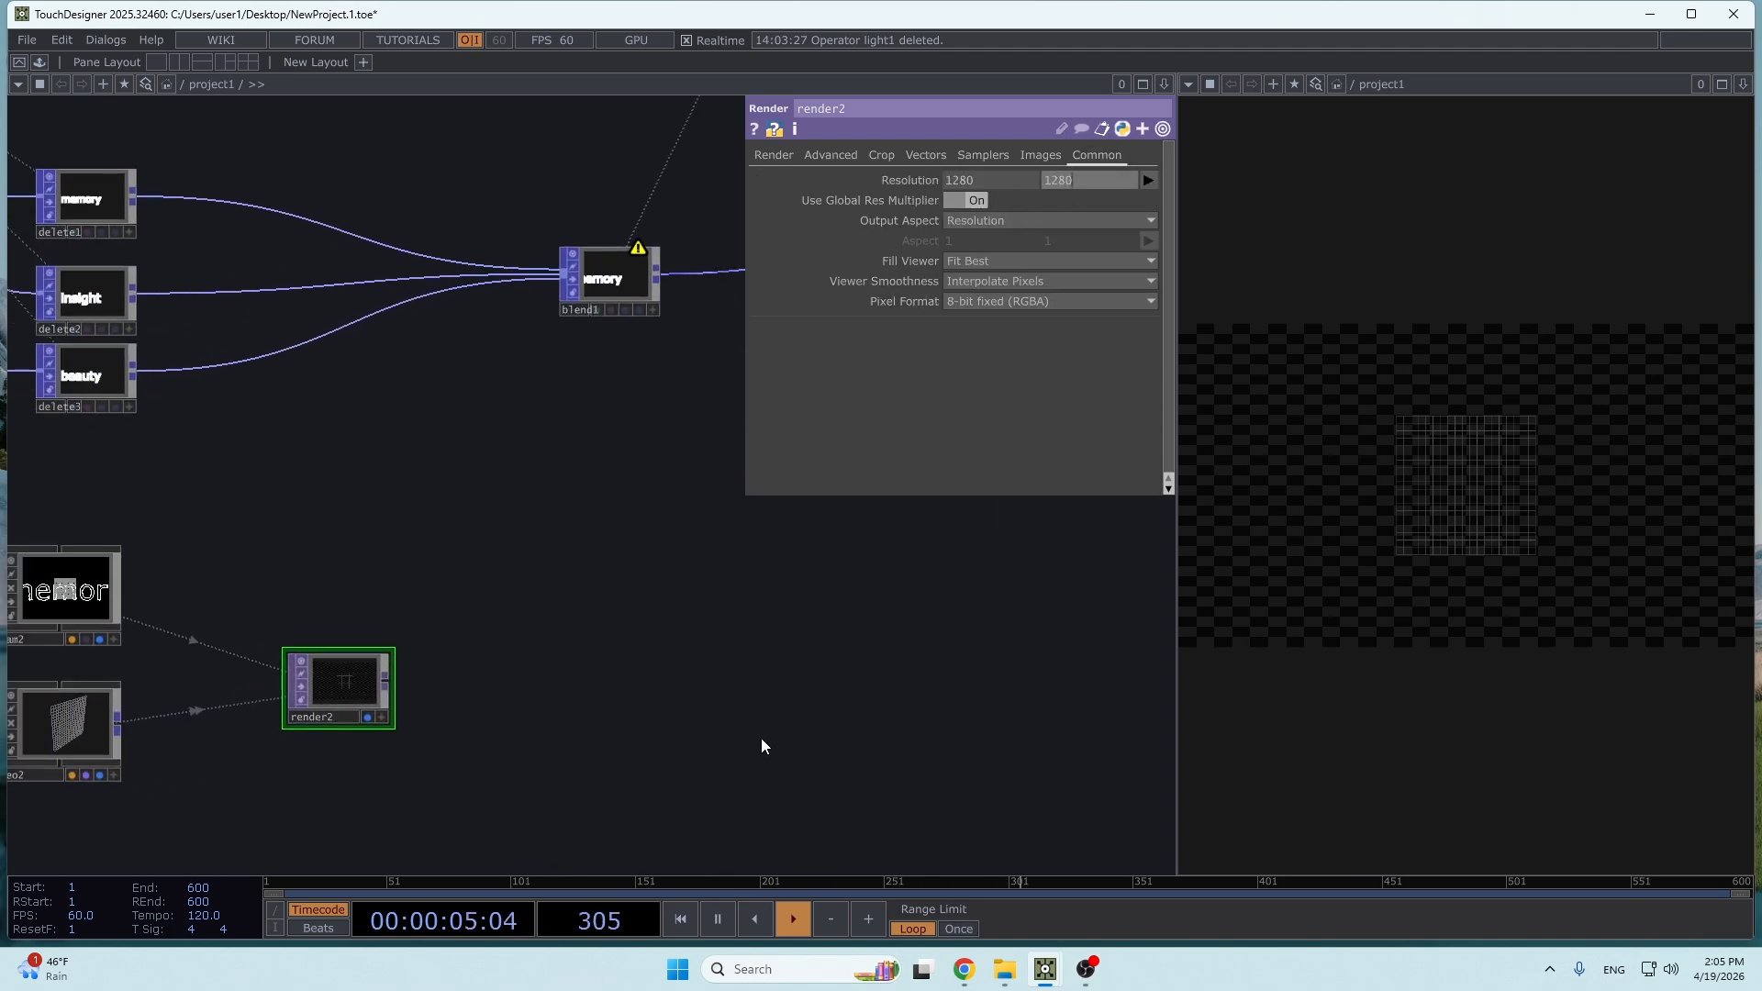
{"action": "left_click", "coordinate": [680, 795]}
- Switch cam2 to Orthographic projection and set its Ortho Width to 1
{"action": "left_click_drag", "start_coordinate": [679, 795], "coordinate": [1079, 753]}
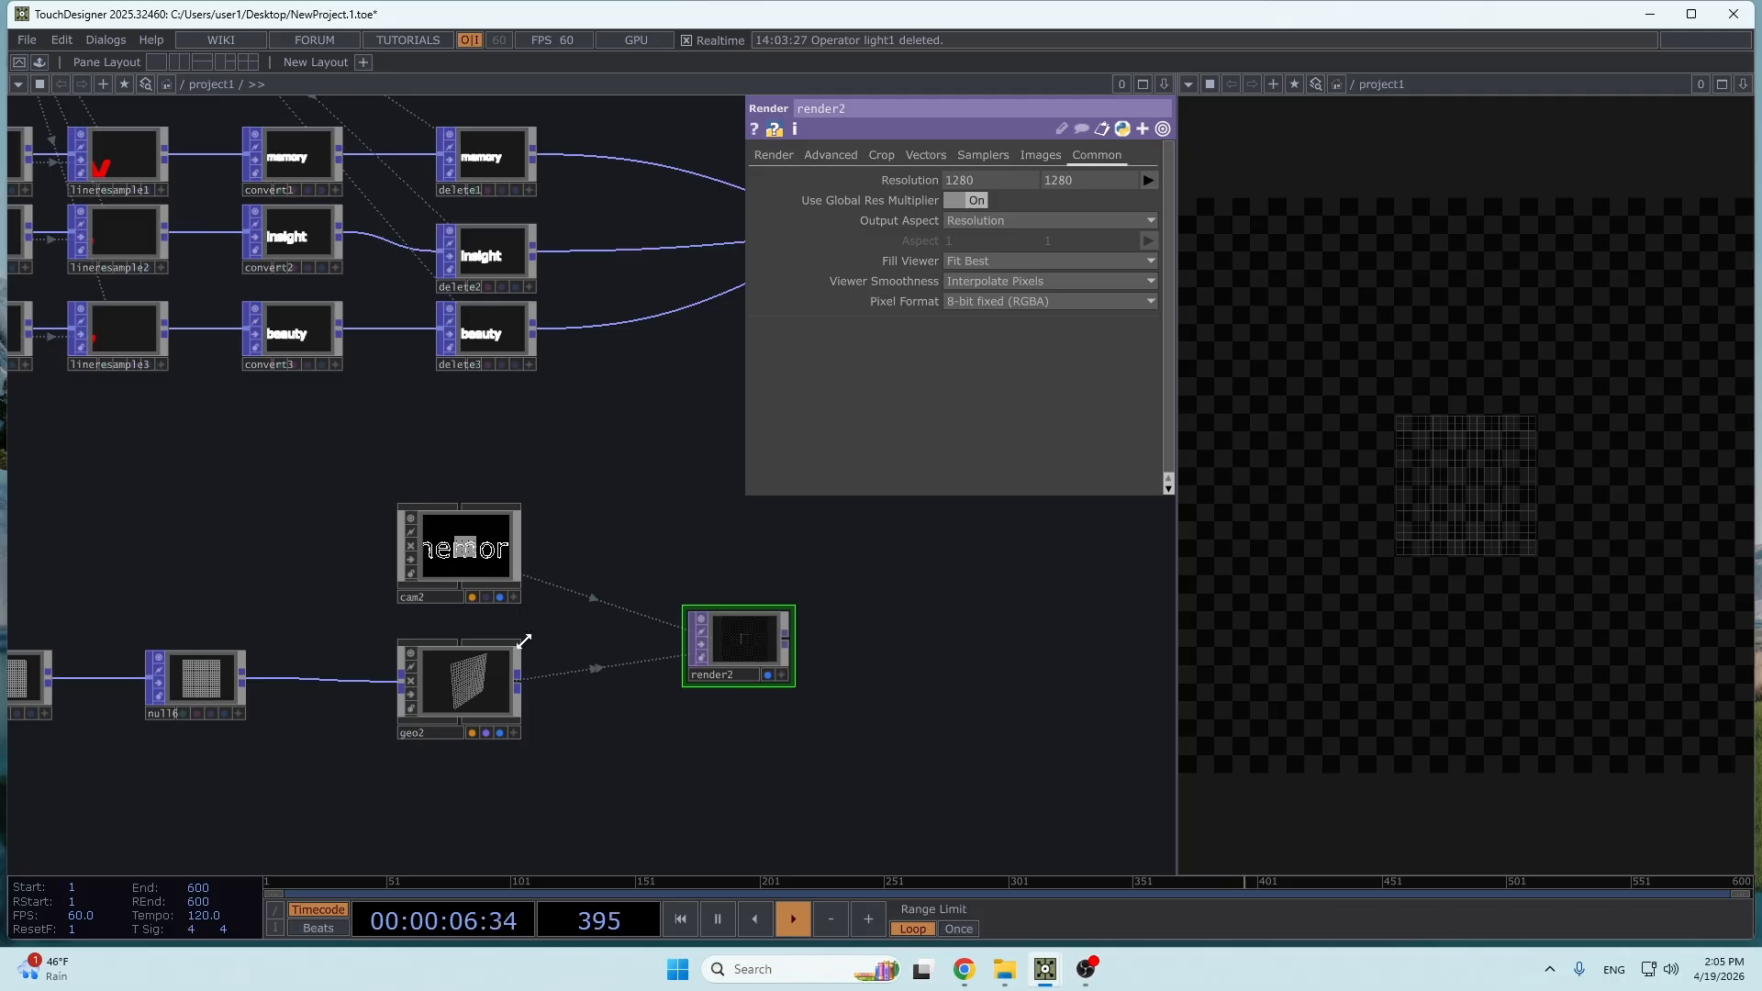
{"action": "left_click", "coordinate": [464, 576]}
{"action": "left_click", "coordinate": [906, 161]}
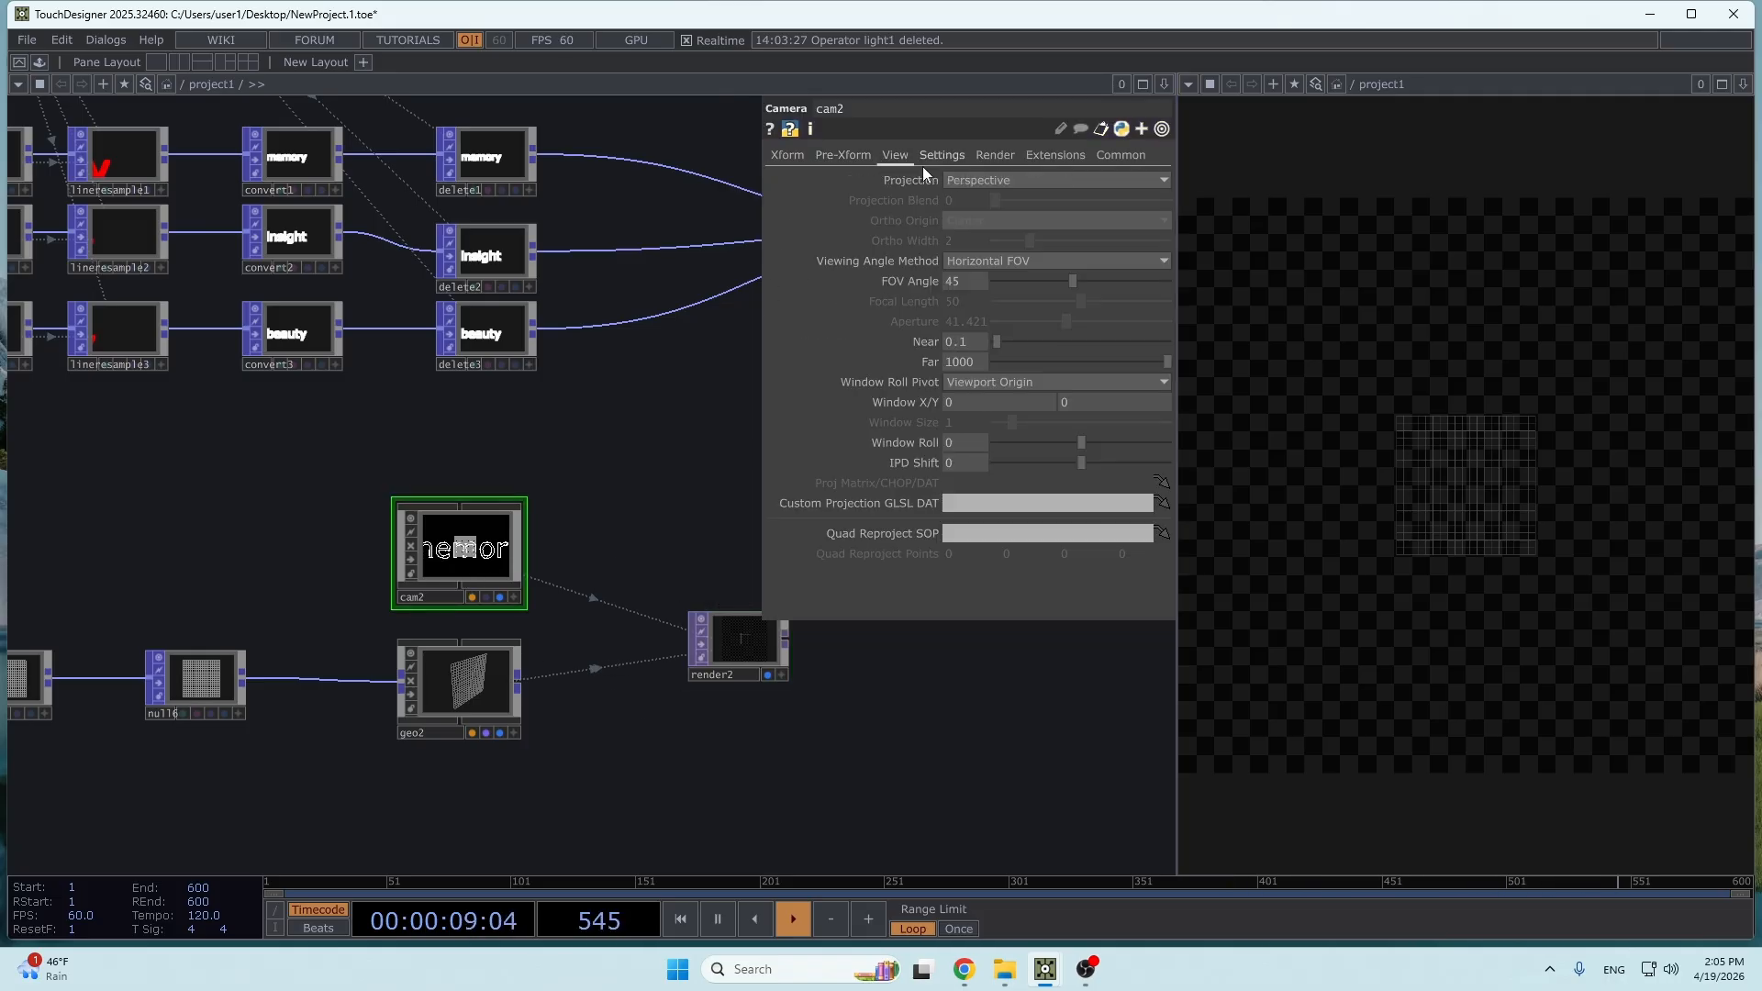
{"action": "left_click", "coordinate": [990, 182]}
{"action": "left_click", "coordinate": [989, 219]}
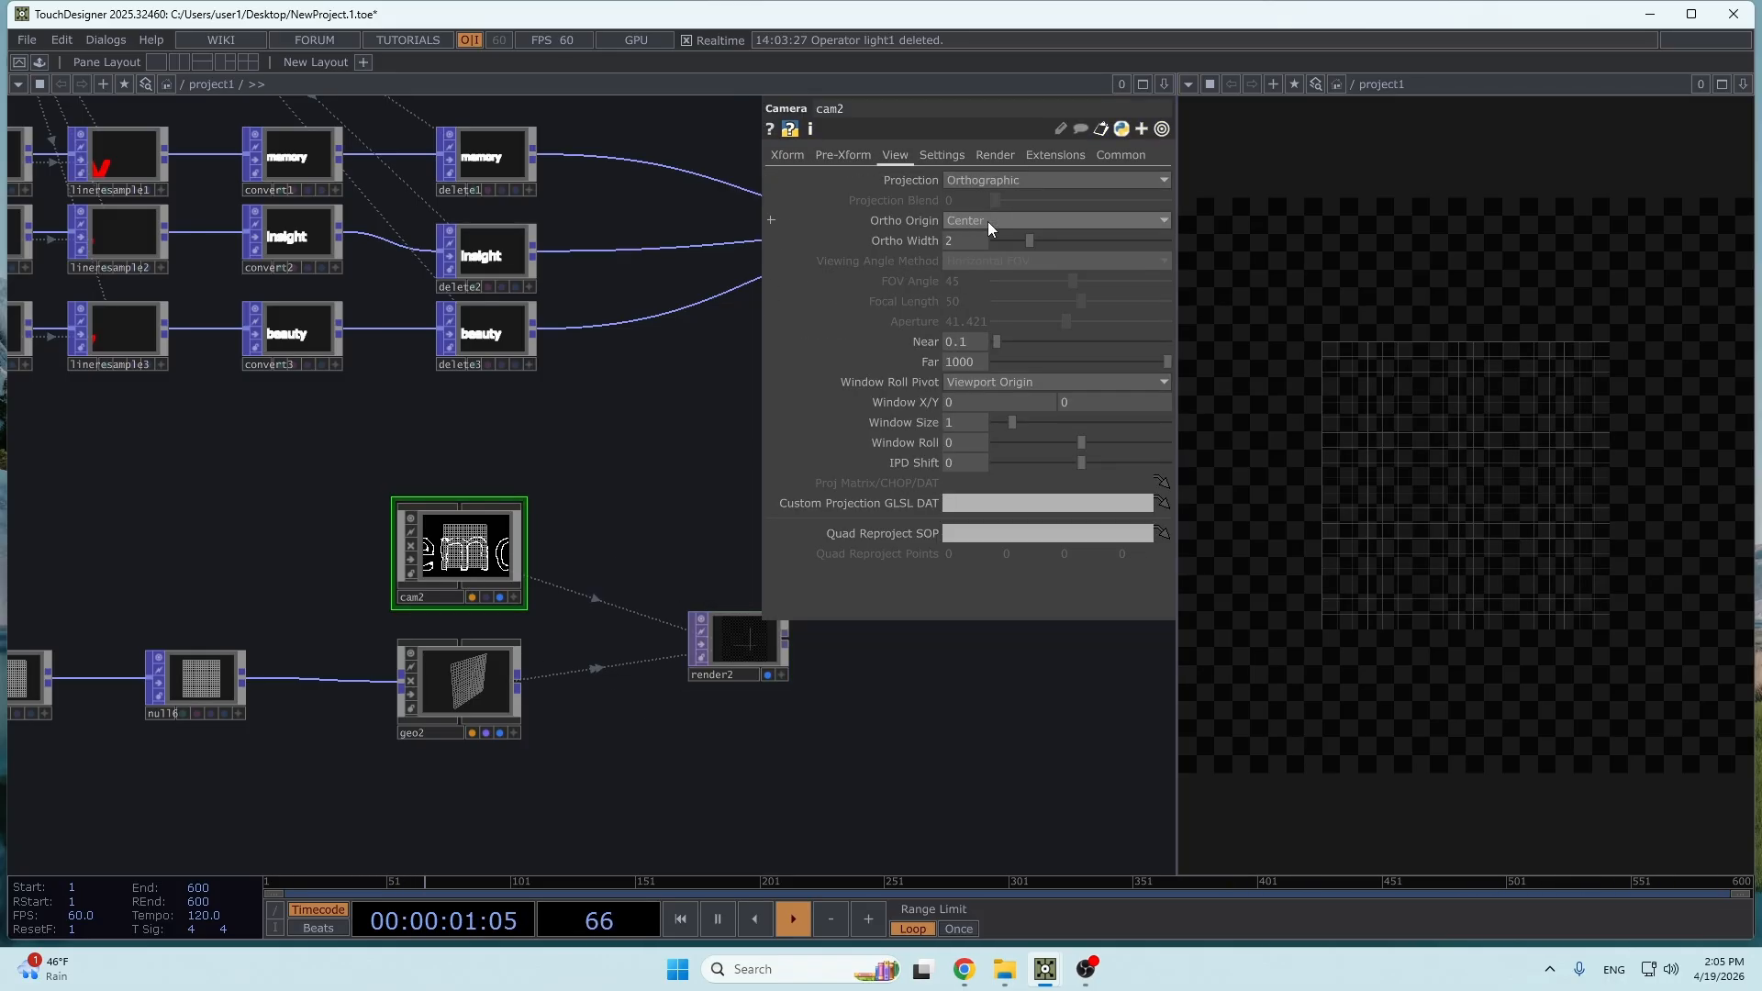
{"action": "left_click", "coordinate": [956, 240]}
{"action": "type", "text": "1"}
{"action": "left_click", "coordinate": [1038, 639]}
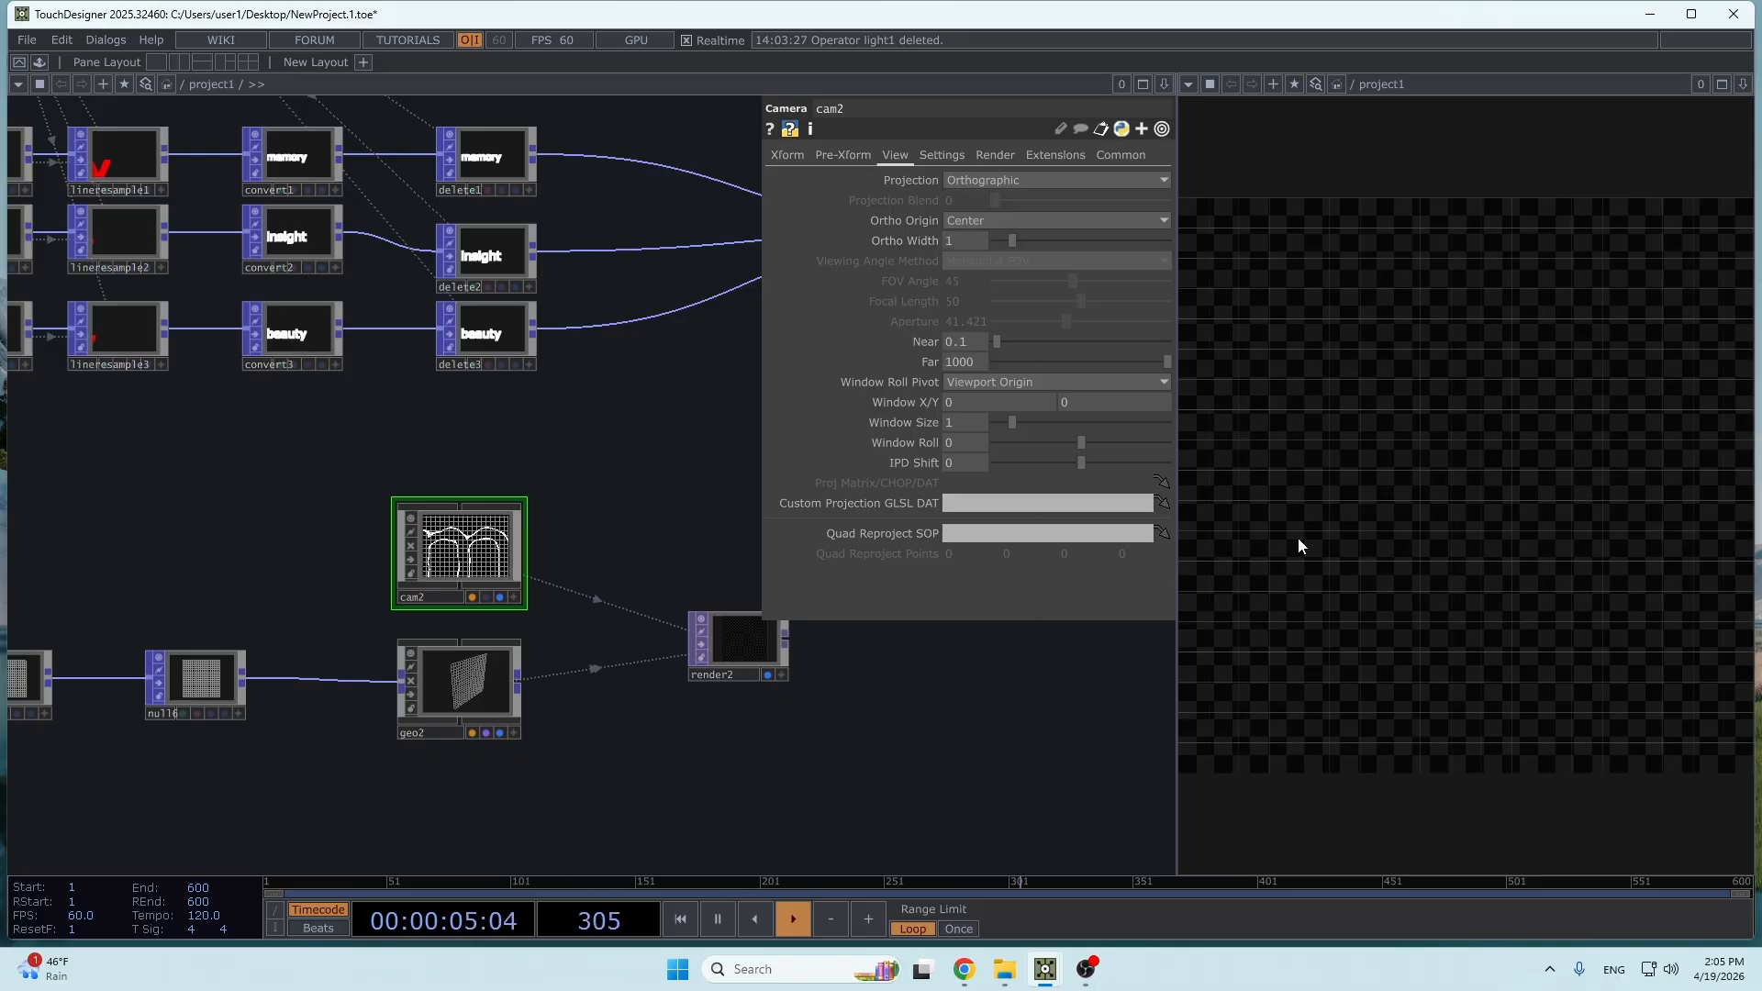
- Add a Line MAT below geo2 and assign it as geo2's material
{"action": "left_click_drag", "start_coordinate": [385, 621], "coordinate": [558, 508]}
{"action": "key", "text": "Tab"}
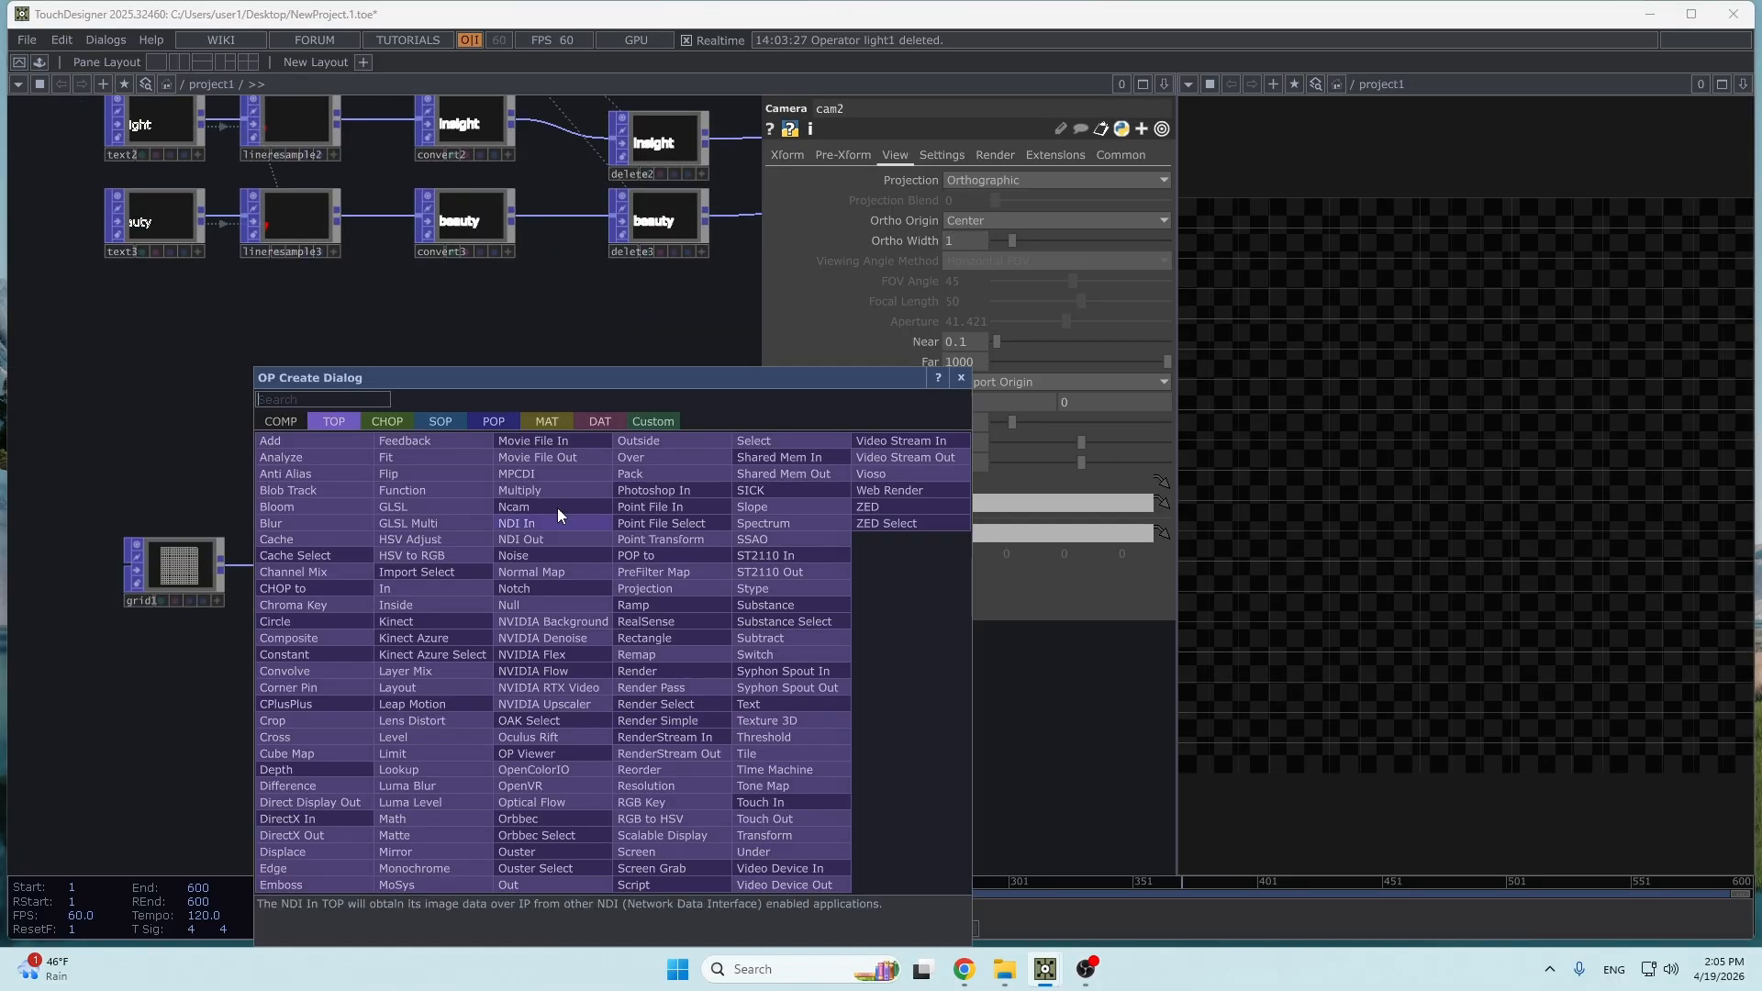
{"action": "left_click", "coordinate": [554, 425]}
{"action": "left_click", "coordinate": [328, 508]}
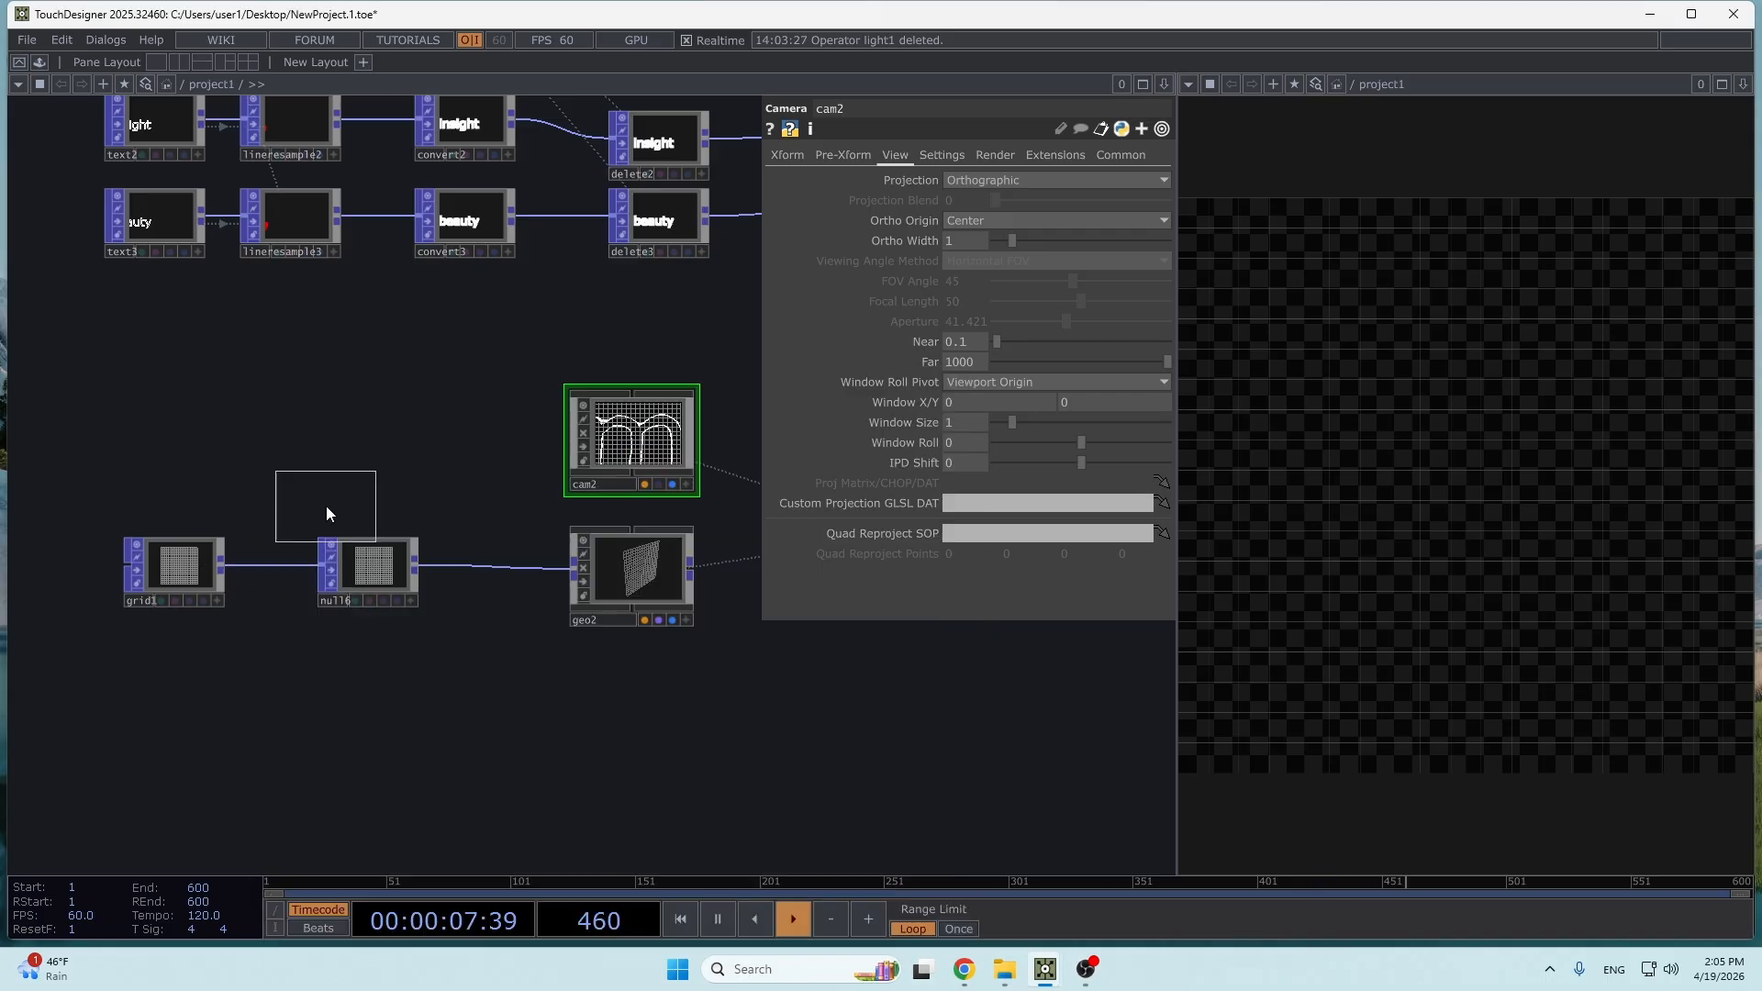
{"action": "left_click", "coordinate": [635, 702]}
{"action": "left_click_drag", "start_coordinate": [635, 702], "coordinate": [659, 558]}
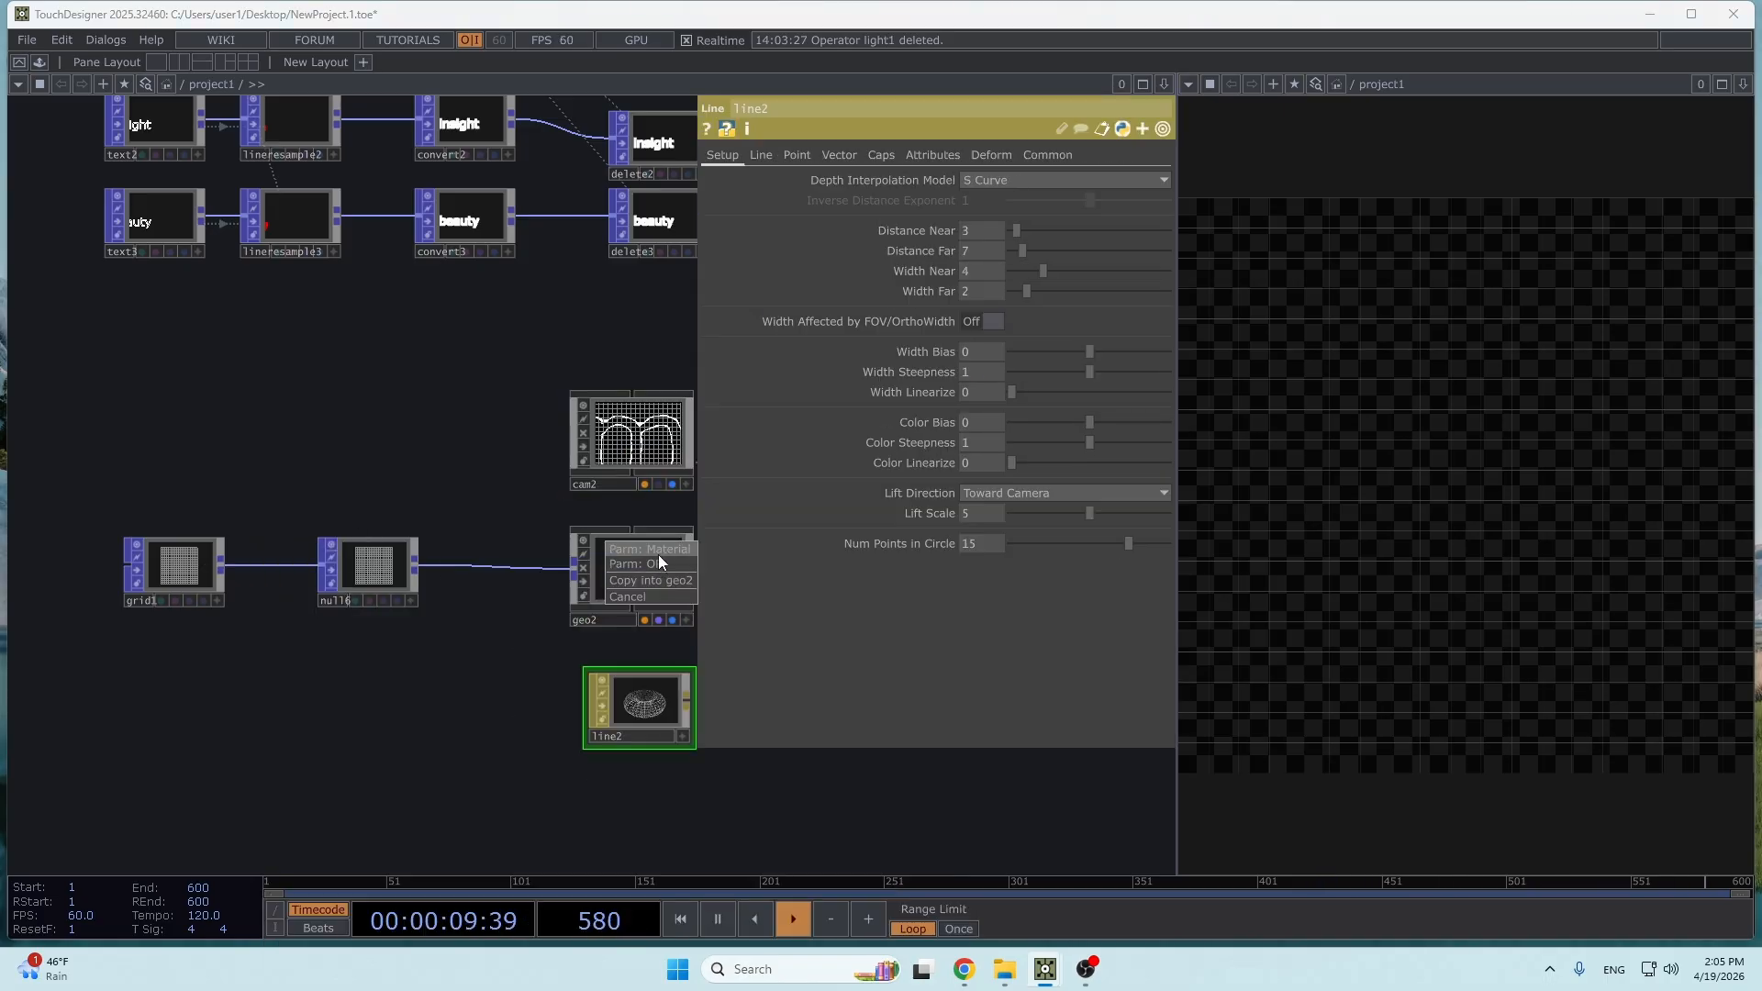
{"action": "left_click", "coordinate": [658, 555]}
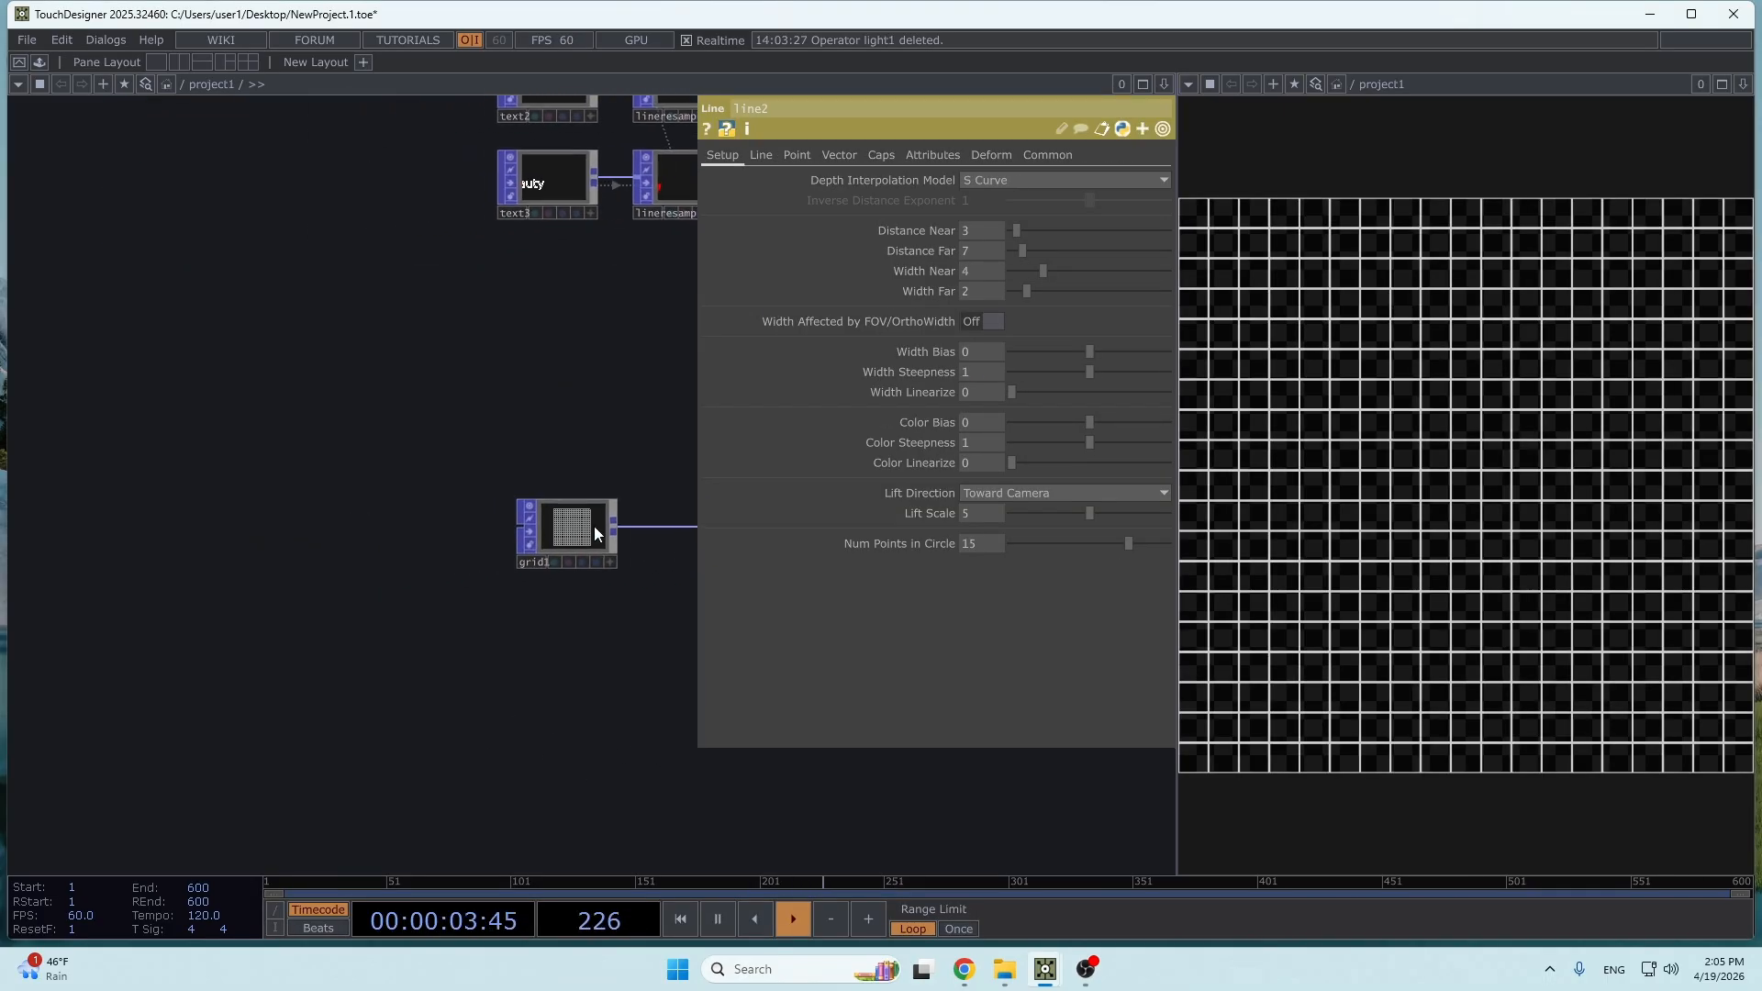
- Double grid1's density by setting both Columns and Rows to 40, using 20*2
{"action": "left_click", "coordinate": [595, 525]}
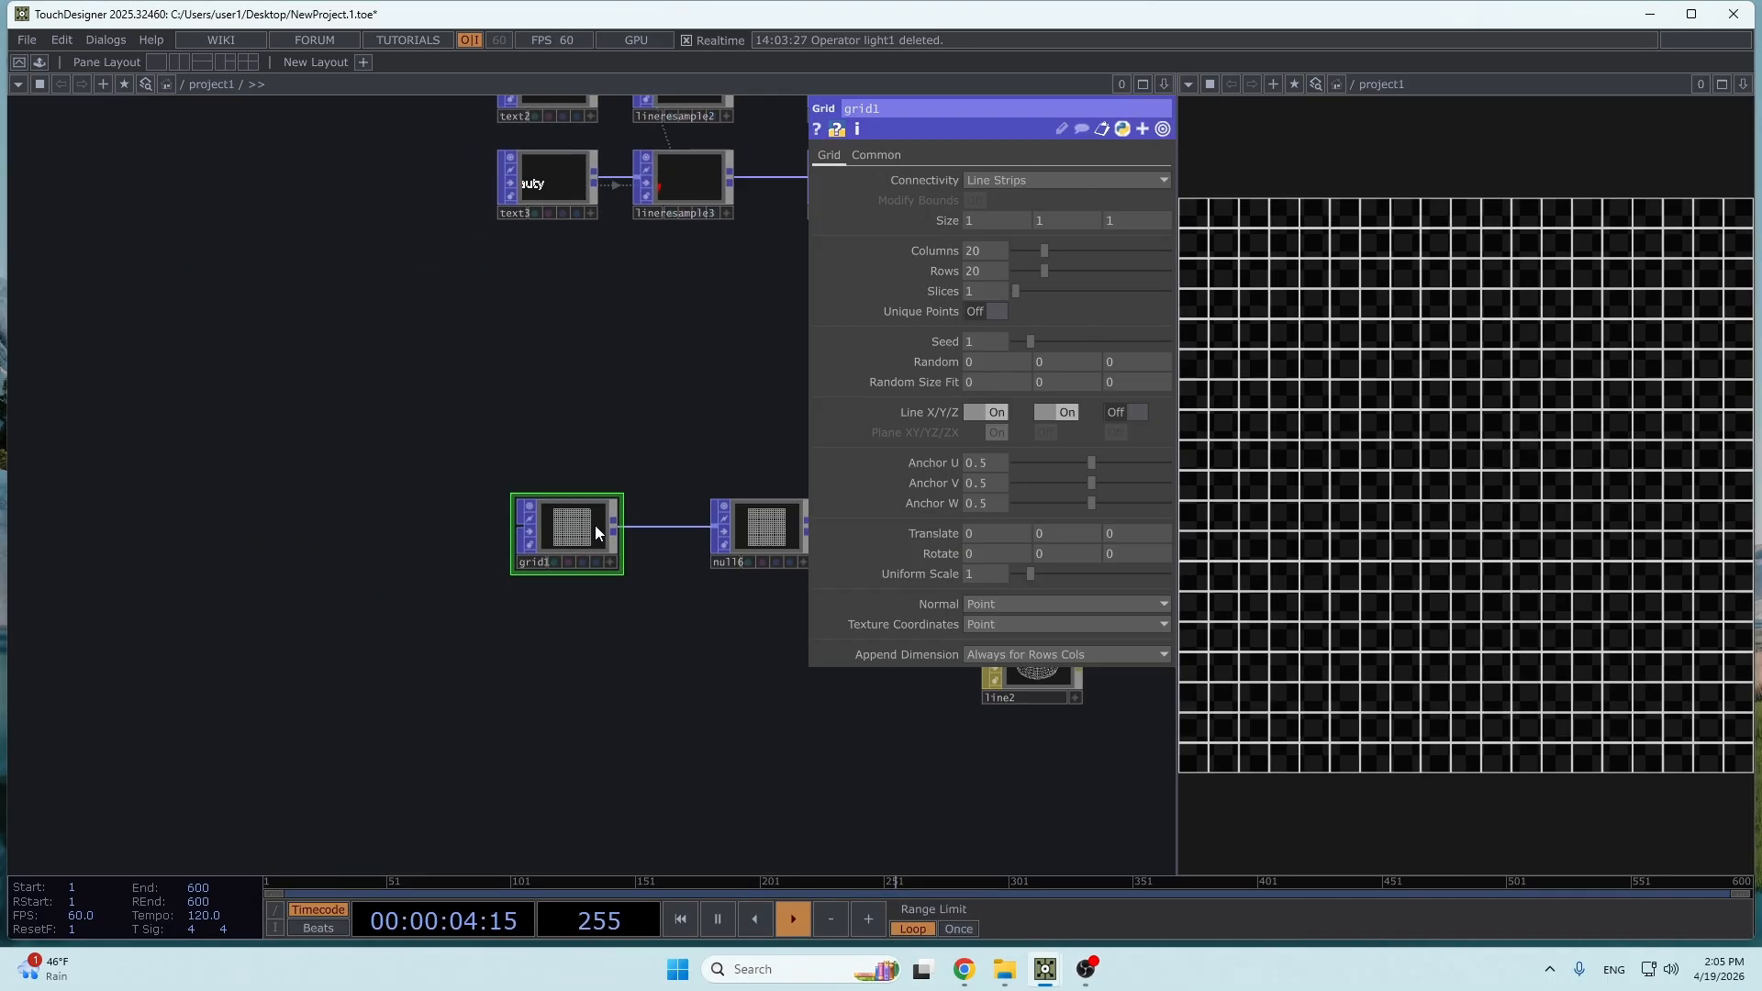
{"action": "left_click_drag", "start_coordinate": [645, 442], "coordinate": [577, 472]}
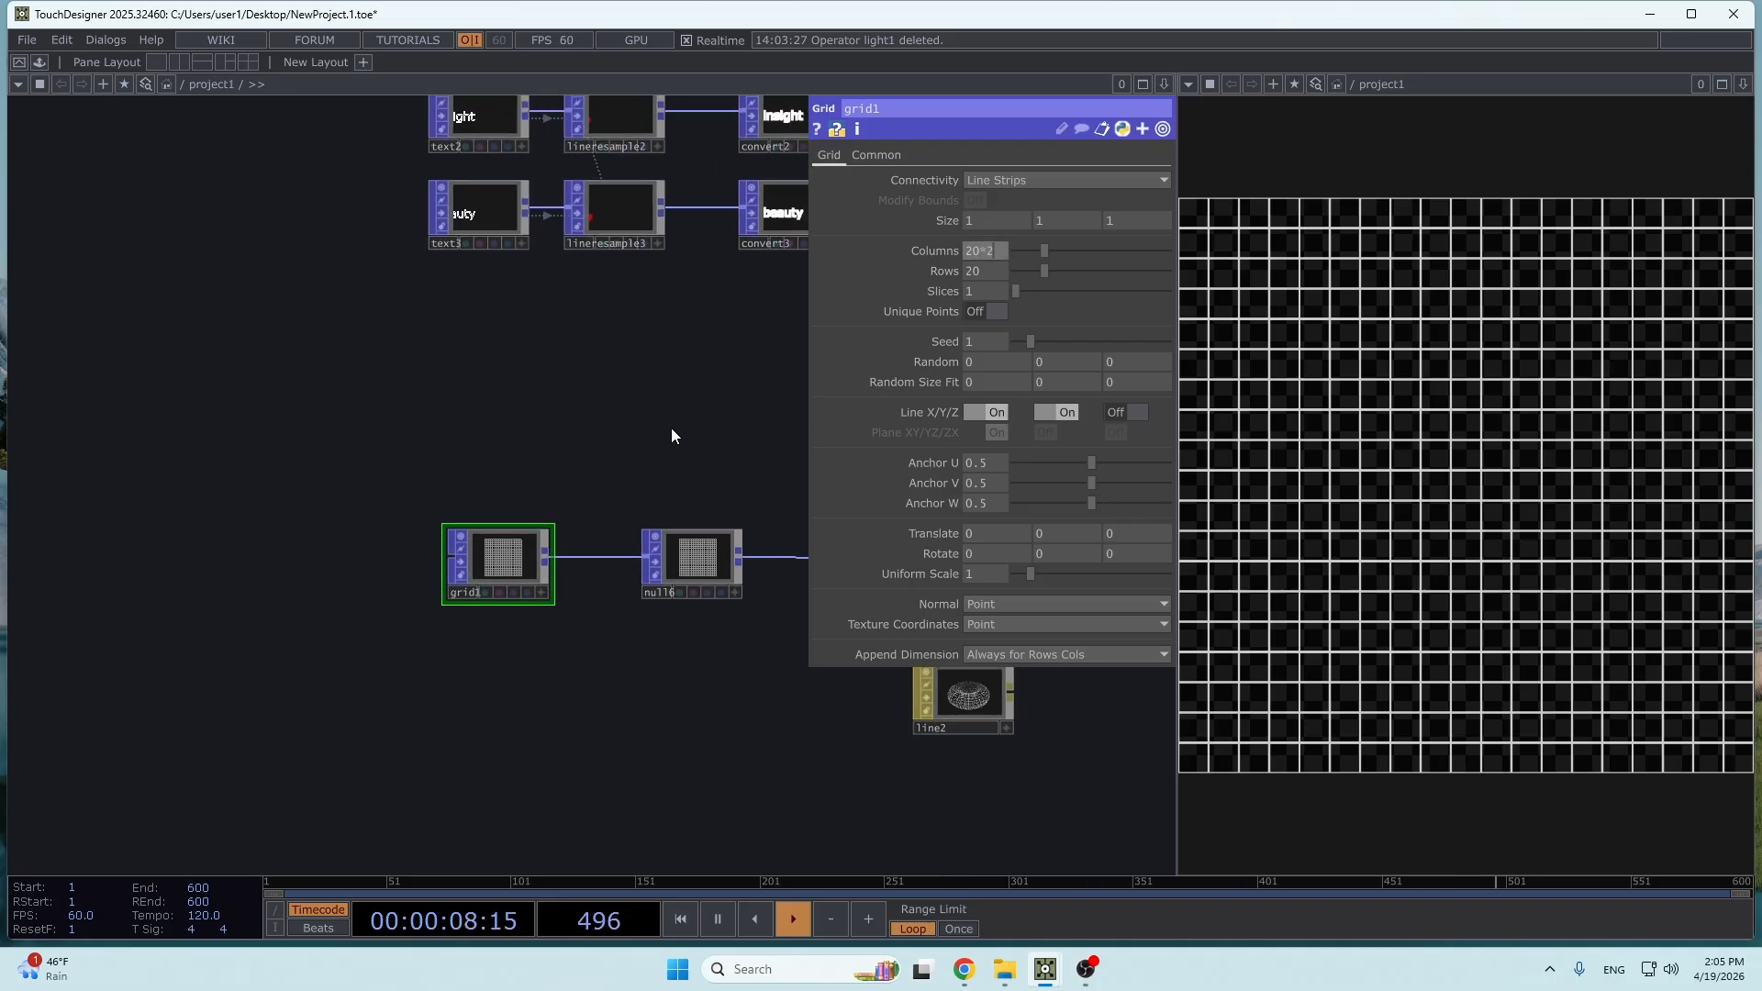
{"action": "key", "text": "Return"}
{"action": "left_click", "coordinate": [1000, 273]}
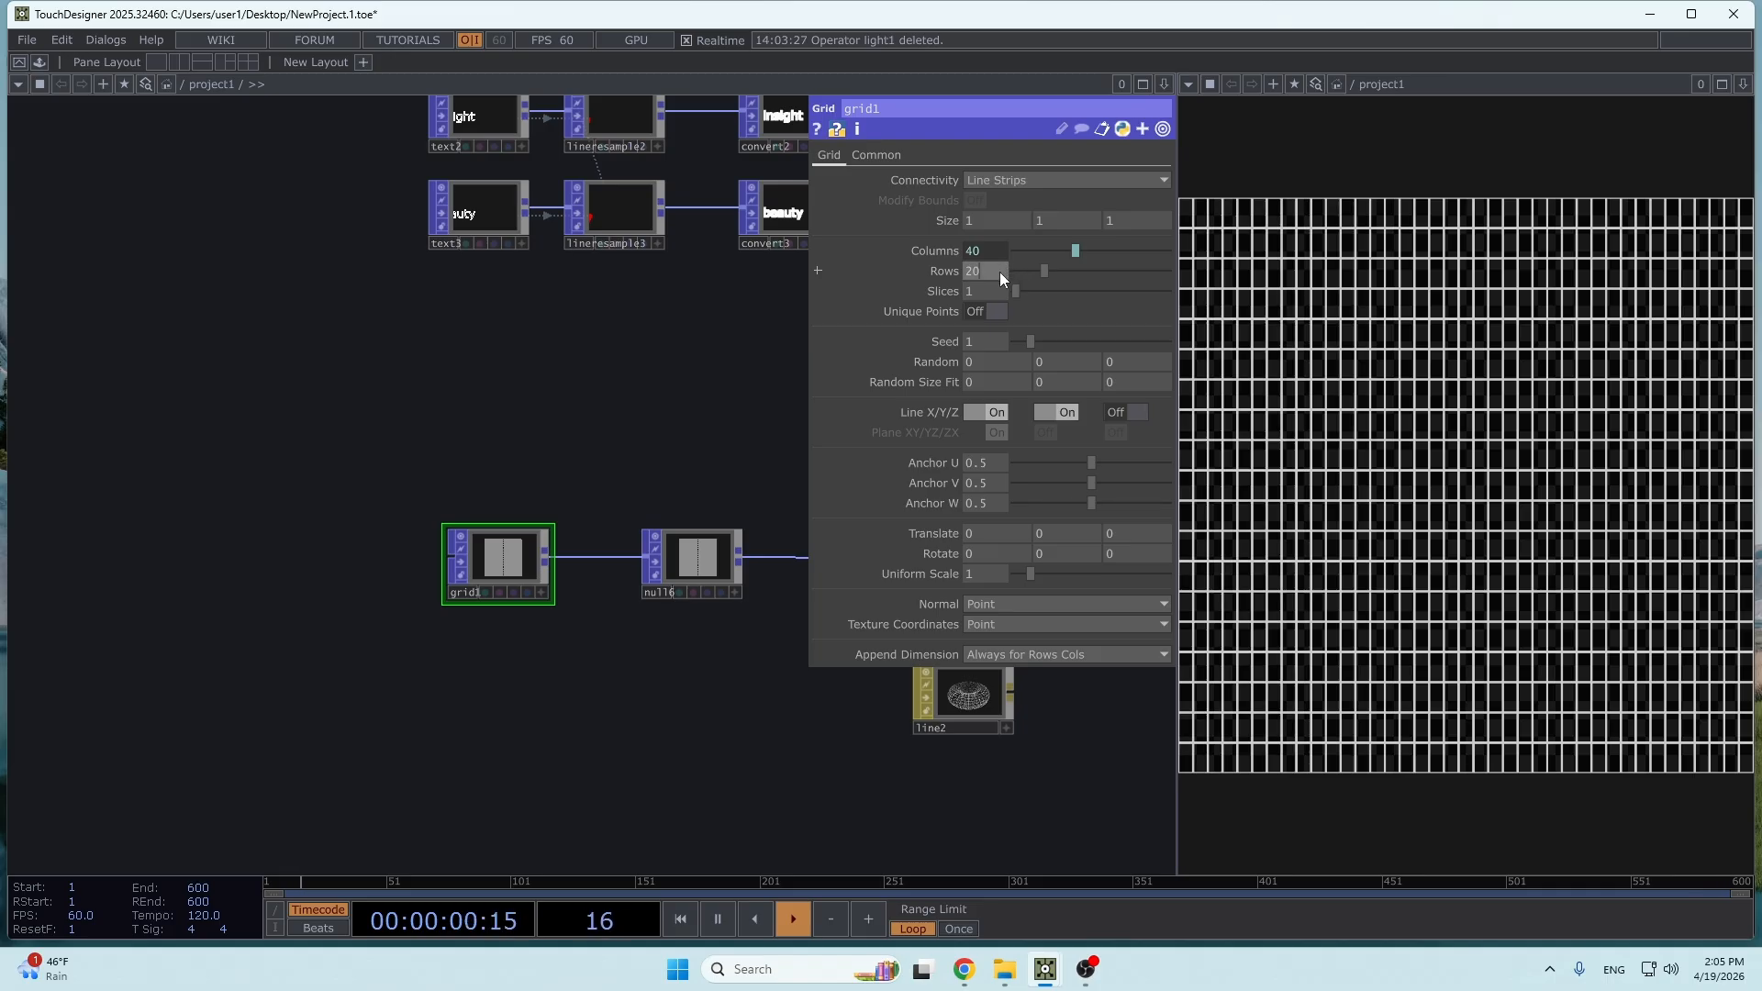
{"action": "type", "text": "*2"}
{"action": "key", "text": "Return"}
- Thin the grid lines by setting the line2 material's Width Near to 1.5
{"action": "left_click_drag", "start_coordinate": [780, 405], "coordinate": [415, 414]}
{"action": "left_click_drag", "start_coordinate": [874, 711], "coordinate": [658, 737]}
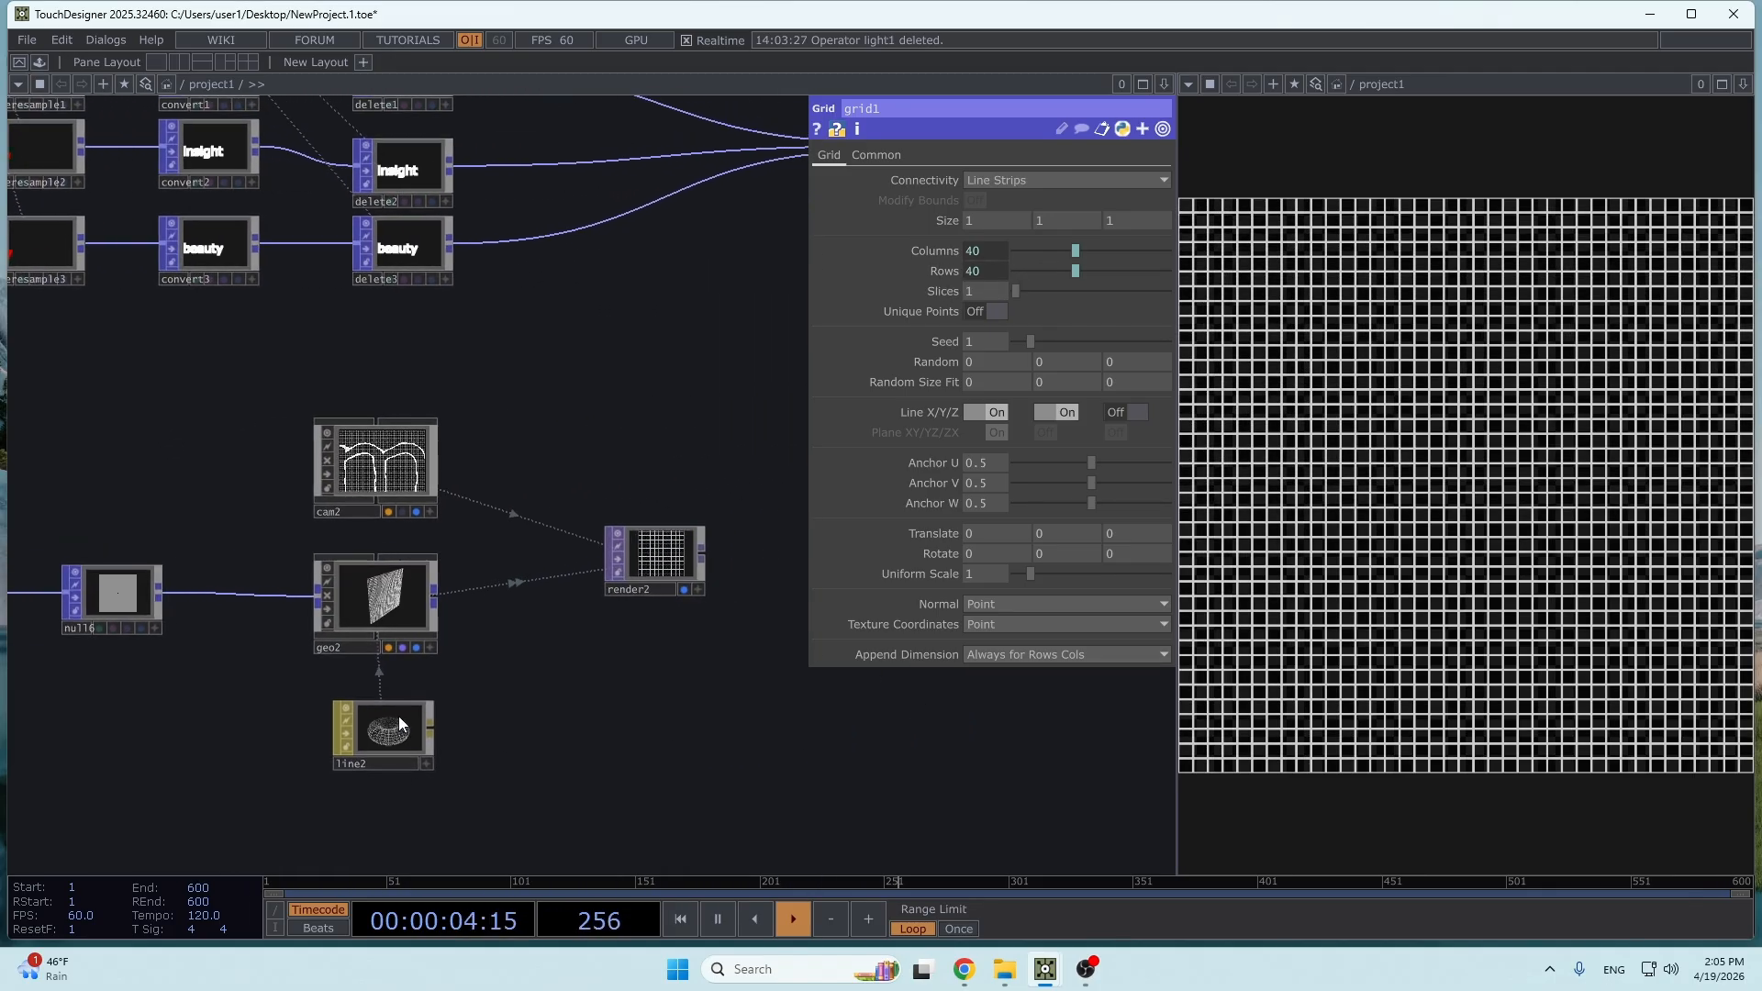
{"action": "left_click", "coordinate": [400, 714]}
{"action": "left_click_drag", "start_coordinate": [1023, 270], "coordinate": [1024, 270]}
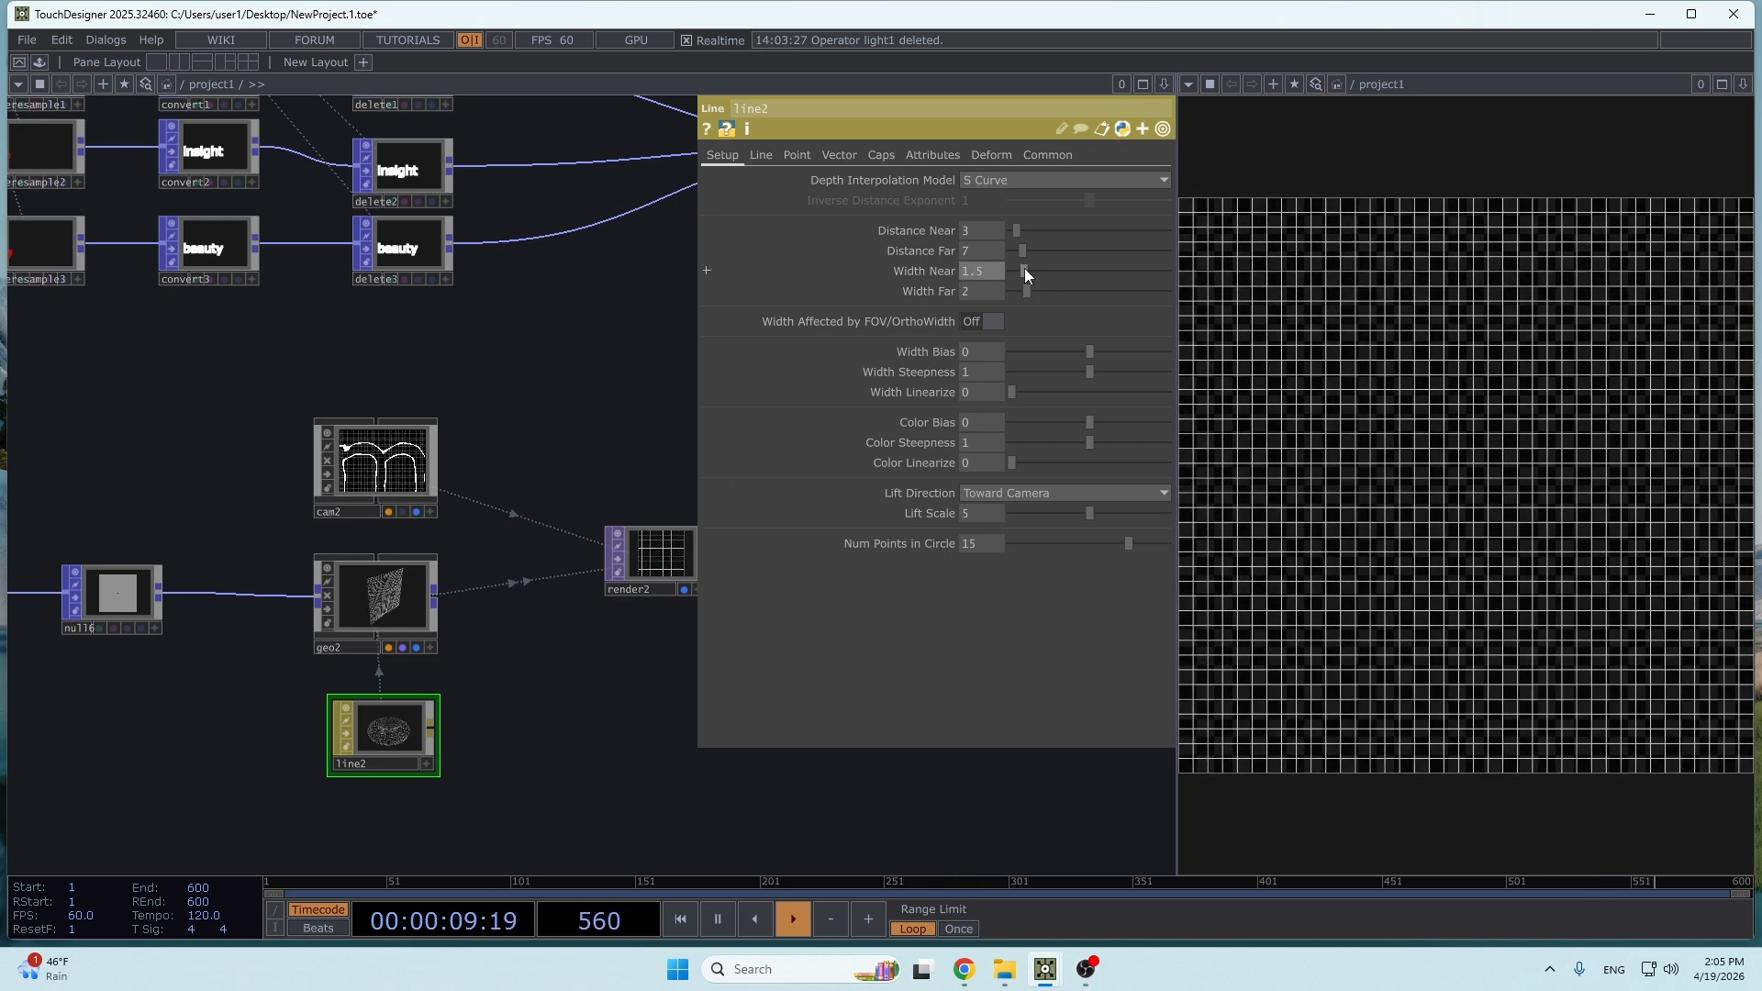
- Append a Null TOP to render2 and place it directly below null5
{"action": "left_click_drag", "start_coordinate": [552, 716], "coordinate": [190, 734]}
{"action": "scroll", "coordinate": [394, 611], "scroll_direction": "down", "scroll_amount": 3}
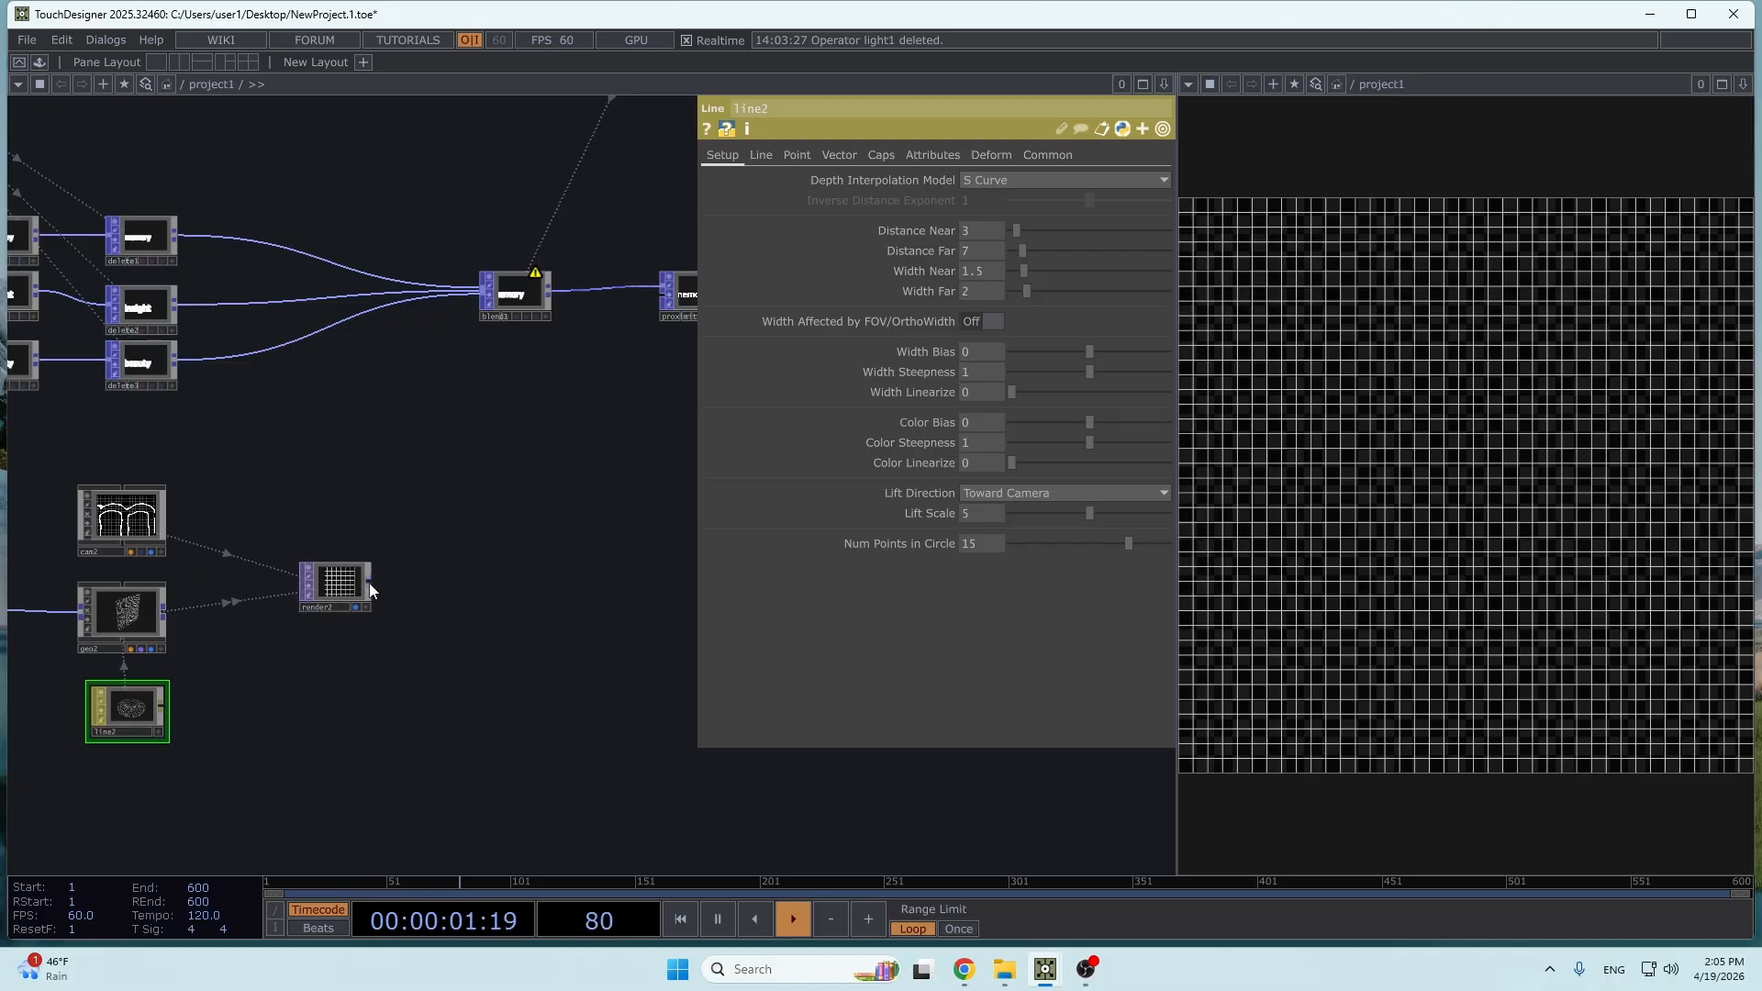
{"action": "key", "text": "Tab"}
{"action": "left_click", "coordinate": [327, 535]}
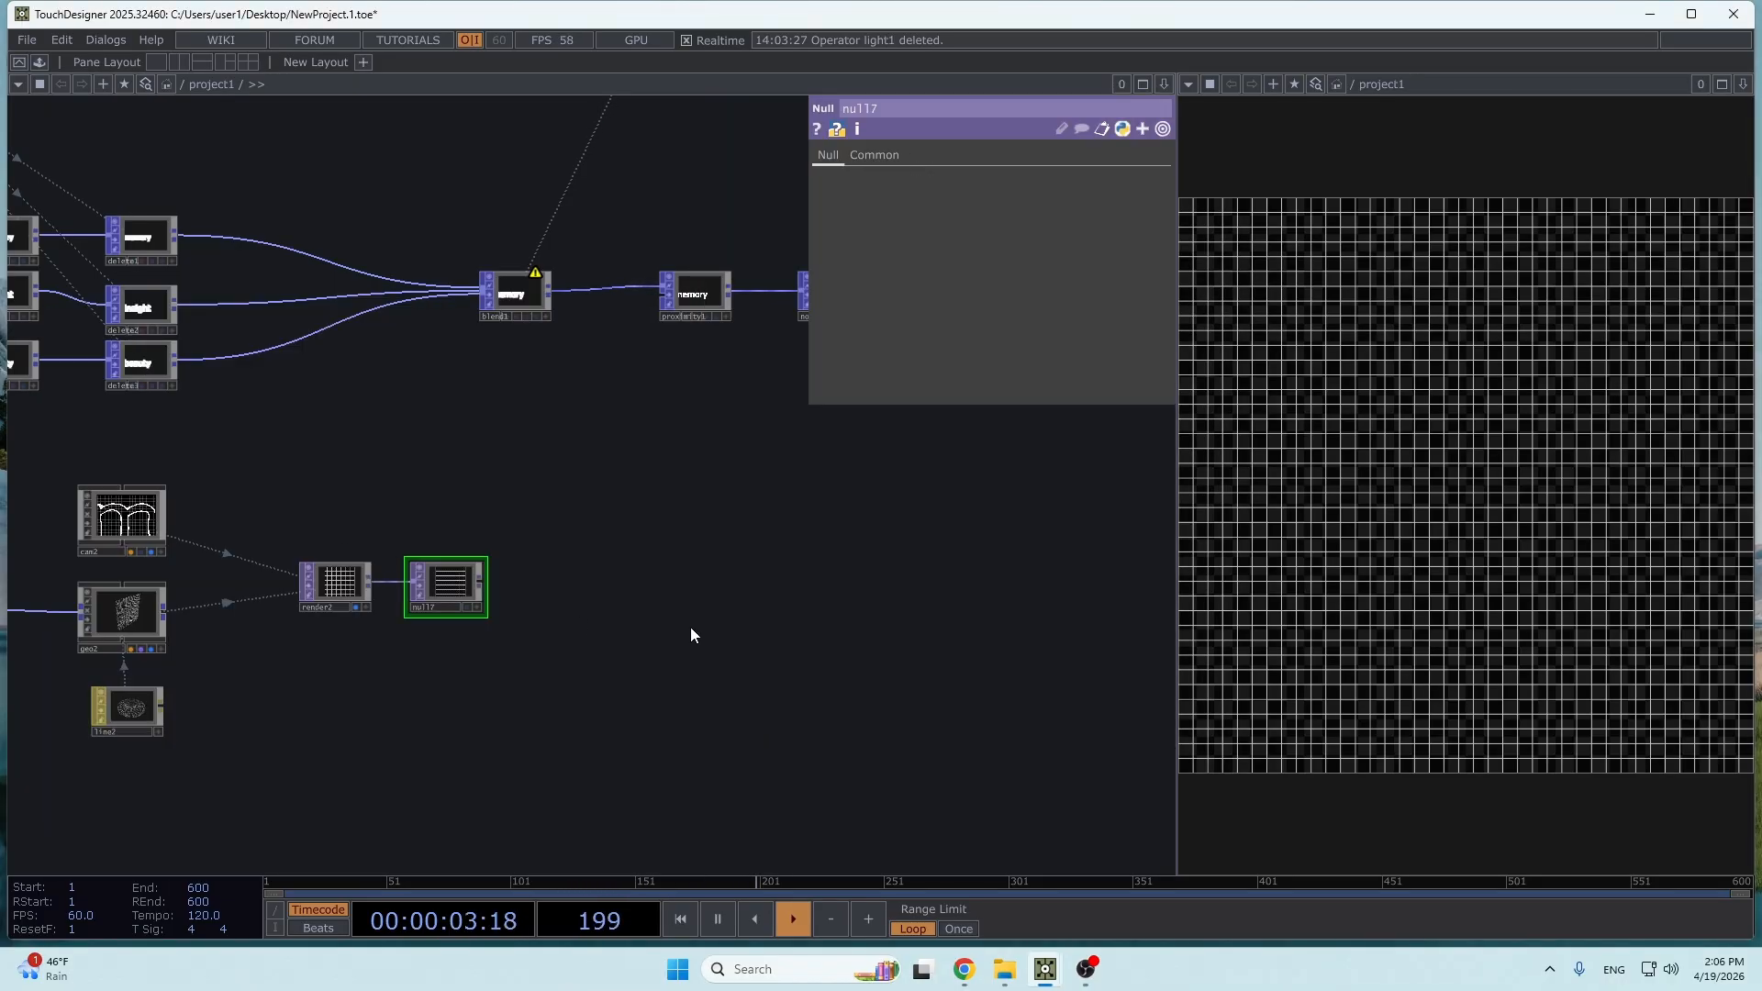
{"action": "left_click_drag", "start_coordinate": [578, 610], "coordinate": [723, 633]}
{"action": "scroll", "coordinate": [313, 725], "scroll_direction": "down", "scroll_amount": 3}
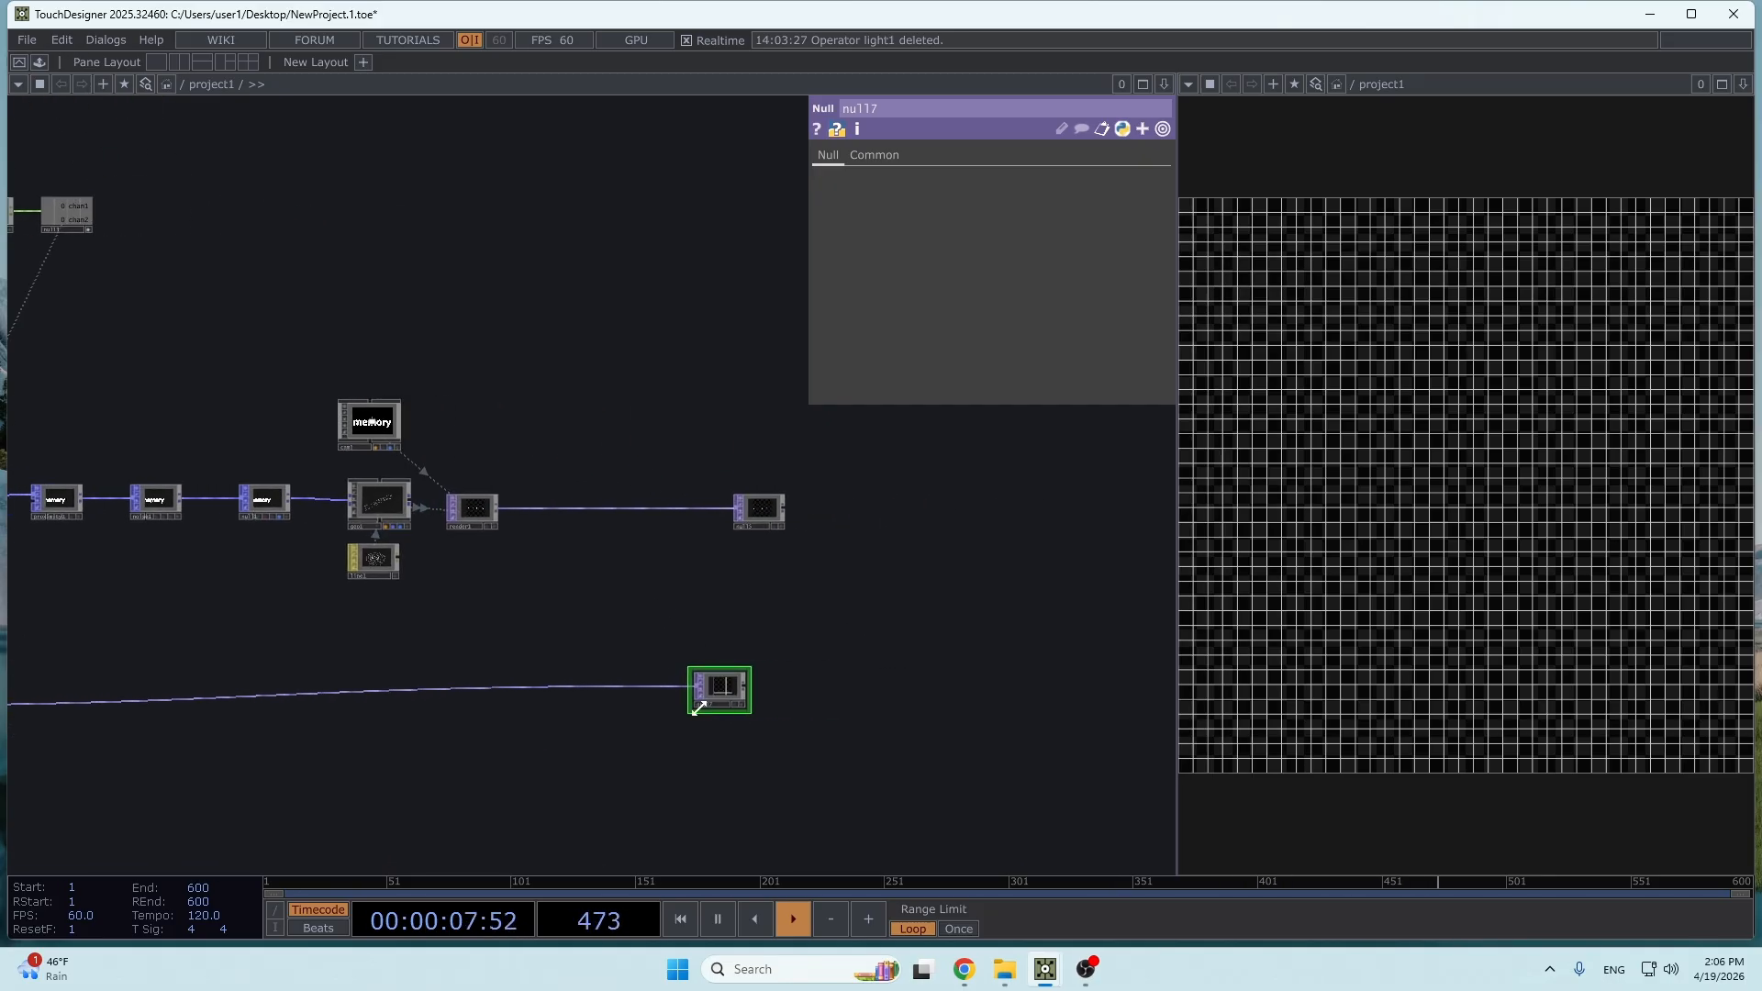
{"action": "scroll", "coordinate": [854, 630], "scroll_direction": "up", "scroll_amount": 4}
{"action": "left_click_drag", "start_coordinate": [690, 722], "coordinate": [717, 722]}
{"action": "left_click_drag", "start_coordinate": [769, 480], "coordinate": [736, 485]}
{"action": "scroll", "coordinate": [732, 479], "scroll_direction": "up", "scroll_amount": 2}
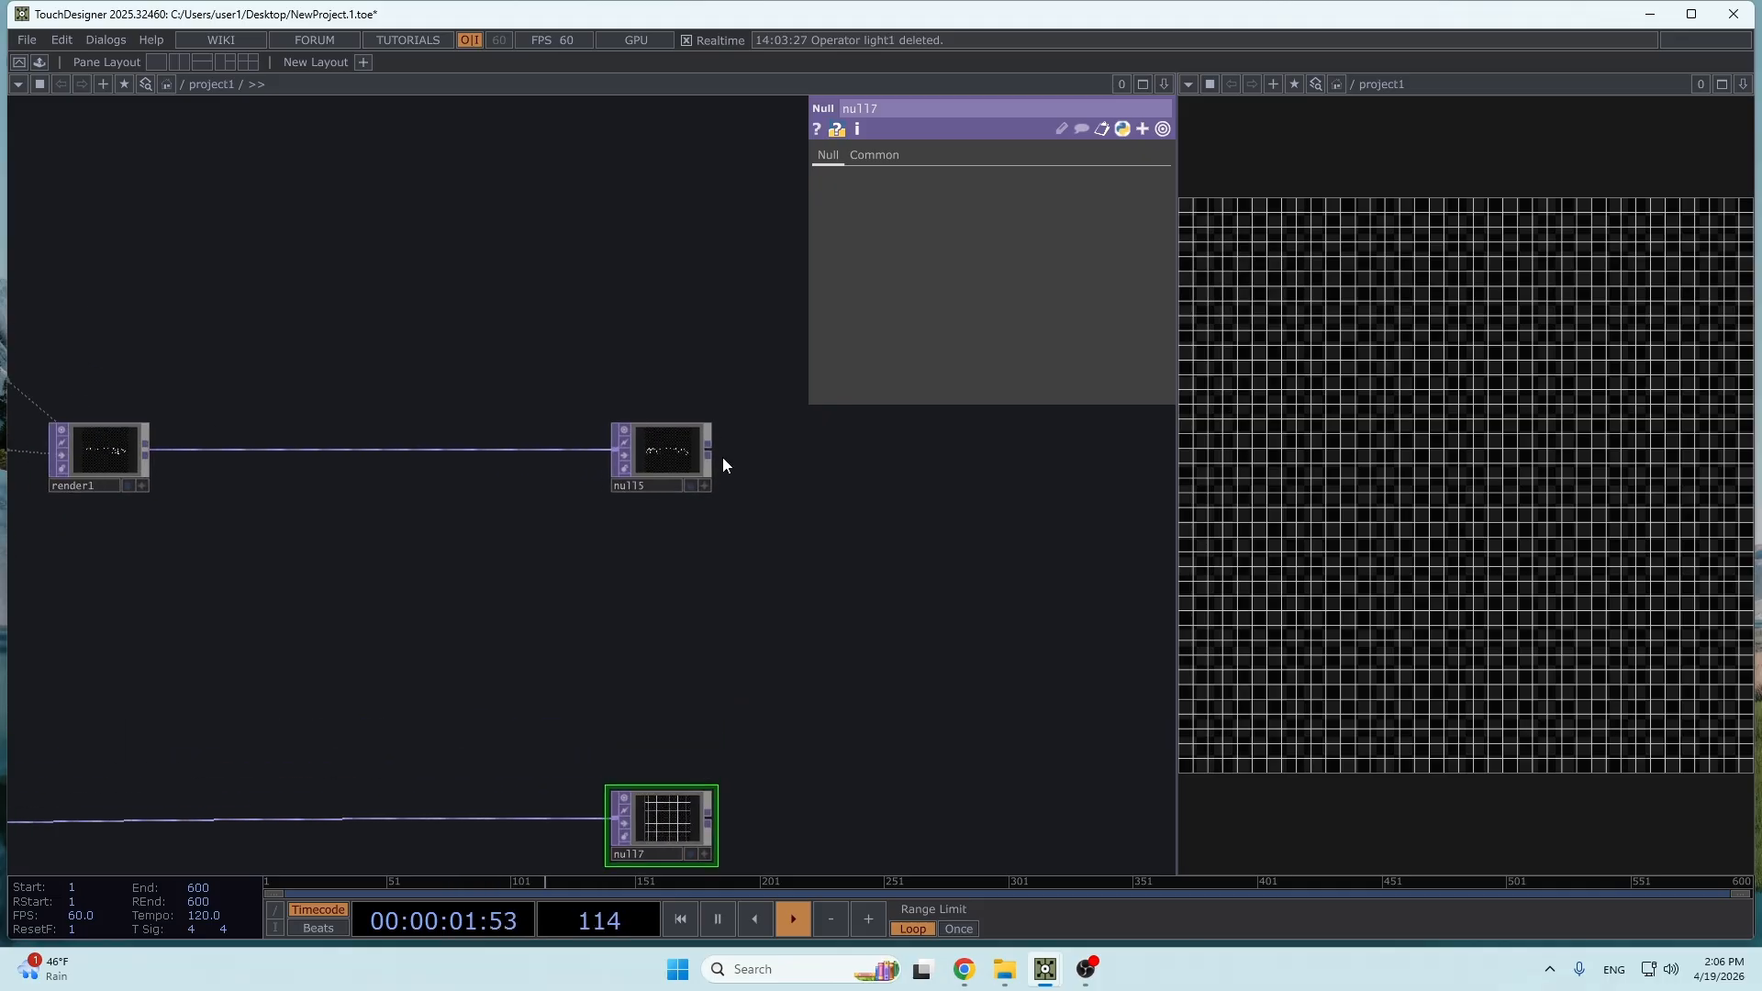
- Add a Composite TOP after null5 and connect null7 as its second input
{"action": "left_click", "coordinate": [720, 459]}
{"action": "left_click", "coordinate": [789, 486]}
{"action": "type", "text": "com"}
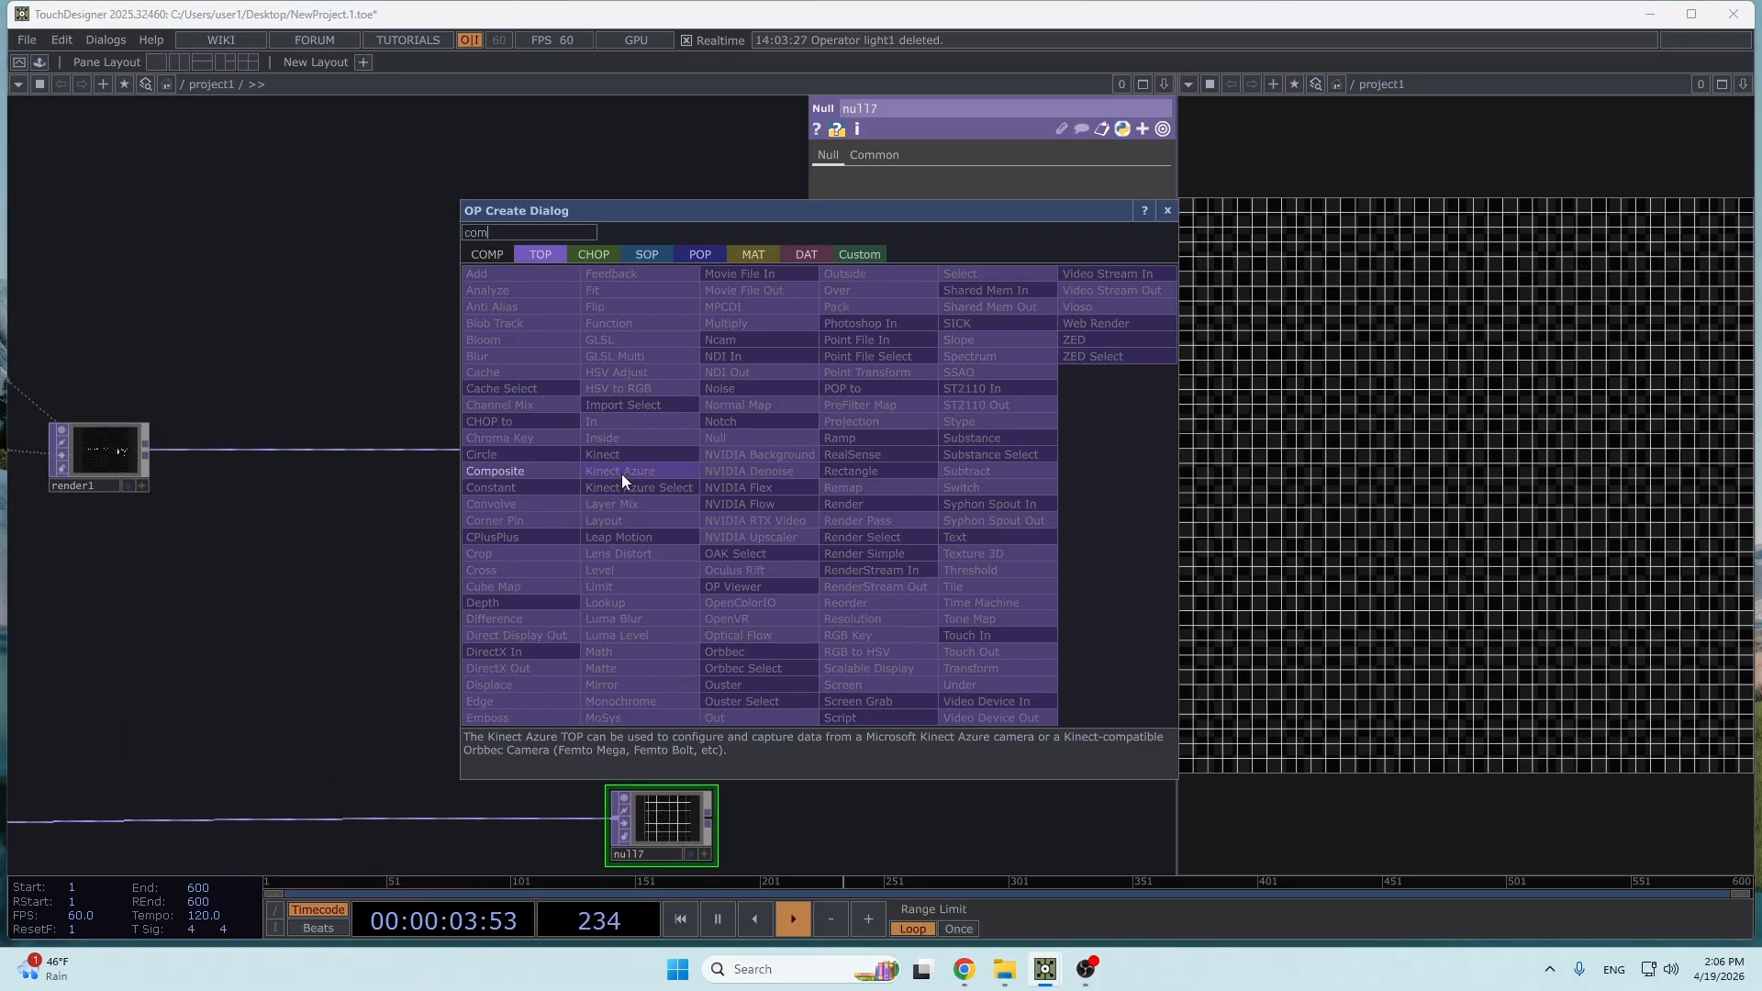
{"action": "left_click", "coordinate": [500, 472]}
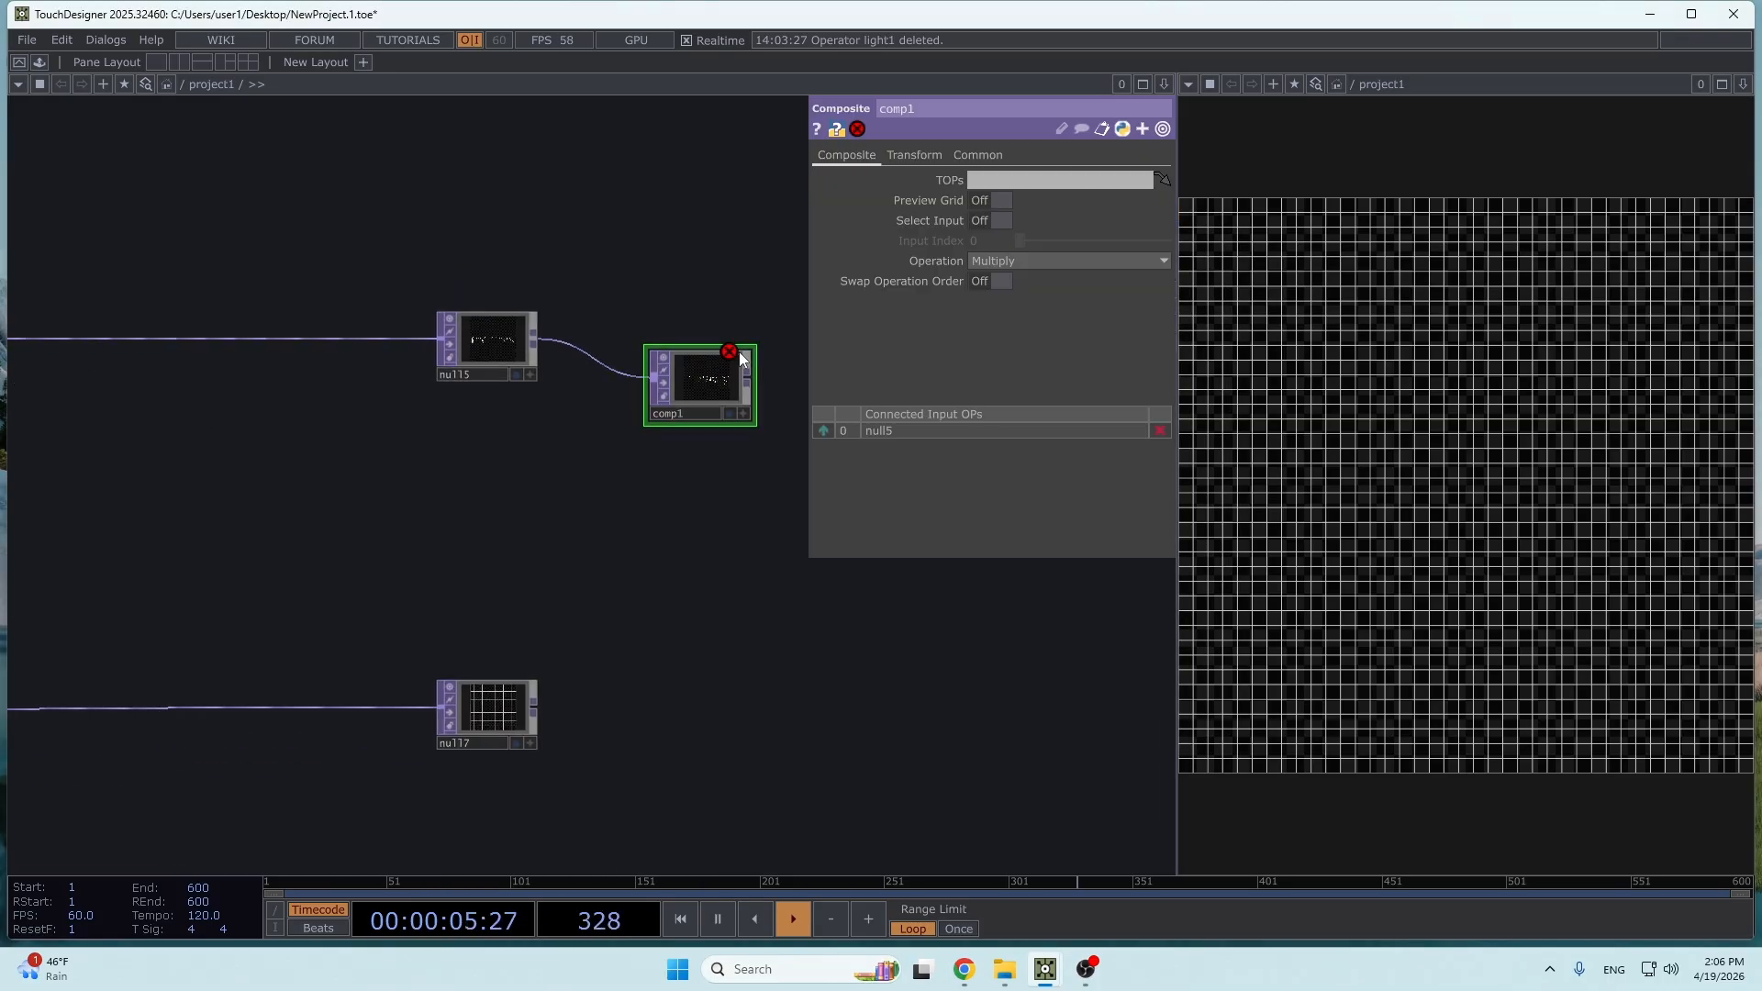
{"action": "left_click_drag", "start_coordinate": [713, 400], "coordinate": [790, 537]}
{"action": "left_click_drag", "start_coordinate": [536, 707], "coordinate": [731, 514]}
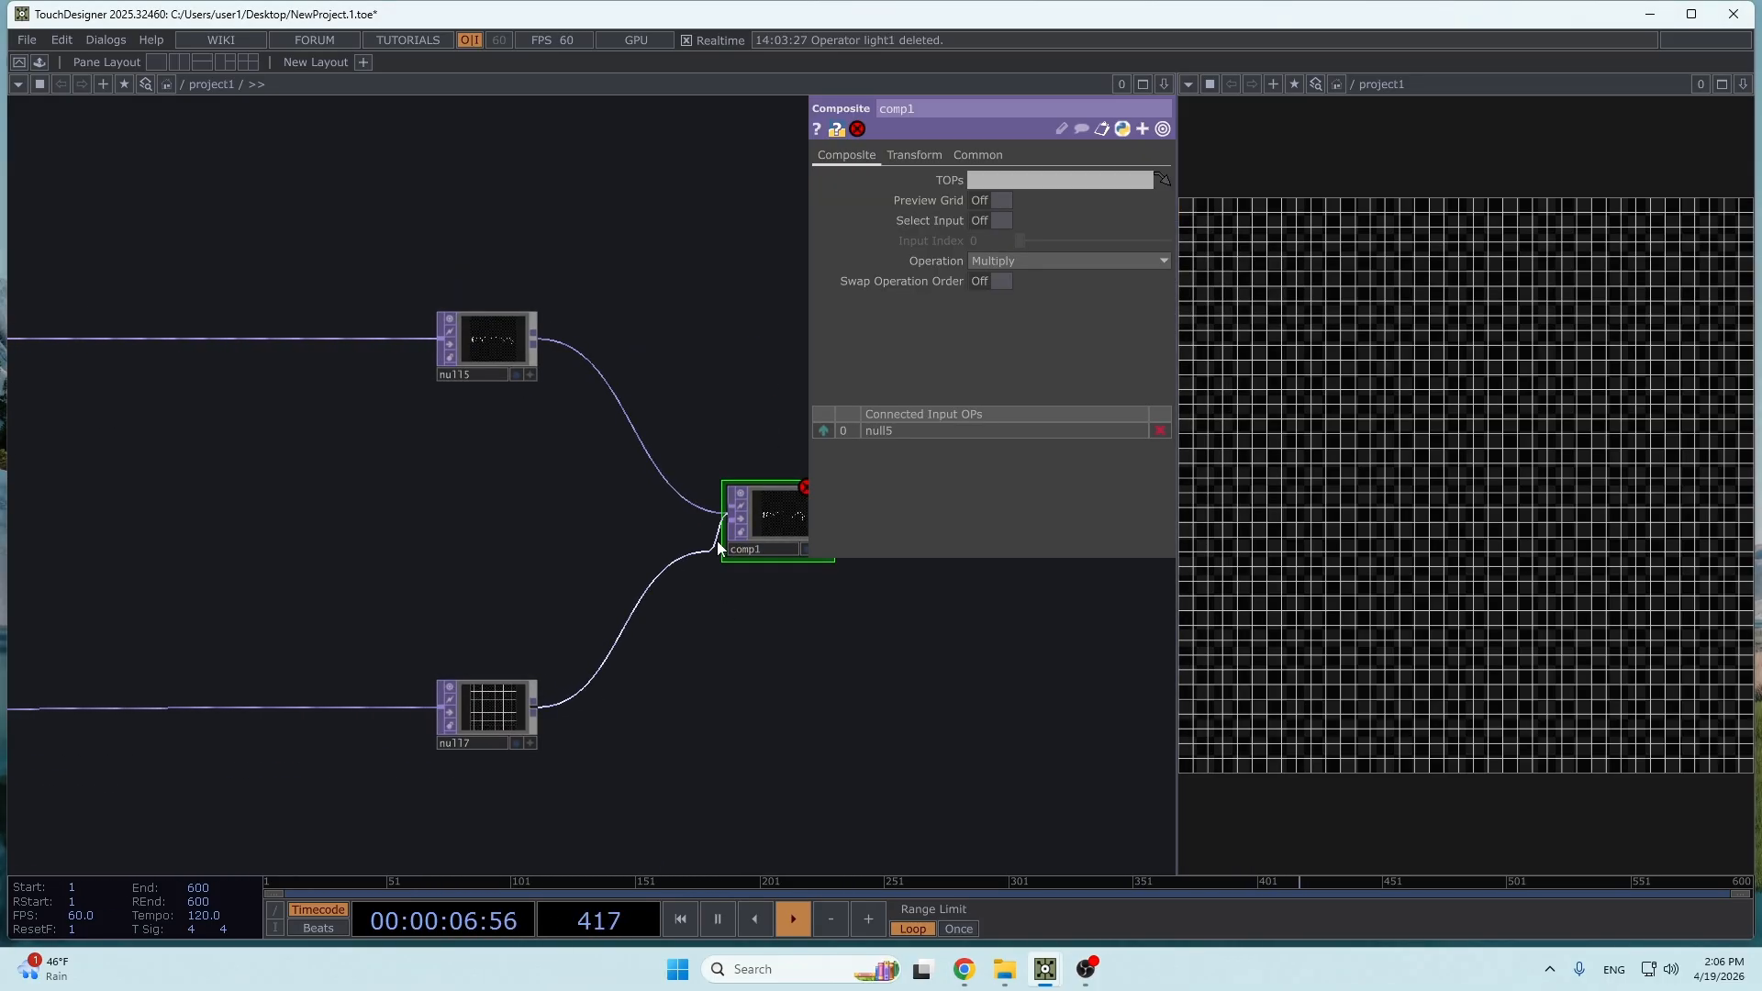
- Set the composite's Operation to Over and reorder its inputs so null7 comes before null5
{"action": "left_click", "coordinate": [1072, 260]}
{"action": "left_click", "coordinate": [1131, 425]}
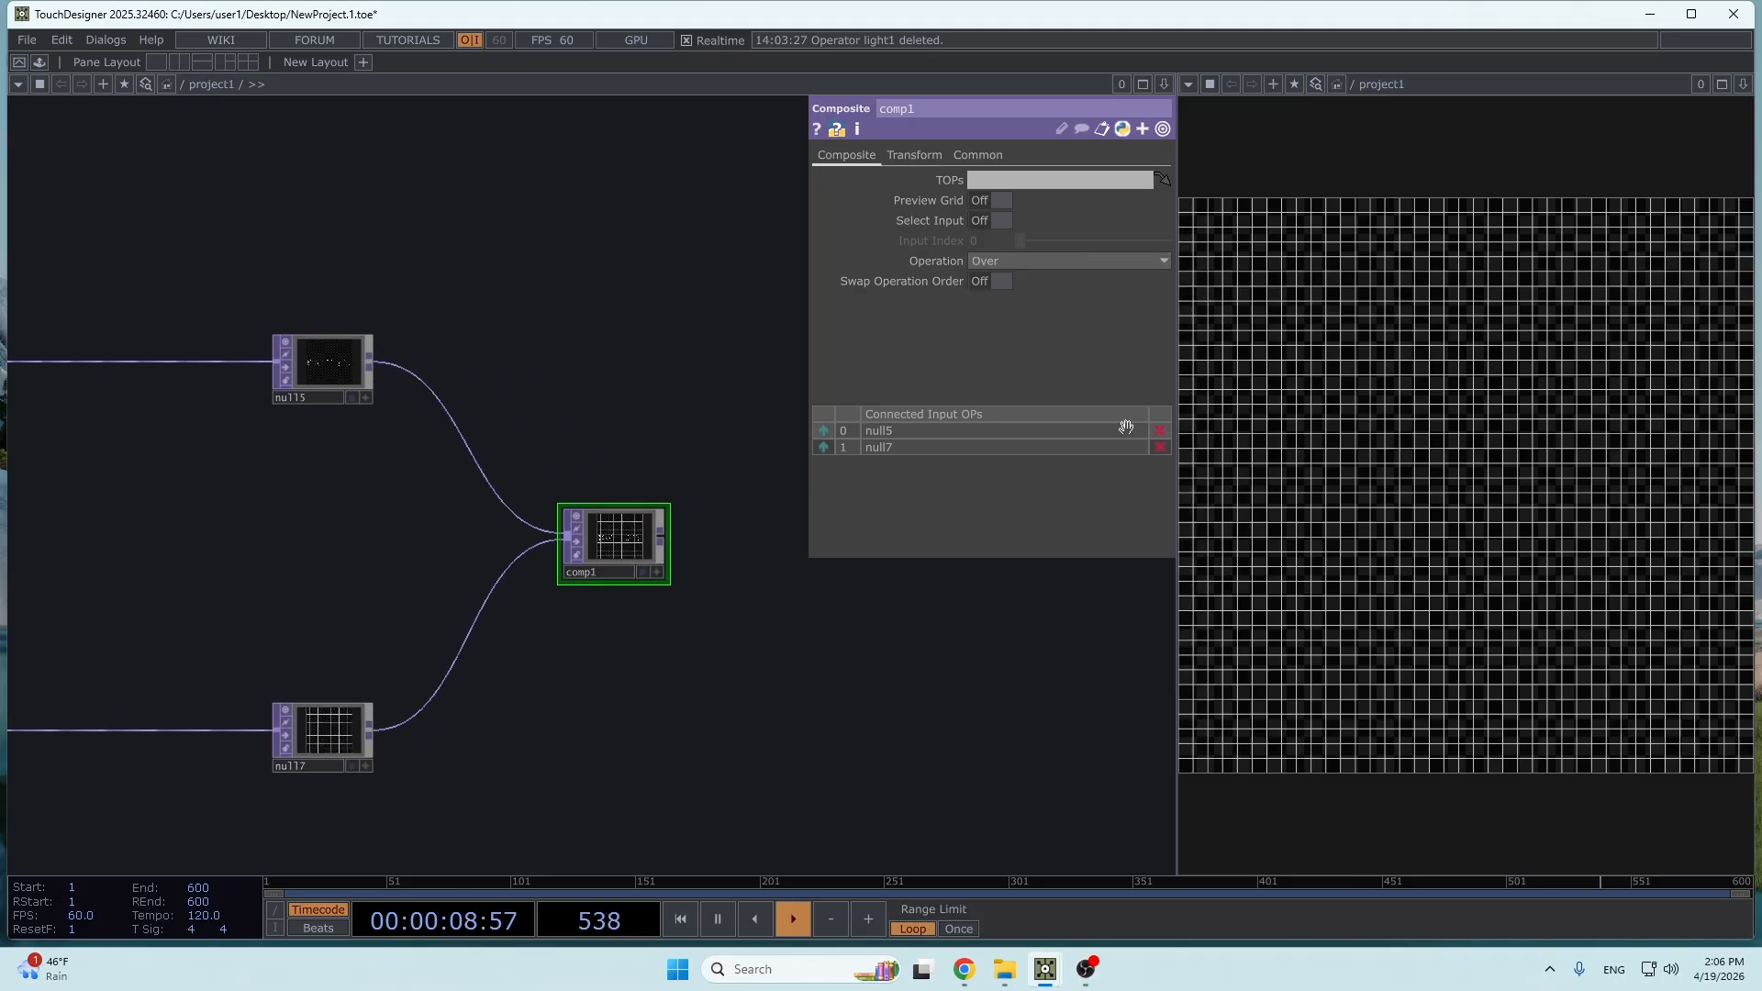
{"action": "left_click_drag", "start_coordinate": [1007, 446], "coordinate": [995, 438]}
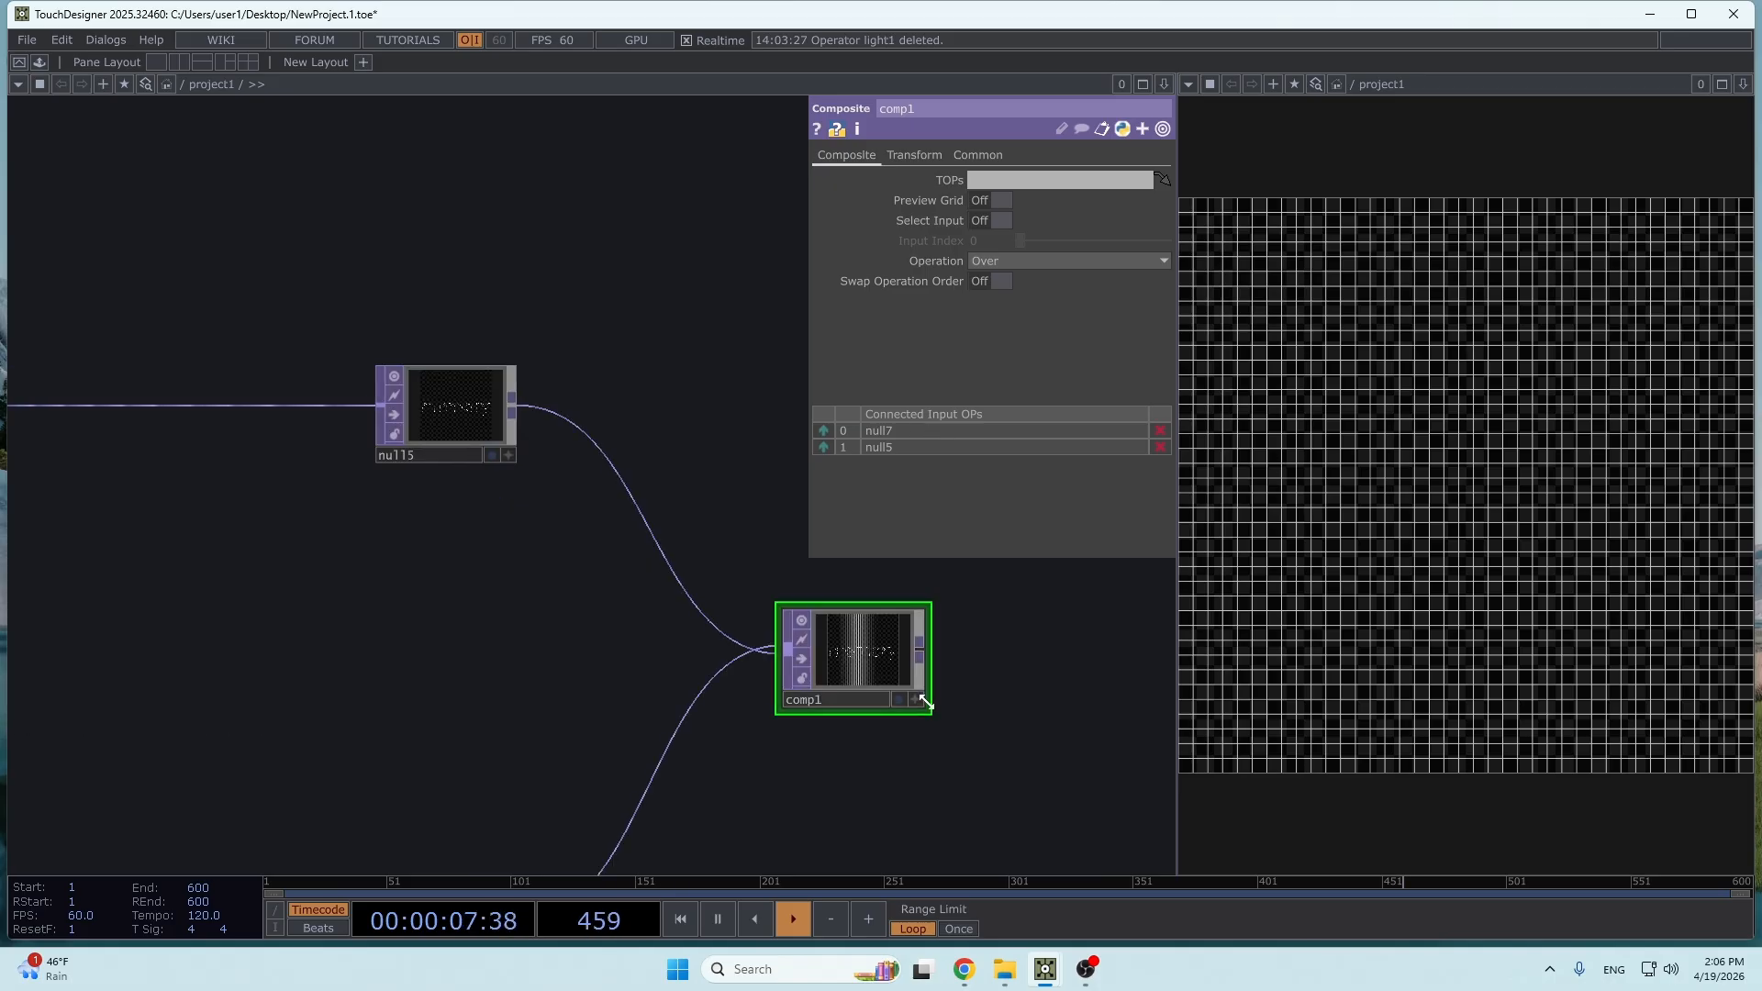
- Display comp1 as the output view and turn off render2's display
{"action": "left_click", "coordinate": [897, 708]}
{"action": "scroll", "coordinate": [669, 696], "scroll_direction": "down", "scroll_amount": 3}
{"action": "left_click_drag", "start_coordinate": [485, 658], "coordinate": [771, 651]}
{"action": "left_click_drag", "start_coordinate": [280, 721], "coordinate": [515, 661]}
{"action": "scroll", "coordinate": [518, 661], "scroll_direction": "down", "scroll_amount": 5}
{"action": "scroll", "coordinate": [385, 725], "scroll_direction": "up", "scroll_amount": 5}
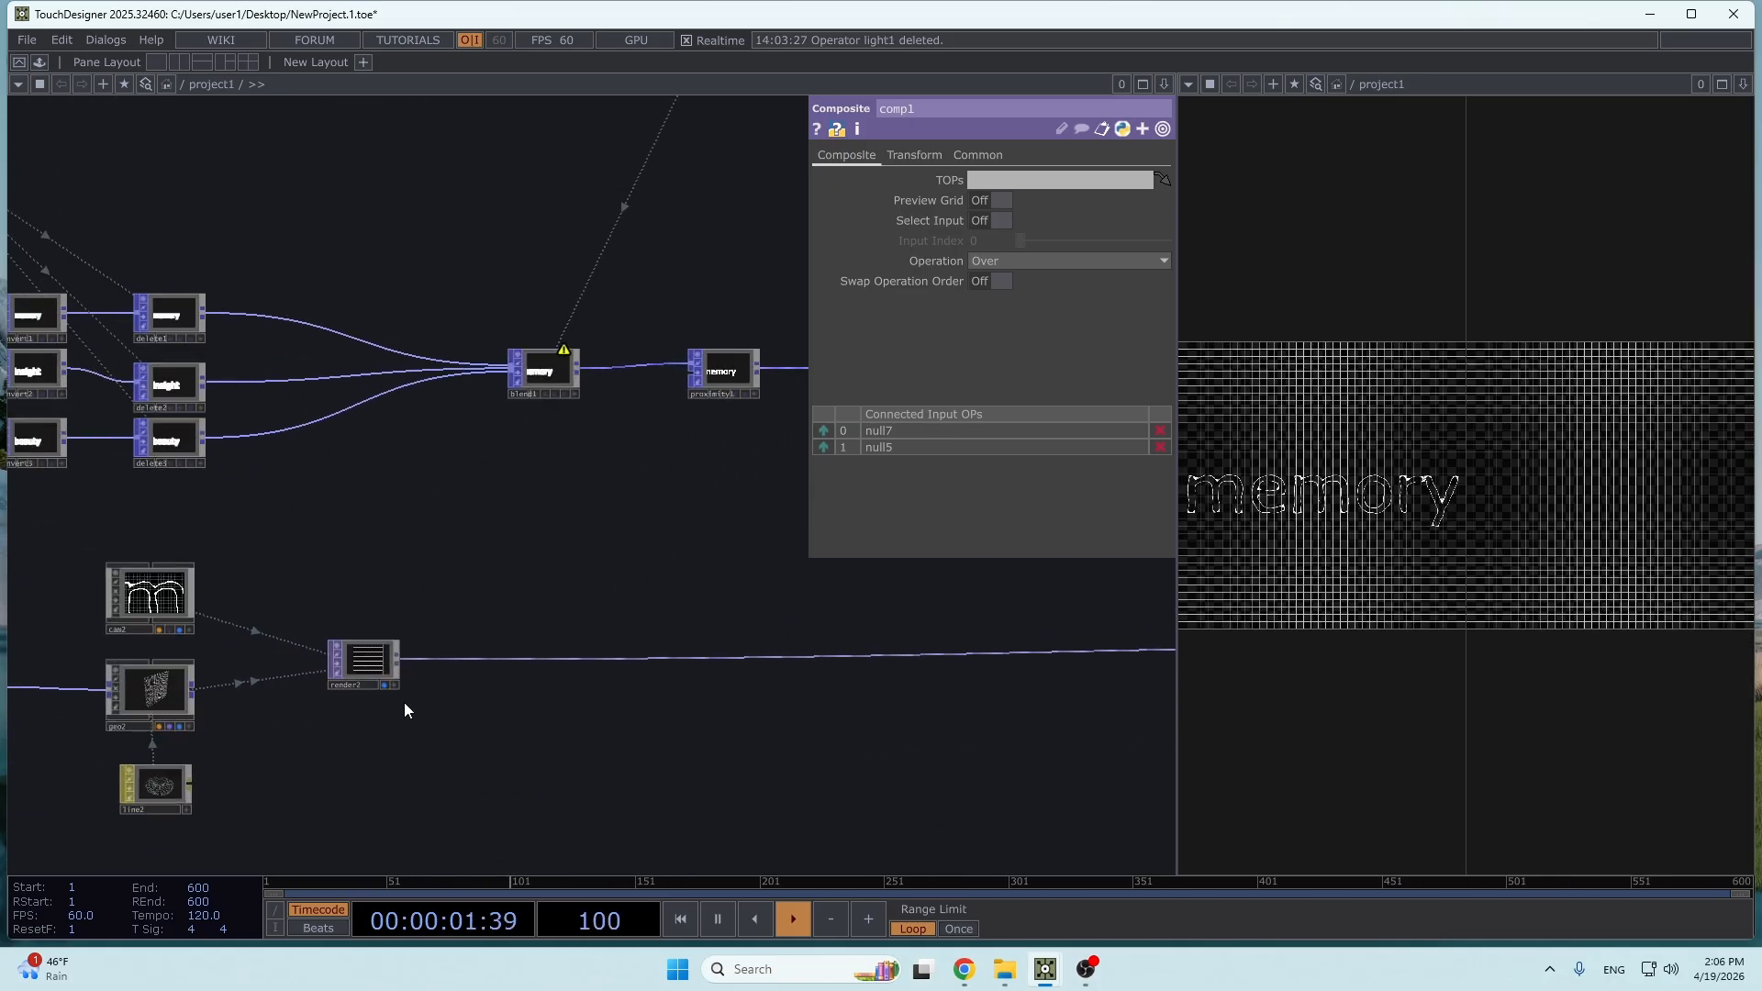
{"action": "left_click_drag", "start_coordinate": [767, 739], "coordinate": [252, 760]}
{"action": "left_click_drag", "start_coordinate": [659, 743], "coordinate": [119, 767]}
{"action": "middle_click_drag", "start_coordinate": [921, 684], "coordinate": [757, 692]}
{"action": "scroll", "coordinate": [757, 692], "scroll_direction": "down", "scroll_amount": 2}
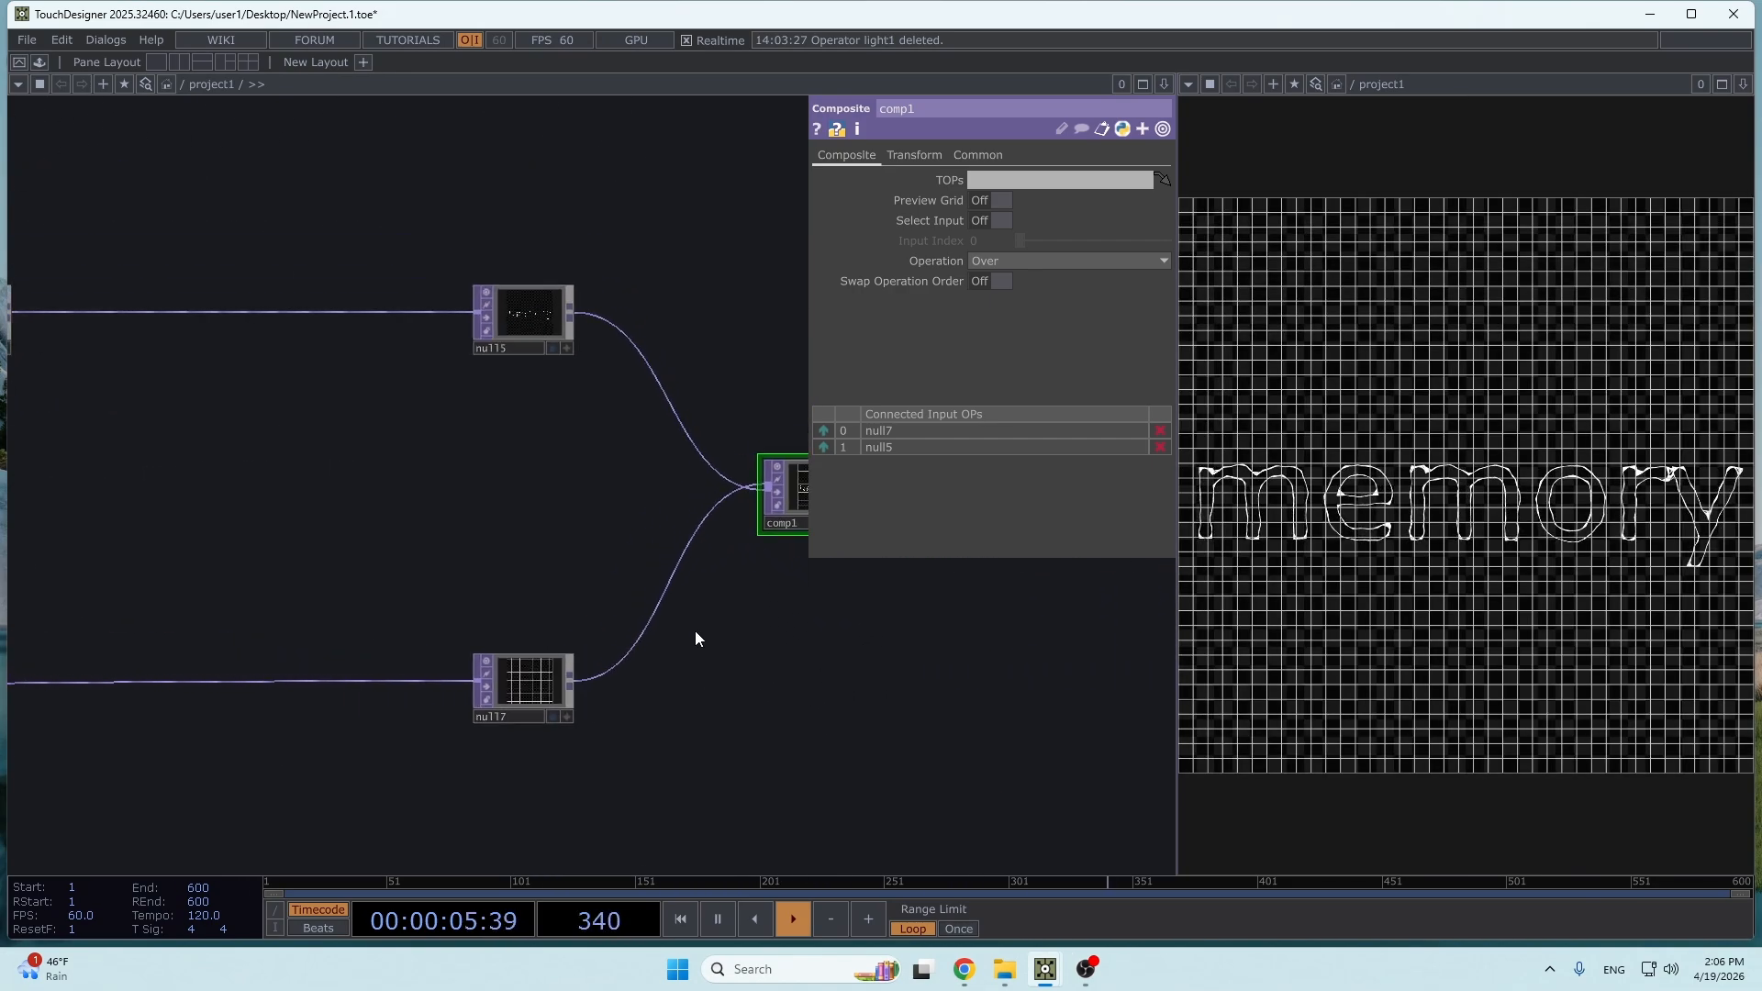
- Append a Null TOP well apart from comp1 and display it in place of comp1
{"action": "left_click_drag", "start_coordinate": [660, 604], "coordinate": [166, 660]}
{"action": "left_click_drag", "start_coordinate": [334, 558], "coordinate": [423, 550]}
{"action": "right_click", "coordinate": [446, 549]}
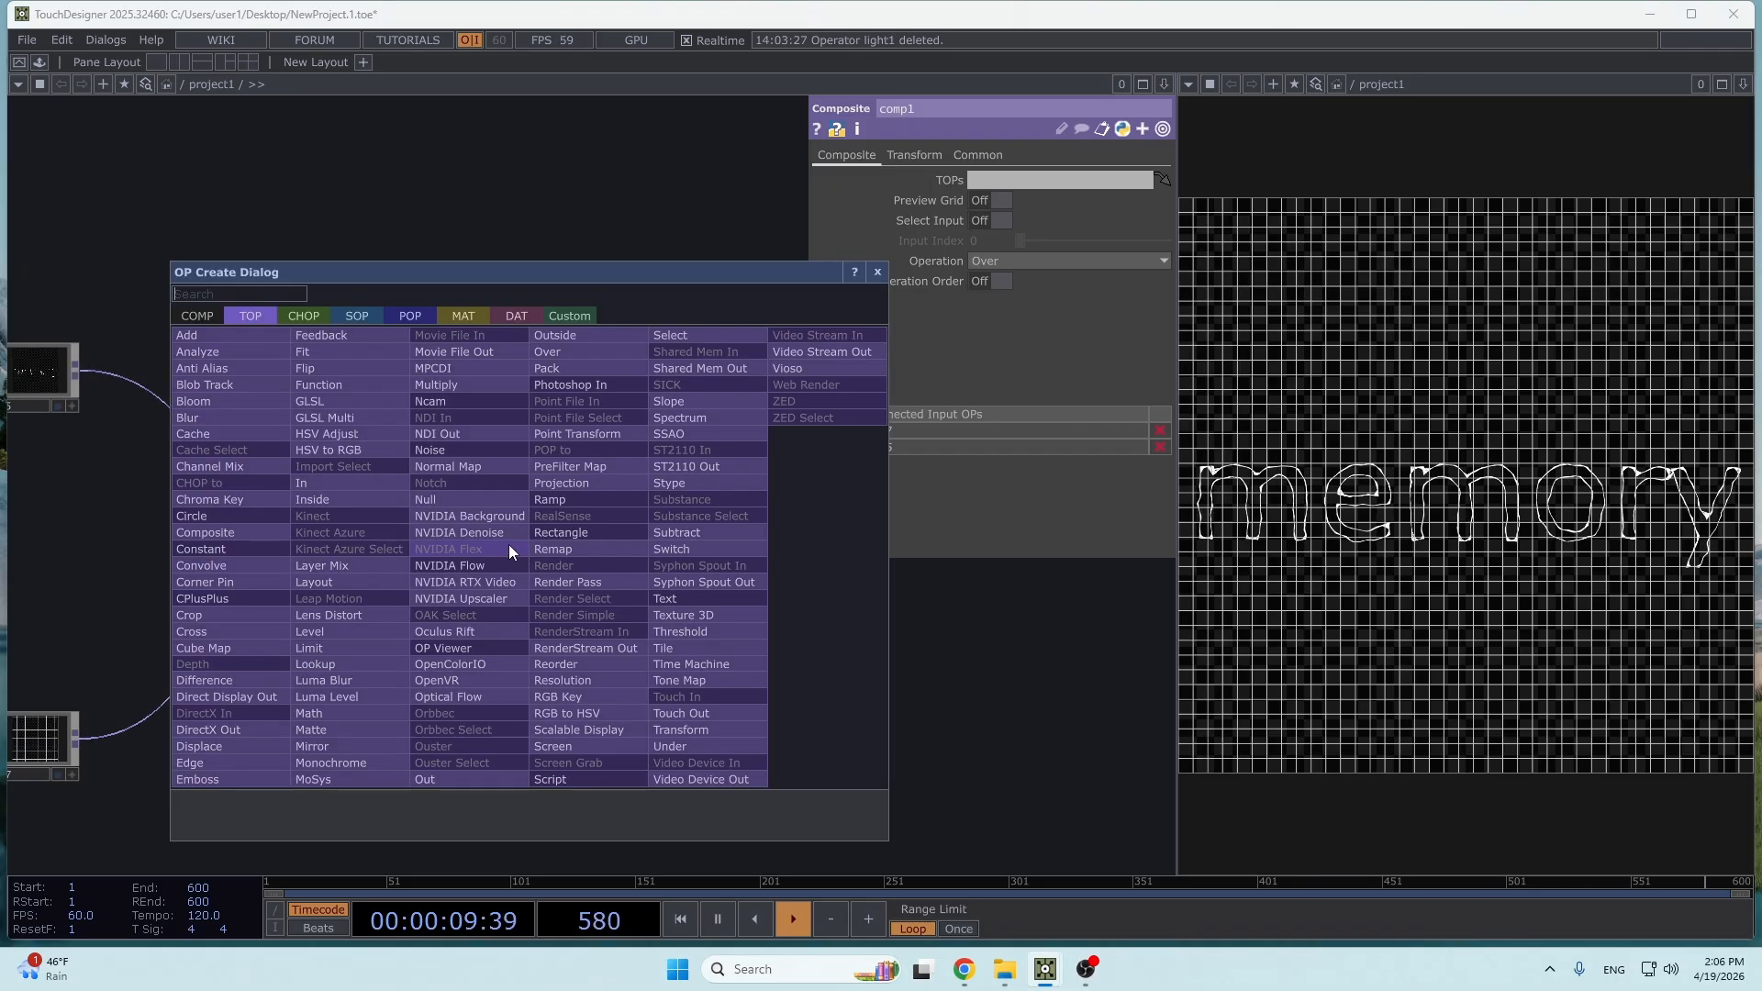
{"action": "left_click", "coordinate": [475, 503]}
{"action": "left_click_drag", "start_coordinate": [604, 584], "coordinate": [976, 569]}
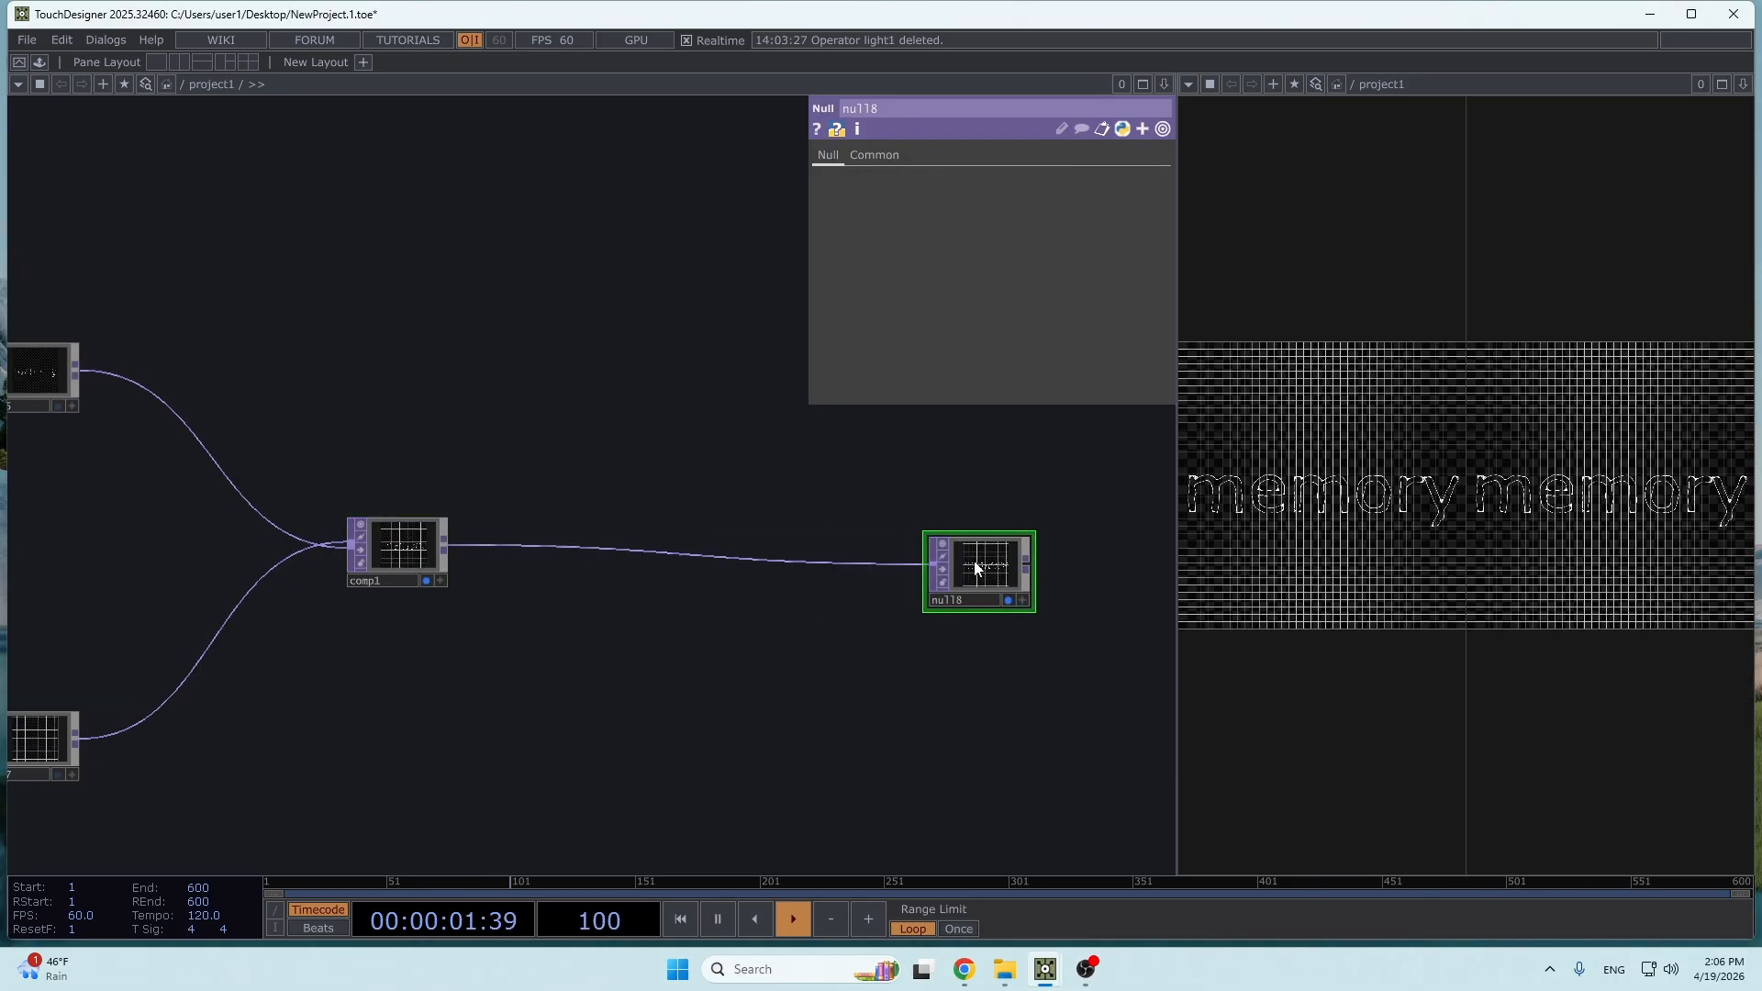
{"action": "left_click", "coordinate": [427, 580]}
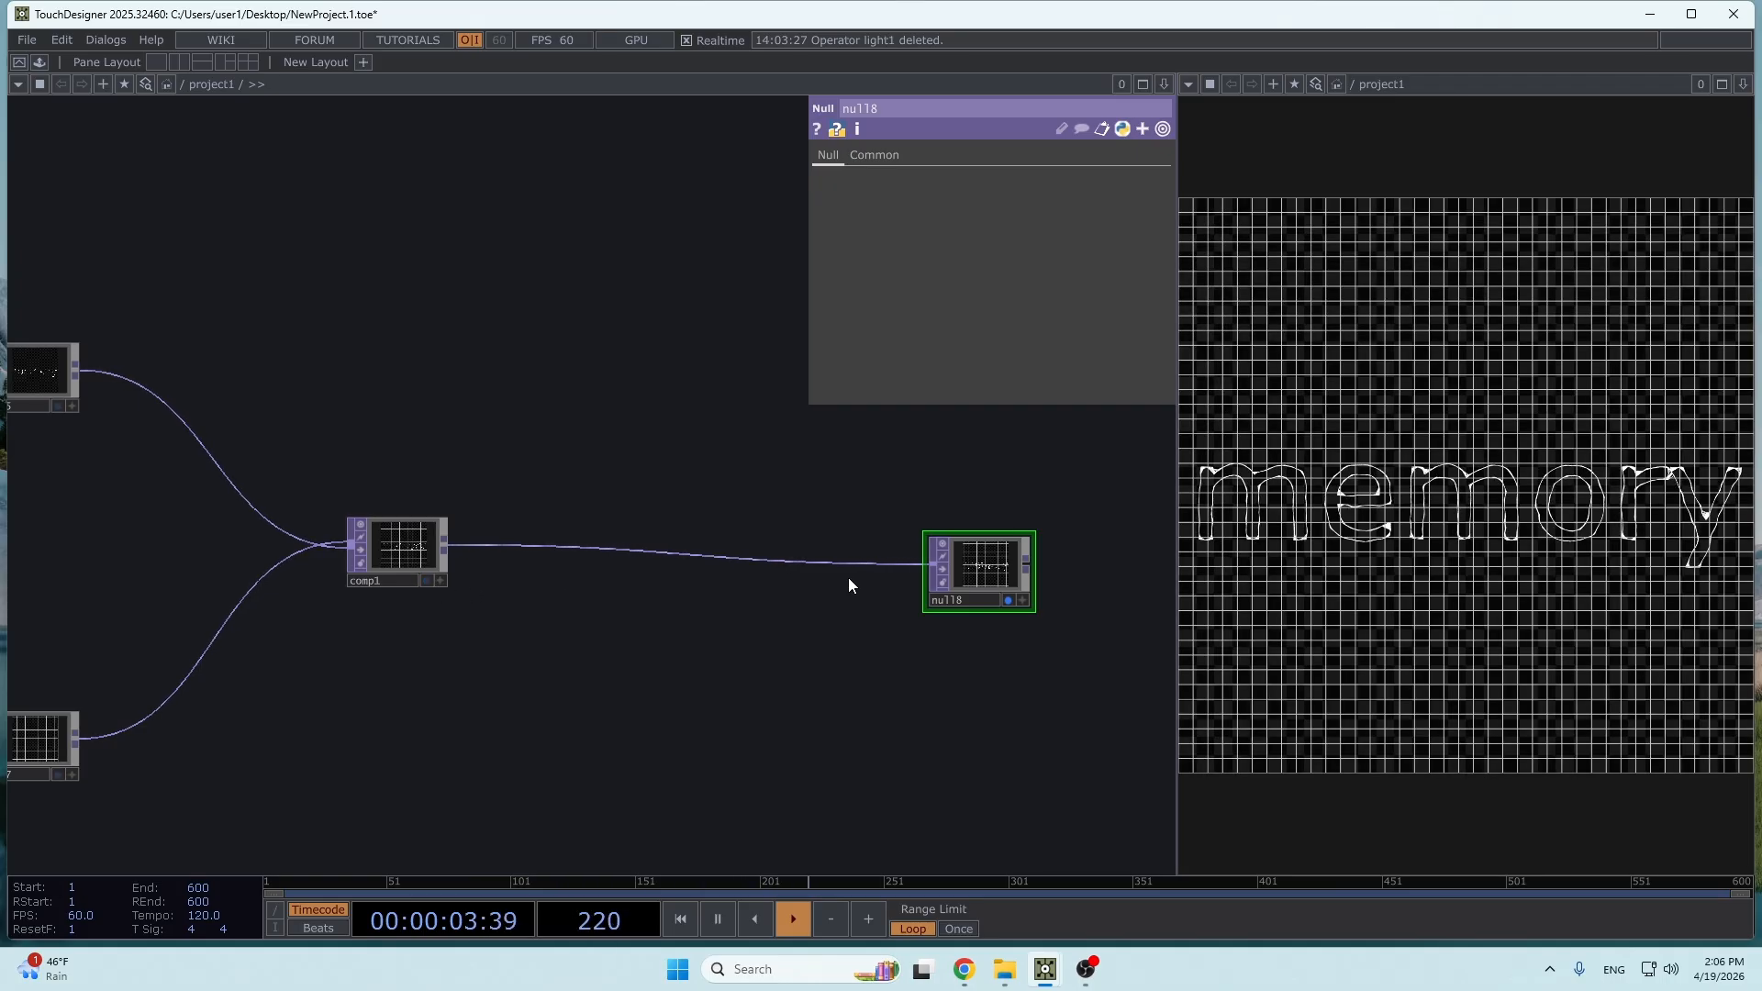
- Insert a Transform TOP on the connection between comp1 and null8
{"action": "right_click", "coordinate": [879, 563]}
{"action": "left_click", "coordinate": [922, 543]}
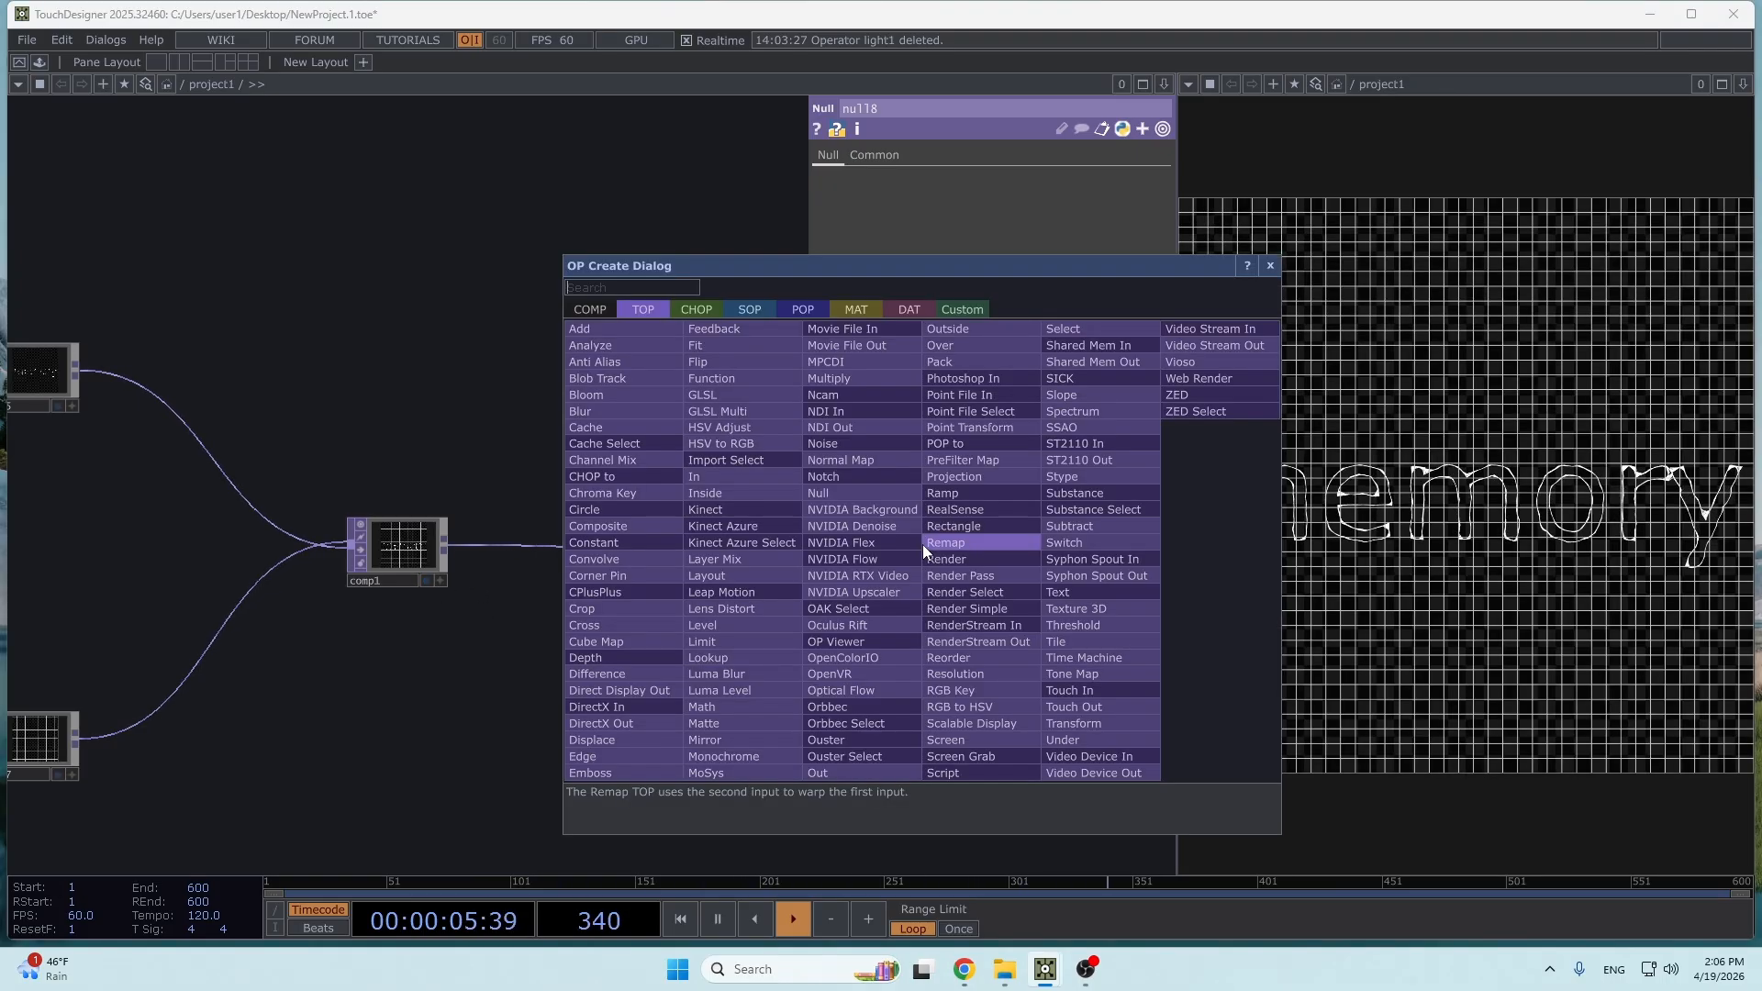
{"action": "left_click", "coordinate": [1104, 723]}
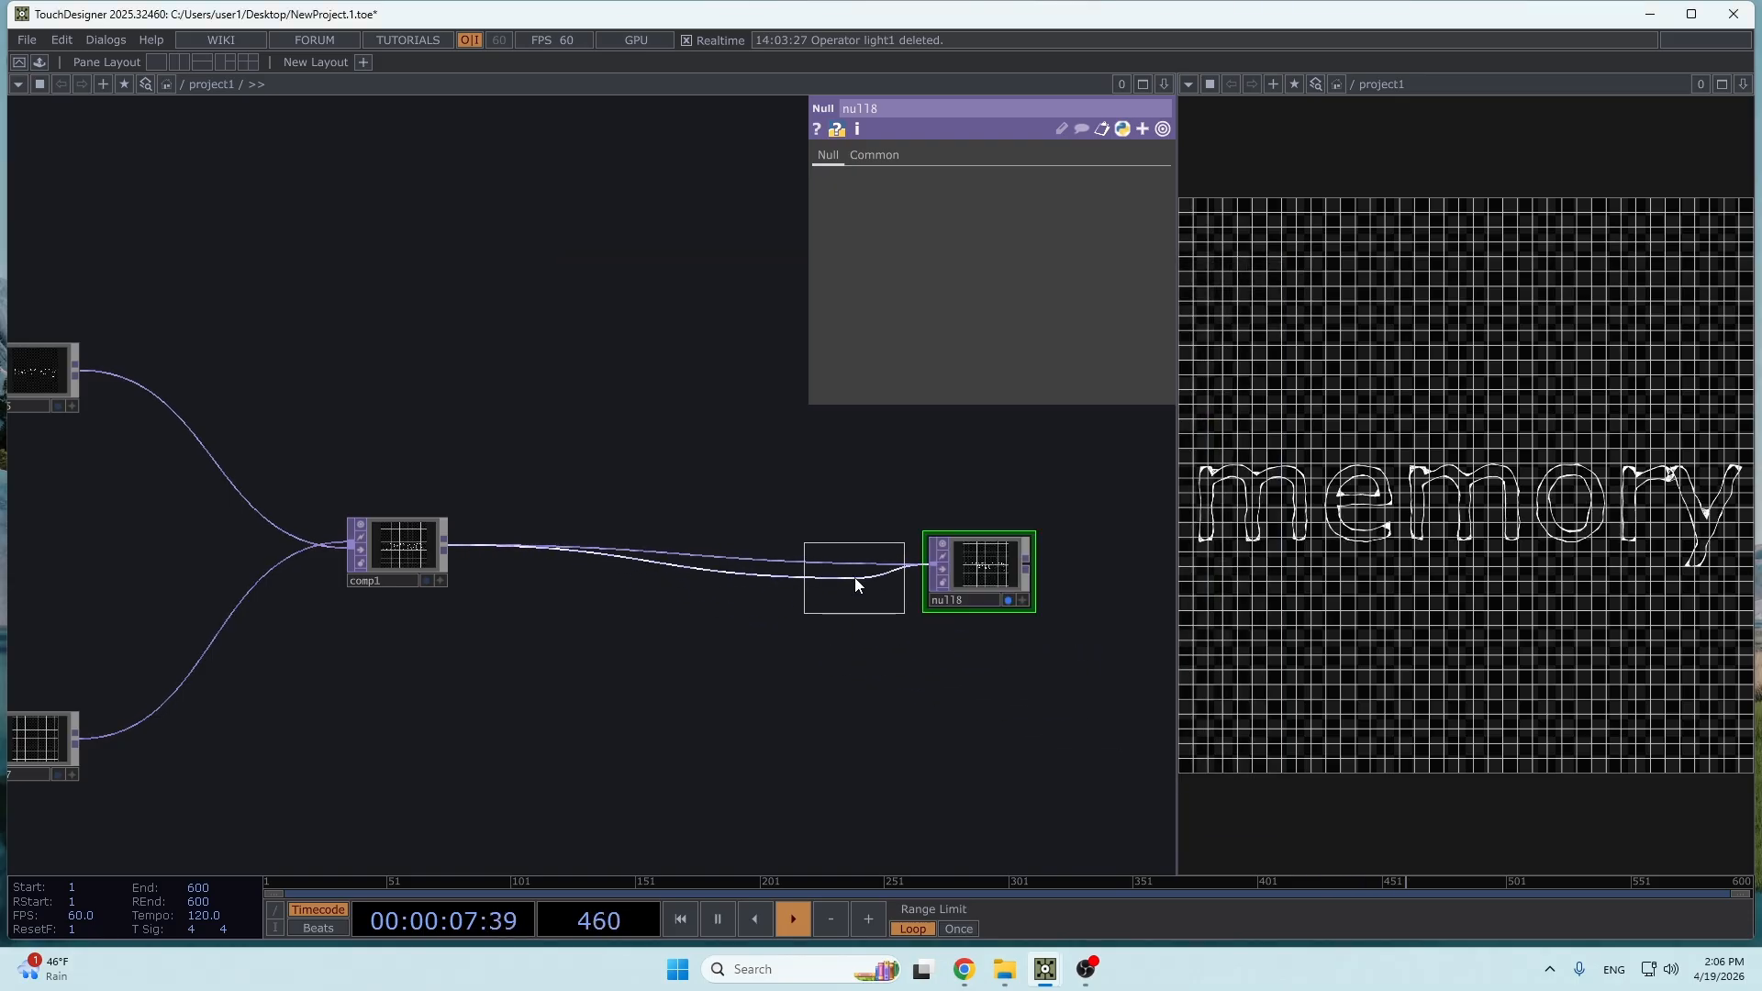
{"action": "left_click", "coordinate": [856, 576]}
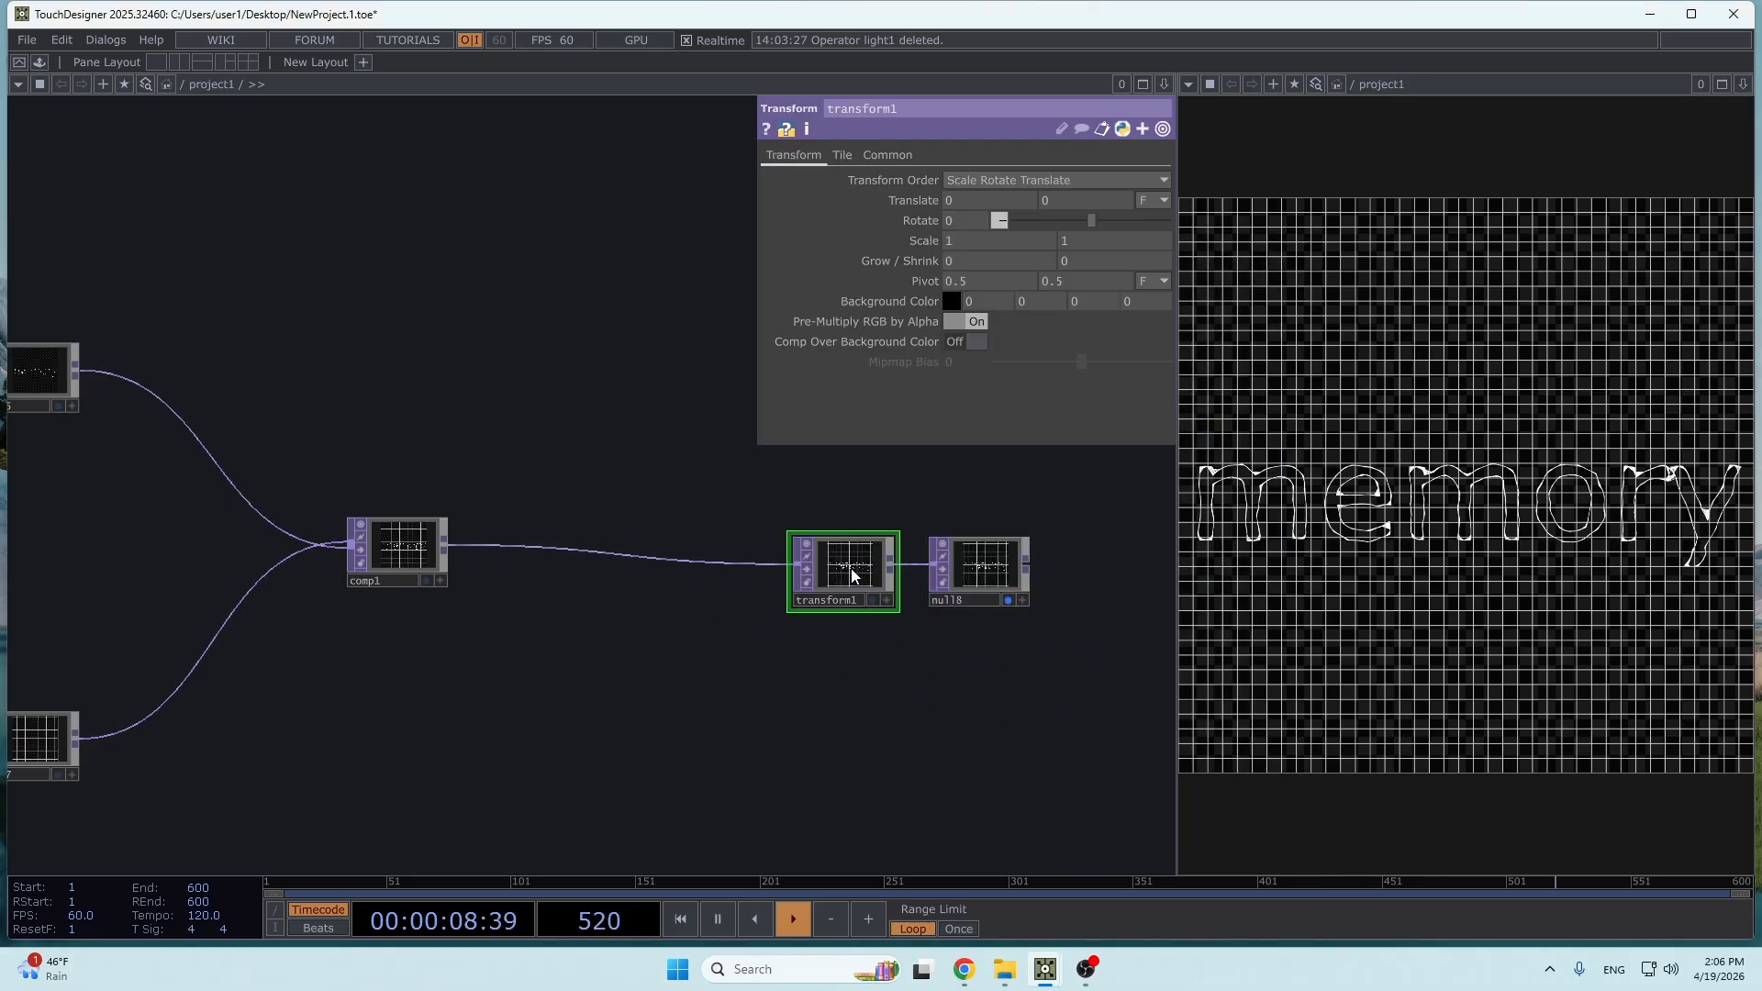
- Turn on Comp Over Background Color in transform1 and set the background color's alpha to 1
{"action": "left_click", "coordinate": [960, 344]}
{"action": "scroll", "coordinate": [909, 578], "scroll_direction": "up", "scroll_amount": 5}
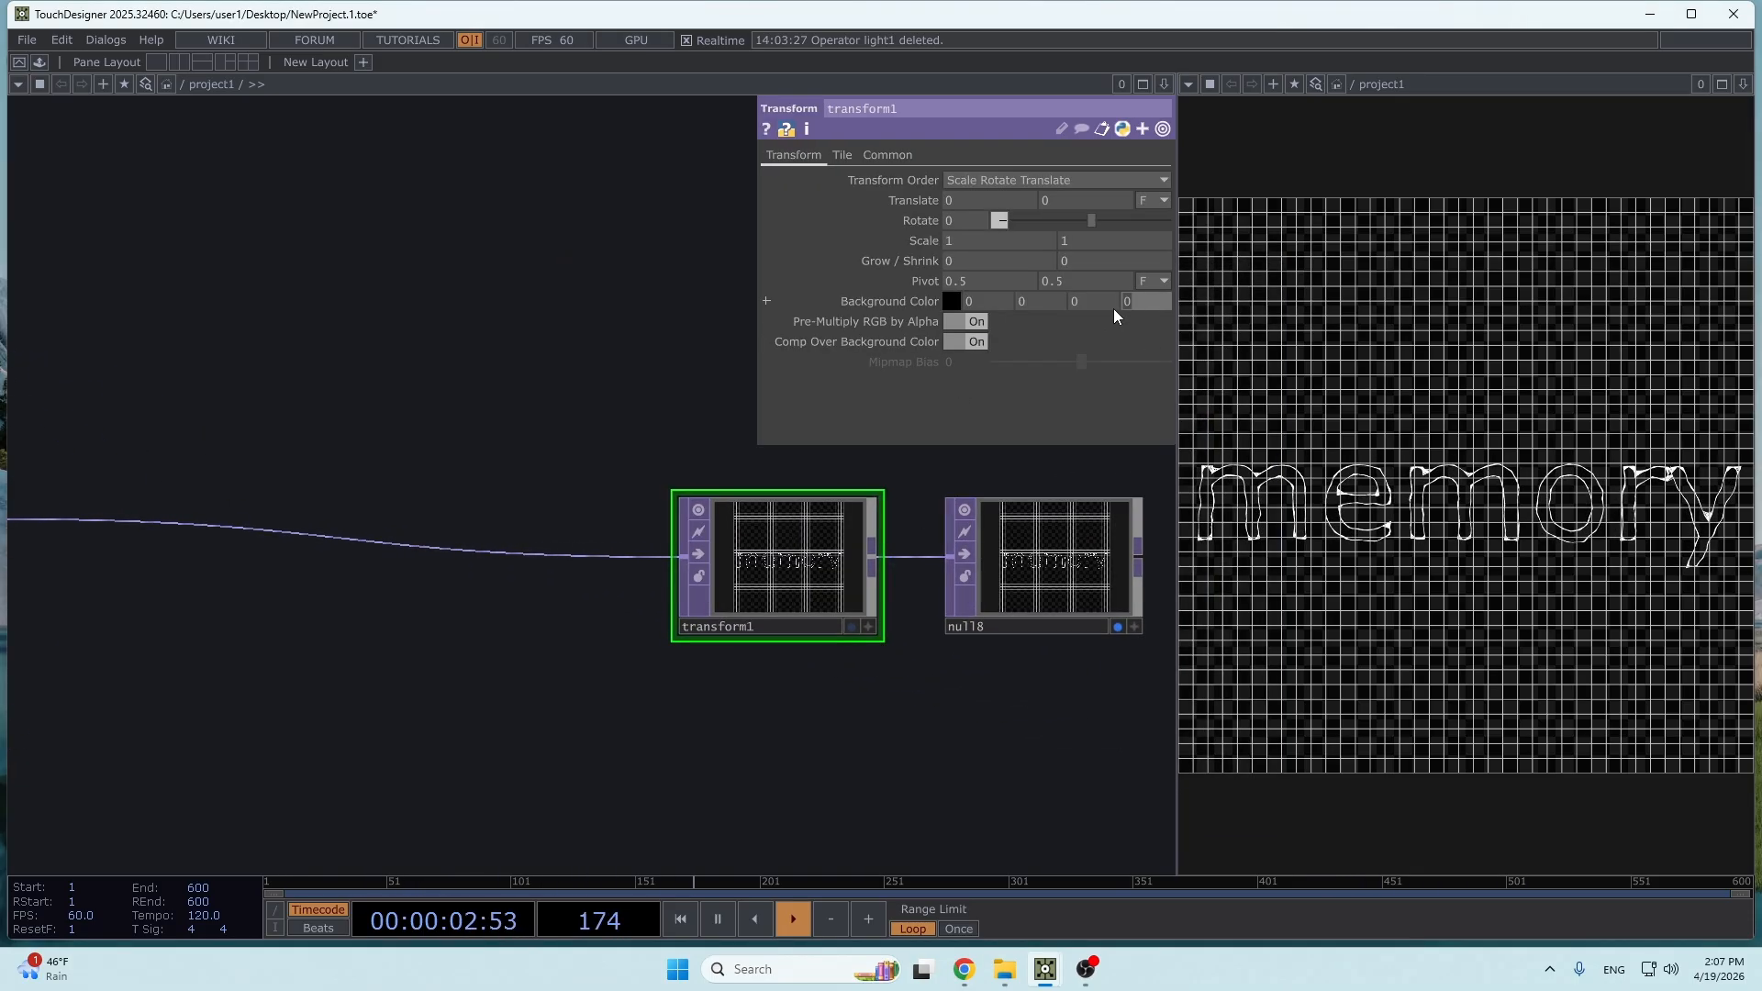
{"action": "type", "text": "1"}
{"action": "left_click", "coordinate": [595, 345]}
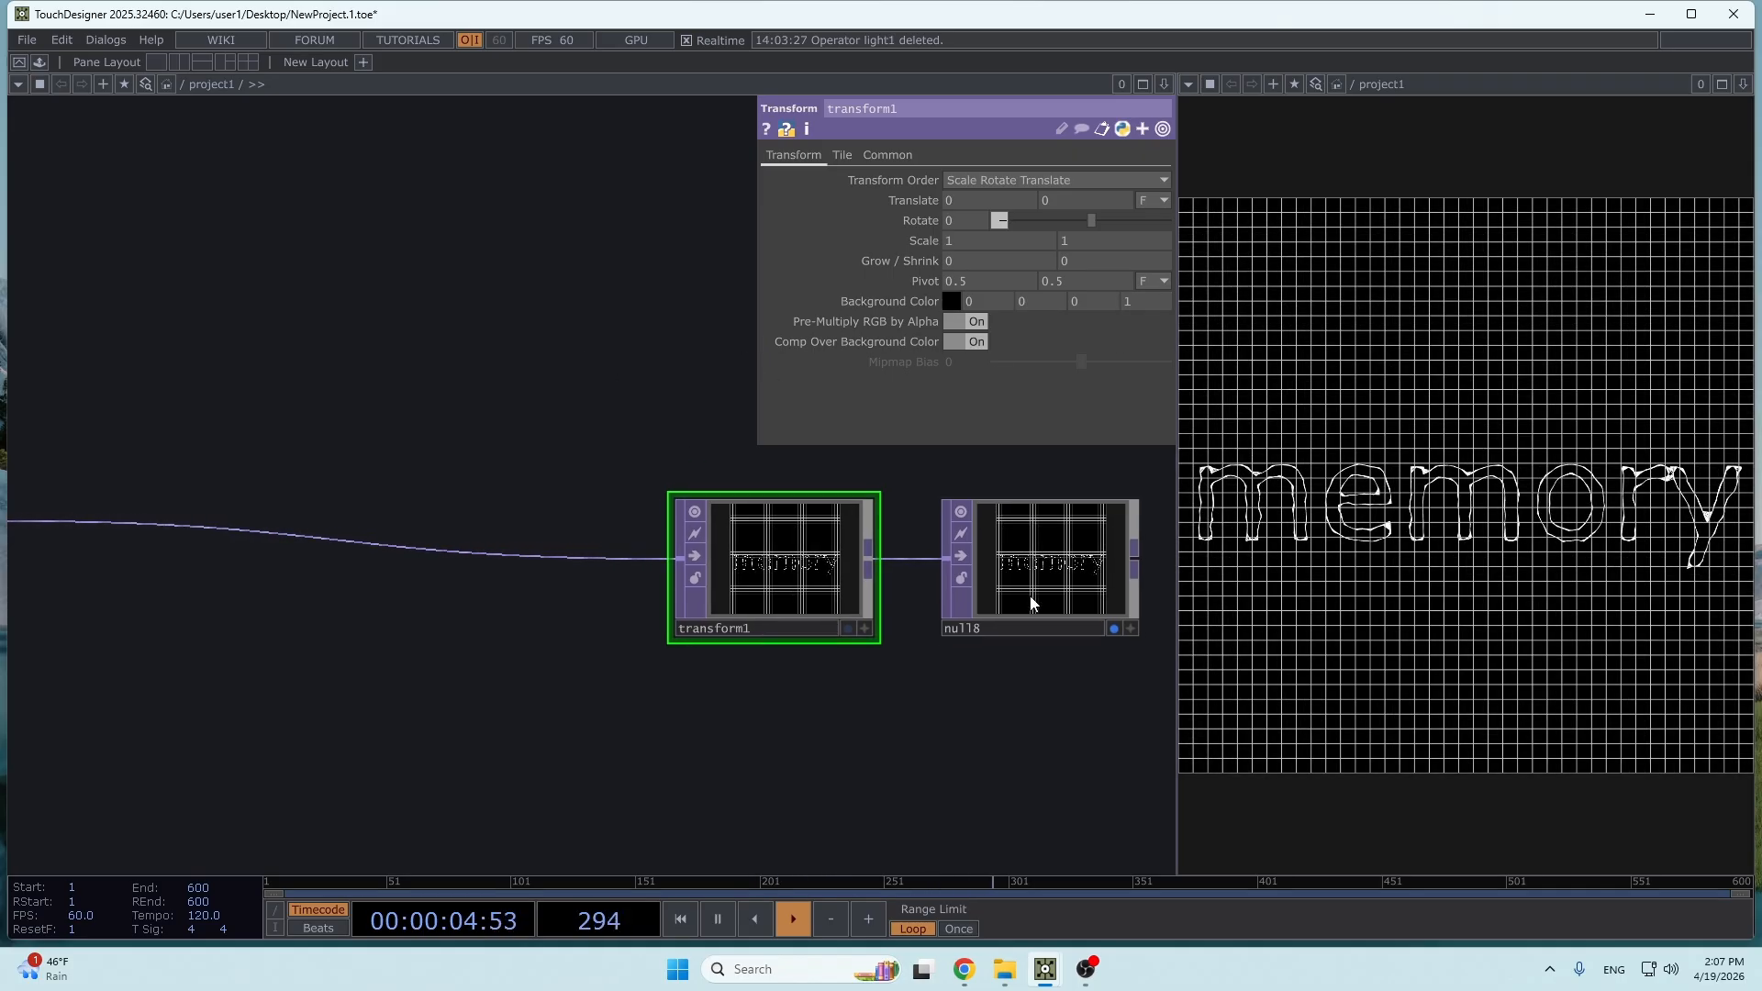
- Set transform1's background color to a light grey with a value of 0.9
{"action": "left_click_drag", "start_coordinate": [1014, 684], "coordinate": [880, 681]}
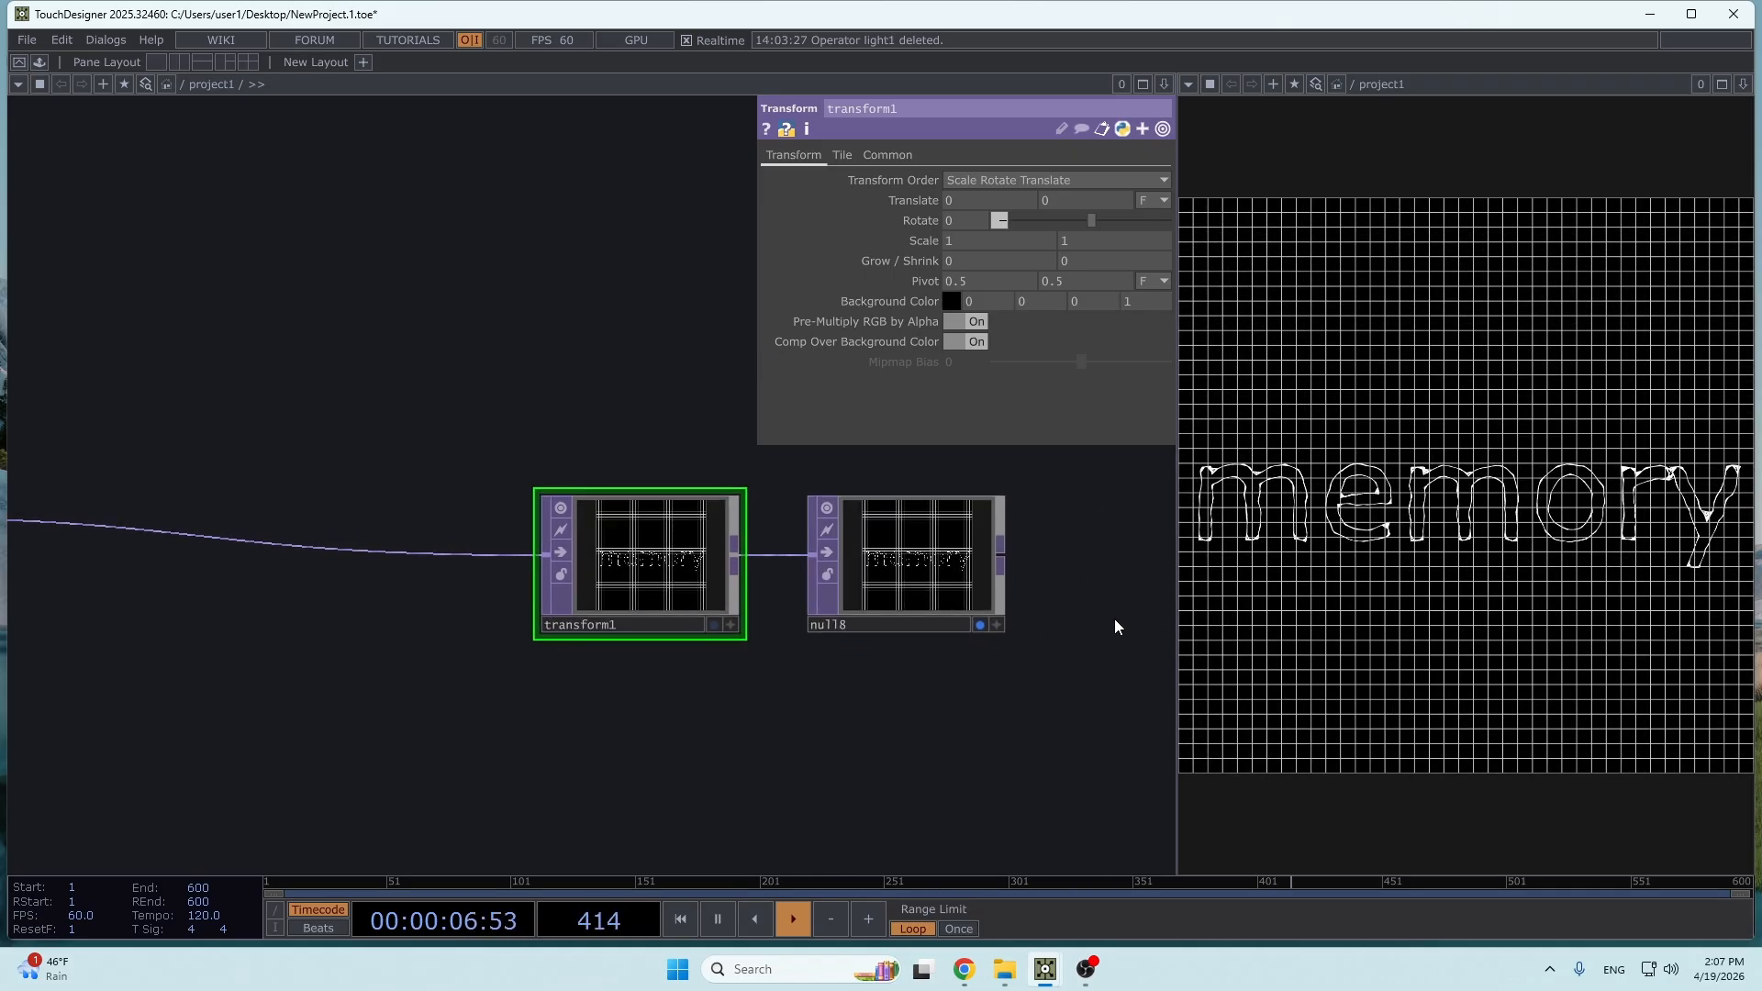
{"action": "left_click", "coordinate": [951, 301]}
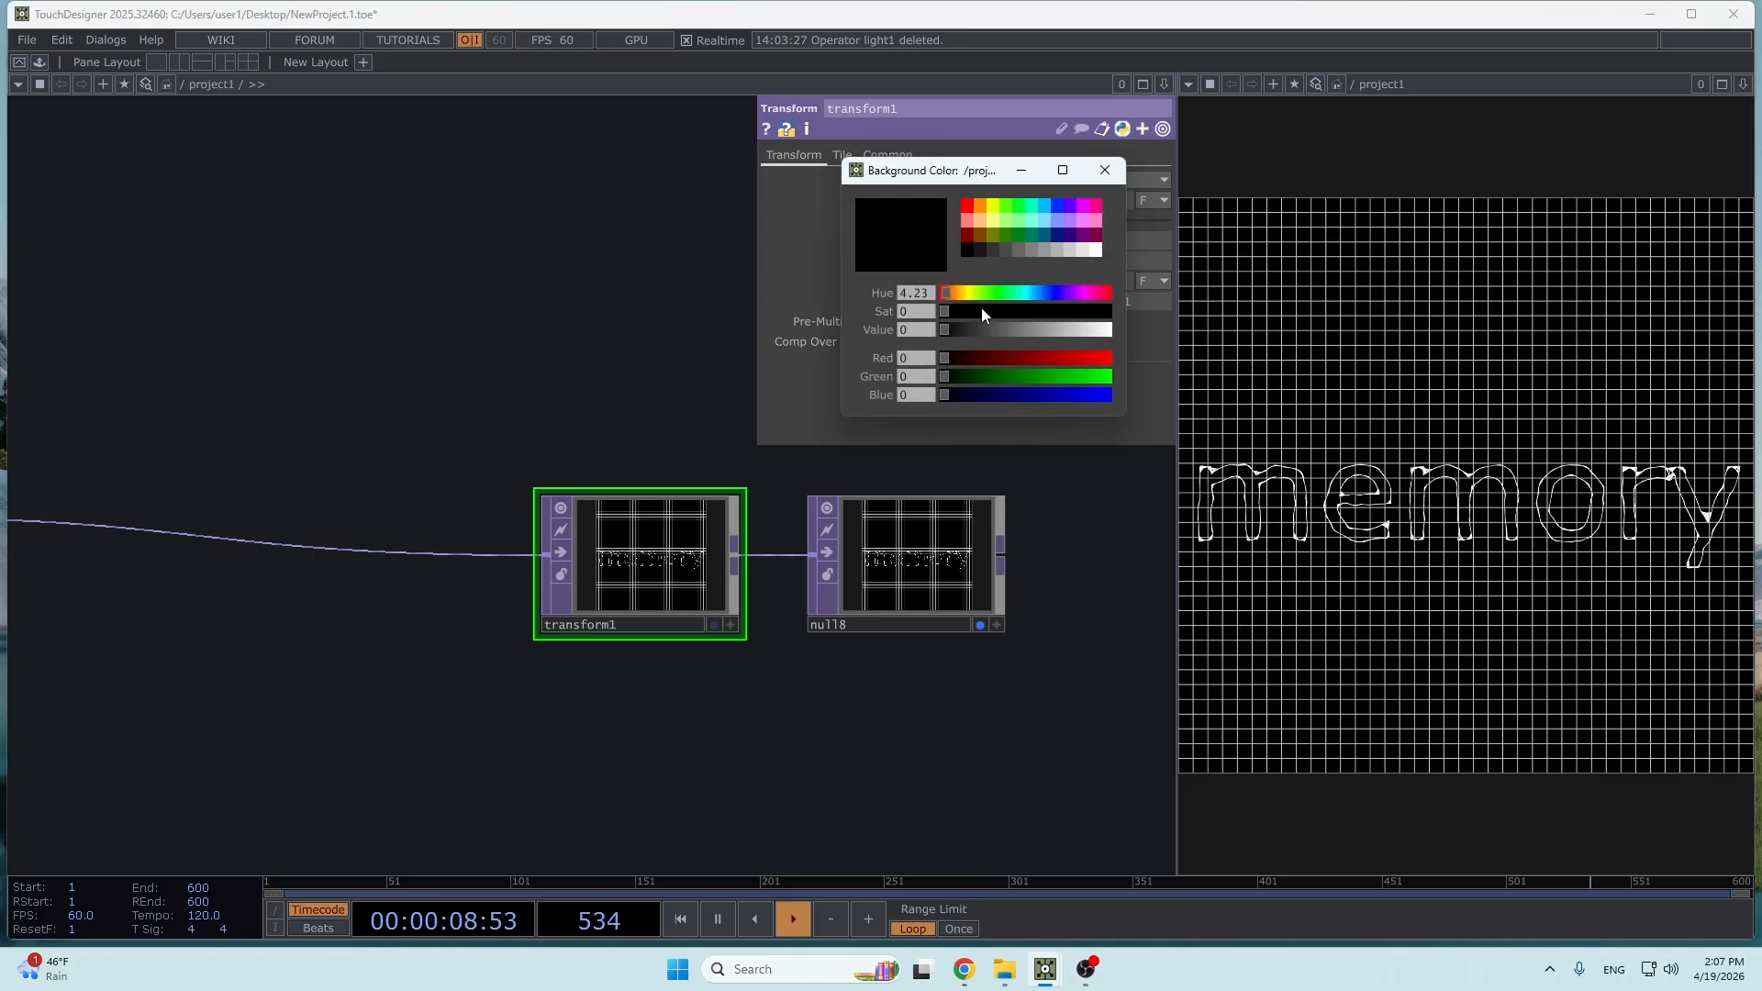
{"action": "left_click", "coordinate": [1083, 251]}
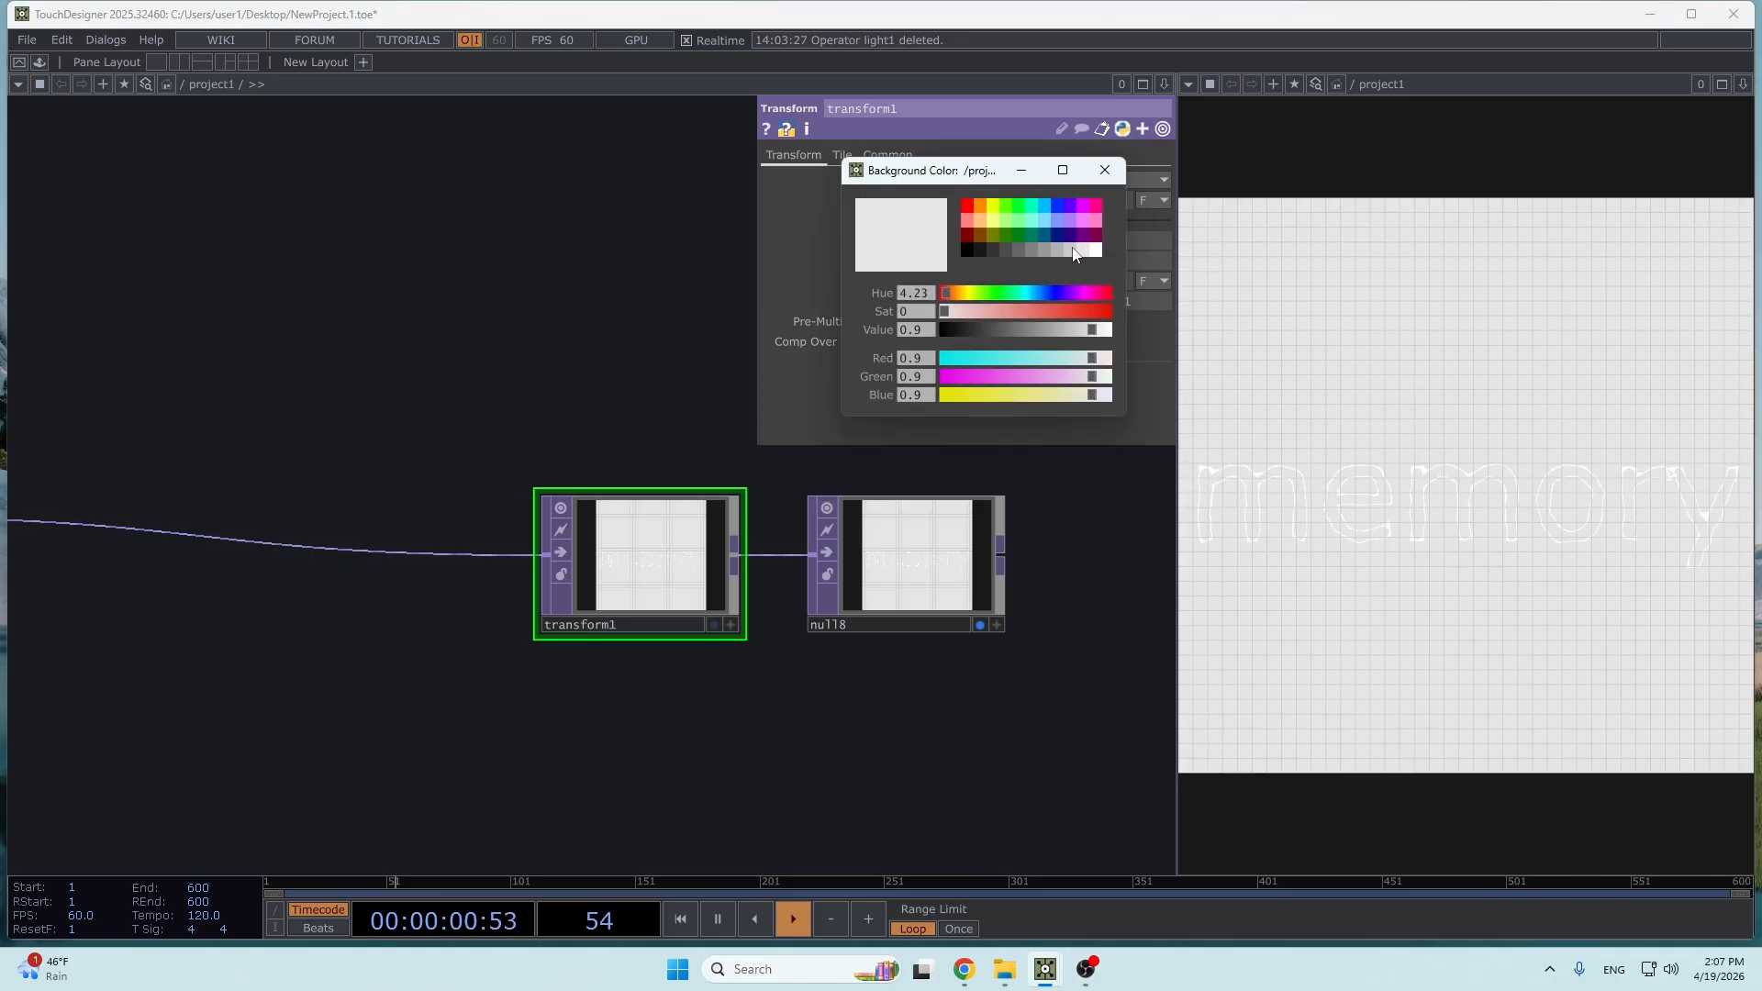
{"action": "left_click", "coordinate": [1068, 251]}
{"action": "left_click", "coordinate": [1086, 250]}
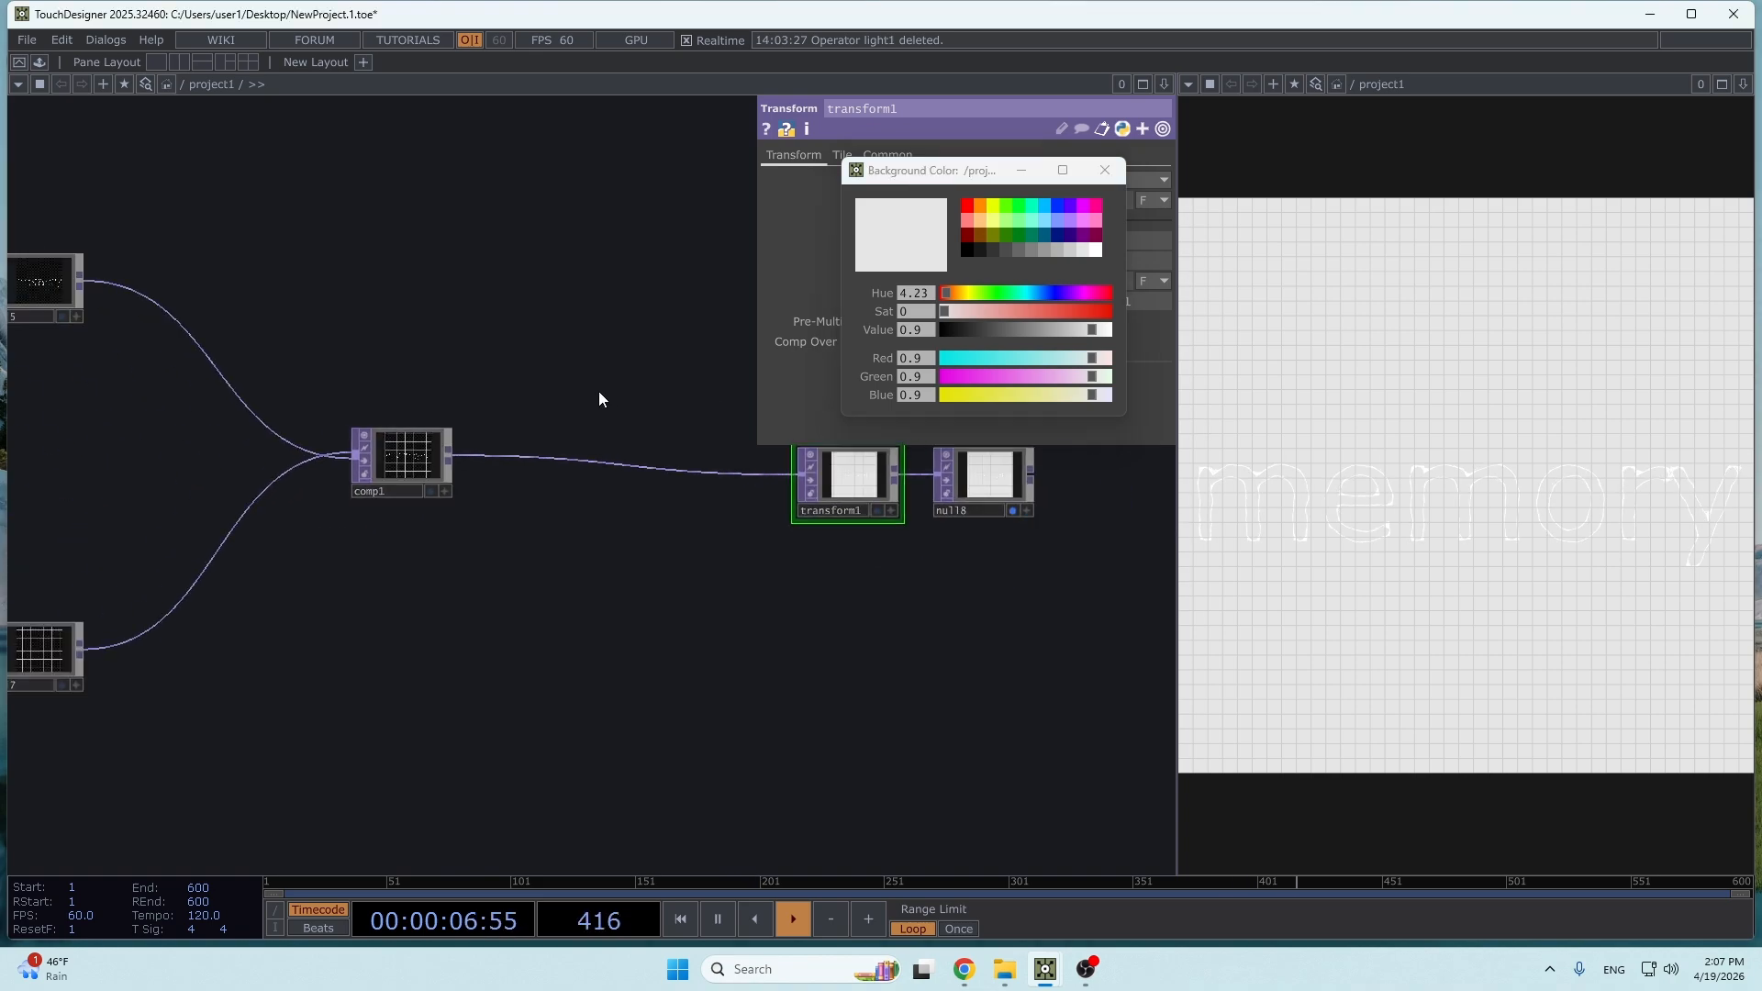
- Change the Line Near Color of the line1 material to black
{"action": "left_click_drag", "start_coordinate": [602, 393], "coordinate": [757, 477]}
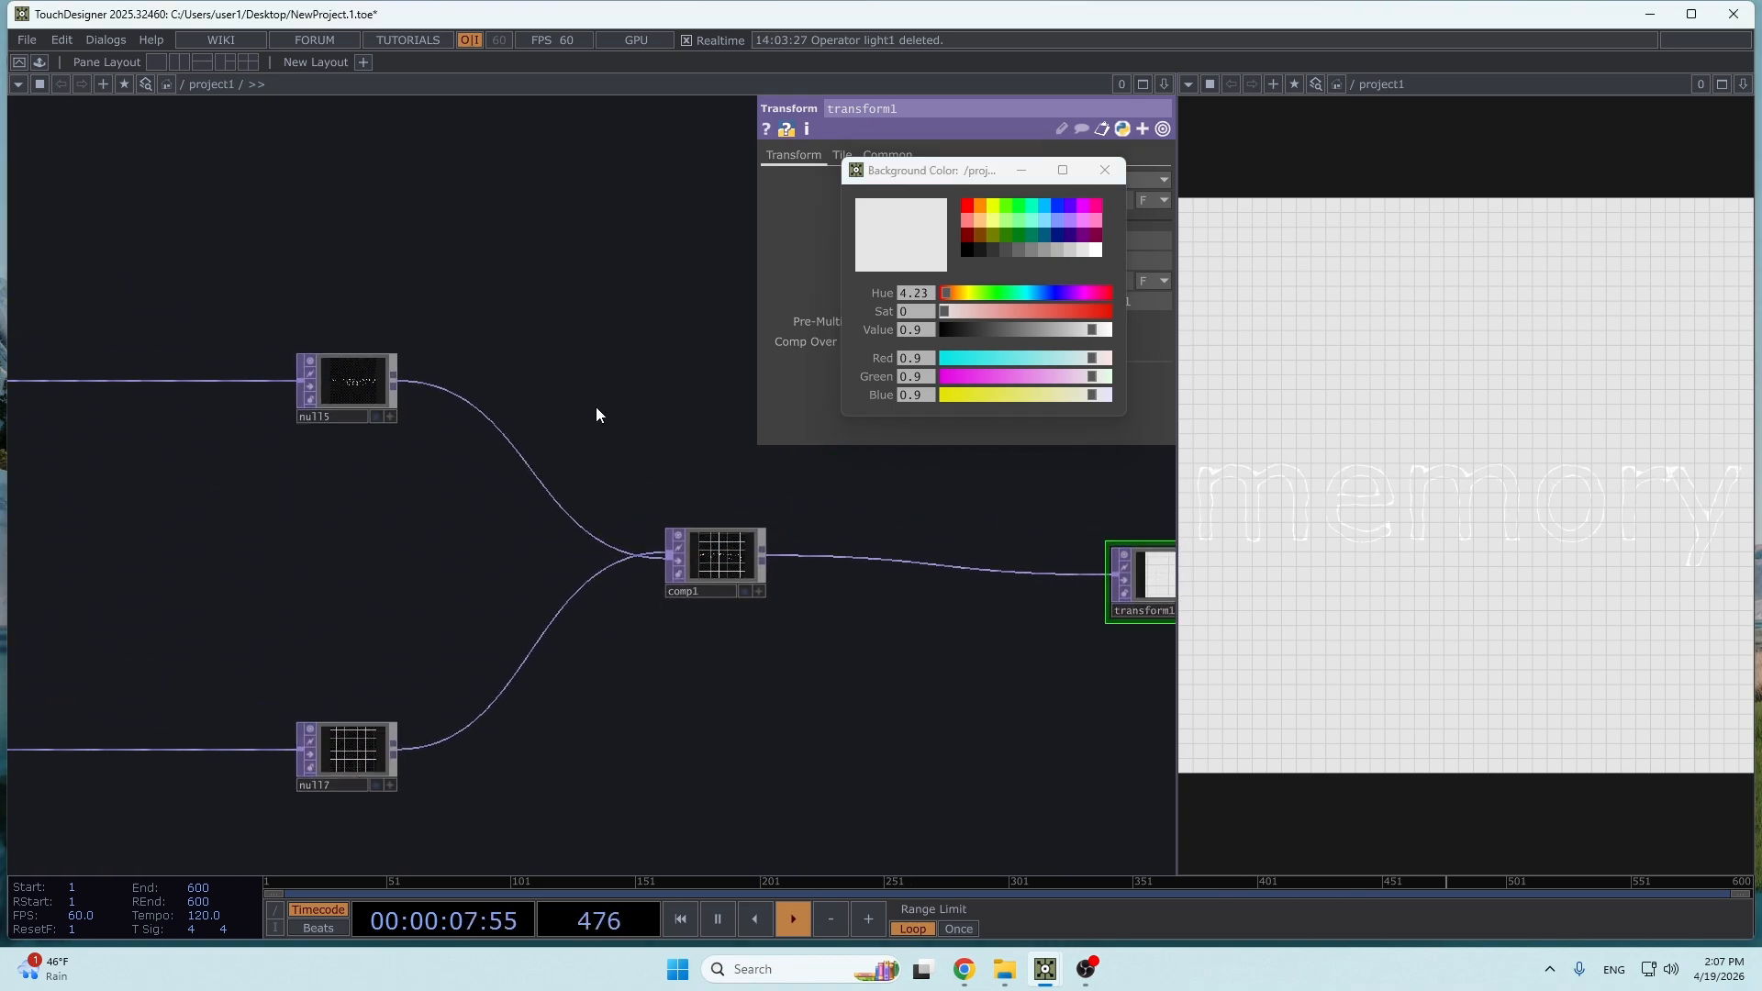
{"action": "left_click_drag", "start_coordinate": [523, 424], "coordinate": [770, 504]}
{"action": "left_click_drag", "start_coordinate": [649, 527], "coordinate": [1069, 495]}
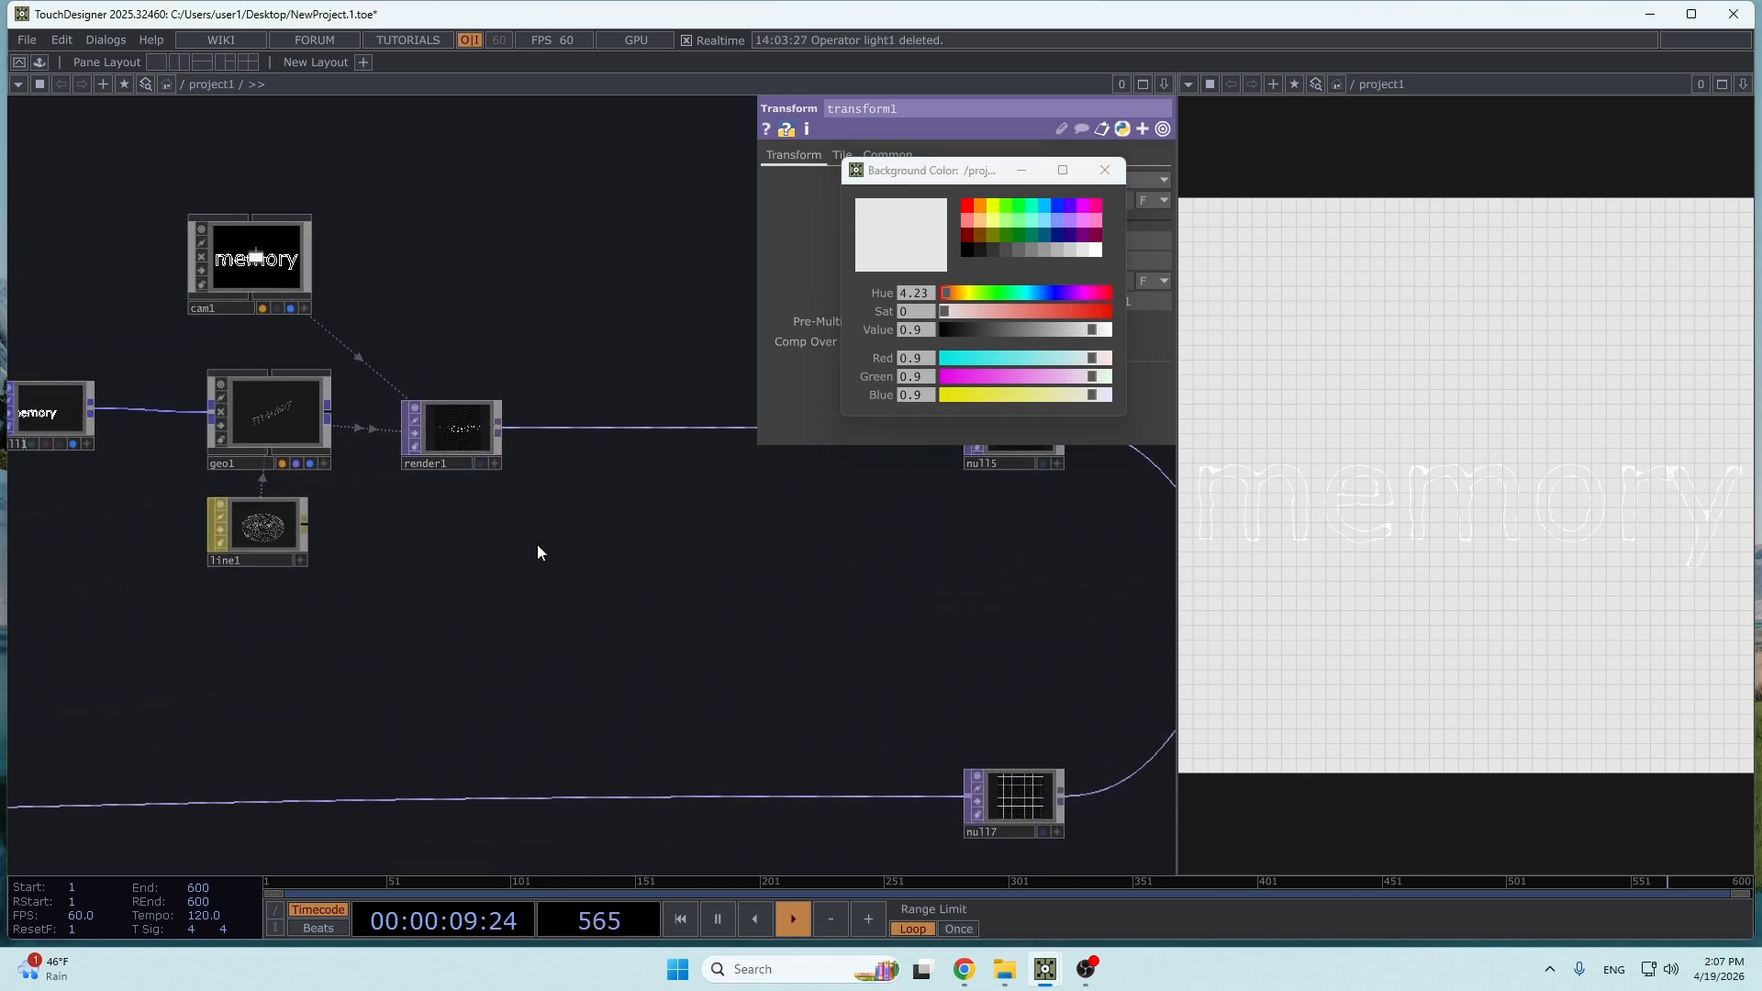
{"action": "left_click", "coordinate": [274, 525]}
{"action": "left_click", "coordinate": [762, 155]}
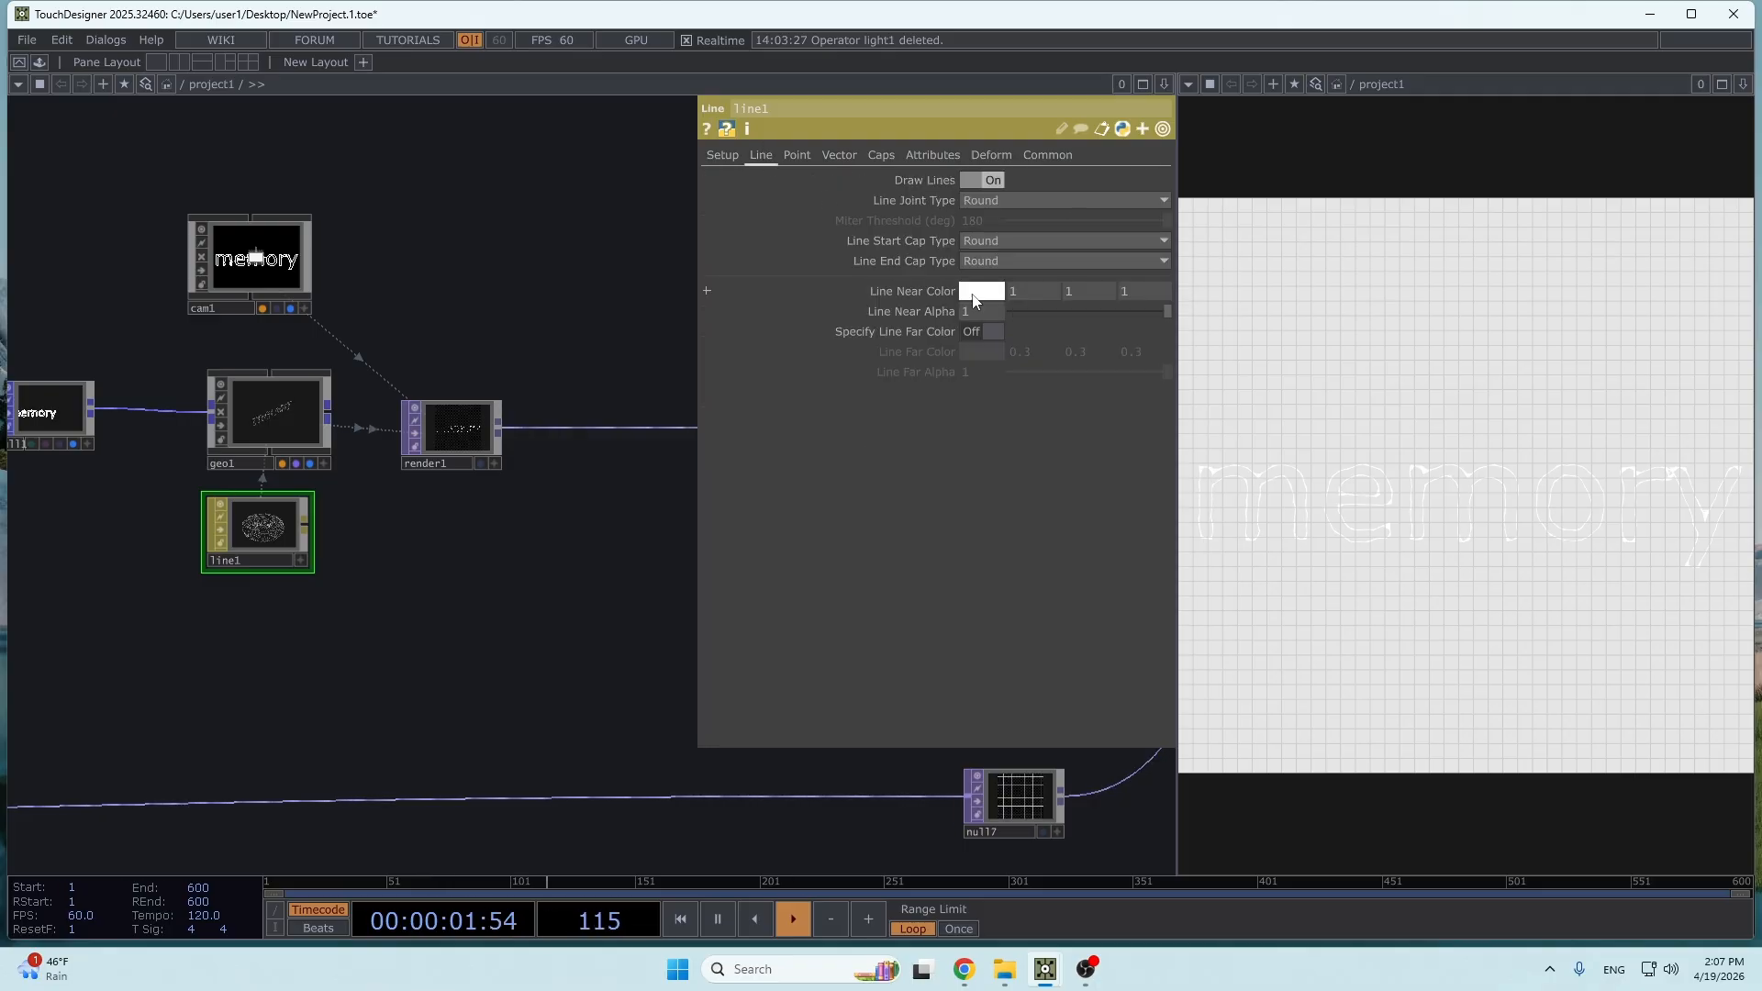
{"action": "left_click", "coordinate": [976, 286]}
{"action": "left_click_drag", "start_coordinate": [989, 330], "coordinate": [889, 328]}
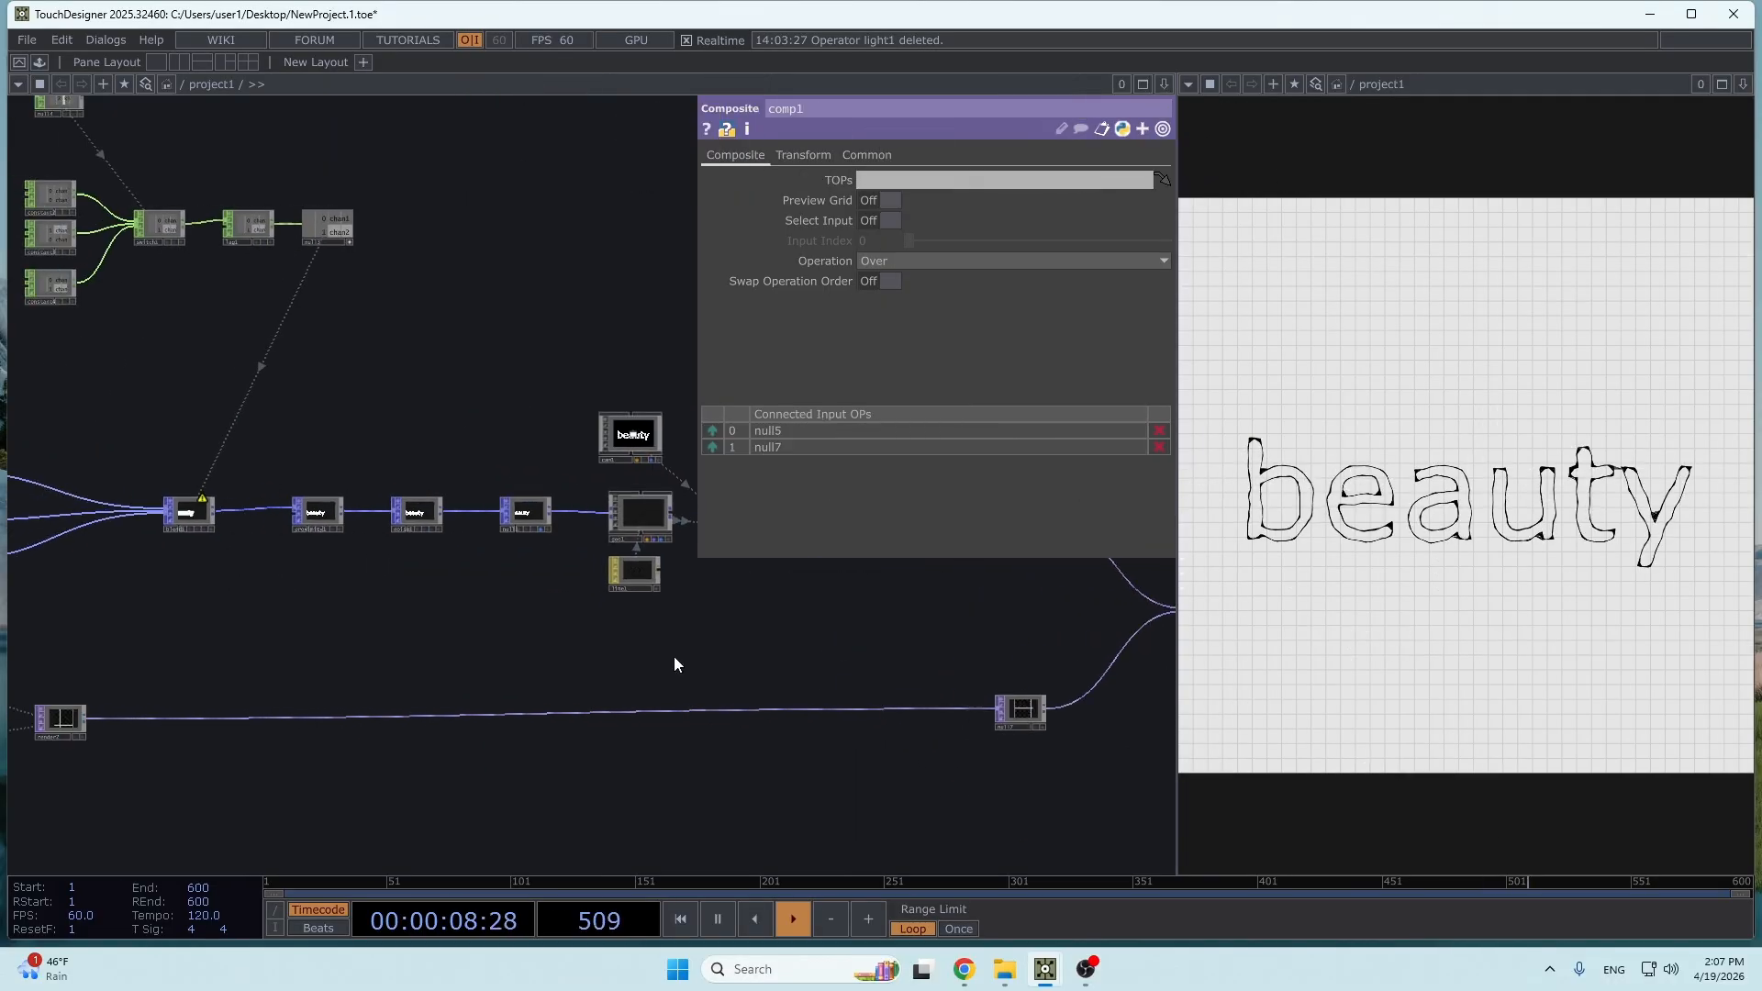
- Set both Lag values of the lag1 CHOP to 0.4 and cycle through the words to test the morph
{"action": "scroll", "coordinate": [674, 657], "scroll_direction": "up", "scroll_amount": 5}
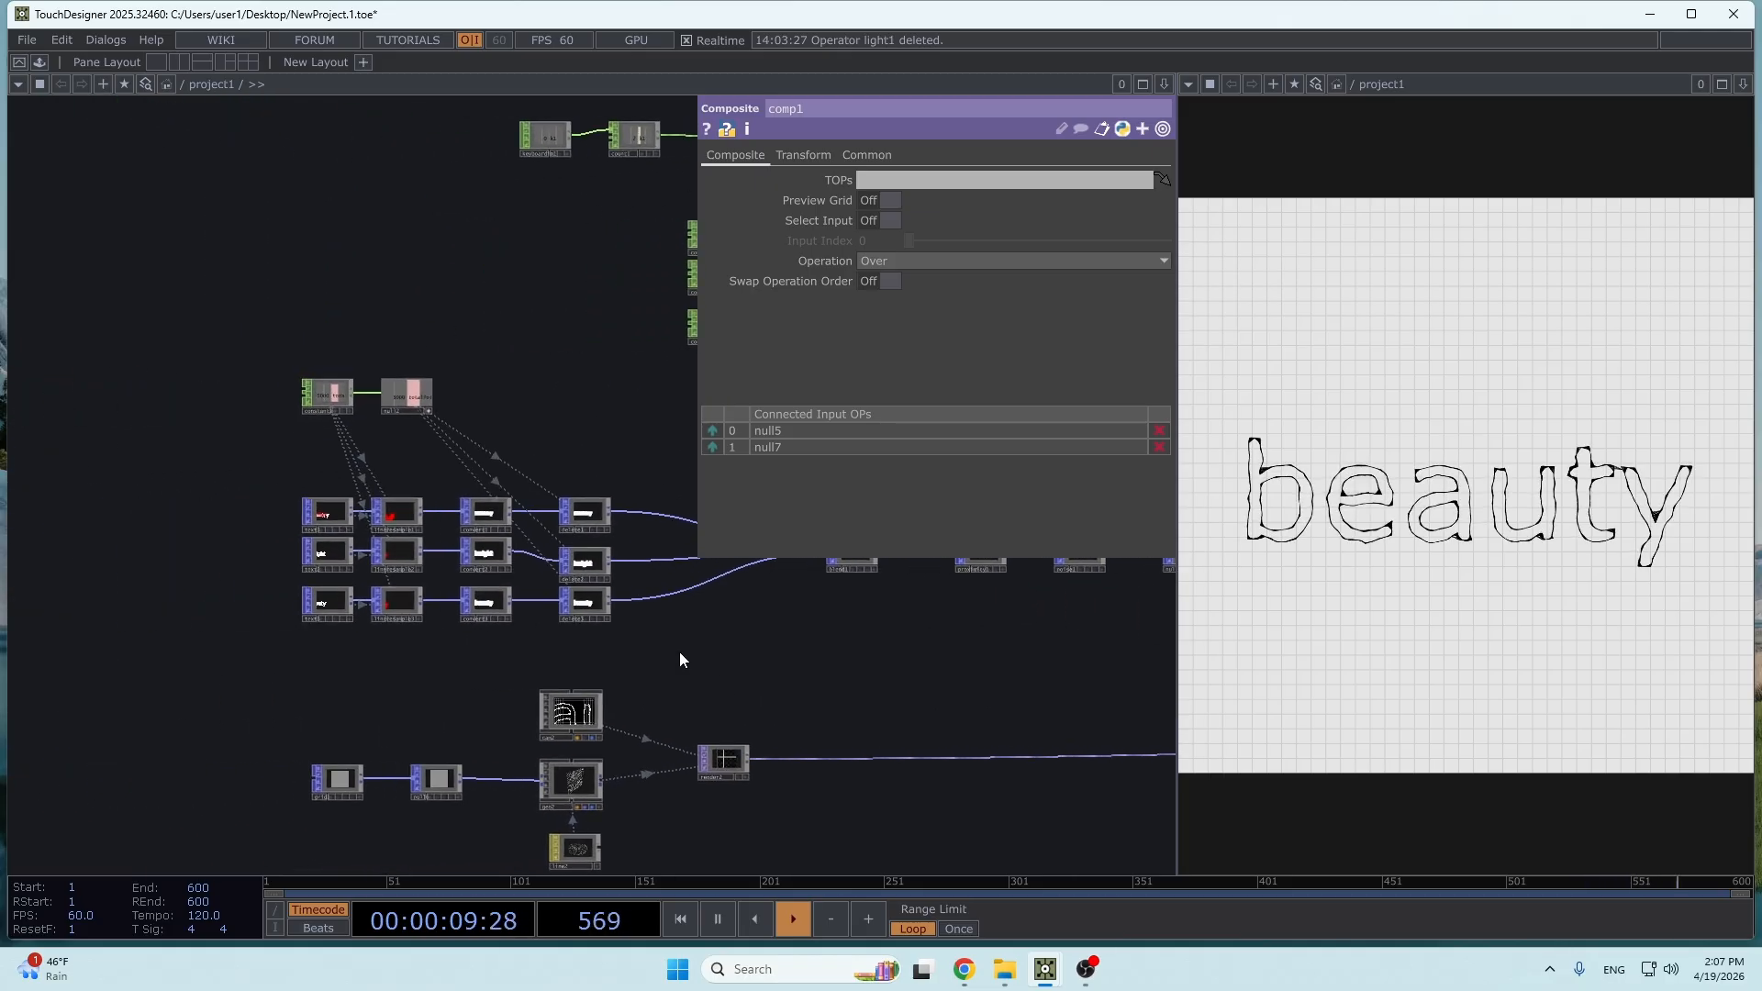
{"action": "left_click_drag", "start_coordinate": [1013, 615], "coordinate": [650, 718]}
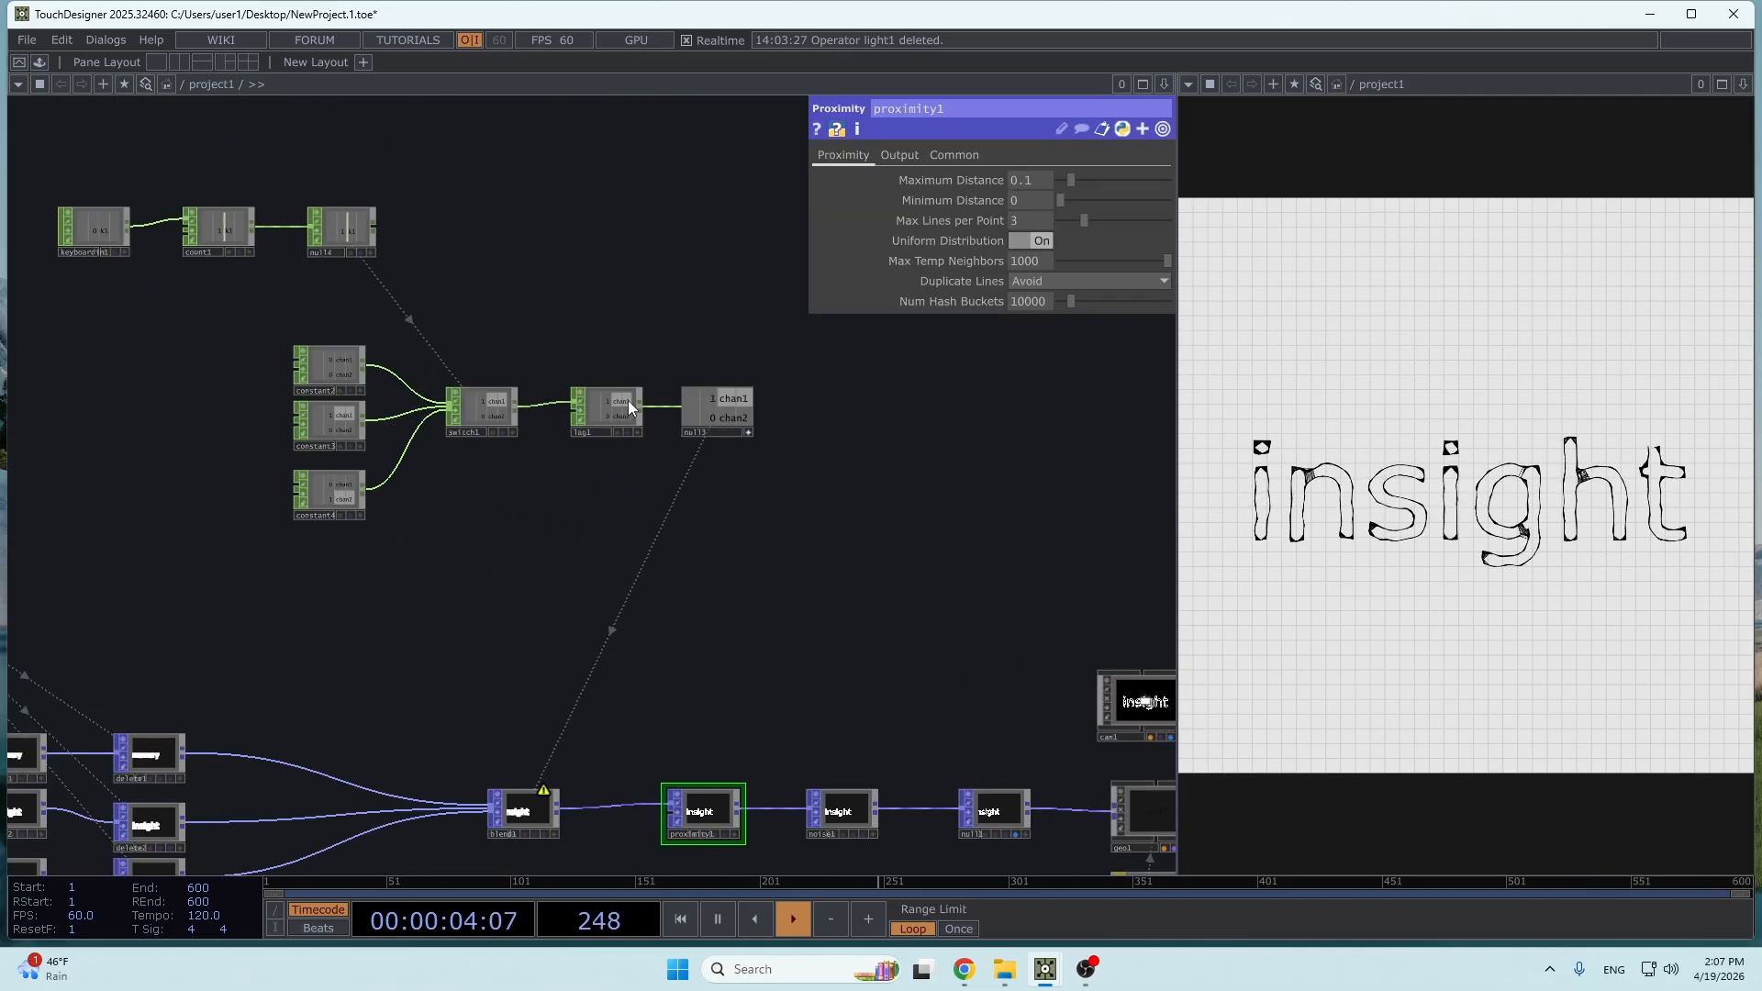
{"action": "left_click", "coordinate": [628, 402]}
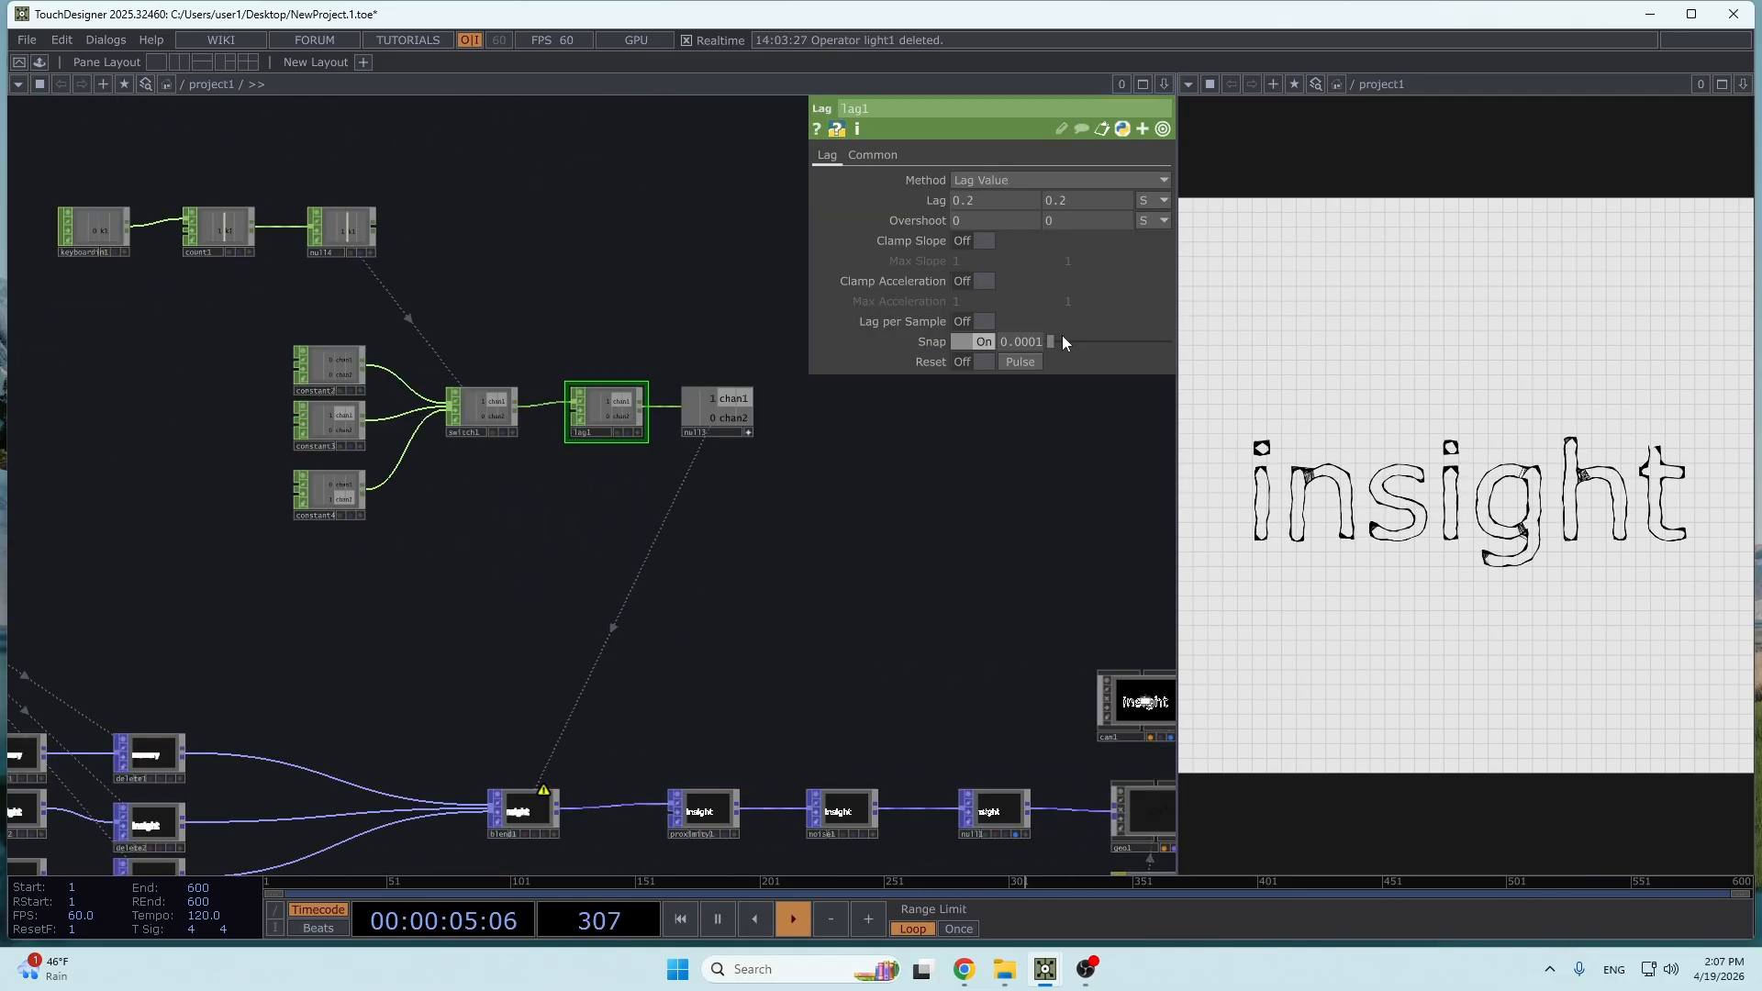
{"action": "left_click_drag", "start_coordinate": [940, 195], "coordinate": [958, 202]}
{"action": "key", "text": "1"}
{"action": "key", "text": "1"}
{"action": "key", "text": "1"}
{"action": "key", "text": "1"}
{"action": "key", "text": "1"}
{"action": "key", "text": "1"}
{"action": "key", "text": "1"}
{"action": "key", "text": "1"}
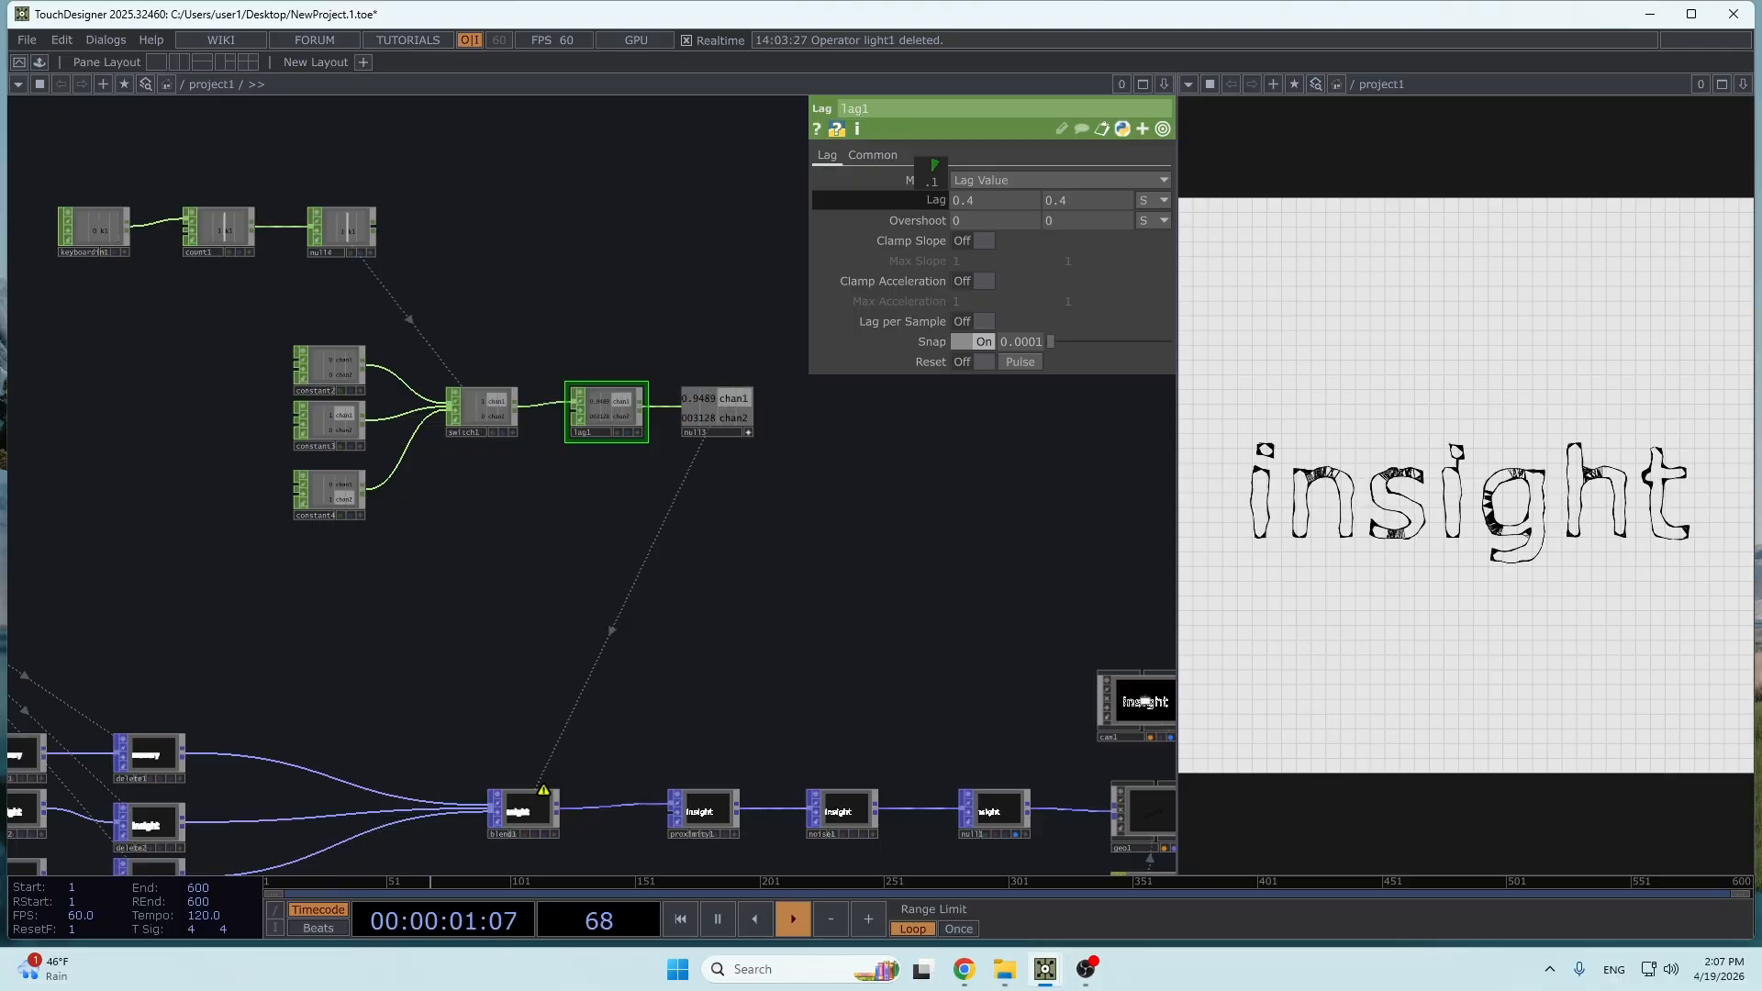
{"action": "left_click_drag", "start_coordinate": [940, 195], "coordinate": [940, 195]}
{"action": "key", "text": "1"}
{"action": "key", "text": "1"}
{"action": "key", "text": "1"}
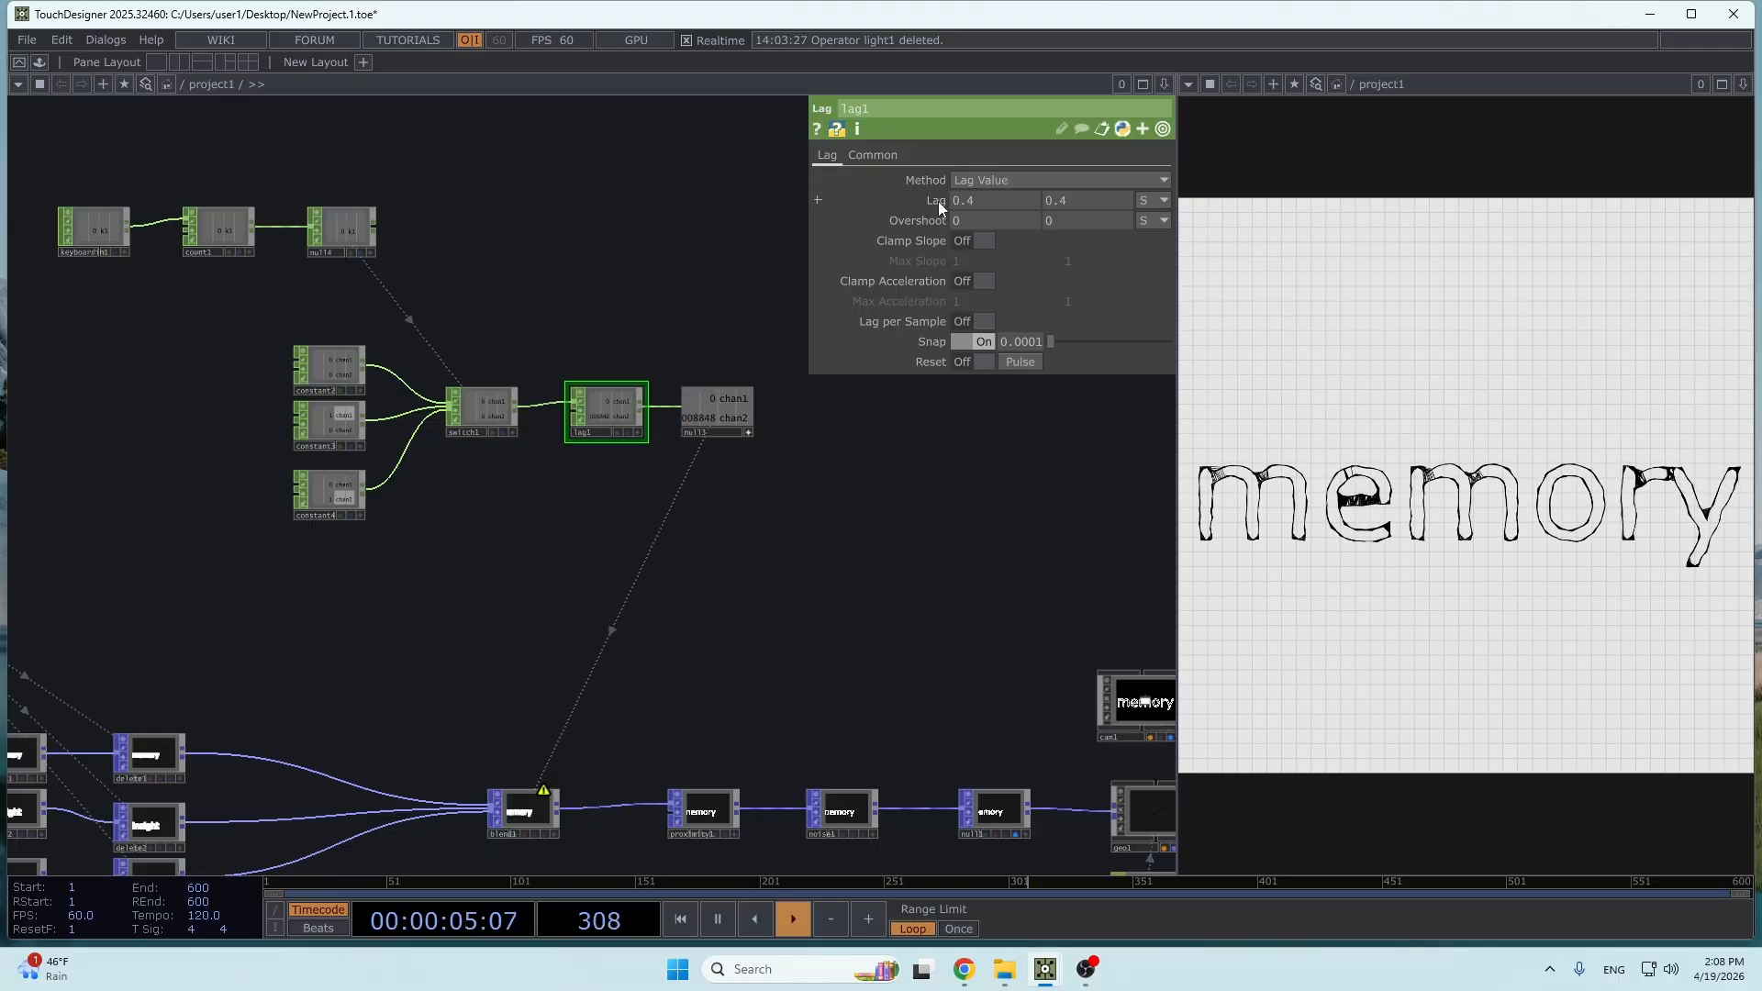
- Fine-tune lag1's Lag downward and cycle through the words again to check the morph speed
{"action": "left_click_drag", "start_coordinate": [938, 201], "coordinate": [925, 201]}
{"action": "key", "text": "1"}
{"action": "key", "text": "1"}
{"action": "key", "text": "1"}
{"action": "key", "text": "1"}
{"action": "key", "text": "1"}
{"action": "key", "text": "1"}
{"action": "key", "text": "1"}
{"action": "key", "text": "1"}
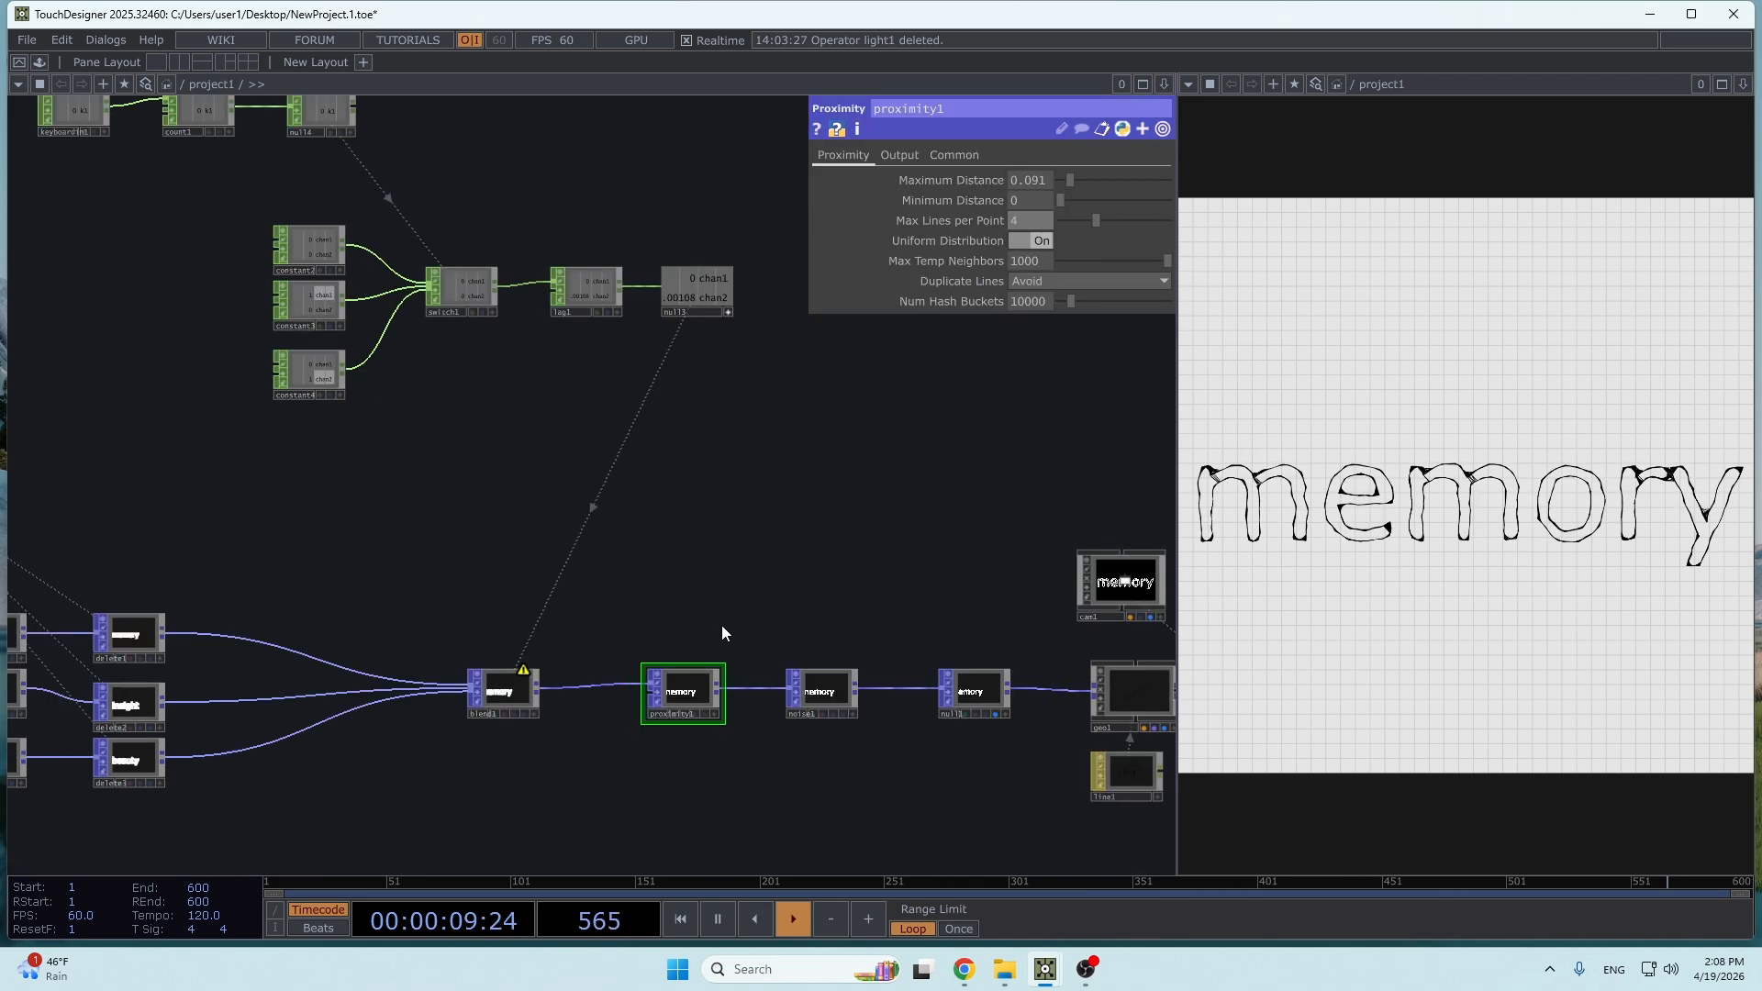
- Set noise1's Period to 0.45 and Amplitude to 0.038, and cycle through the words to check the look
{"action": "left_click_drag", "start_coordinate": [636, 630], "coordinate": [503, 579]}
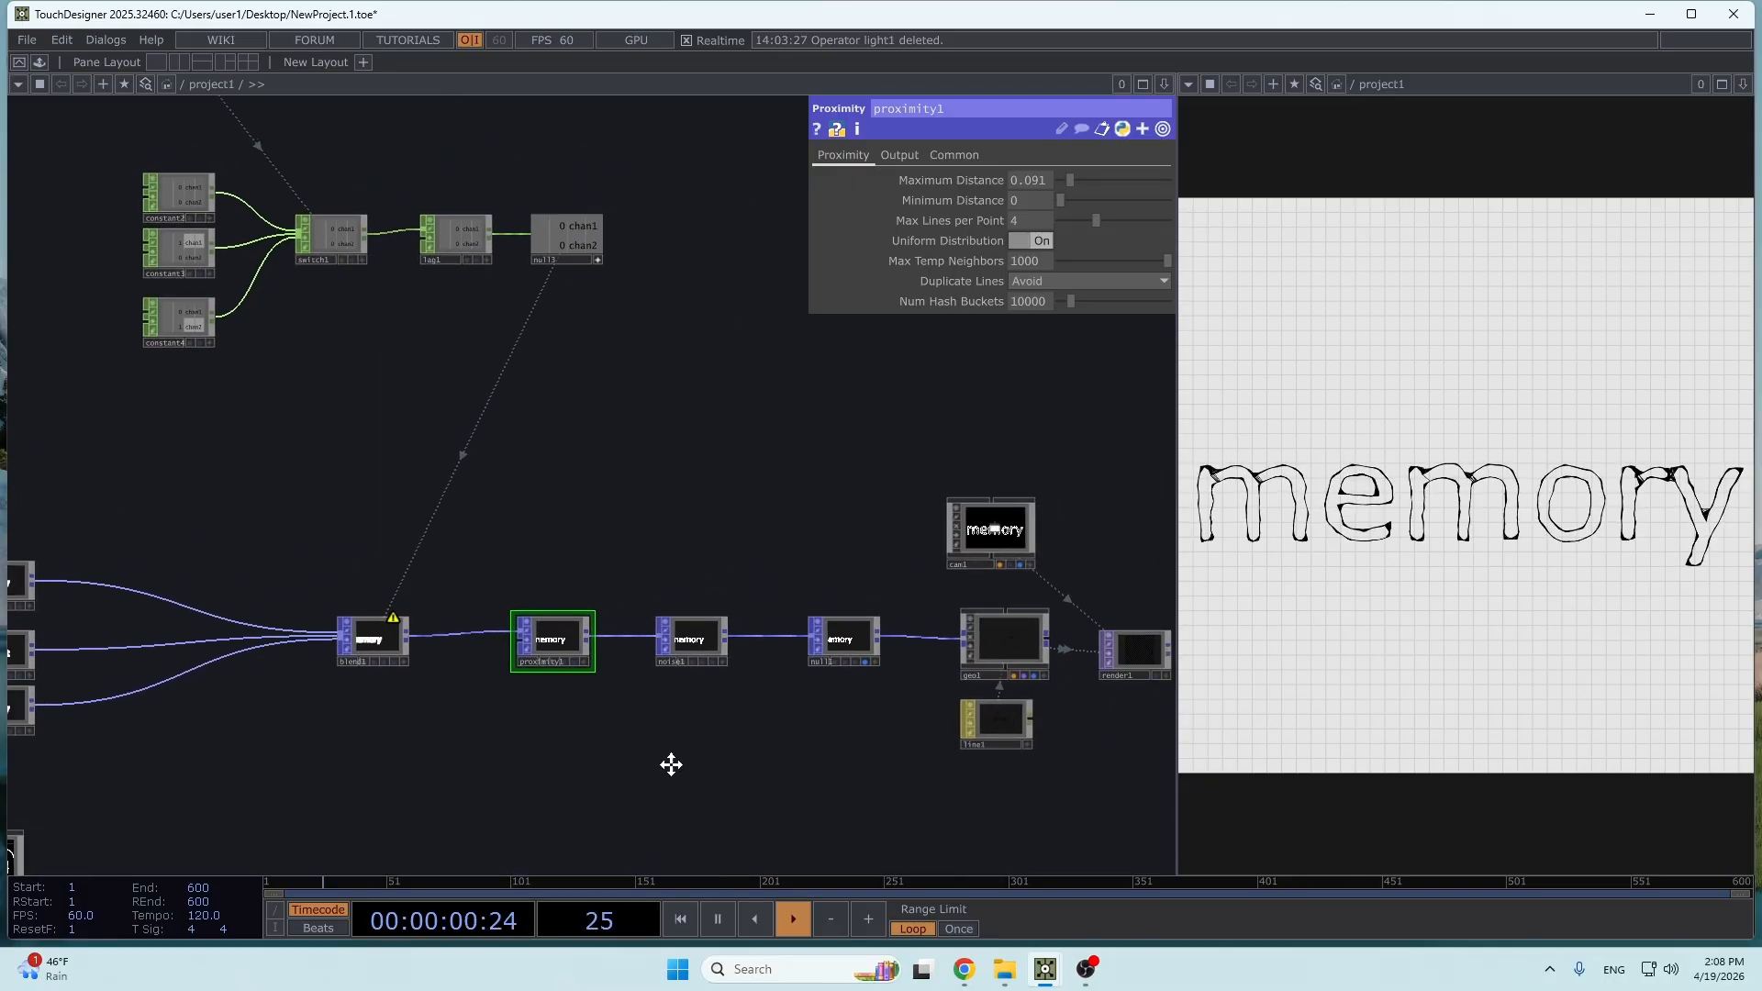
{"action": "left_click_drag", "start_coordinate": [669, 763], "coordinate": [637, 603]}
{"action": "key", "text": "1"}
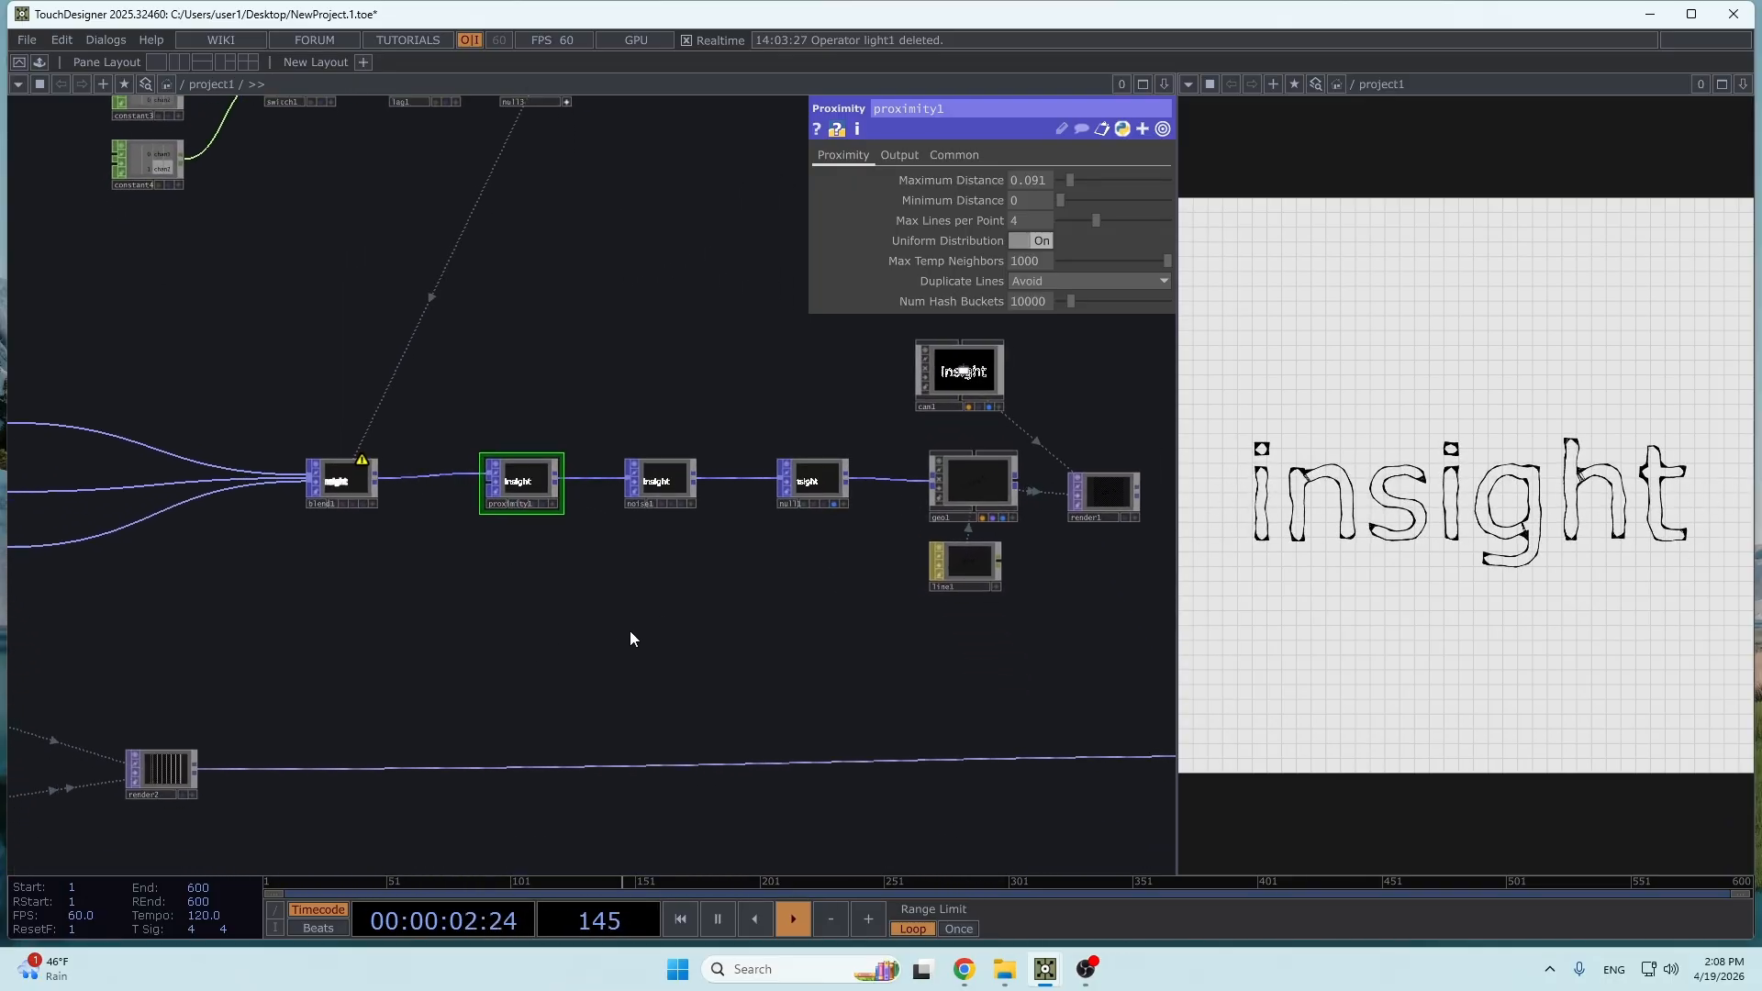
{"action": "left_click", "coordinate": [684, 473]}
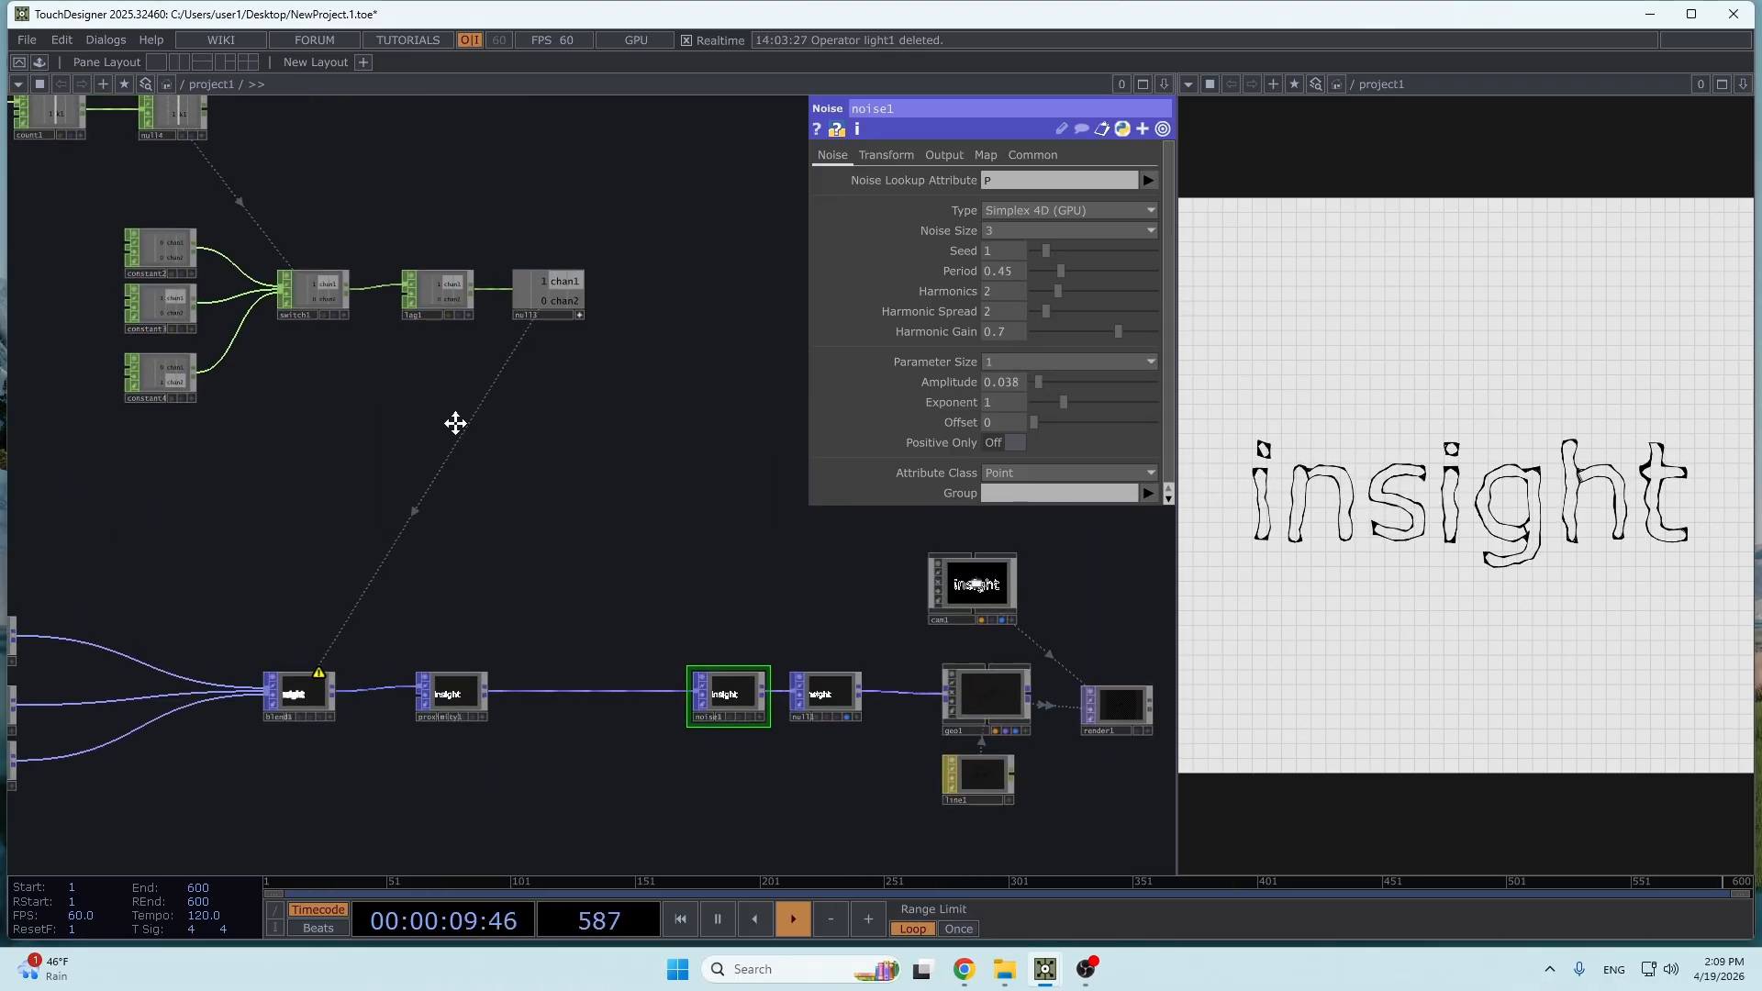
{"action": "left_click_drag", "start_coordinate": [55, 224], "coordinate": [366, 466]}
{"action": "key", "text": "1"}
{"action": "key", "text": "1"}
{"action": "key", "text": "1"}
{"action": "key", "text": "1"}
{"action": "key", "text": "1"}
- Branch a new Null CHOP off the output of keyboardin1 and place it above null4
{"action": "scroll", "coordinate": [450, 435], "scroll_direction": "up", "scroll_amount": 2}
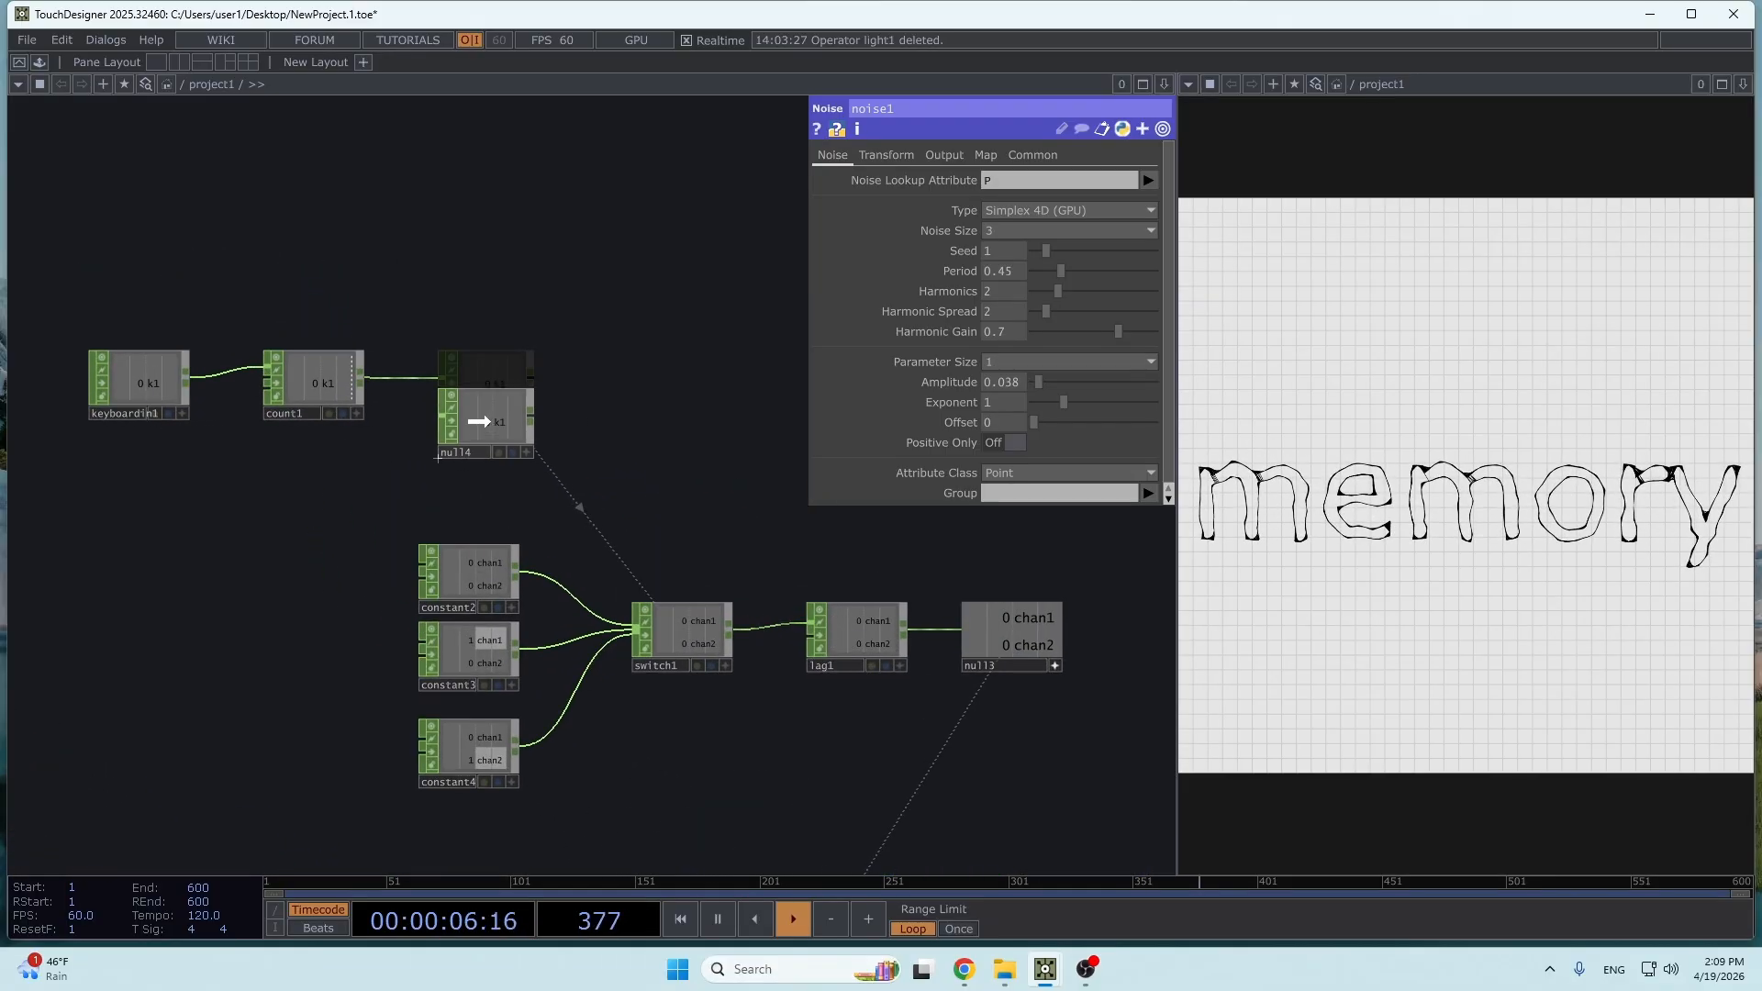
{"action": "left_click", "coordinate": [186, 378]}
{"action": "left_click", "coordinate": [457, 257]}
{"action": "left_click", "coordinate": [483, 271]}
{"action": "left_click", "coordinate": [493, 281]}
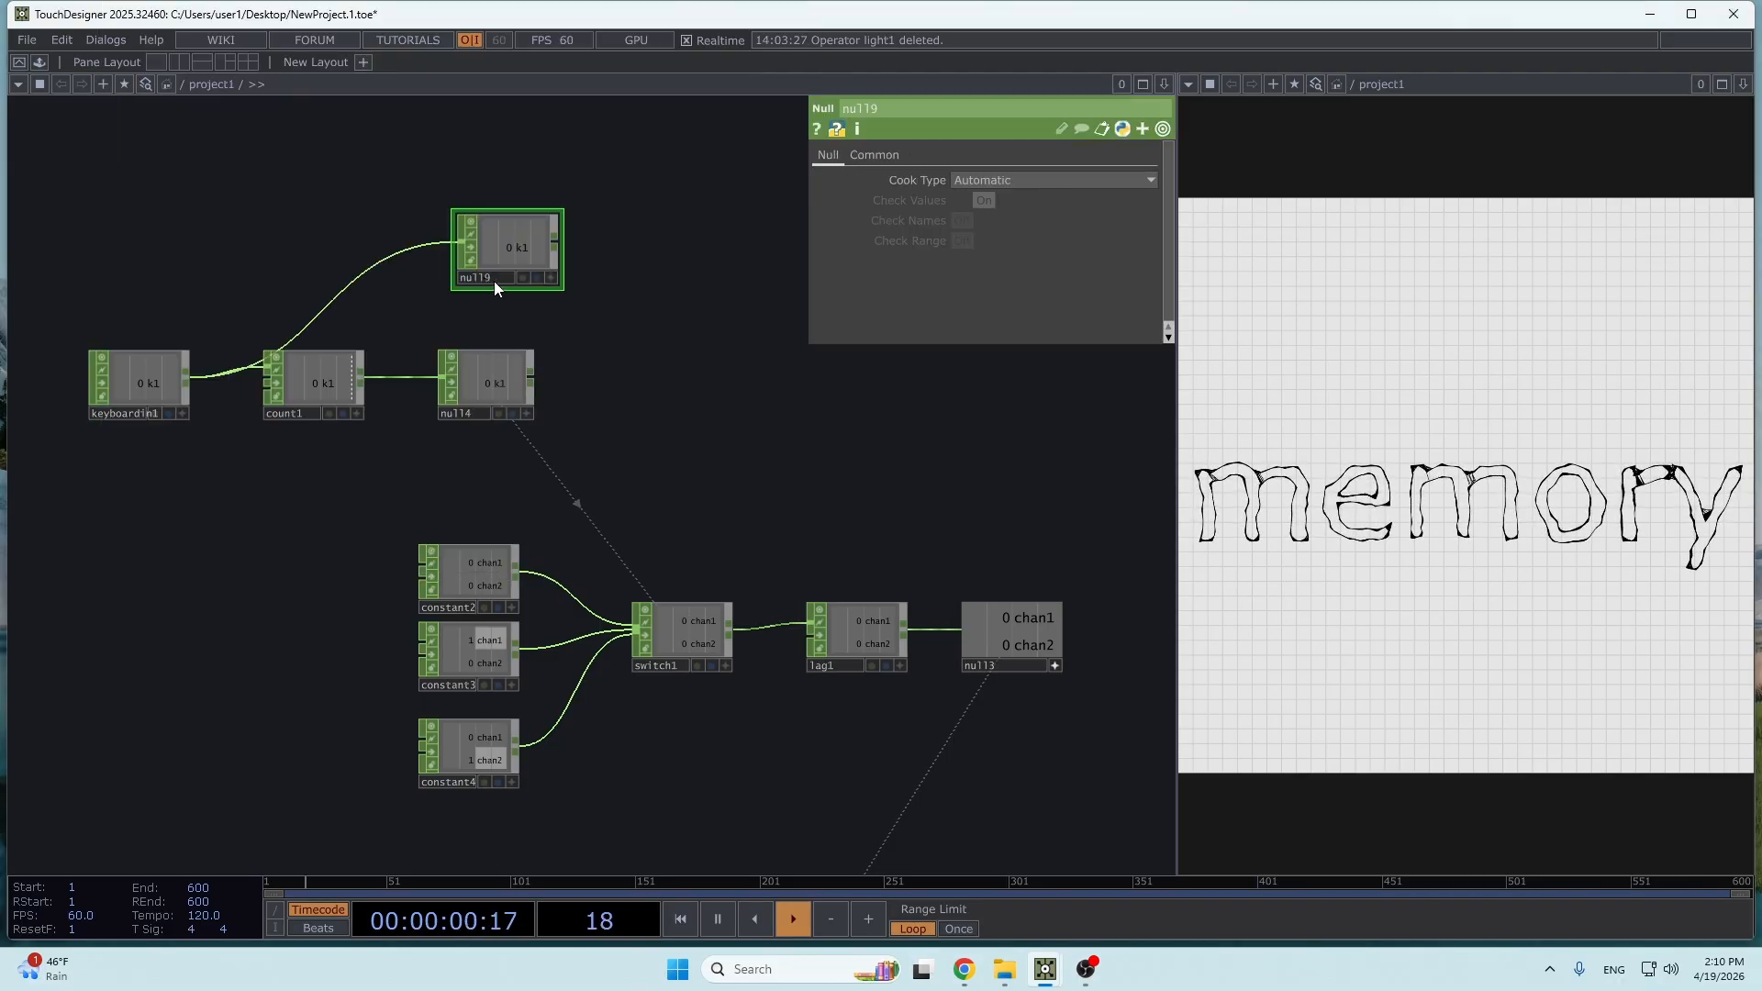
- Append a Math CHOP to null9 and add a Null CHOP after it
{"action": "left_click_drag", "start_coordinate": [563, 260], "coordinate": [408, 334]}
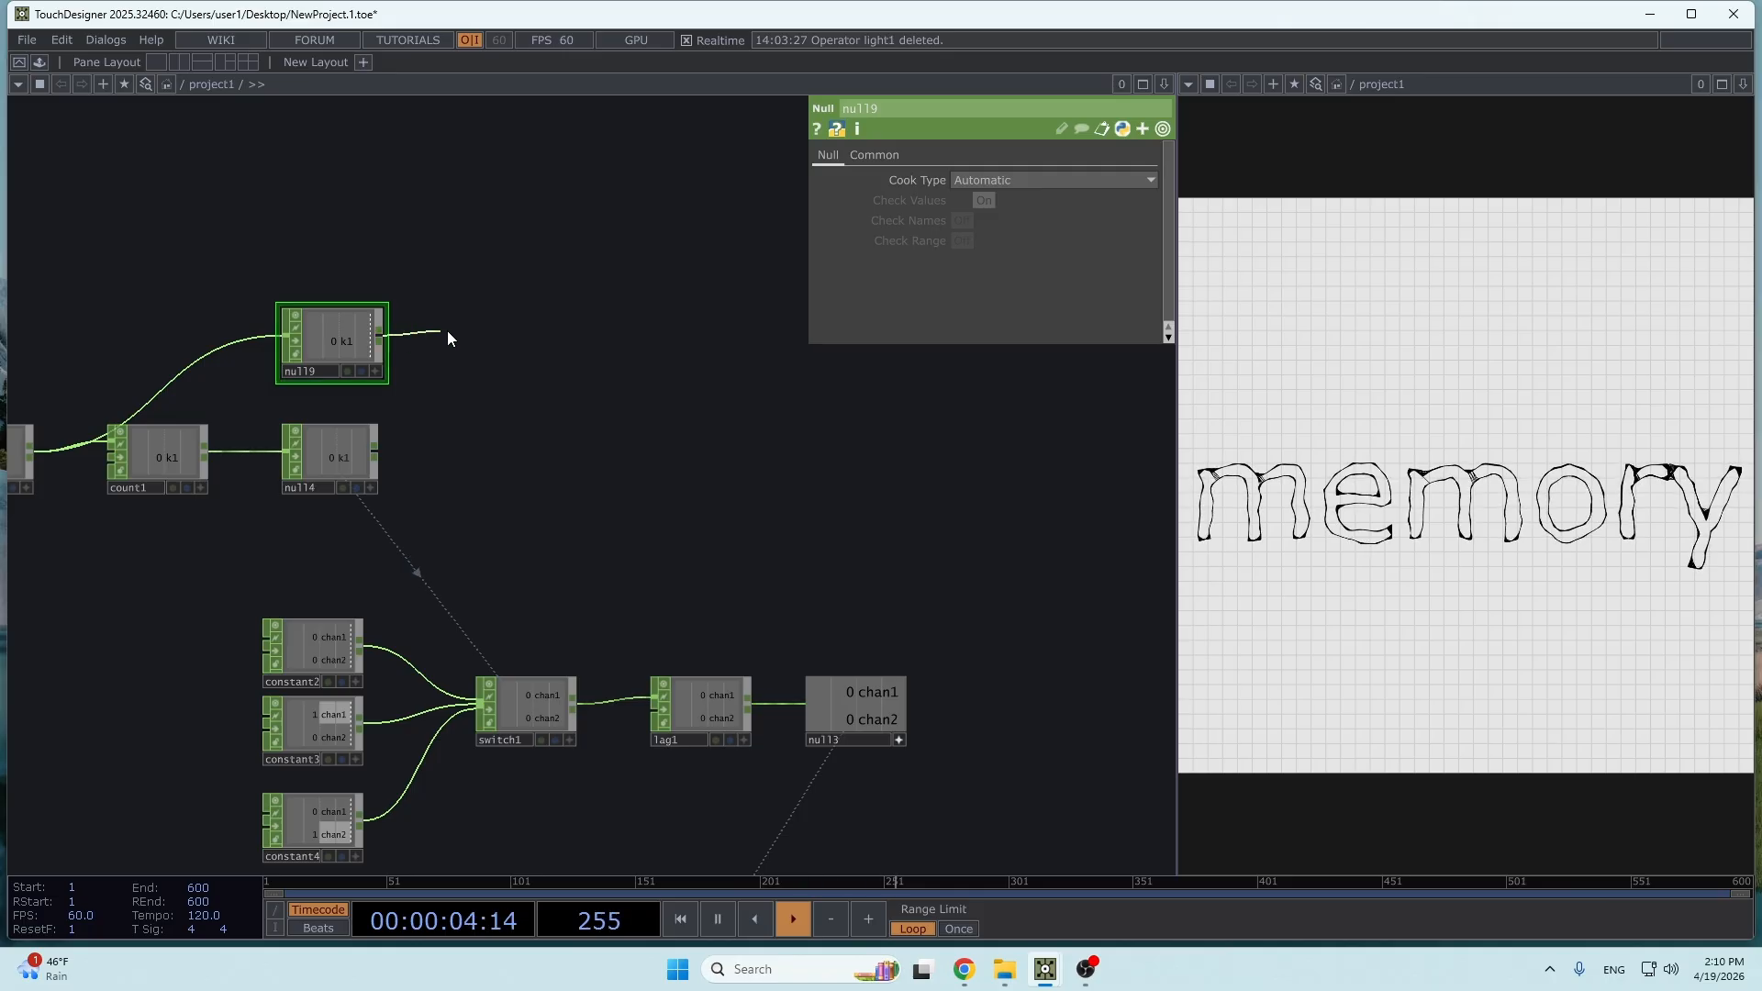
{"action": "left_click", "coordinate": [448, 334]}
{"action": "type", "text": "mat"}
{"action": "left_click", "coordinate": [467, 146]}
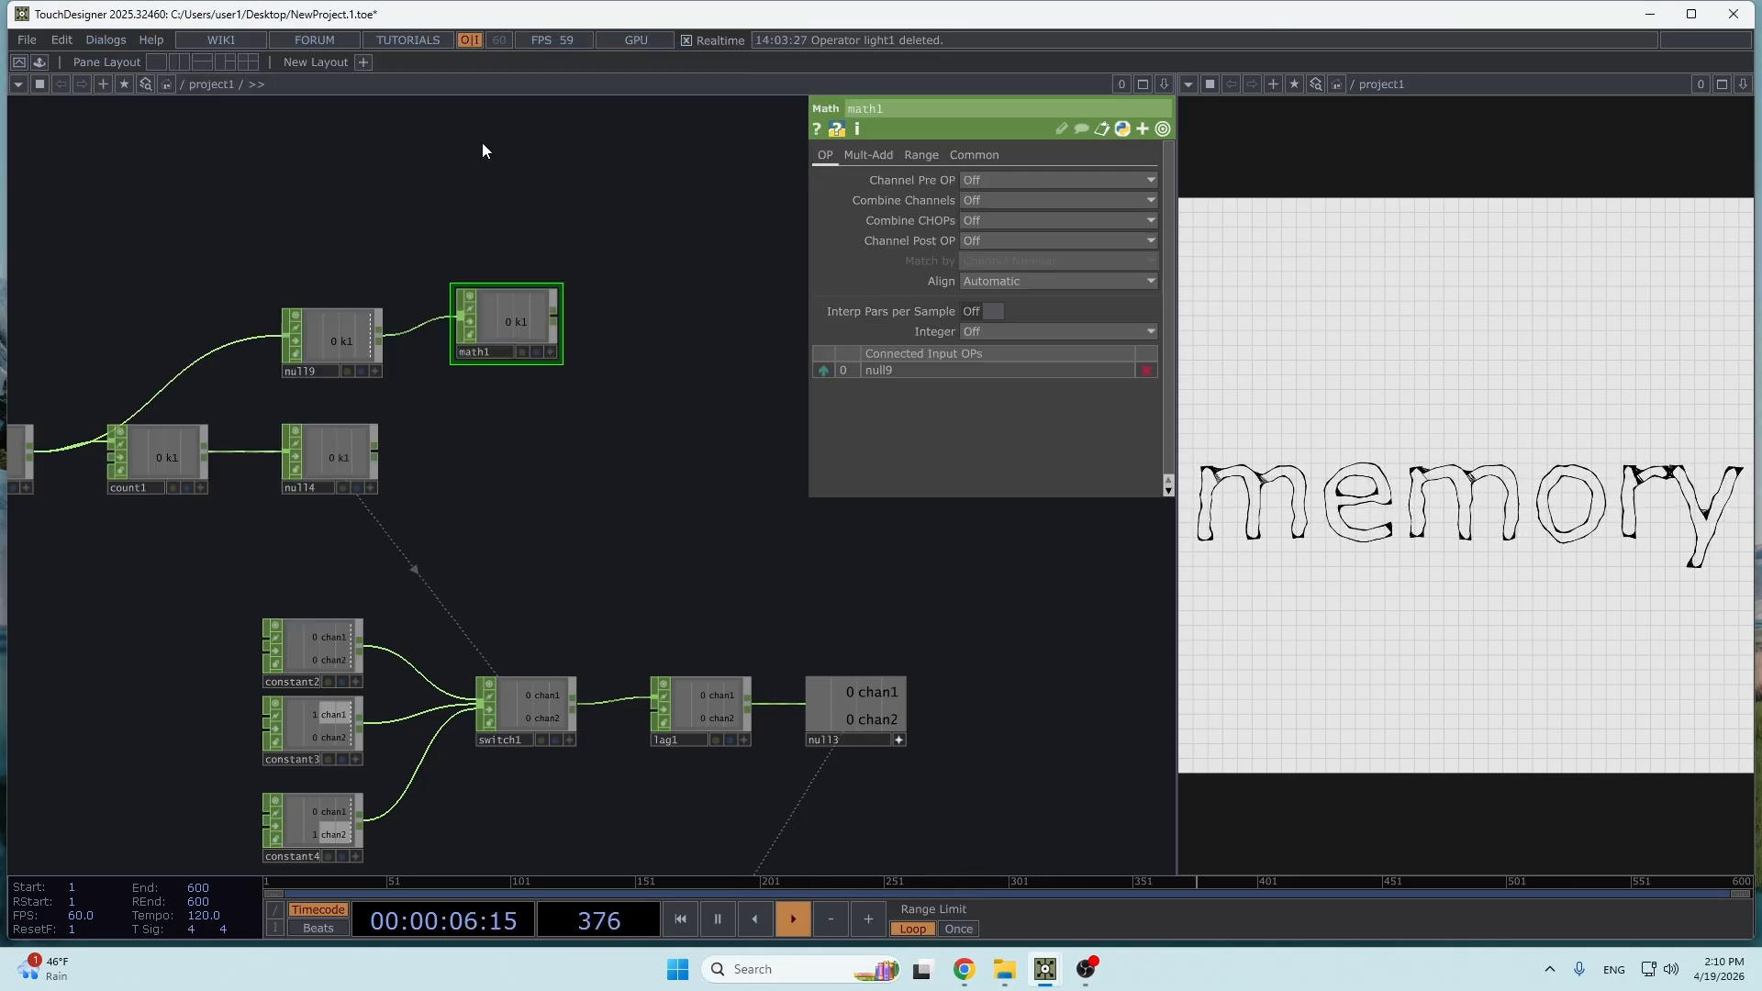
{"action": "left_click", "coordinate": [613, 328]}
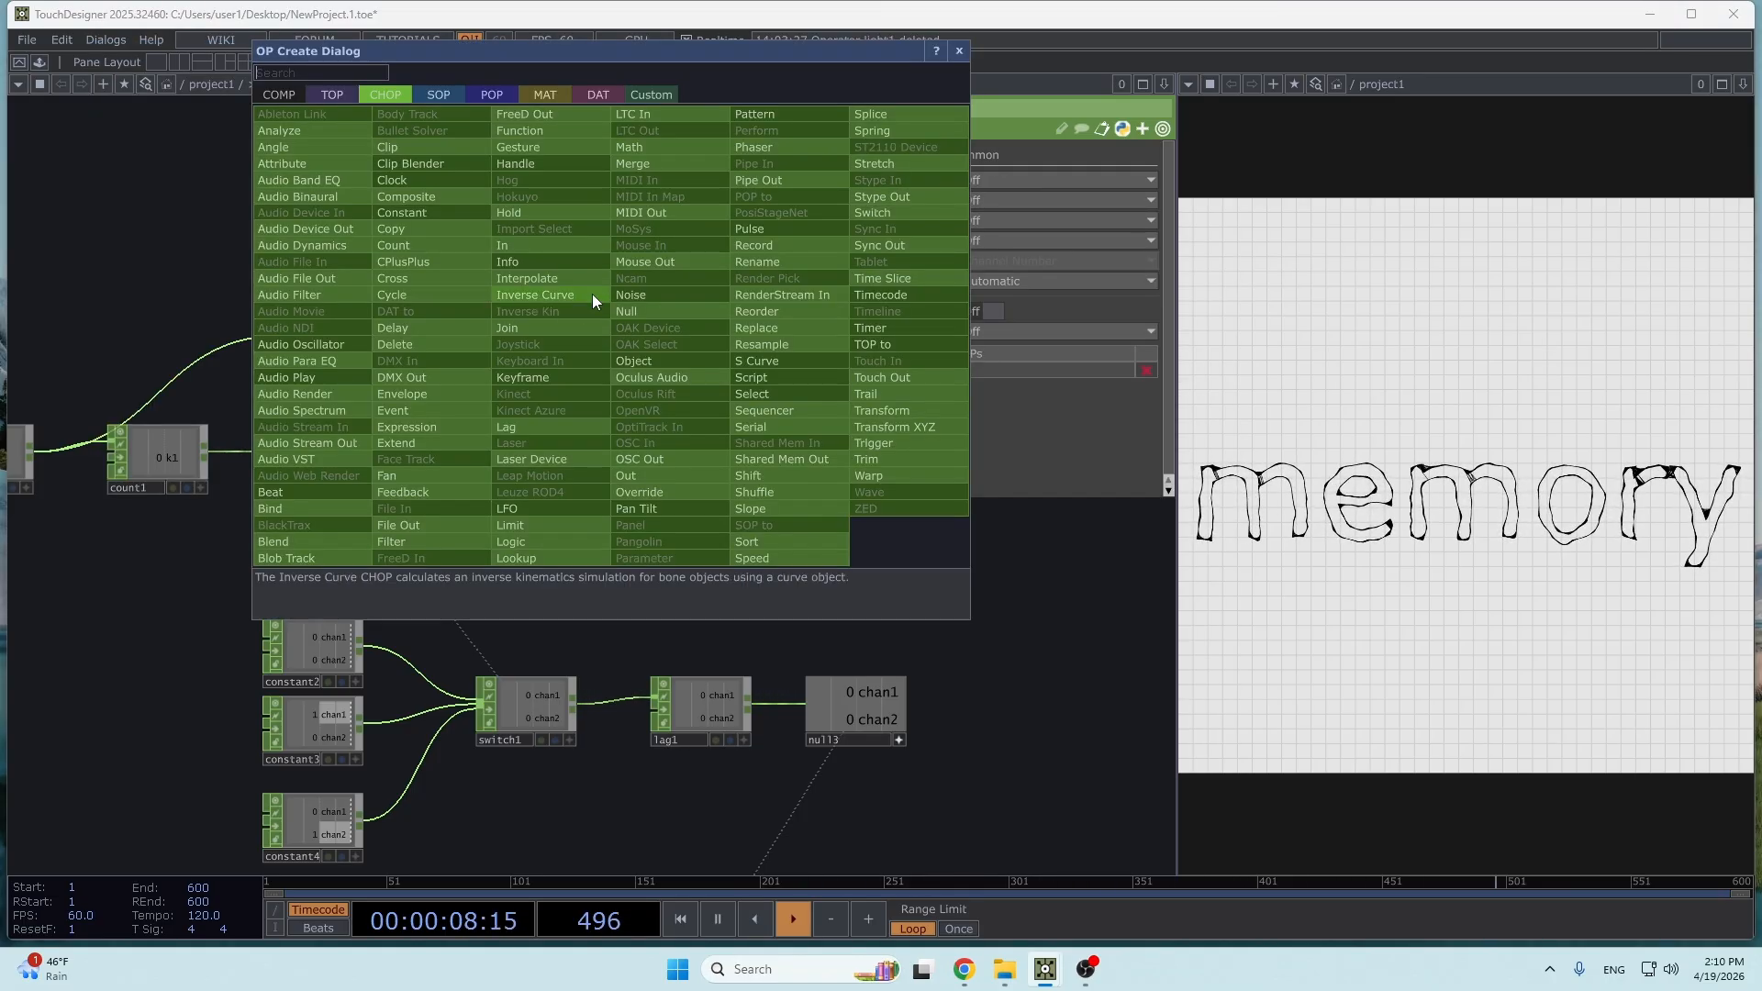
{"action": "left_click", "coordinate": [630, 319]}
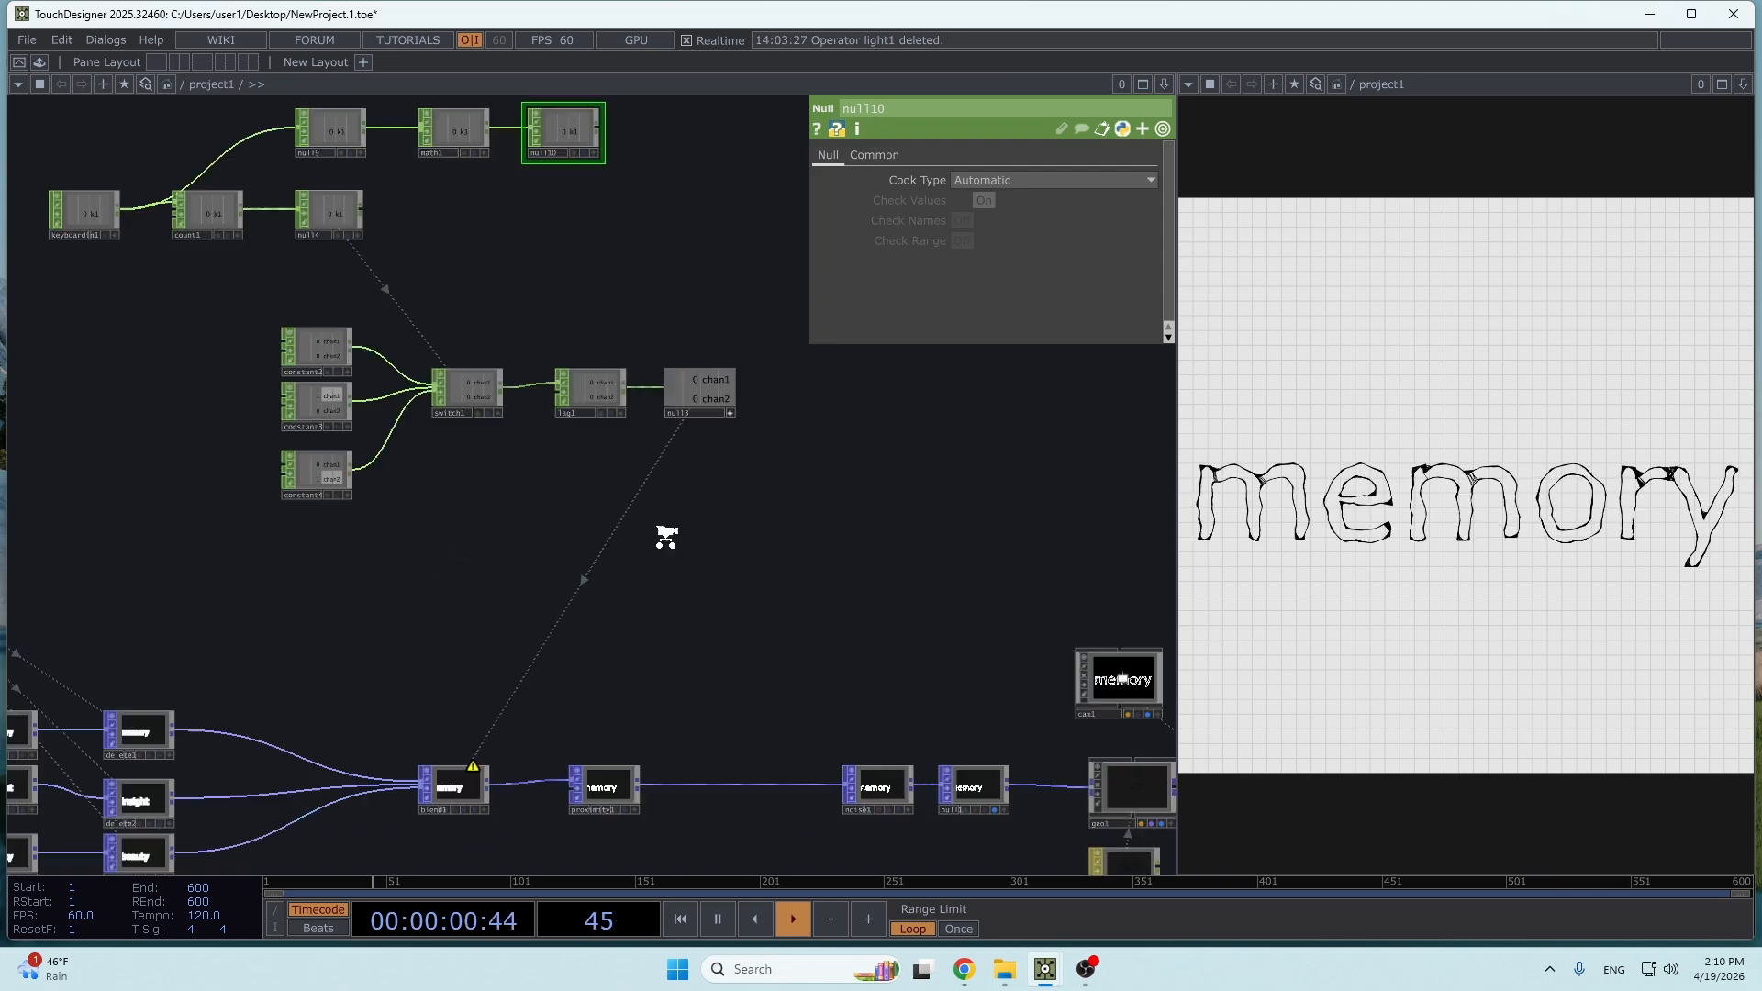
- Try Amplitude values of 0.335 and 0.099 on noise1 to find a suitable distortion range
{"action": "middle_click_drag", "start_coordinate": [665, 535], "coordinate": [612, 677]}
{"action": "scroll", "coordinate": [611, 677], "scroll_direction": "up", "scroll_amount": 3}
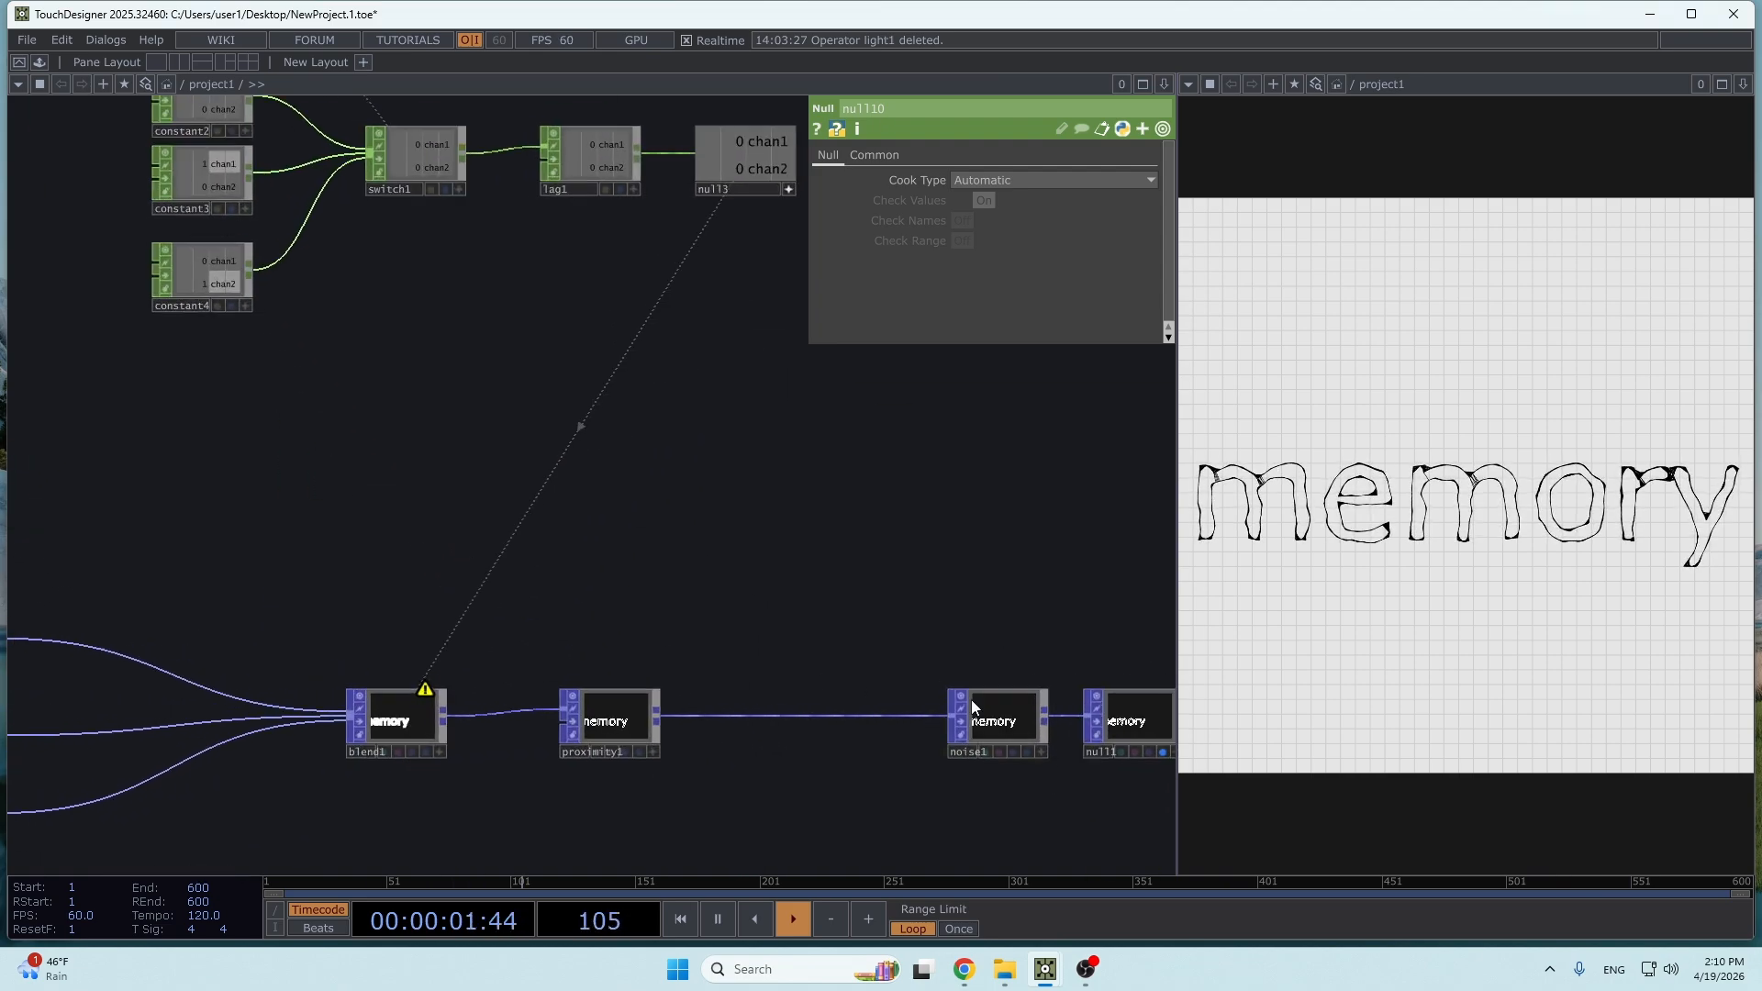
{"action": "left_click", "coordinate": [1006, 725]}
{"action": "left_click_drag", "start_coordinate": [685, 511], "coordinate": [619, 590]}
{"action": "key", "text": "space"}
{"action": "key", "text": "space"}
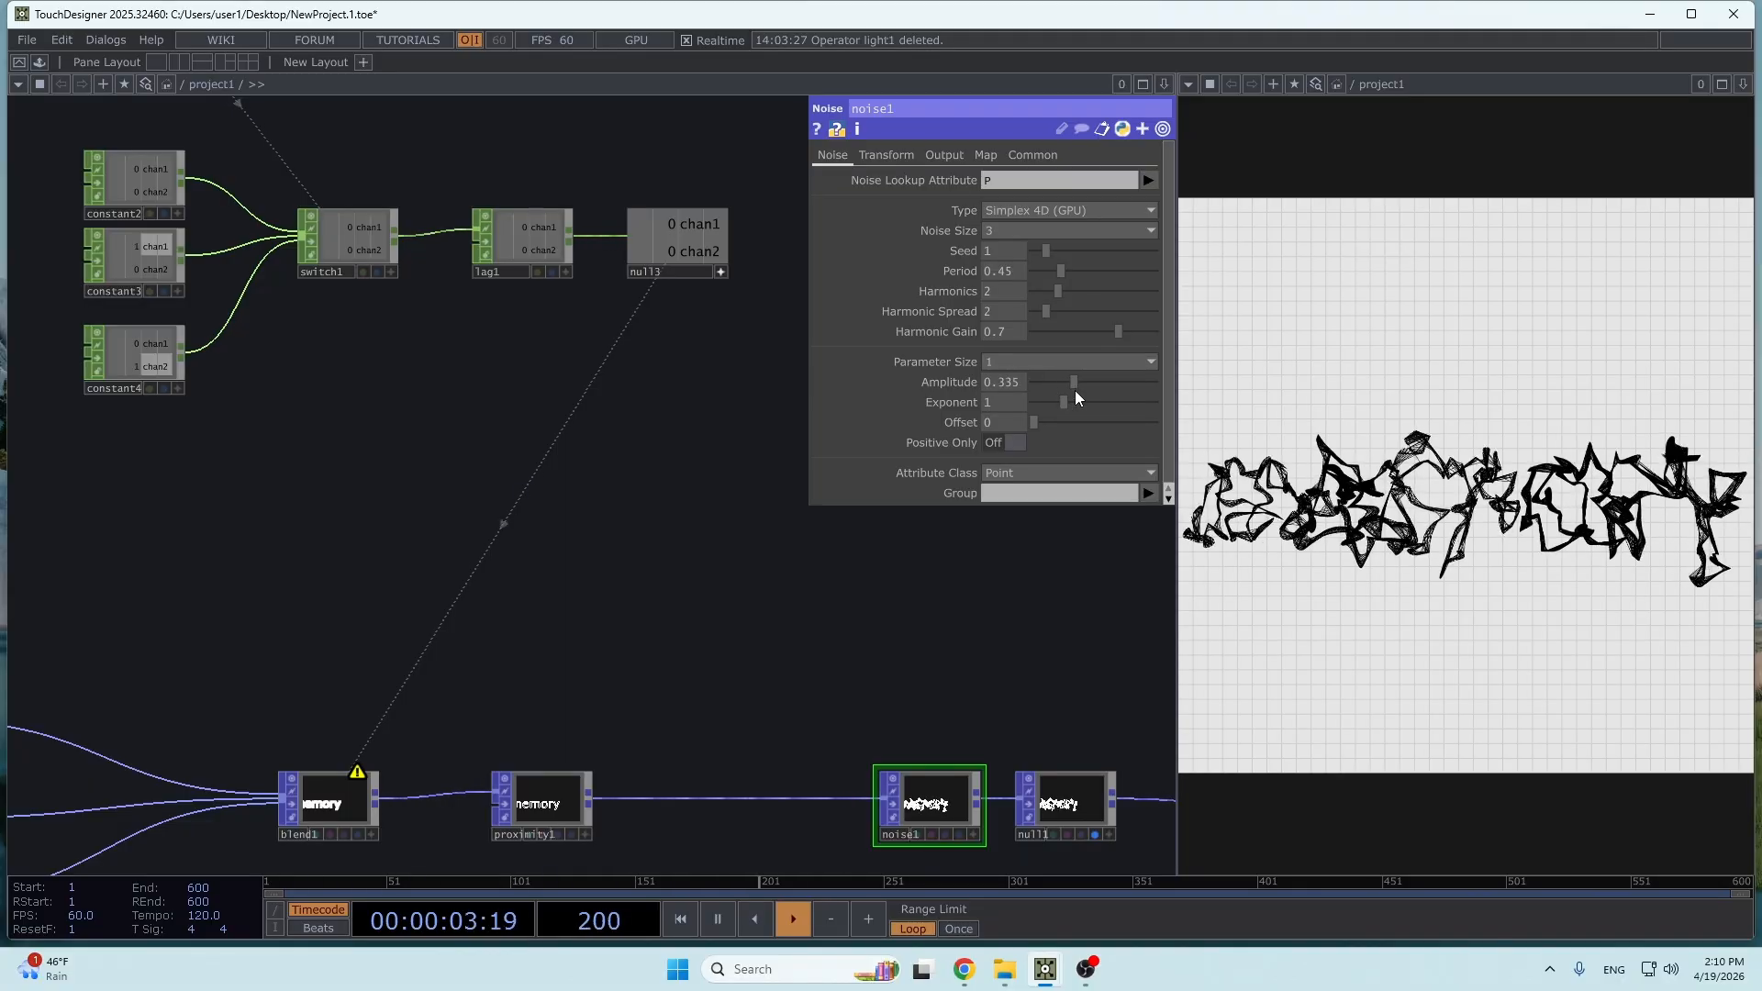
{"action": "left_click_drag", "start_coordinate": [1079, 391], "coordinate": [1050, 394]}
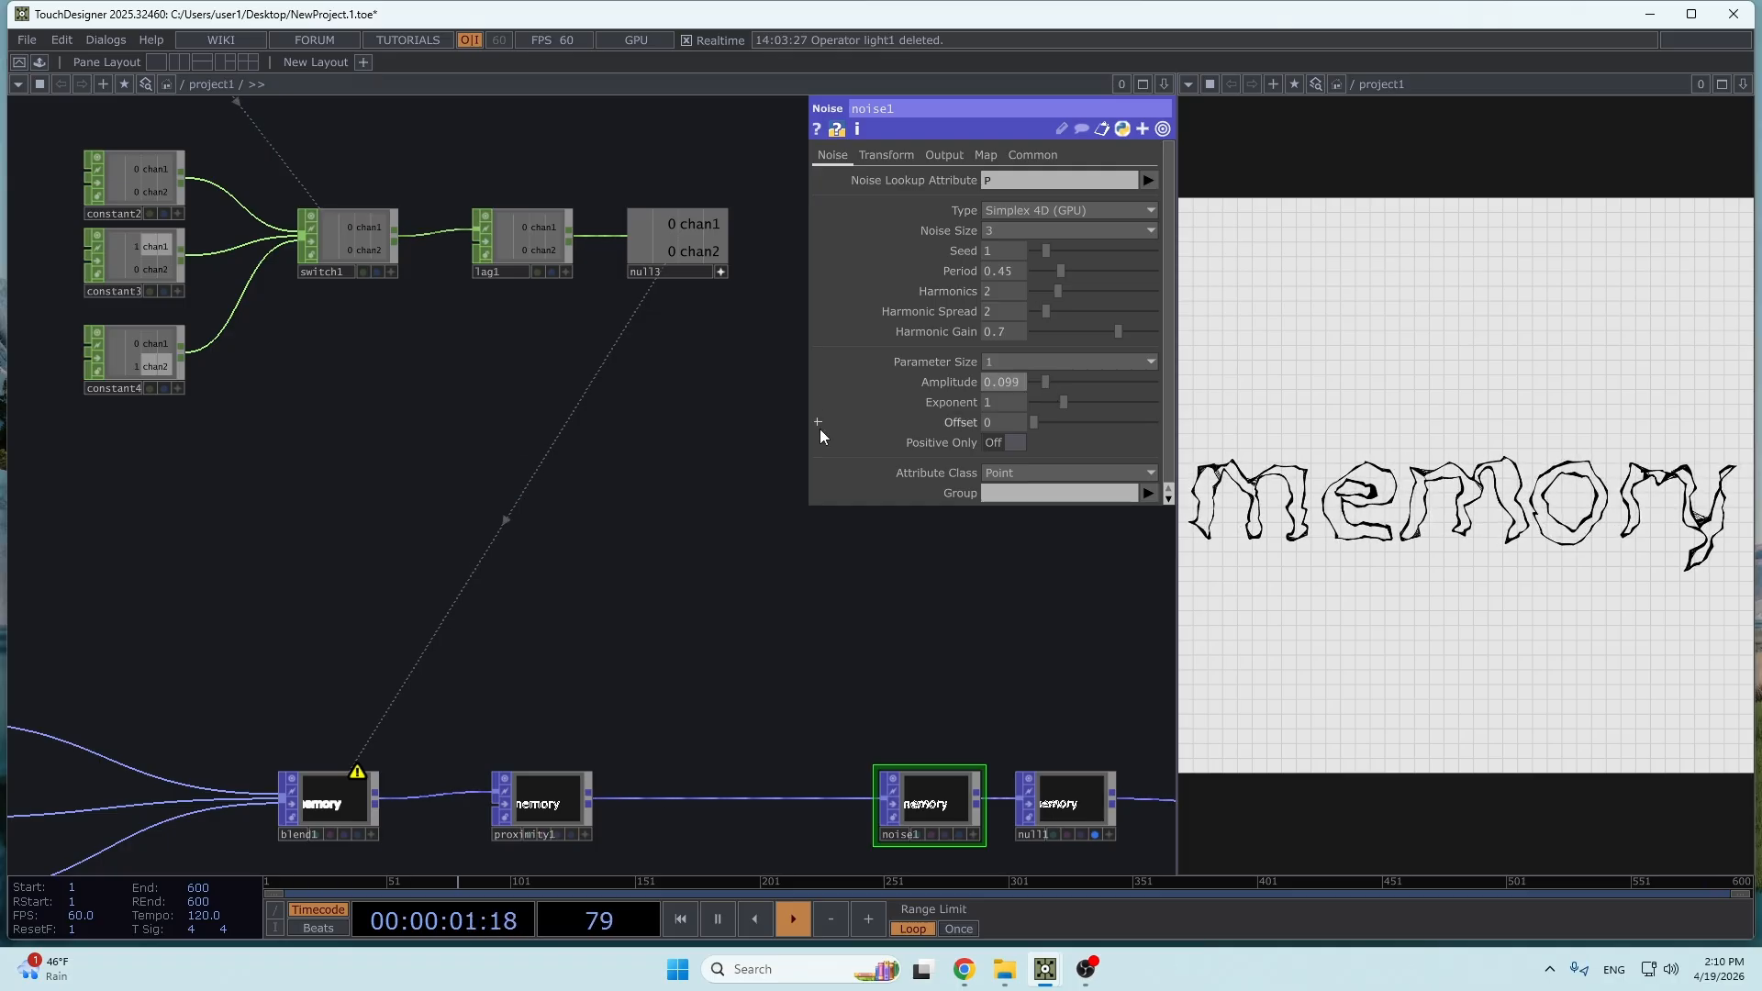
- Set the To Range of math1 to .1 and .3
{"action": "left_click_drag", "start_coordinate": [417, 249], "coordinate": [682, 488]}
{"action": "left_click_drag", "start_coordinate": [574, 367], "coordinate": [505, 620]}
{"action": "left_click_drag", "start_coordinate": [488, 539], "coordinate": [480, 547]}
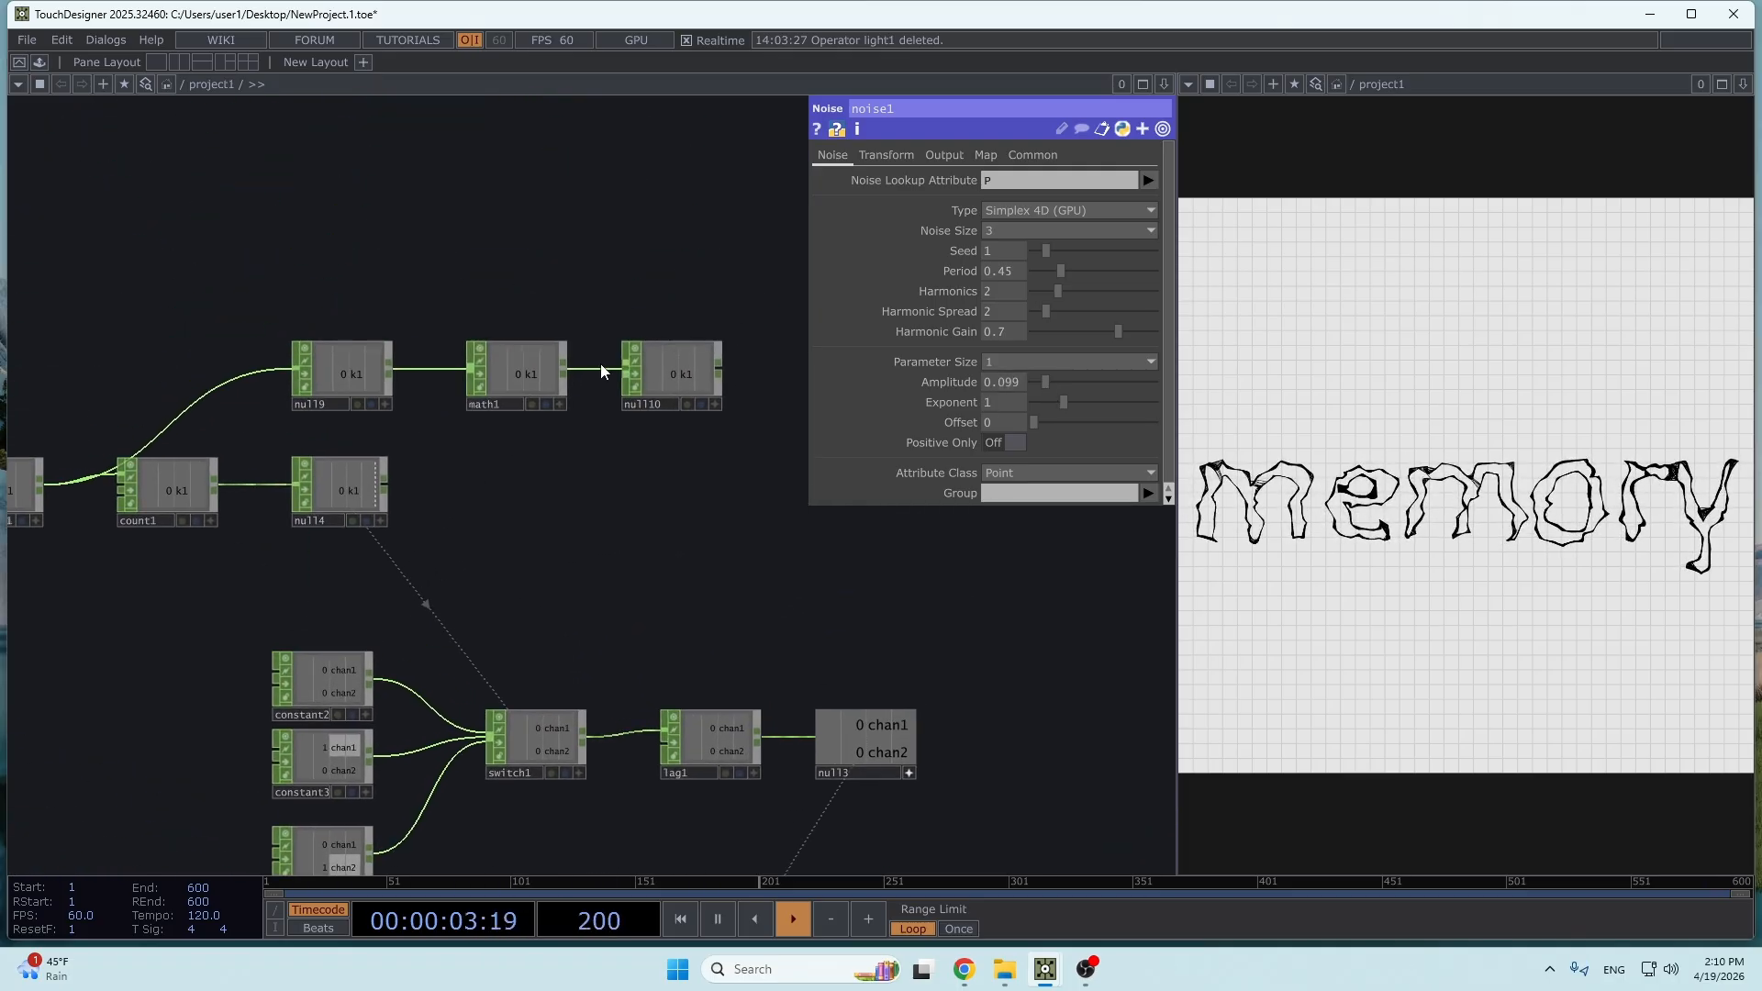
{"action": "left_click", "coordinate": [504, 367]}
{"action": "left_click", "coordinate": [868, 154]}
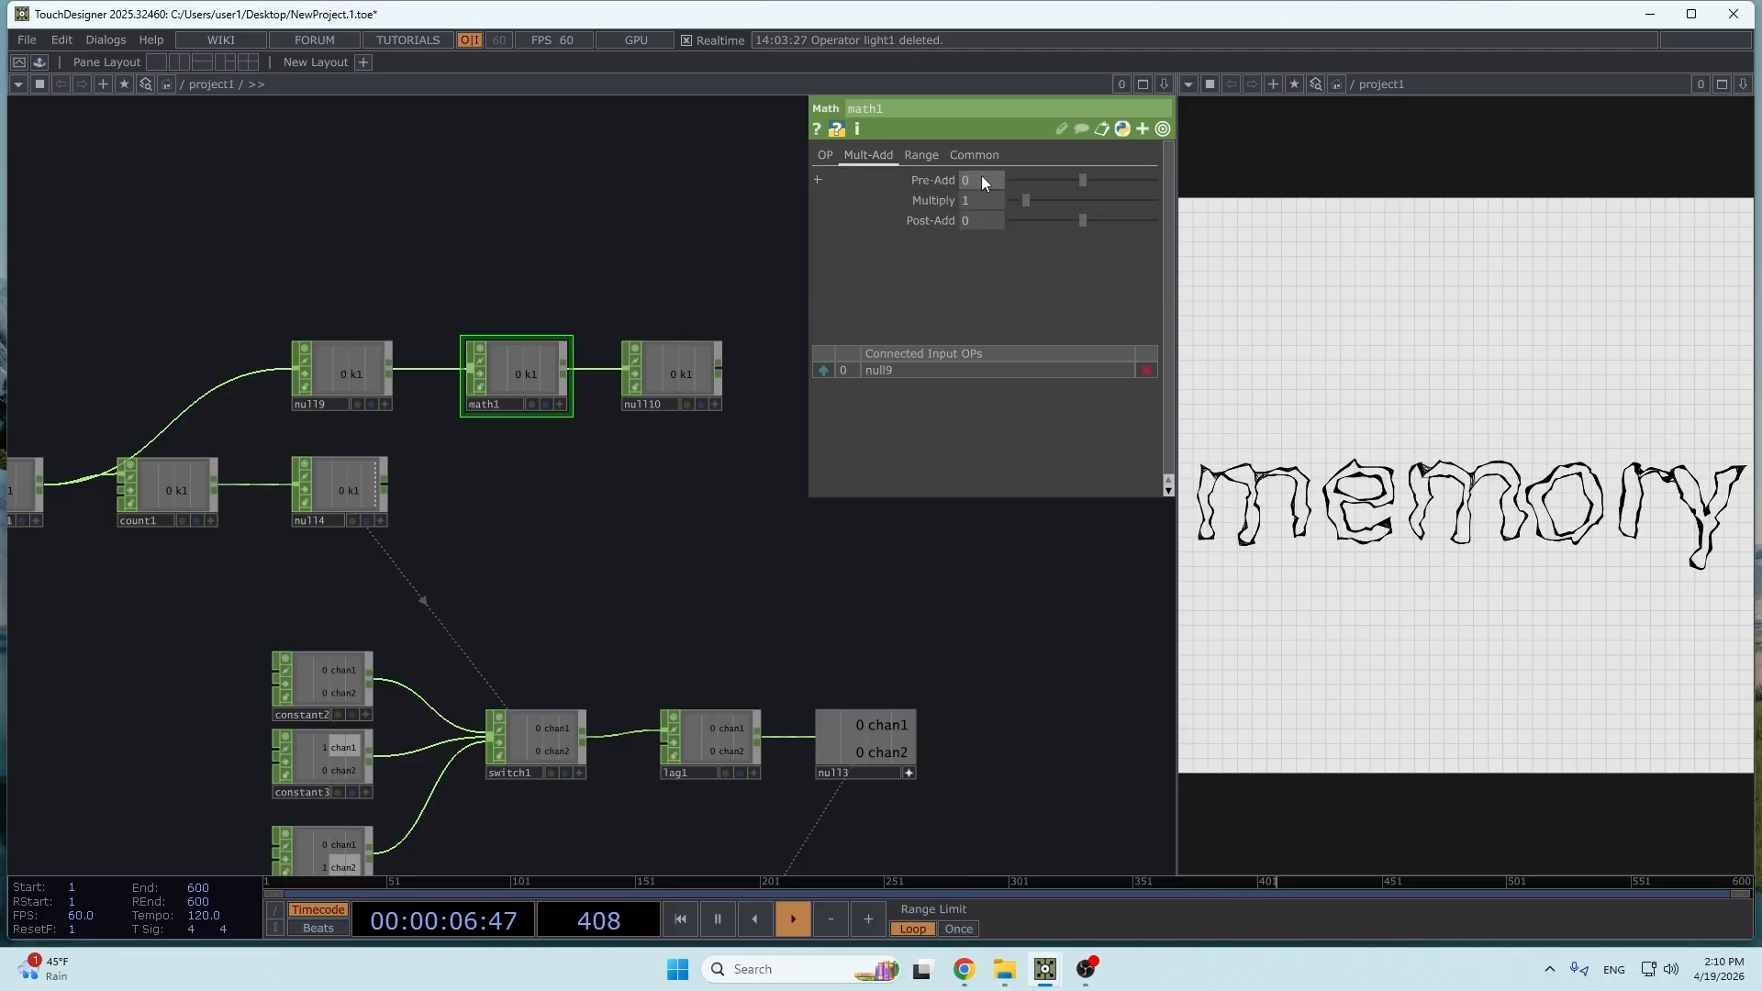
{"action": "left_click", "coordinate": [922, 155]}
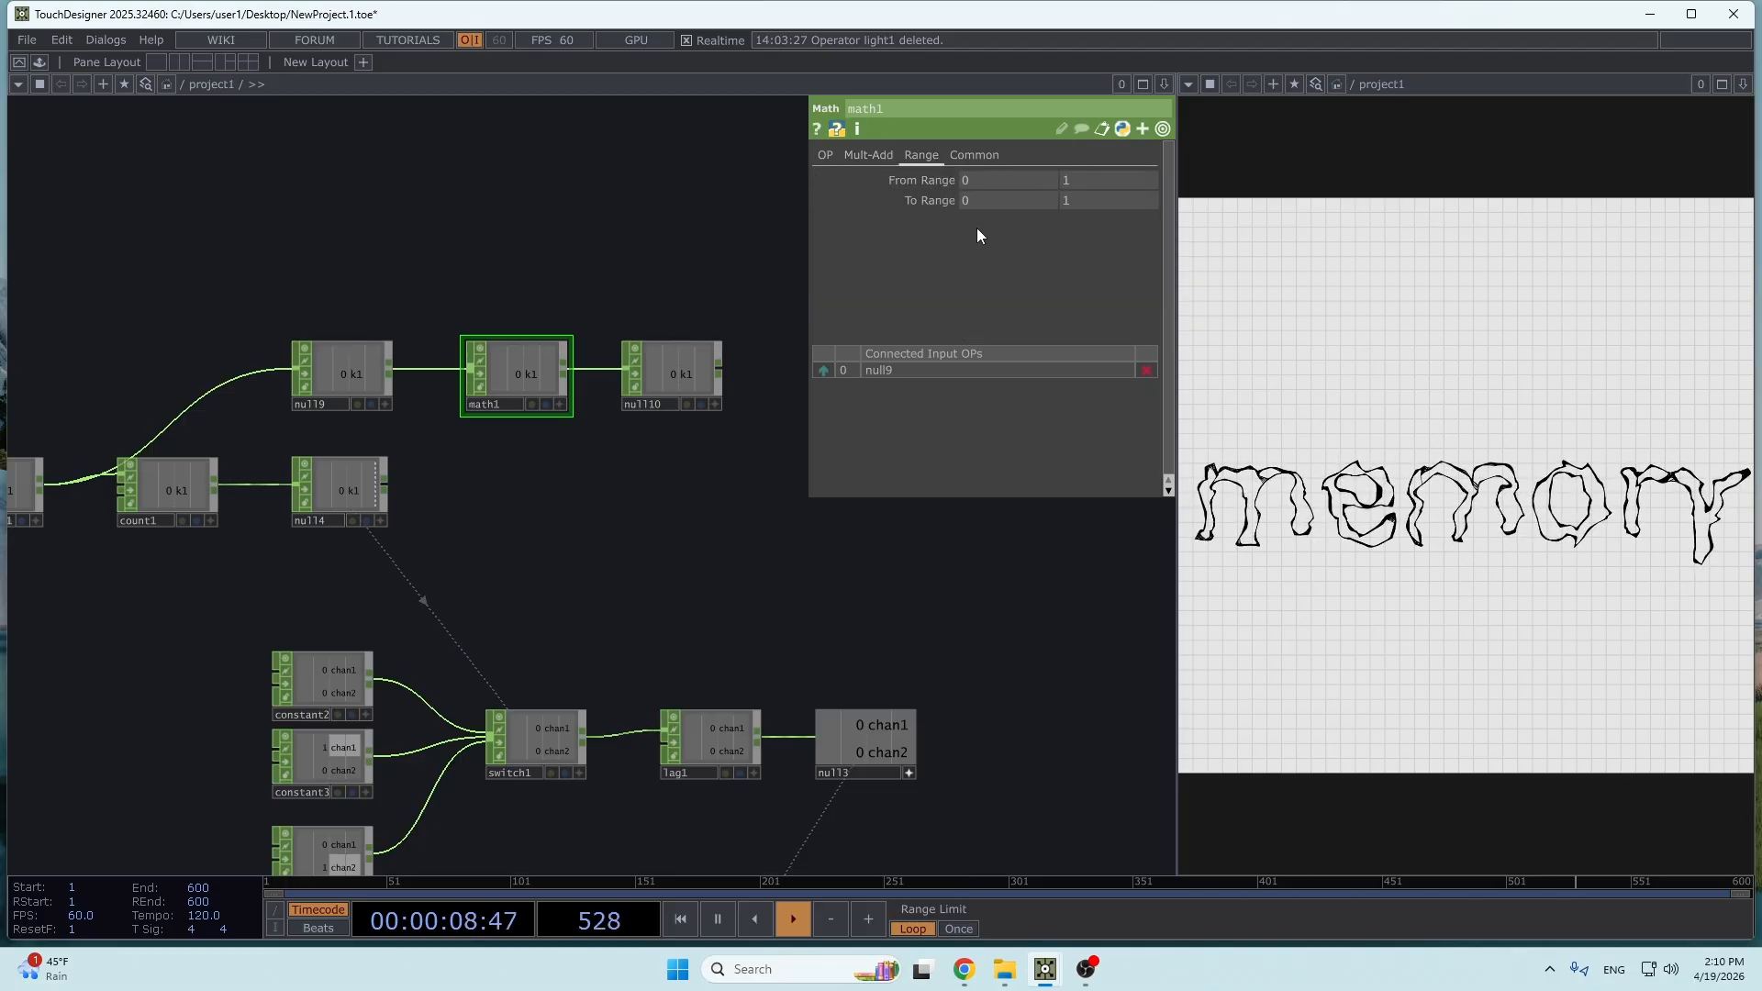
{"action": "left_click", "coordinate": [989, 198]}
{"action": "type", "text": ".1"}
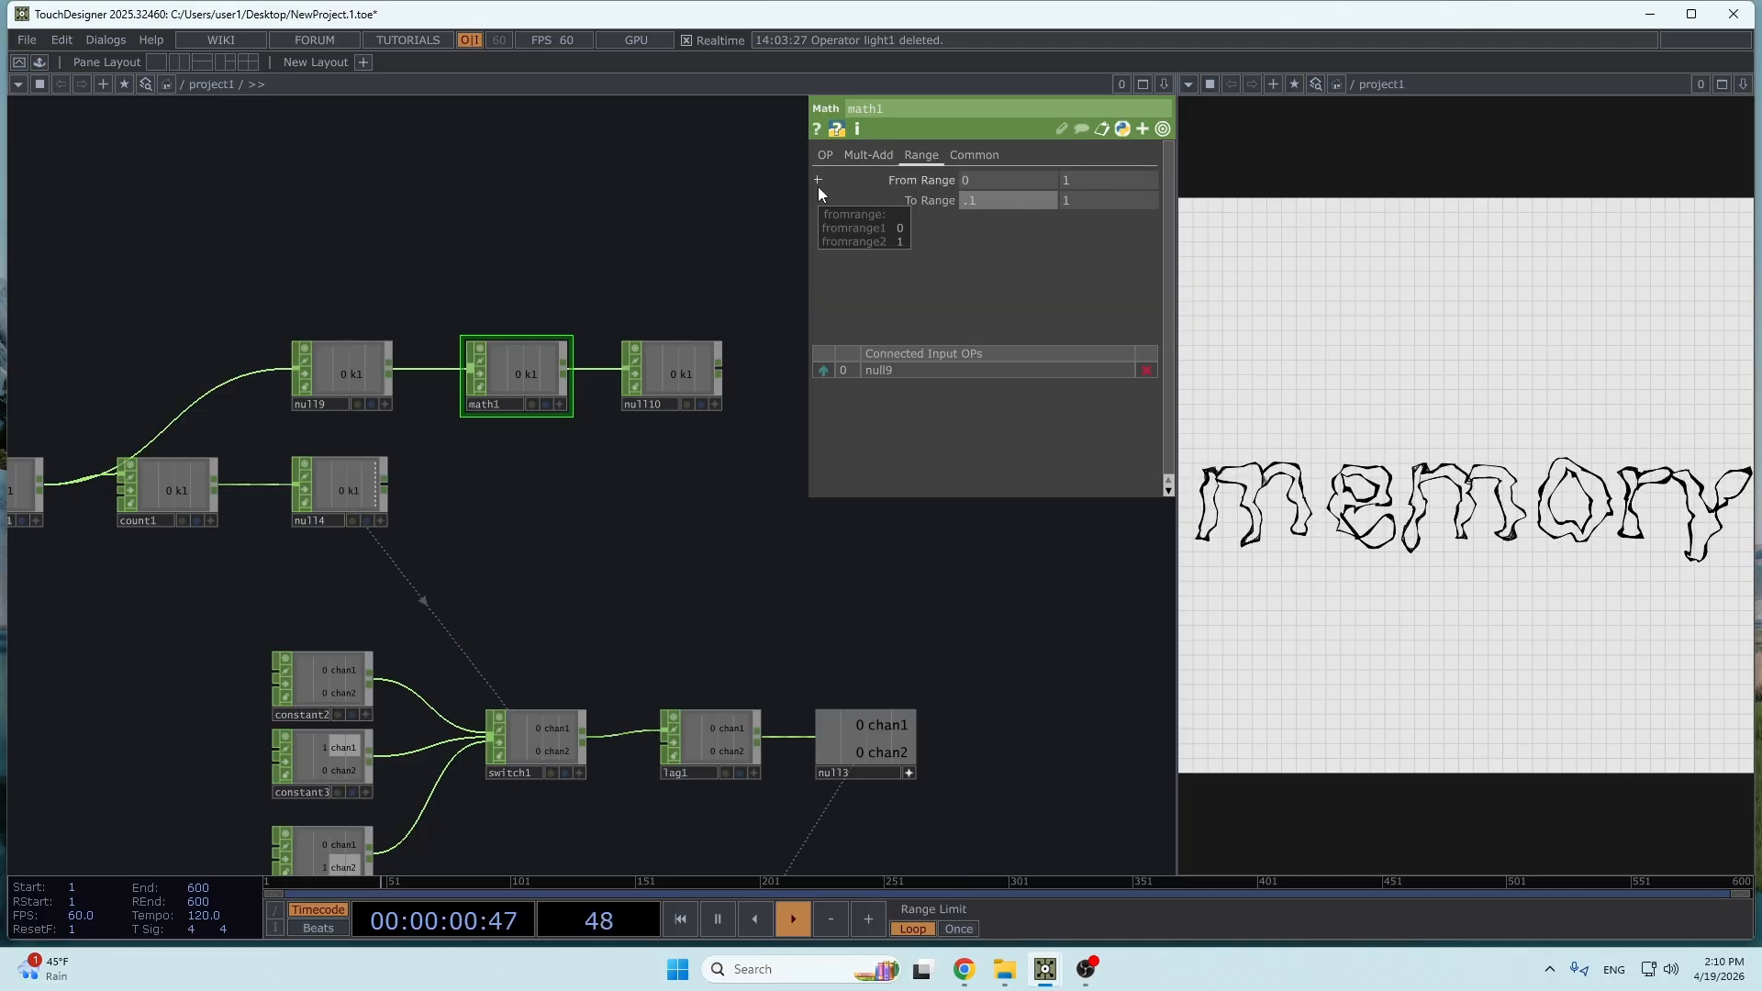
{"action": "left_click", "coordinate": [1082, 203]}
{"action": "type", "text": ".3"}
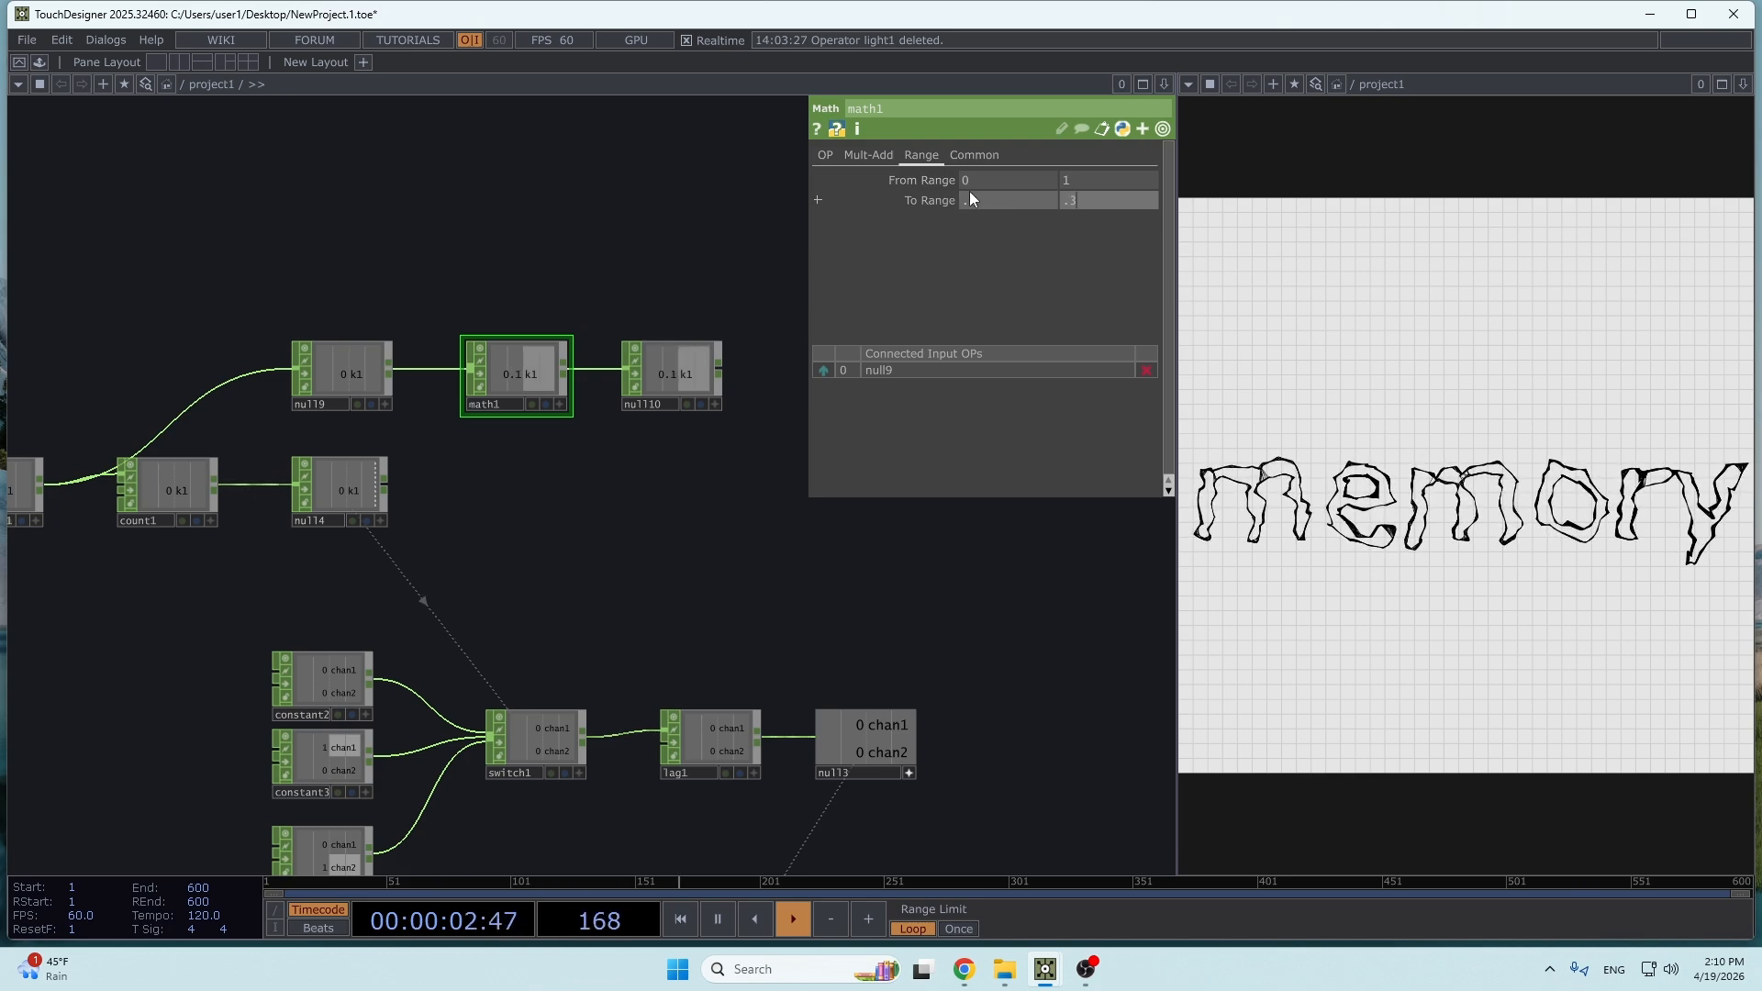
{"action": "key", "text": "Return"}
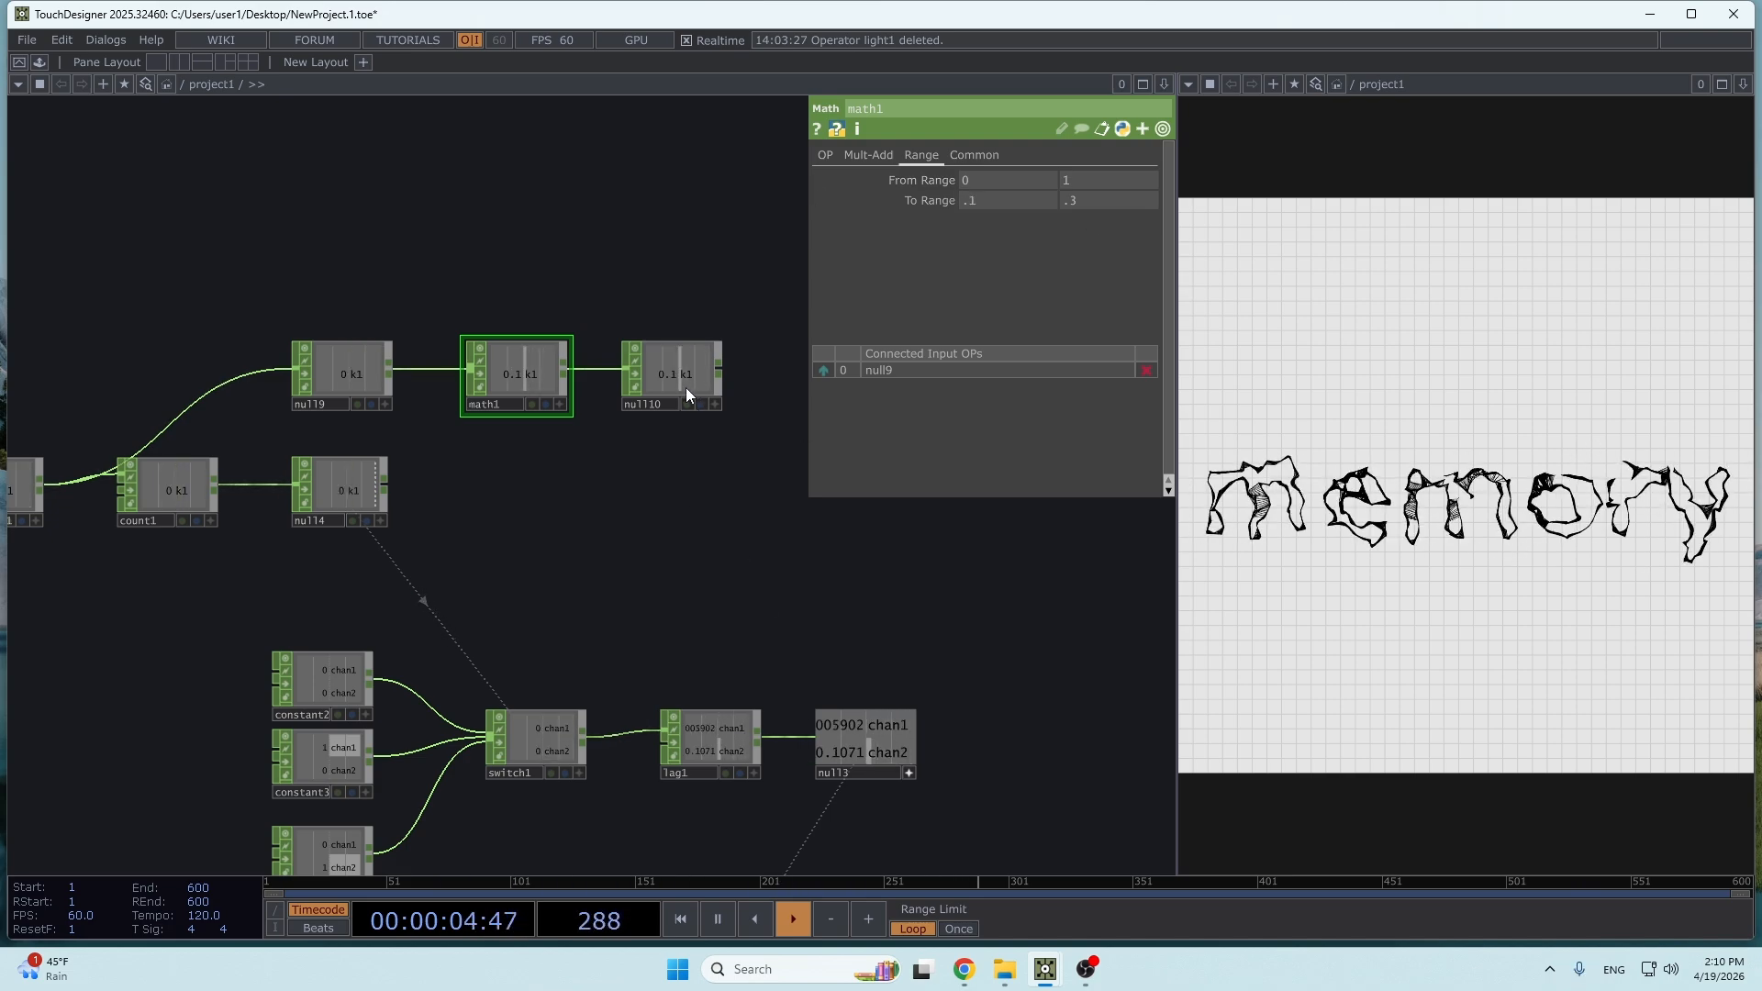
- Make room before null10 and insert a Lag CHOP on the connection from math1
{"action": "left_click_drag", "start_coordinate": [646, 477], "coordinate": [404, 628]}
{"action": "left_click_drag", "start_coordinate": [398, 503], "coordinate": [611, 523]}
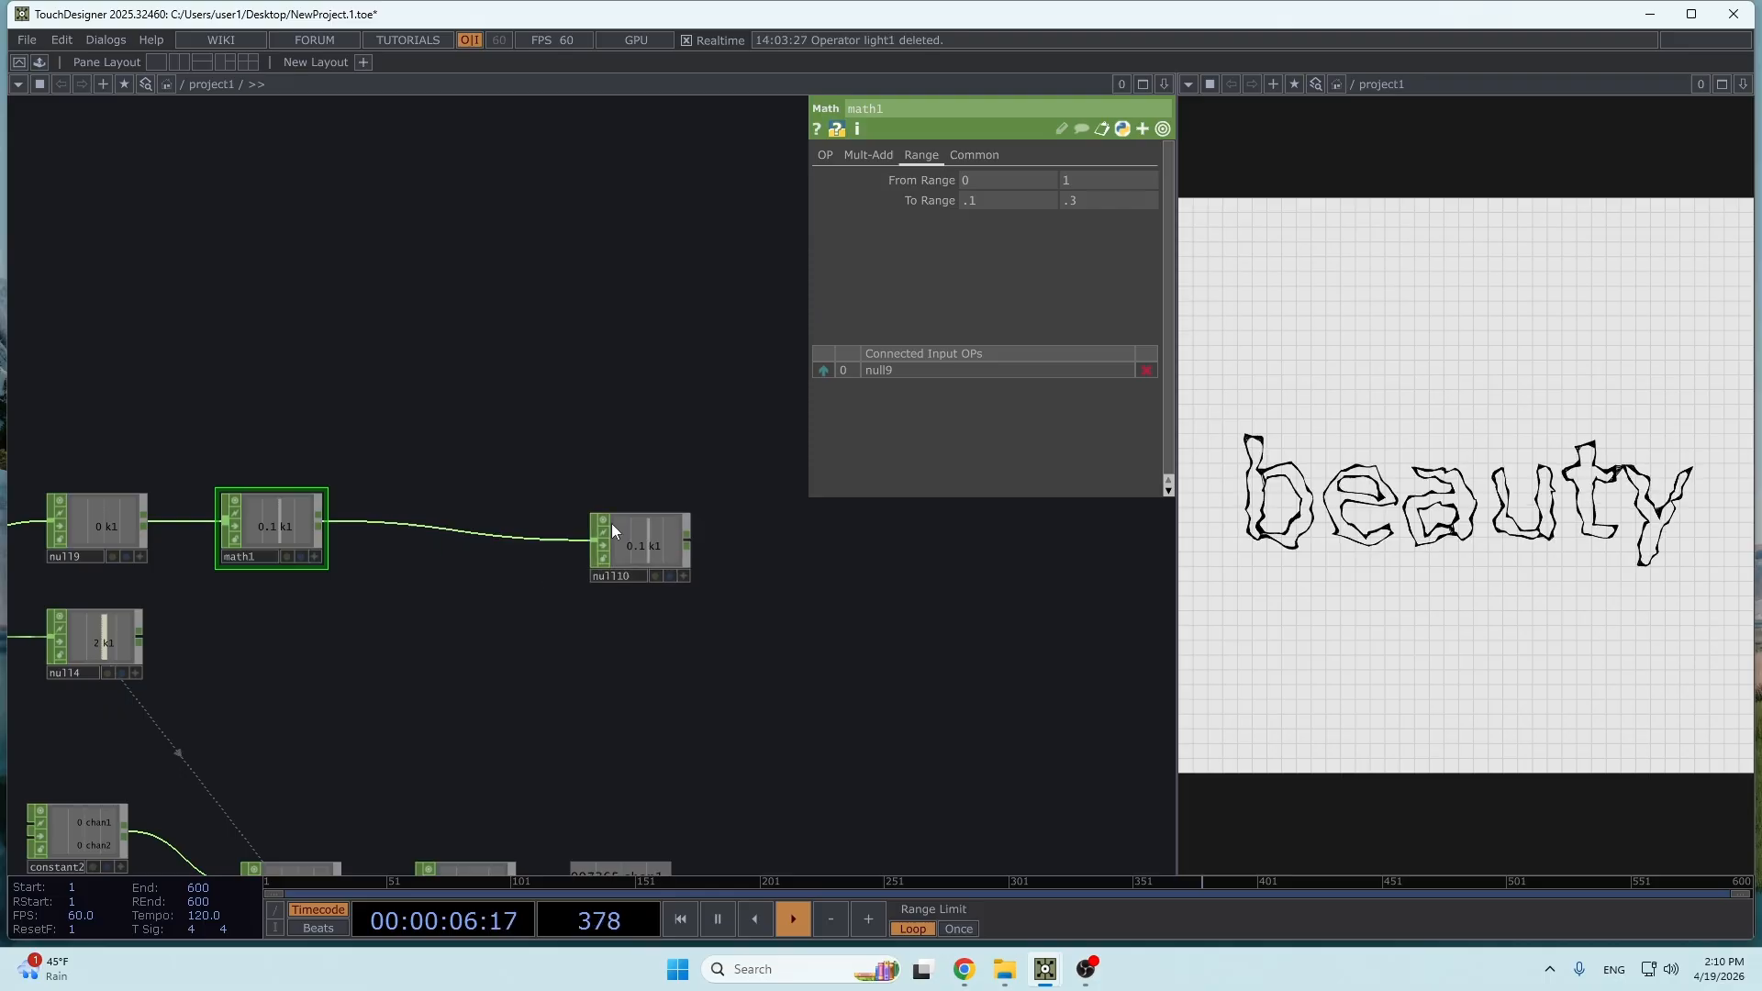
{"action": "right_click", "coordinate": [497, 540]}
{"action": "left_click", "coordinate": [523, 509]}
{"action": "type", "text": "lag"}
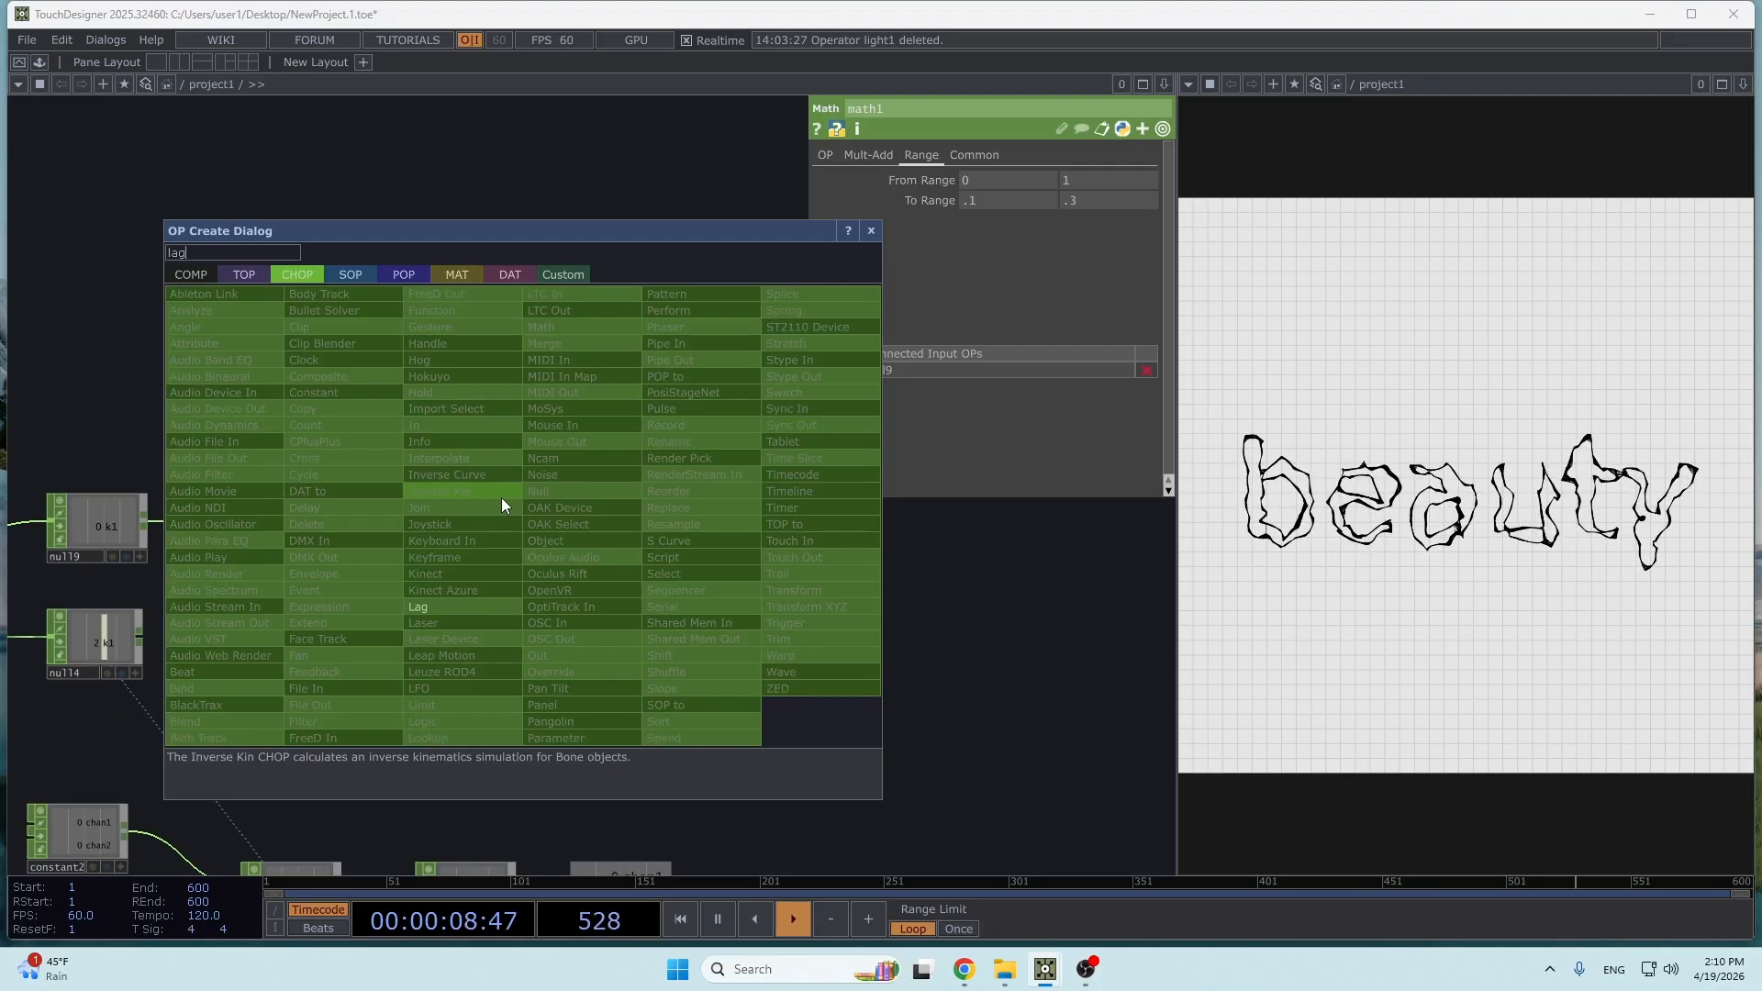
{"action": "left_click", "coordinate": [480, 608]}
{"action": "left_click", "coordinate": [512, 545]}
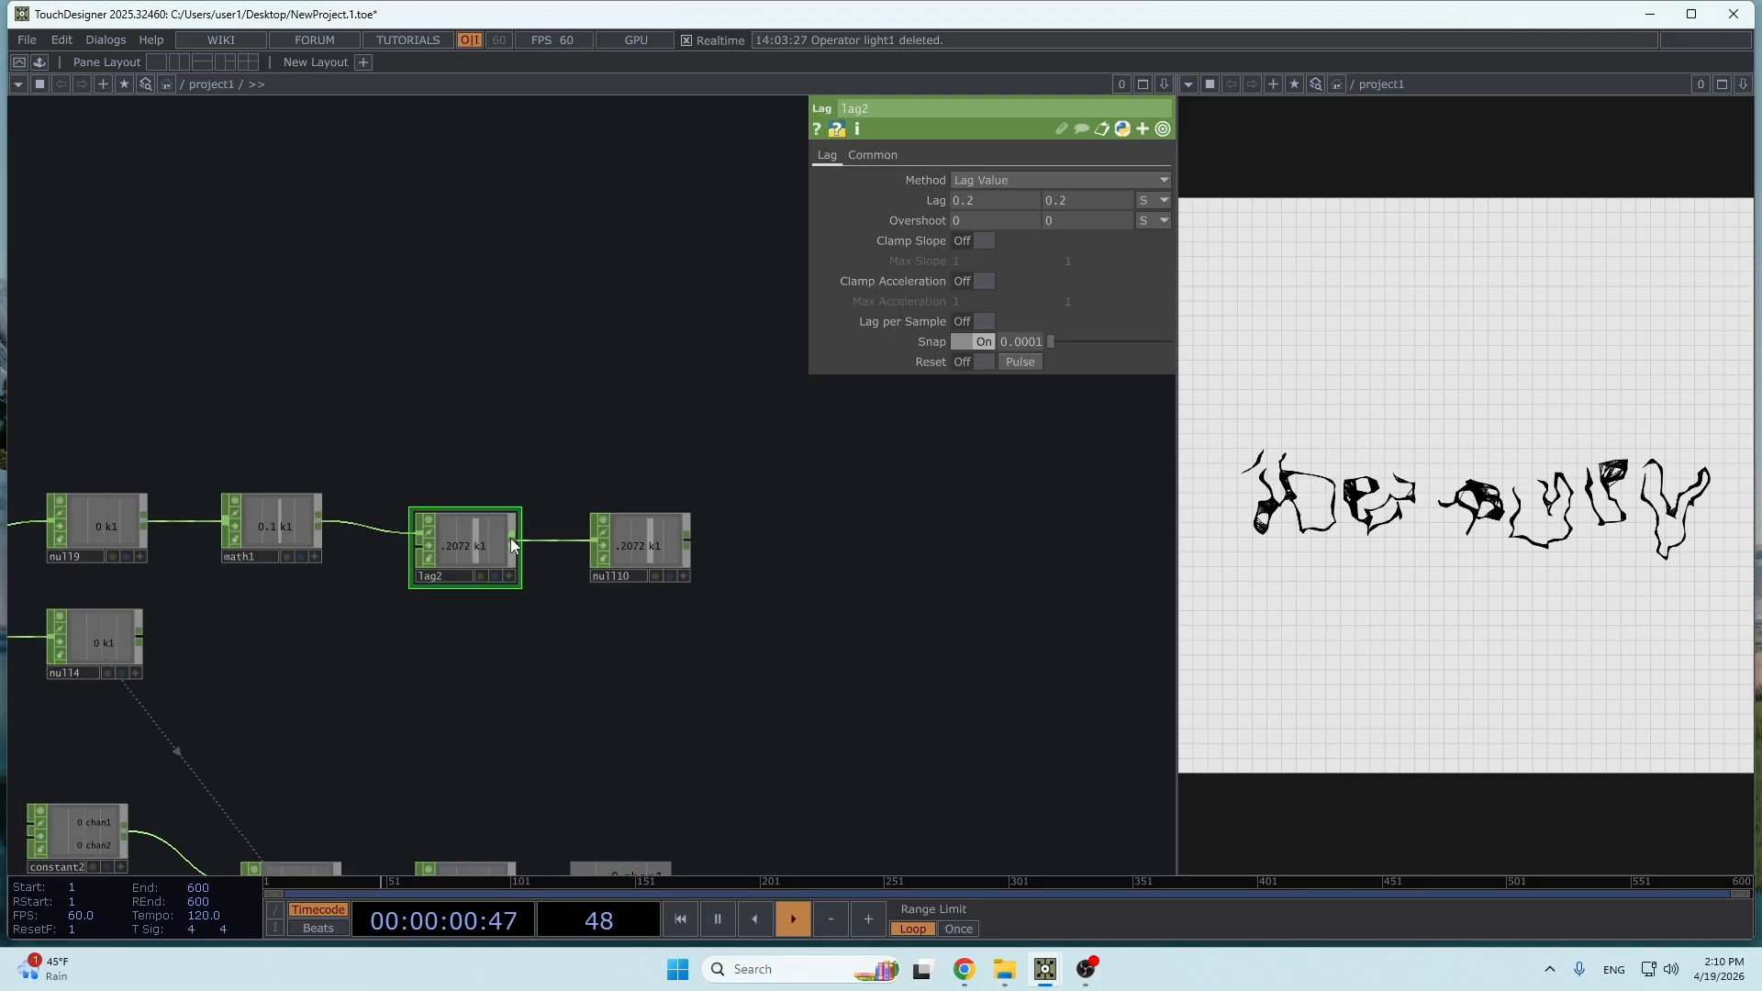
- Export null10's k1 channel to the Amplitude of noise1 and switch words to test the distortion
{"action": "scroll", "coordinate": [611, 516], "scroll_direction": "up", "scroll_amount": 4}
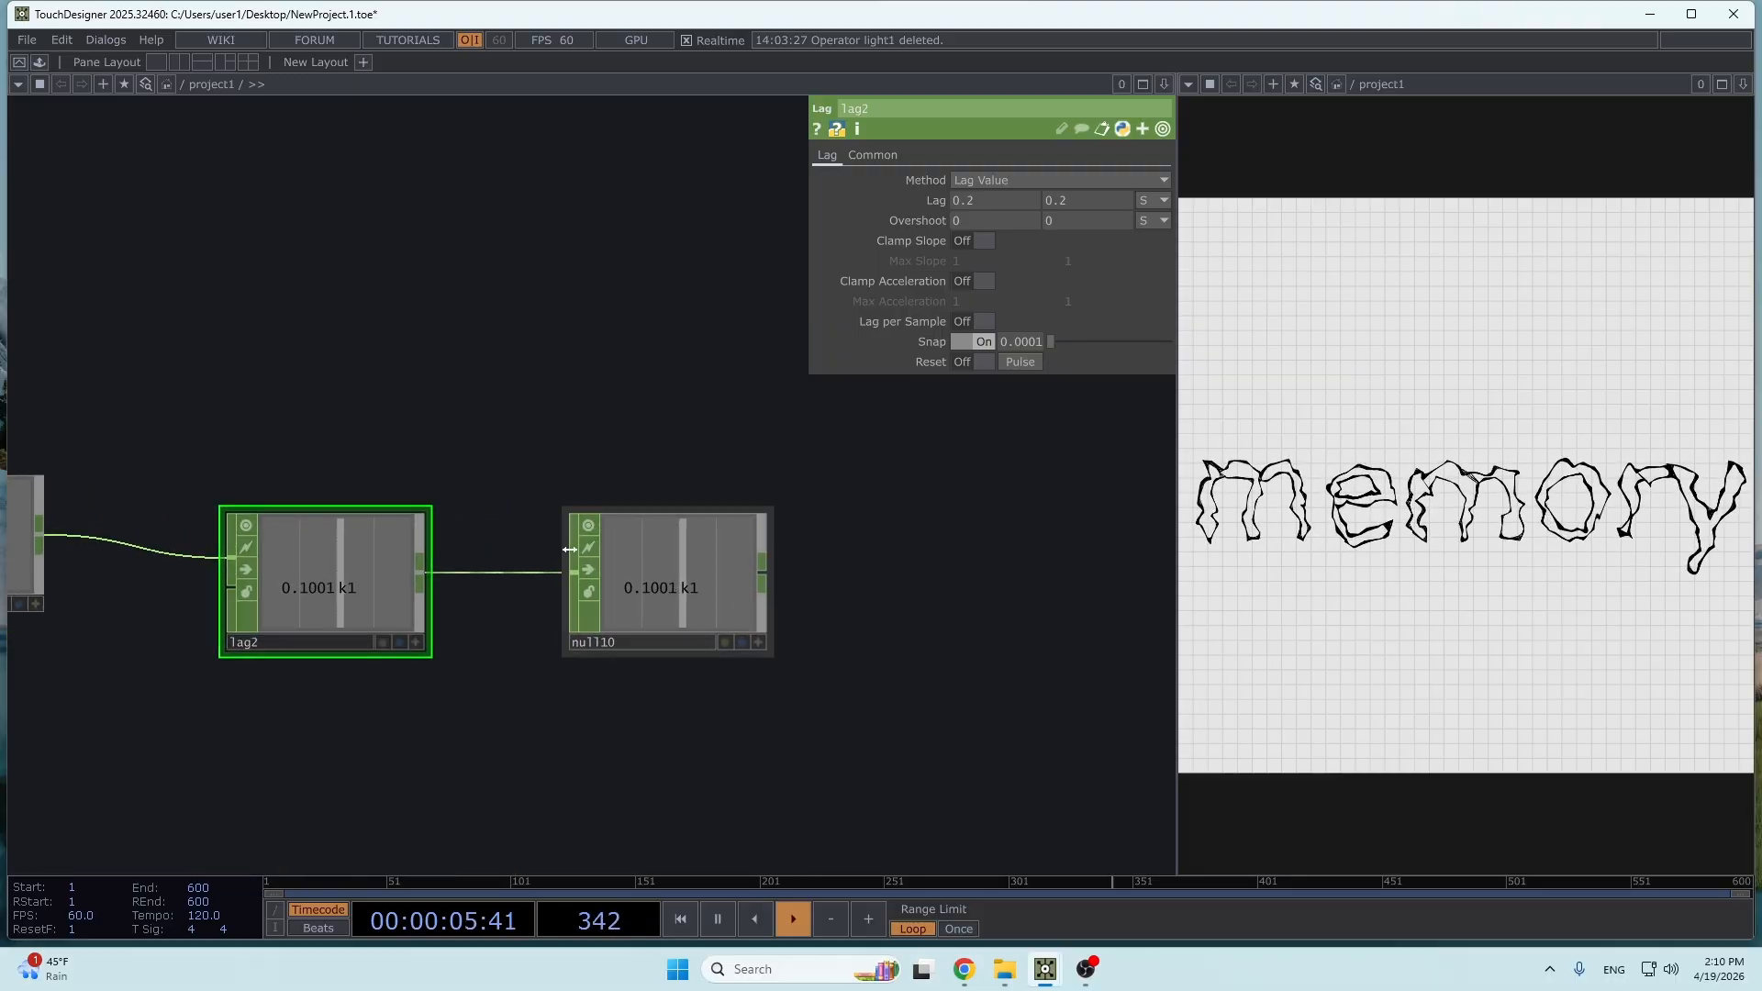
{"action": "left_click_drag", "start_coordinate": [506, 464], "coordinate": [673, 461]}
{"action": "scroll", "coordinate": [659, 521], "scroll_direction": "down", "scroll_amount": 4}
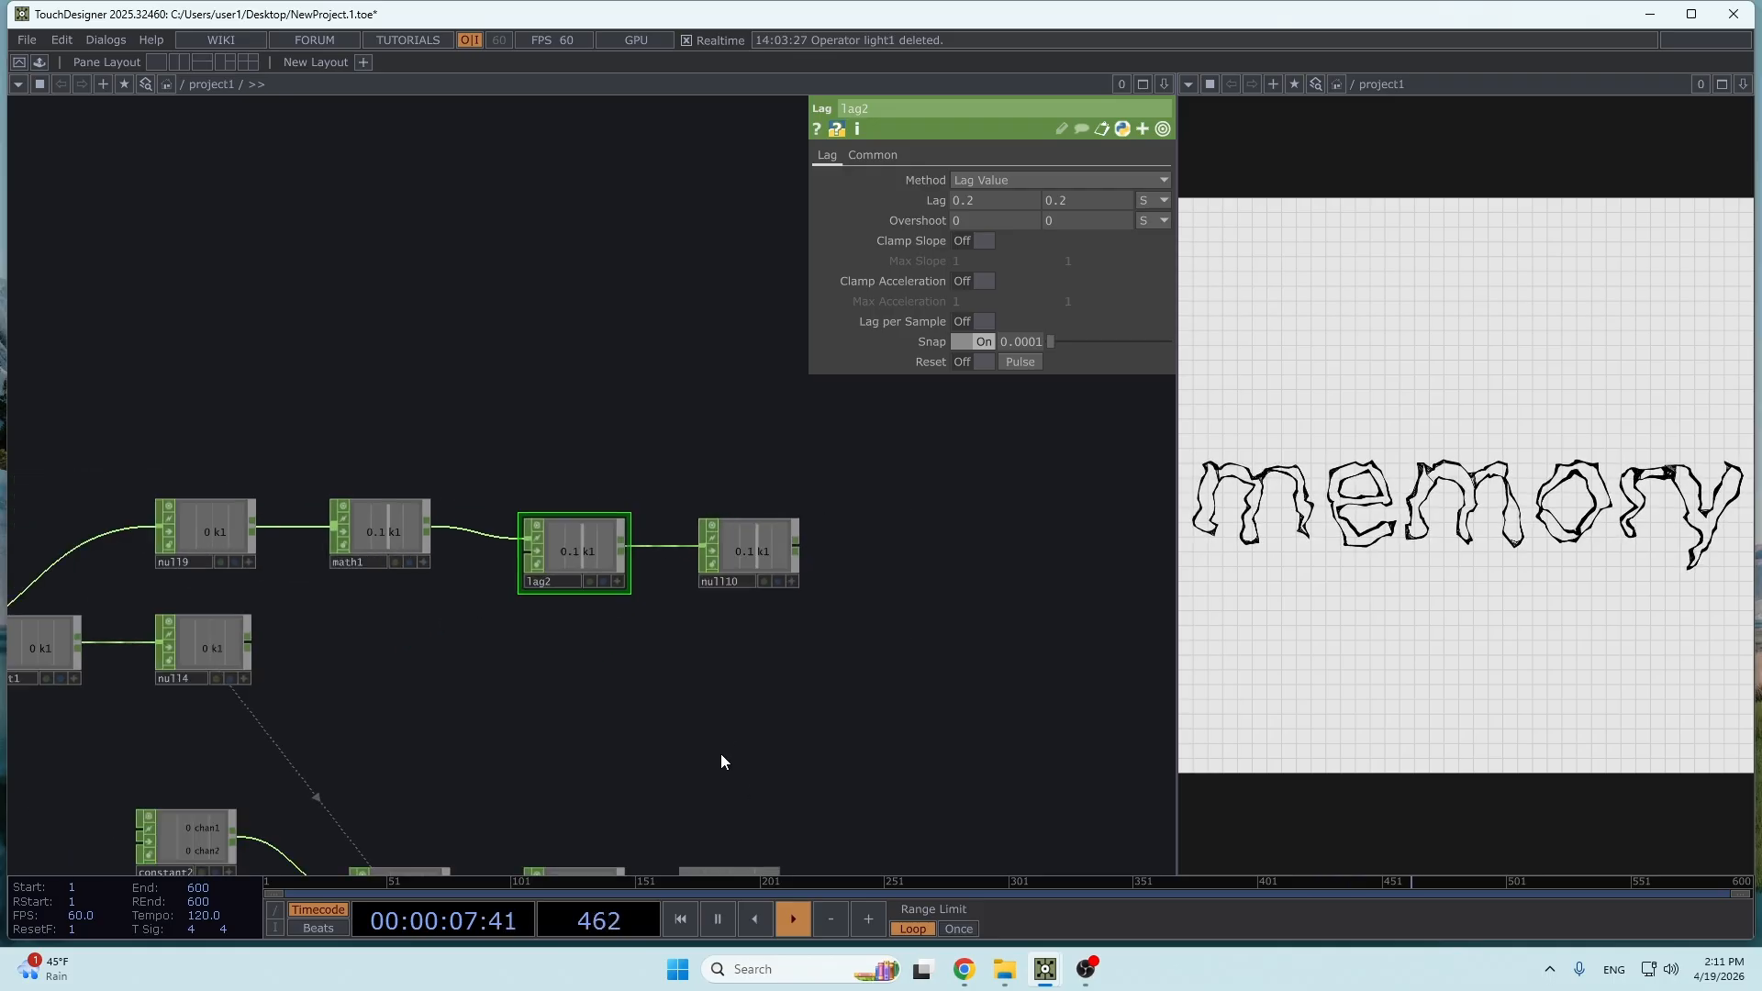
{"action": "left_click_drag", "start_coordinate": [720, 753], "coordinate": [611, 527]}
{"action": "scroll", "coordinate": [675, 346], "scroll_direction": "down", "scroll_amount": 2}
{"action": "scroll", "coordinate": [667, 345], "scroll_direction": "down", "scroll_amount": 2}
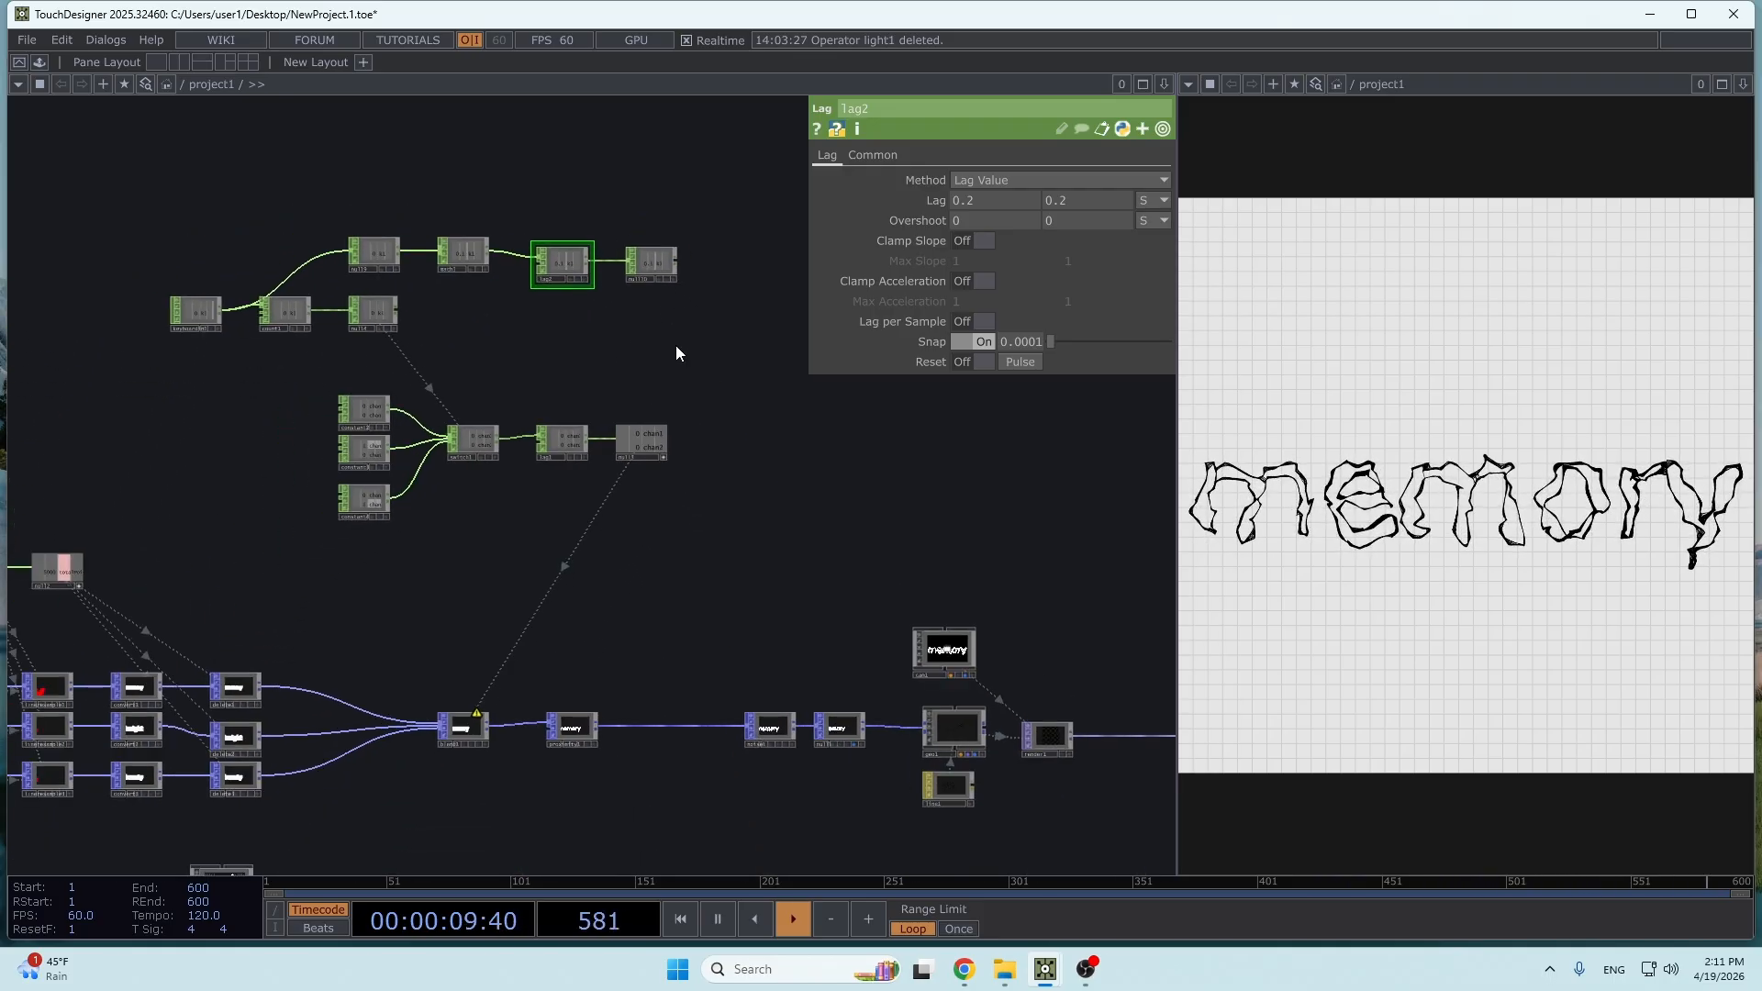
{"action": "scroll", "coordinate": [778, 742], "scroll_direction": "up", "scroll_amount": 5}
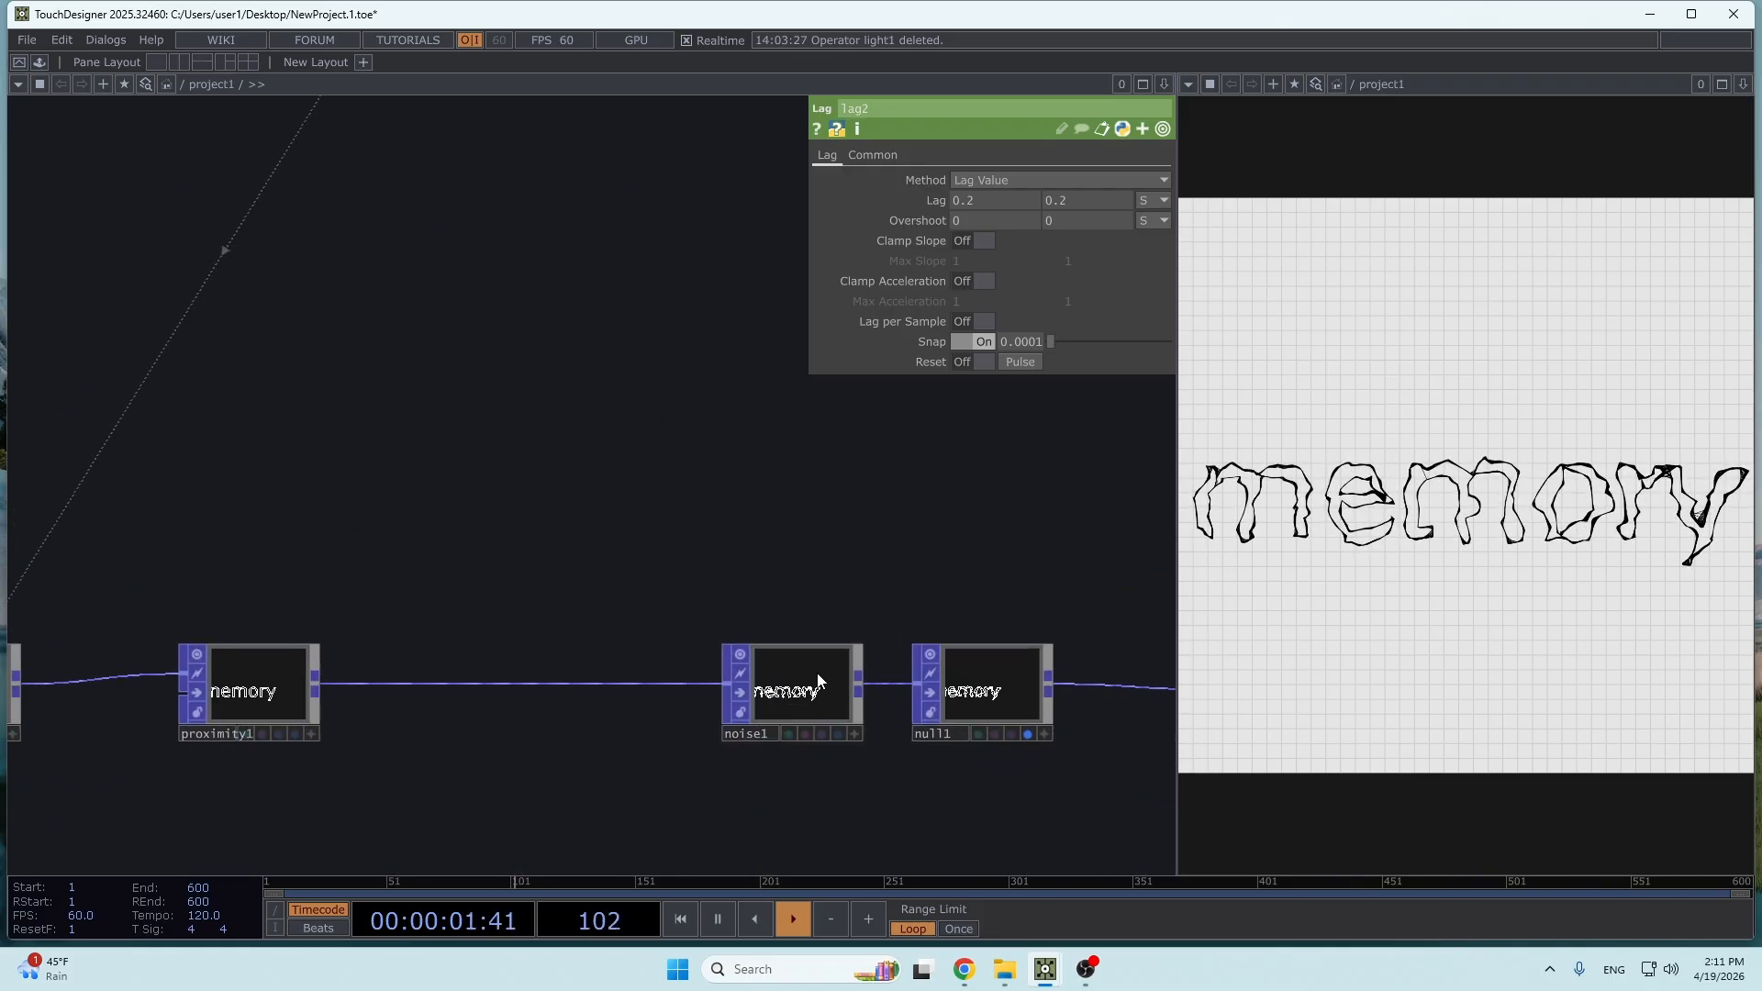
{"action": "left_click", "coordinate": [819, 681]}
{"action": "left_click_drag", "start_coordinate": [624, 241], "coordinate": [660, 584]}
{"action": "scroll", "coordinate": [726, 371], "scroll_direction": "down", "scroll_amount": 2}
{"action": "left_click_drag", "start_coordinate": [663, 412], "coordinate": [664, 647]}
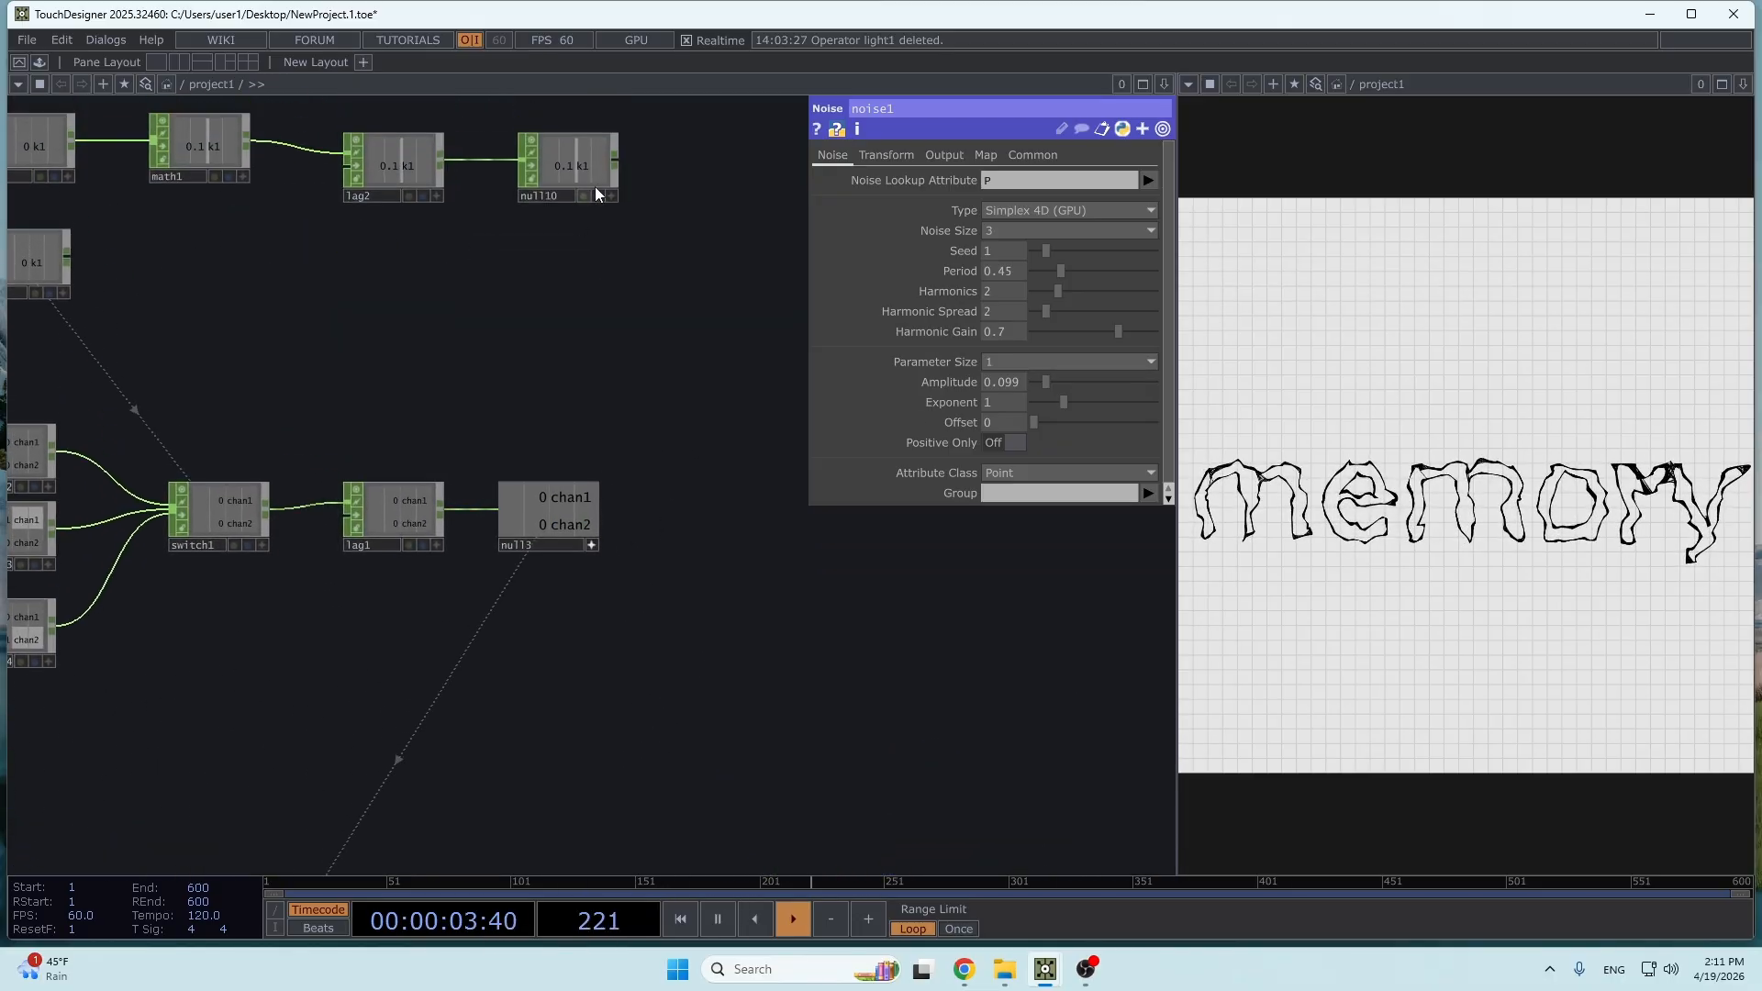
{"action": "left_click", "coordinate": [611, 196]}
{"action": "left_click_drag", "start_coordinate": [578, 167], "coordinate": [1039, 376]}
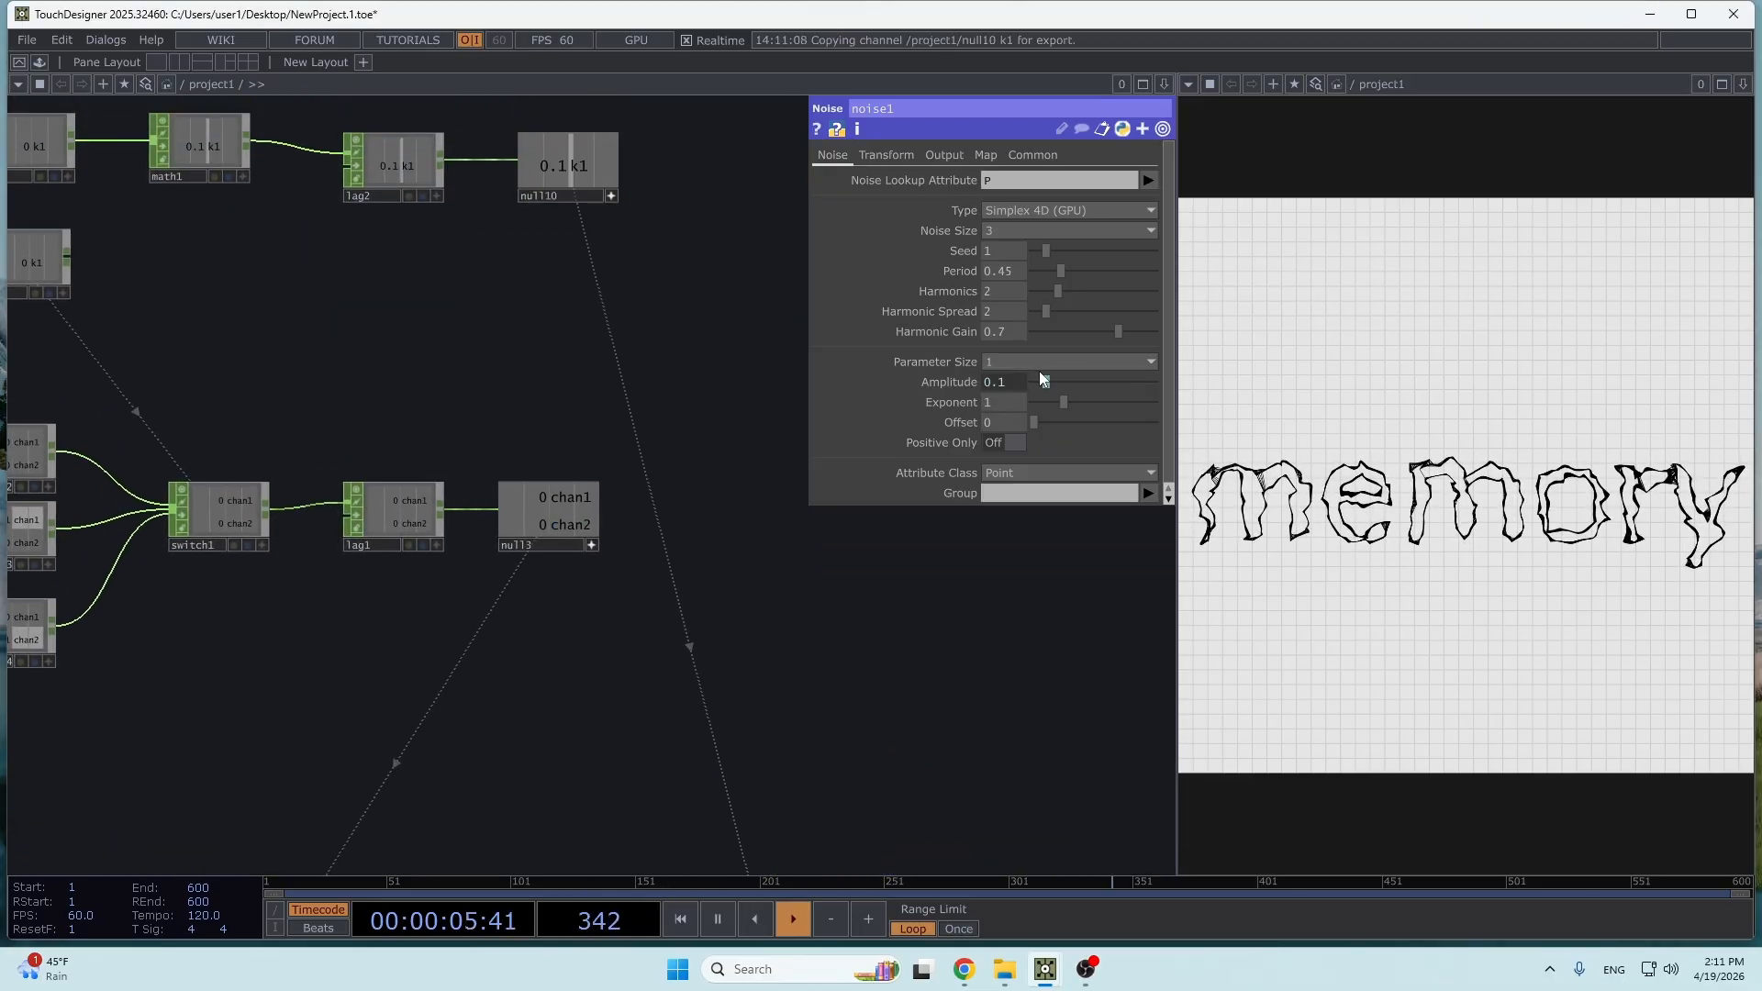
{"action": "key", "text": "1"}
{"action": "key", "text": "1"}
{"action": "key", "text": "1"}
{"action": "key", "text": "1"}
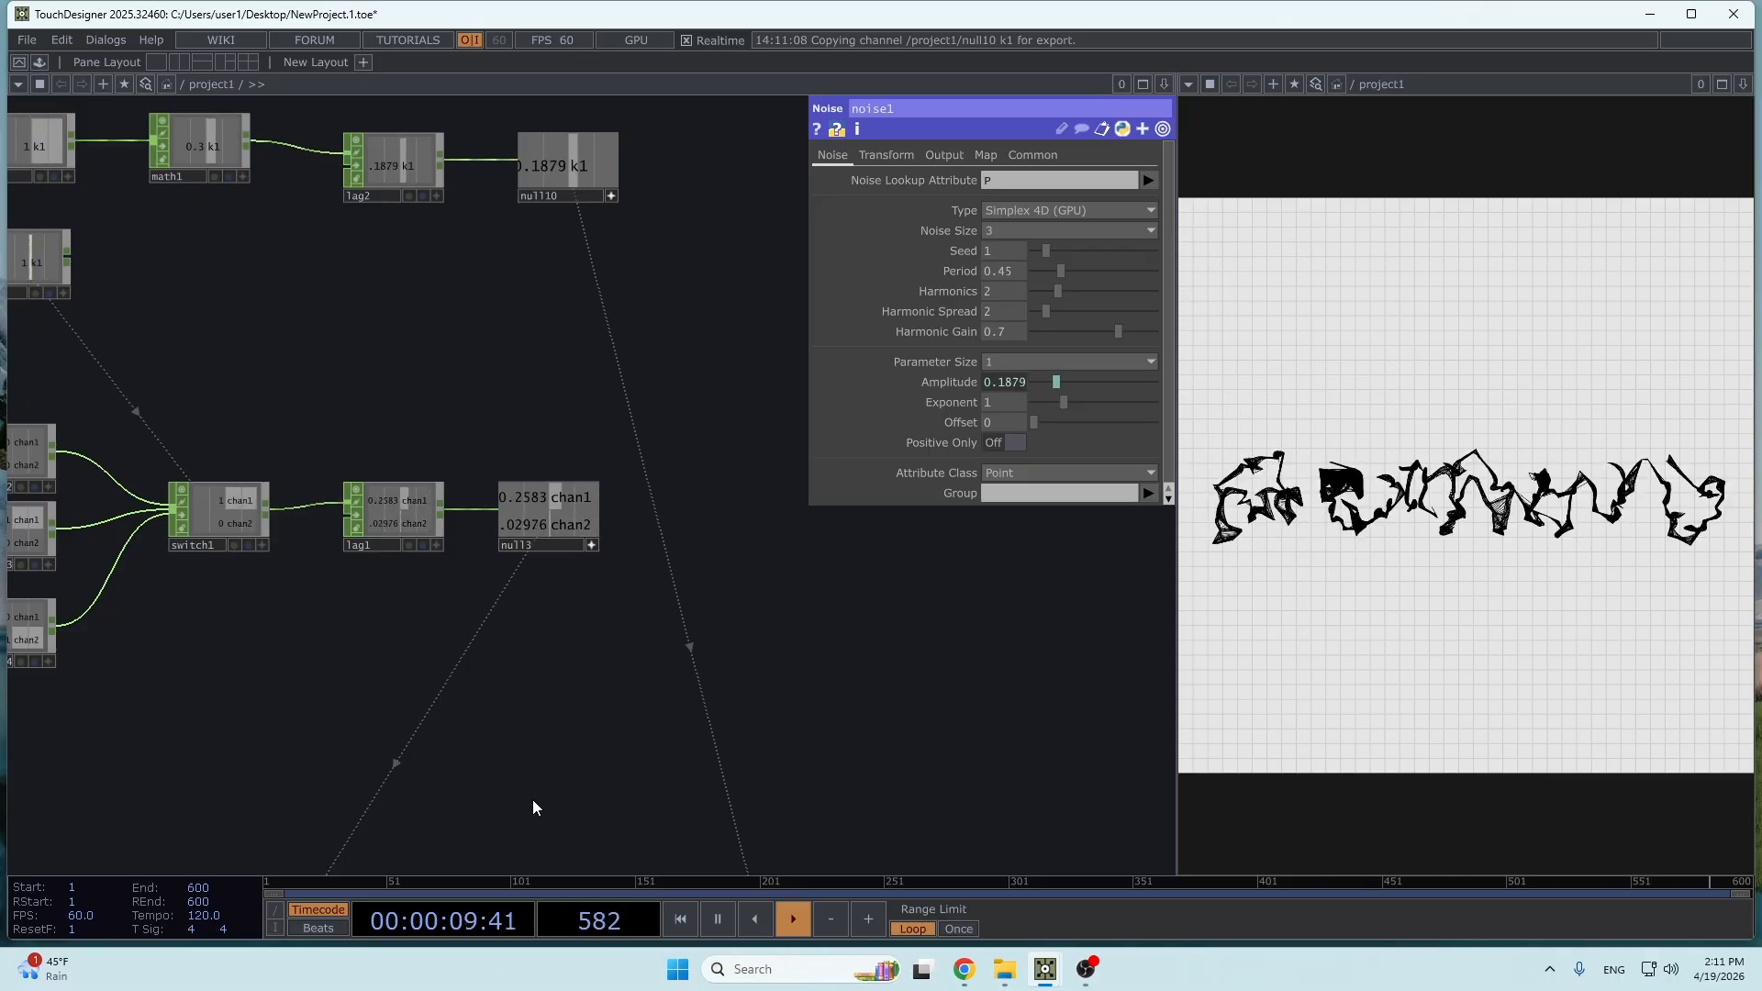
- Set noise1's Period to 1 and cycle through the words to check the result
{"action": "left_click_drag", "start_coordinate": [484, 635], "coordinate": [491, 503]}
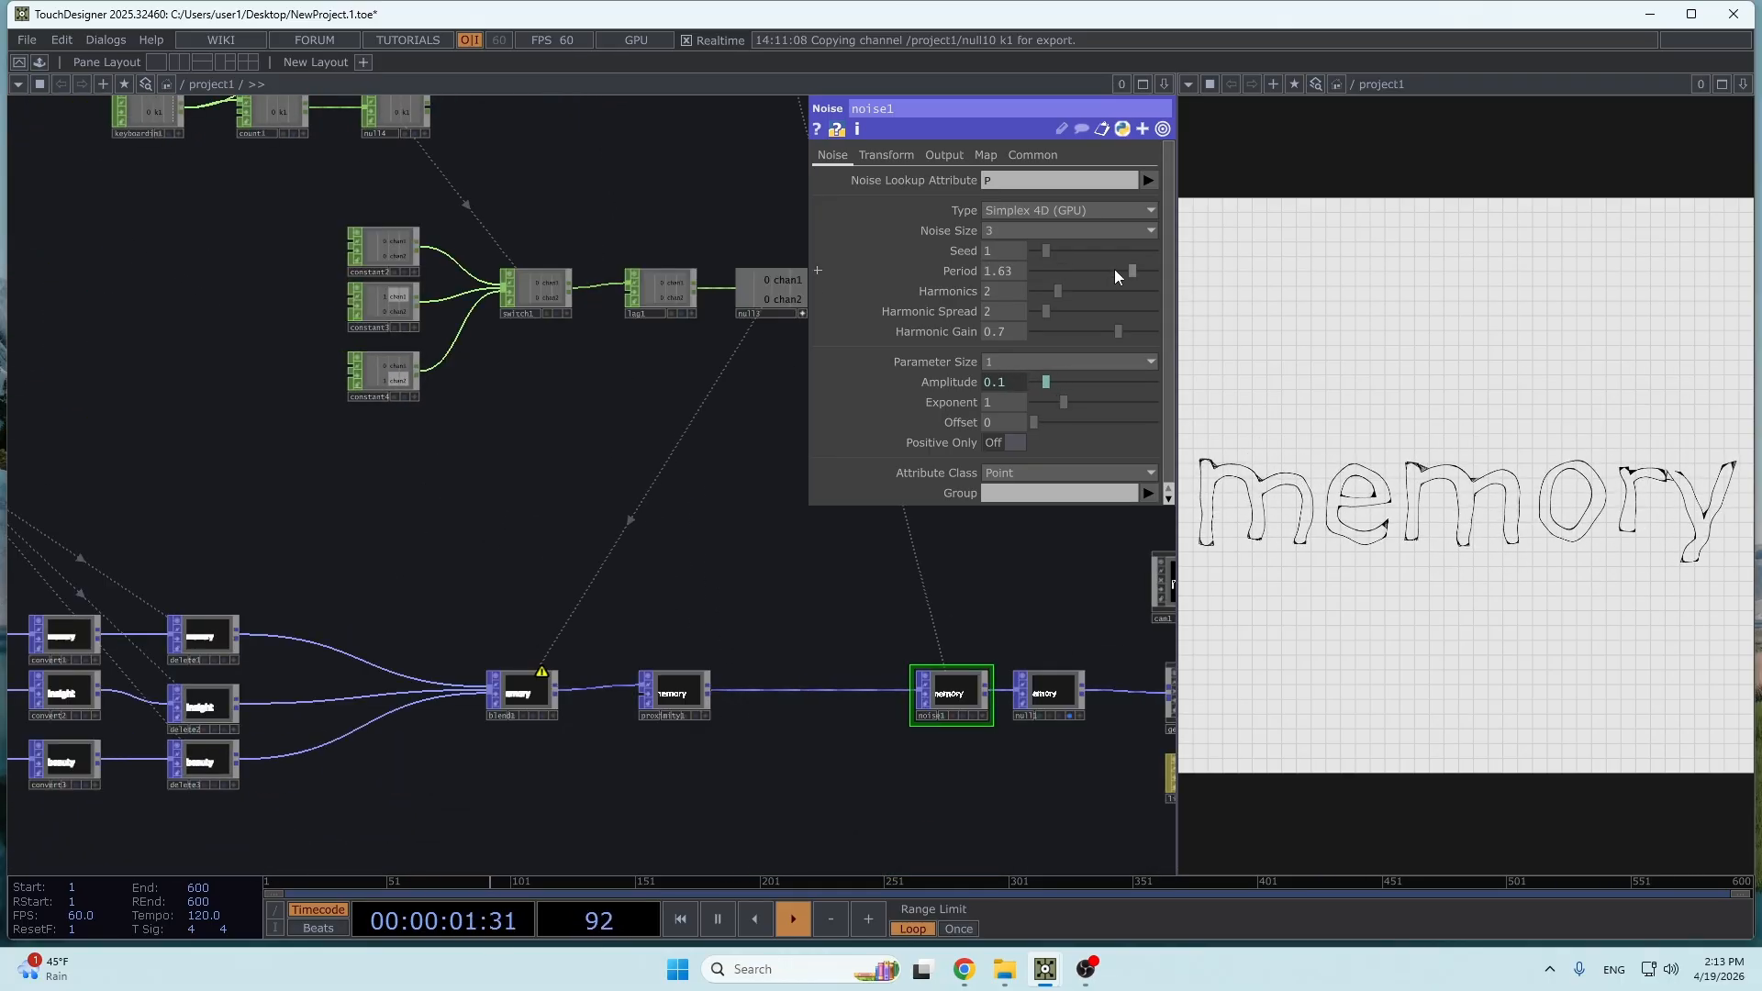
{"action": "mouse_move", "coordinate": [1066, 270]}
{"action": "left_mouse_down"}
{"action": "mouse_move", "coordinate": [1035, 271]}
{"action": "mouse_move", "coordinate": [1116, 277]}
{"action": "mouse_move", "coordinate": [1096, 274]}
{"action": "left_mouse_up"}
{"action": "key", "text": "1"}
{"action": "key", "text": "1"}
{"action": "key", "text": "1"}
{"action": "key", "text": "1"}
{"action": "key", "text": "1"}
- Set the lower To Range value of math1 to 0.05
{"action": "left_click_drag", "start_coordinate": [683, 636], "coordinate": [683, 897]}
{"action": "left_click_drag", "start_coordinate": [722, 346], "coordinate": [674, 438]}
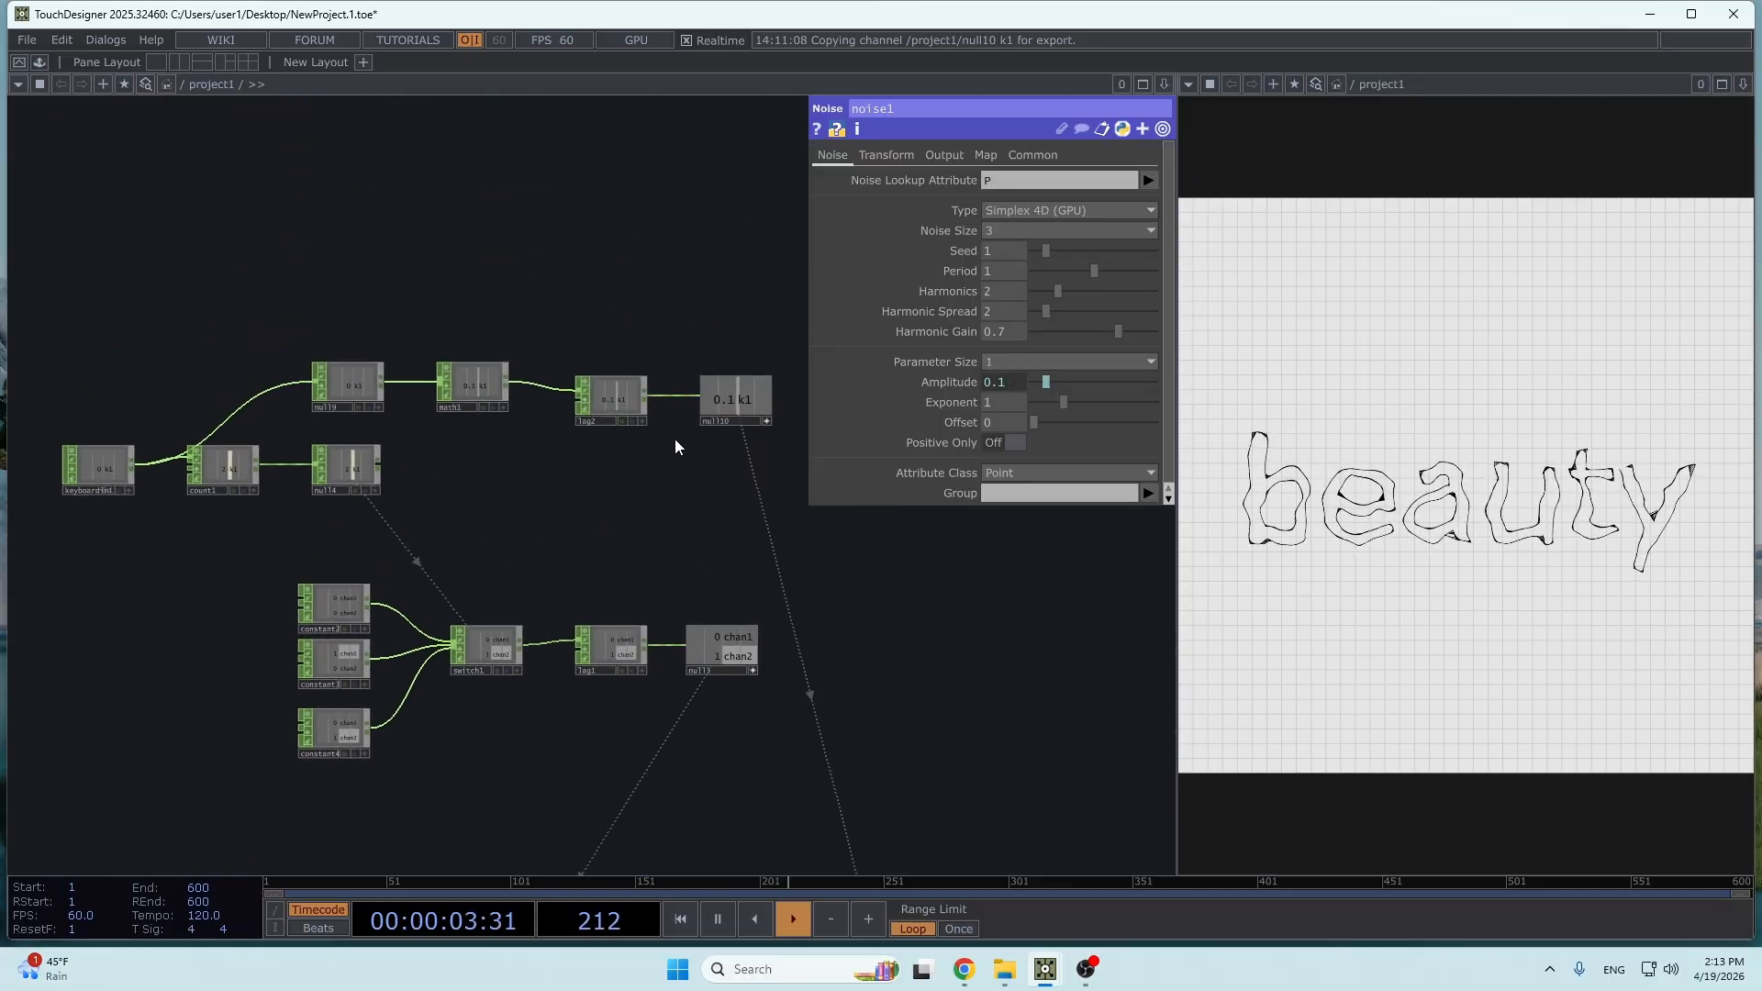
{"action": "left_click", "coordinate": [489, 398]}
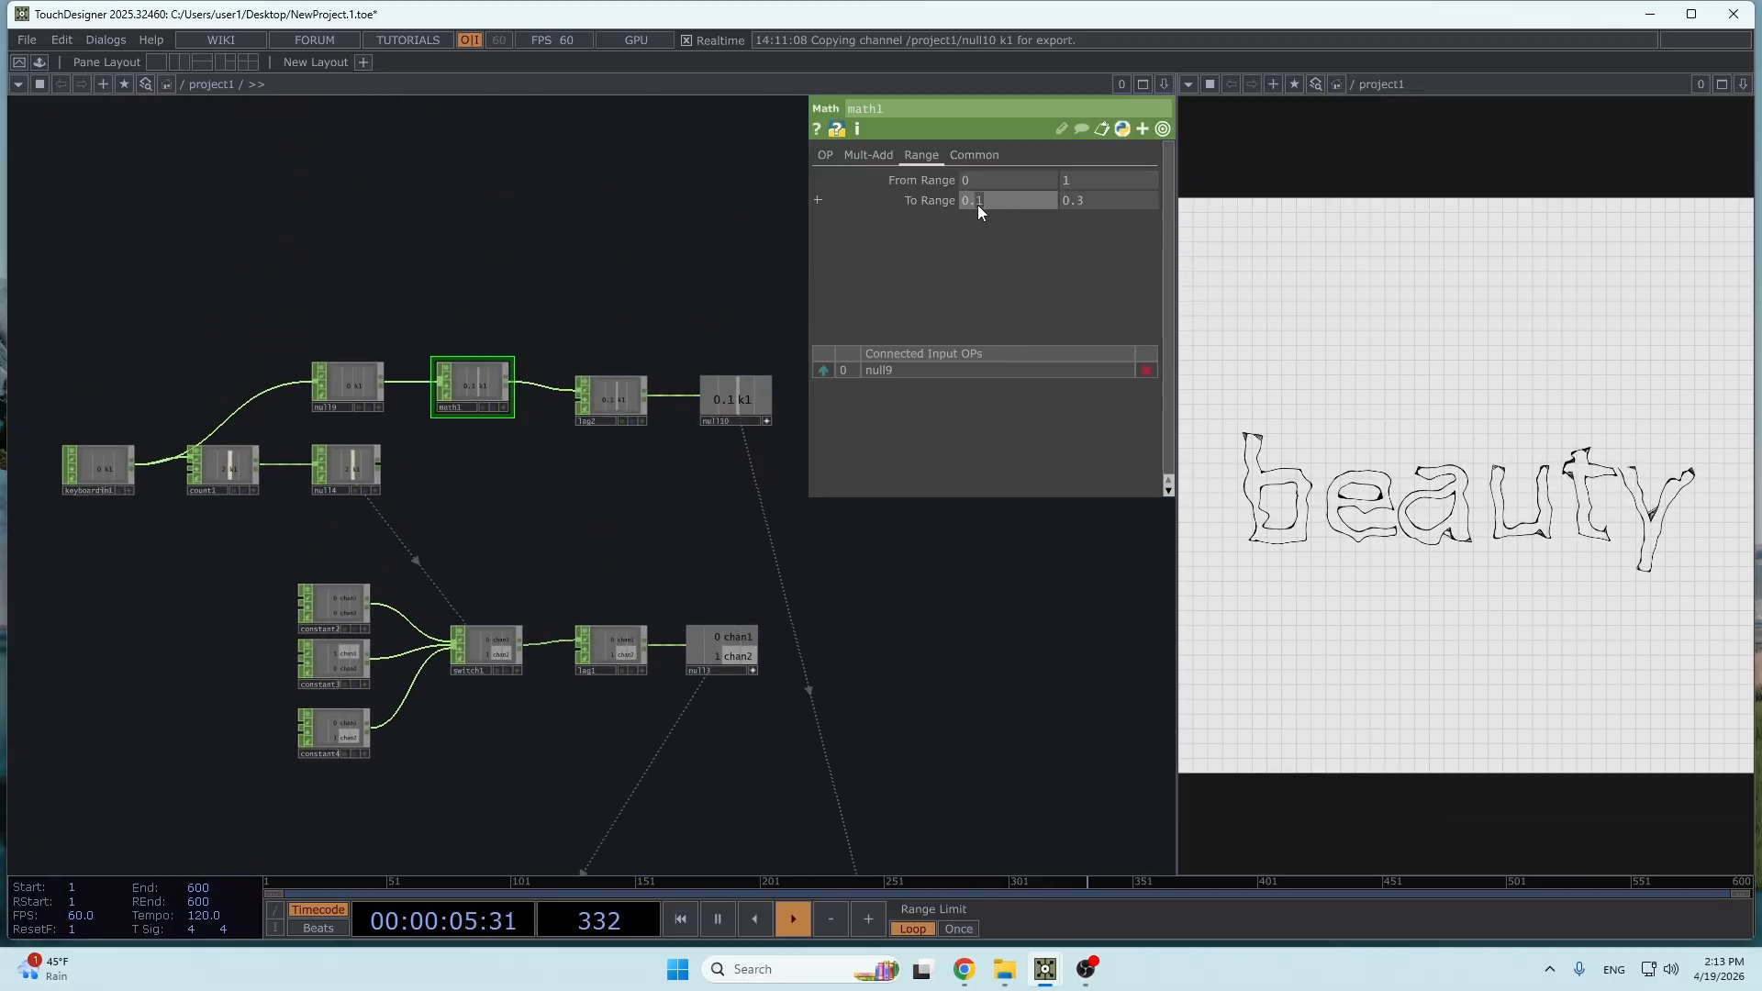
{"action": "type", "text": "05"}
{"action": "key", "text": "Return"}
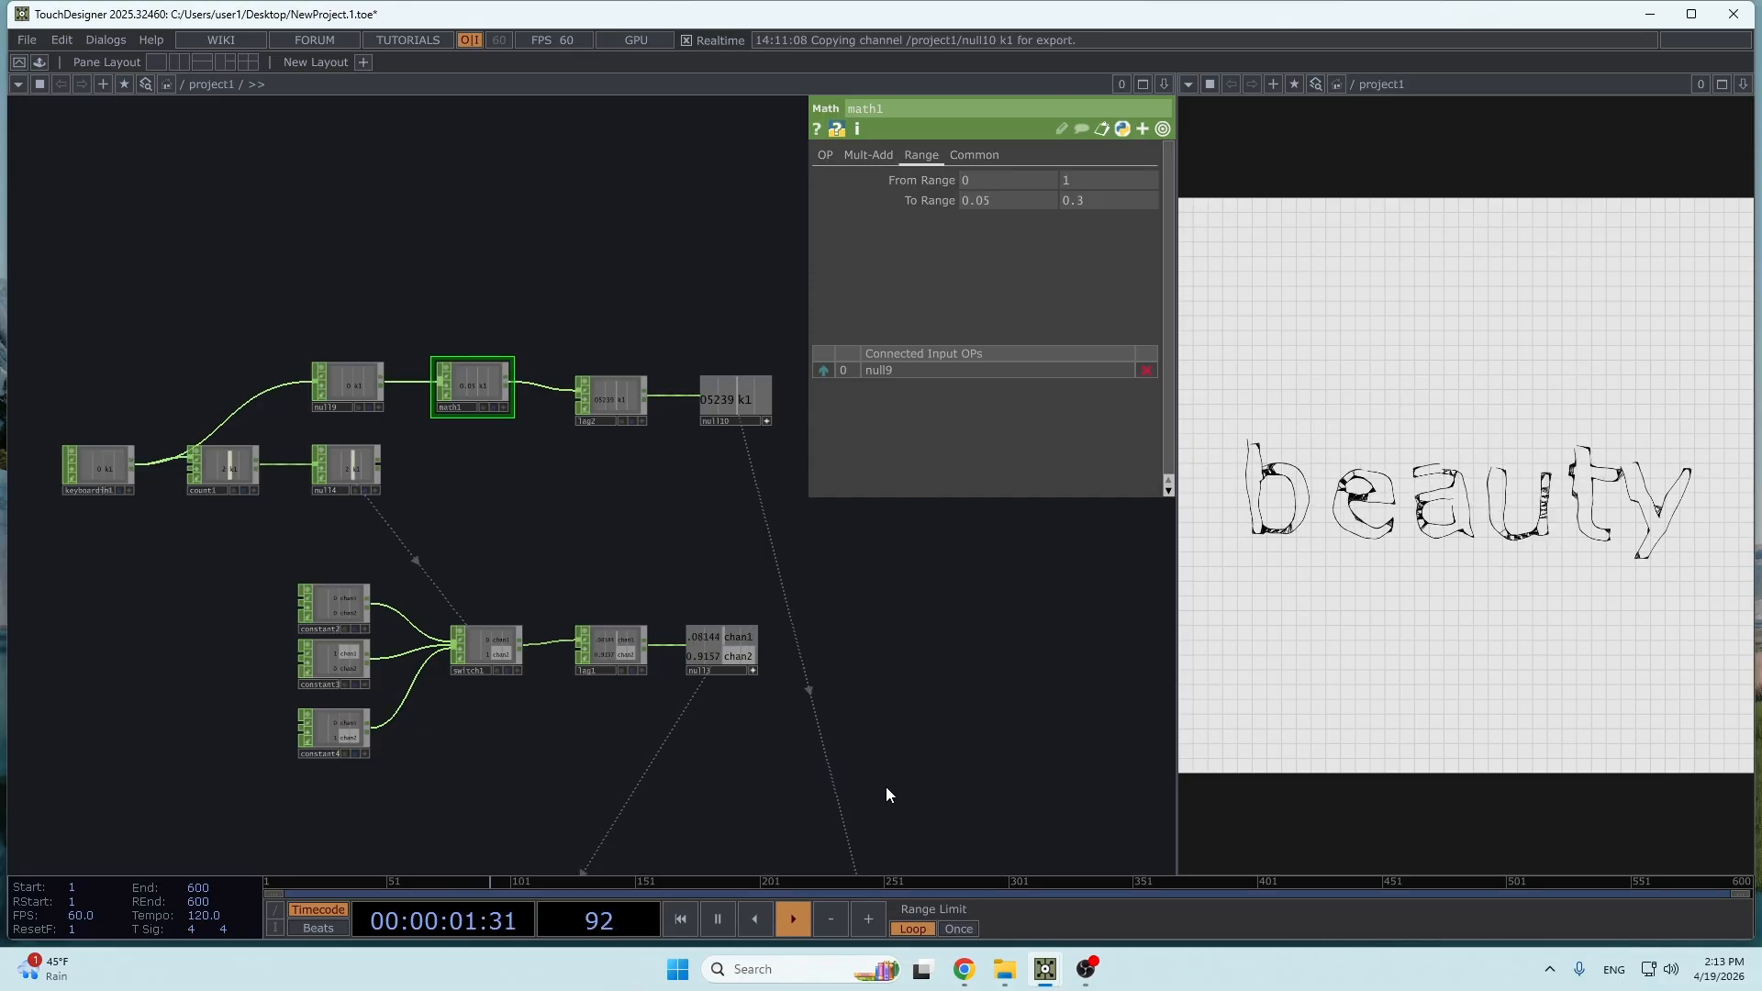
- Duplicate the background Grid POP and place the copy in empty space below the network
{"action": "left_click_drag", "start_coordinate": [841, 718], "coordinate": [641, 368]}
{"action": "scroll", "coordinate": [633, 440], "scroll_direction": "down", "scroll_amount": 10}
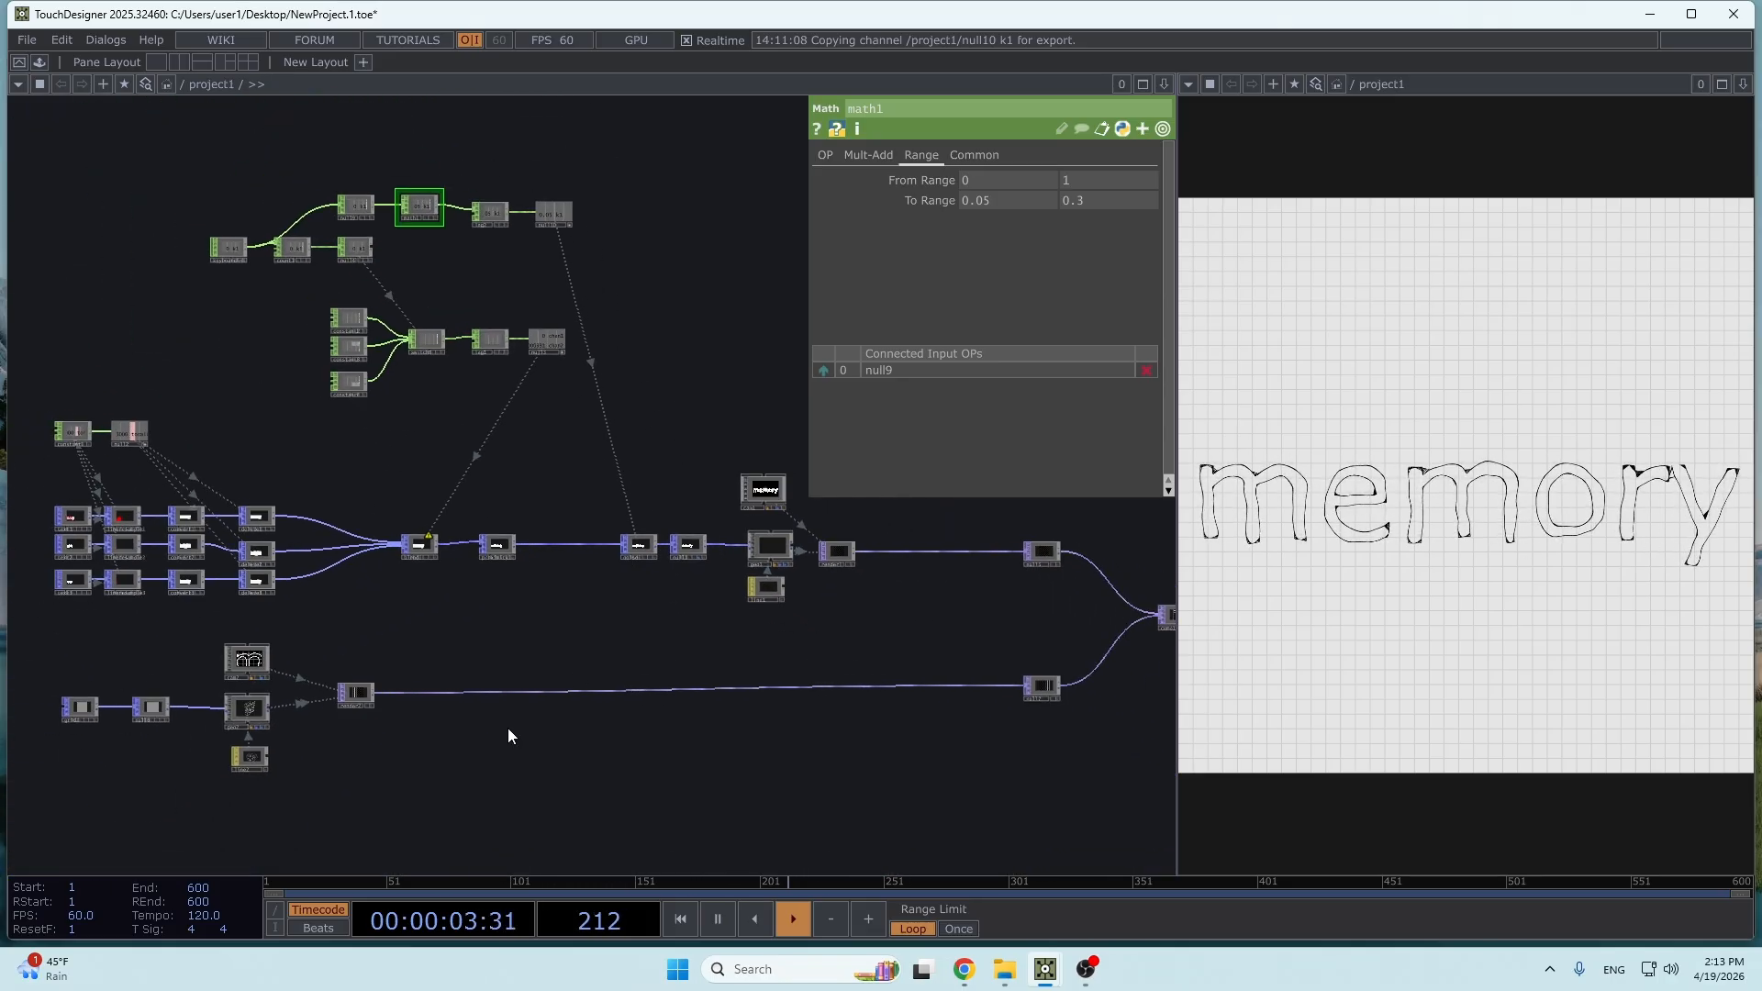
{"action": "scroll", "coordinate": [431, 780], "scroll_direction": "up", "scroll_amount": 8}
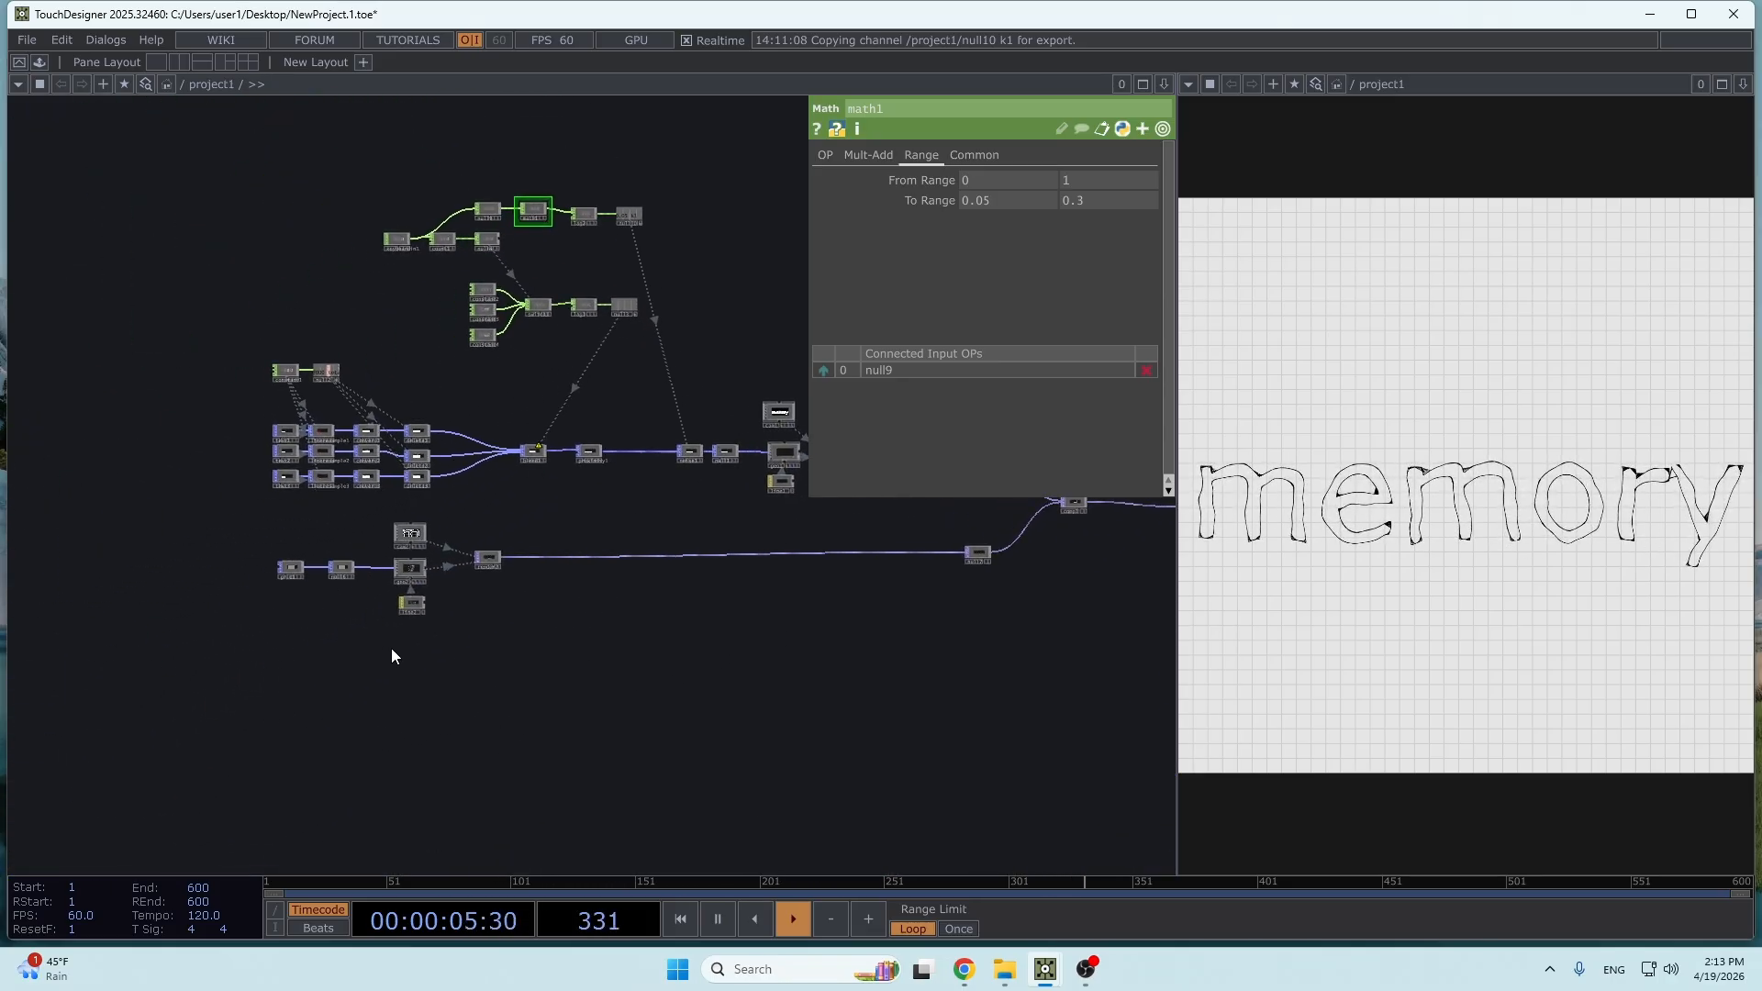
{"action": "scroll", "coordinate": [466, 628], "scroll_direction": "up", "scroll_amount": 2}
{"action": "left_click_drag", "start_coordinate": [234, 800], "coordinate": [635, 611]}
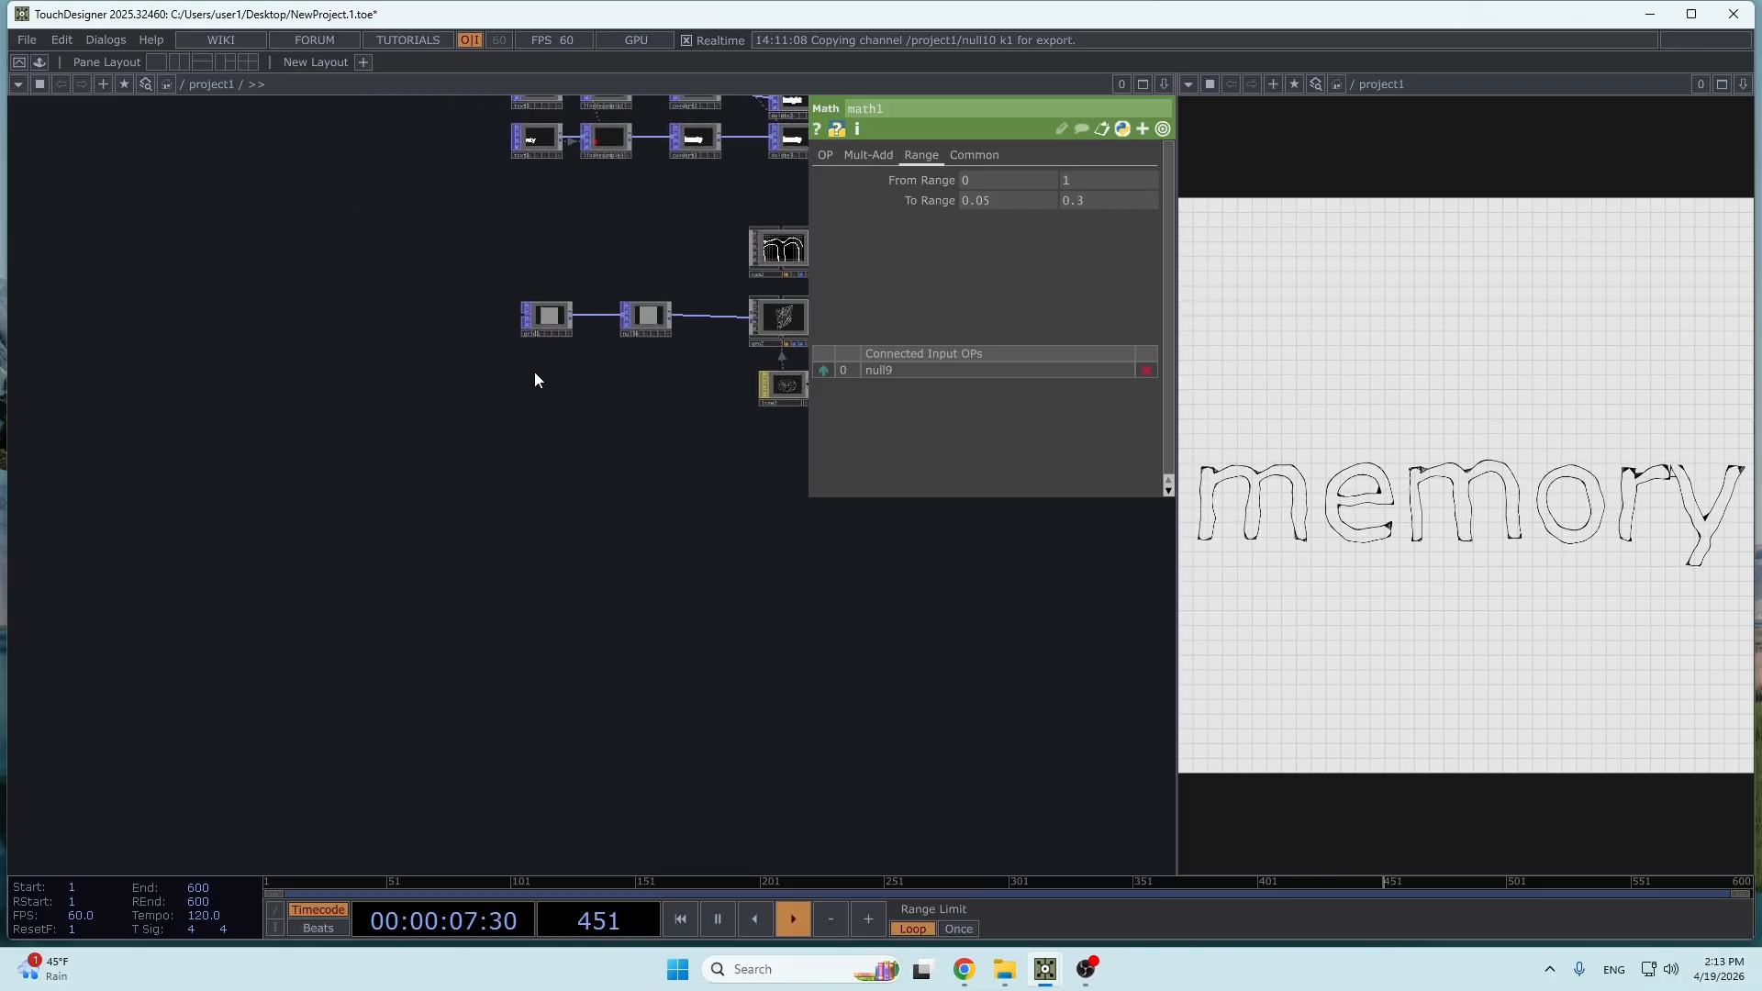
{"action": "left_click_drag", "start_coordinate": [565, 353], "coordinate": [533, 450]}
{"action": "scroll", "coordinate": [532, 449], "scroll_direction": "up", "scroll_amount": 8}
{"action": "left_click", "coordinate": [501, 357]}
{"action": "key", "text": "ctrl+c"}
{"action": "key", "text": "ctrl+v"}
{"action": "left_click_drag", "start_coordinate": [663, 535], "coordinate": [654, 219]}
{"action": "left_click_drag", "start_coordinate": [479, 179], "coordinate": [531, 748]}
{"action": "left_click_drag", "start_coordinate": [750, 746], "coordinate": [634, 547]}
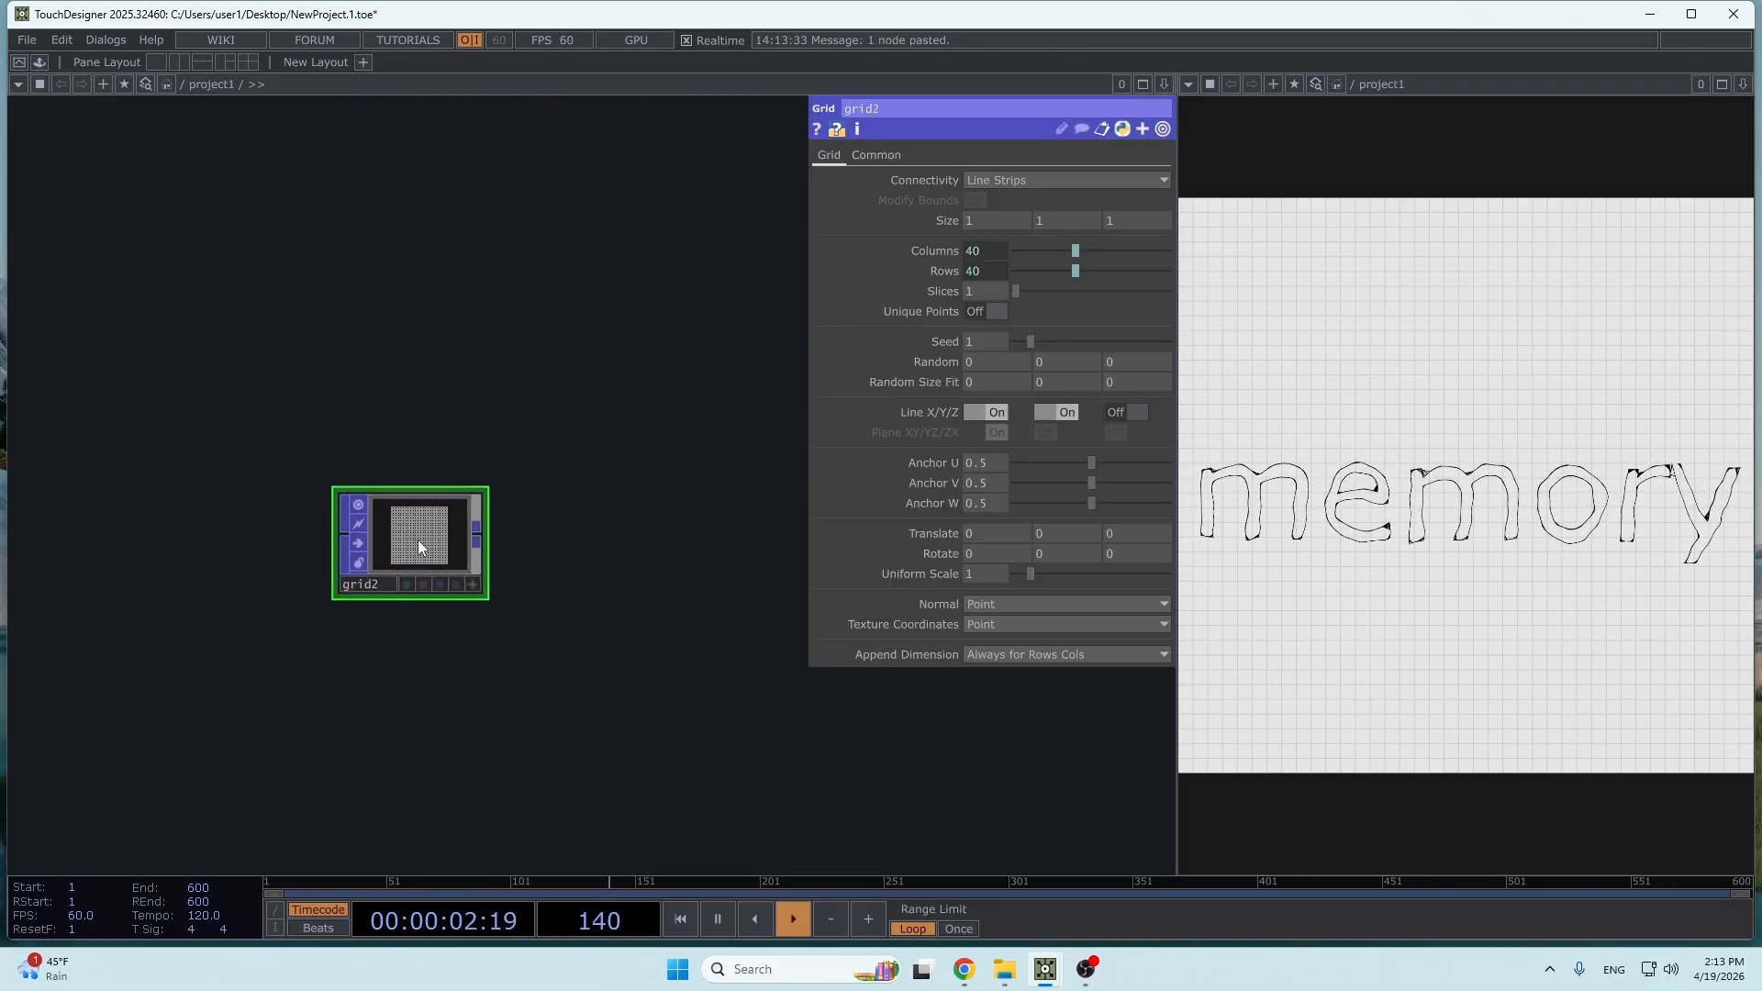
- Set grid2's Connectivity to Point Primitives
{"action": "left_click_drag", "start_coordinate": [417, 540], "coordinate": [389, 592]}
{"action": "scroll", "coordinate": [441, 608], "scroll_direction": "up", "scroll_amount": 8}
{"action": "left_click", "coordinate": [973, 182]}
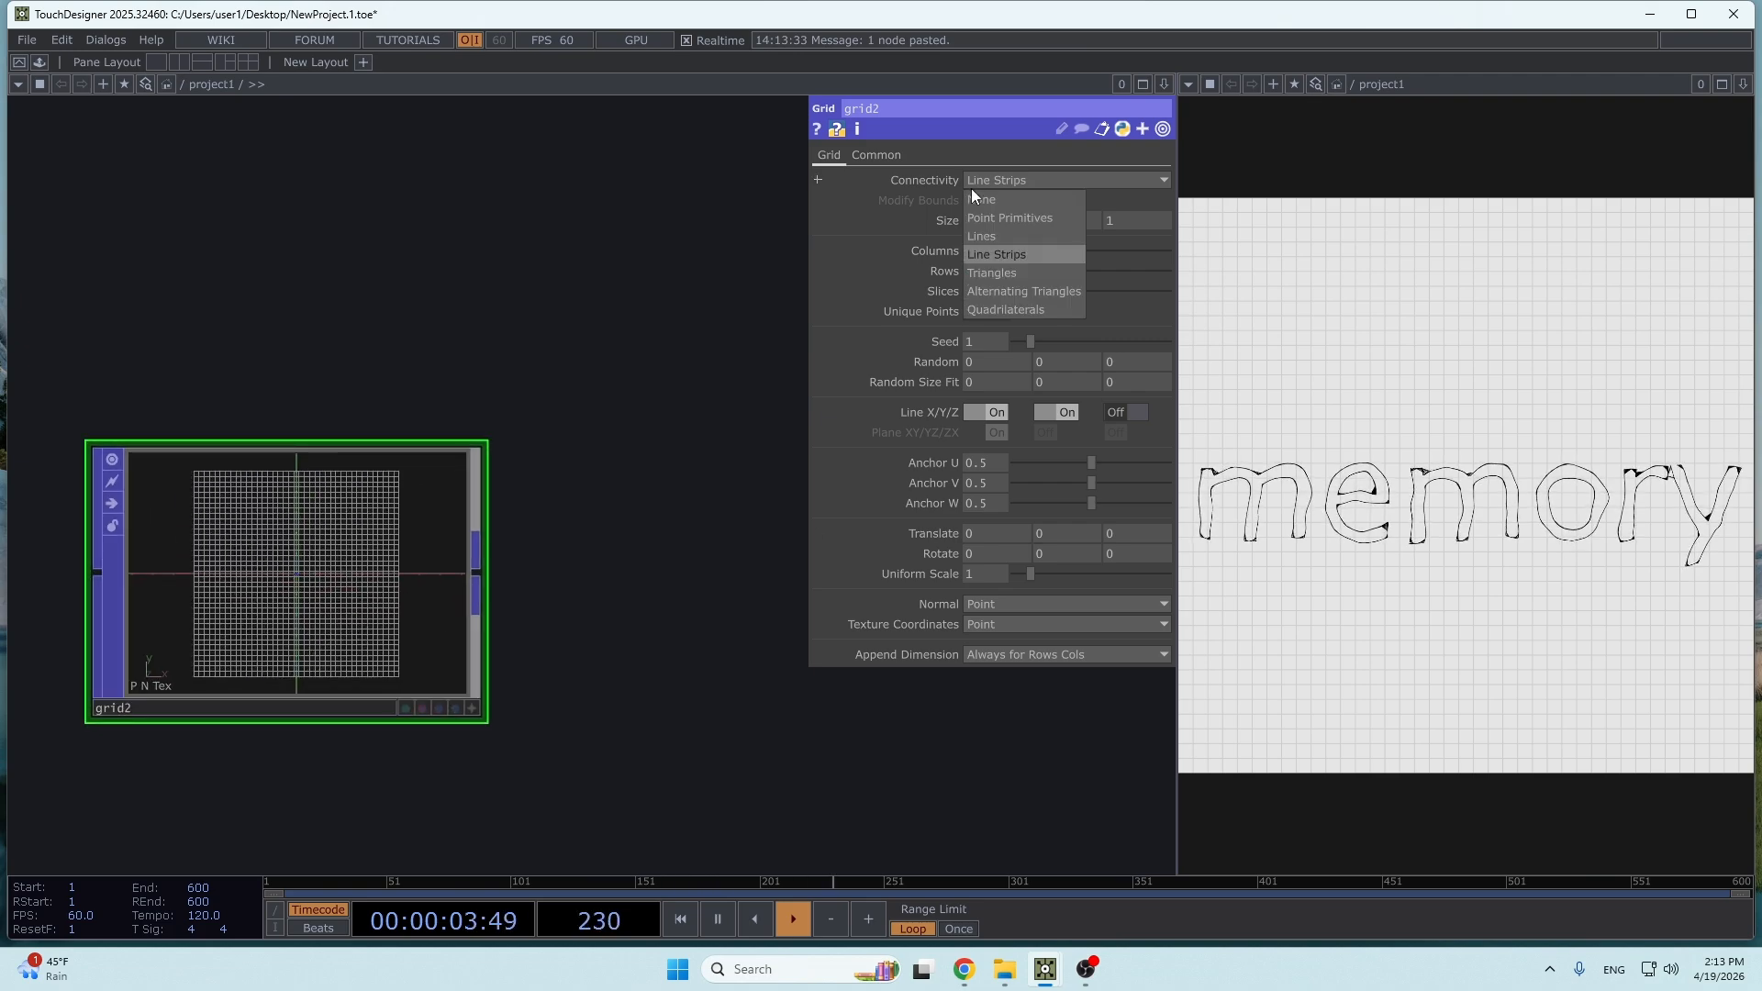
{"action": "left_click", "coordinate": [1013, 212]}
{"action": "scroll", "coordinate": [636, 537], "scroll_direction": "down", "scroll_amount": 3}
{"action": "left_click_drag", "start_coordinate": [636, 536], "coordinate": [645, 605]}
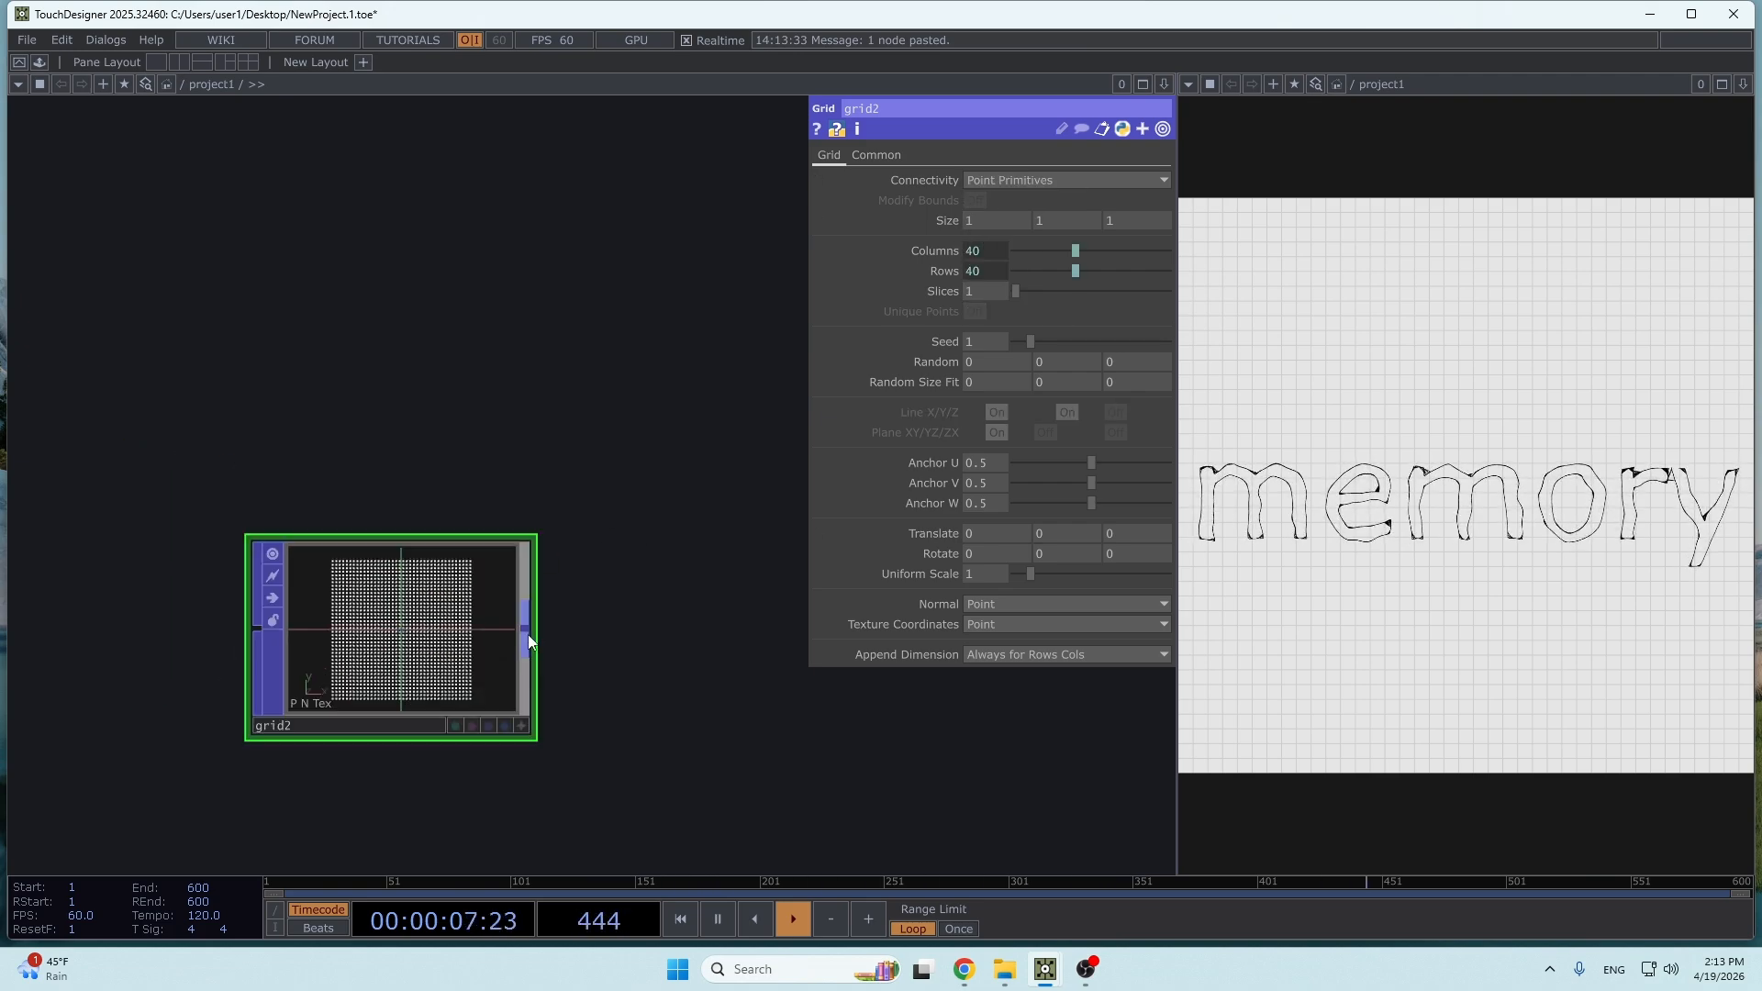
{"action": "left_click", "coordinate": [527, 634]}
{"action": "left_click", "coordinate": [542, 608]}
{"action": "left_click", "coordinate": [374, 238]}
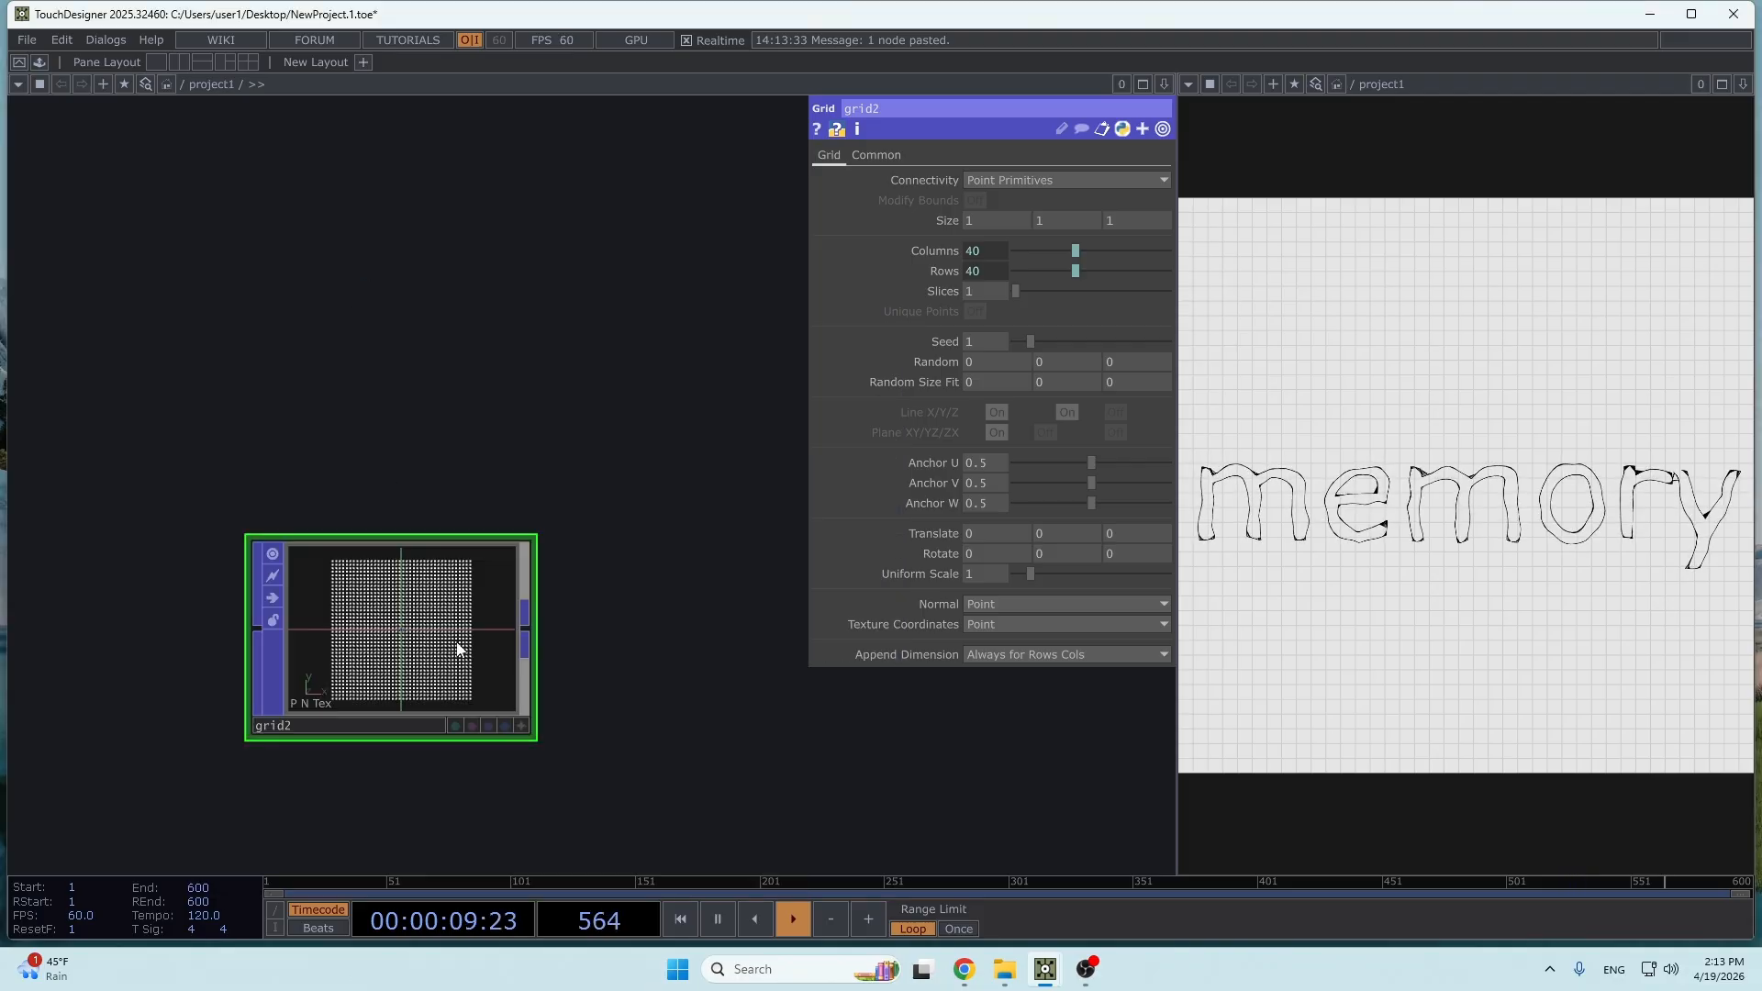
- Set grid2's Columns and Rows to 7, replacing the existing expressions
{"action": "left_click", "coordinate": [995, 253]}
{"action": "left_click", "coordinate": [1002, 272]}
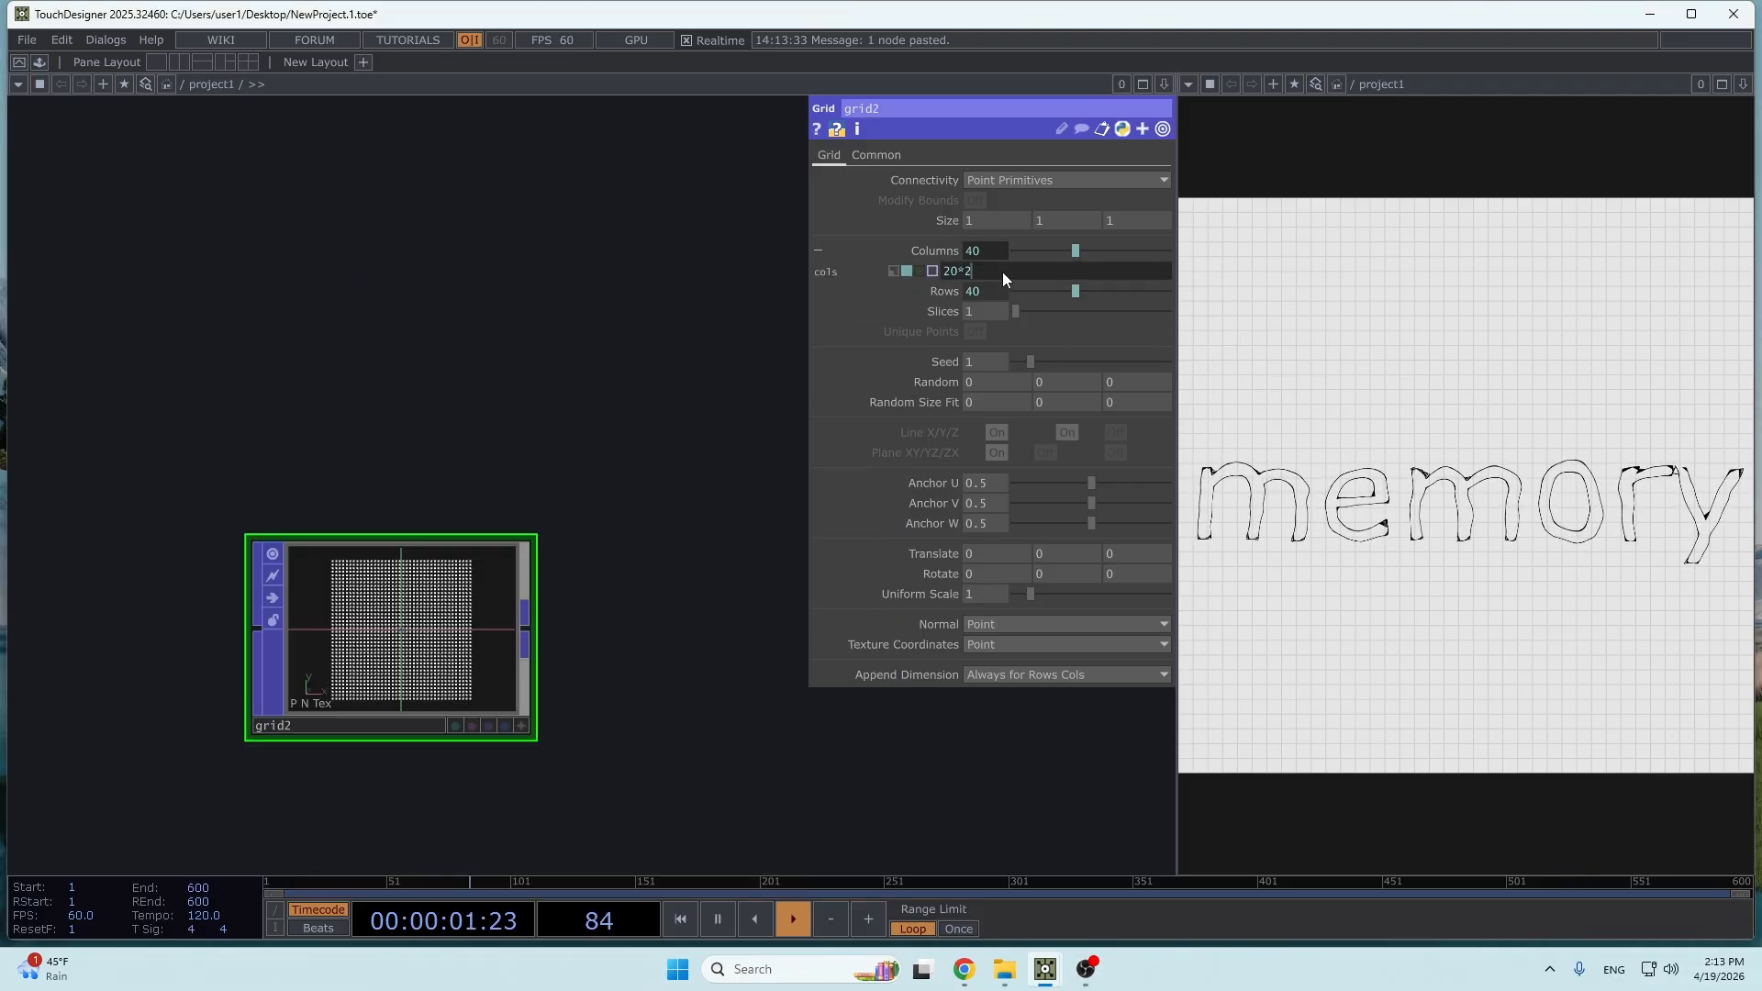
{"action": "type", "text": "7"}
{"action": "key", "text": "Return"}
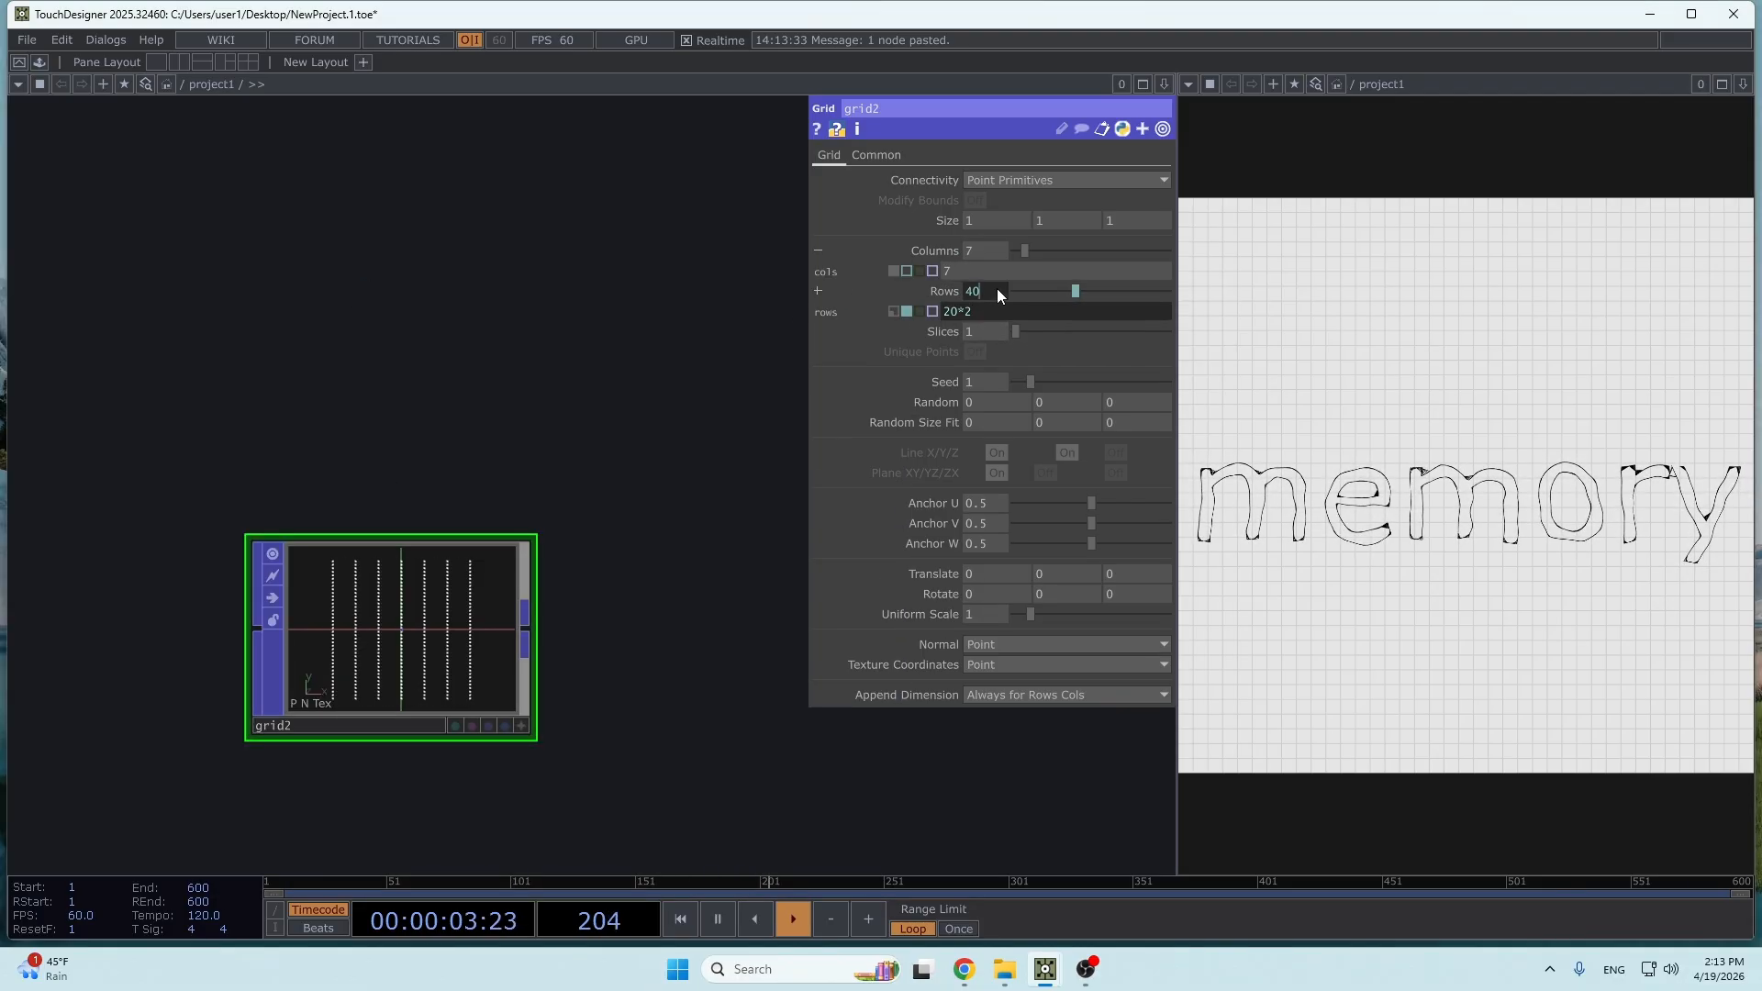
- Add a Noise POP connected to the output of grid2
{"action": "left_click_drag", "start_coordinate": [548, 655], "coordinate": [340, 698]}
{"action": "scroll", "coordinate": [389, 683], "scroll_direction": "down", "scroll_amount": 3}
{"action": "key", "text": "Tab"}
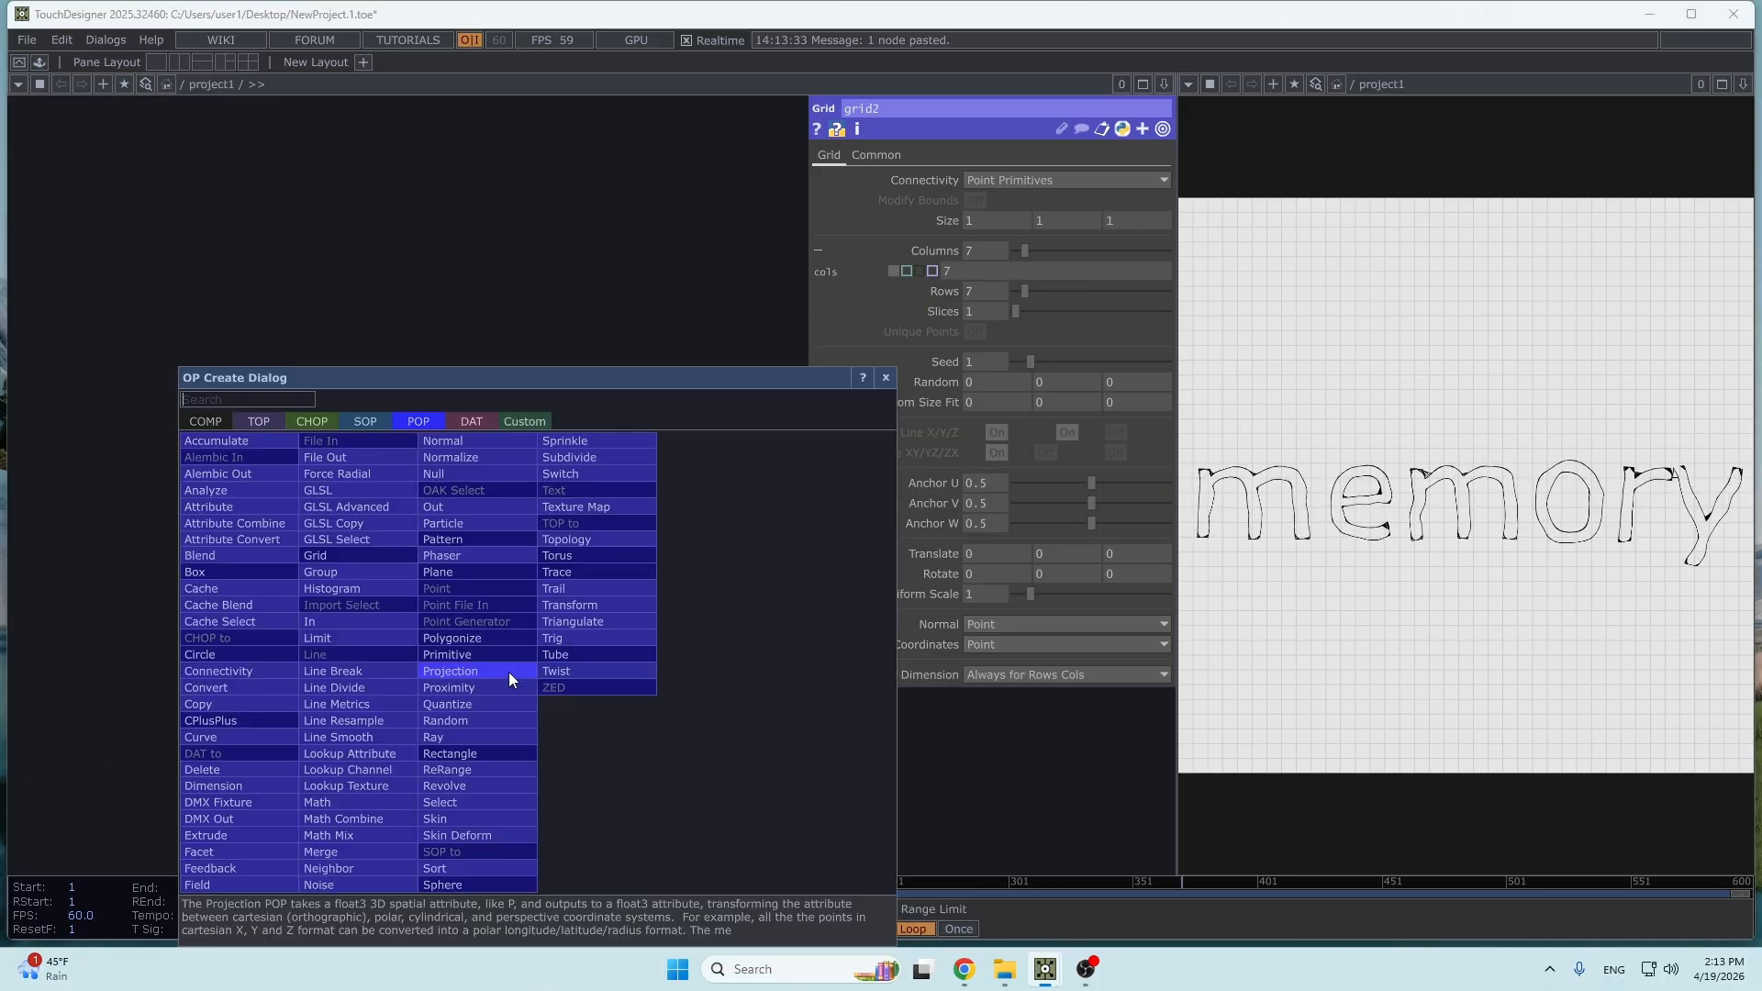
{"action": "type", "text": "noise"}
{"action": "key", "text": "Return"}
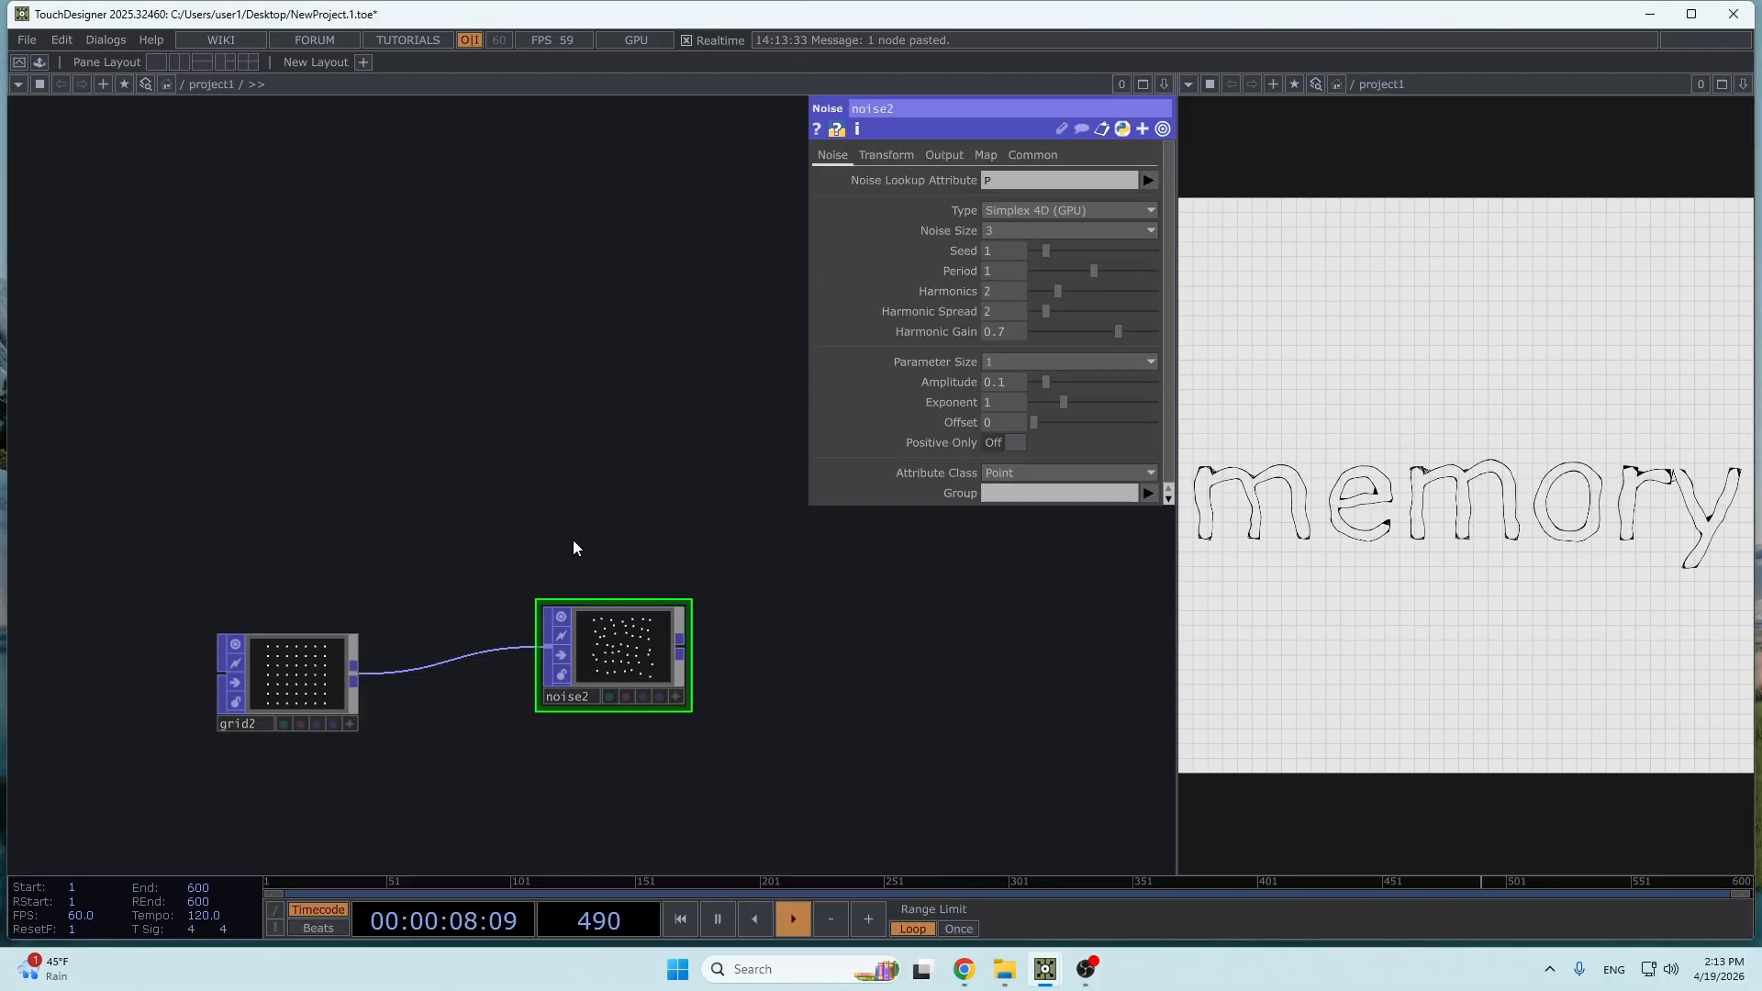
- Animate noise2 by entering the expression absTime.seconds*.1 for its Translate 4D parameter
{"action": "left_click", "coordinate": [883, 155]}
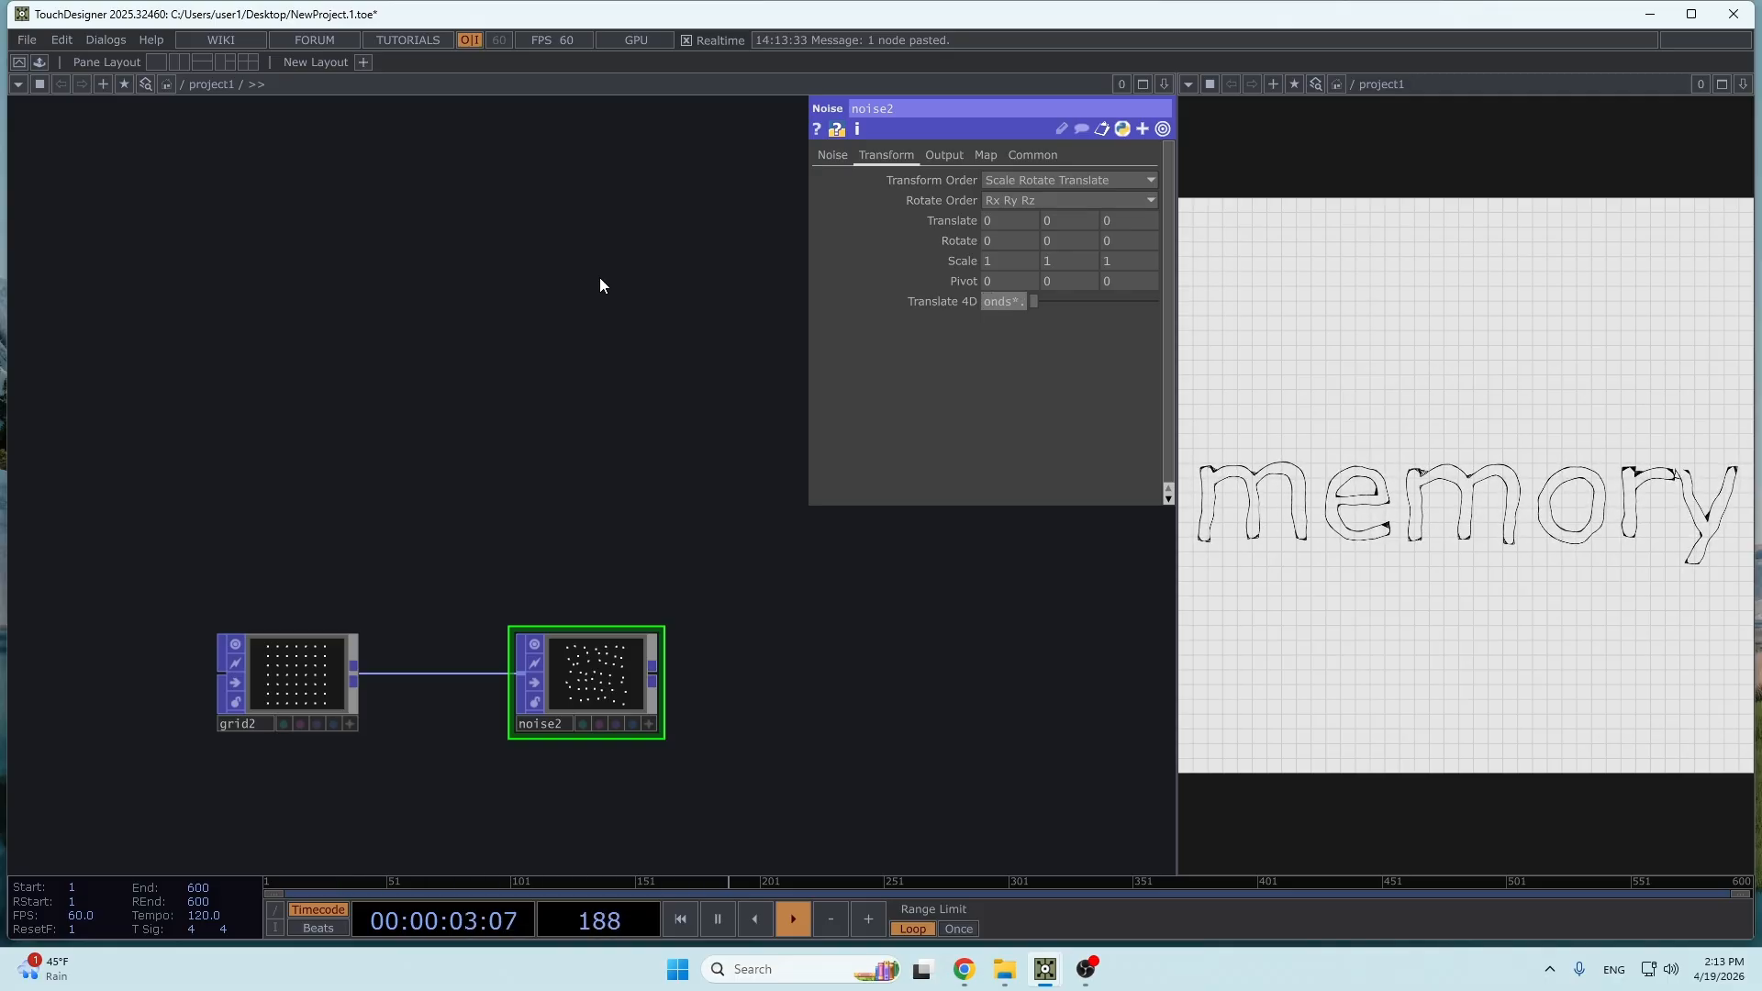
{"action": "key", "text": "Return"}
{"action": "left_click_drag", "start_coordinate": [809, 332], "coordinate": [592, 333]}
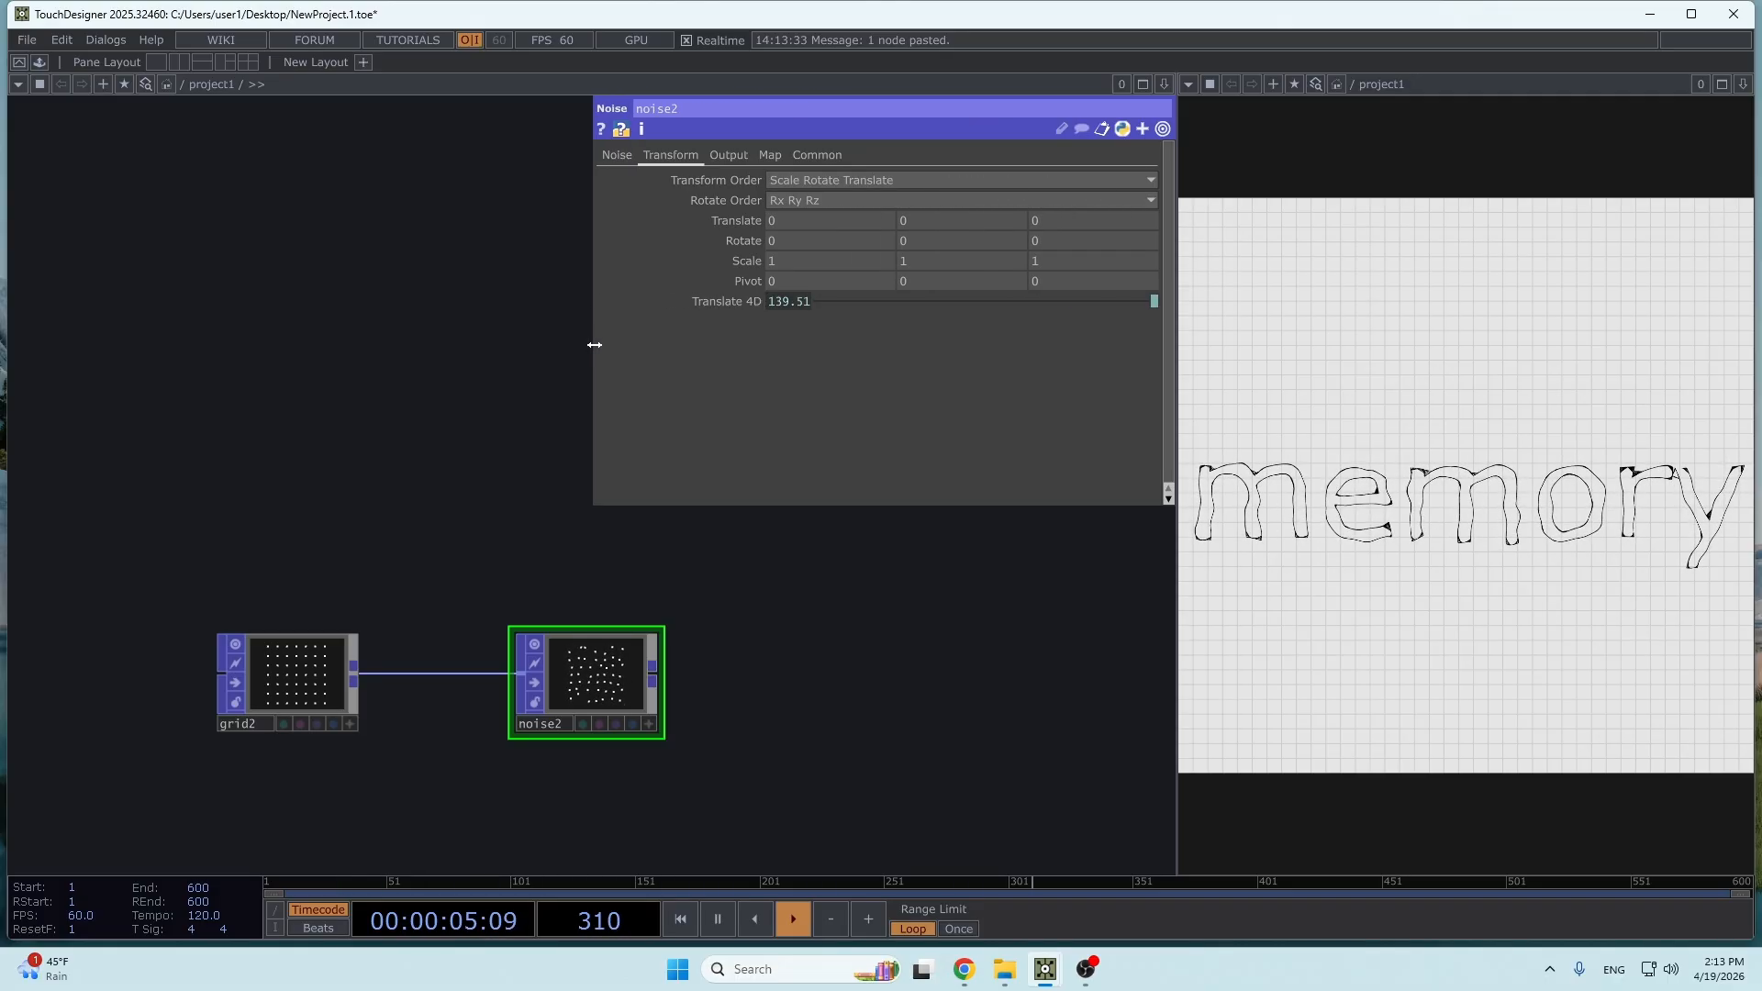
{"action": "left_click", "coordinate": [717, 301]}
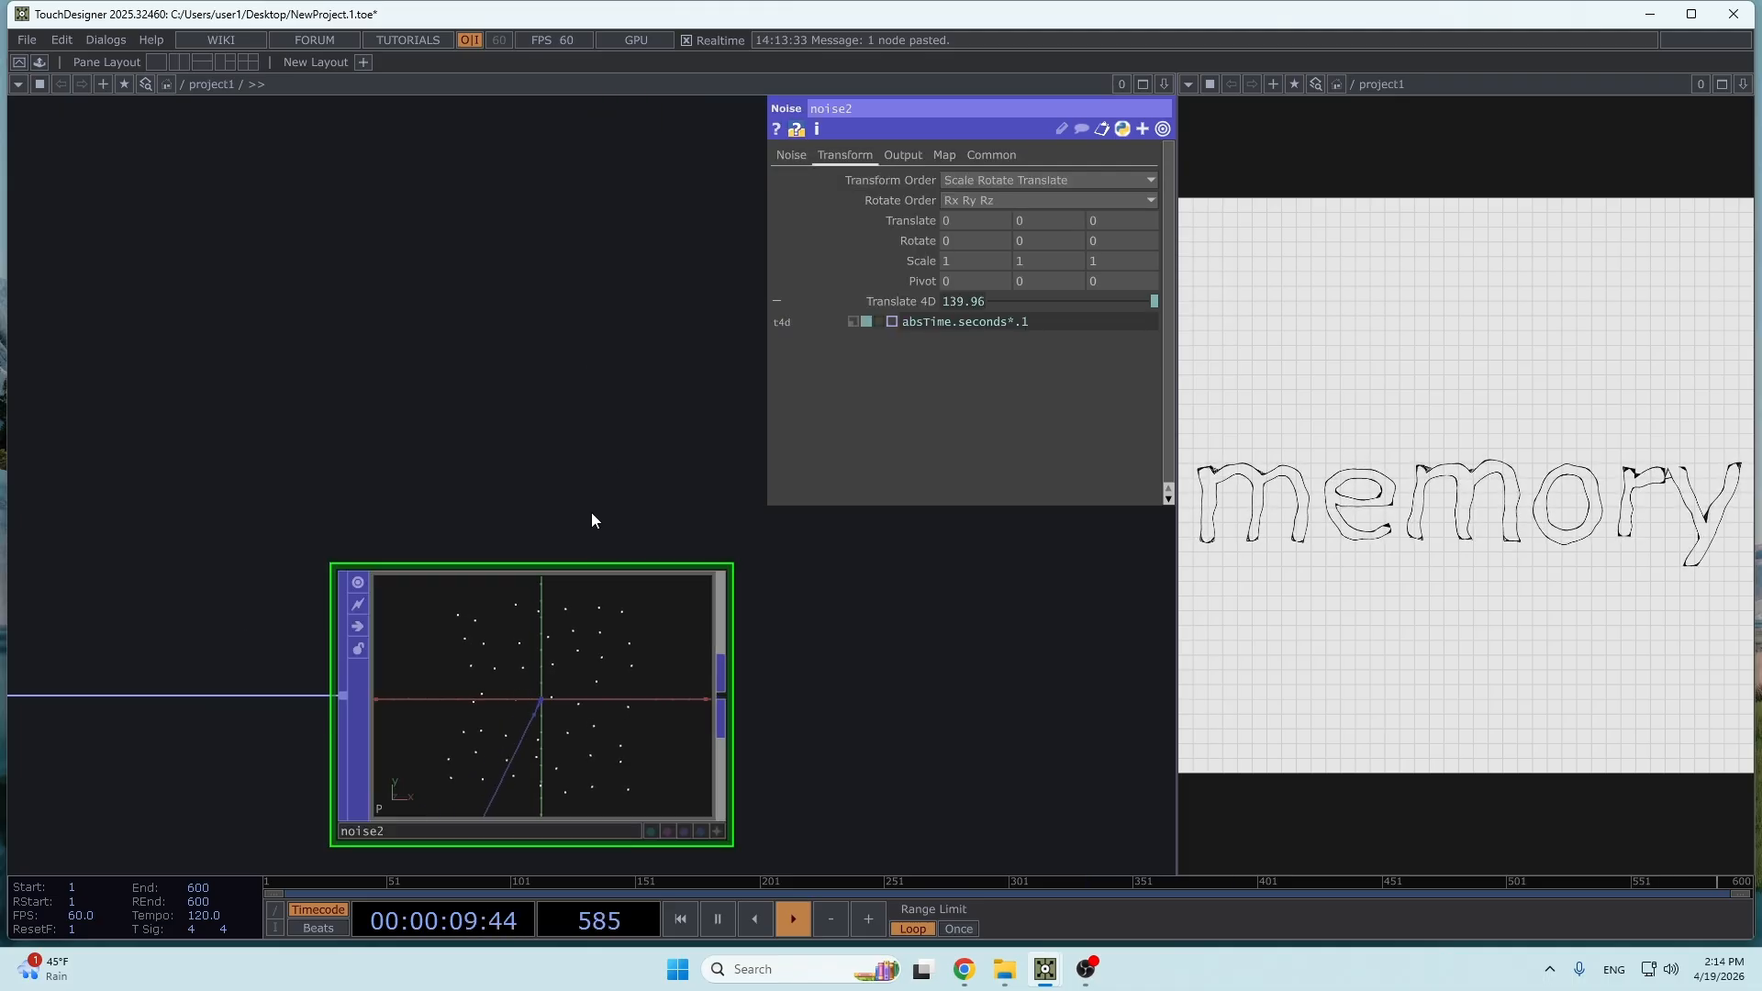
- Add a Trail POP connected to the output of noise2
{"action": "left_click_drag", "start_coordinate": [863, 711], "coordinate": [512, 585]}
{"action": "scroll", "coordinate": [380, 553], "scroll_direction": "down", "scroll_amount": 2}
{"action": "left_click_drag", "start_coordinate": [378, 565], "coordinate": [444, 582]}
{"action": "key", "text": "Tab"}
{"action": "type", "text": "tr"}
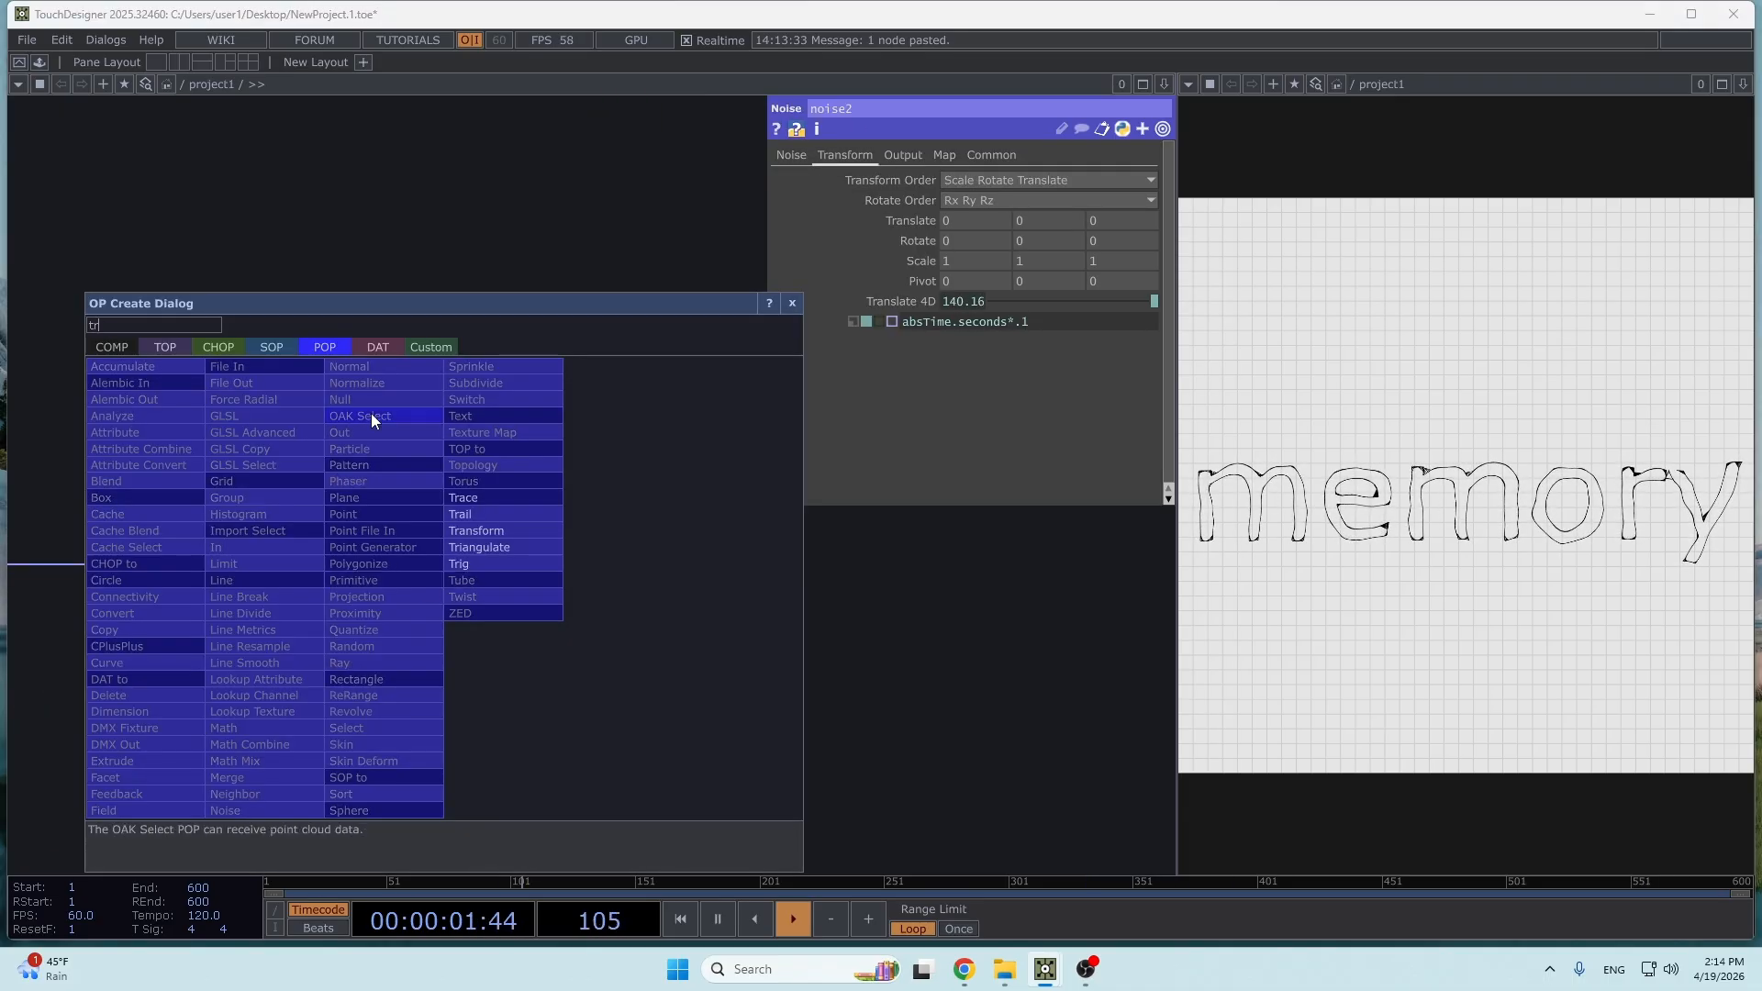
{"action": "left_click", "coordinate": [479, 514]}
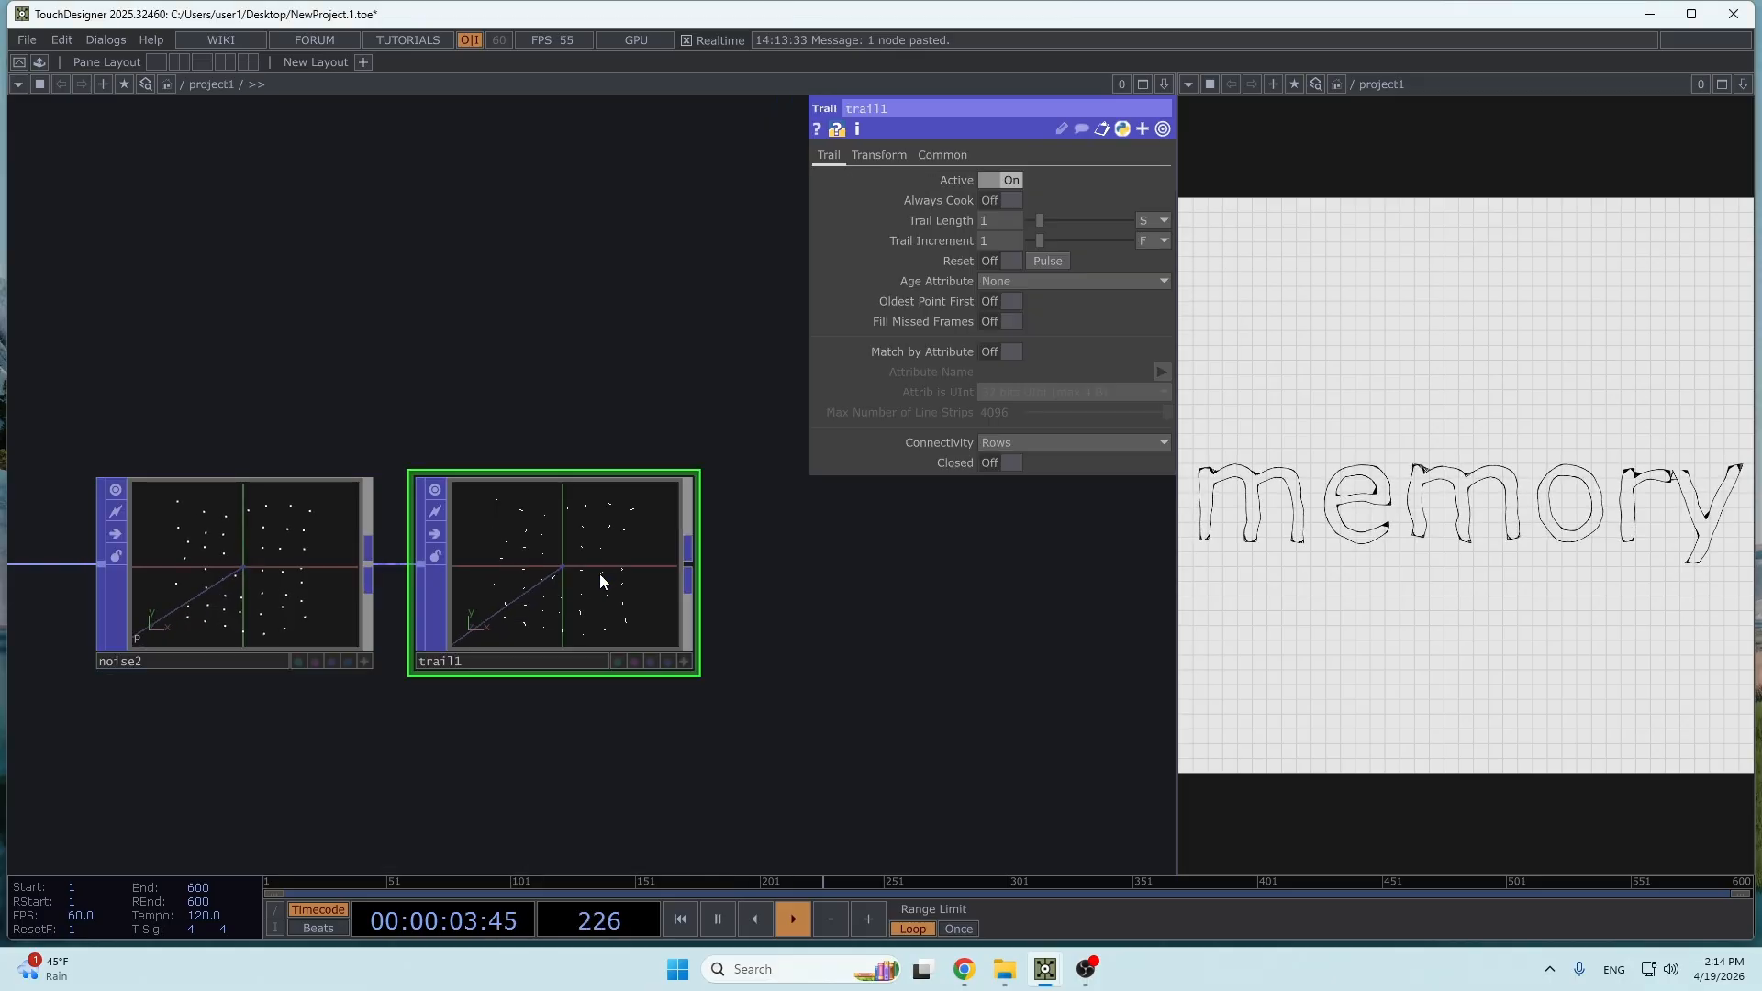
- Increase trail1's Trail Length to about 3.59 seconds
{"action": "scroll", "coordinate": [598, 575], "scroll_direction": "up", "scroll_amount": 3}
{"action": "scroll", "coordinate": [587, 558], "scroll_direction": "down", "scroll_amount": 1}
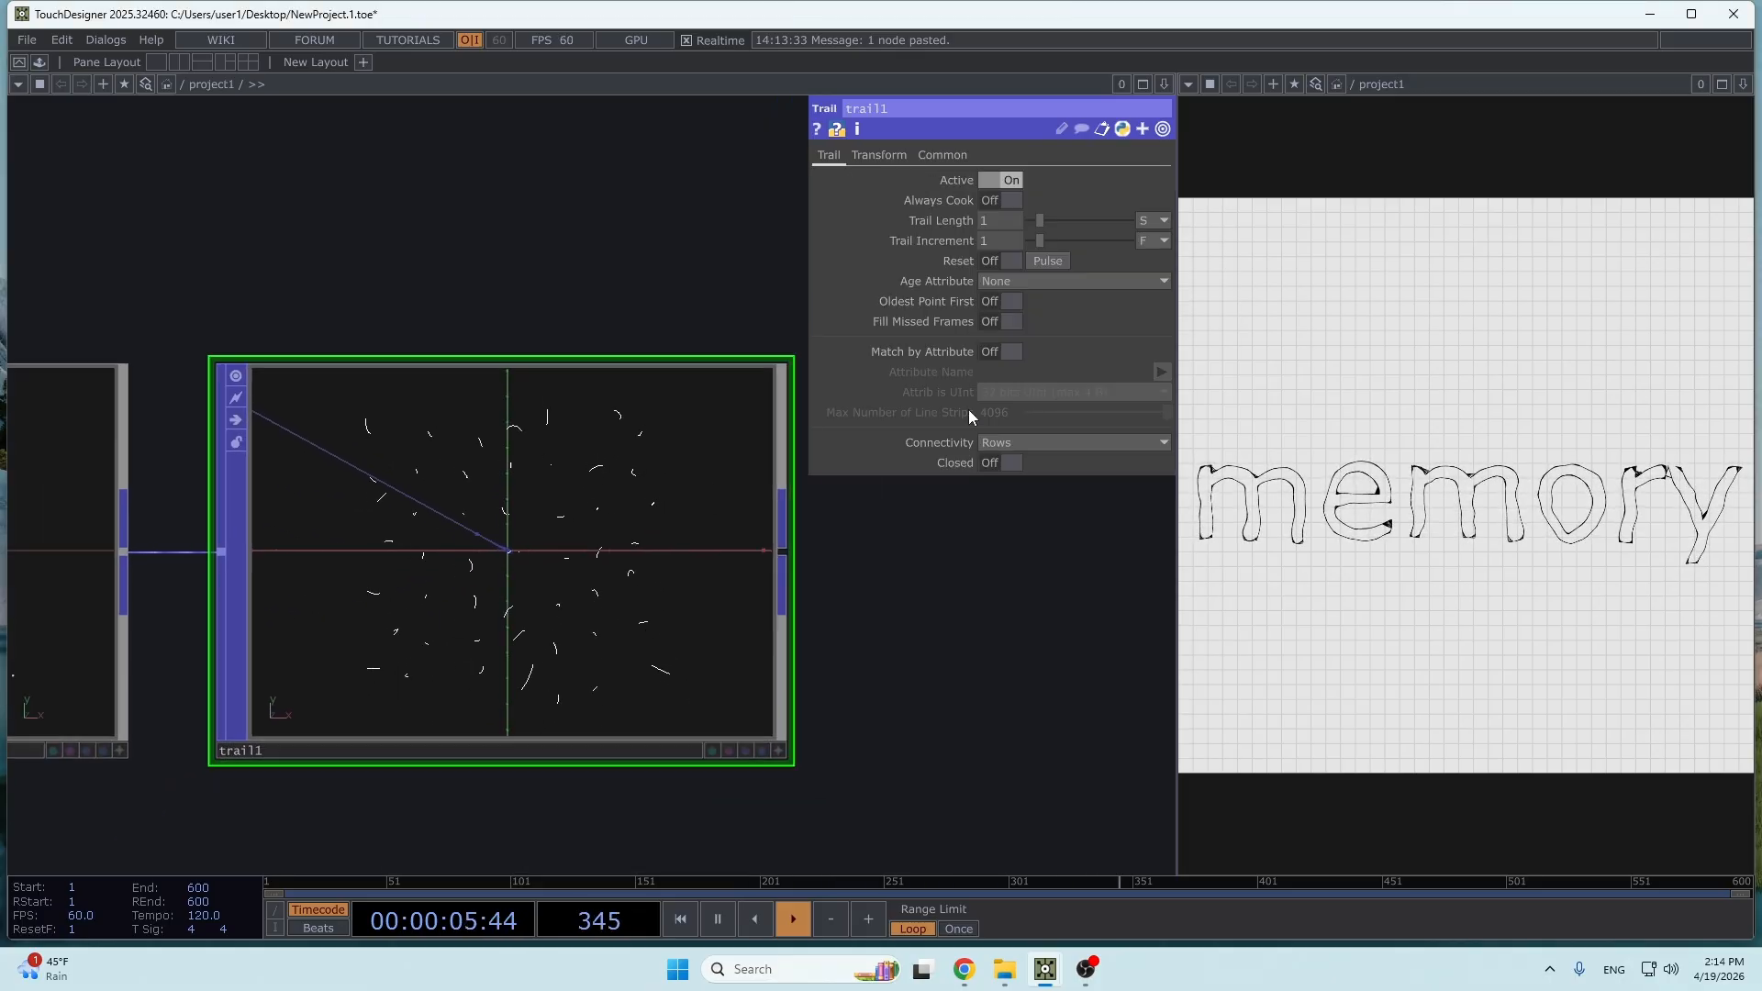
{"action": "scroll", "coordinate": [851, 439], "scroll_direction": "up", "scroll_amount": 3}
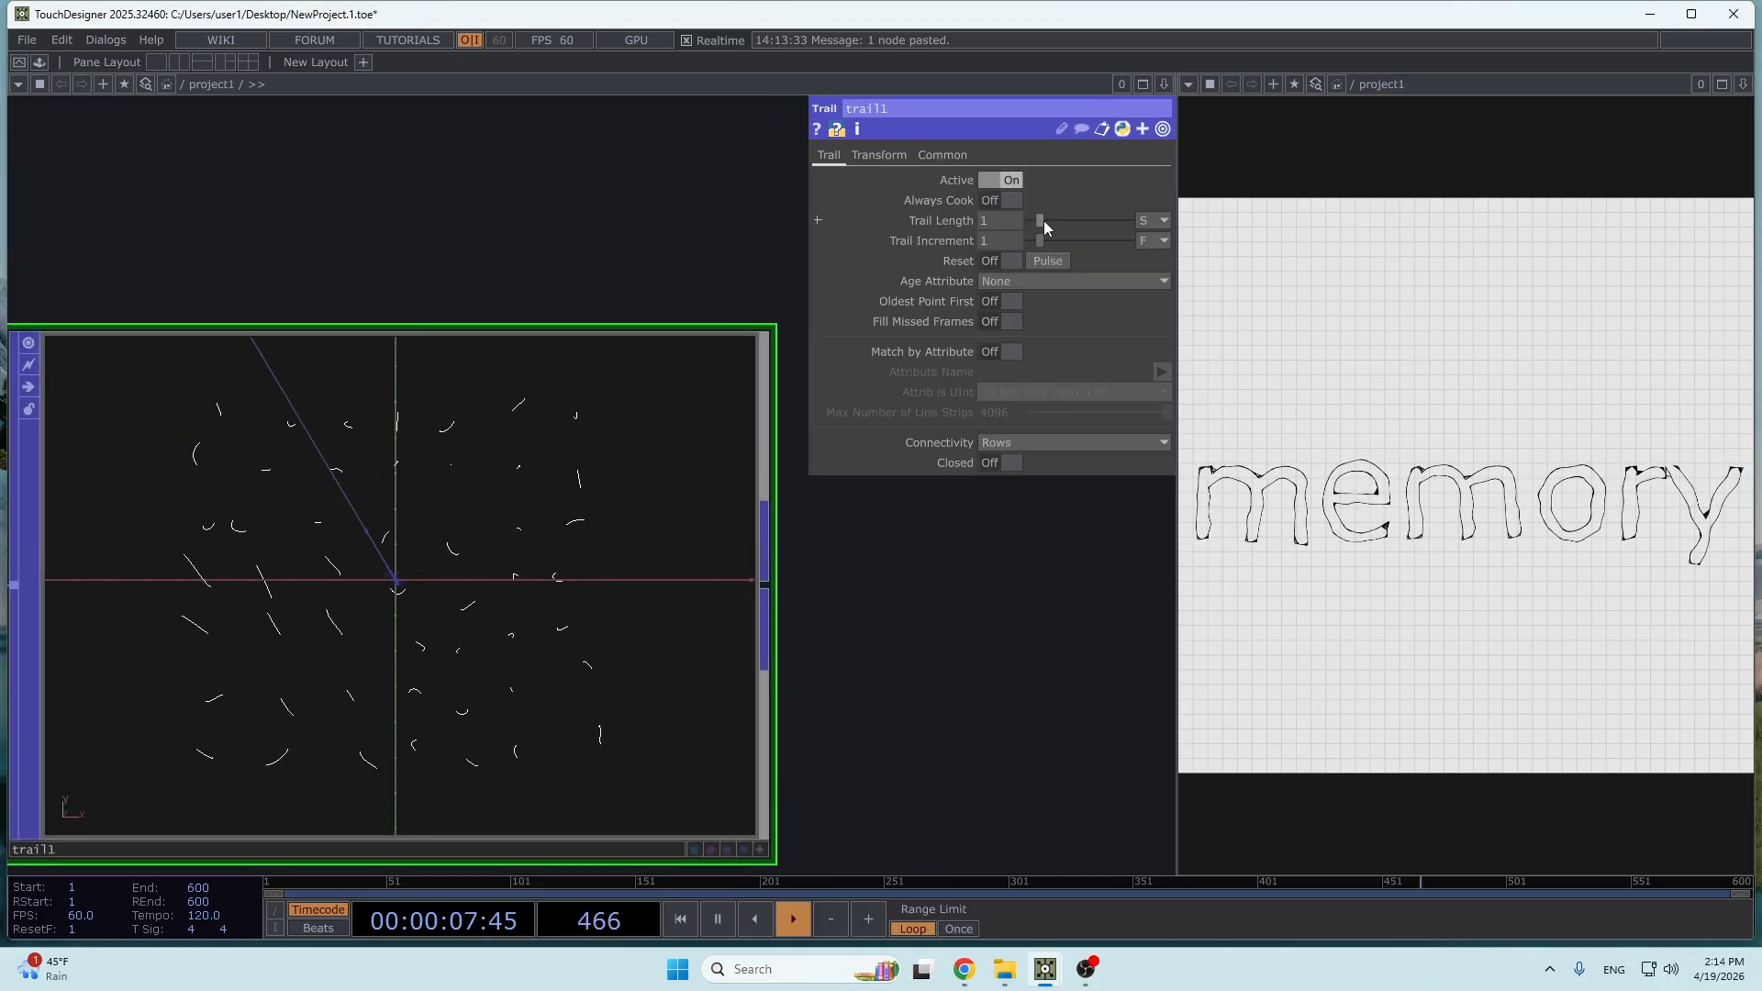
{"action": "left_click_drag", "start_coordinate": [1044, 220], "coordinate": [1070, 228]}
{"action": "scroll", "coordinate": [382, 322], "scroll_direction": "down", "scroll_amount": 3}
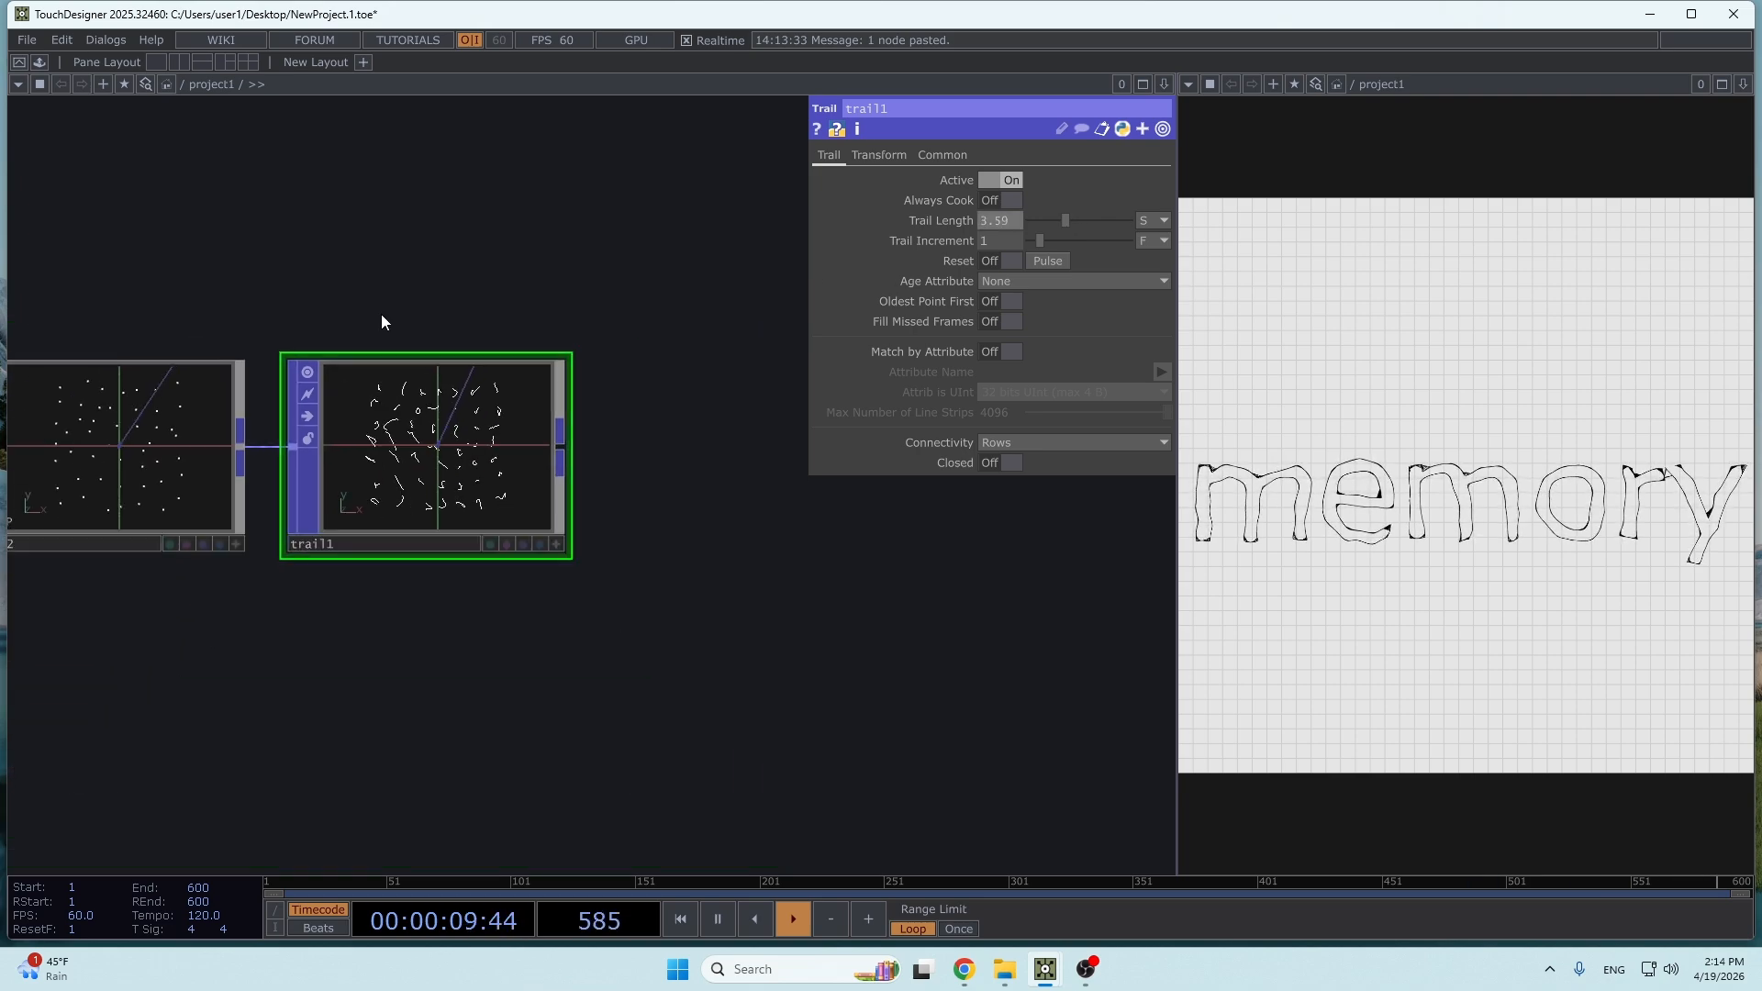
- Set noise2's Combine Entity to Curl 3D
{"action": "left_click_drag", "start_coordinate": [258, 461], "coordinate": [470, 541]}
{"action": "left_click", "coordinate": [421, 540]}
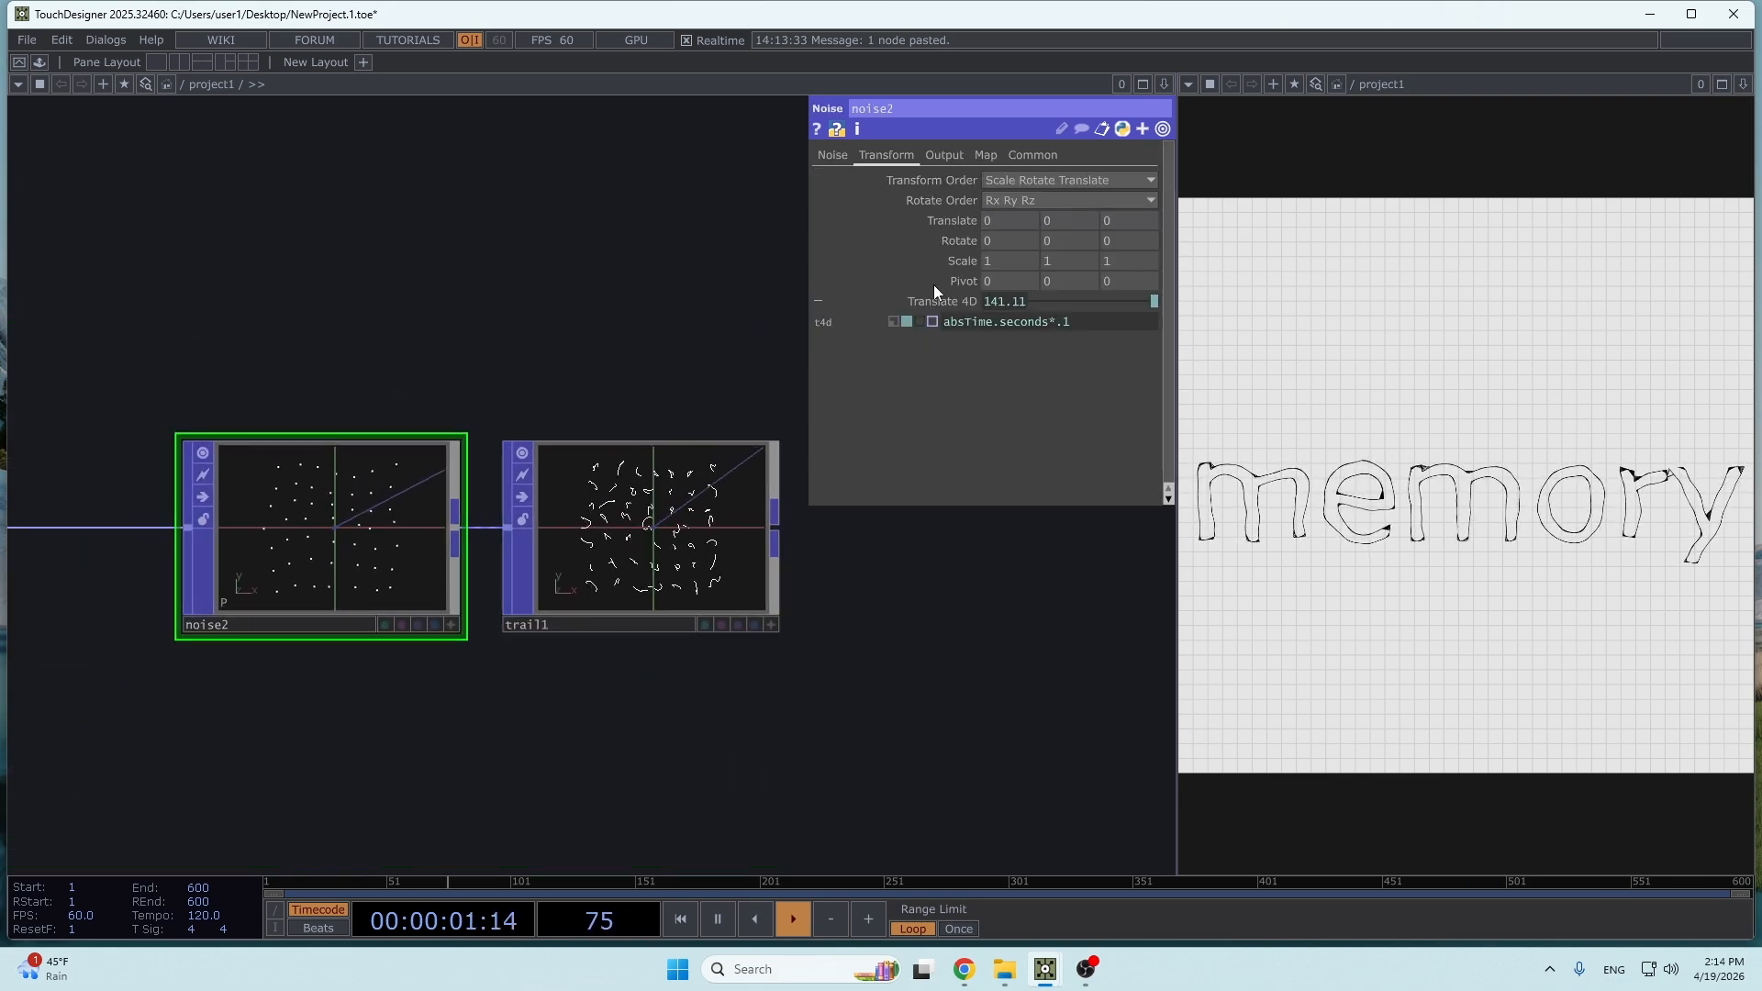
{"action": "left_click", "coordinate": [926, 156]}
{"action": "left_click", "coordinate": [1000, 311]}
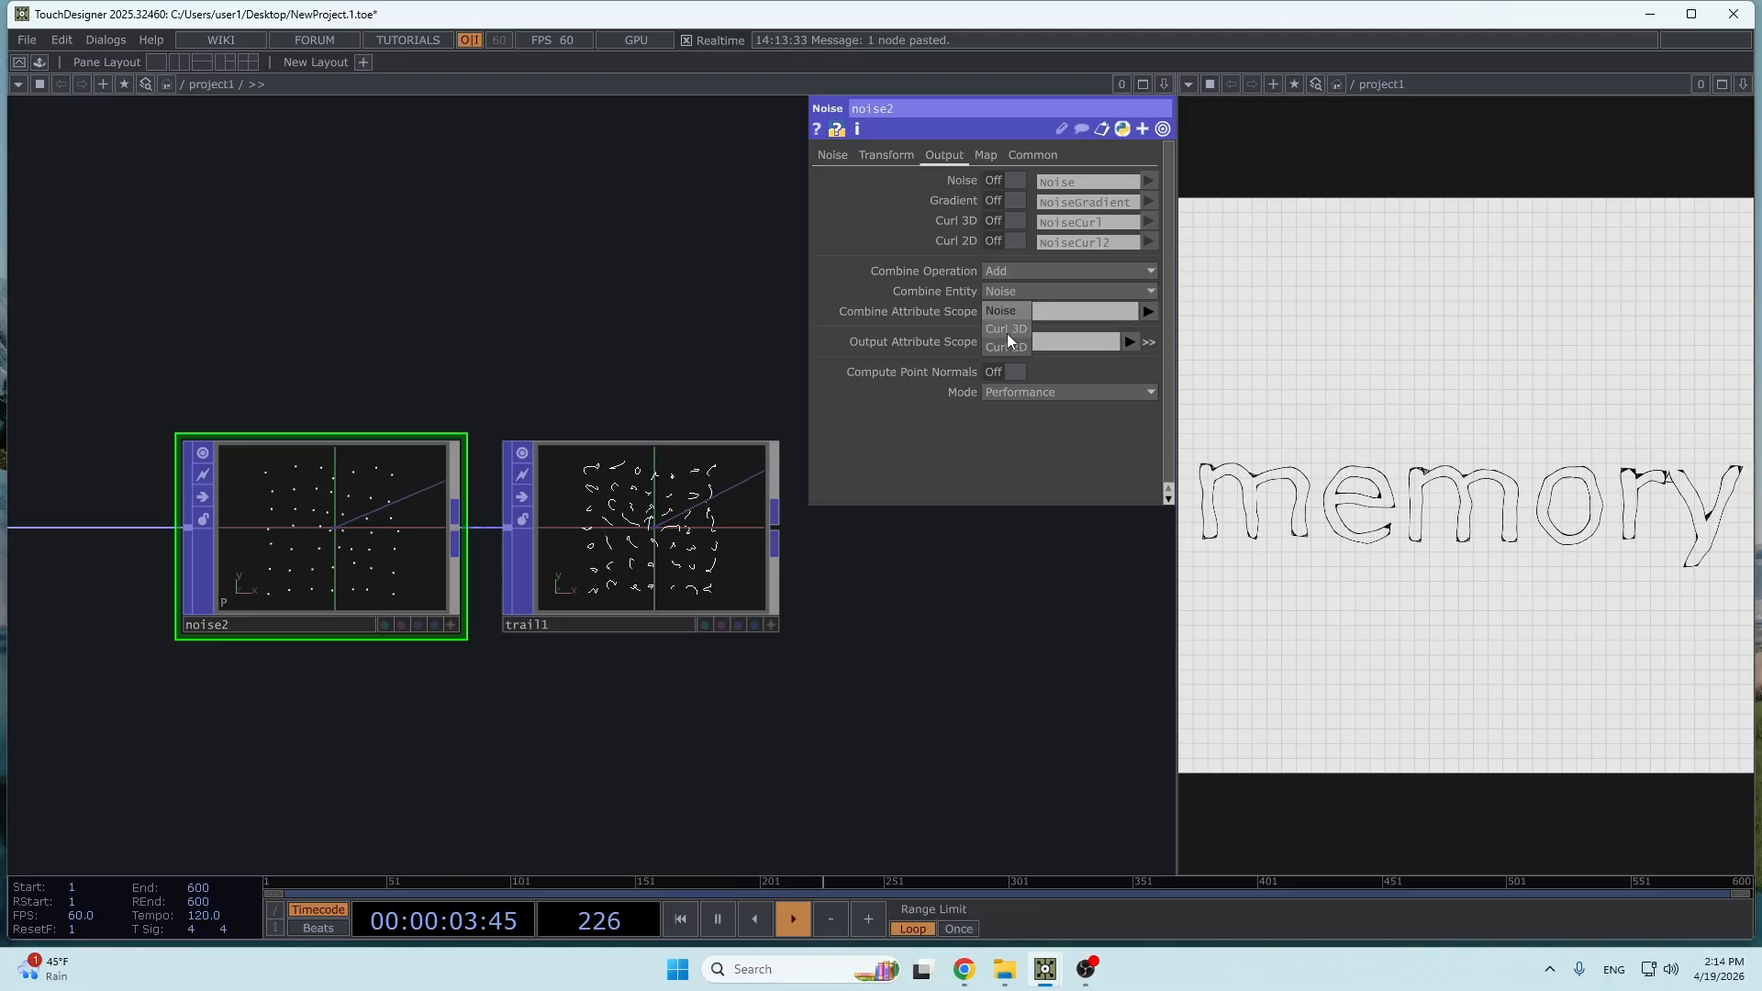
{"action": "left_click", "coordinate": [1006, 328]}
- Reset trail1 so its trails are redrawn from the curl noise motion
{"action": "scroll", "coordinate": [752, 548], "scroll_direction": "up", "scroll_amount": 5}
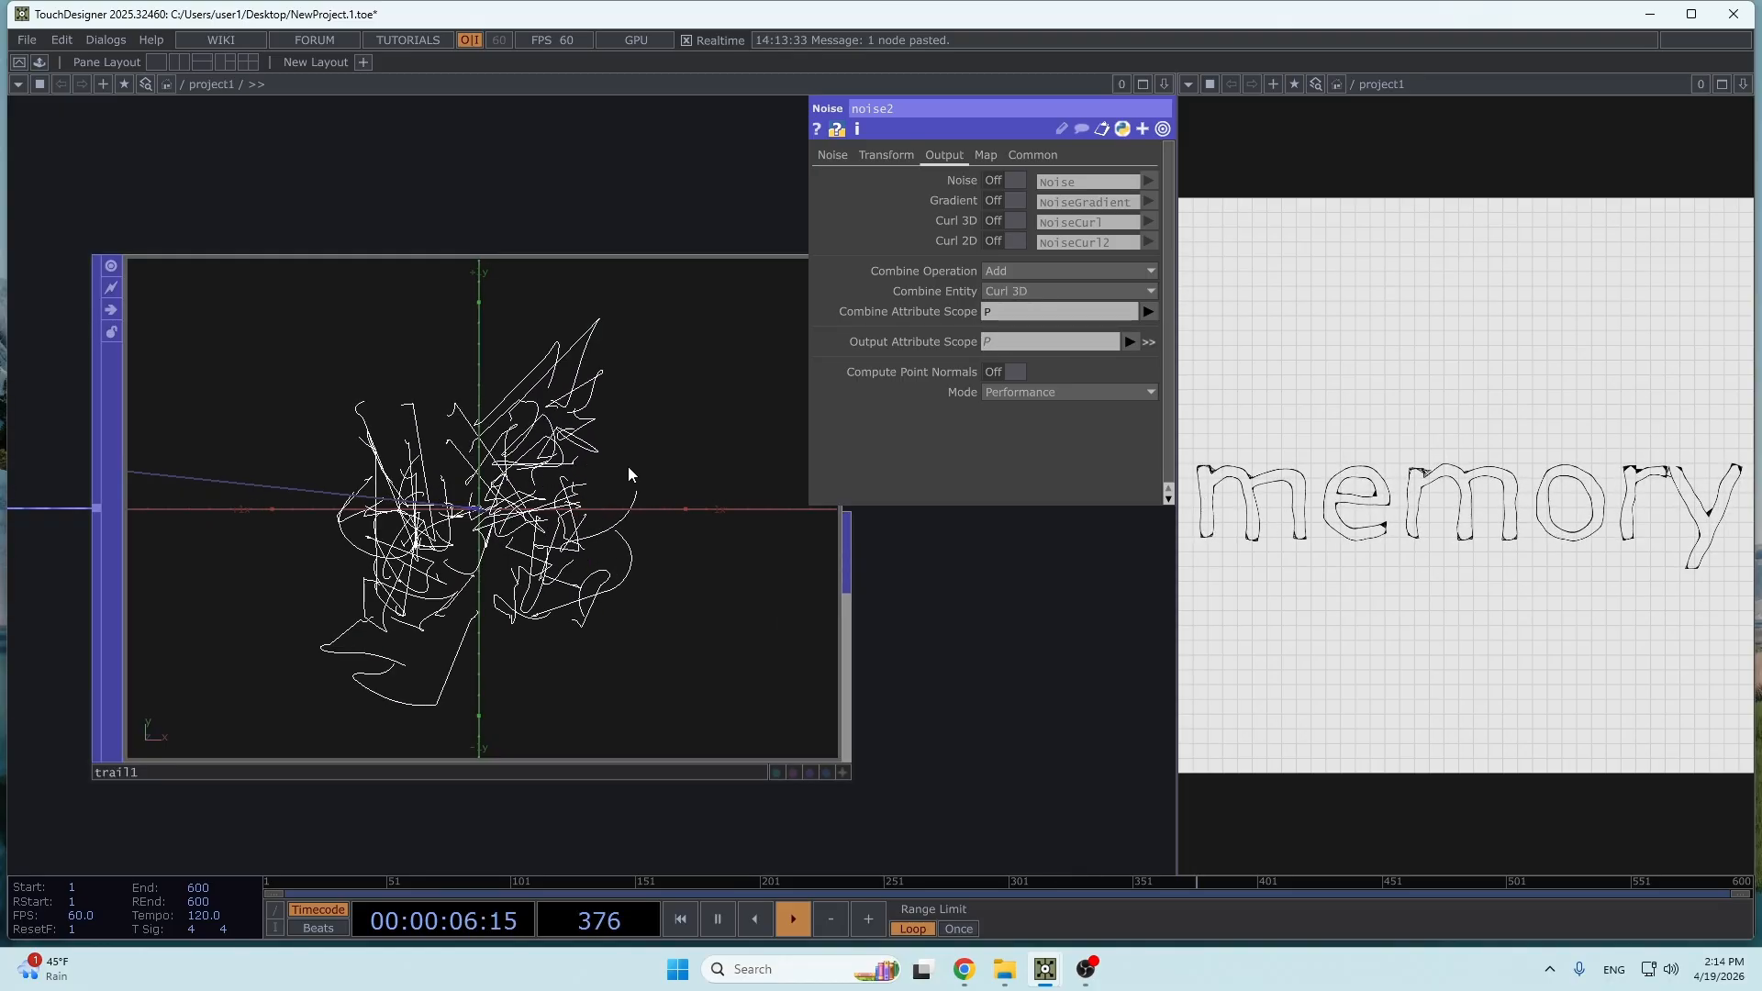
{"action": "left_click", "coordinate": [627, 473]}
{"action": "left_click", "coordinate": [1046, 262]}
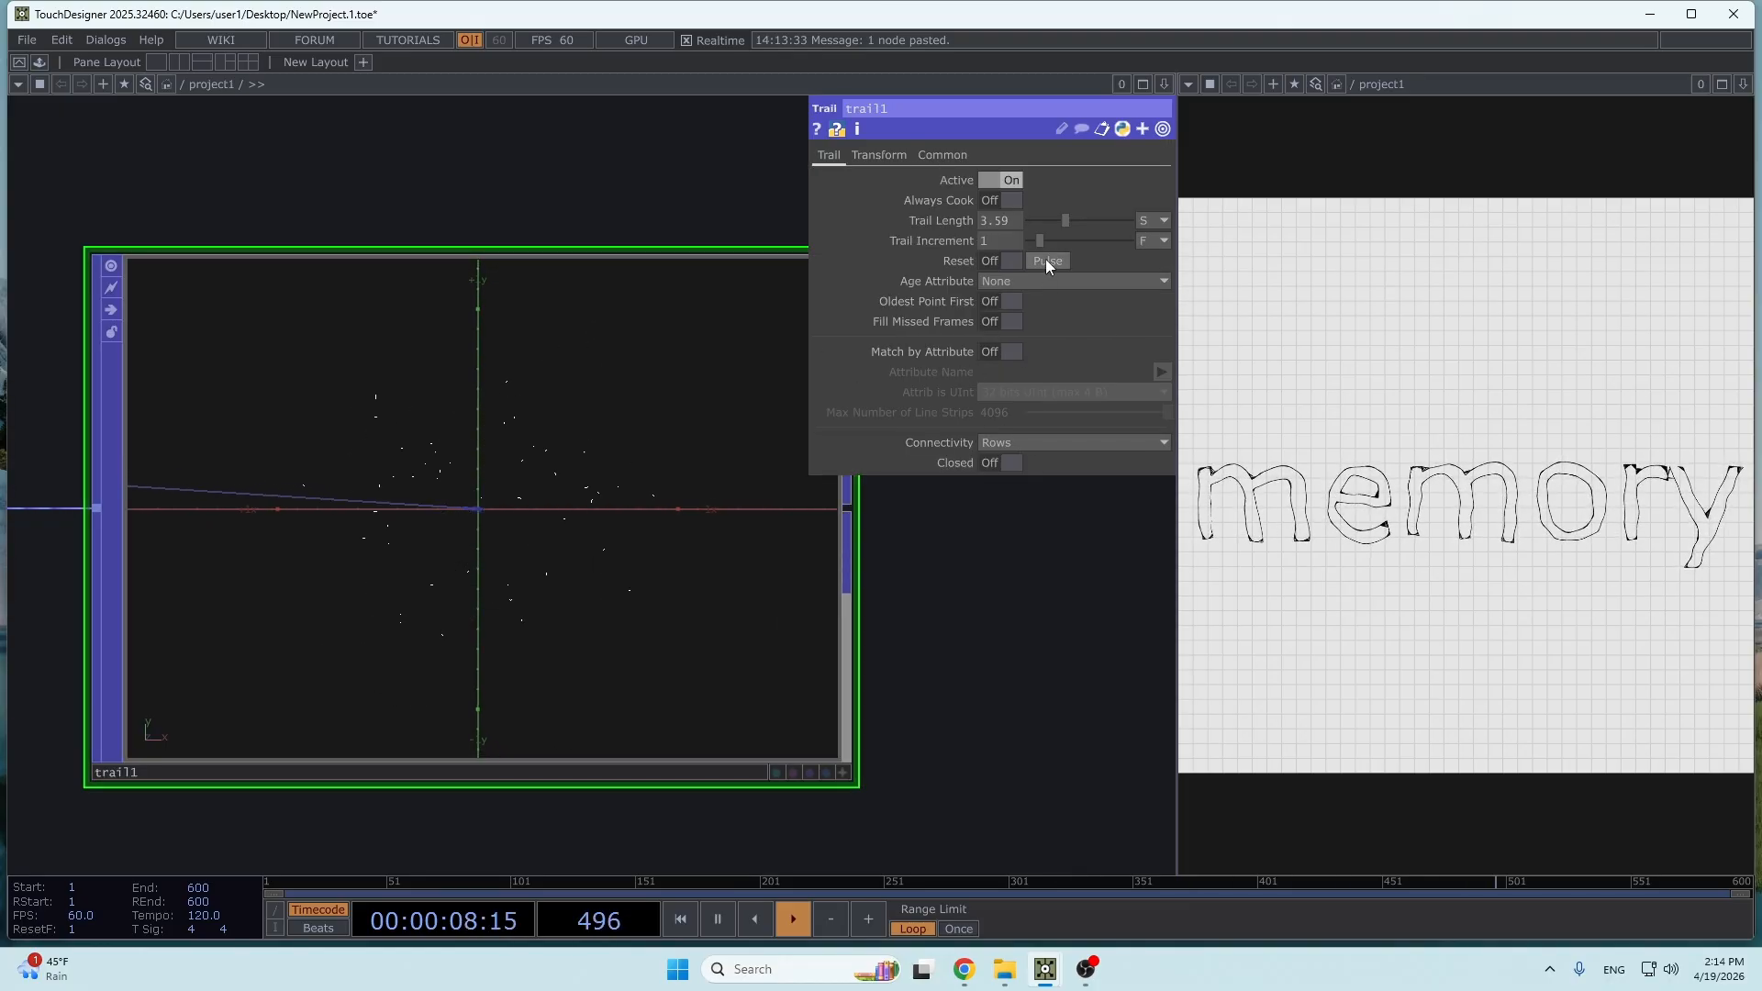
{"action": "scroll", "coordinate": [632, 349], "scroll_direction": "down", "scroll_amount": 4}
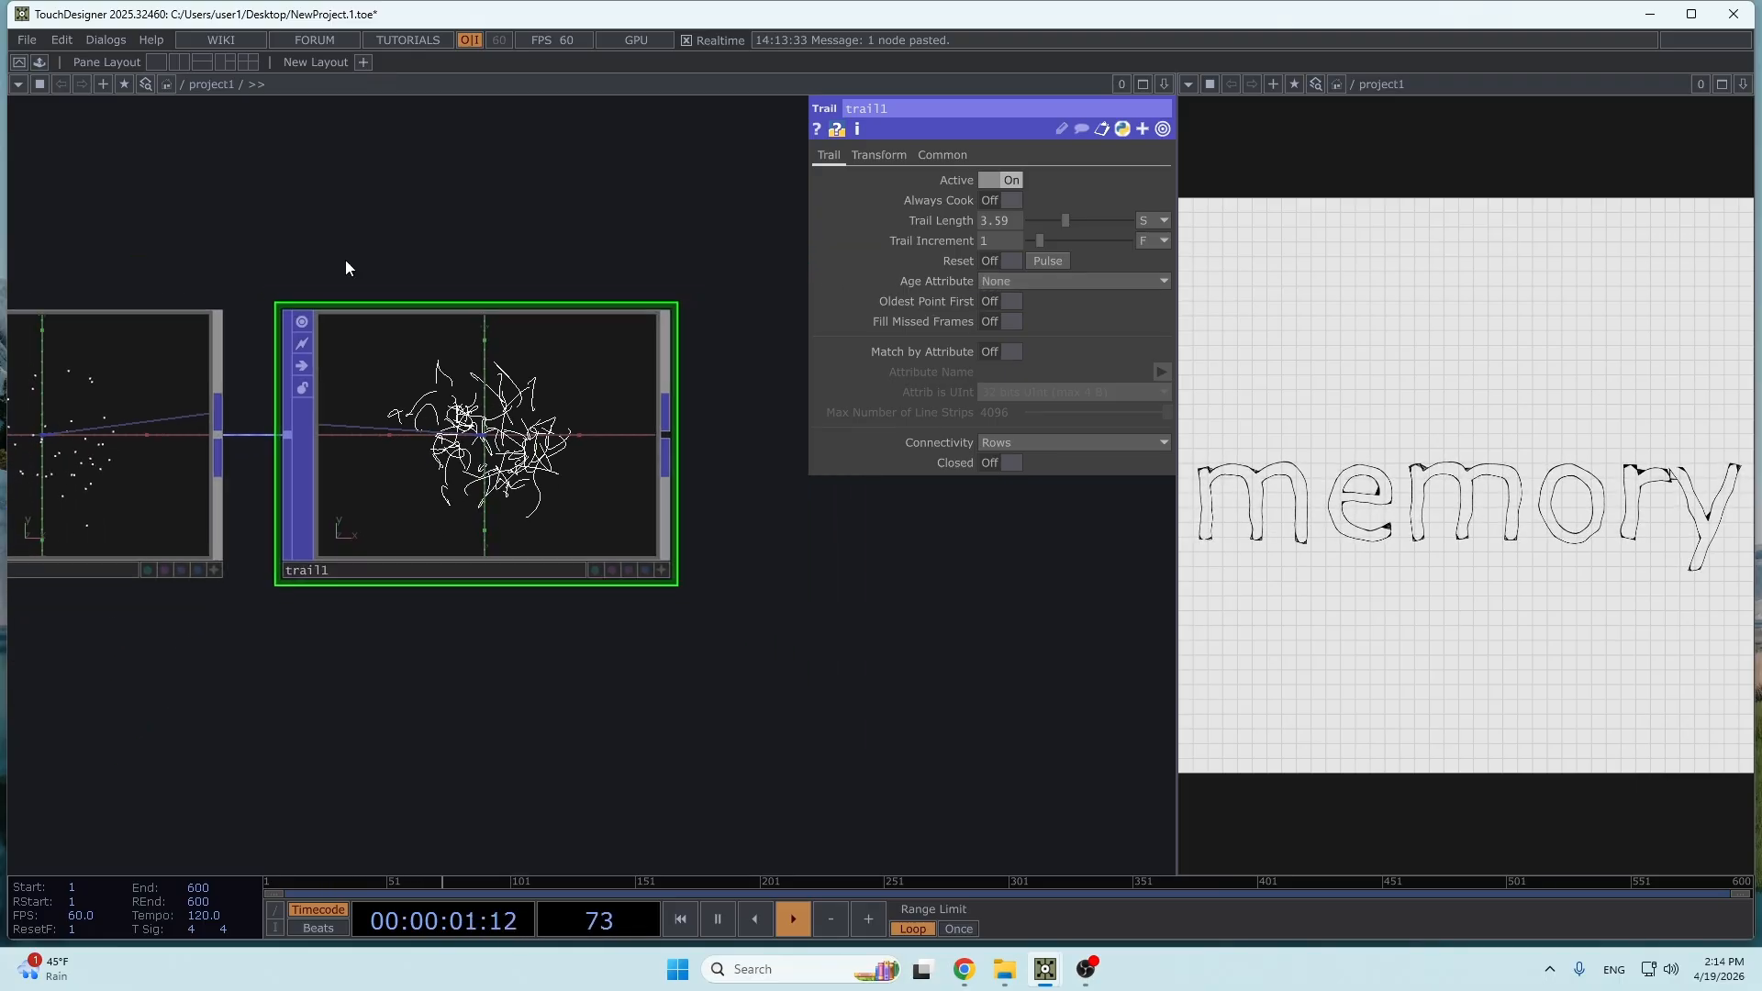
- Slow noise2's animation by changing its Translate 4D expression to absTime.seconds*.05
{"action": "left_click_drag", "start_coordinate": [345, 261], "coordinate": [637, 432]}
{"action": "left_click", "coordinate": [505, 584]}
{"action": "left_click", "coordinate": [904, 154]}
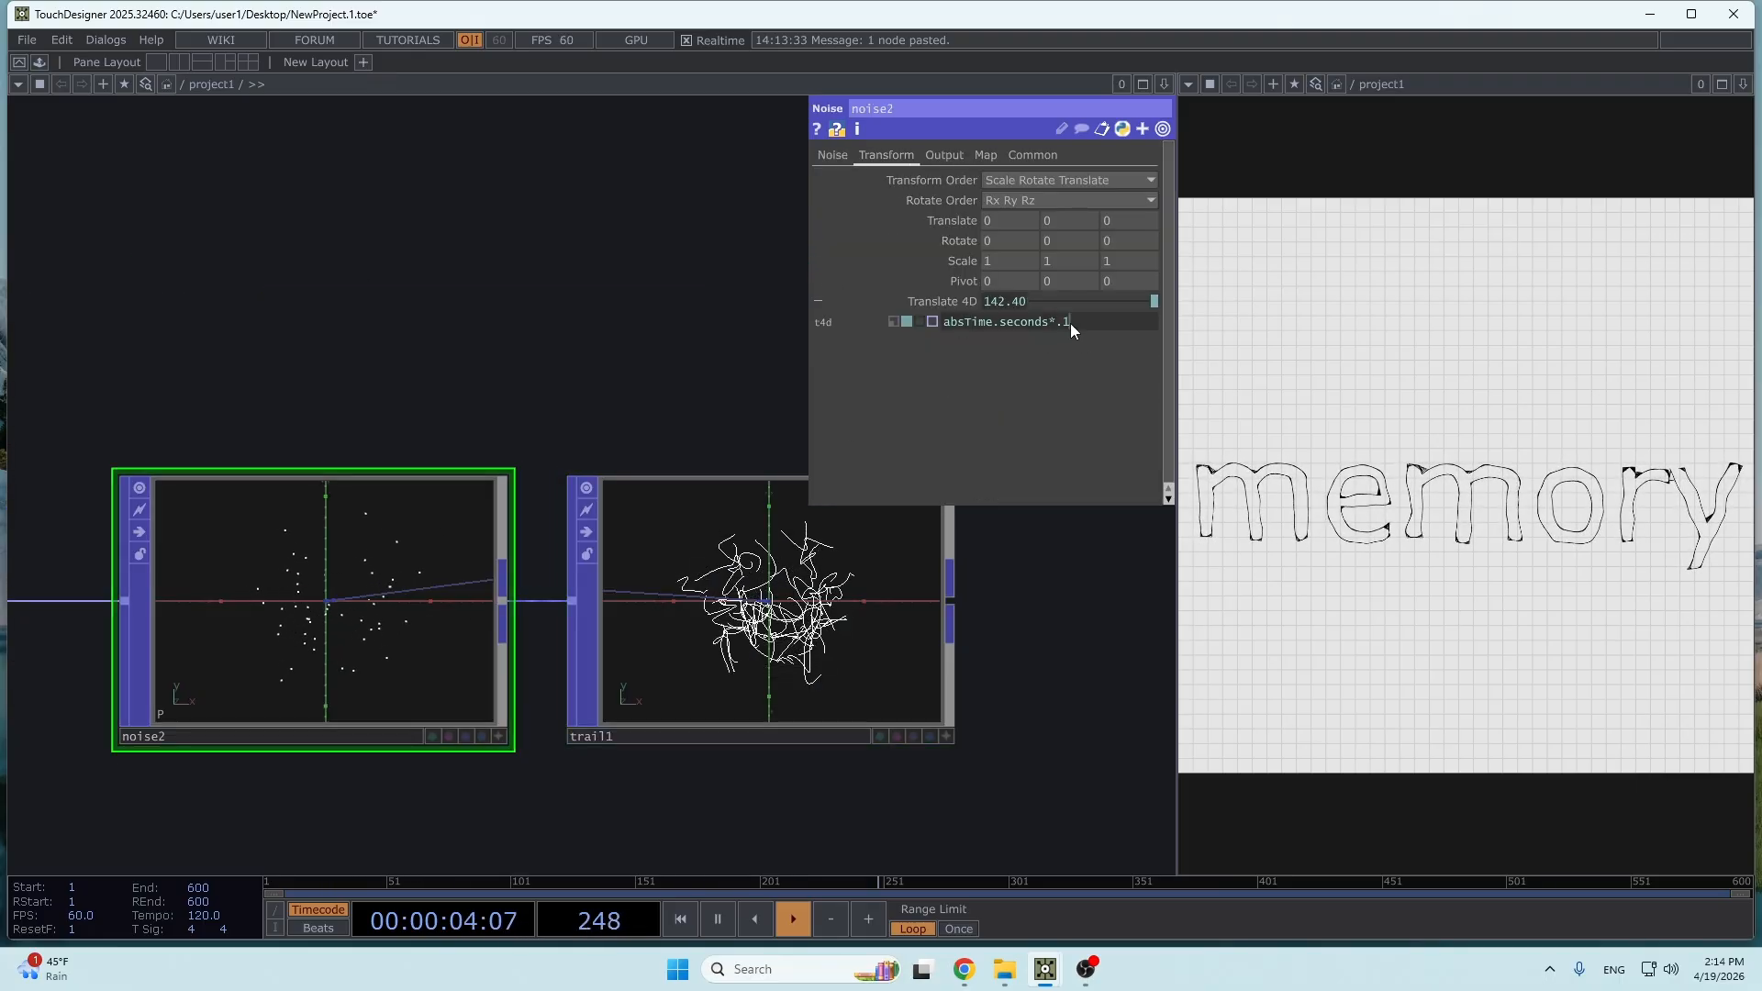
{"action": "key", "text": "BackSpace"}
{"action": "type", "text": "05"}
{"action": "key", "text": "Return"}
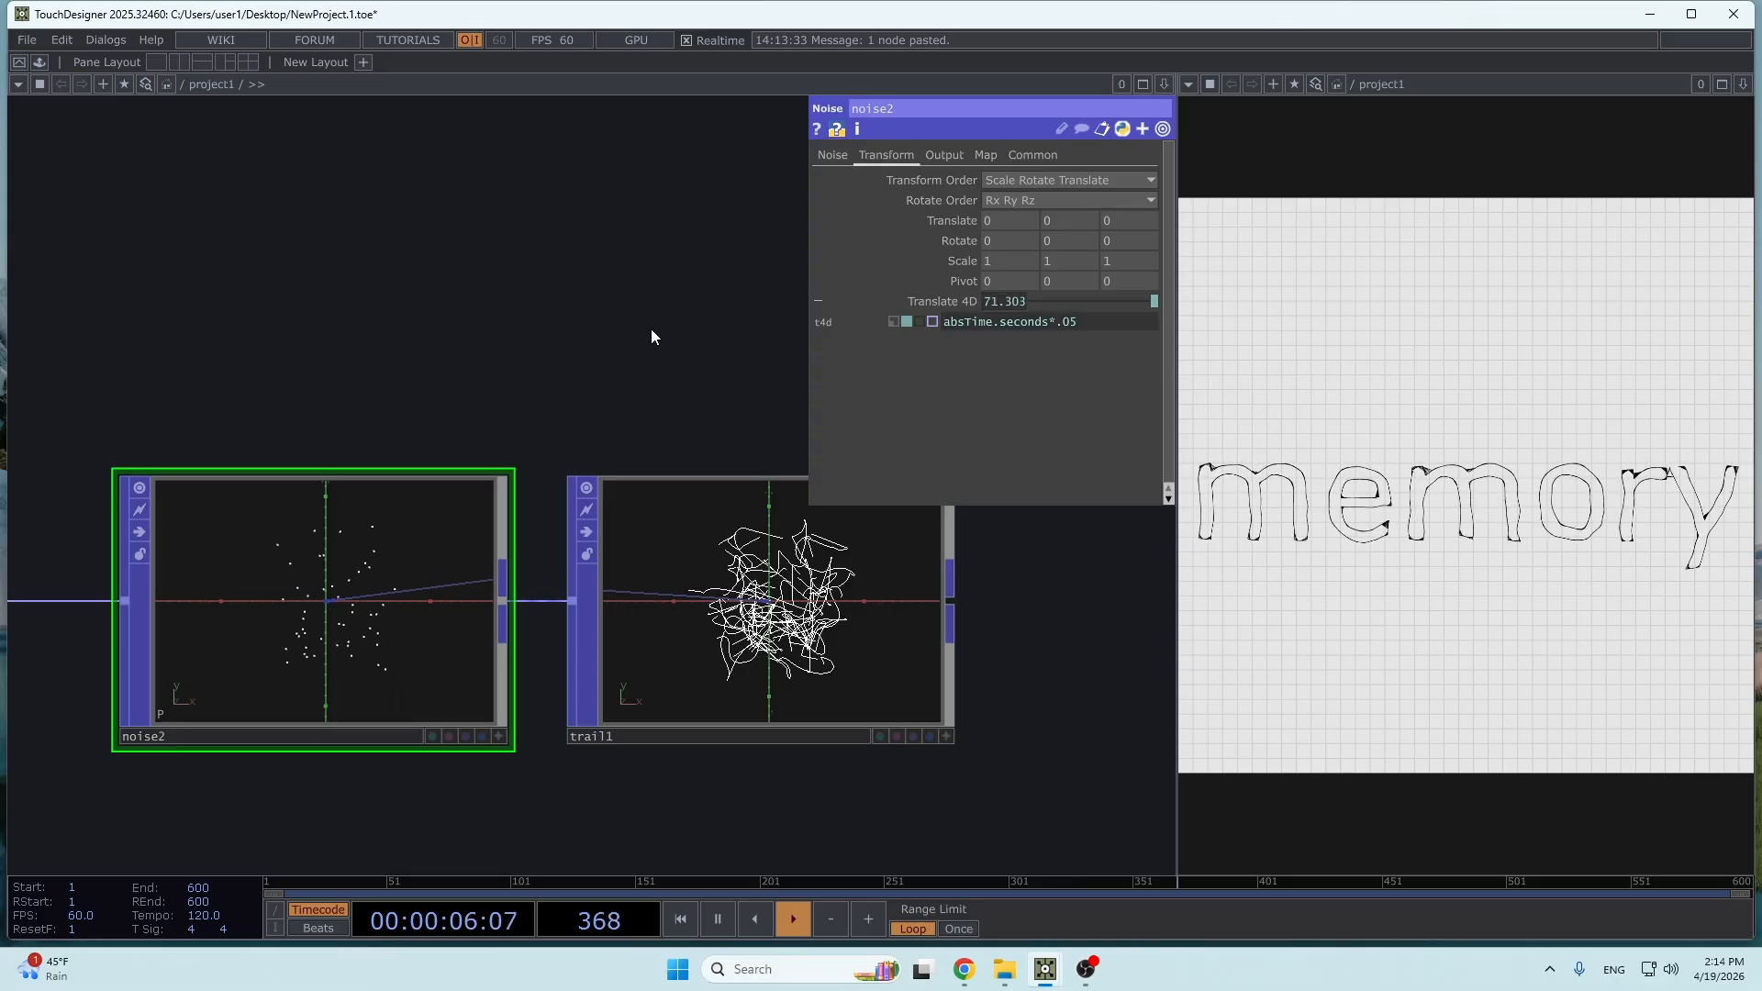
- Set grid2's Rows and Columns to 3
{"action": "scroll", "coordinate": [425, 287], "scroll_direction": "down", "scroll_amount": 2}
{"action": "key", "text": "h"}
{"action": "left_click", "coordinate": [151, 647]}
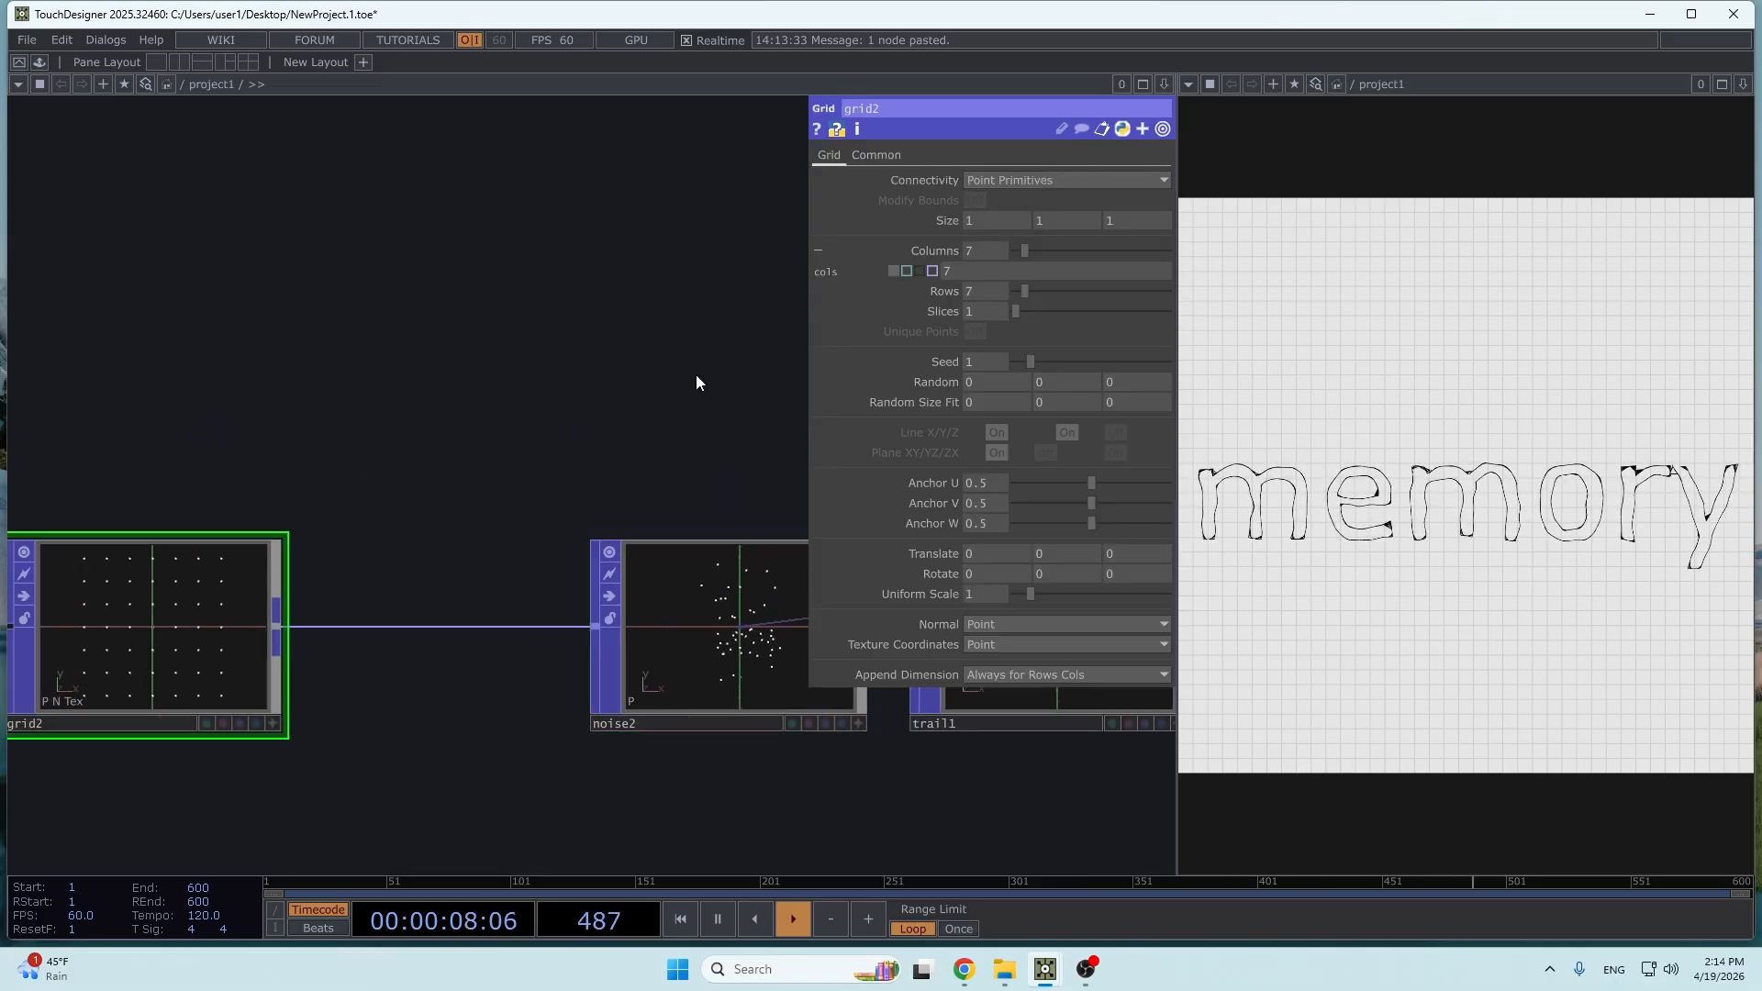
{"action": "type", "text": "3"}
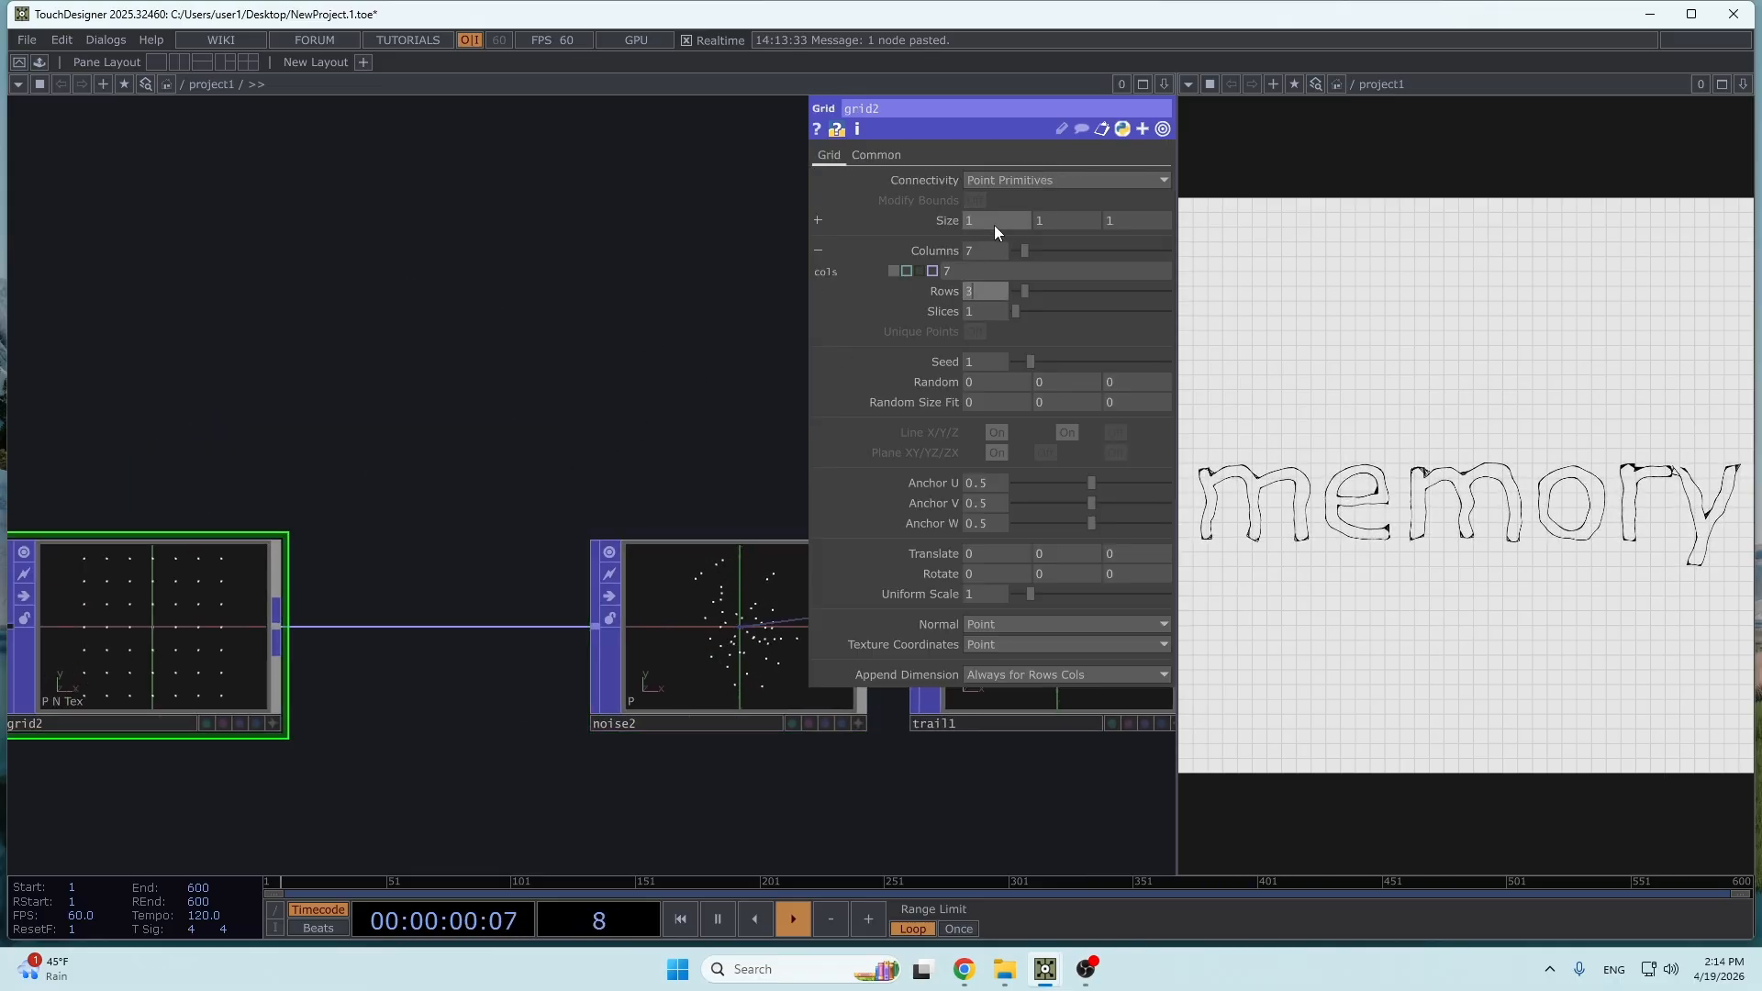
{"action": "left_click_drag", "start_coordinate": [978, 251], "coordinate": [960, 257]}
{"action": "type", "text": "3"}
- Reset trail1 to clear the old trails and inspect the trails of the reduced point grid
{"action": "left_click_drag", "start_coordinate": [730, 362], "coordinate": [406, 378]}
{"action": "left_click_drag", "start_coordinate": [405, 378], "coordinate": [348, 390]}
{"action": "left_click", "coordinate": [776, 644]}
{"action": "scroll", "coordinate": [780, 644], "scroll_direction": "up", "scroll_amount": 5}
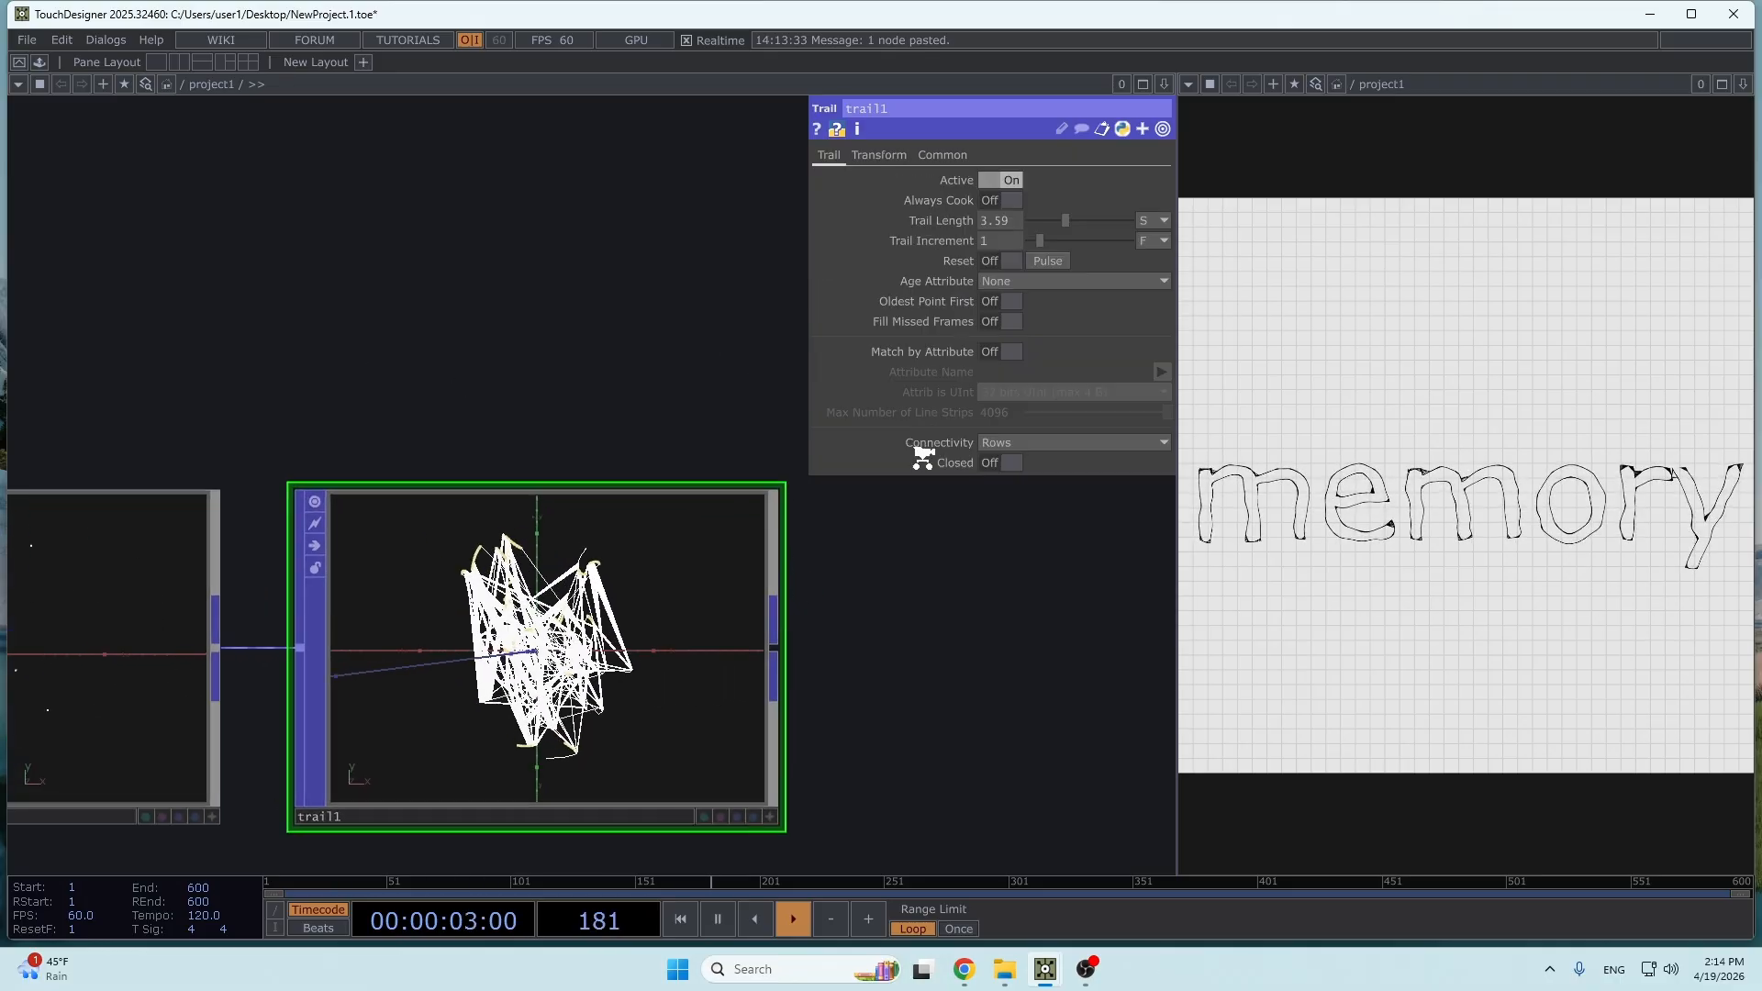
{"action": "left_click", "coordinate": [1048, 263]}
{"action": "scroll", "coordinate": [547, 660], "scroll_direction": "up", "scroll_amount": 3}
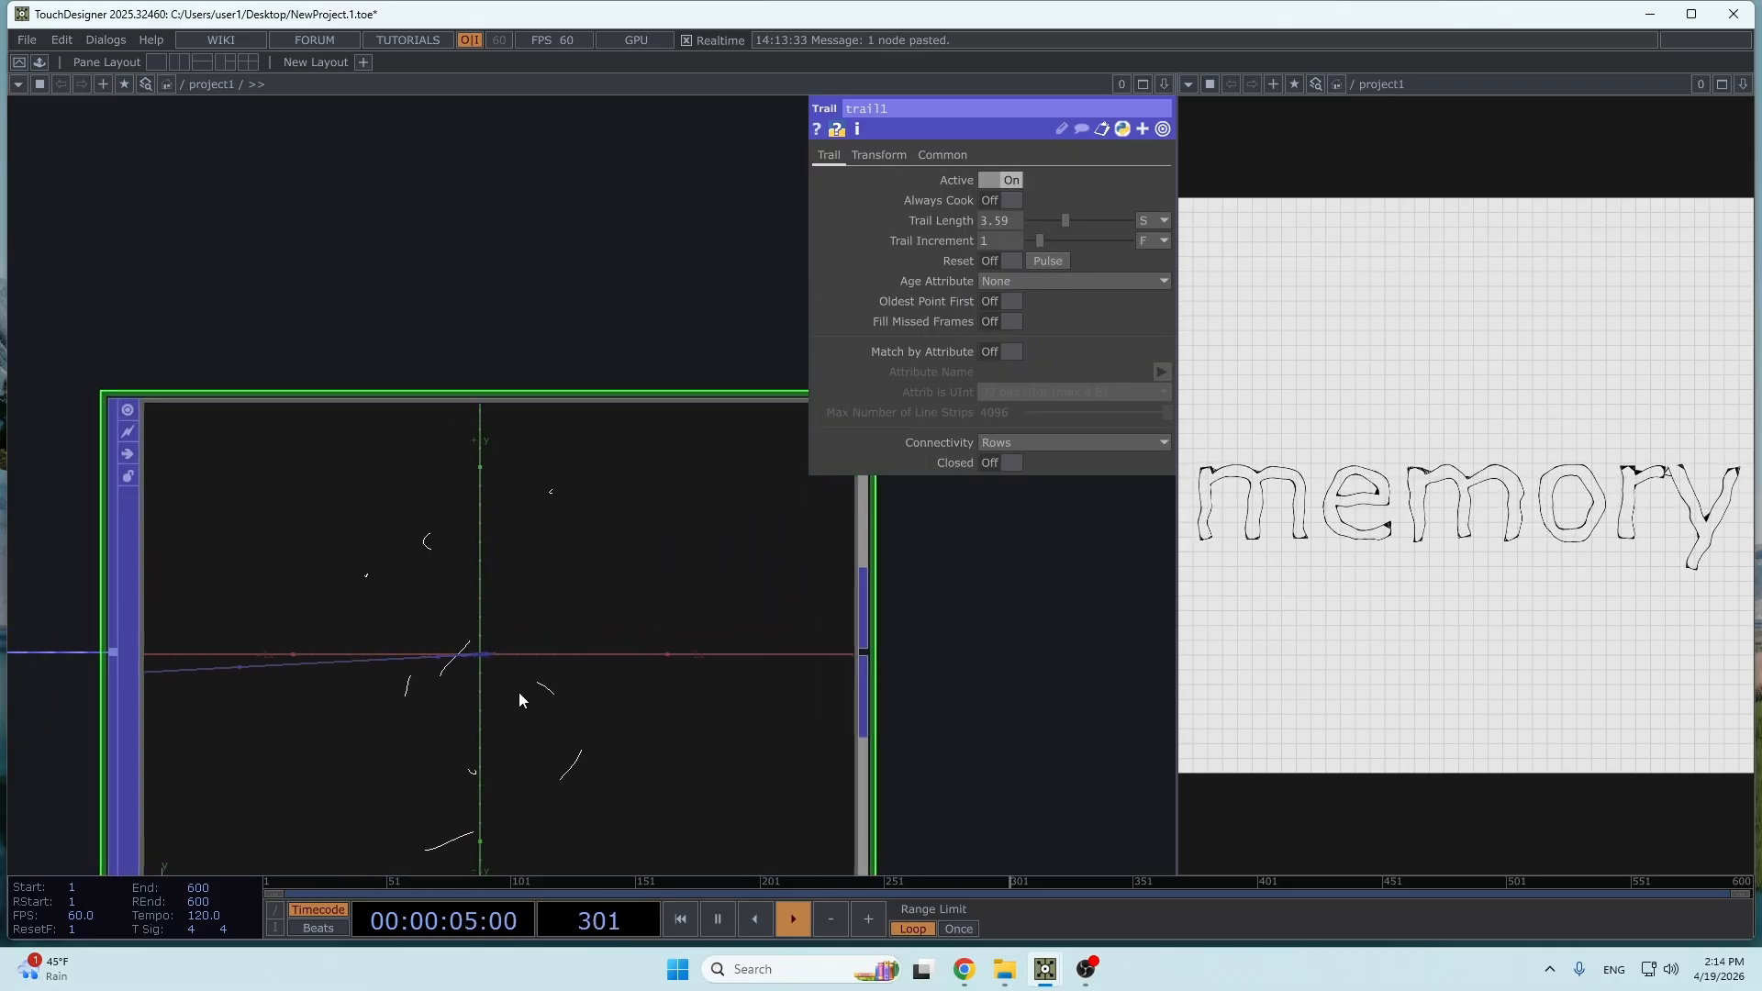
{"action": "scroll", "coordinate": [872, 670], "scroll_direction": "down", "scroll_amount": 3}
- Add a Null POP connected to the output of trail1
{"action": "left_click_drag", "start_coordinate": [937, 643], "coordinate": [502, 712]}
{"action": "scroll", "coordinate": [217, 538], "scroll_direction": "down", "scroll_amount": 3}
{"action": "scroll", "coordinate": [501, 712], "scroll_direction": "down", "scroll_amount": 2}
{"action": "right_click", "coordinate": [500, 723]}
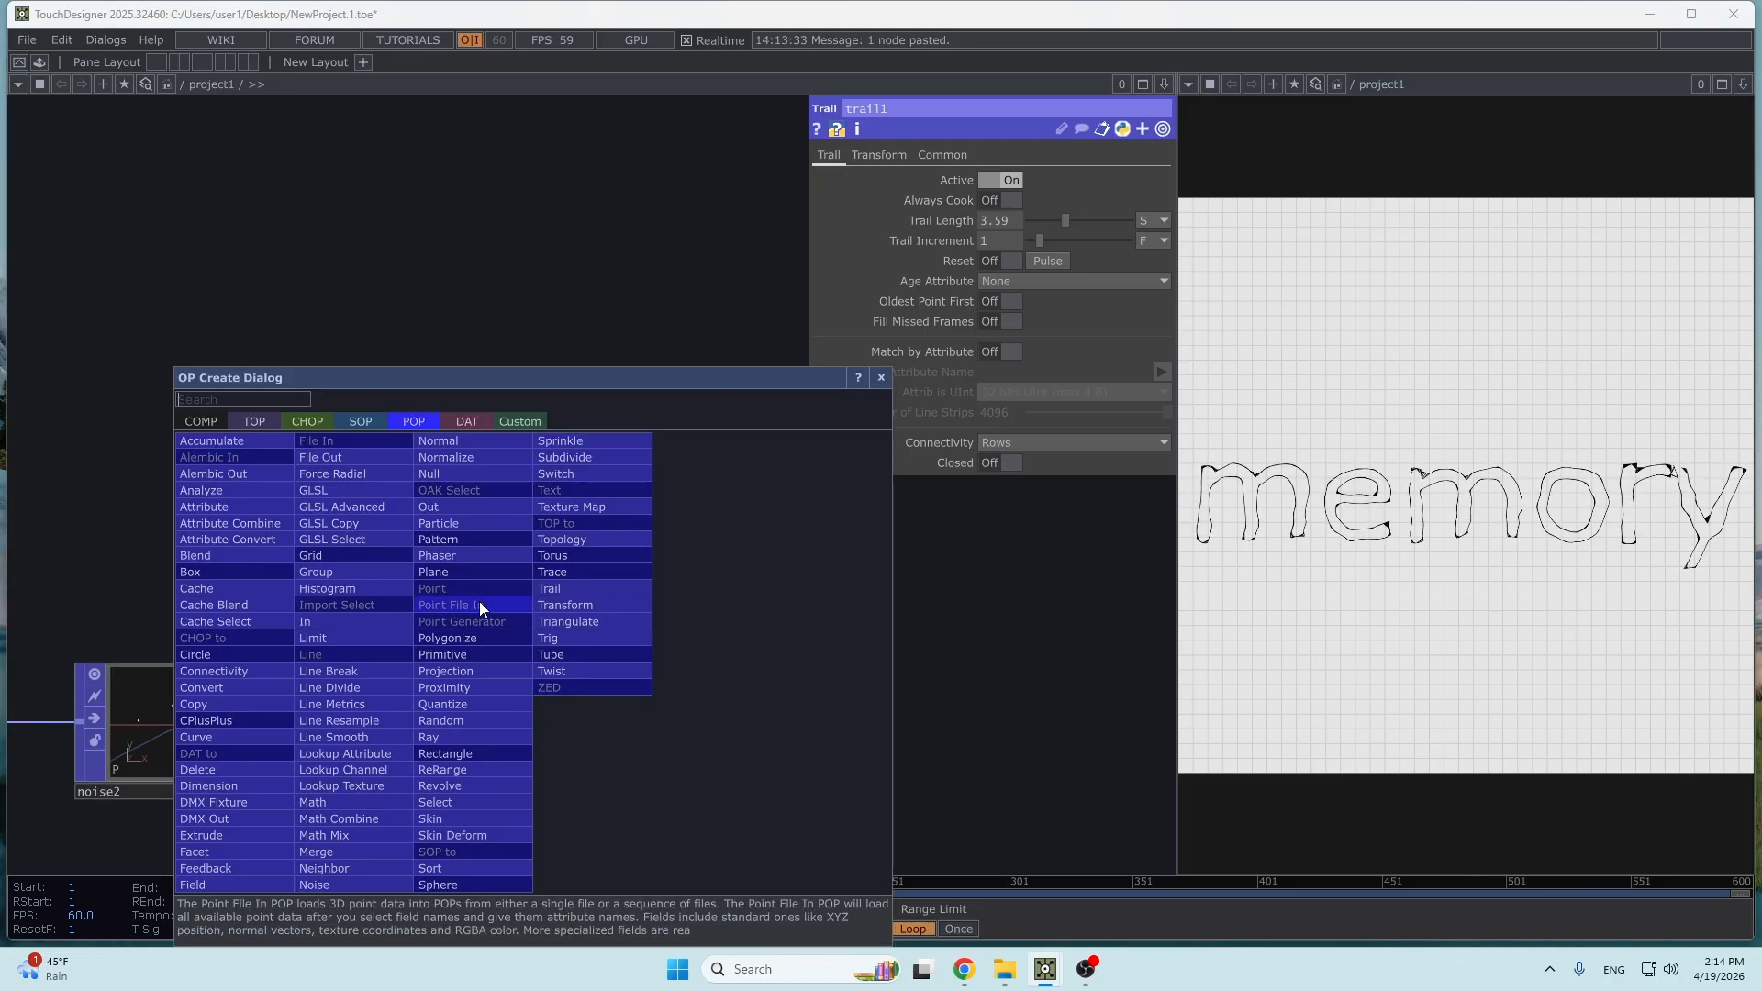
{"action": "left_click", "coordinate": [429, 474]}
{"action": "left_click", "coordinate": [747, 723]}
- Add a Geometry COMP connected to the output of null11
{"action": "left_click_drag", "start_coordinate": [747, 723], "coordinate": [373, 613]}
{"action": "right_click", "coordinate": [307, 624]}
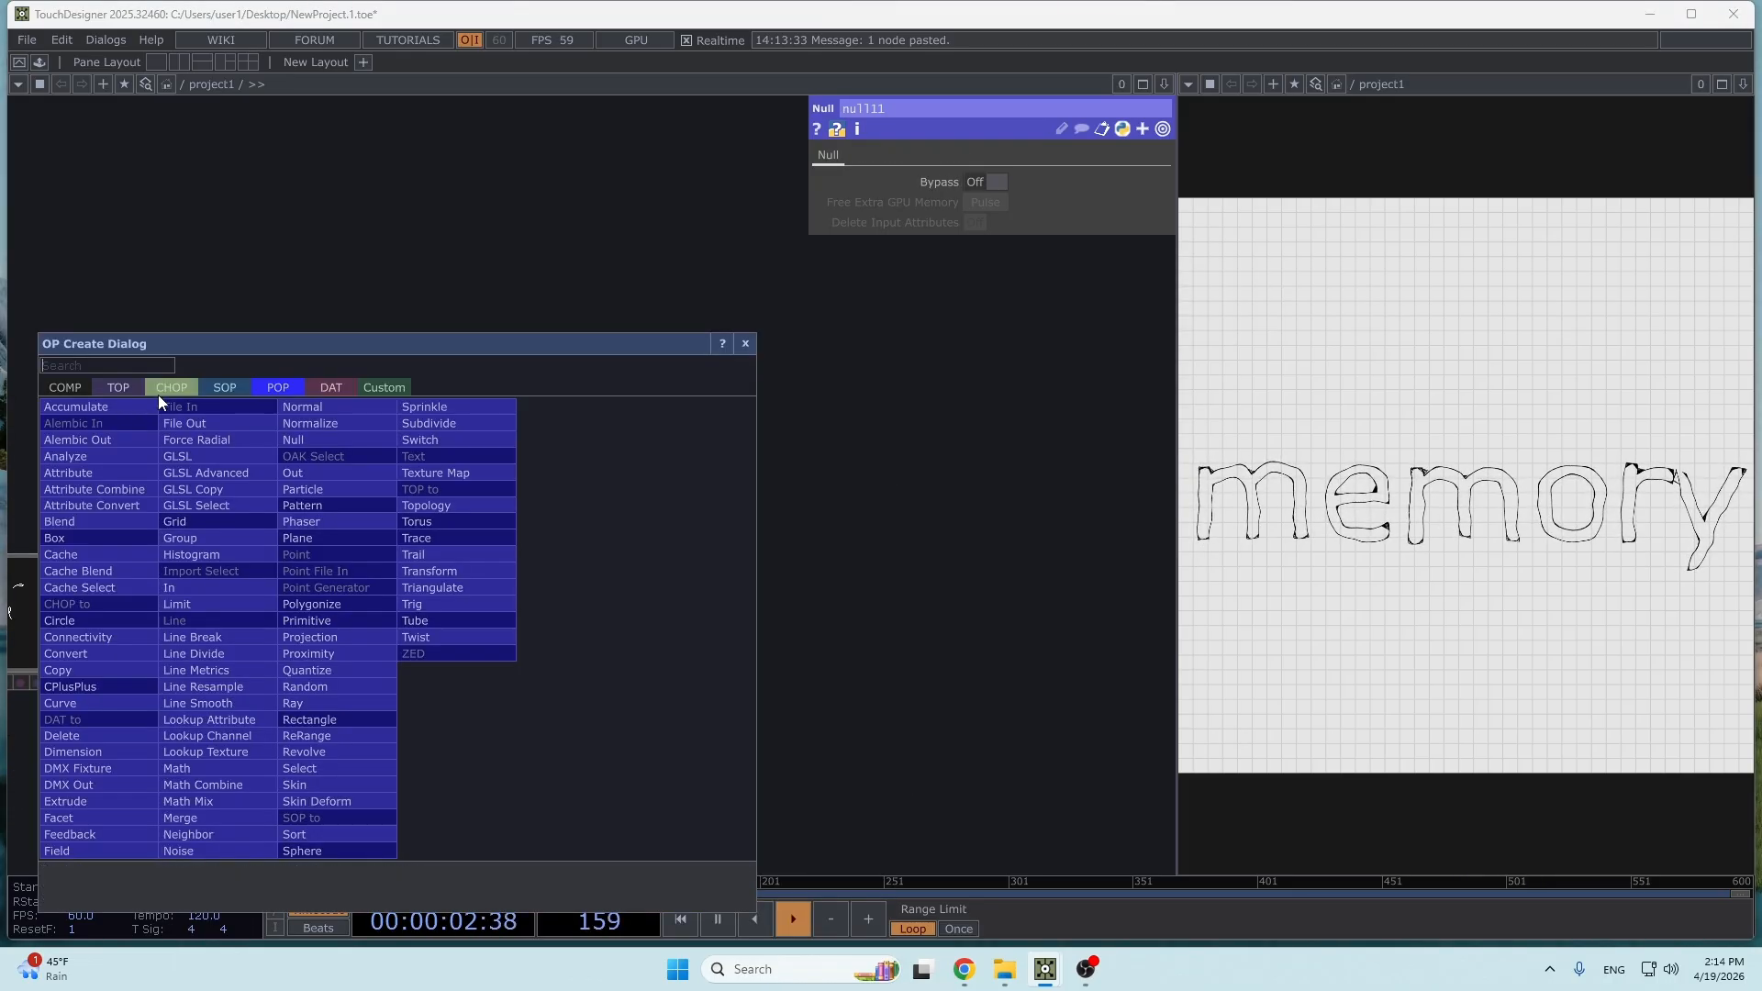
{"action": "left_click", "coordinate": [55, 393]}
{"action": "left_click", "coordinate": [90, 548]}
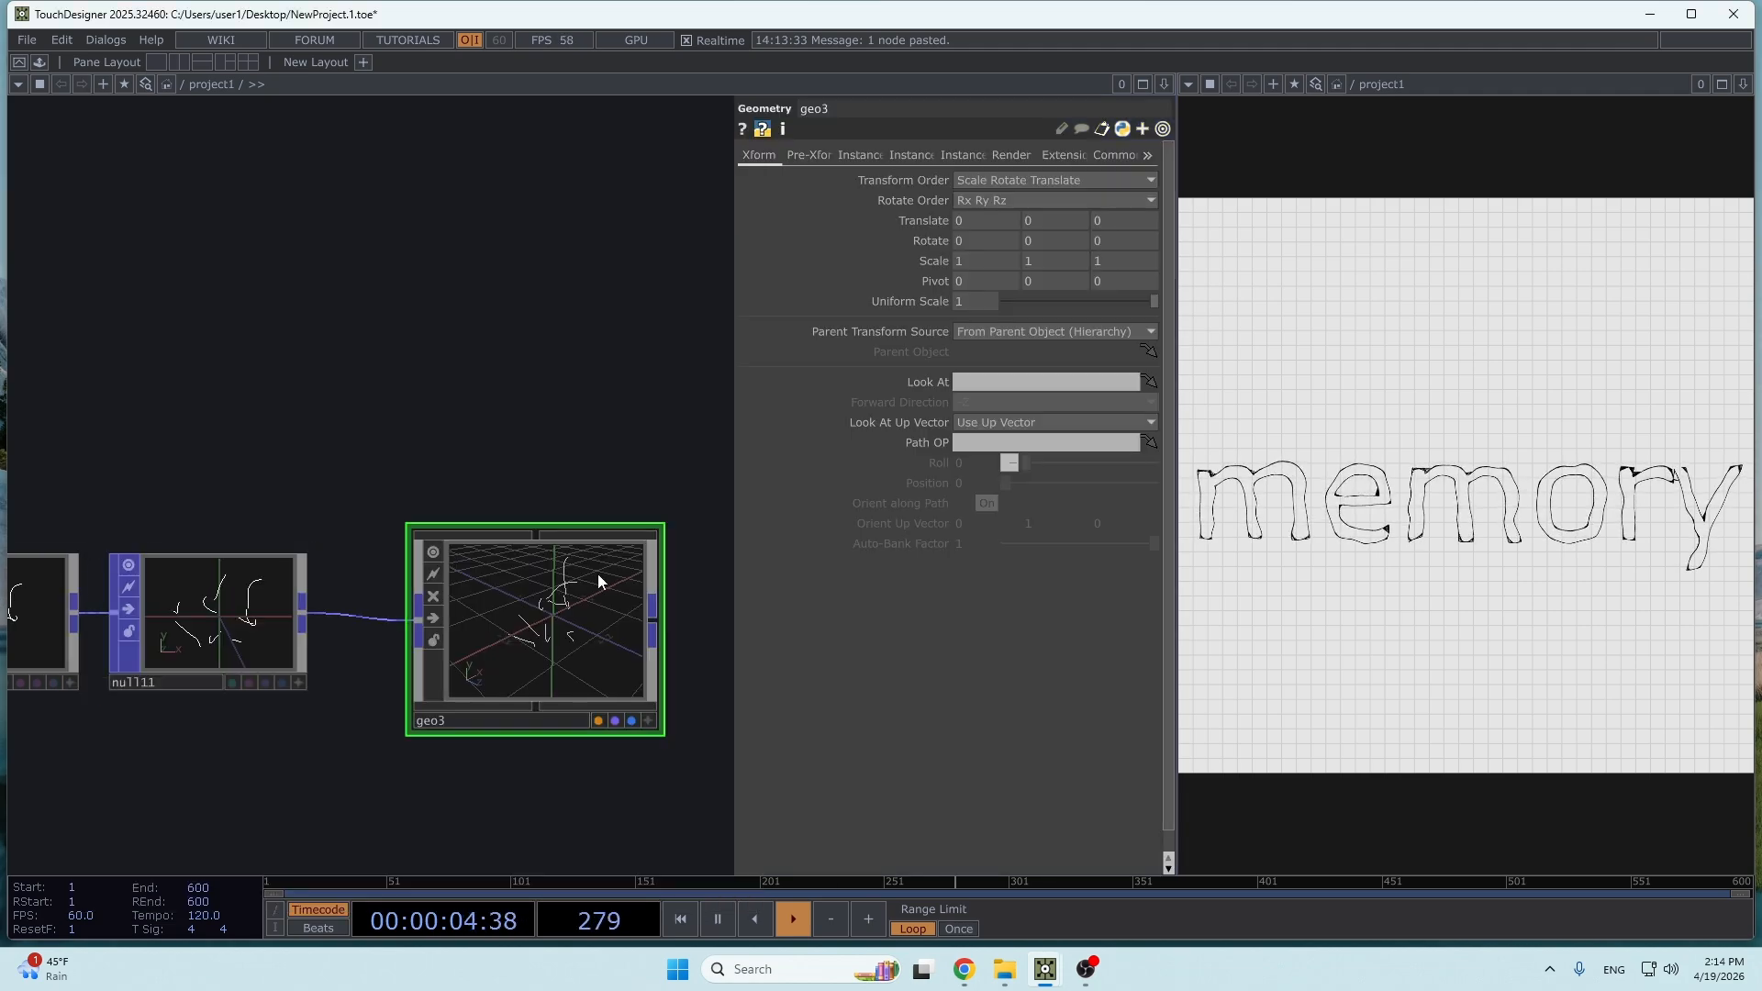
{"action": "left_click_drag", "start_coordinate": [585, 443], "coordinate": [354, 417]}
- Add a Line MAT above geo3 and assign it as geo3's material
{"action": "double_click", "coordinate": [354, 417]}
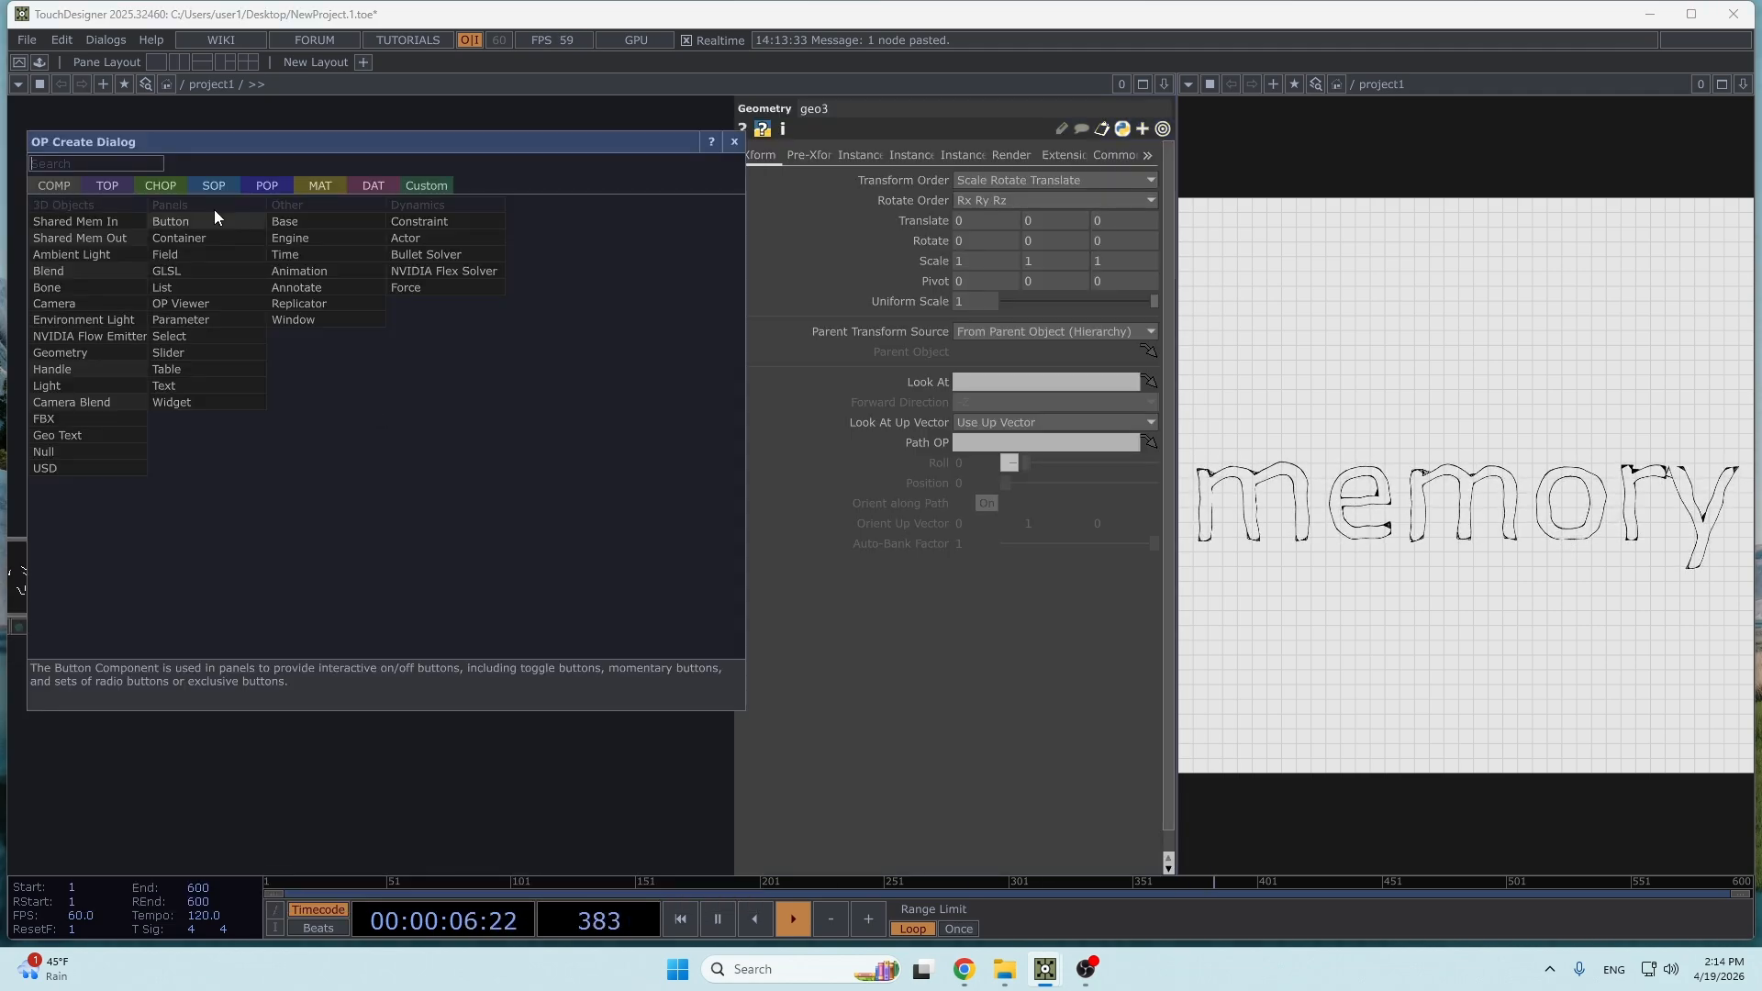
{"action": "left_click", "coordinate": [319, 187]}
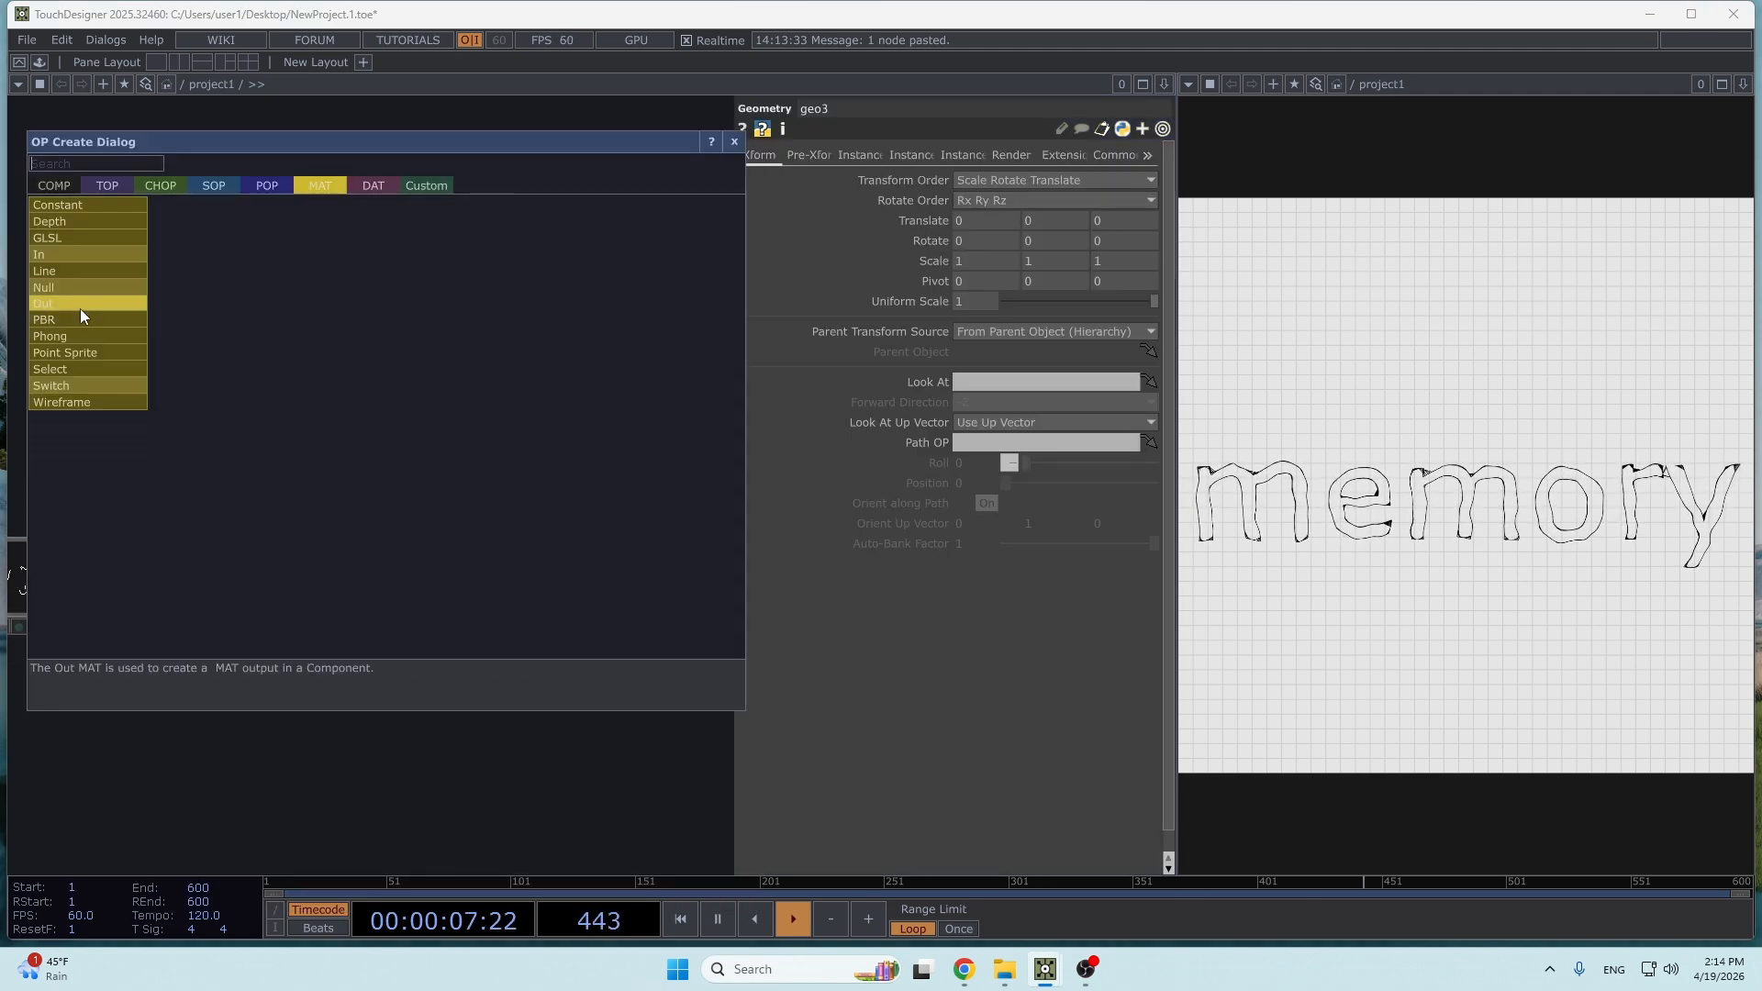
{"action": "left_click", "coordinate": [68, 267]}
{"action": "left_click", "coordinate": [391, 397]}
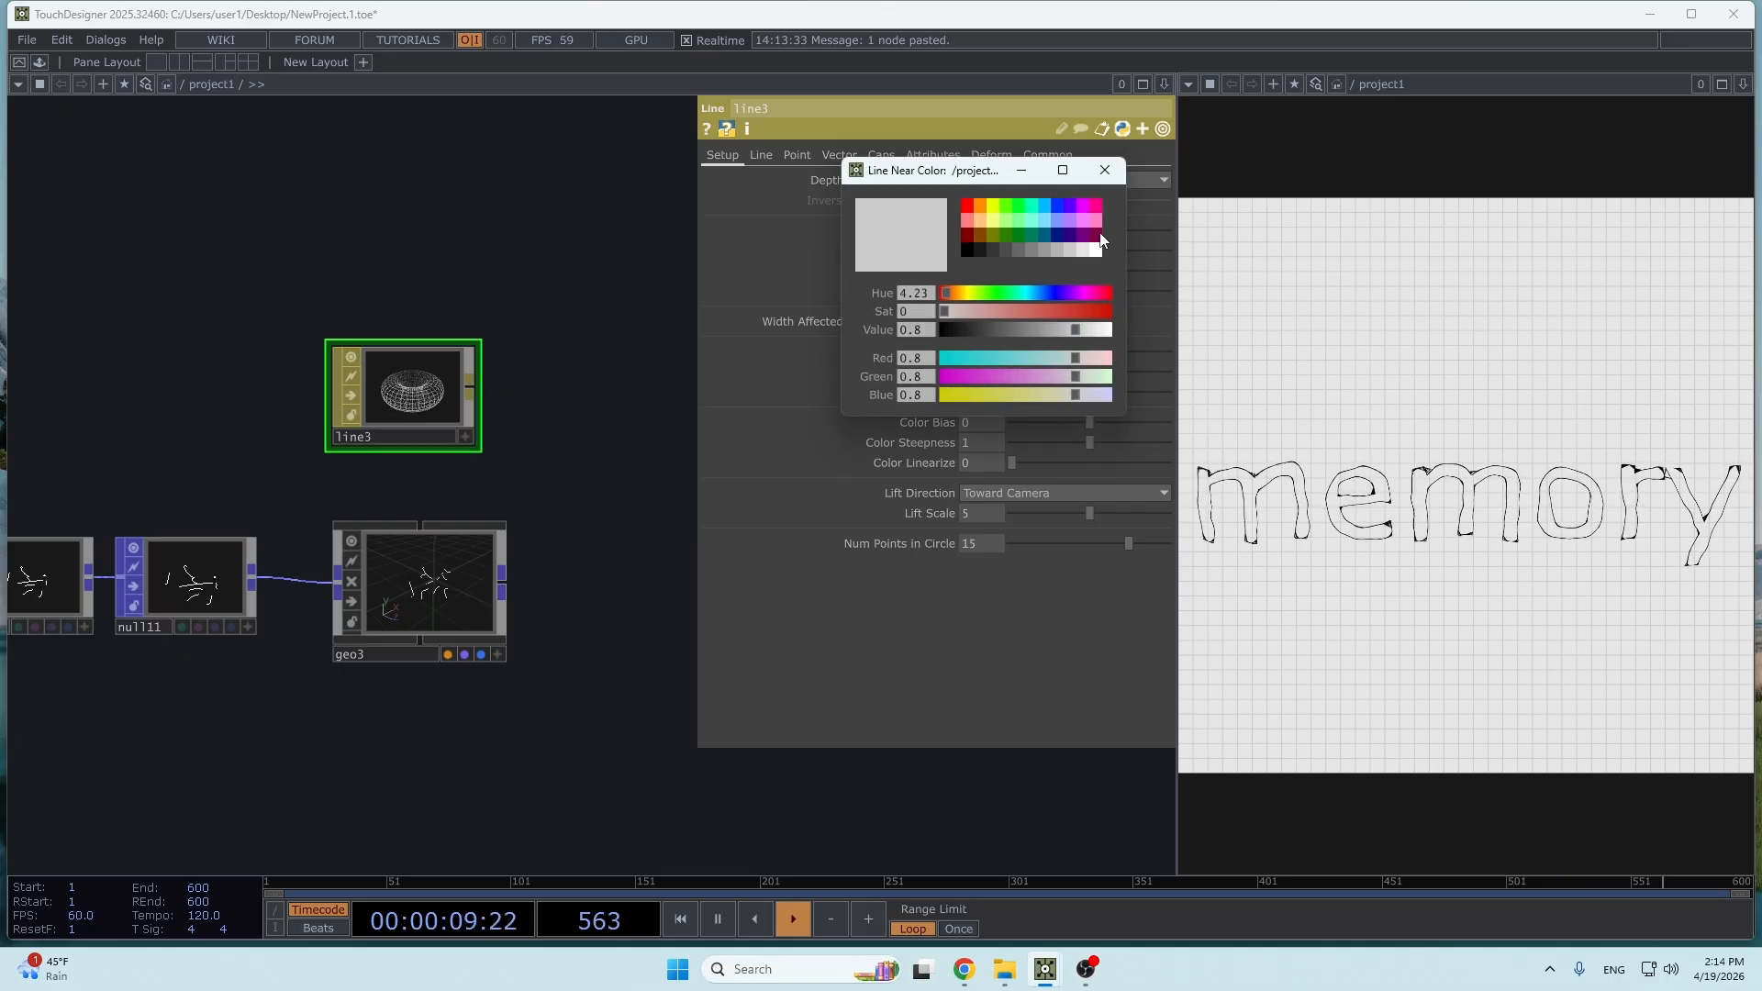
{"action": "left_click_drag", "start_coordinate": [391, 397], "coordinate": [417, 562]}
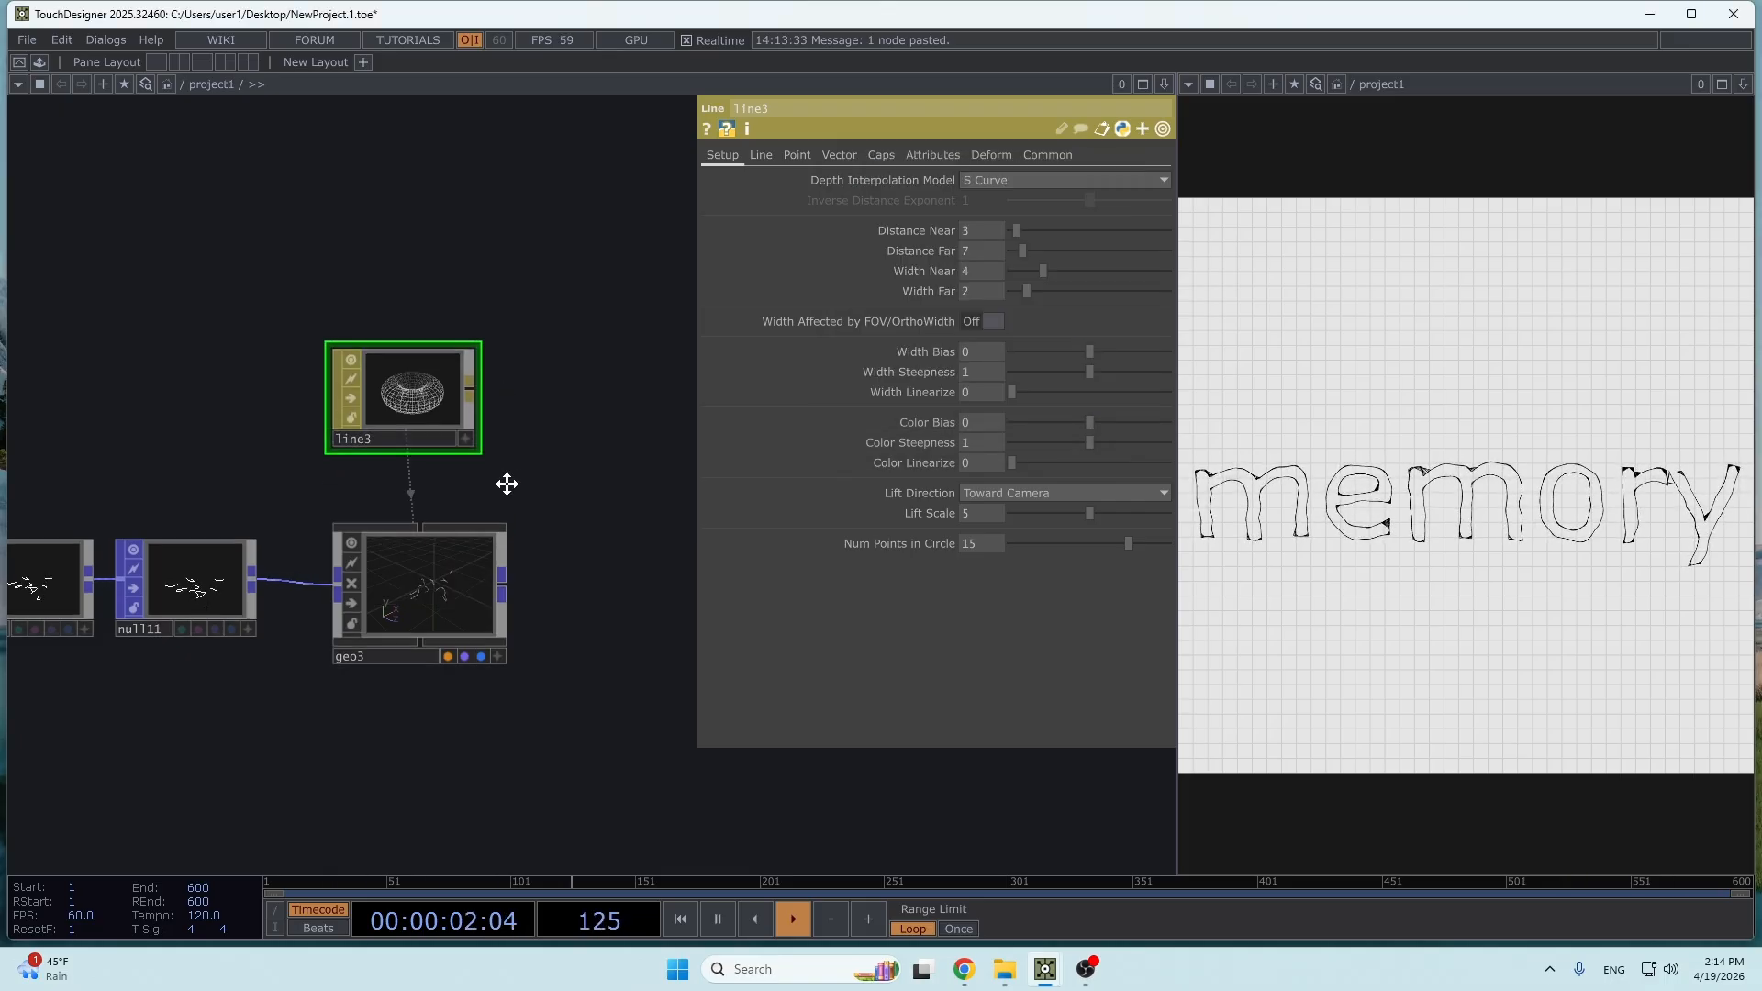
- Add geo3 alongside geo2 in render2's Geometry parameter so the trails render together with the grid
{"action": "scroll", "coordinate": [519, 571], "scroll_direction": "down", "scroll_amount": 5}
{"action": "scroll", "coordinate": [354, 679], "scroll_direction": "down", "scroll_amount": 4}
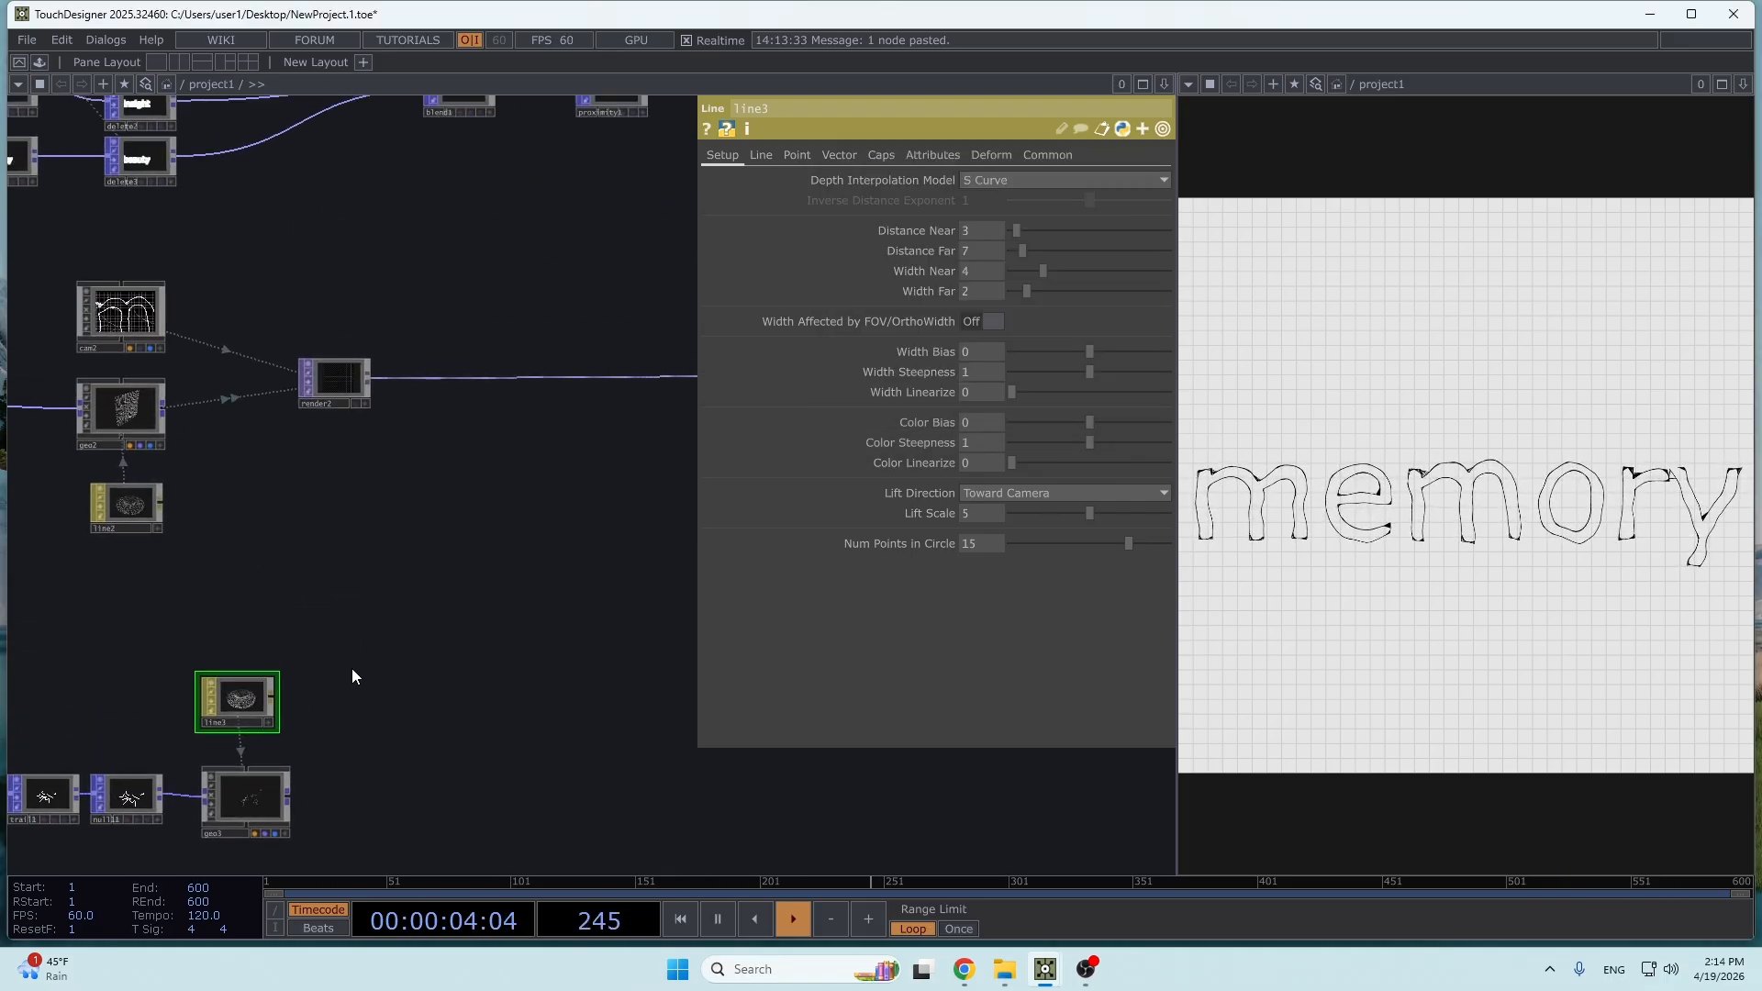
{"action": "scroll", "coordinate": [308, 539], "scroll_direction": "up", "scroll_amount": 2}
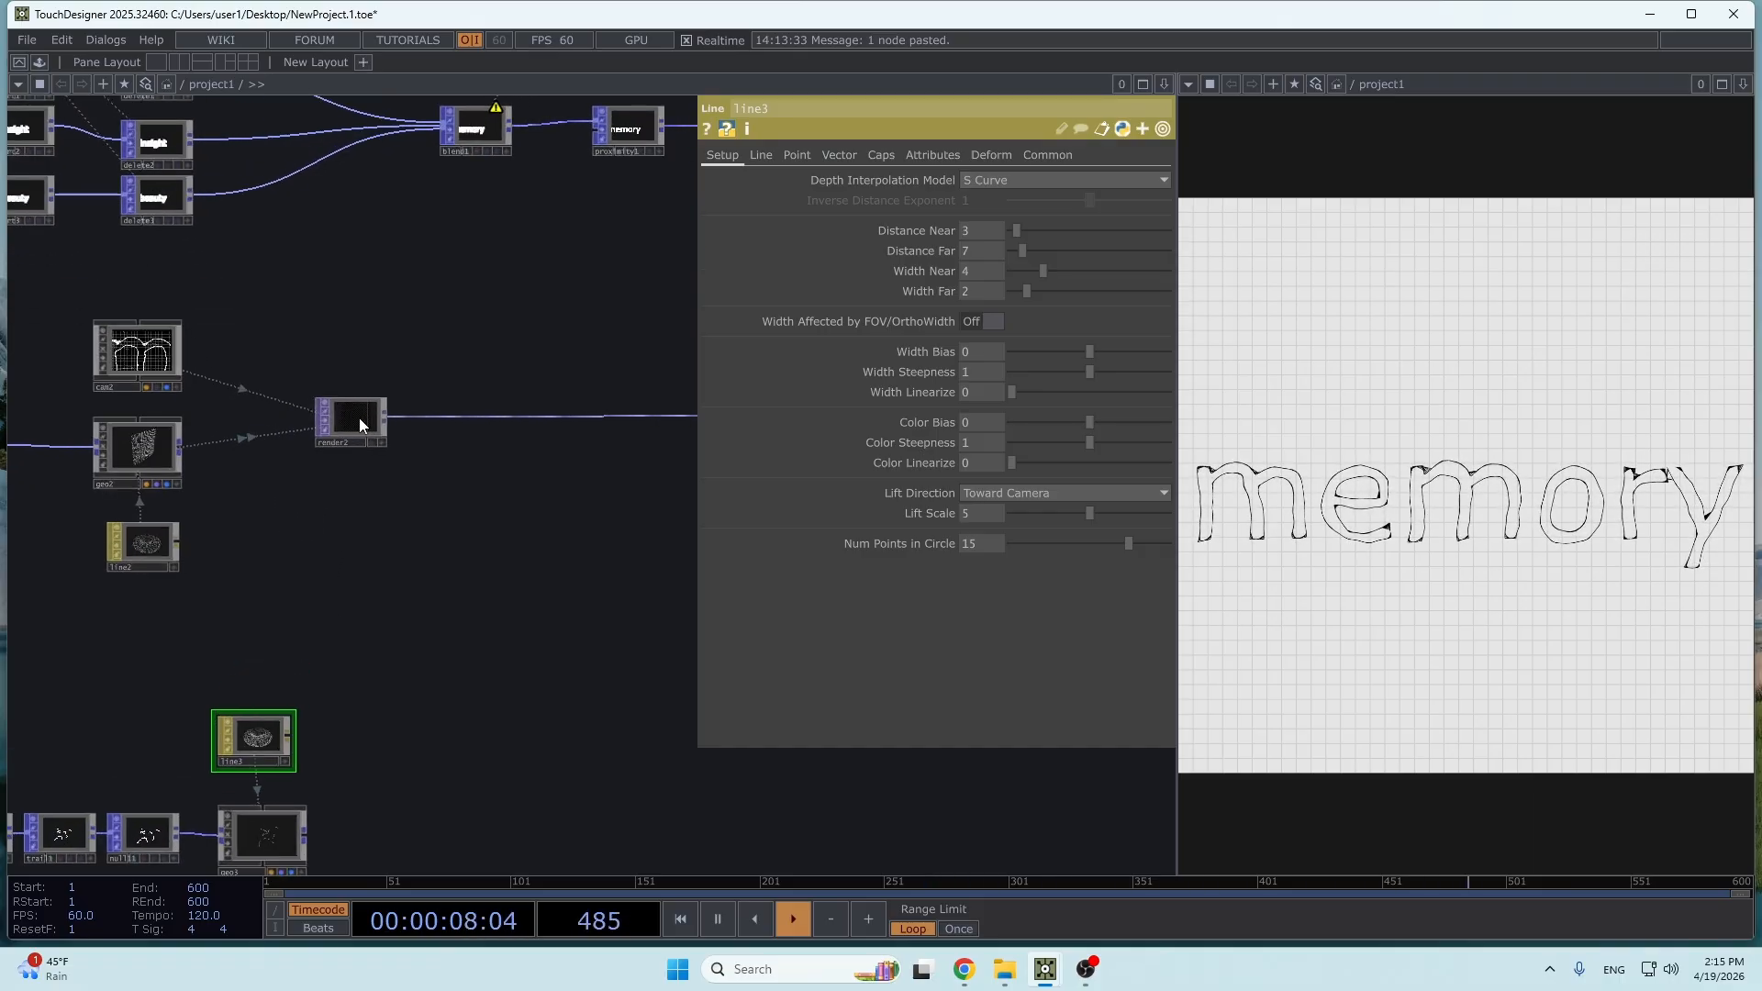
{"action": "left_click", "coordinate": [361, 420]}
{"action": "left_click_drag", "start_coordinate": [571, 658], "coordinate": [643, 508]}
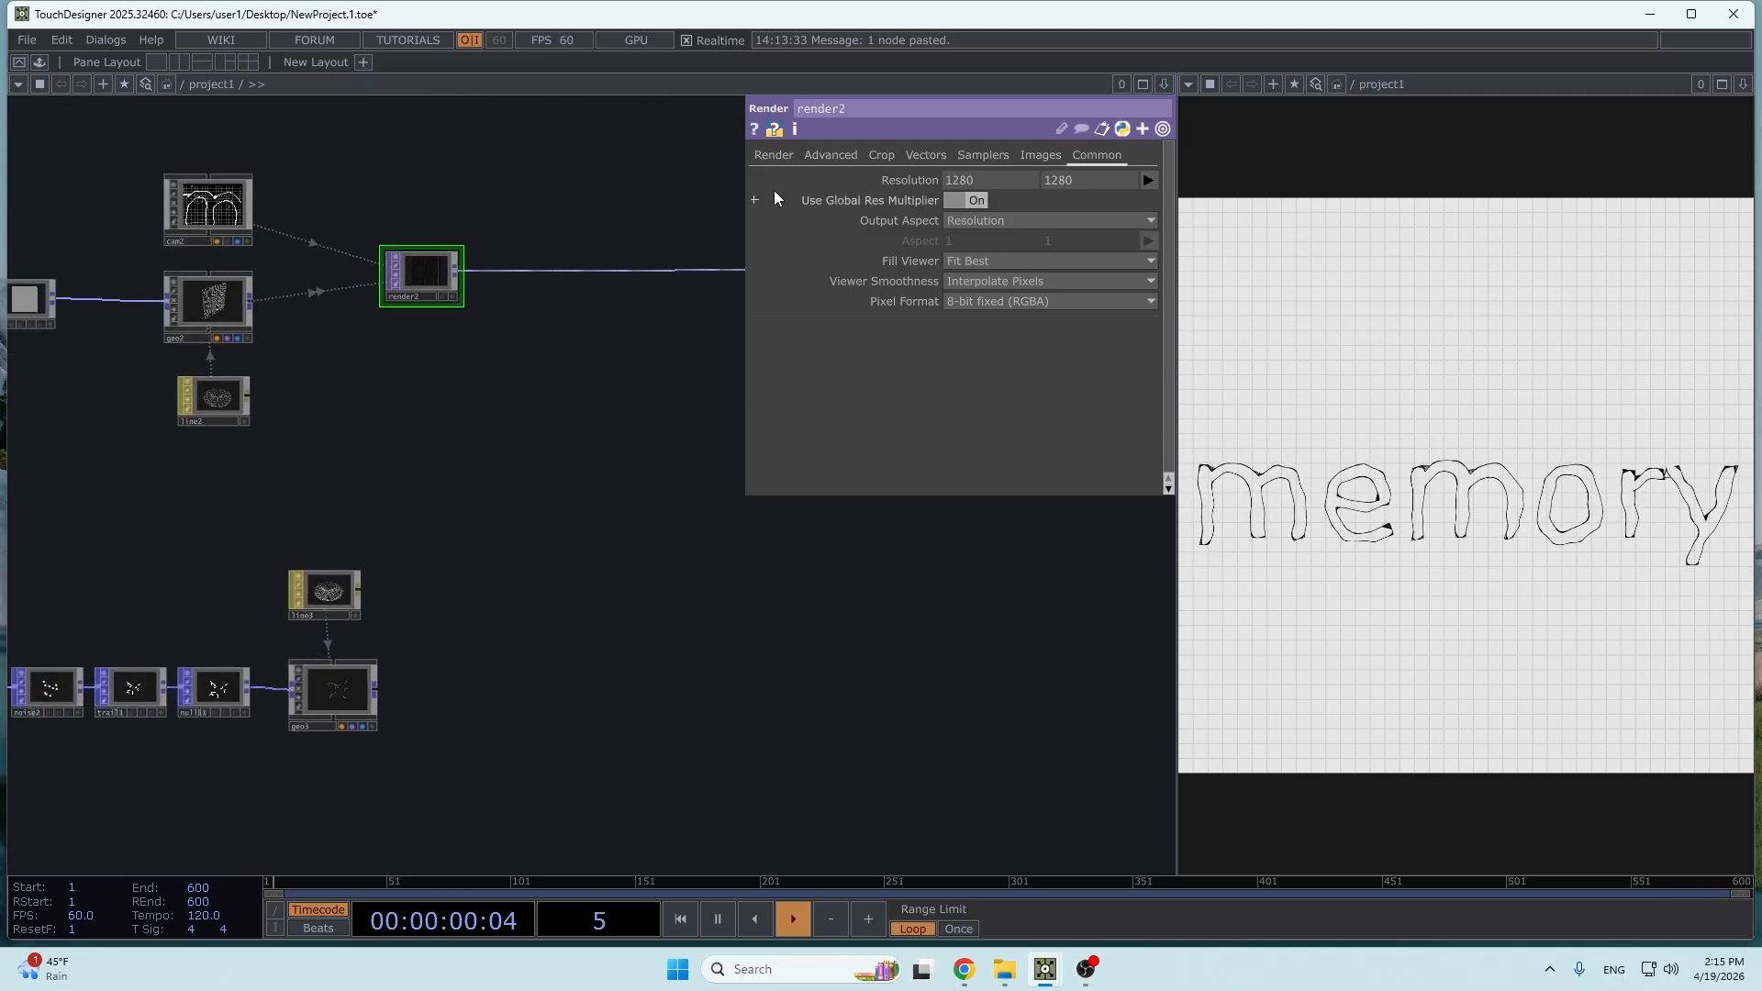
{"action": "left_click", "coordinate": [772, 155]}
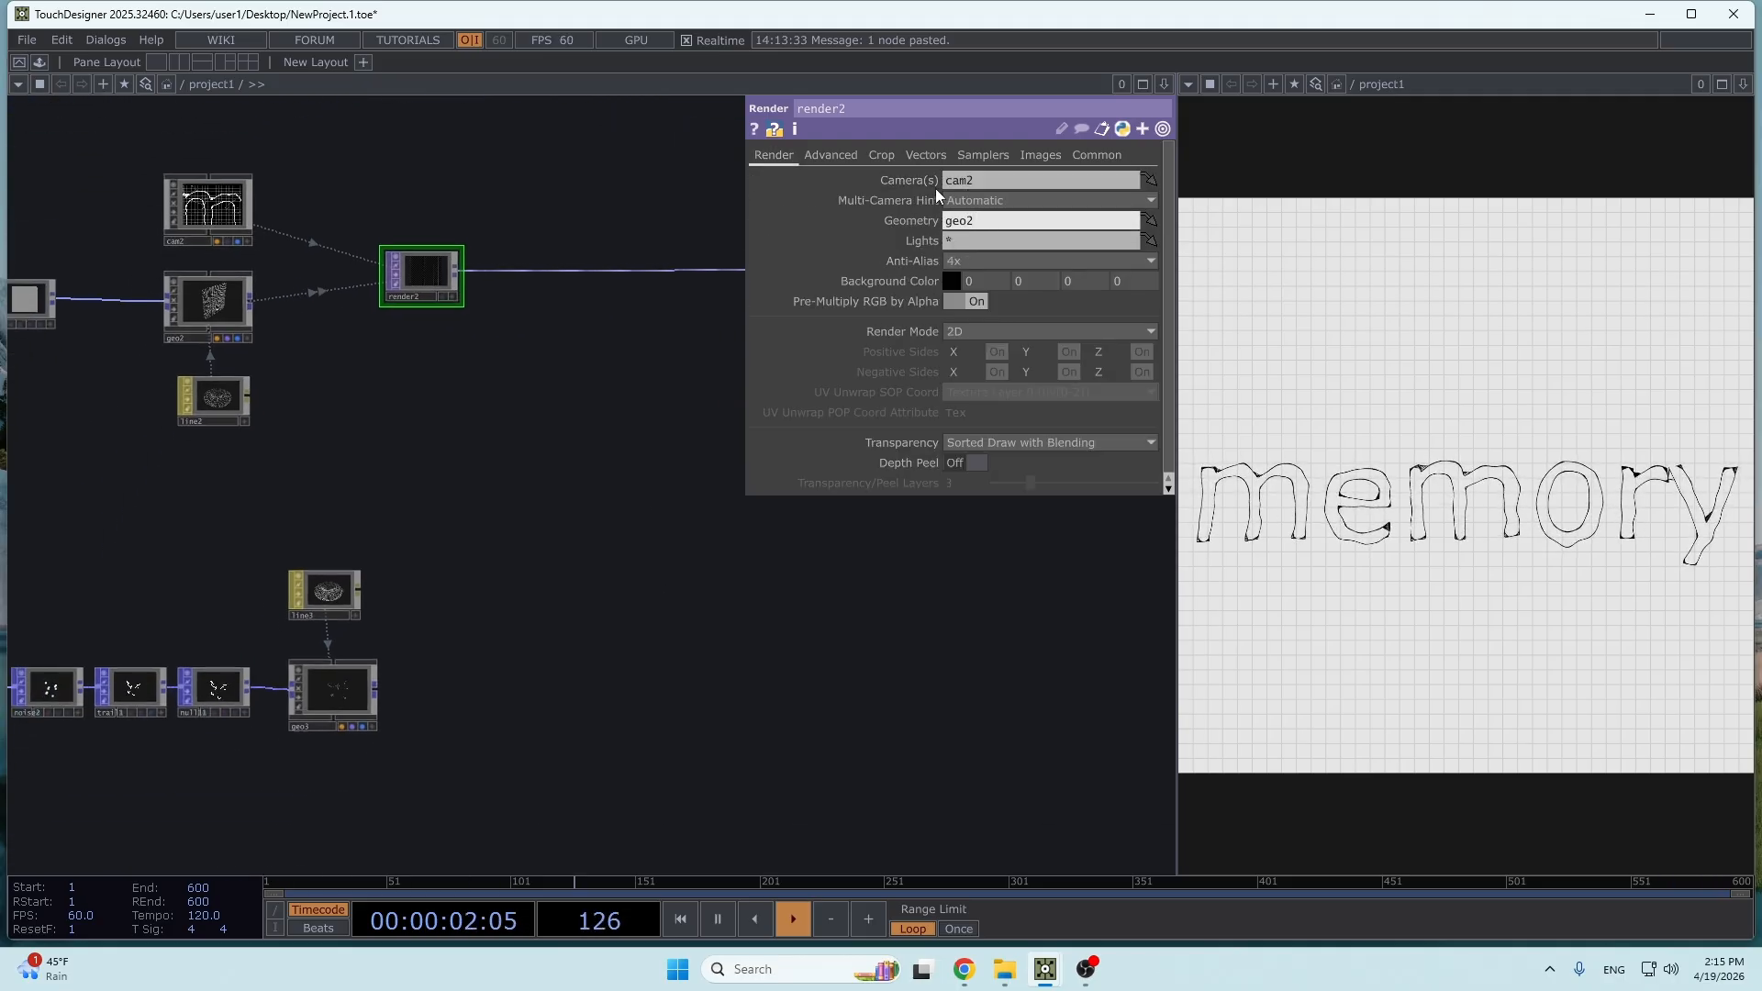
{"action": "type", "text": "geo3"}
{"action": "key", "text": "Return"}
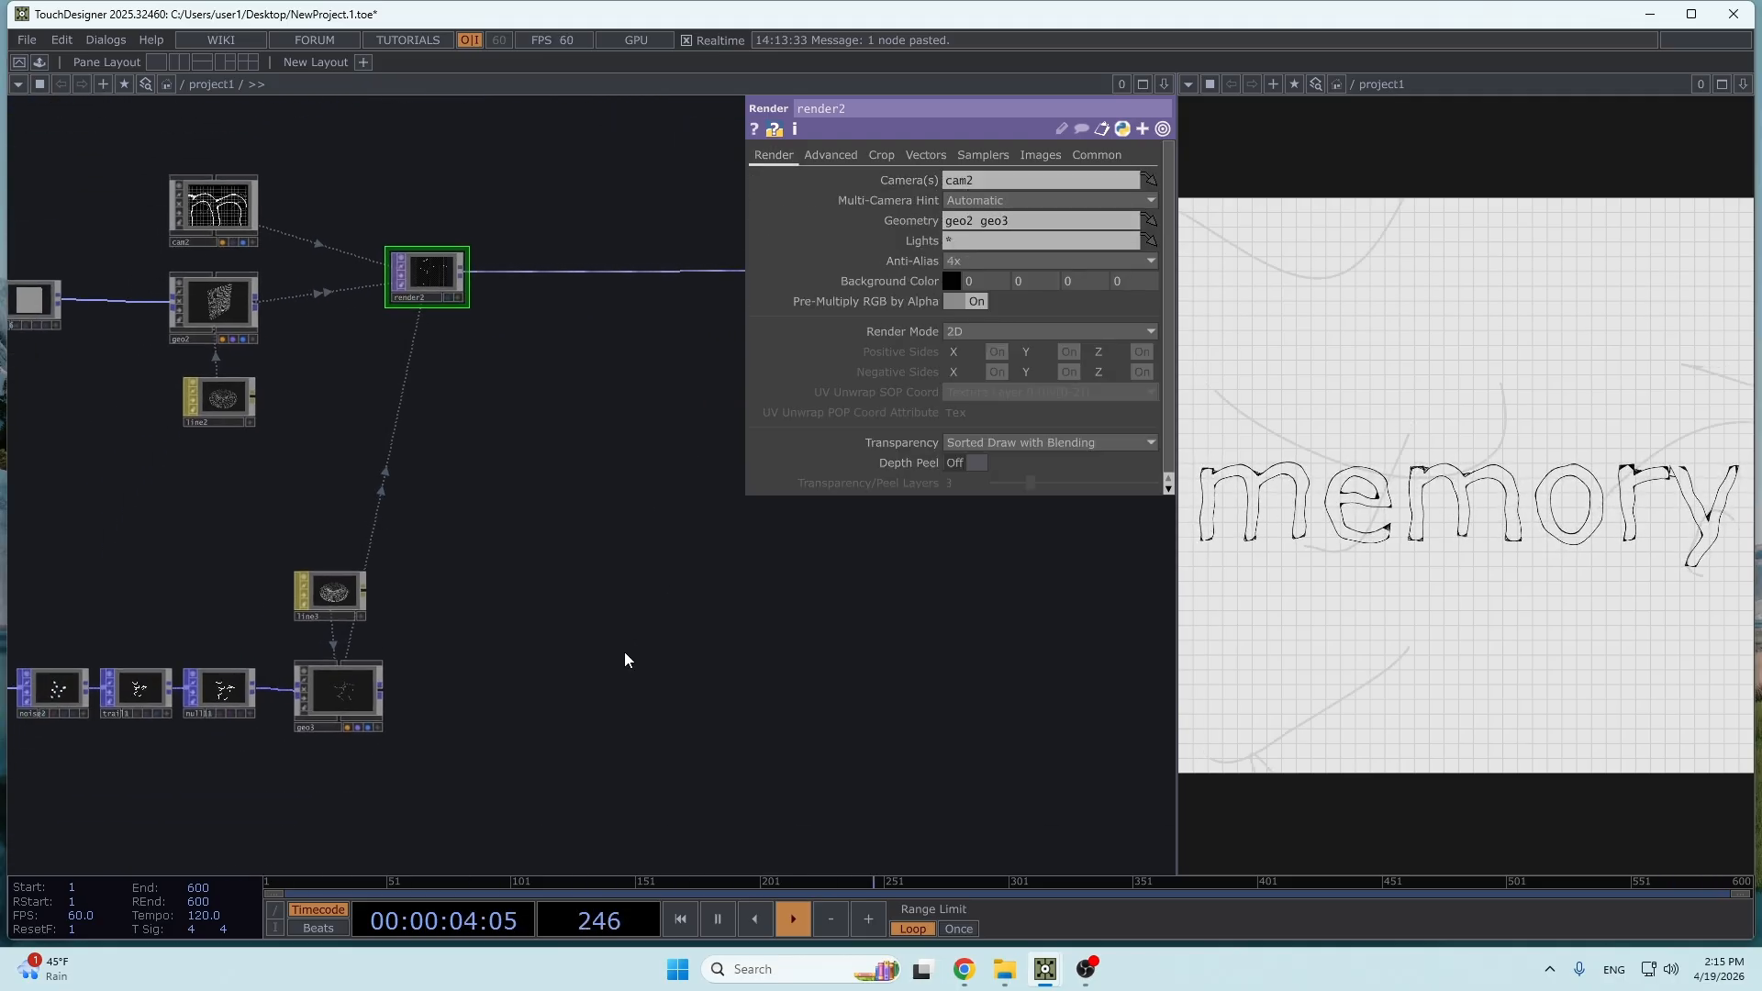
- Replace the word in text2 with "hi"
{"action": "scroll", "coordinate": [679, 702], "scroll_direction": "up", "scroll_amount": 2}
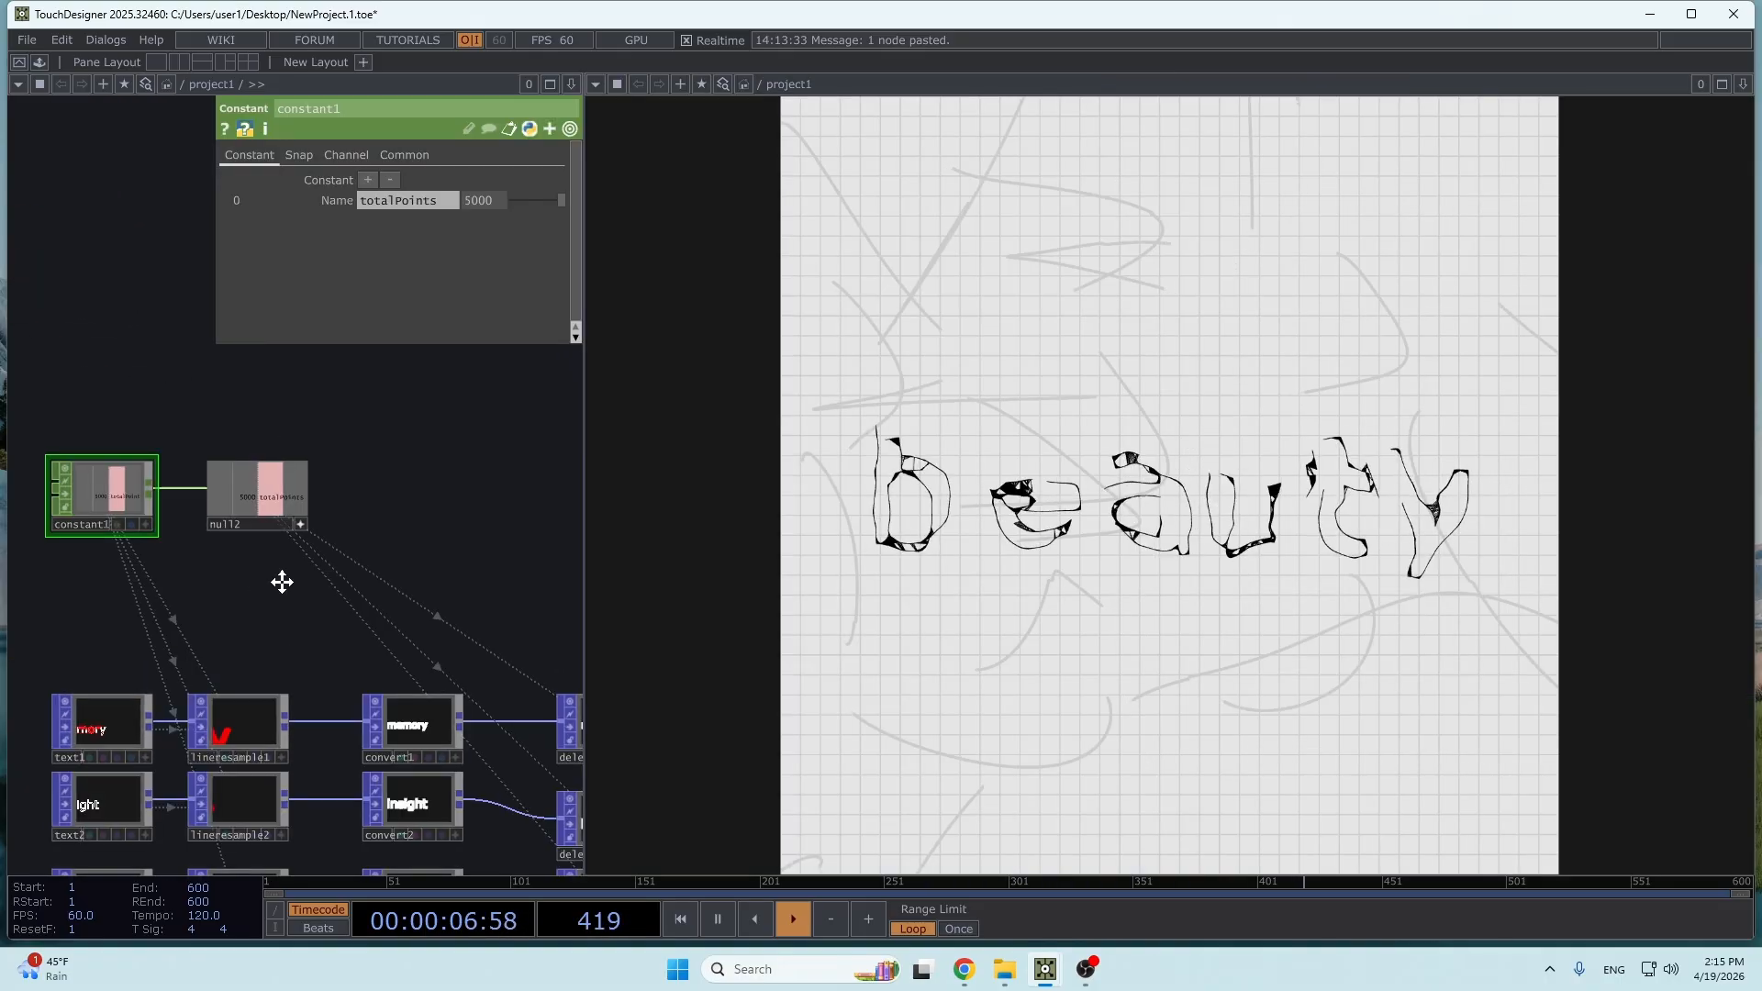
{"action": "left_click_drag", "start_coordinate": [279, 579], "coordinate": [562, 564]}
{"action": "left_click_drag", "start_coordinate": [398, 609], "coordinate": [360, 506]}
{"action": "left_click", "coordinate": [378, 674]}
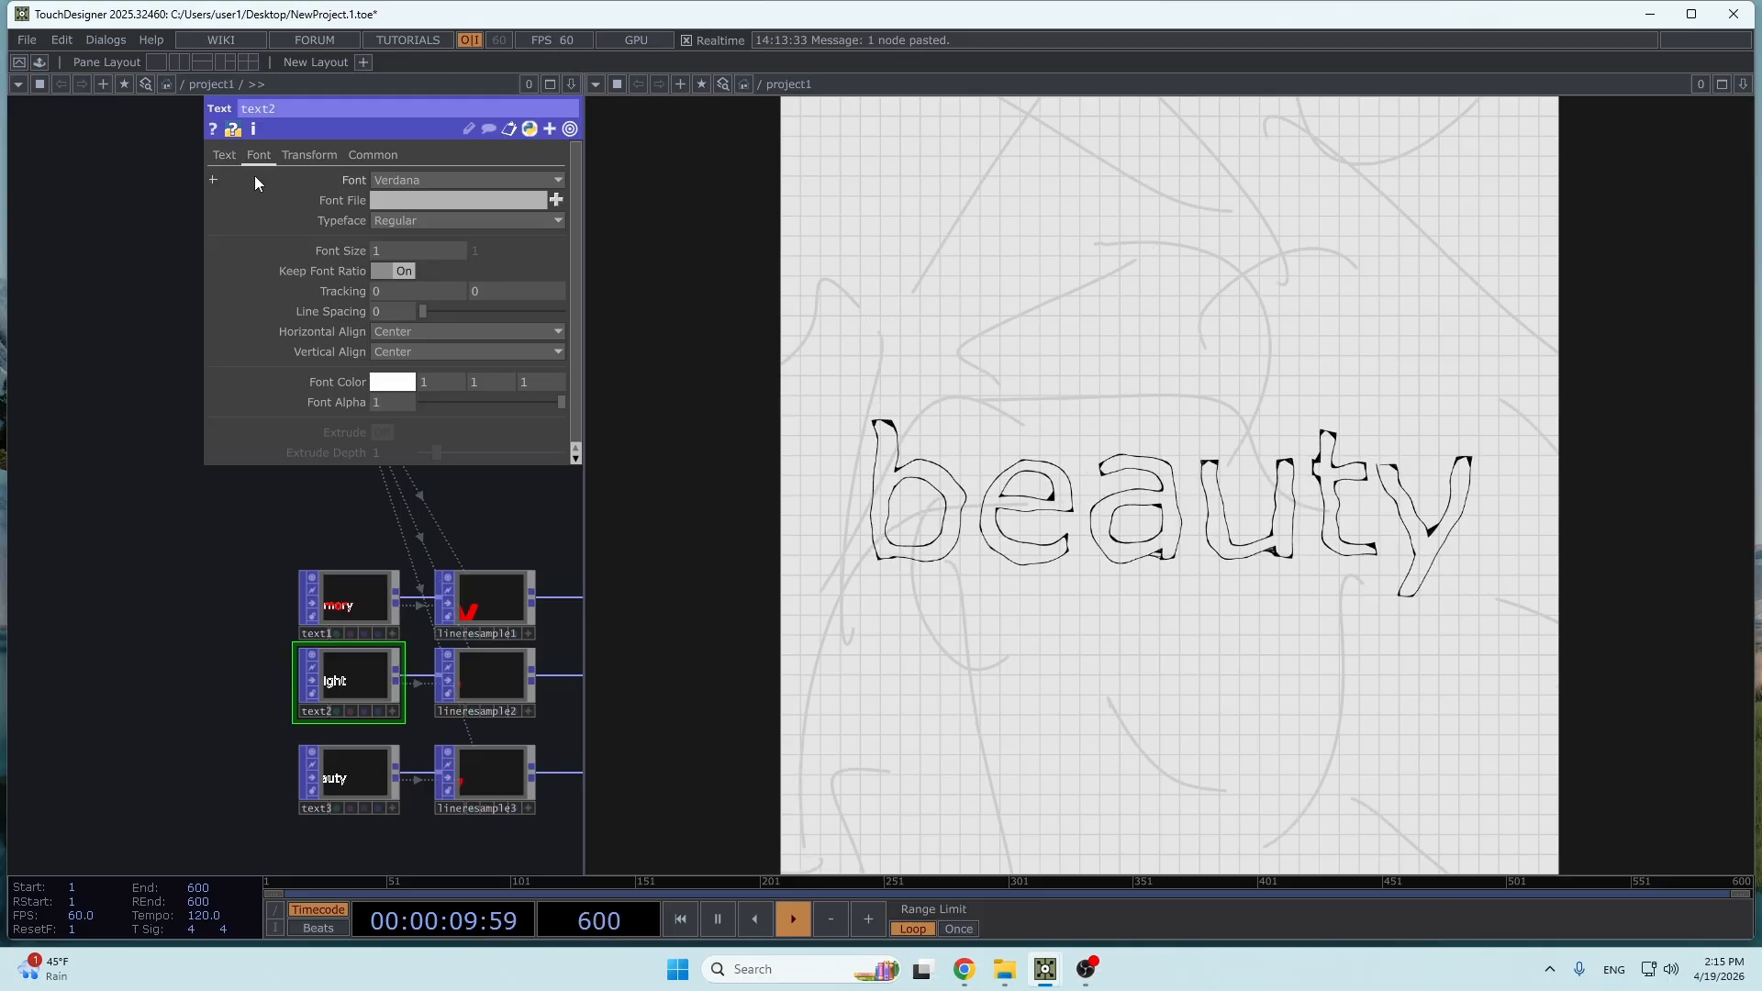
{"action": "left_click", "coordinate": [223, 155]}
{"action": "left_click", "coordinate": [385, 240]}
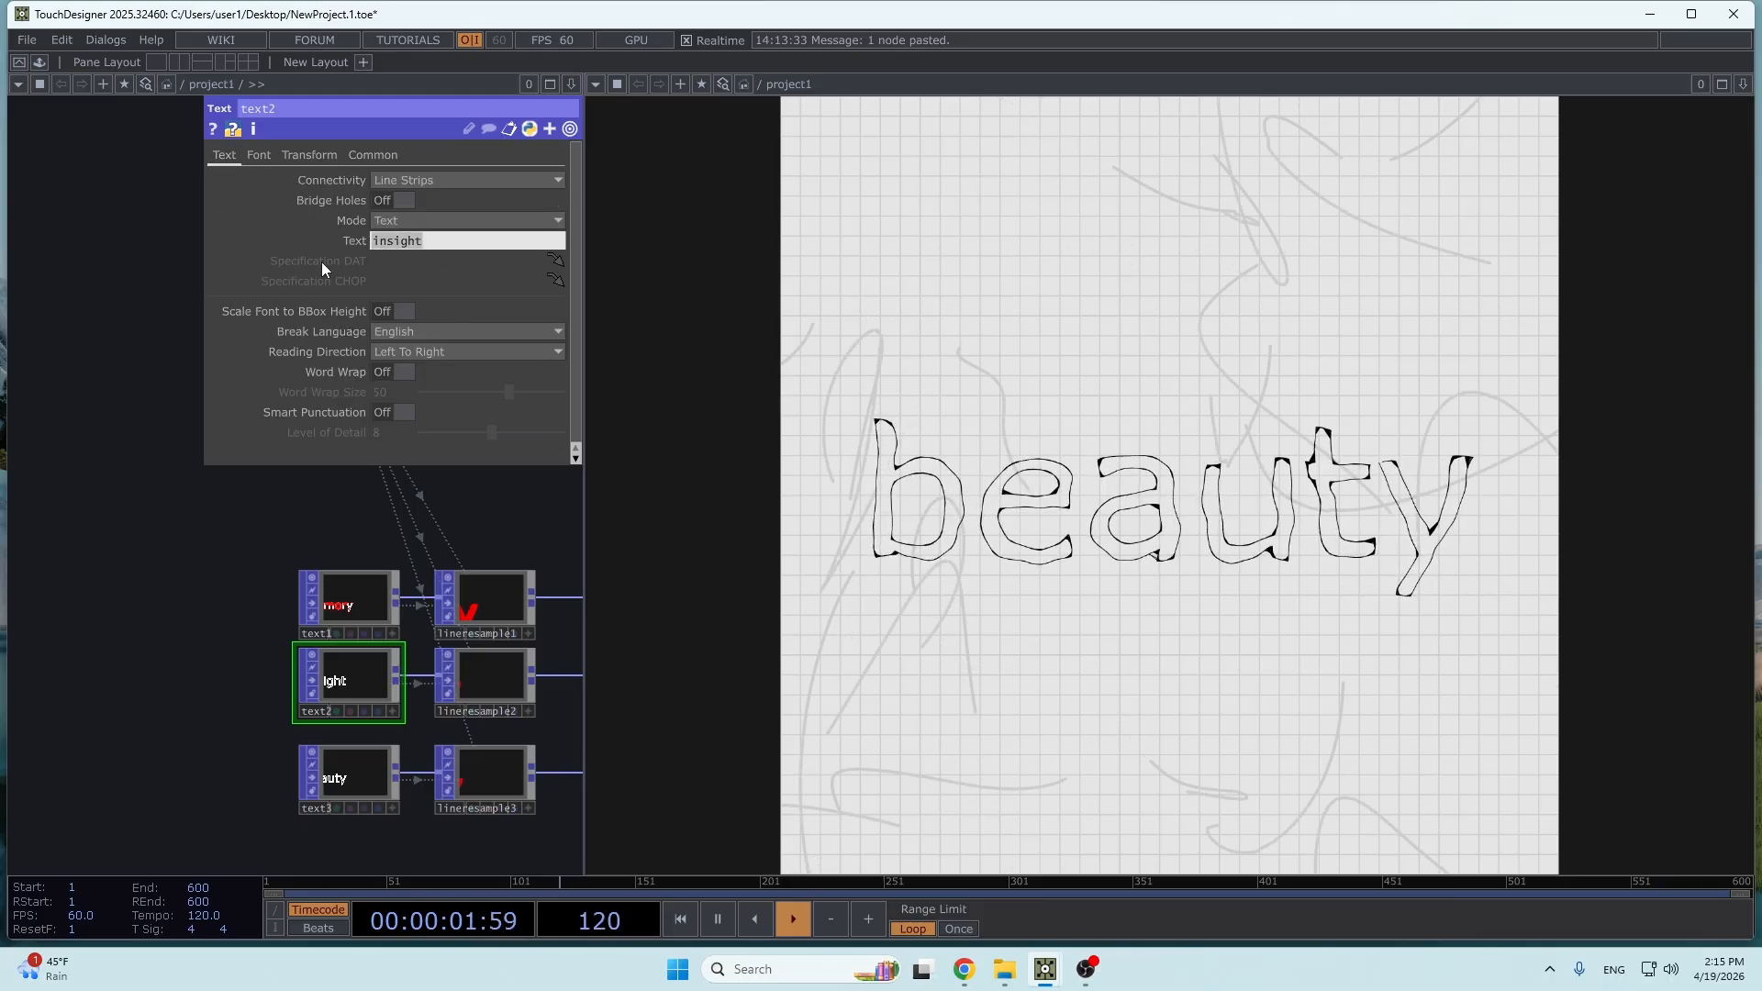
{"action": "type", "text": "hi"}
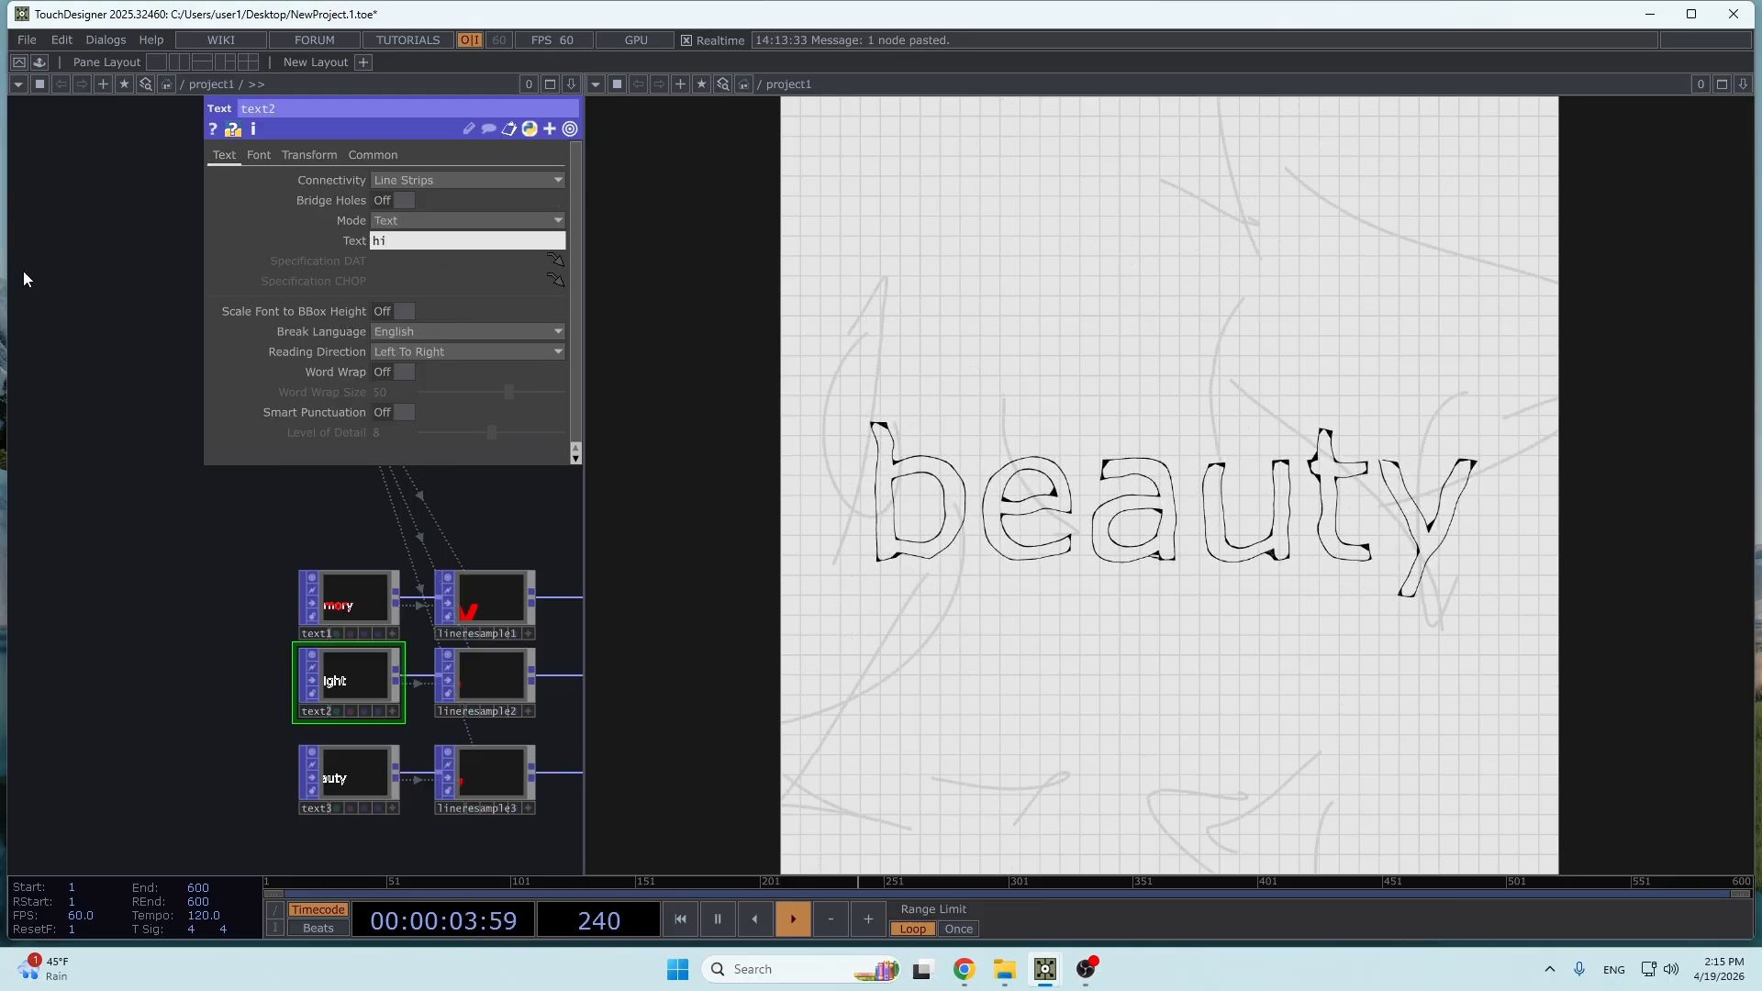
{"action": "key", "text": "Return"}
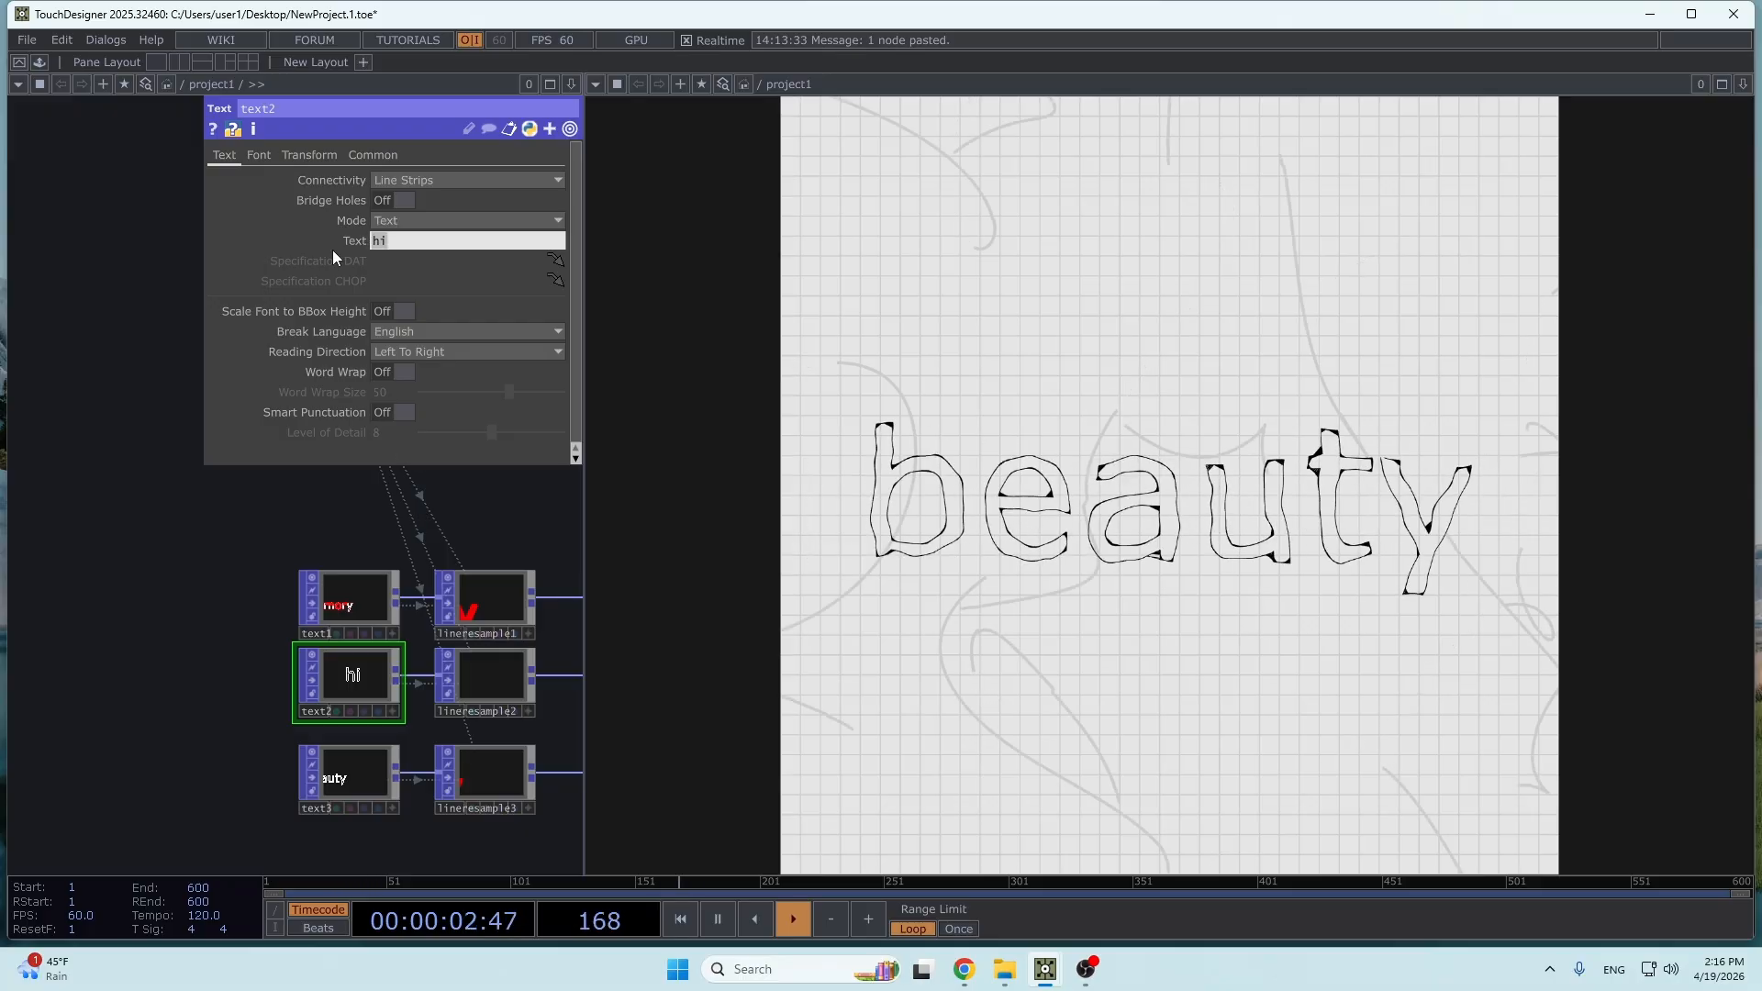
{"action": "left_click_drag", "start_coordinate": [559, 522], "coordinate": [166, 537]}
{"action": "scroll", "coordinate": [370, 593], "scroll_direction": "down", "scroll_amount": 10}
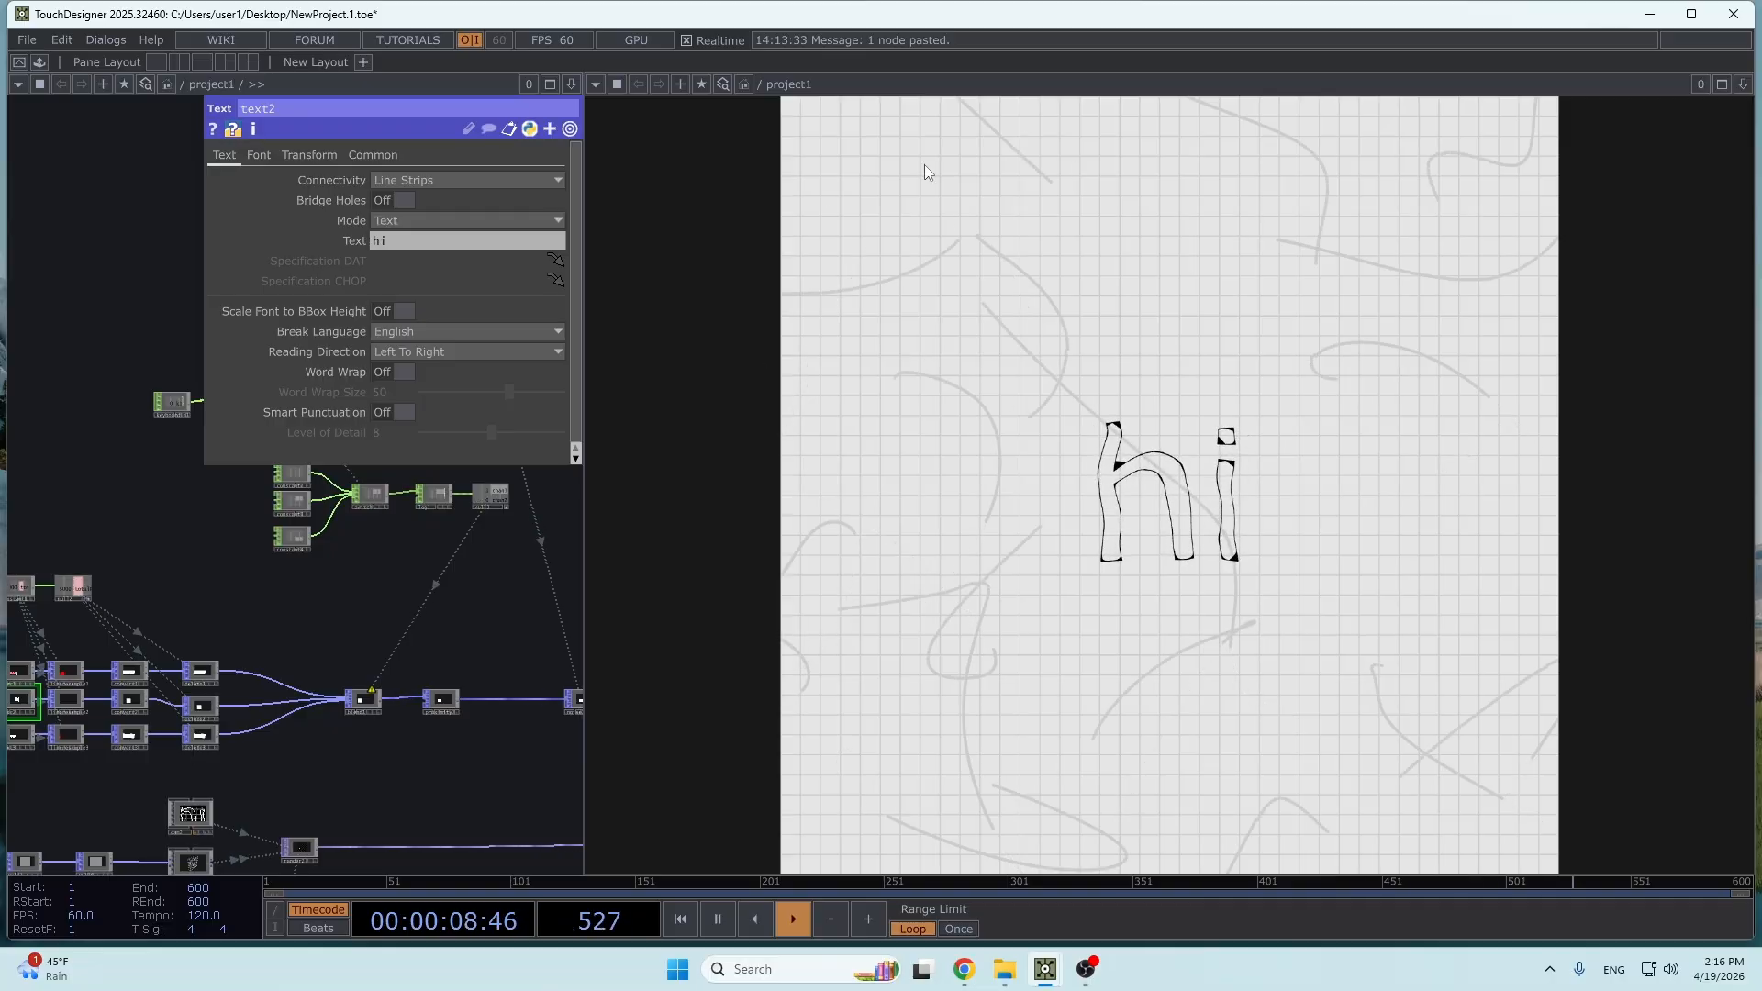
{"action": "left_click_drag", "start_coordinate": [505, 594], "coordinate": [396, 614]}
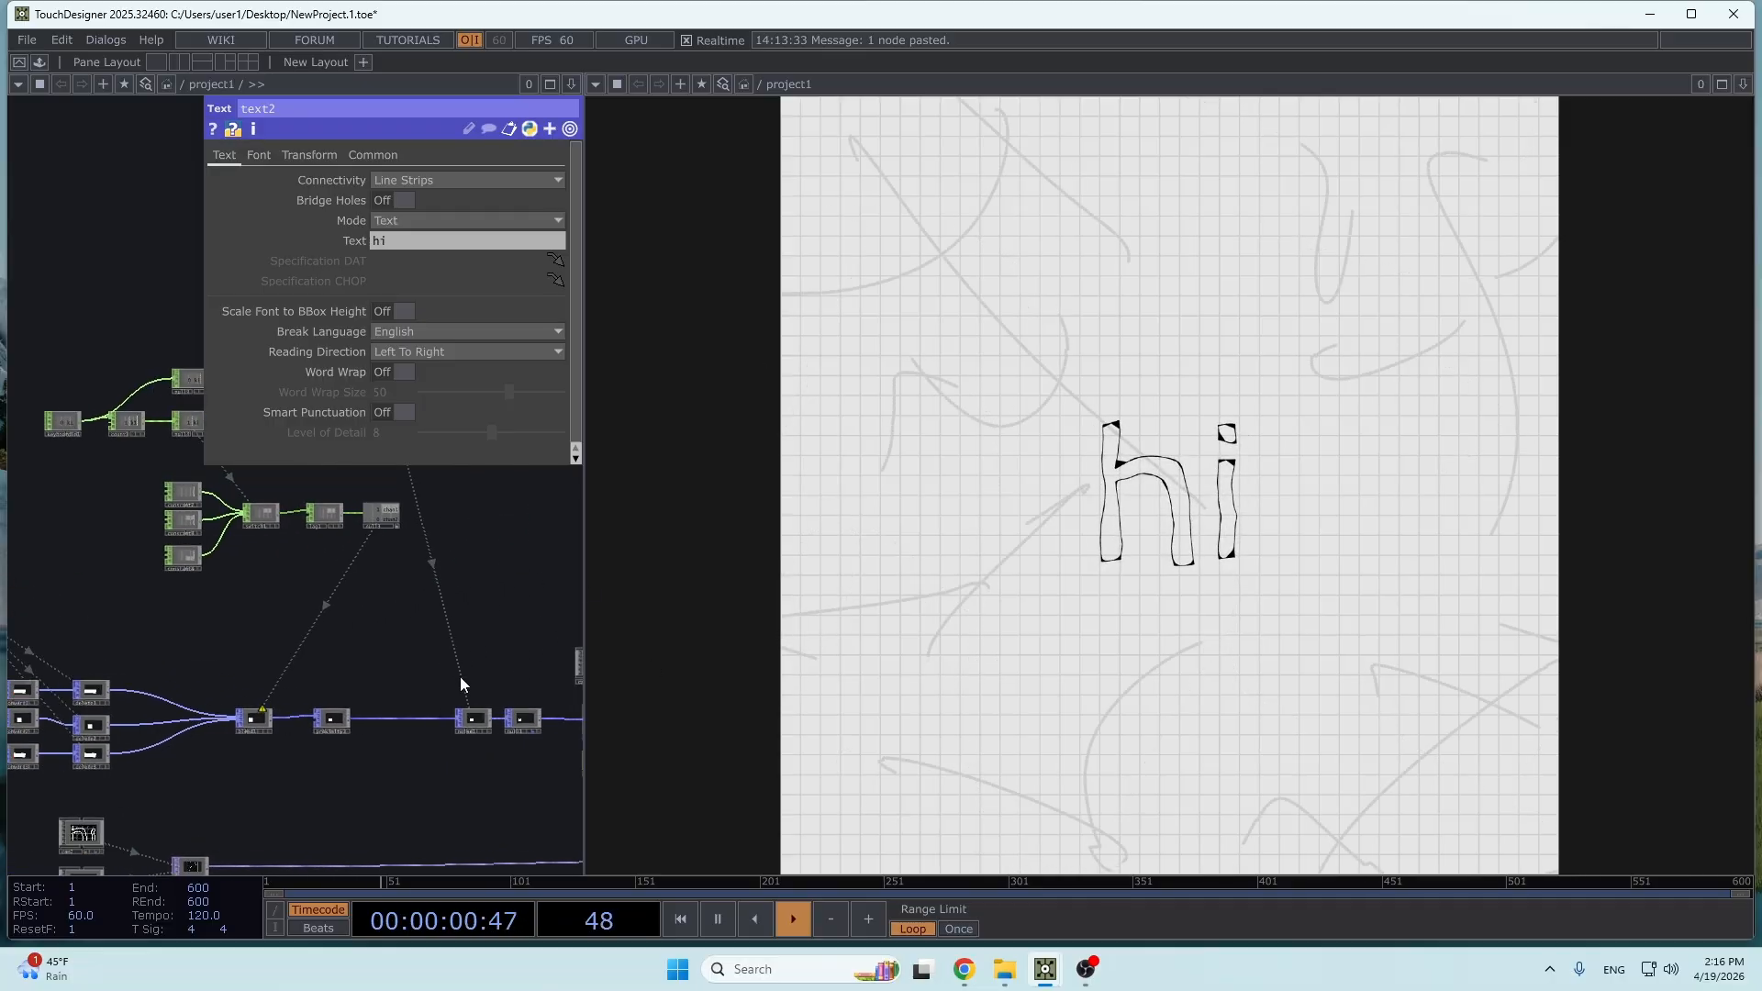